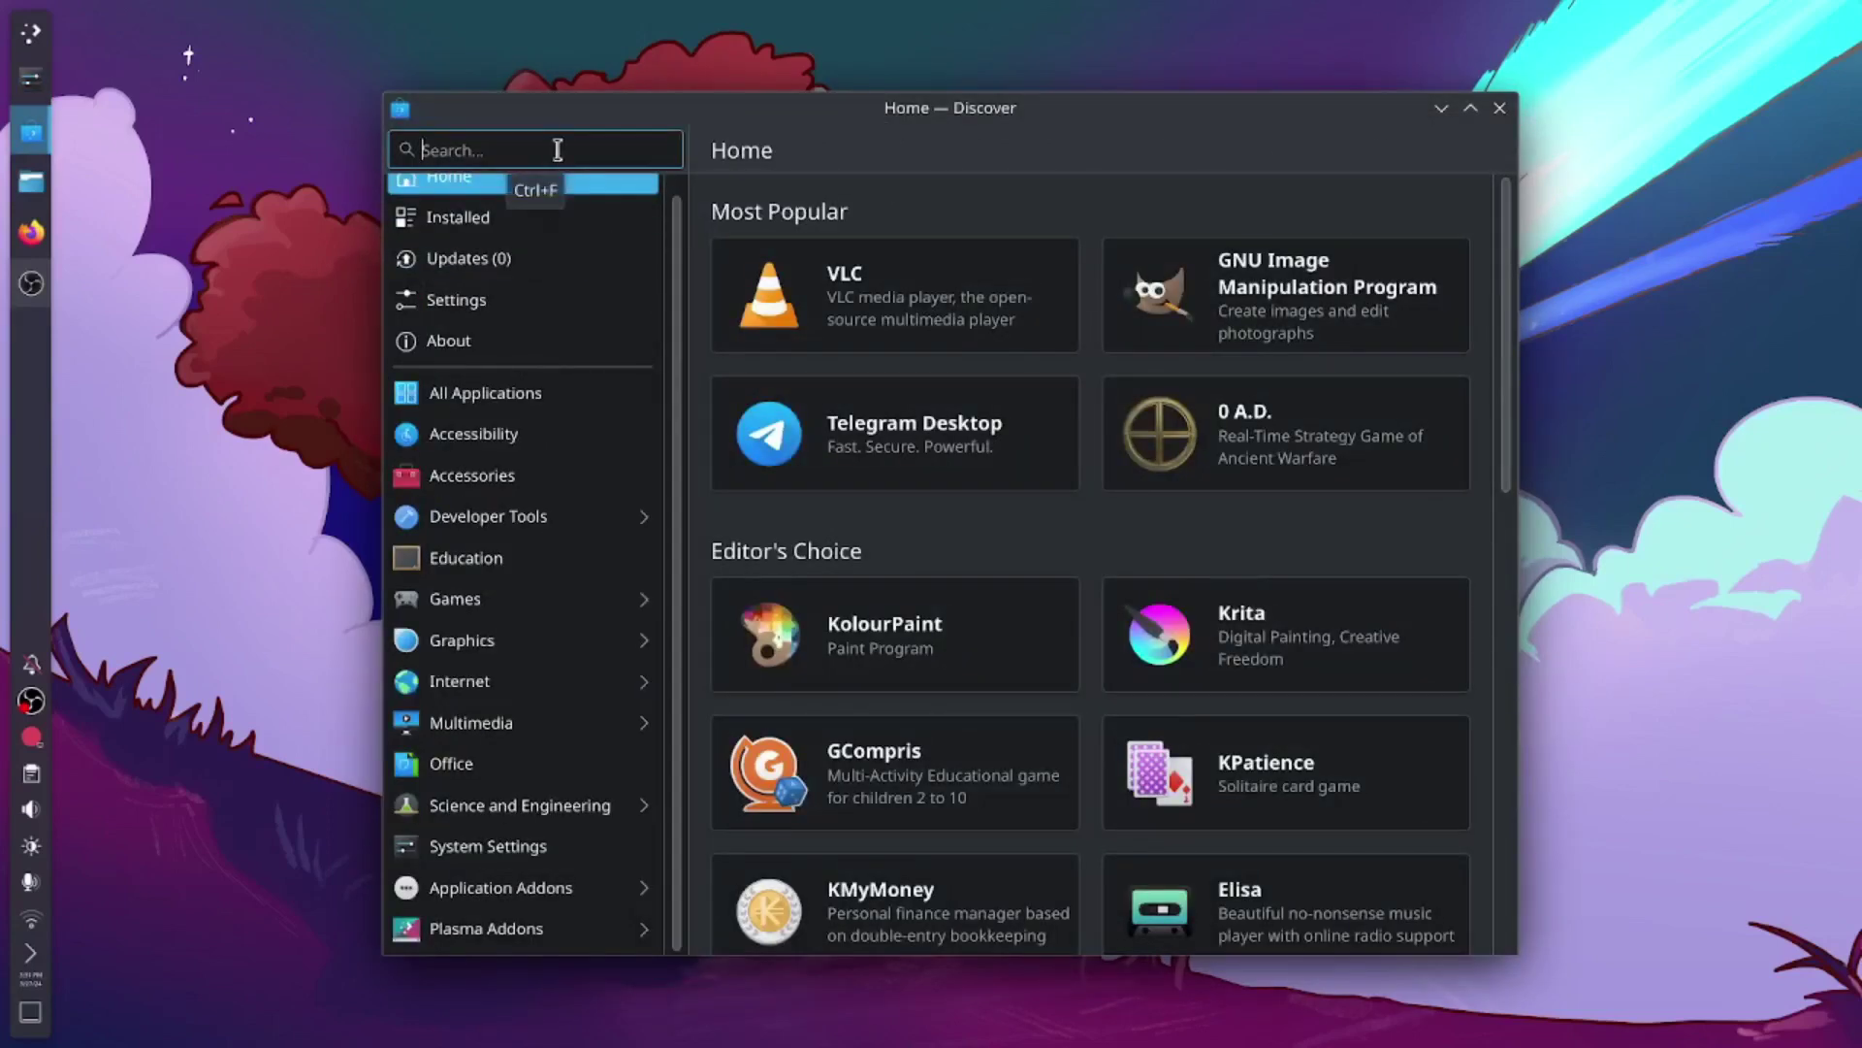
# Step: Search Discover for kdenlive and open the details page of the non-Flatpak Kdenlive package
pyautogui.write('kdebn')
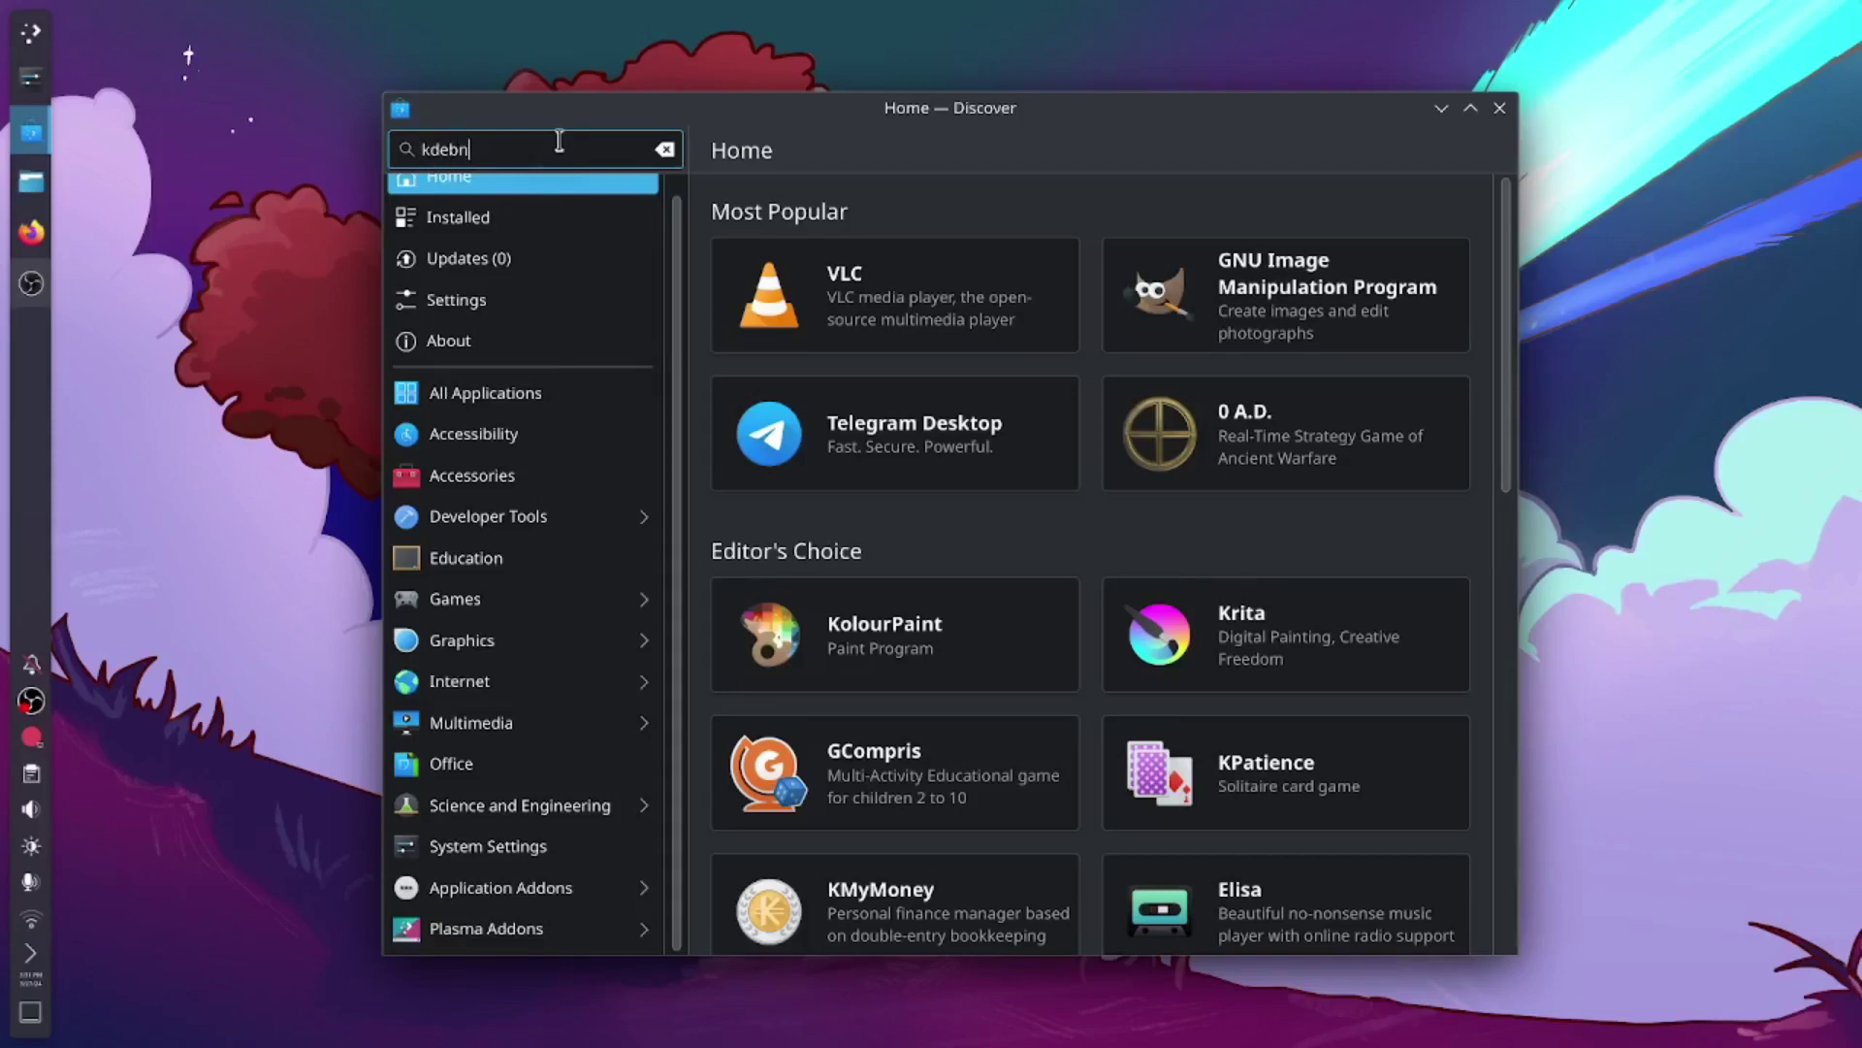
pyautogui.press('BackSpace')
pyautogui.press('BackSpace')
pyautogui.write('nlive')
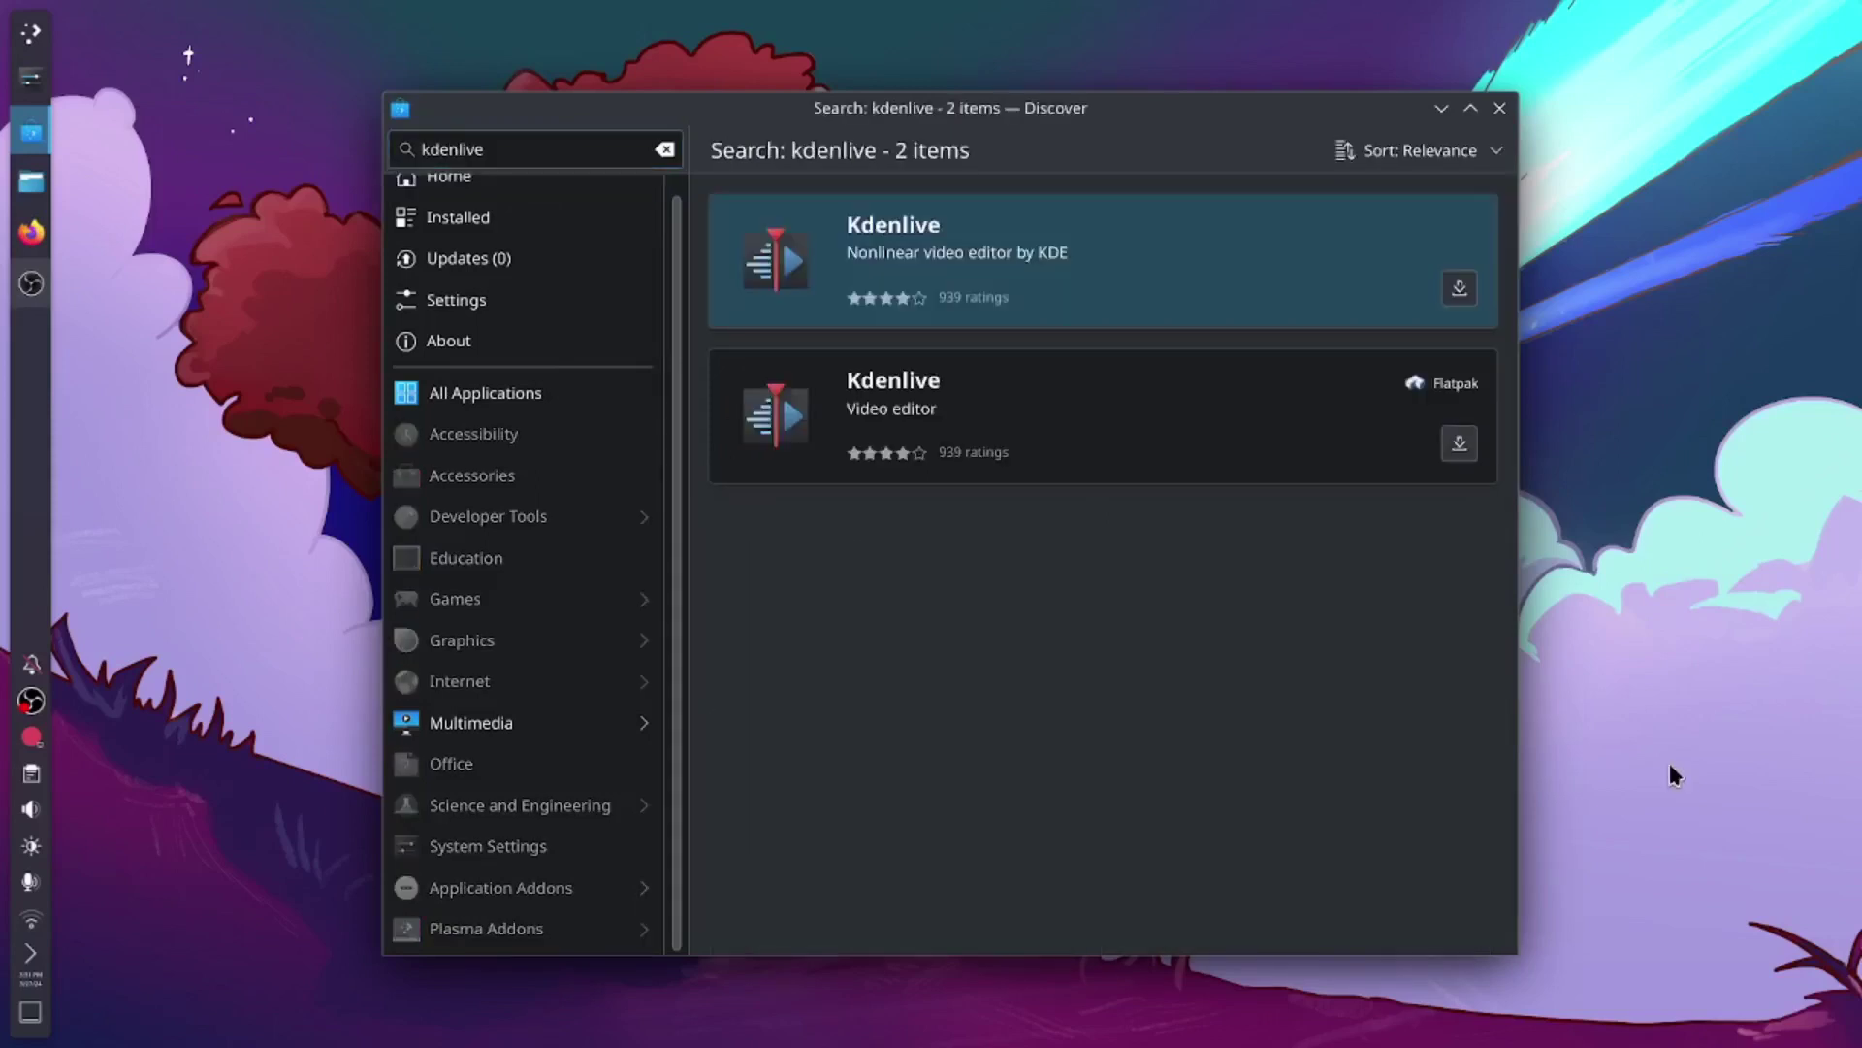
pyautogui.click(1176, 282)
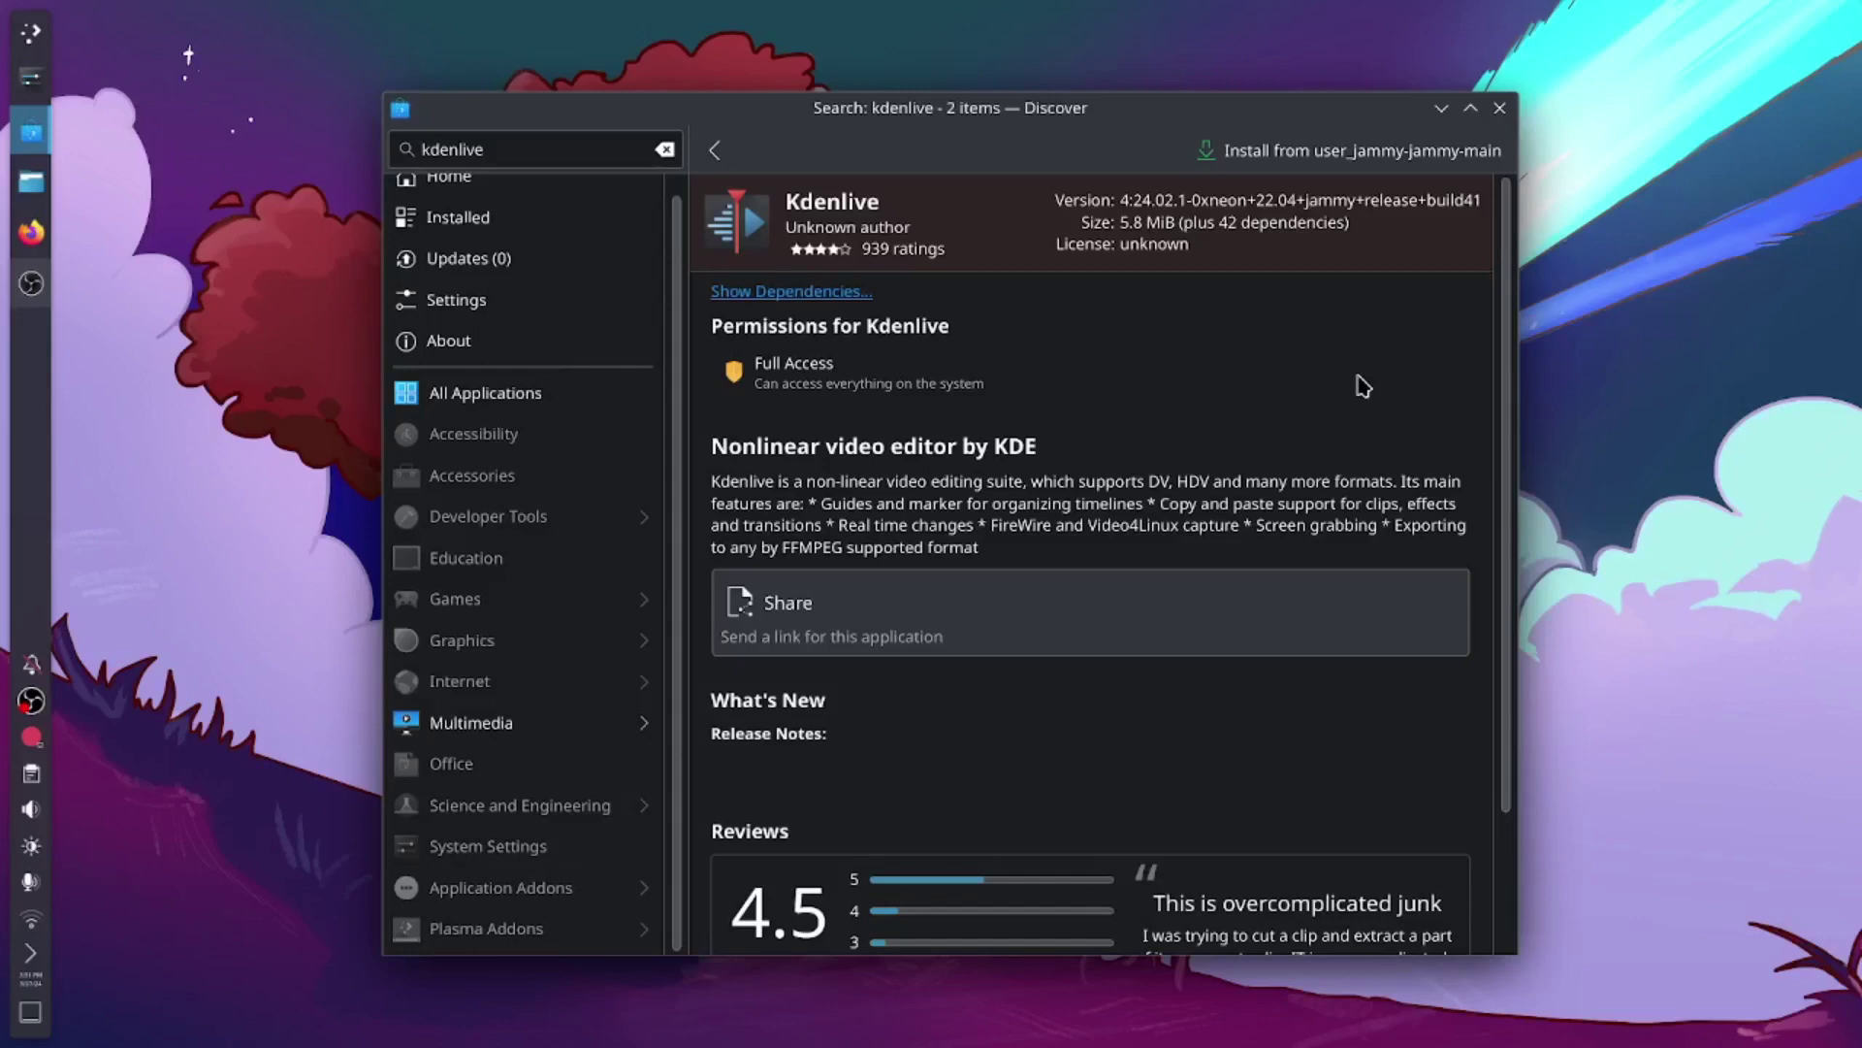
pyautogui.scroll(-2, 1363, 386)
pyautogui.scroll(2, 1362, 386)
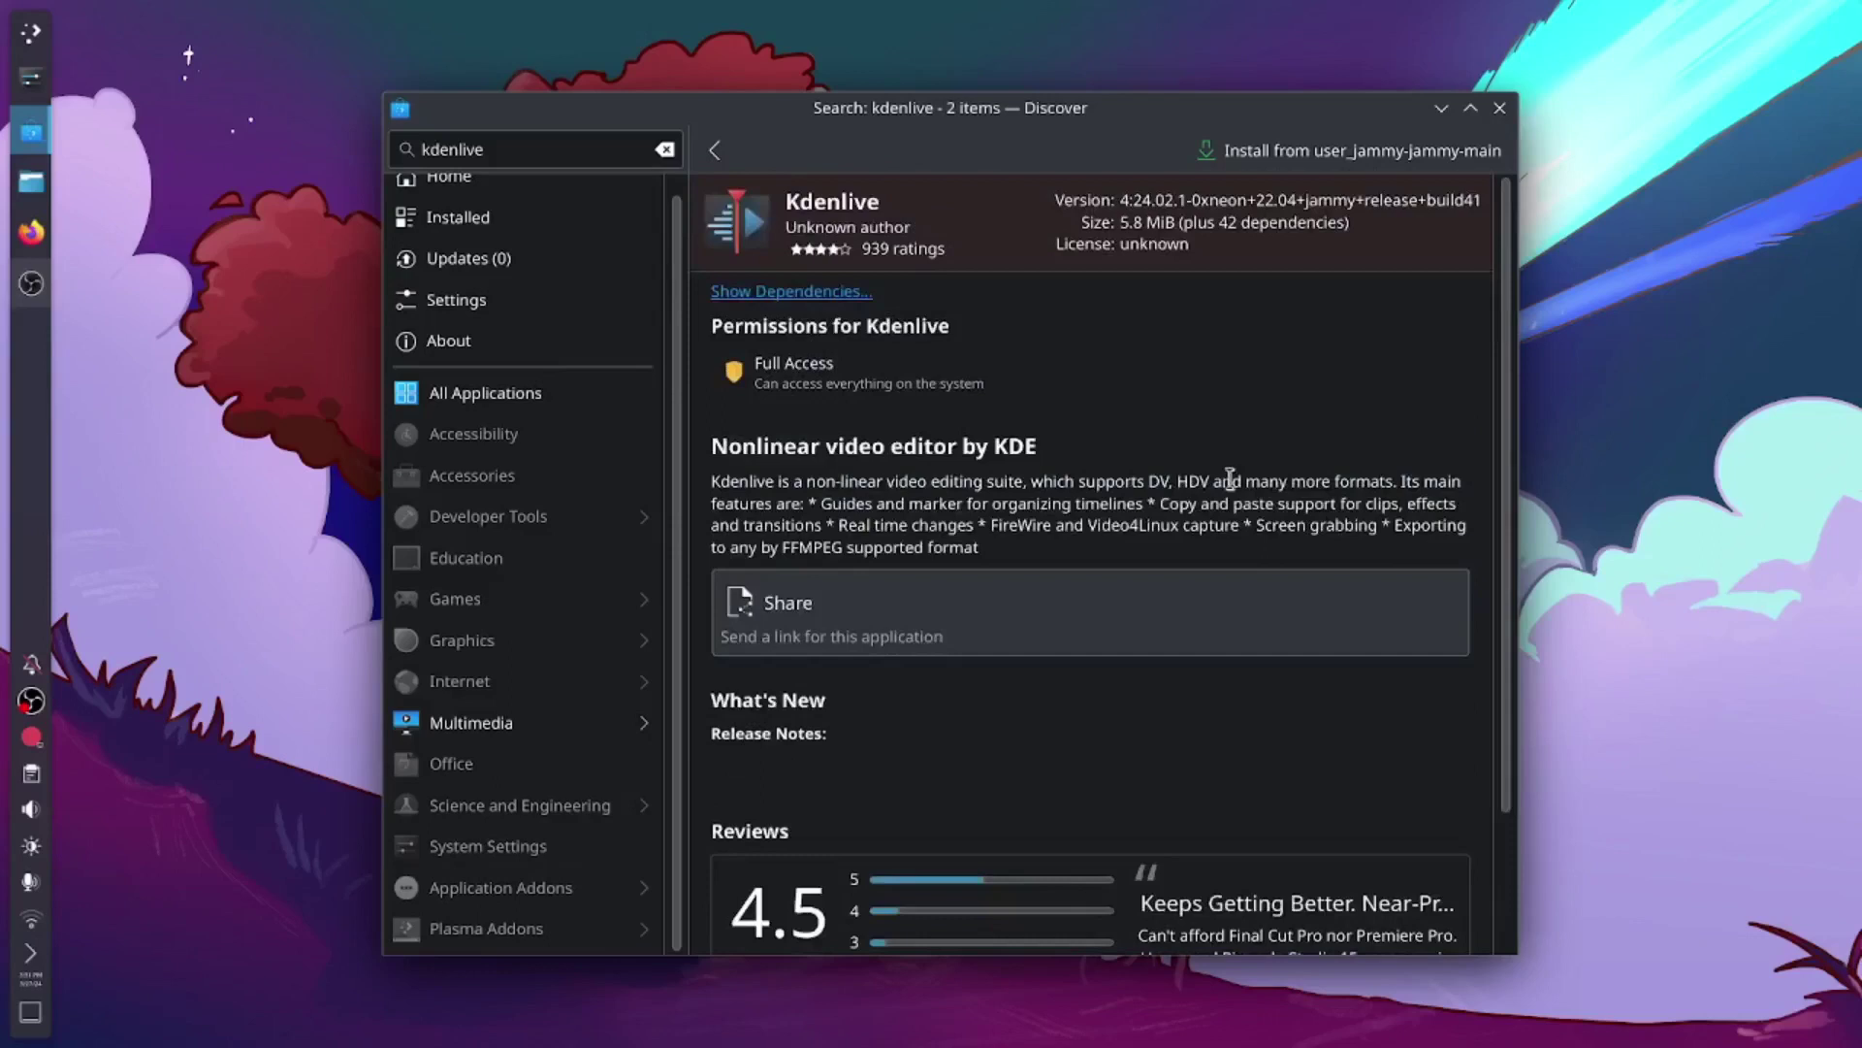
# Step: Install Kdenlive from user_jammy-jammy-main and authorize the installation with the account password
pyautogui.click(1295, 158)
pyautogui.write('xxxx')
pyautogui.press('Return')
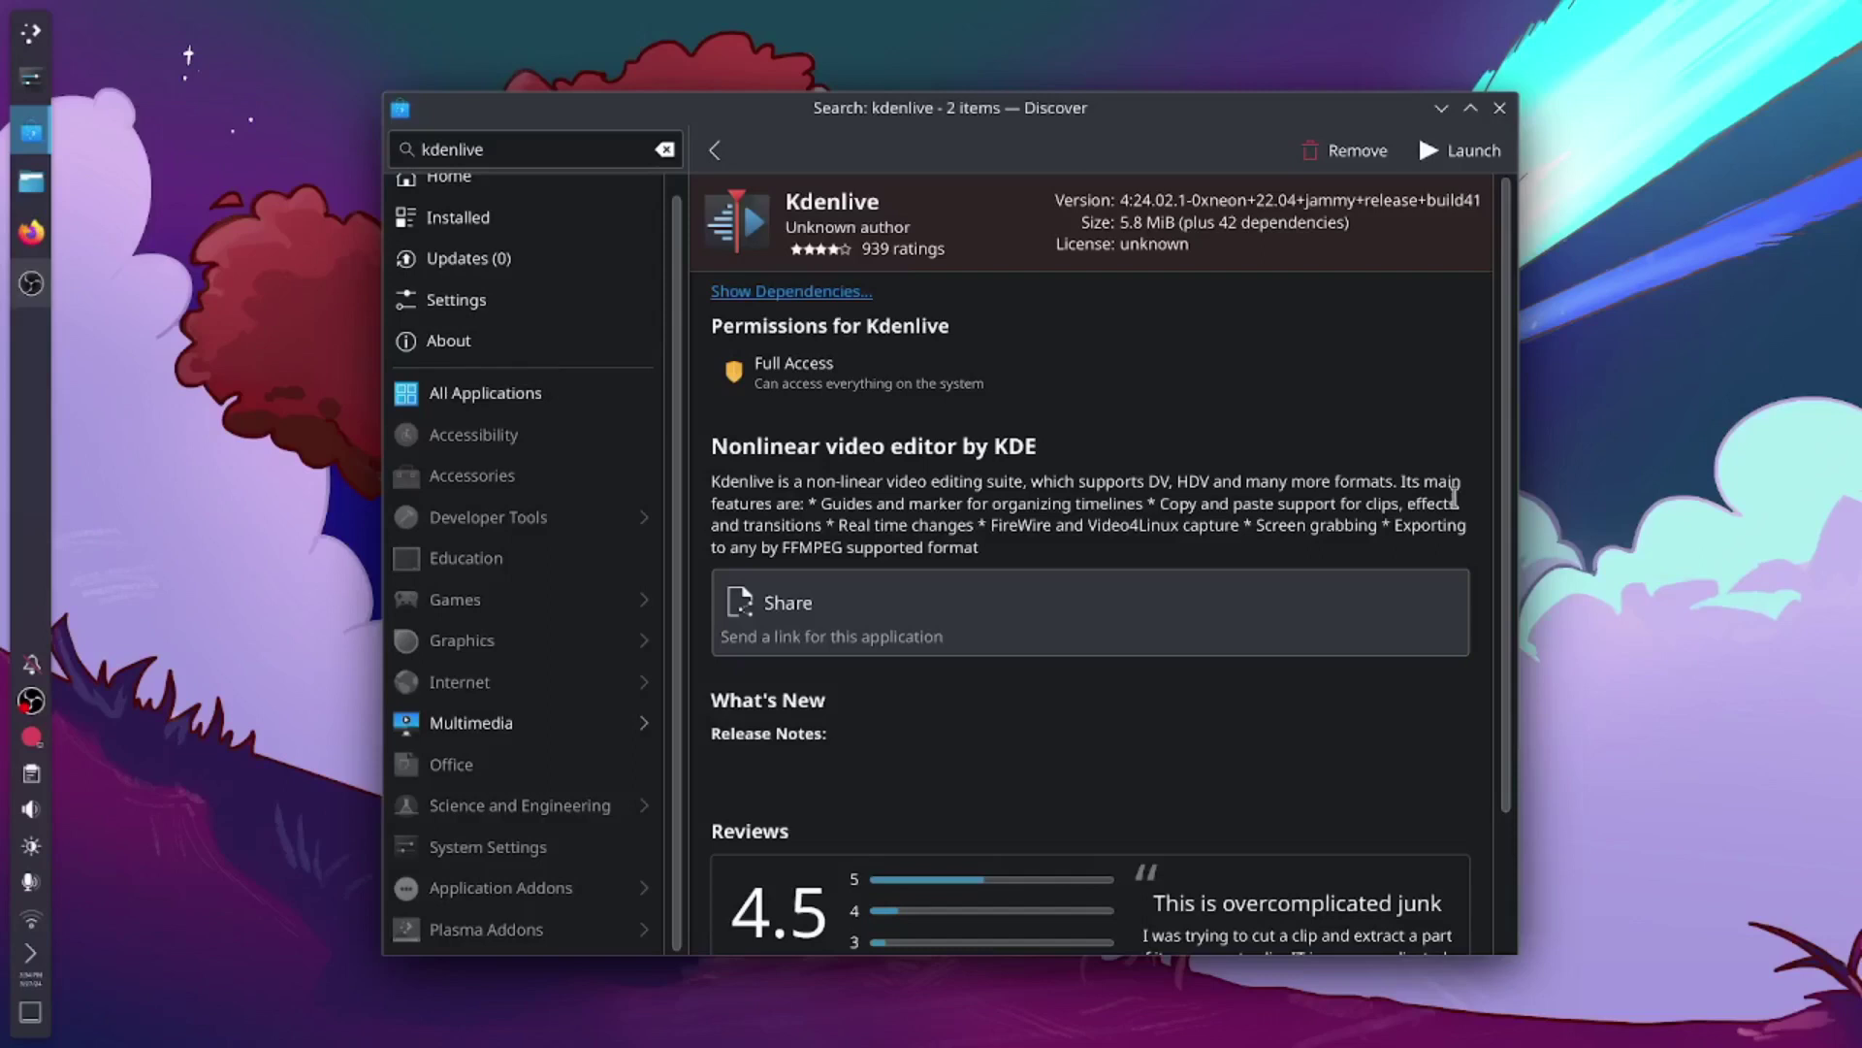
# Step: Launch the installed Kdenlive video editor from its software page
pyautogui.click(1471, 165)
pyautogui.moveTo(3, 3)
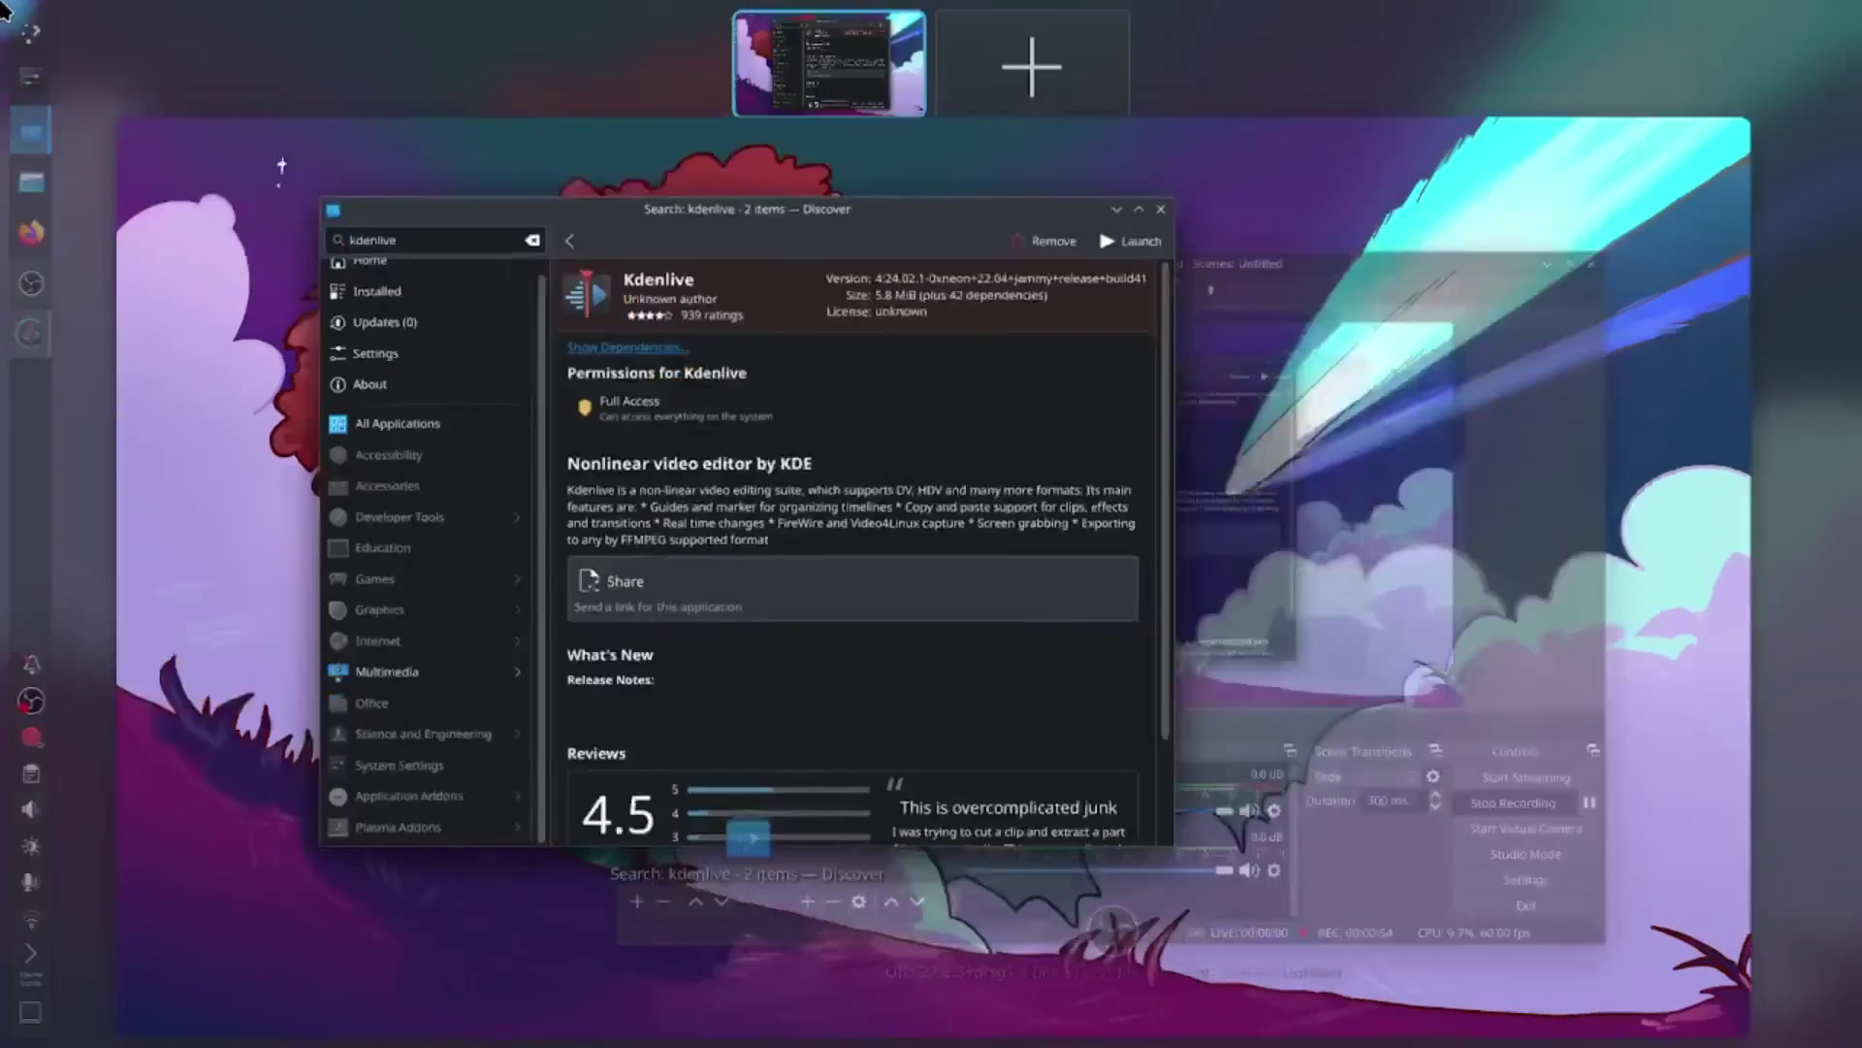
pyautogui.click(230, 129)
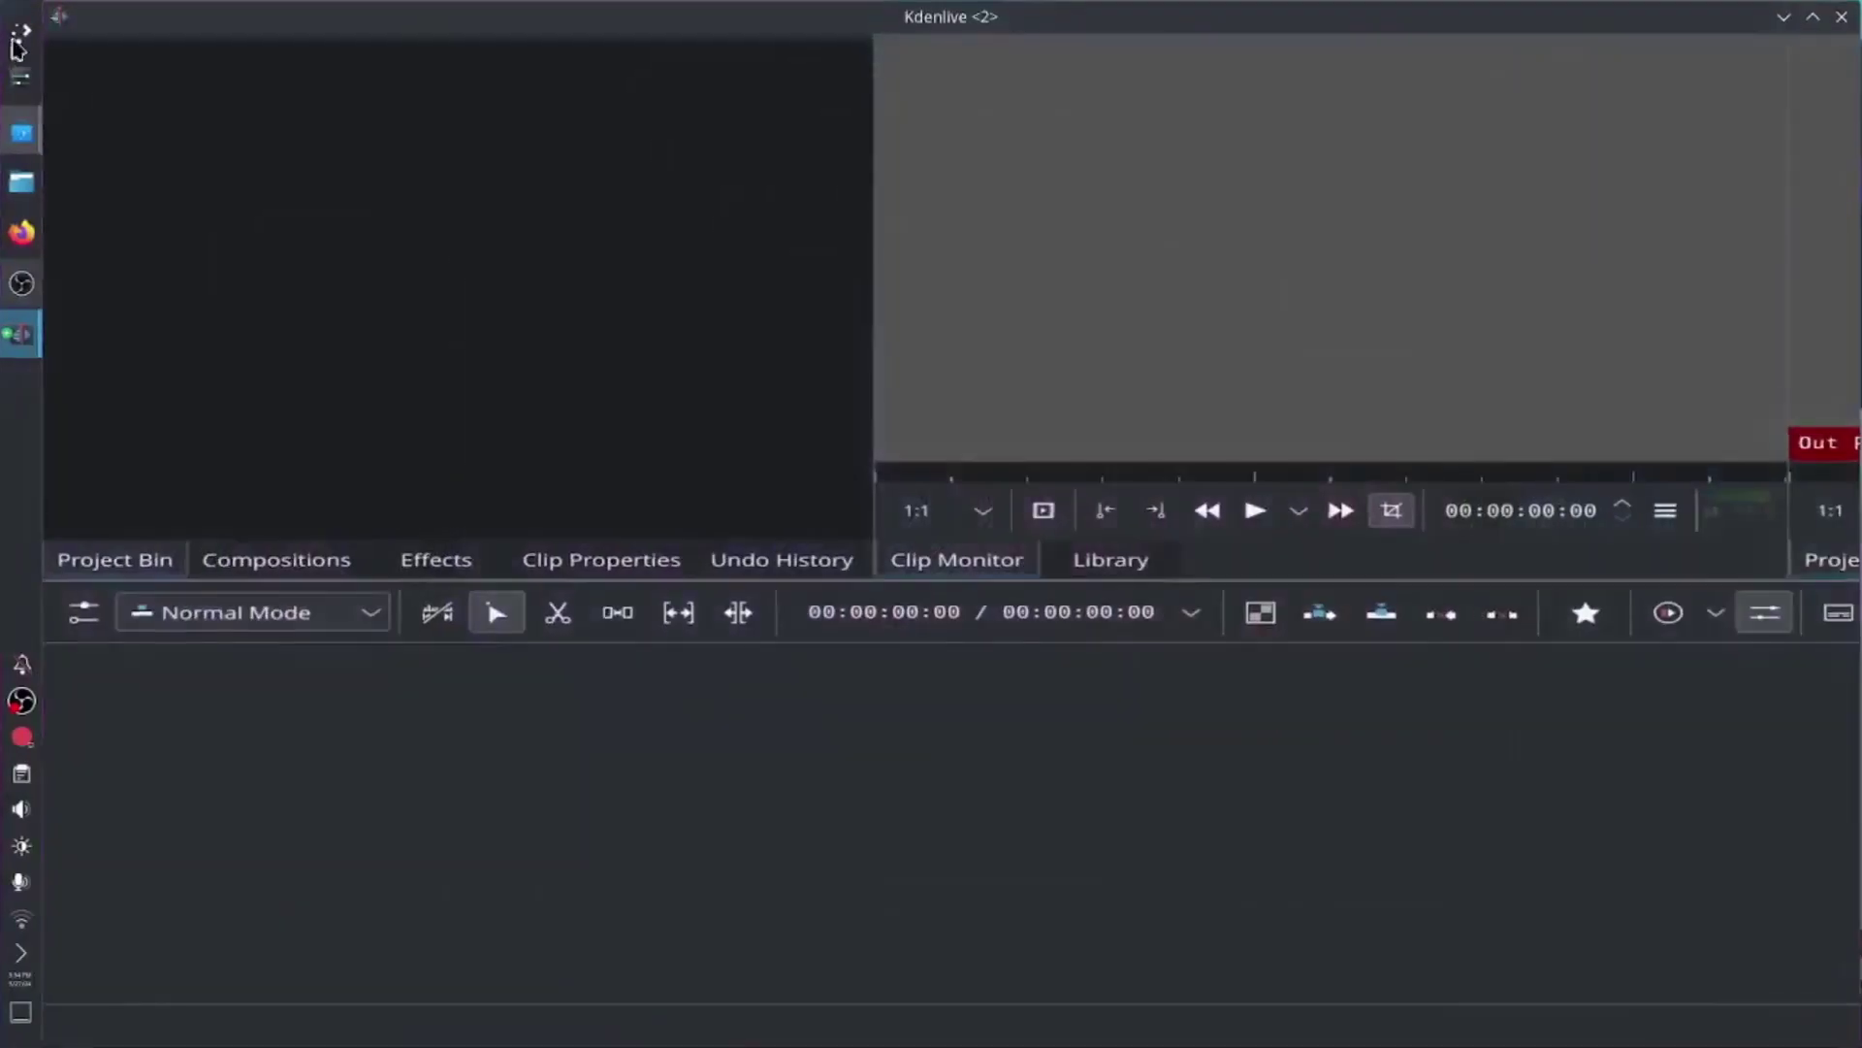
# Step: Locate Kdenlive among the multimedia applications in the system's application launcher
pyautogui.click(20, 35)
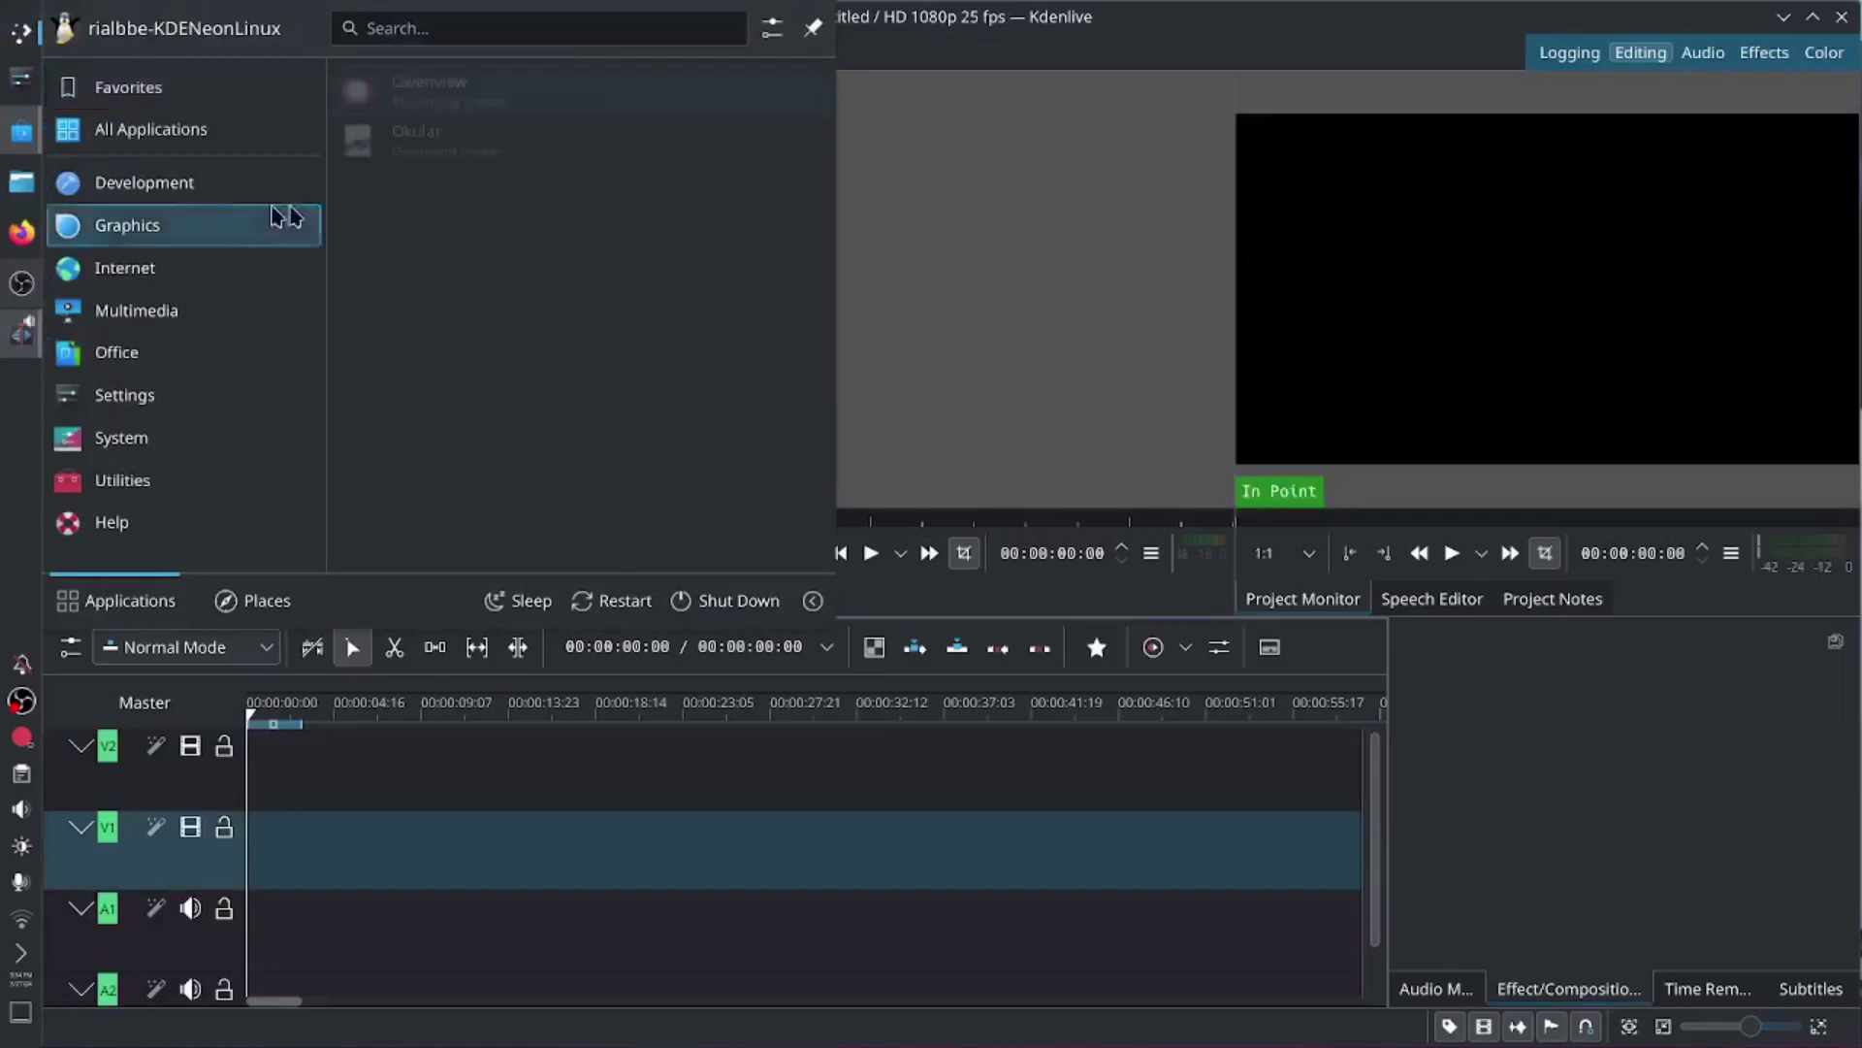
pyautogui.moveTo(207, 308)
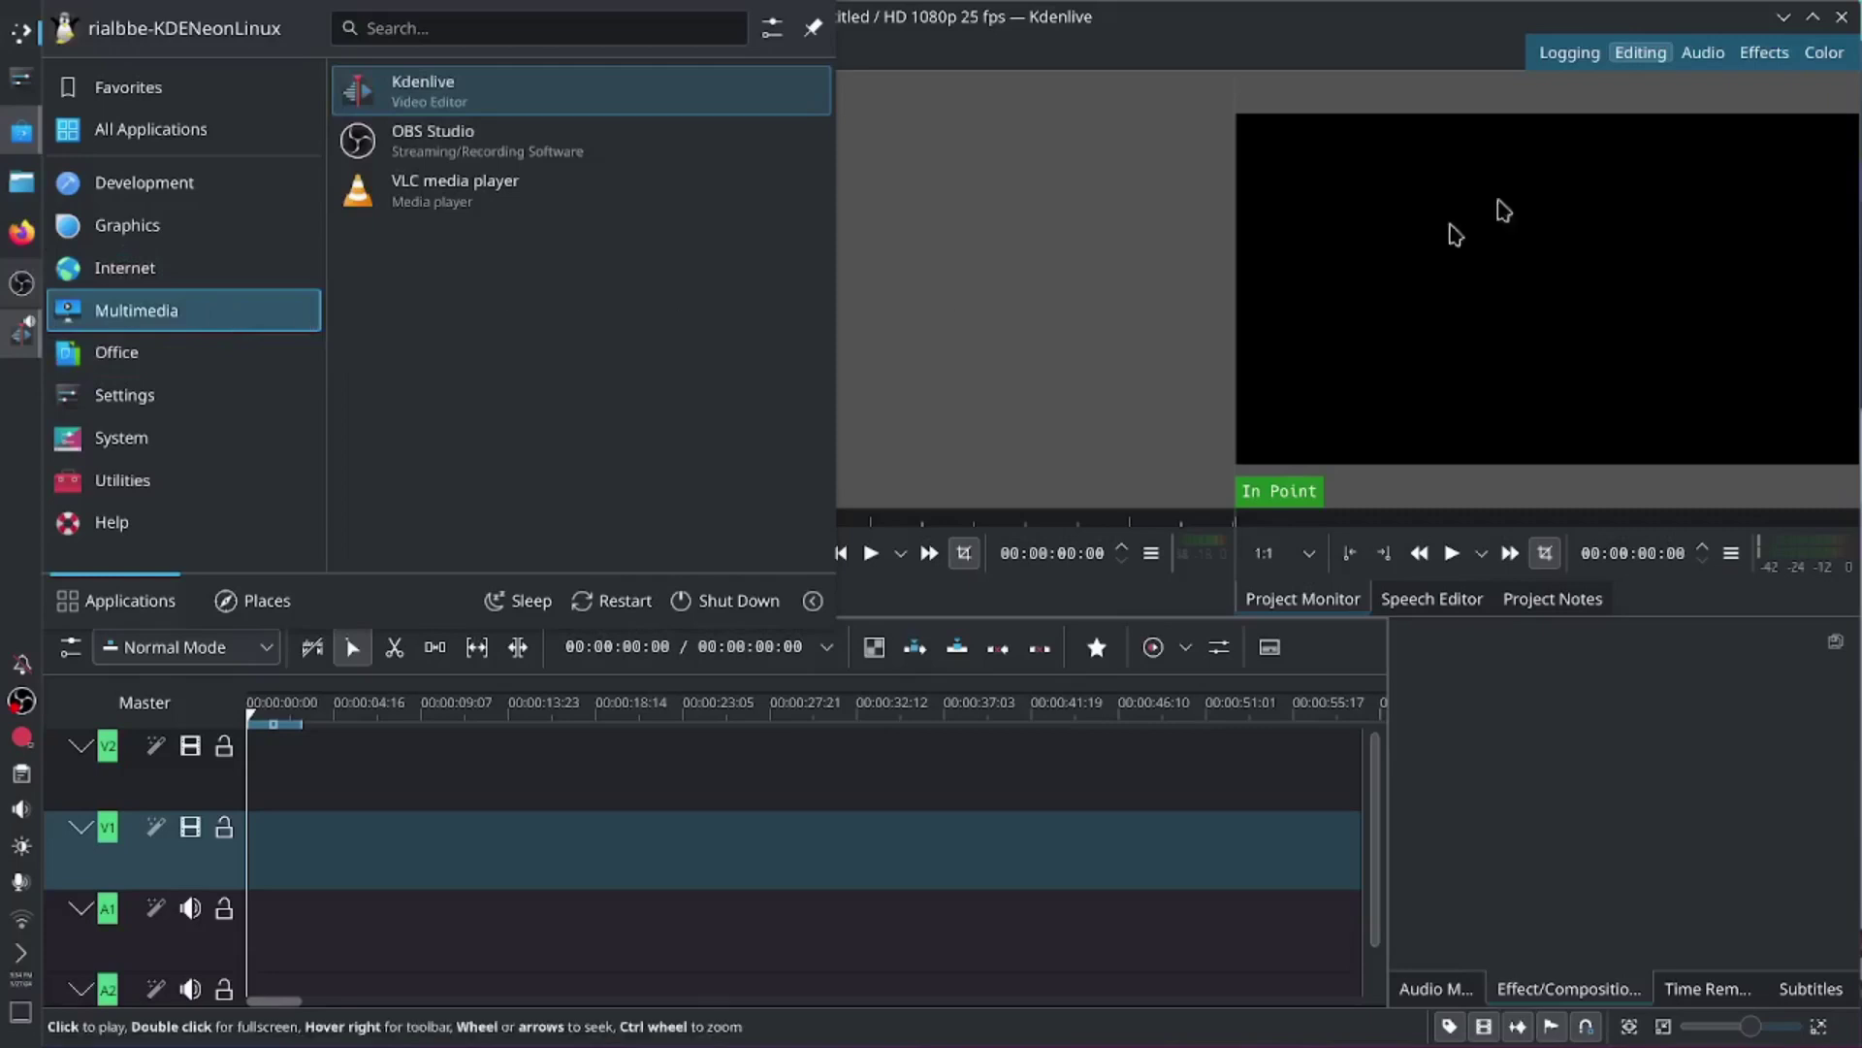
pyautogui.click(1057, 131)
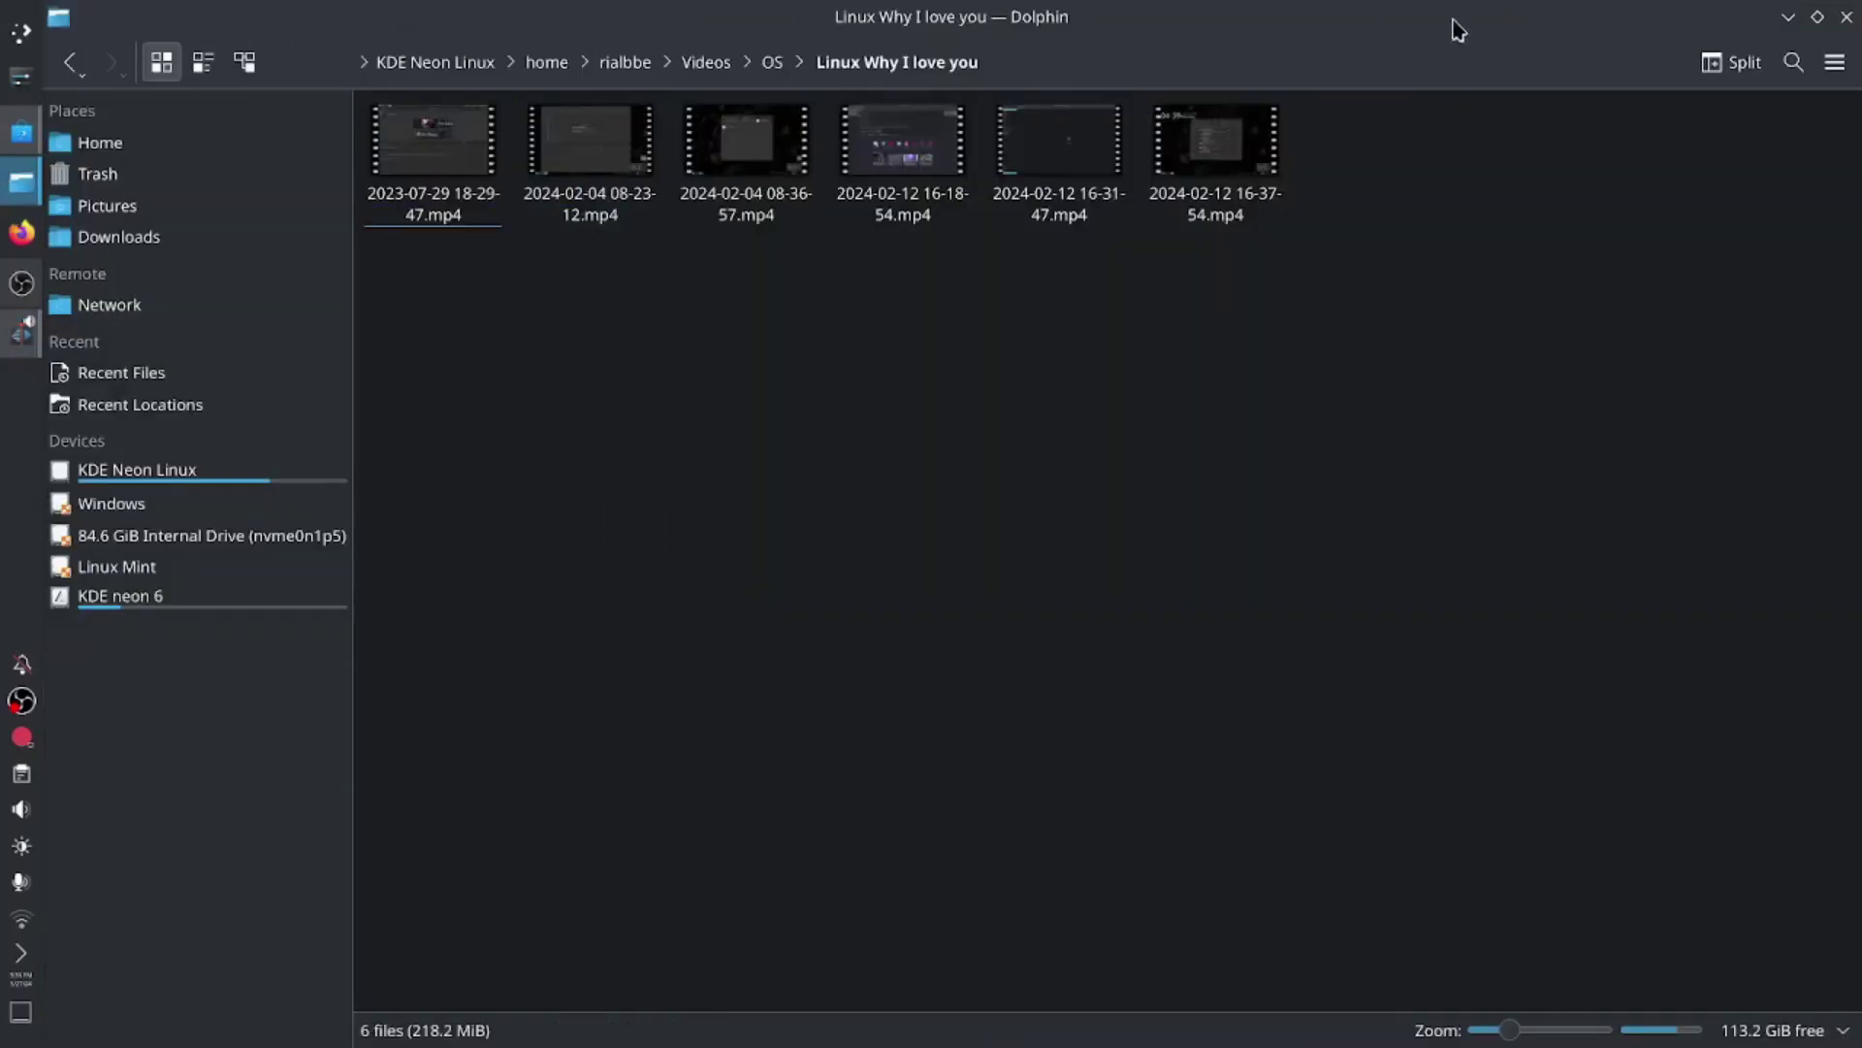
pyautogui.moveTo(1458, 22); pyautogui.dragTo(741, 202)
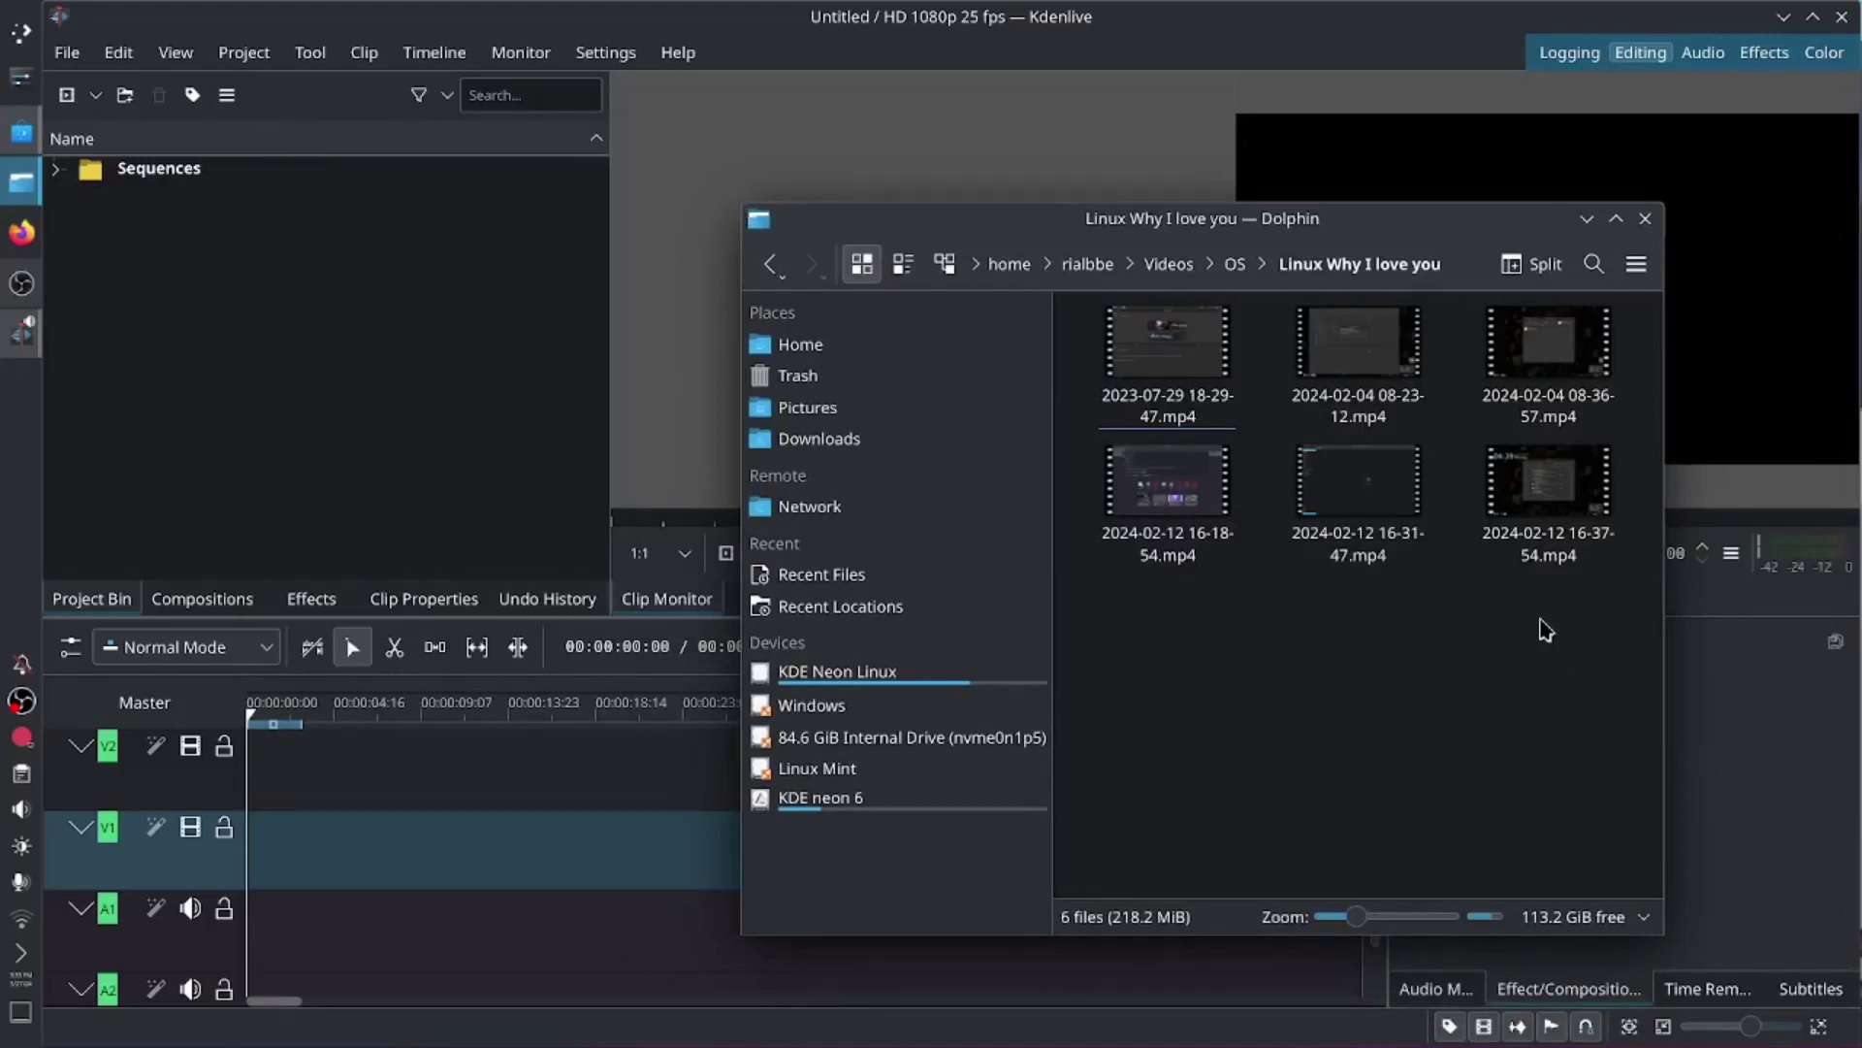
pyautogui.moveTo(1369, 365); pyautogui.dragTo(299, 322)
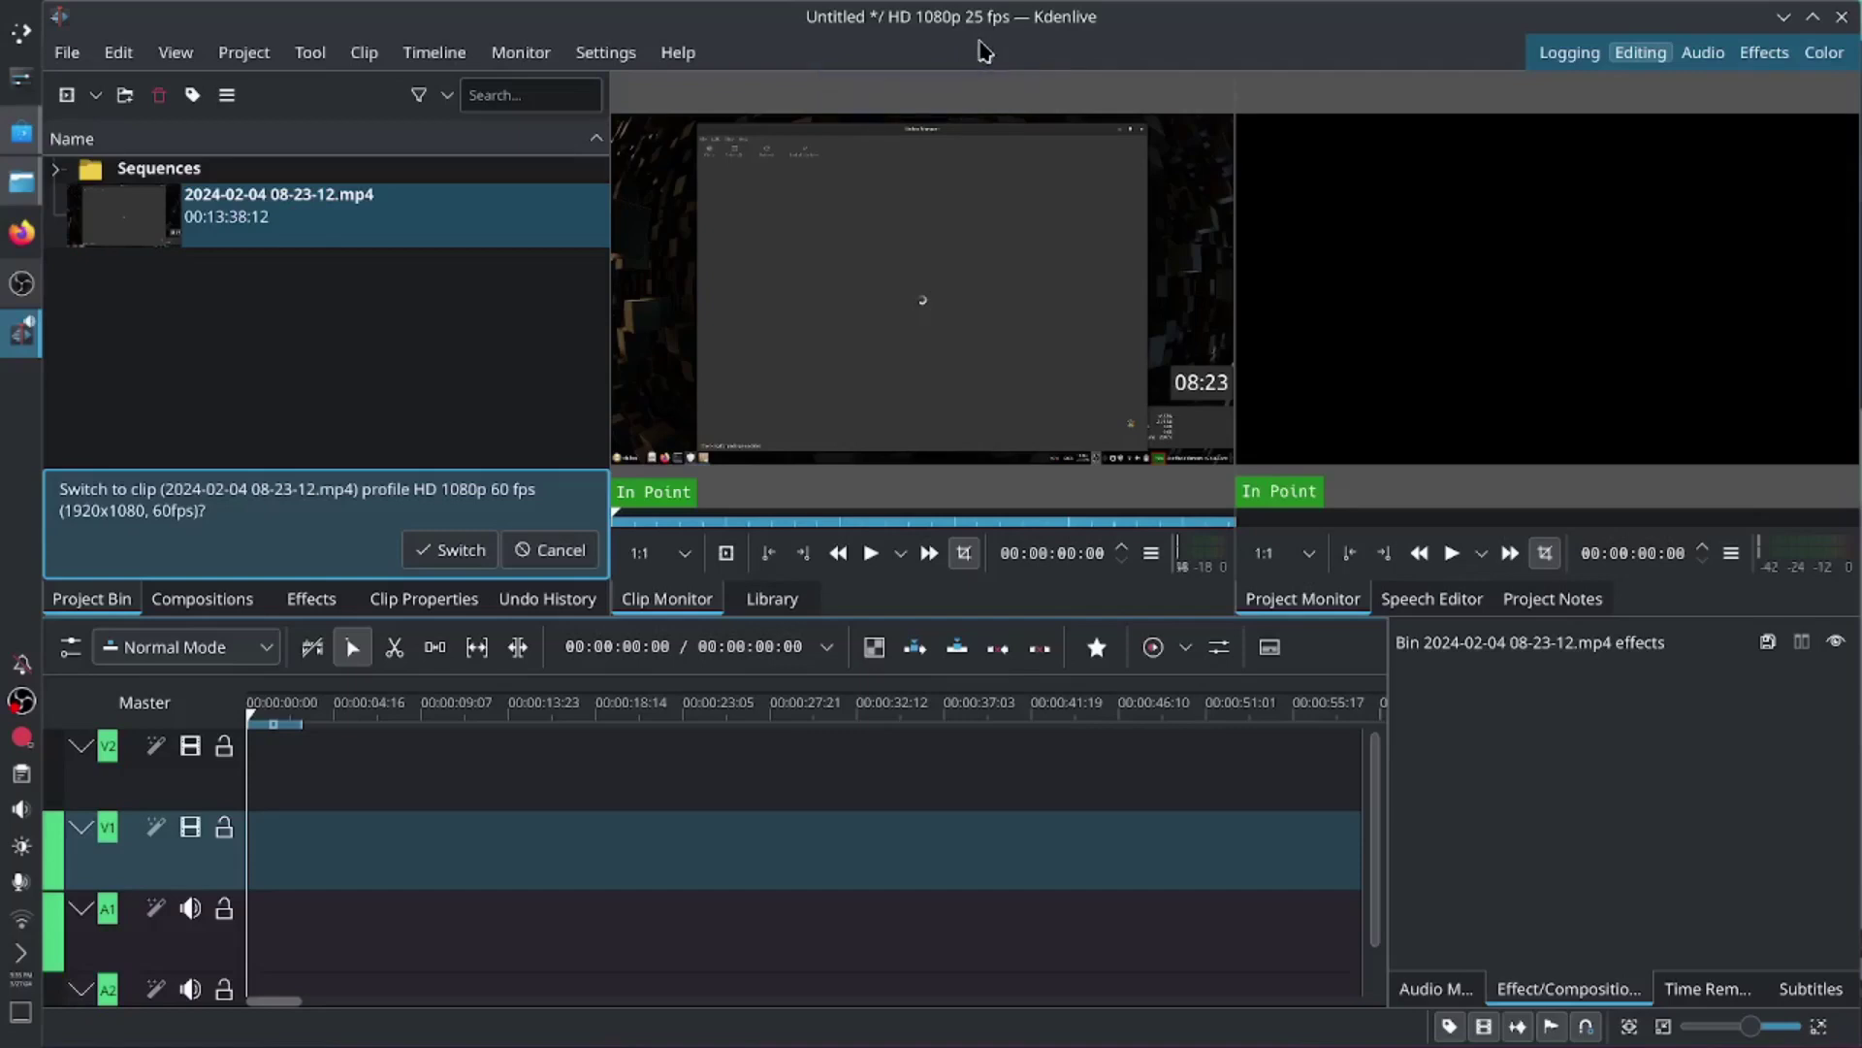
pyautogui.click(568, 551)
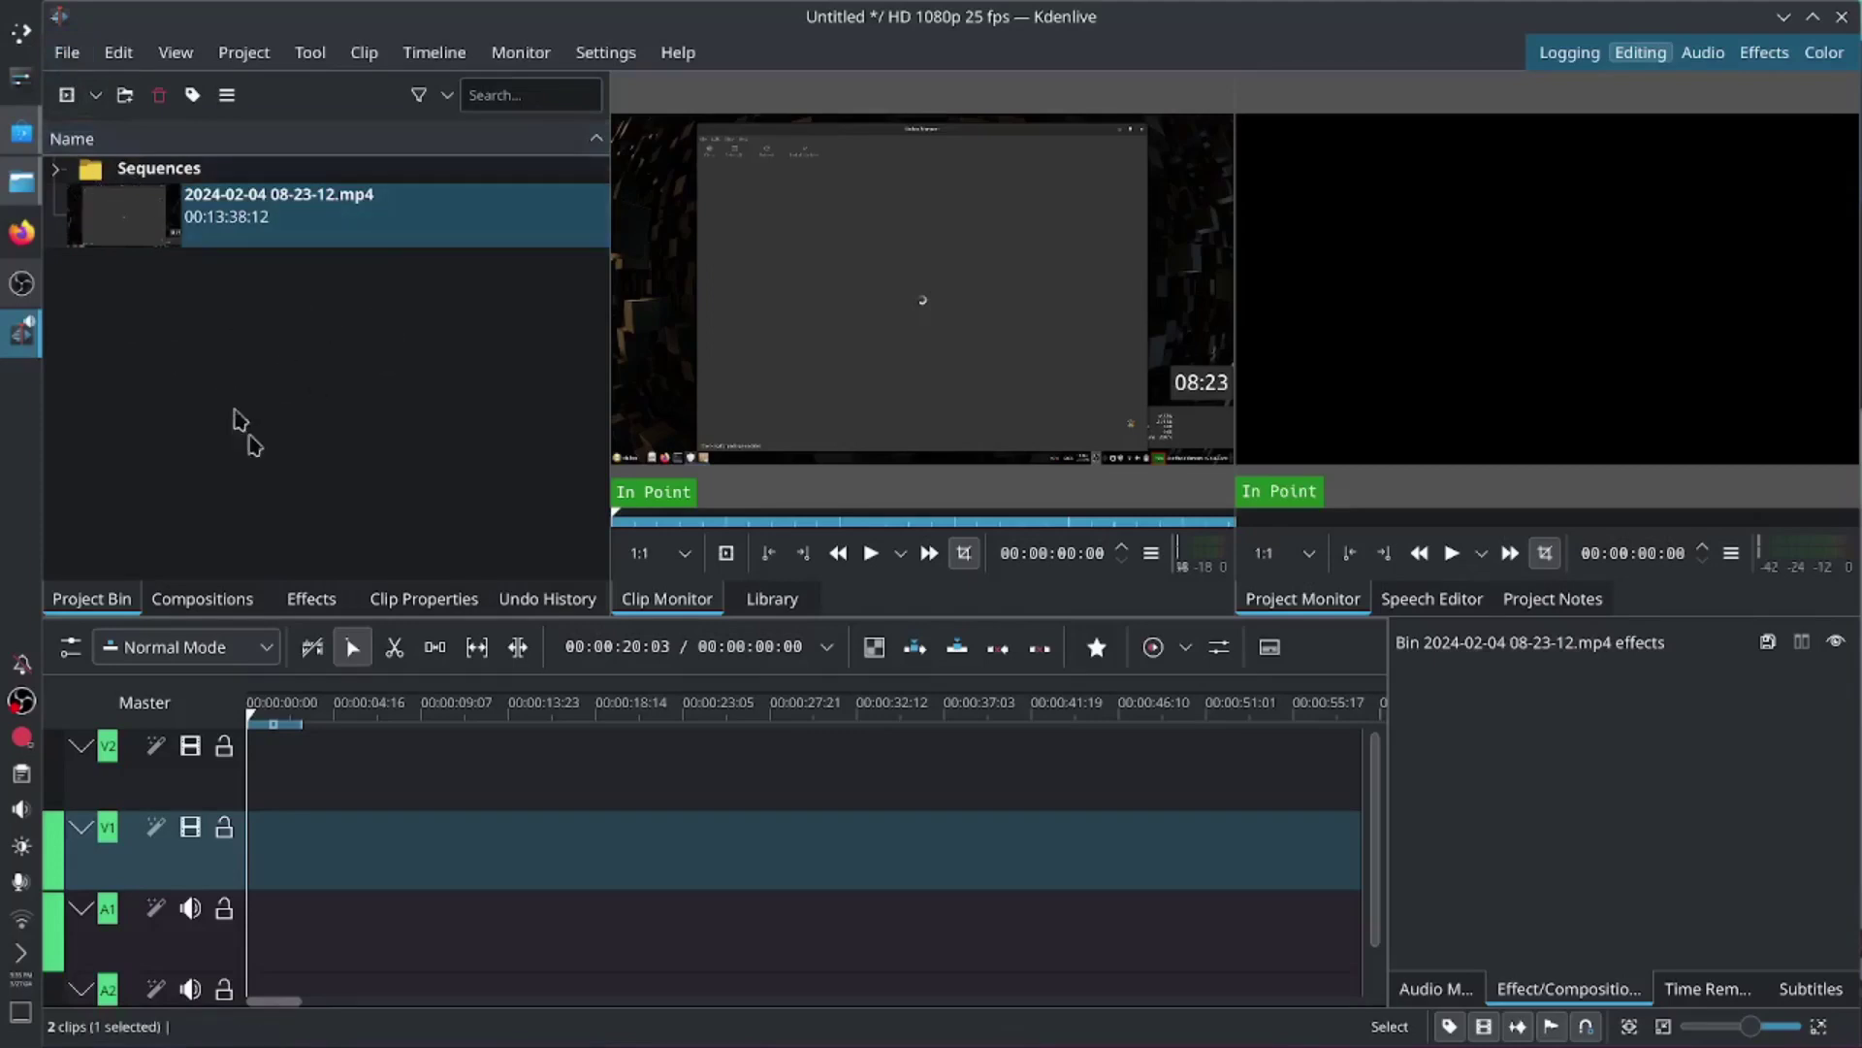
pyautogui.click(21, 181)
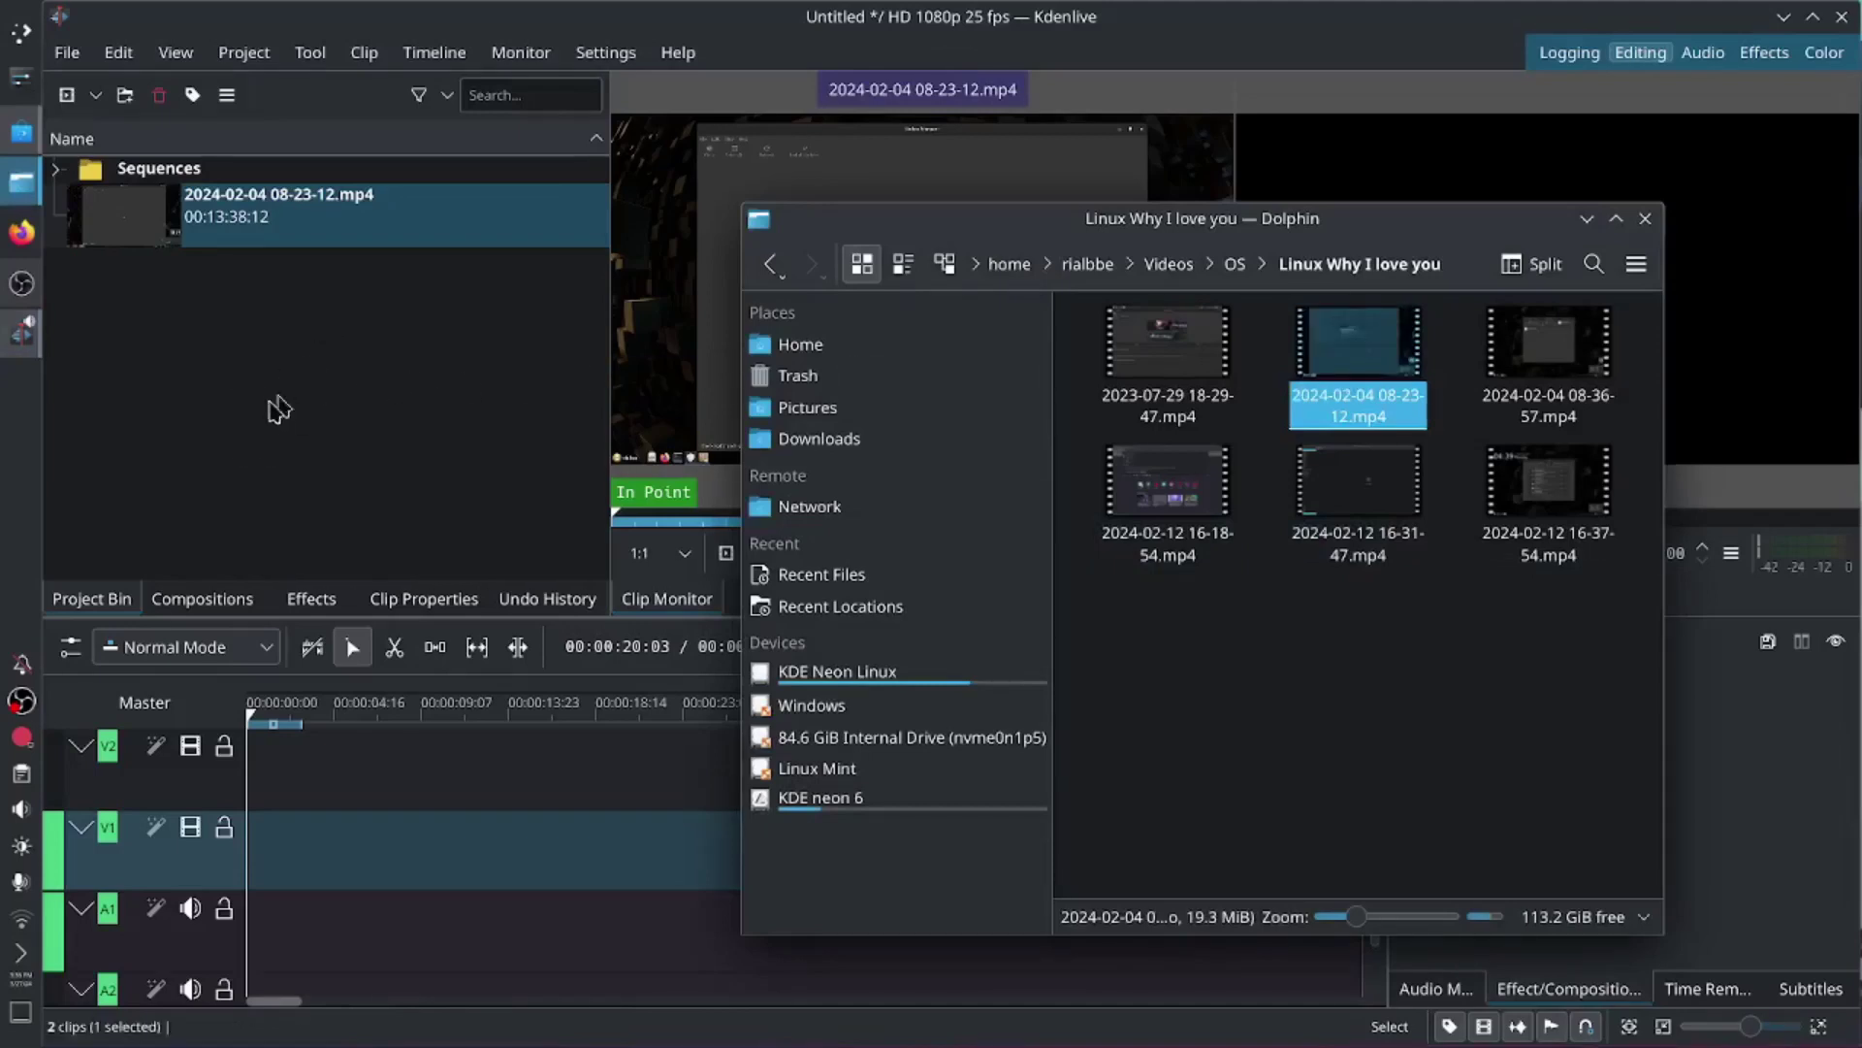
pyautogui.click(1645, 218)
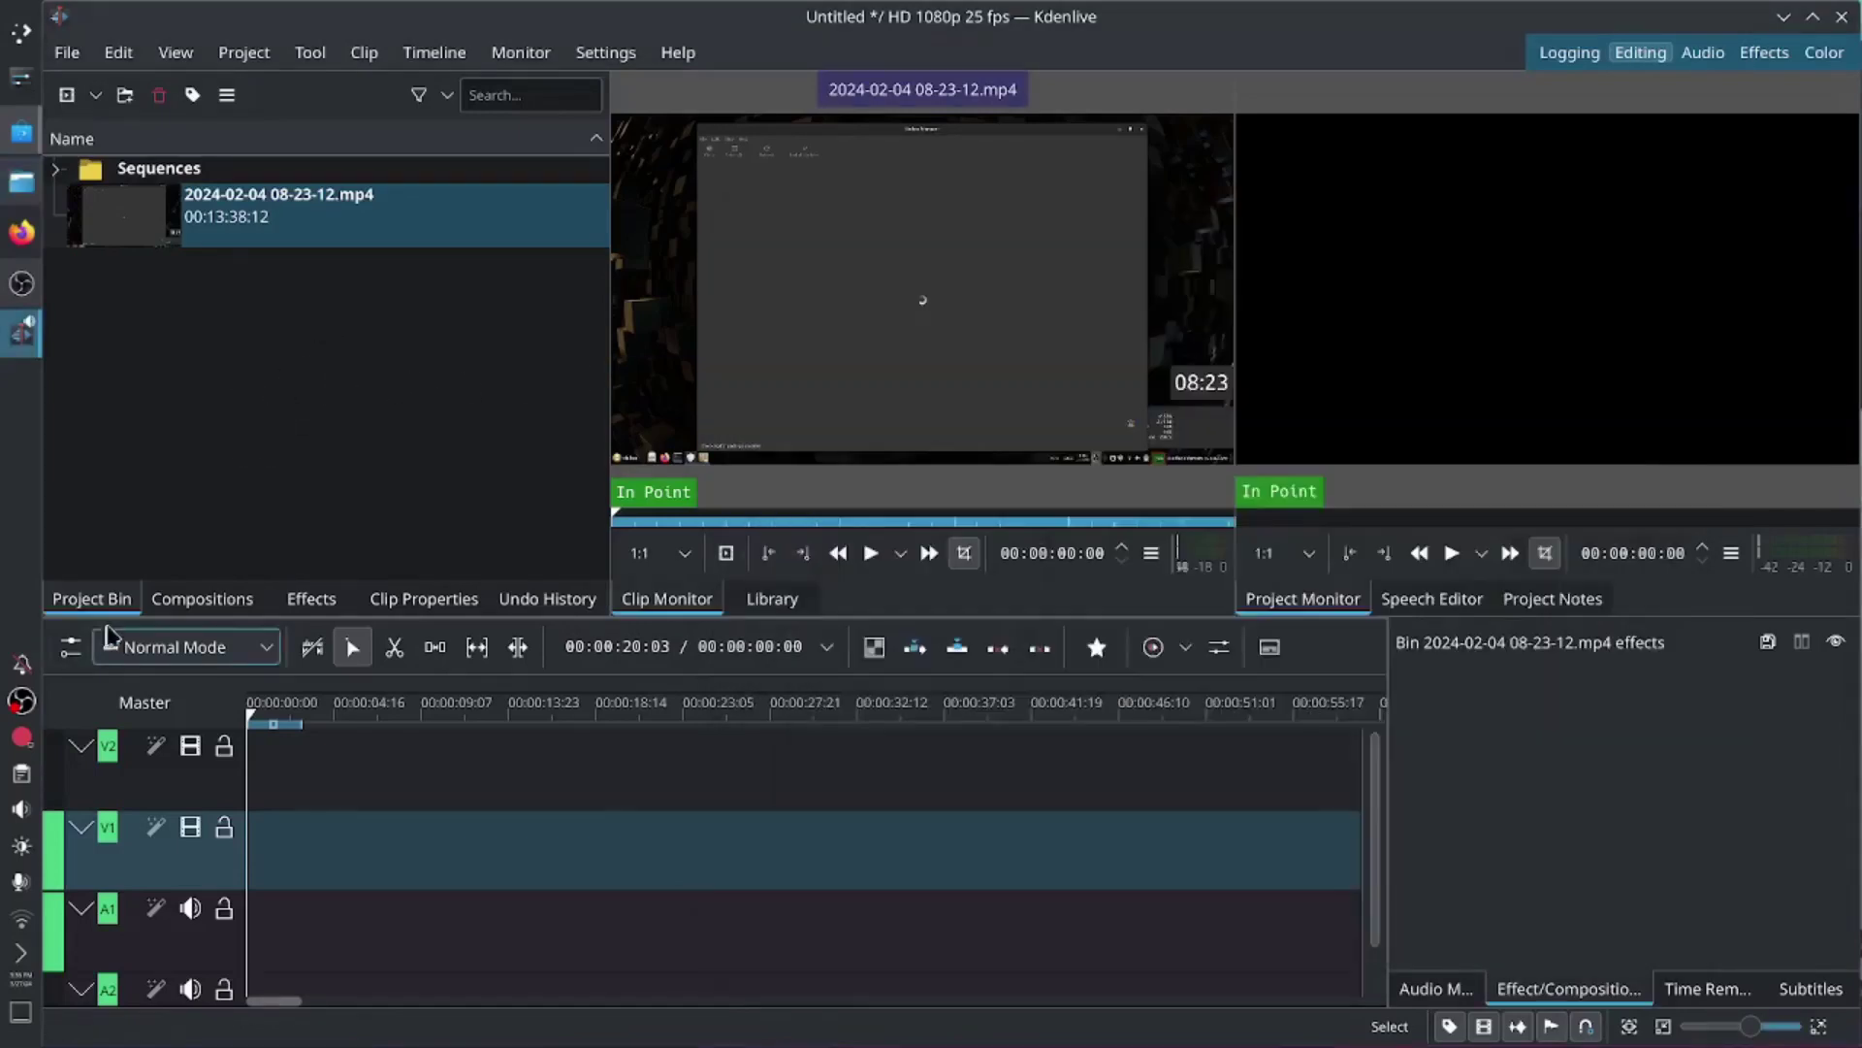
# Step: Look through the available compositions, effects, clip properties and undo history, and return to the project bin
pyautogui.click(215, 606)
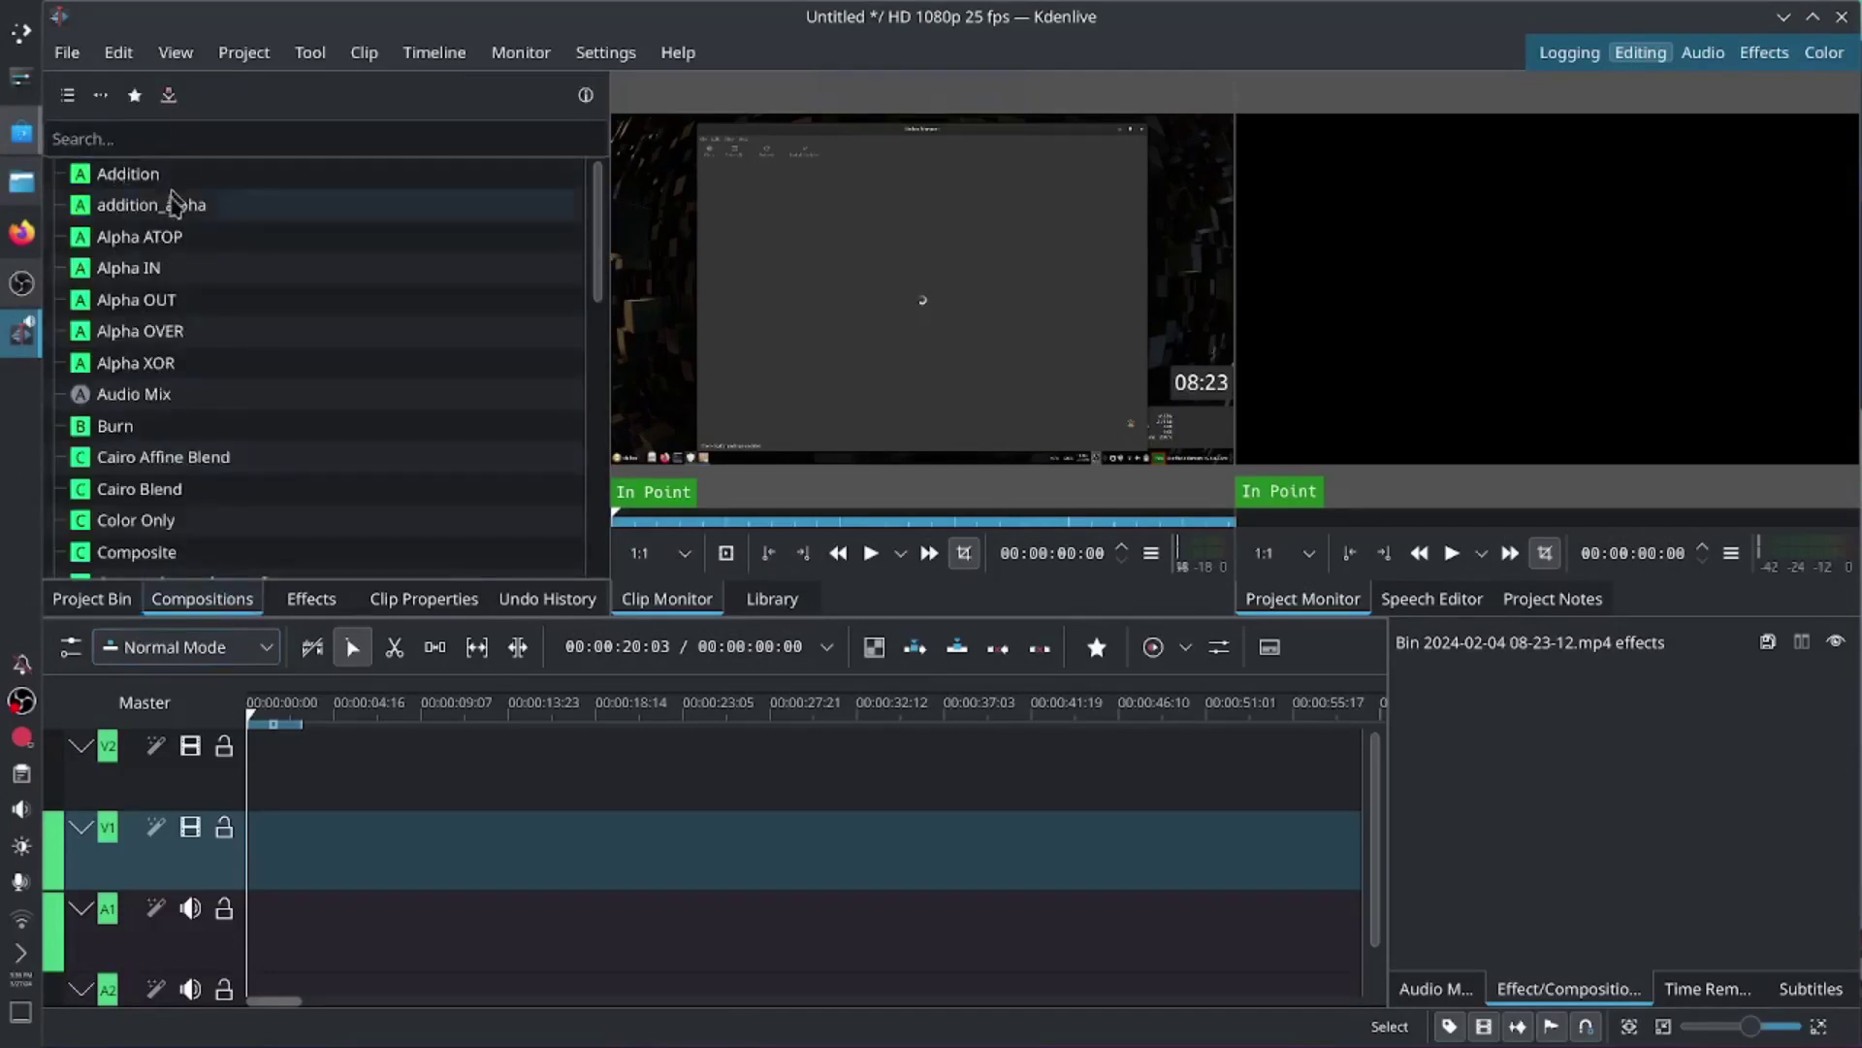
pyautogui.click(308, 599)
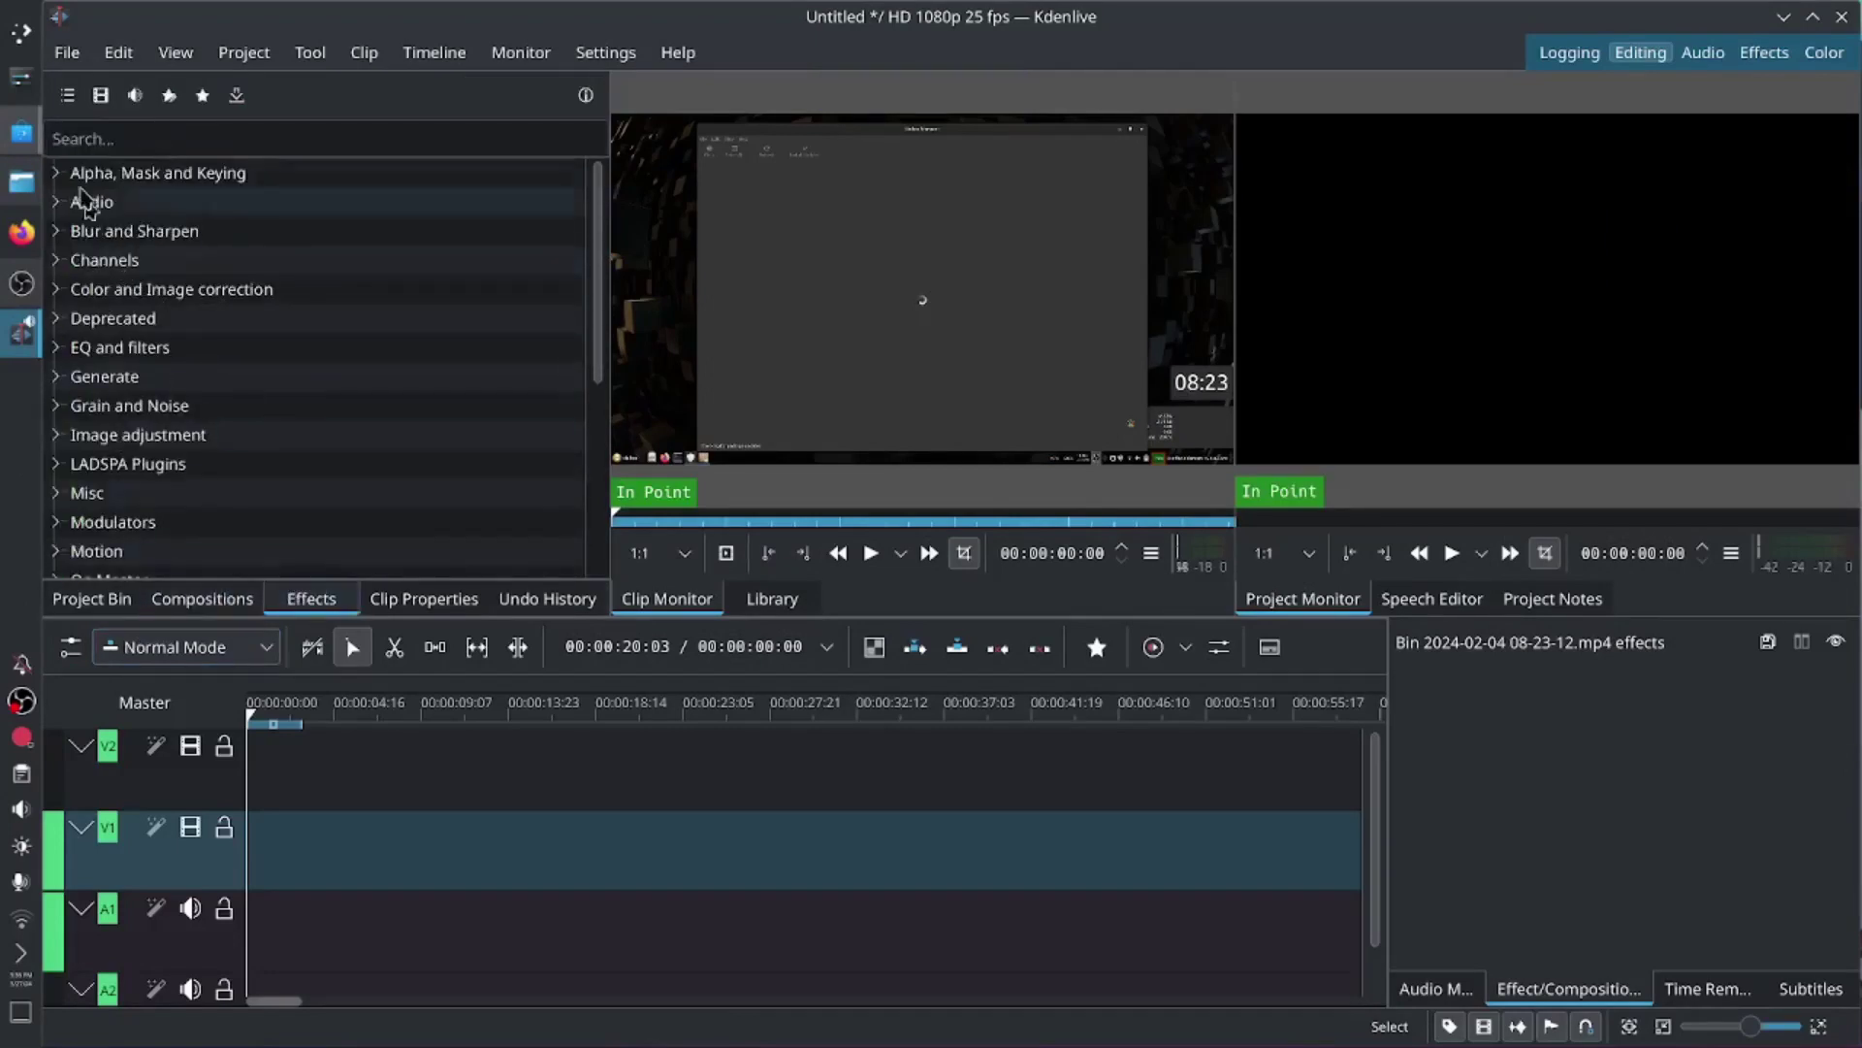
pyautogui.click(427, 601)
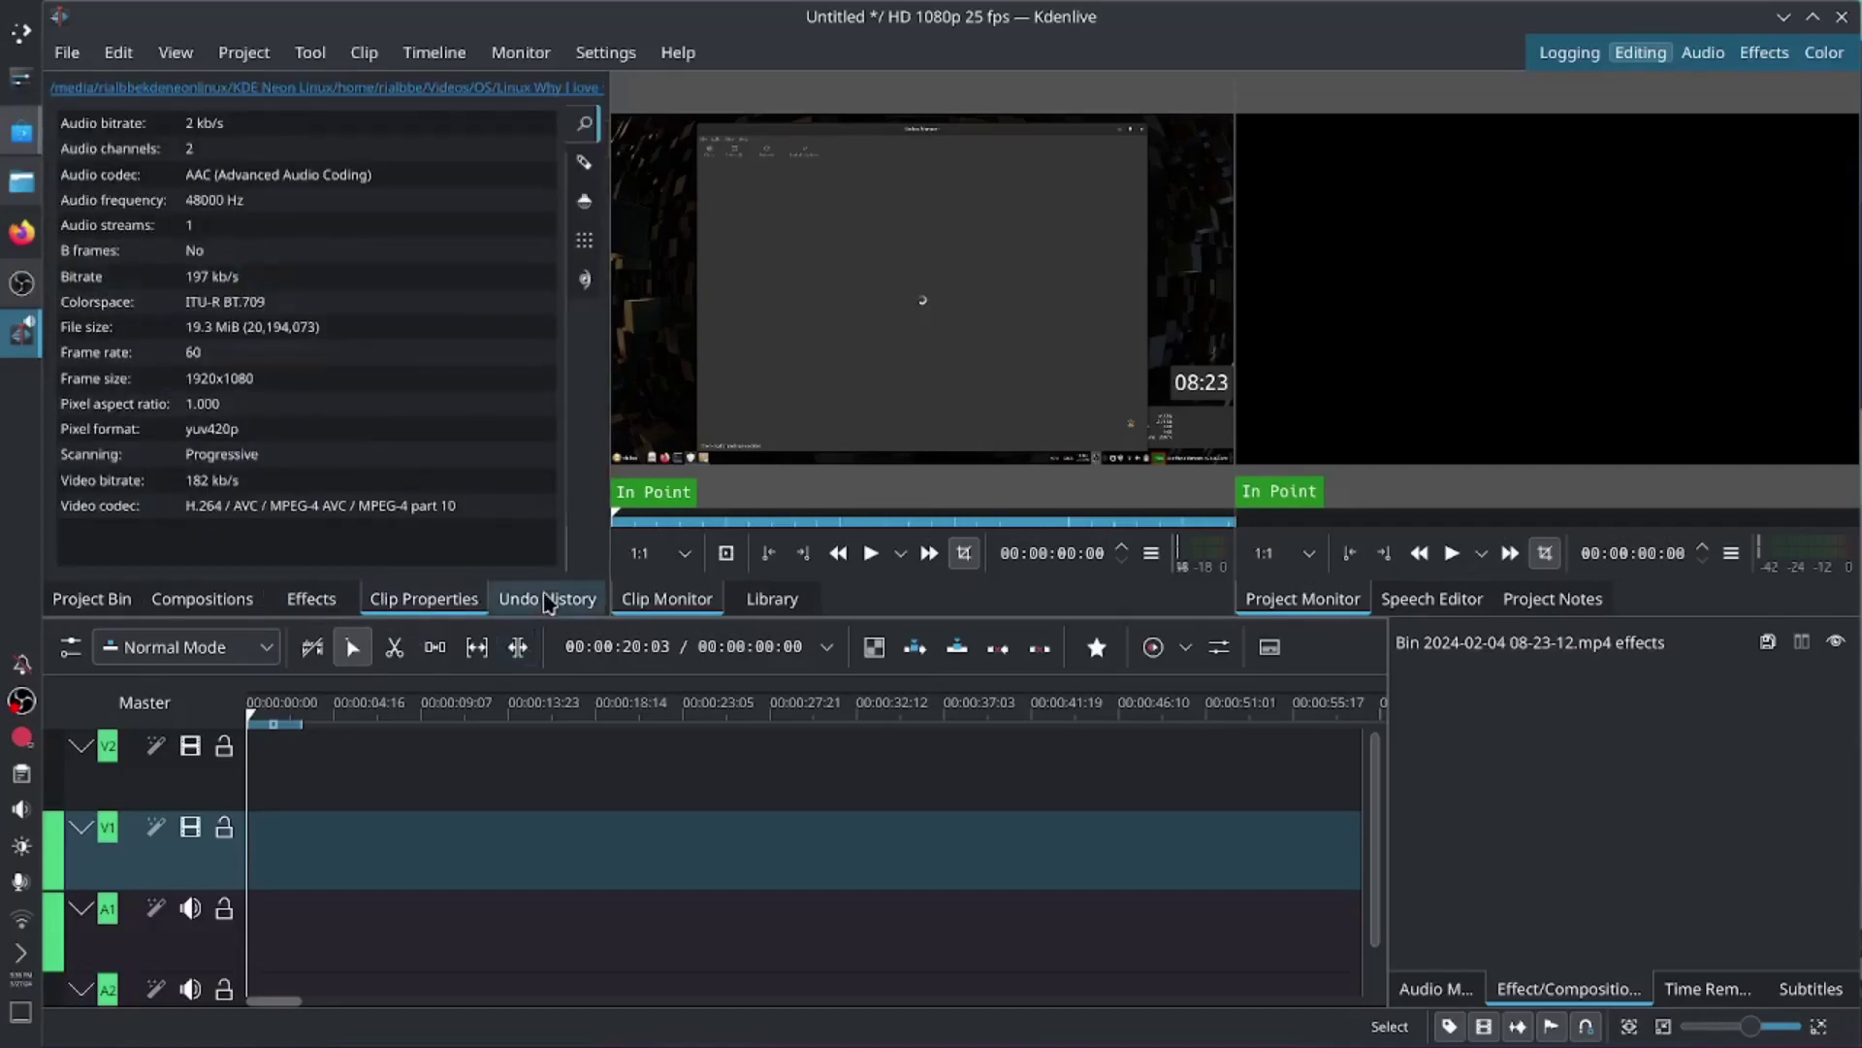
pyautogui.click(546, 600)
pyautogui.click(313, 600)
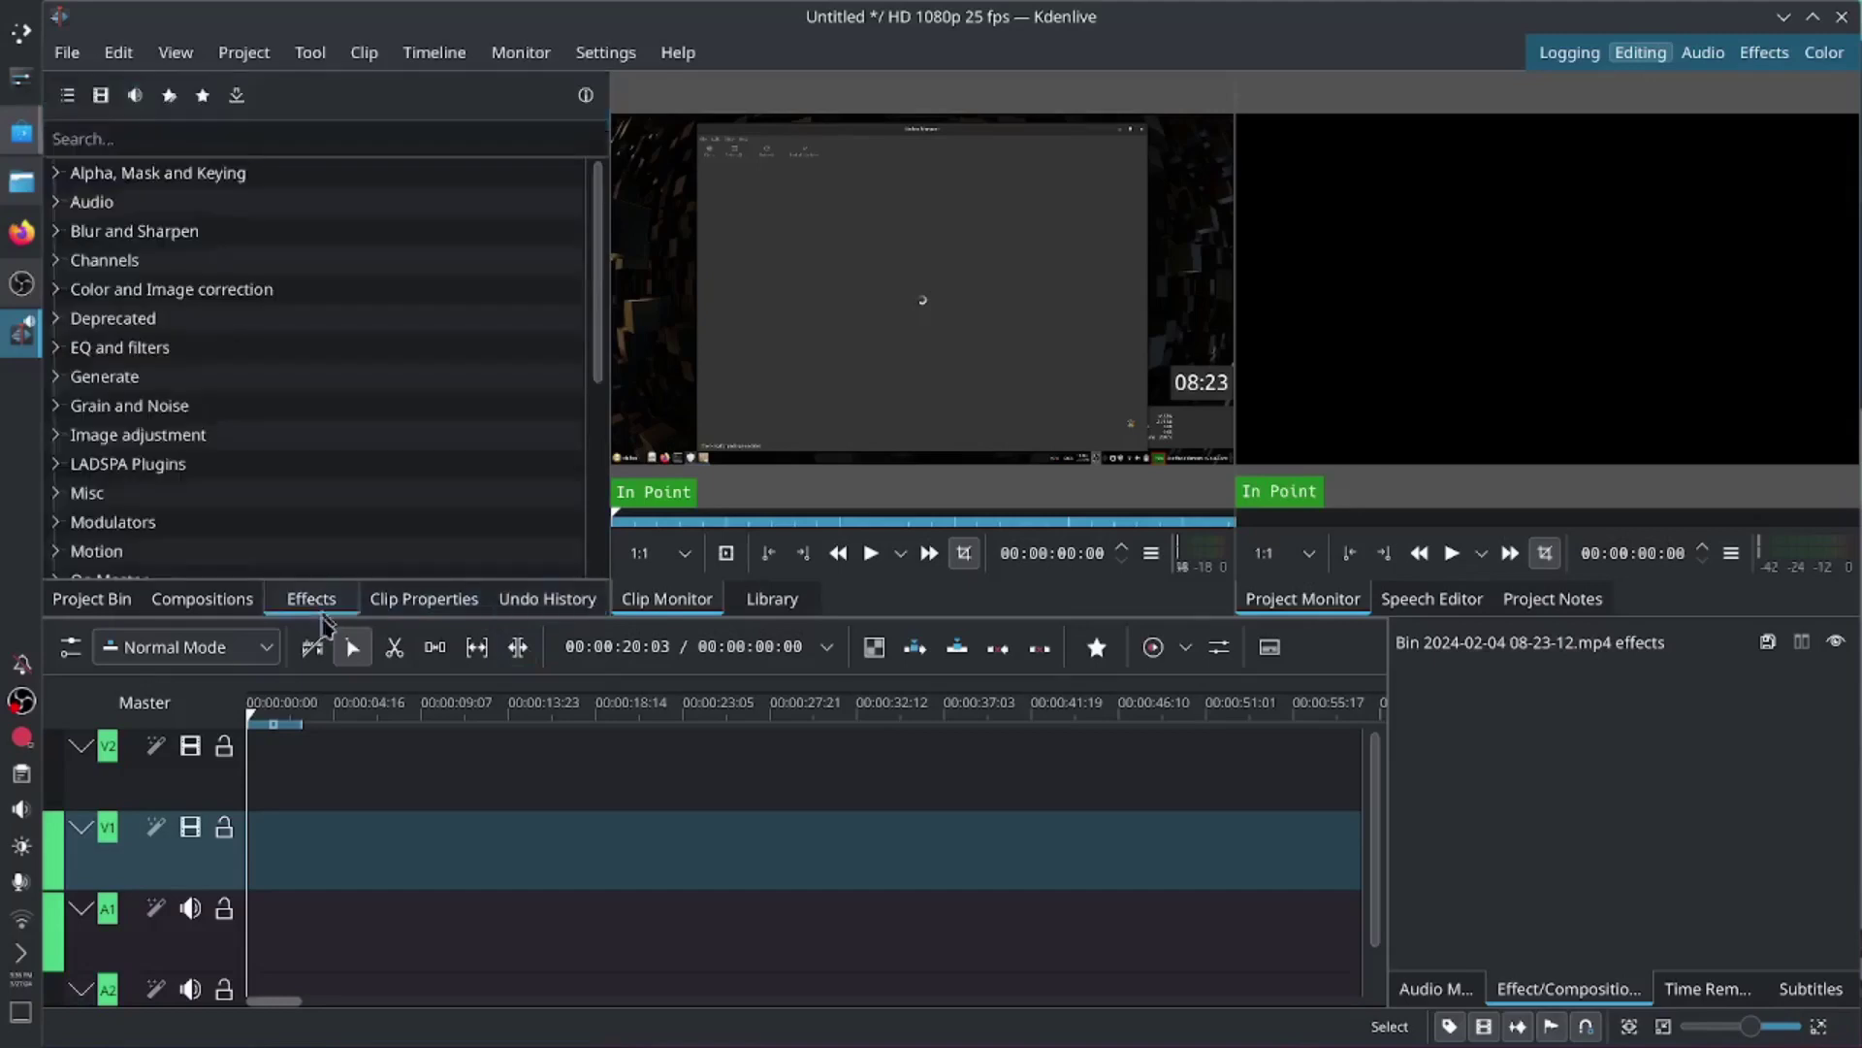
pyautogui.click(91, 600)
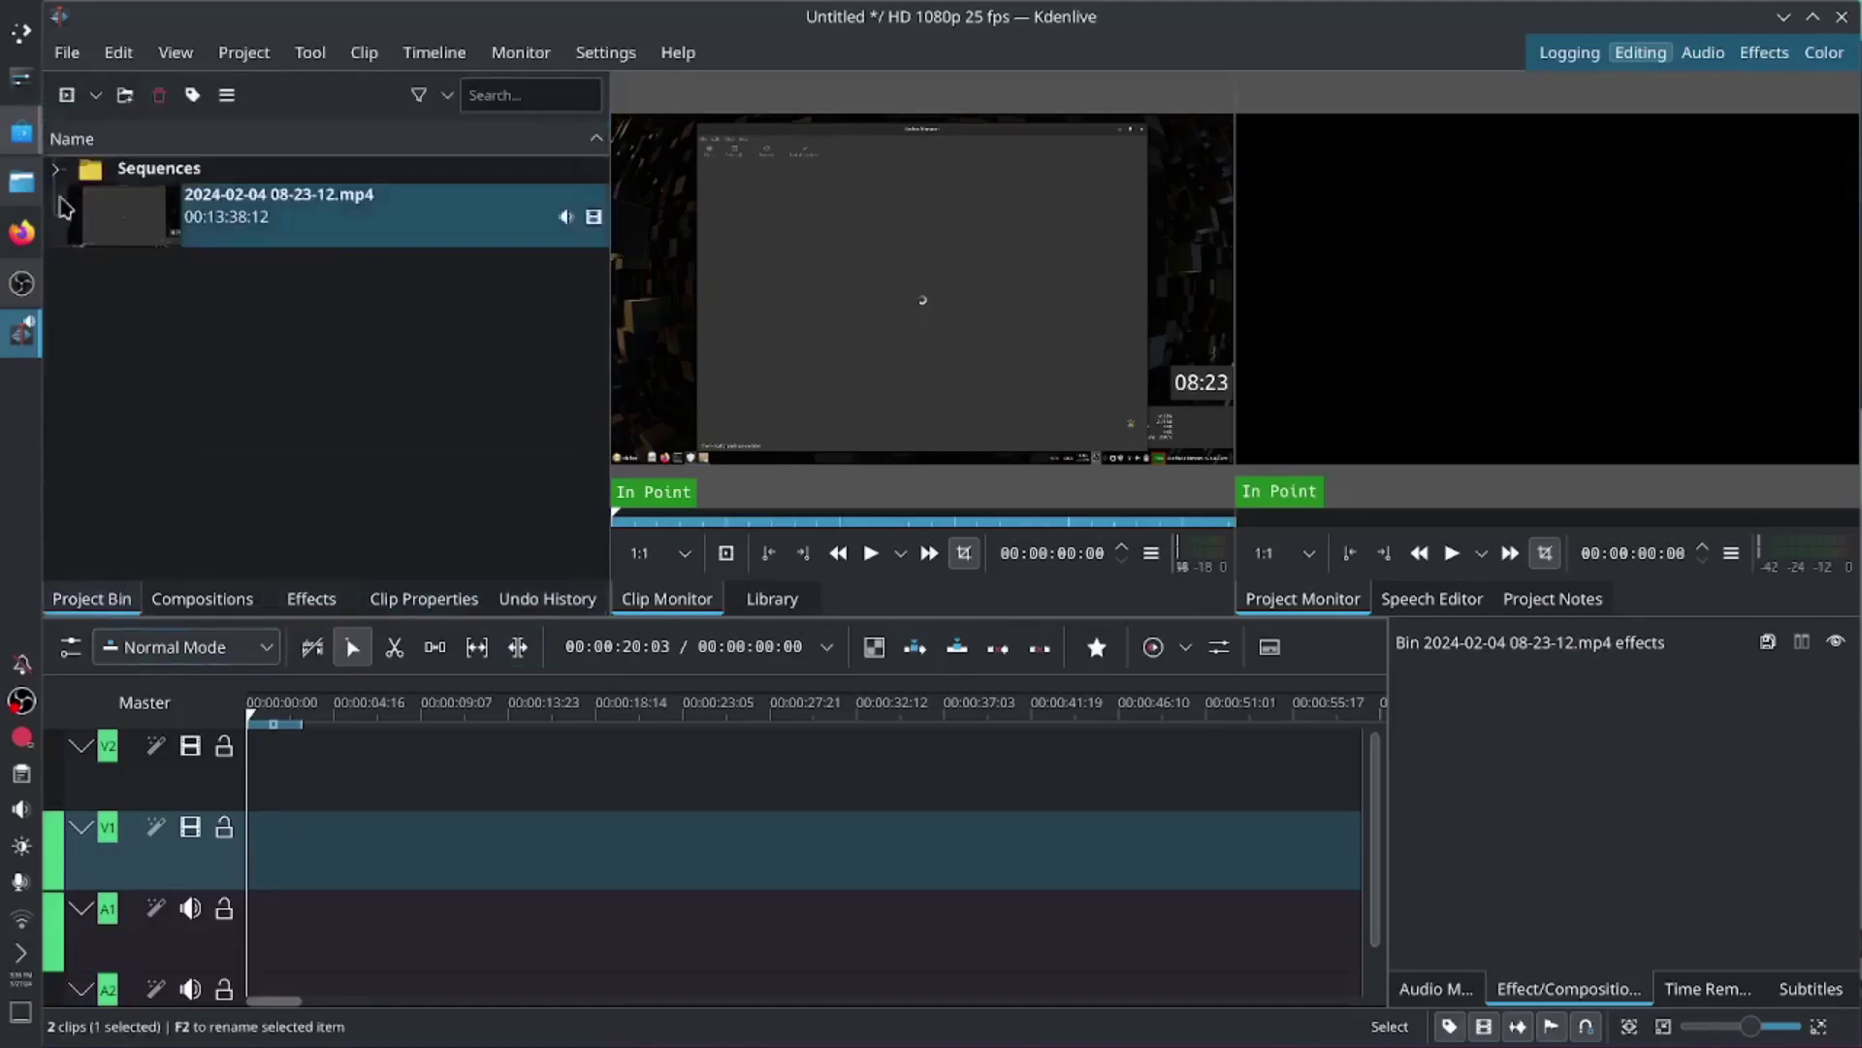
# Step: Examine the file, edit, project, timeline, monitor, settings and help commands that the editor offers
pyautogui.click(67, 59)
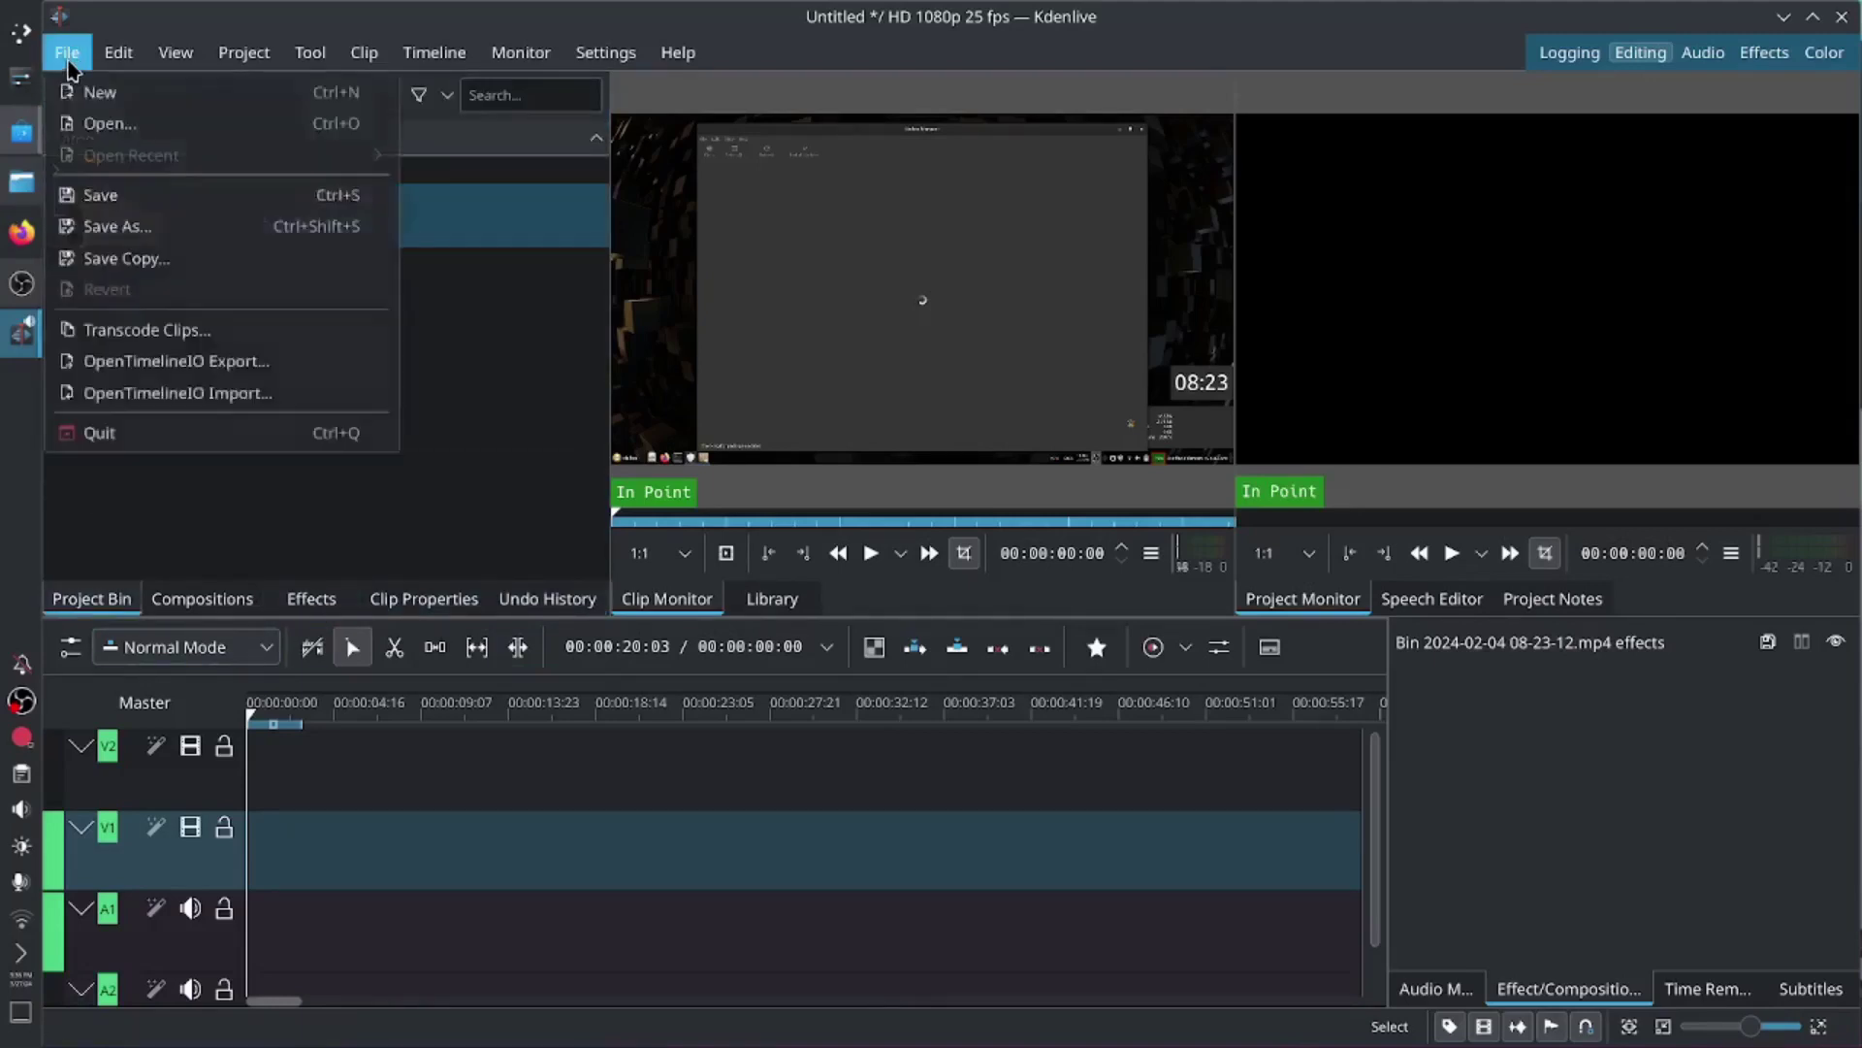
pyautogui.moveTo(118, 56)
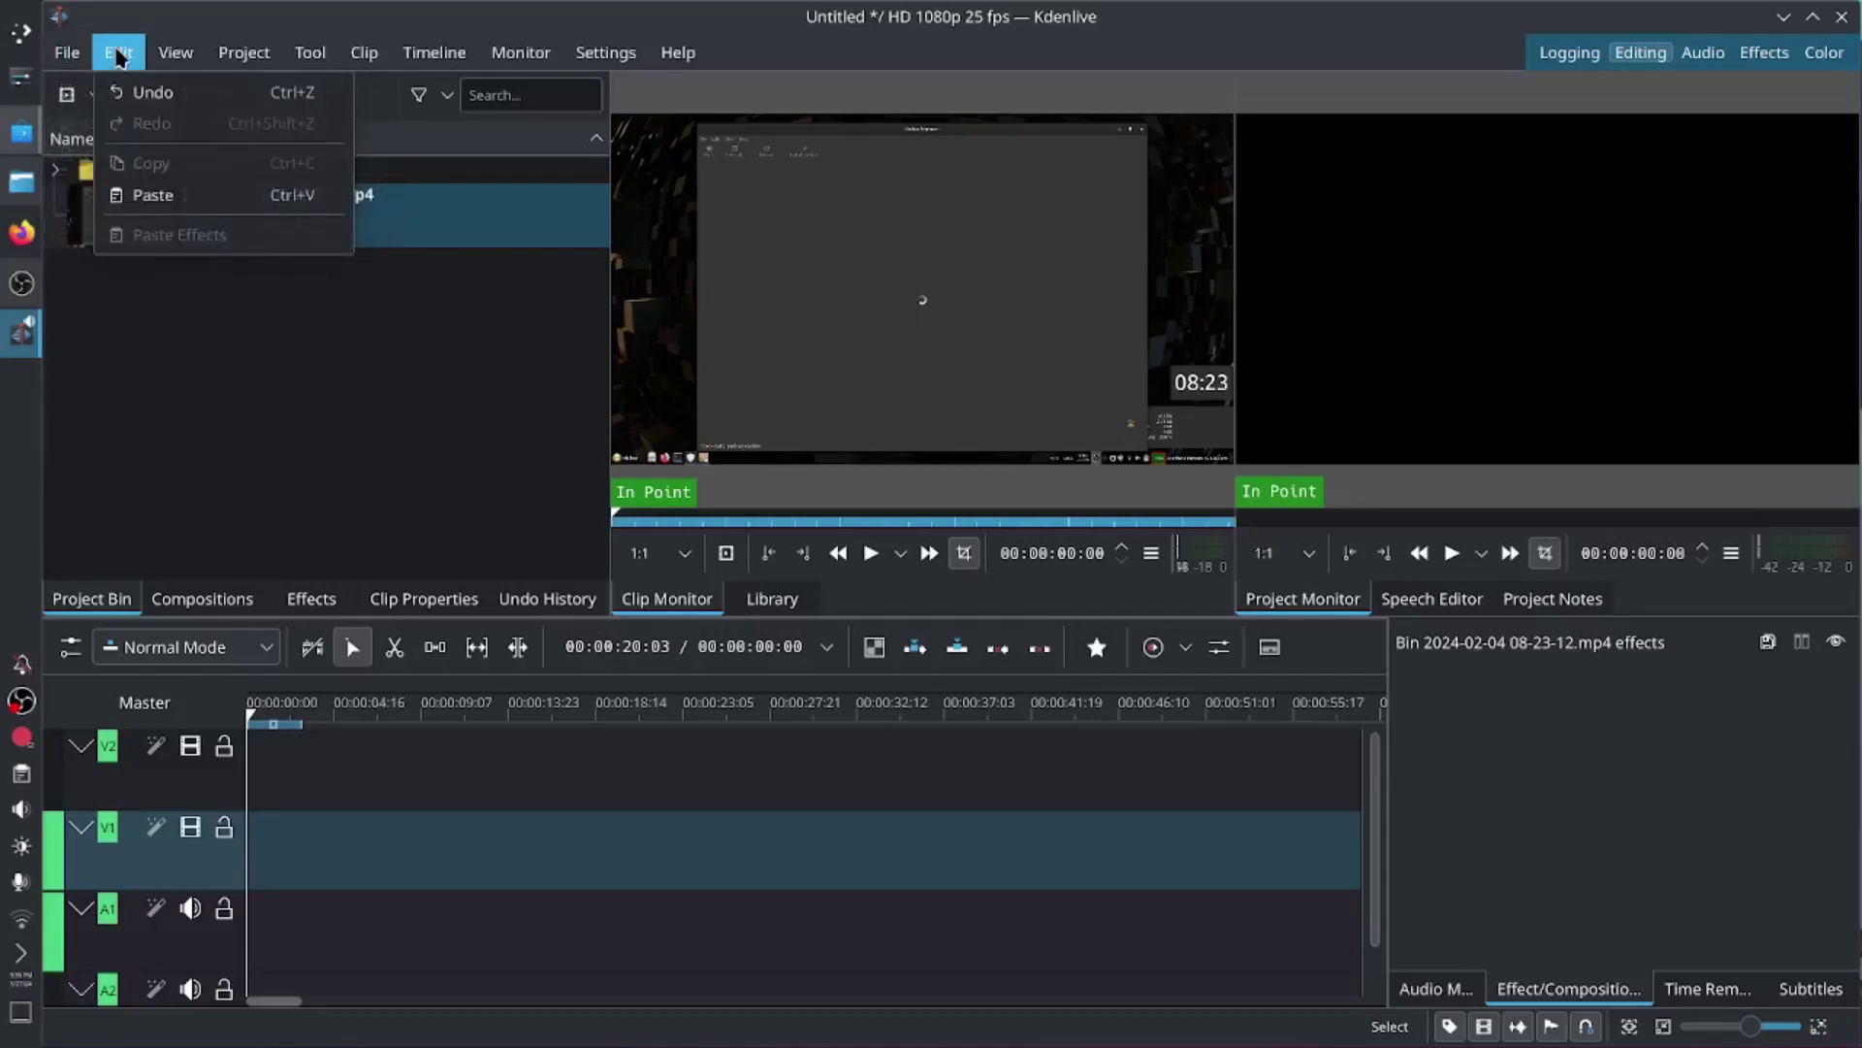
pyautogui.moveTo(238, 55)
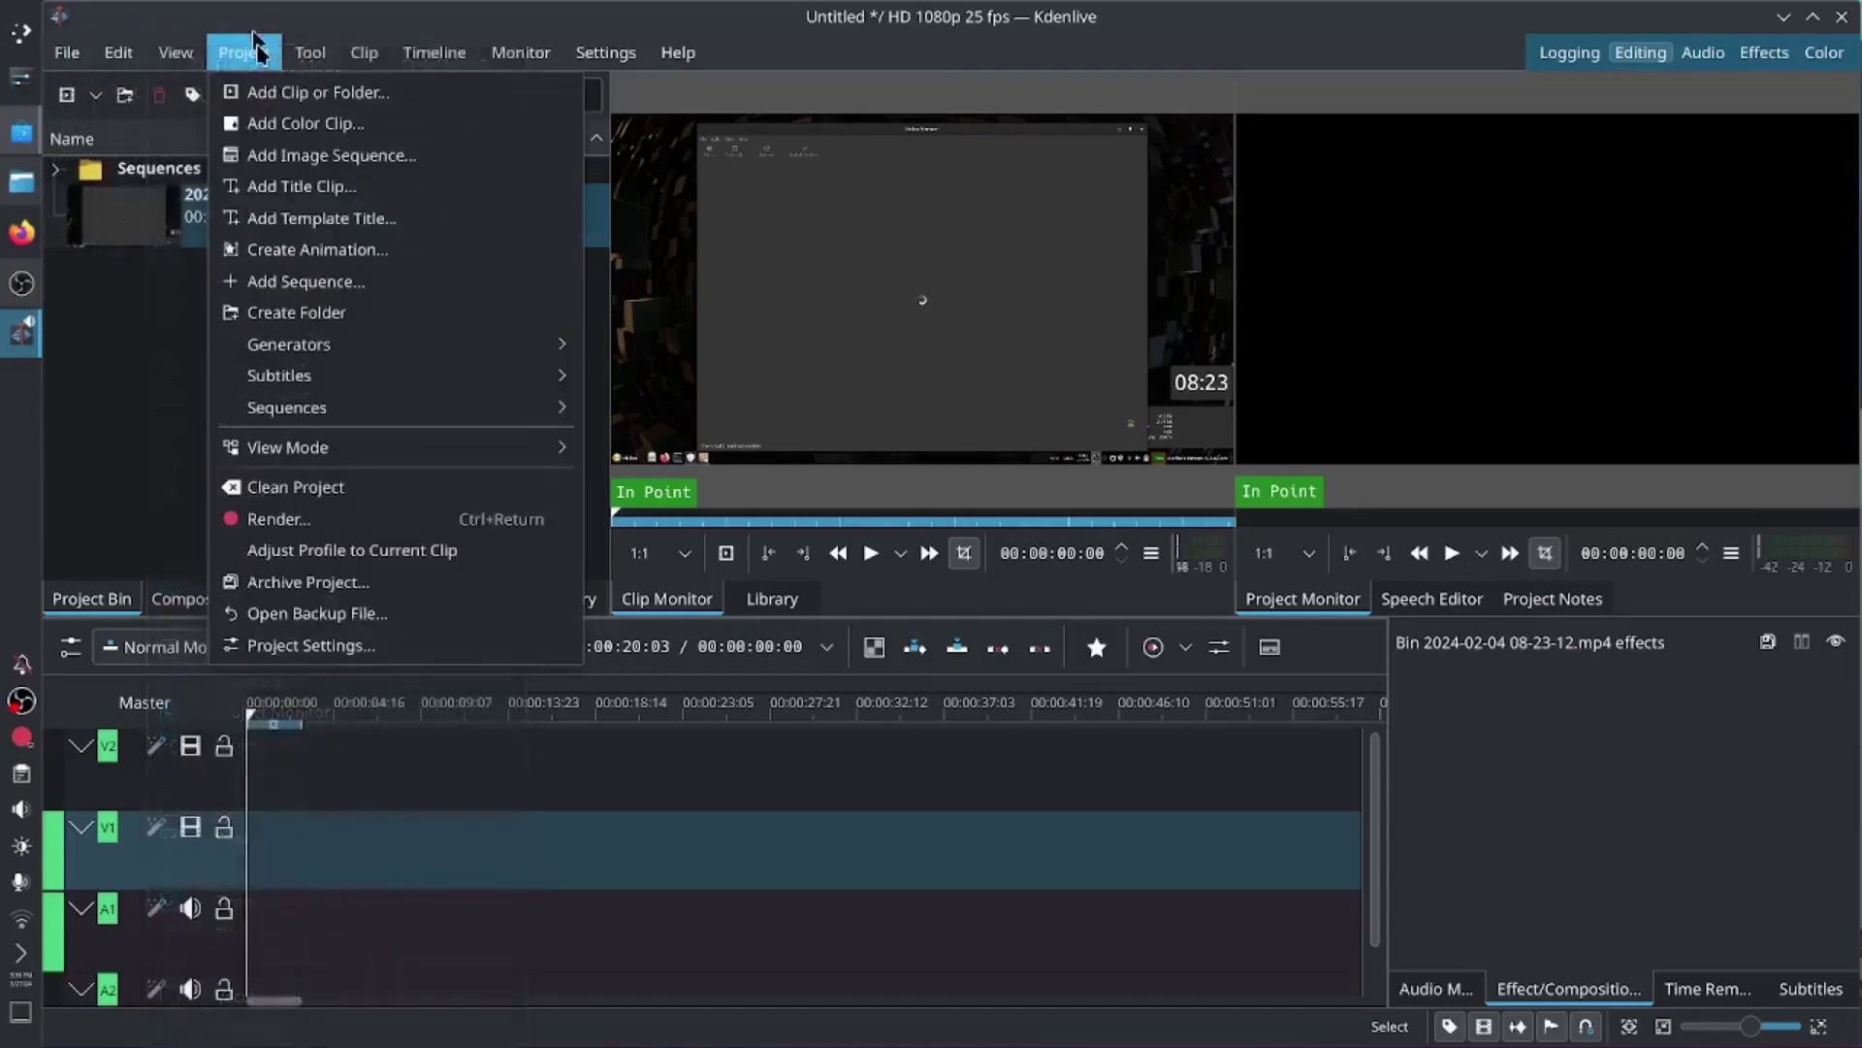
pyautogui.moveTo(376, 72)
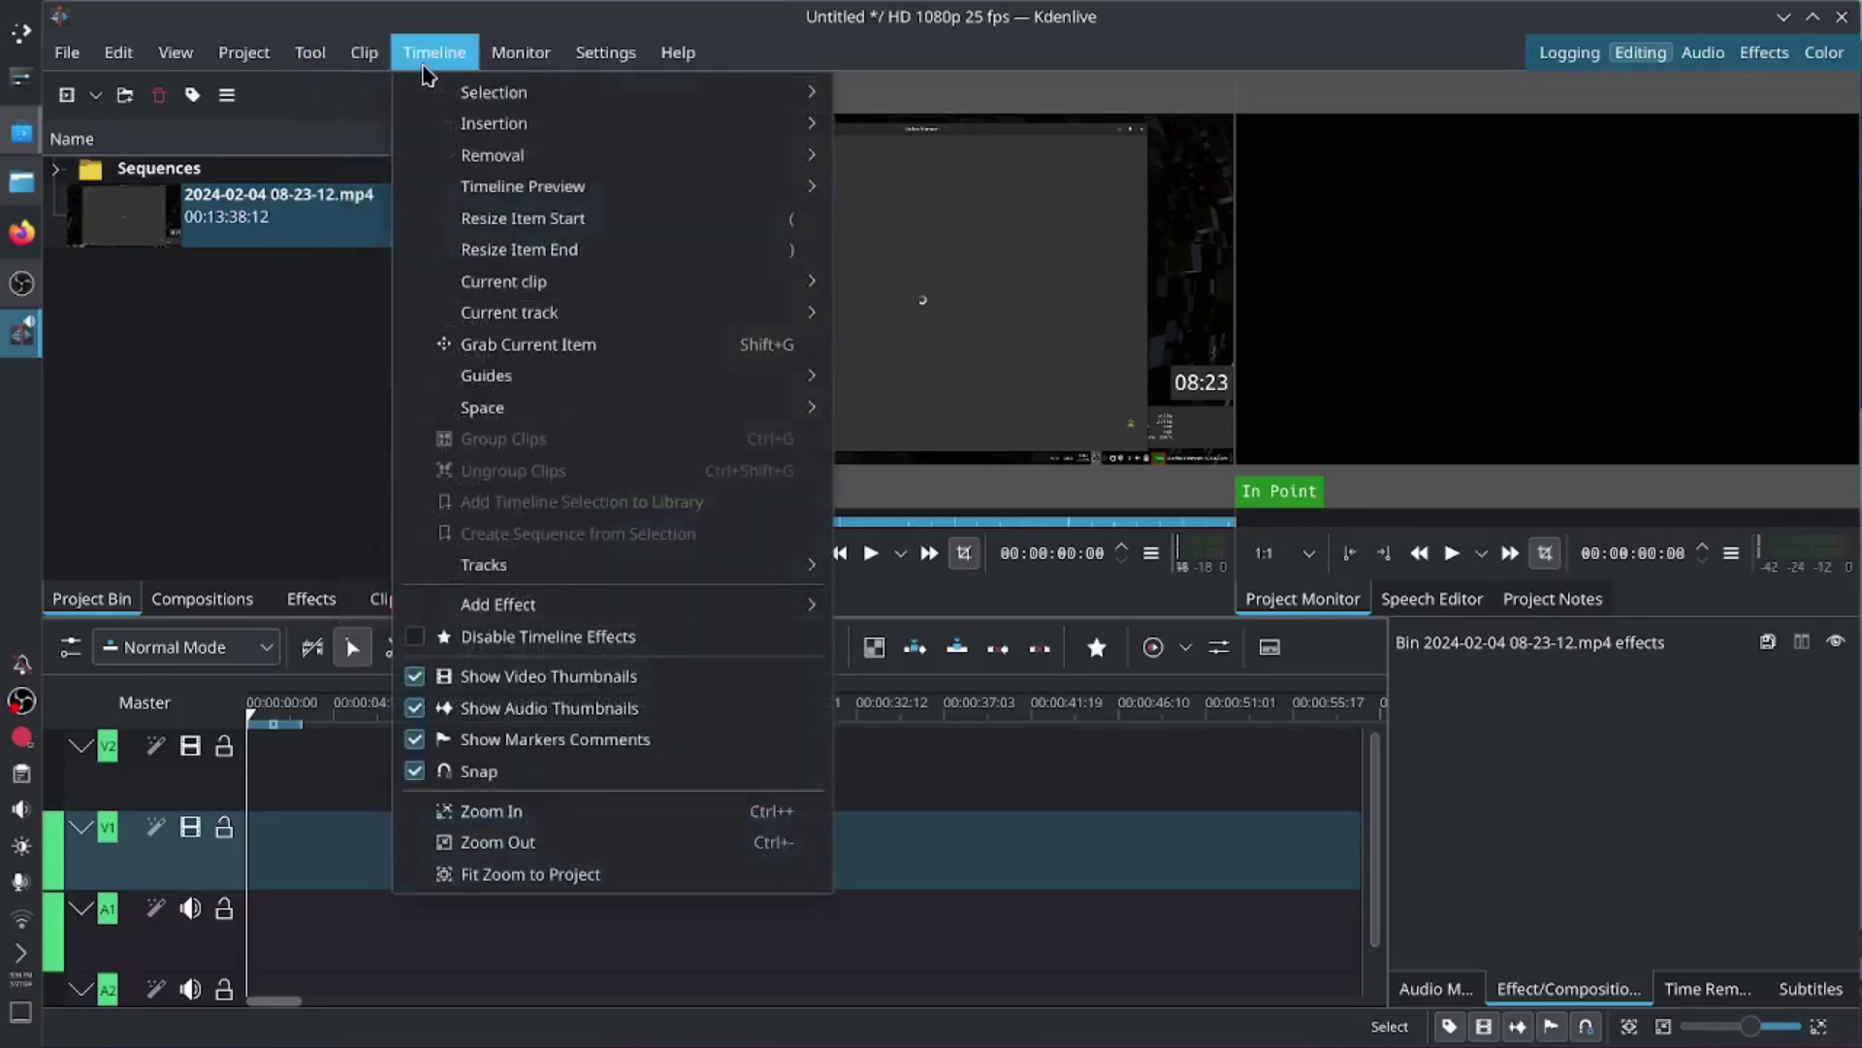
pyautogui.moveTo(521, 64)
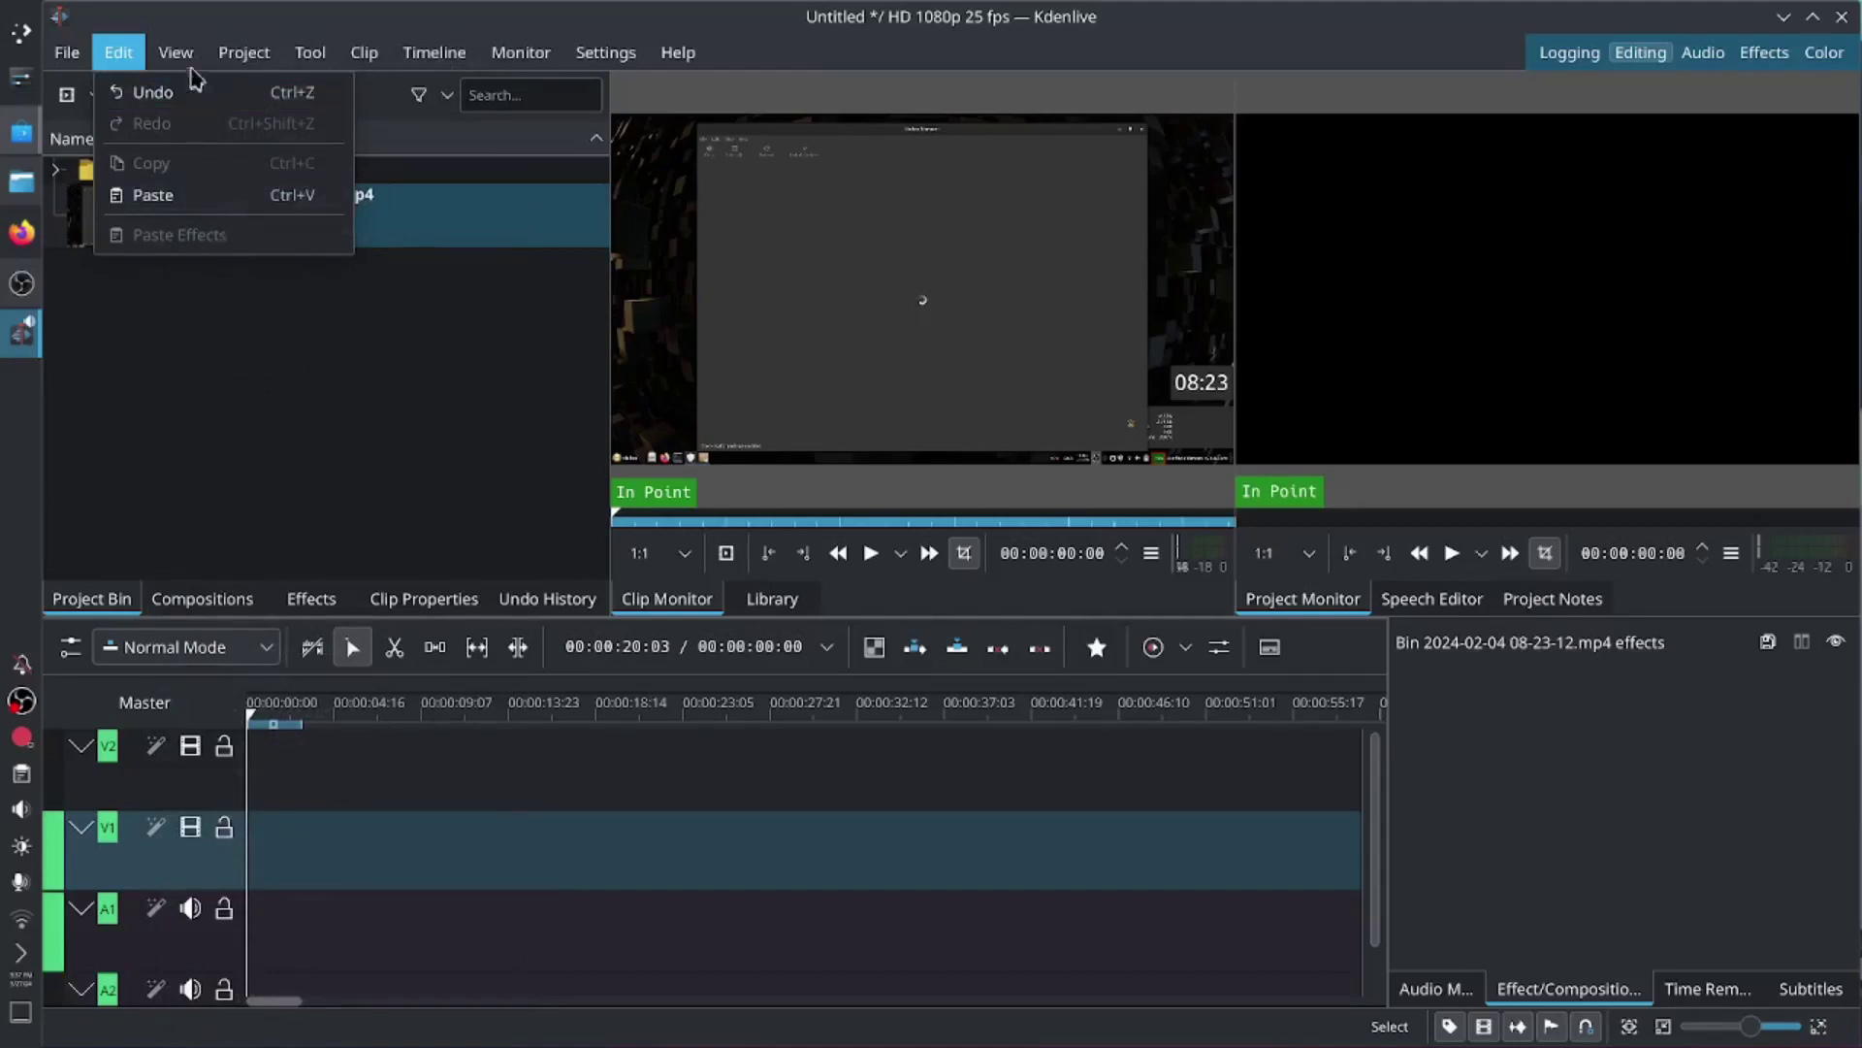
pyautogui.moveTo(179, 54)
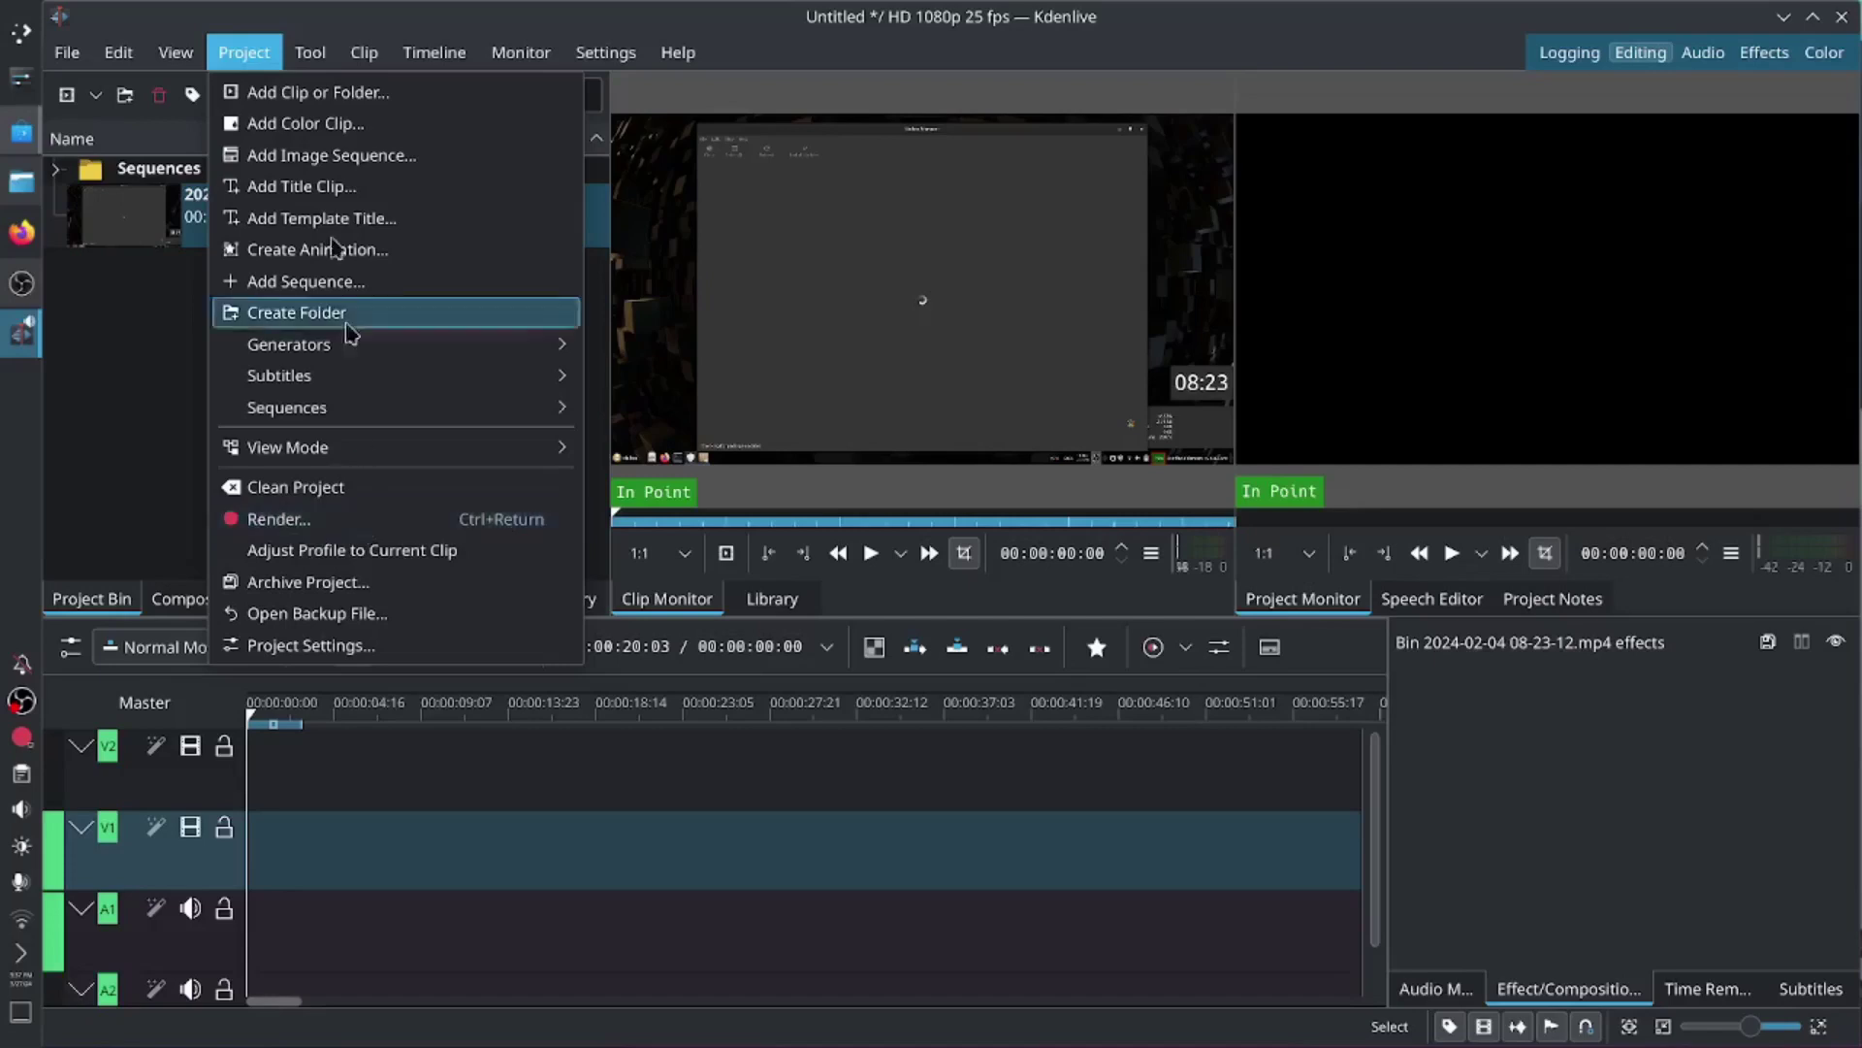
pyautogui.moveTo(312, 53)
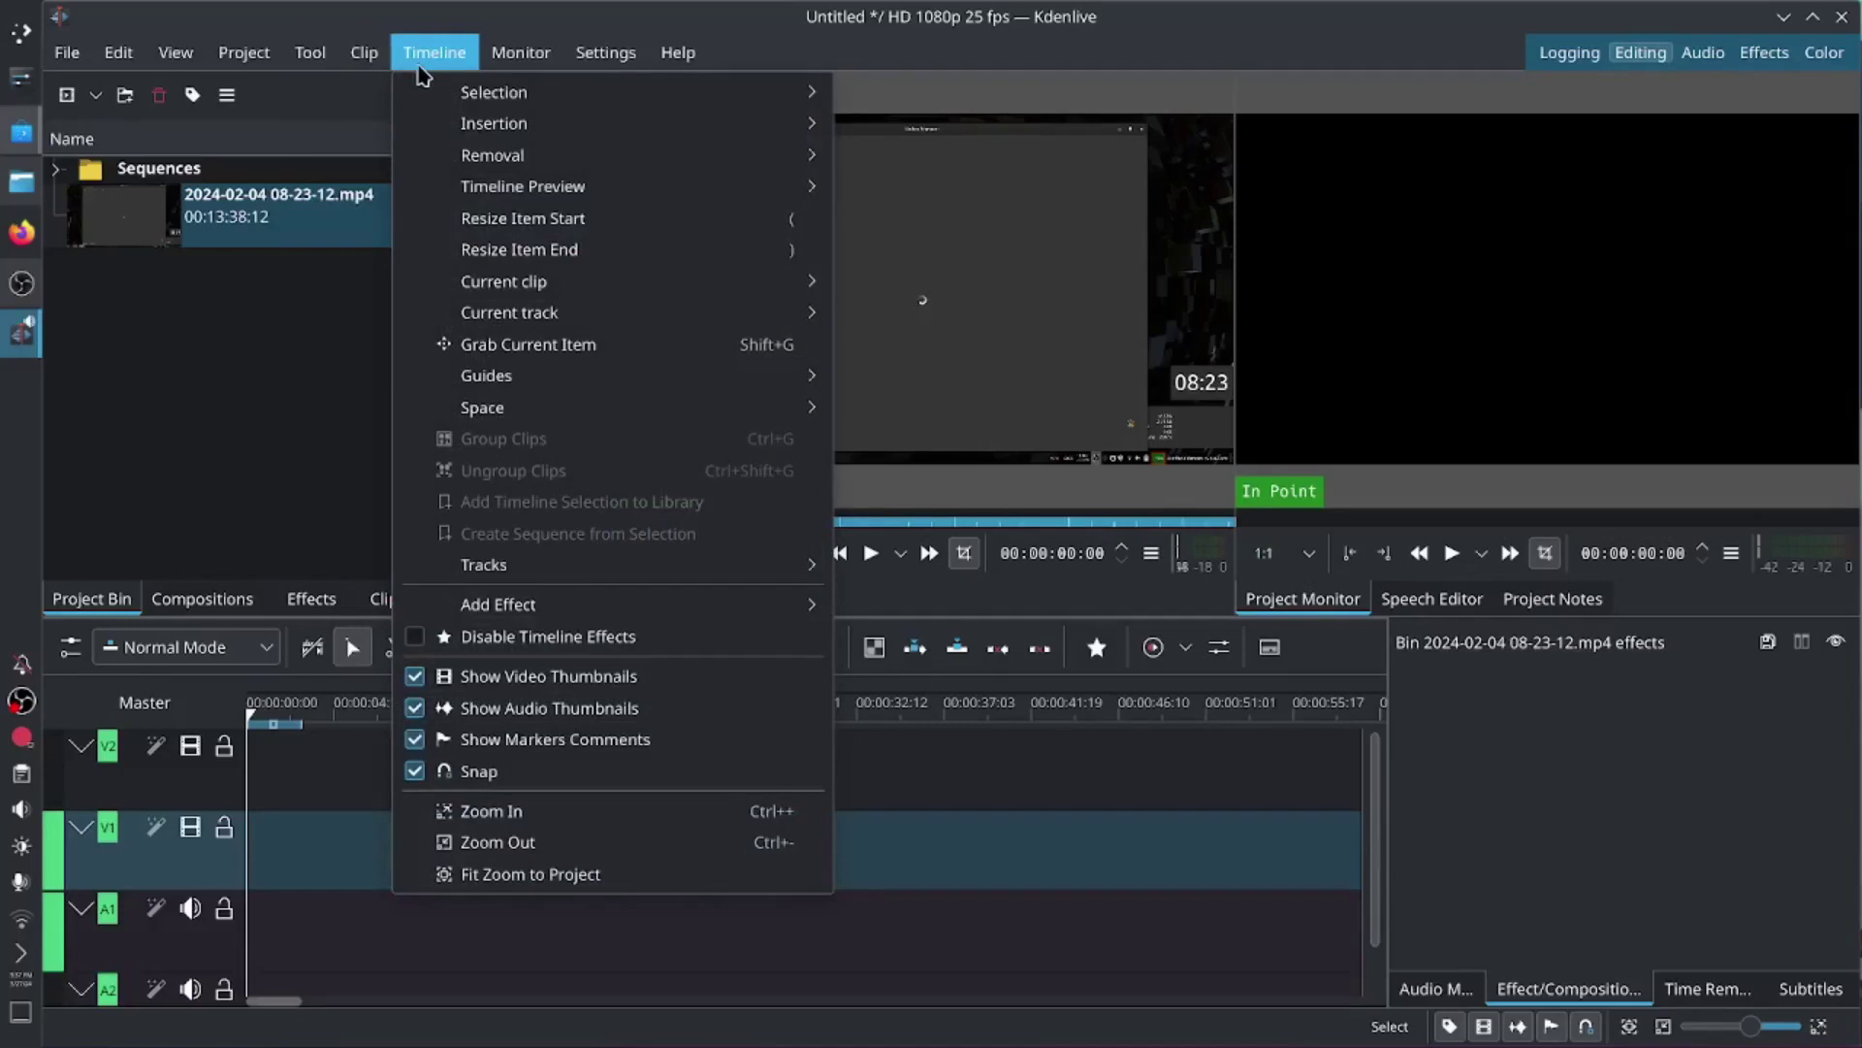
pyautogui.moveTo(603, 54)
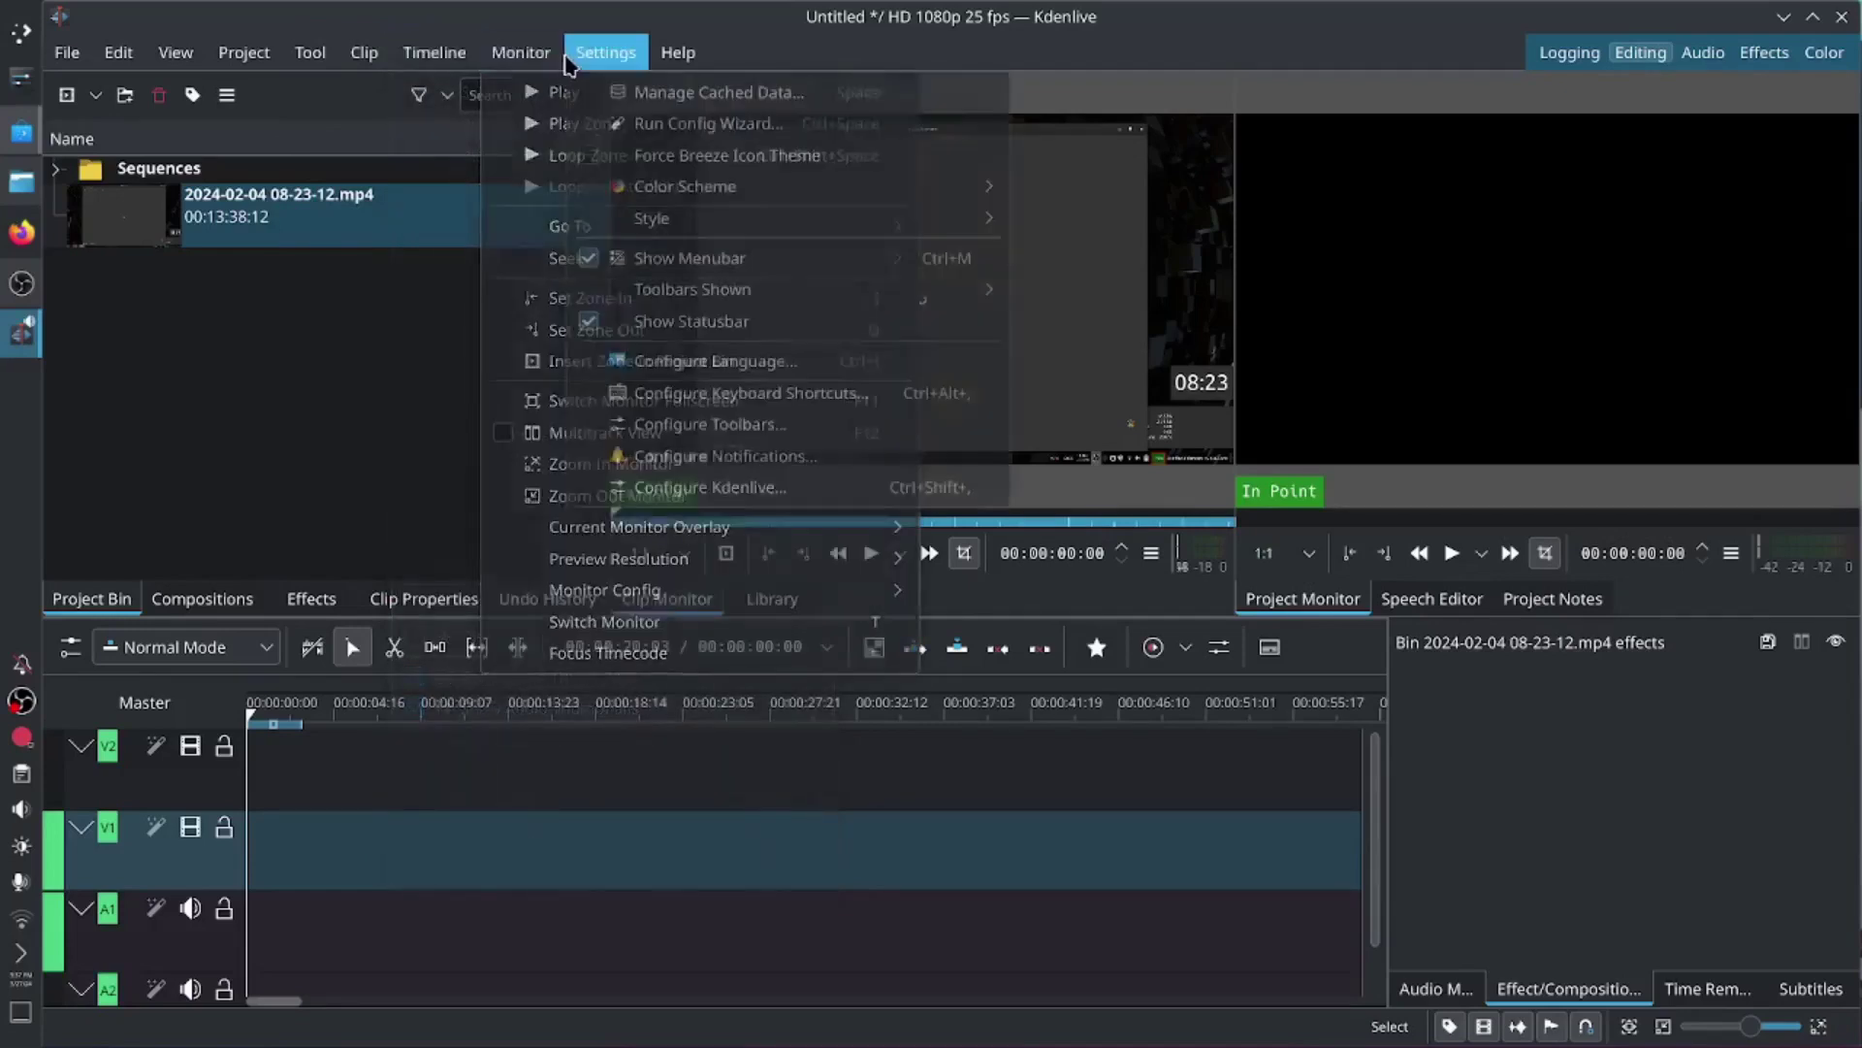
pyautogui.moveTo(652, 74)
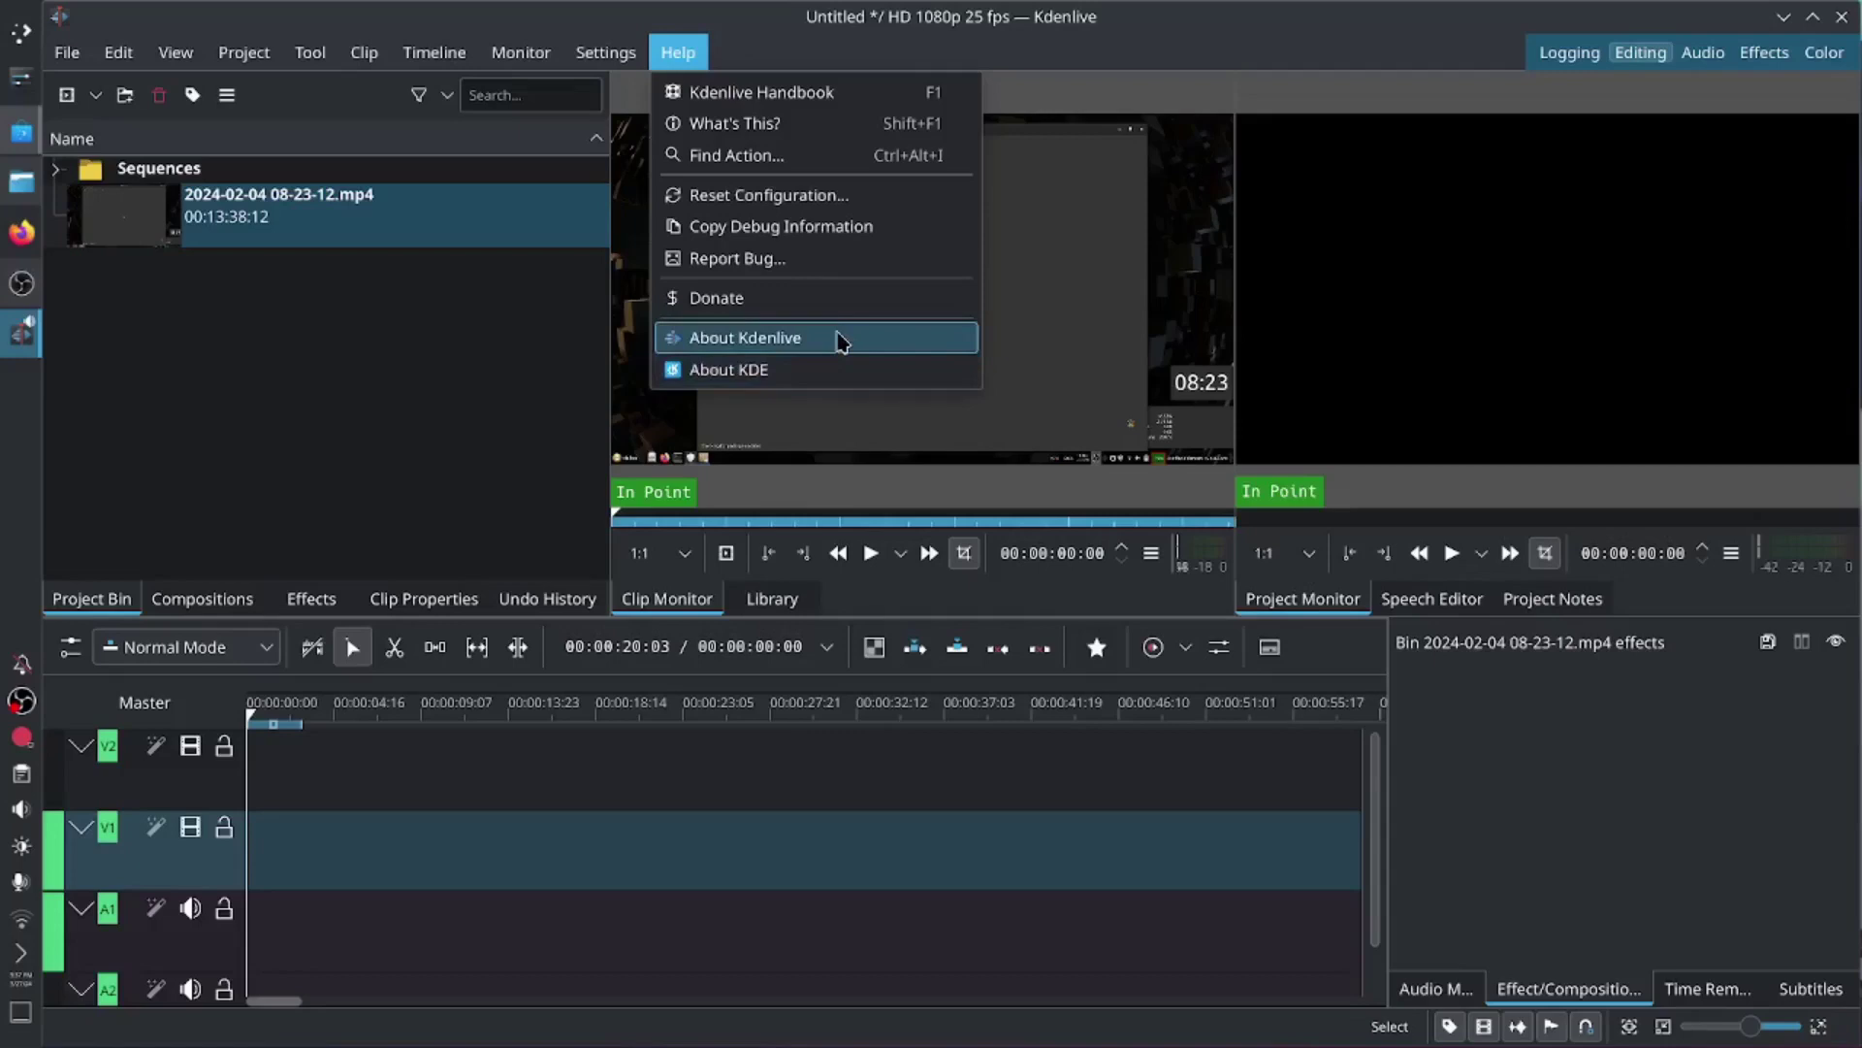
pyautogui.press('Escape')
# Step: Play the first few seconds of the imported clip in the clip monitor and pause it
pyautogui.press('space')
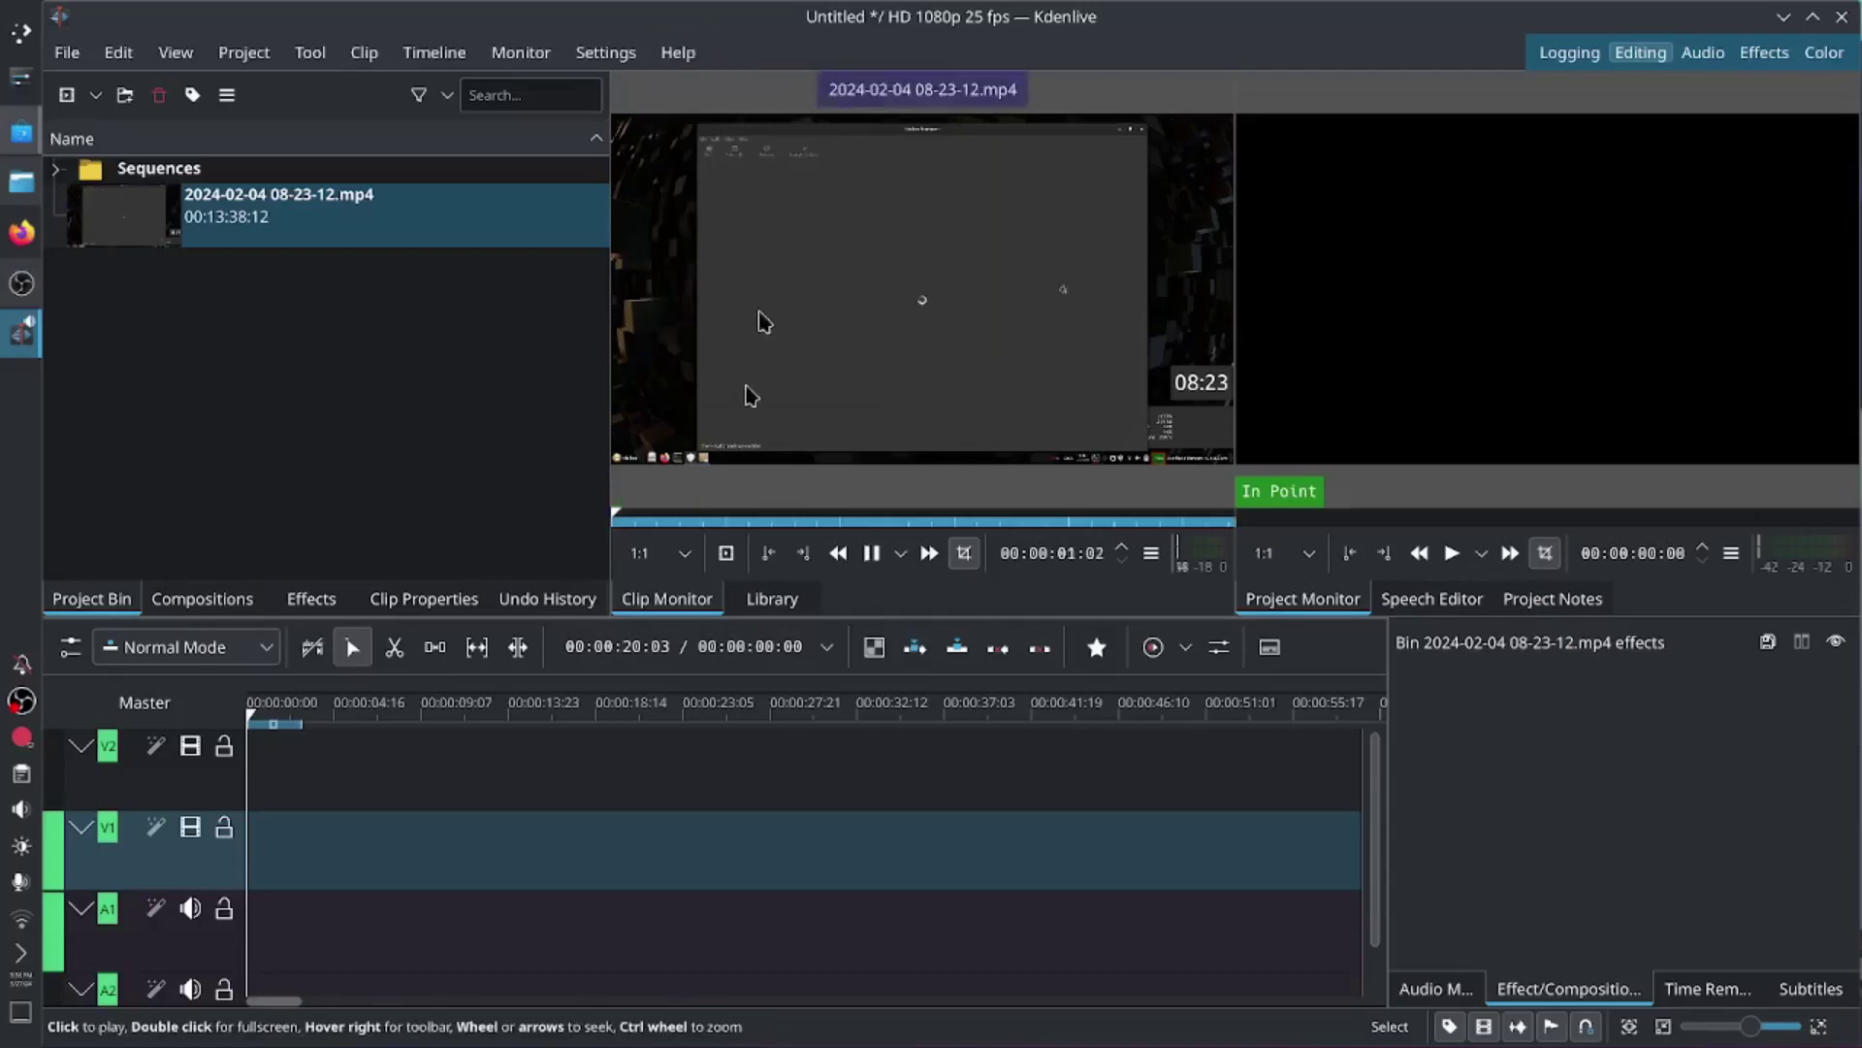
pyautogui.press('space')
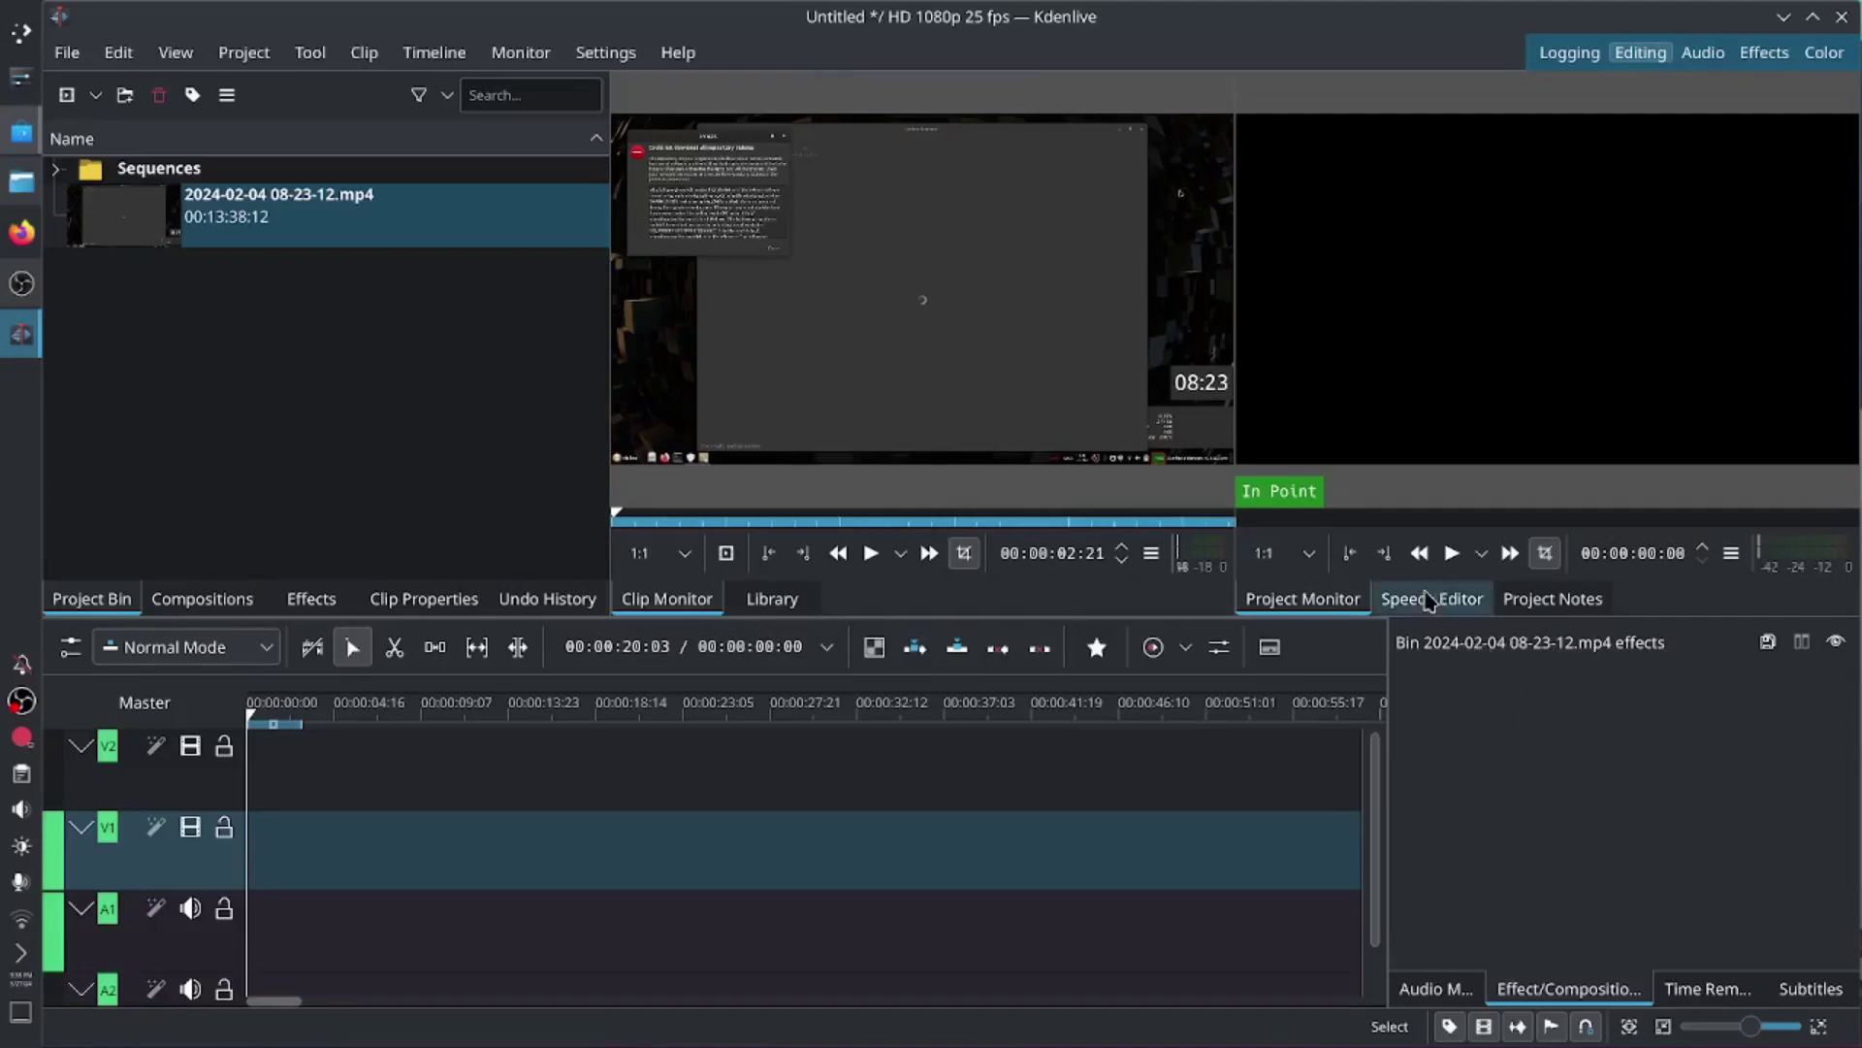
# Step: Look at the speech editor and project notes, return to the project monitor, and show the audio mixer
pyautogui.click(1430, 600)
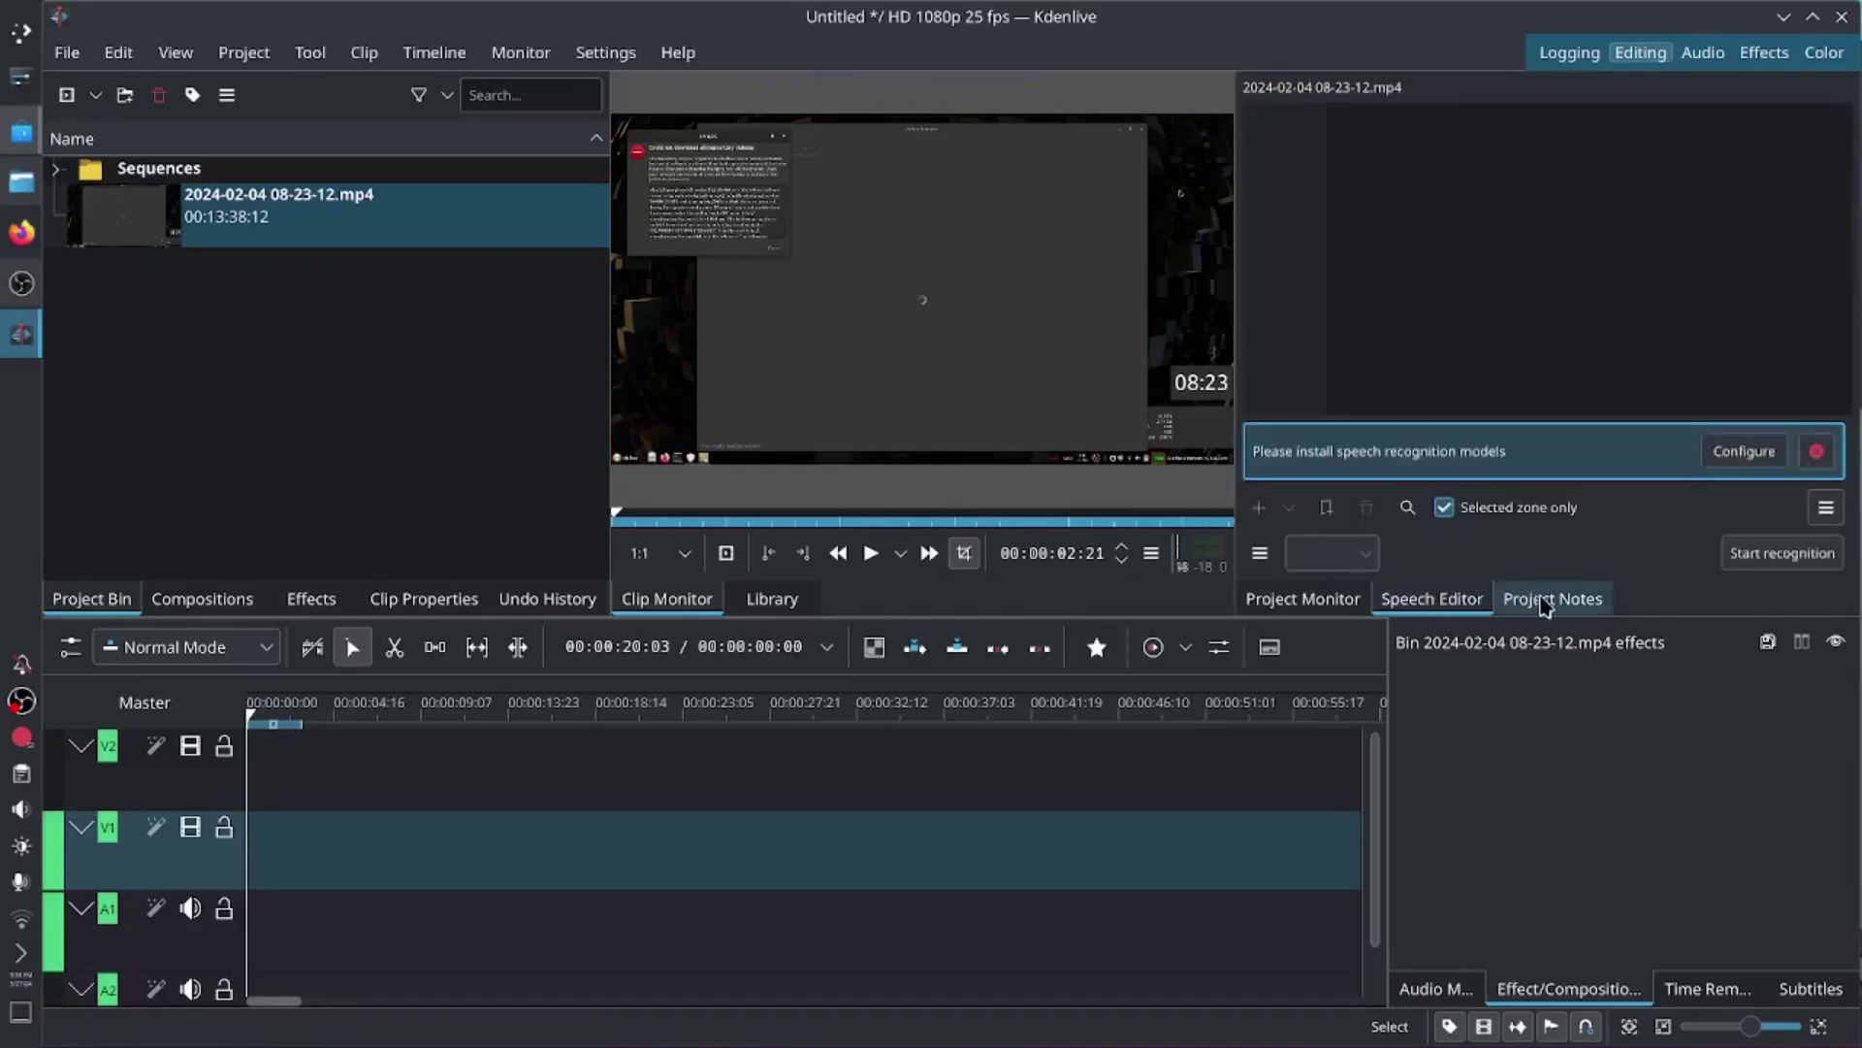
pyautogui.click(1546, 608)
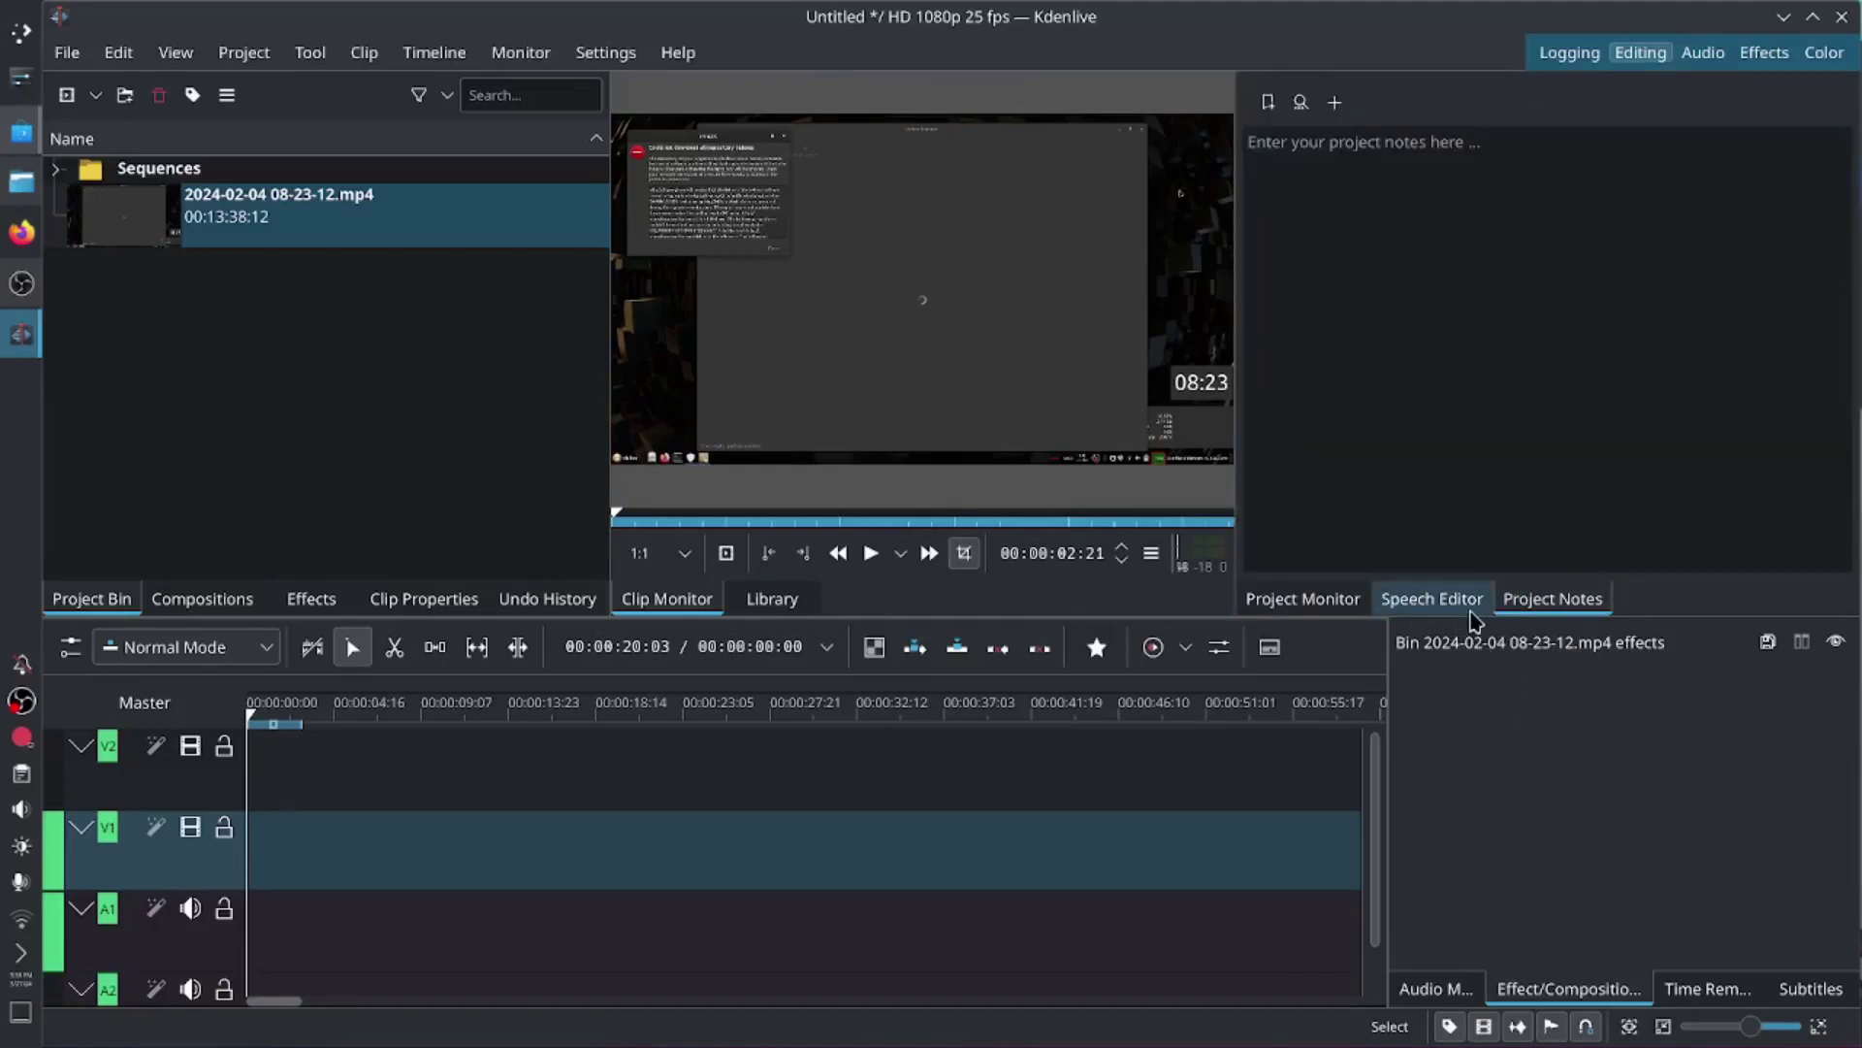
pyautogui.click(1317, 601)
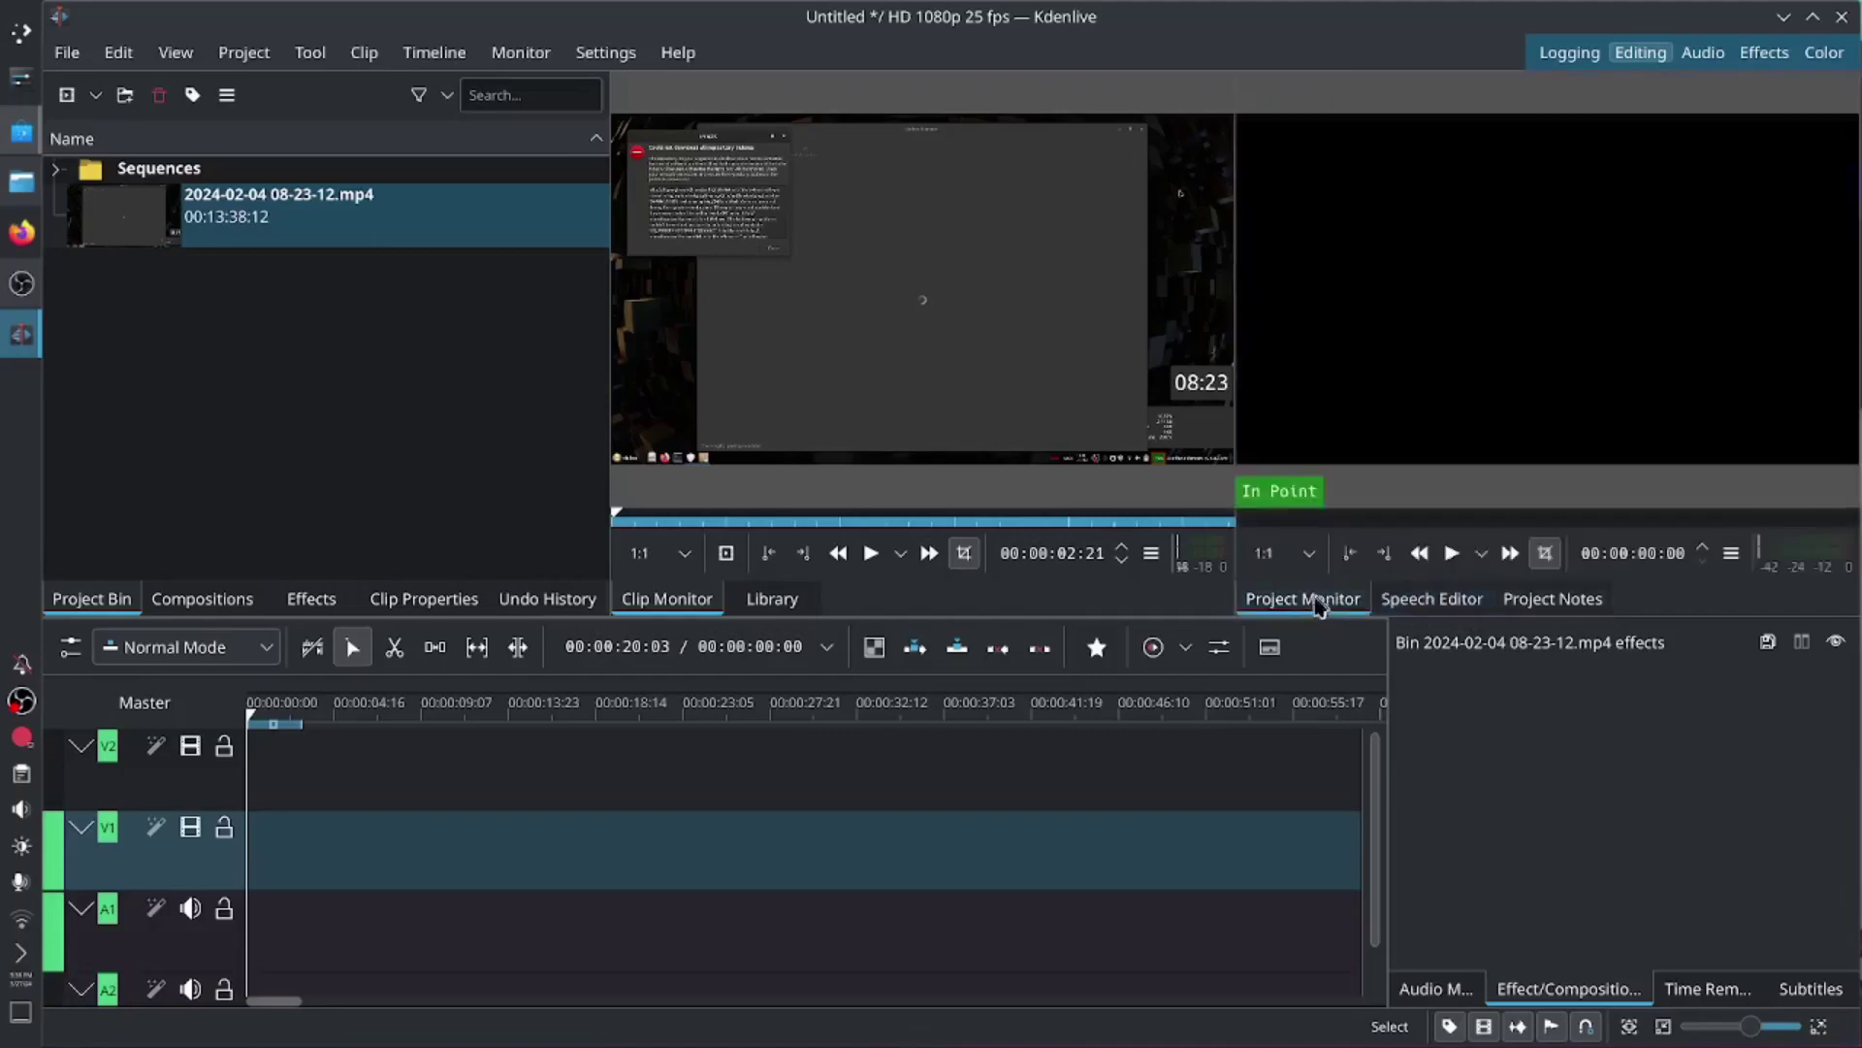
pyautogui.click(1446, 988)
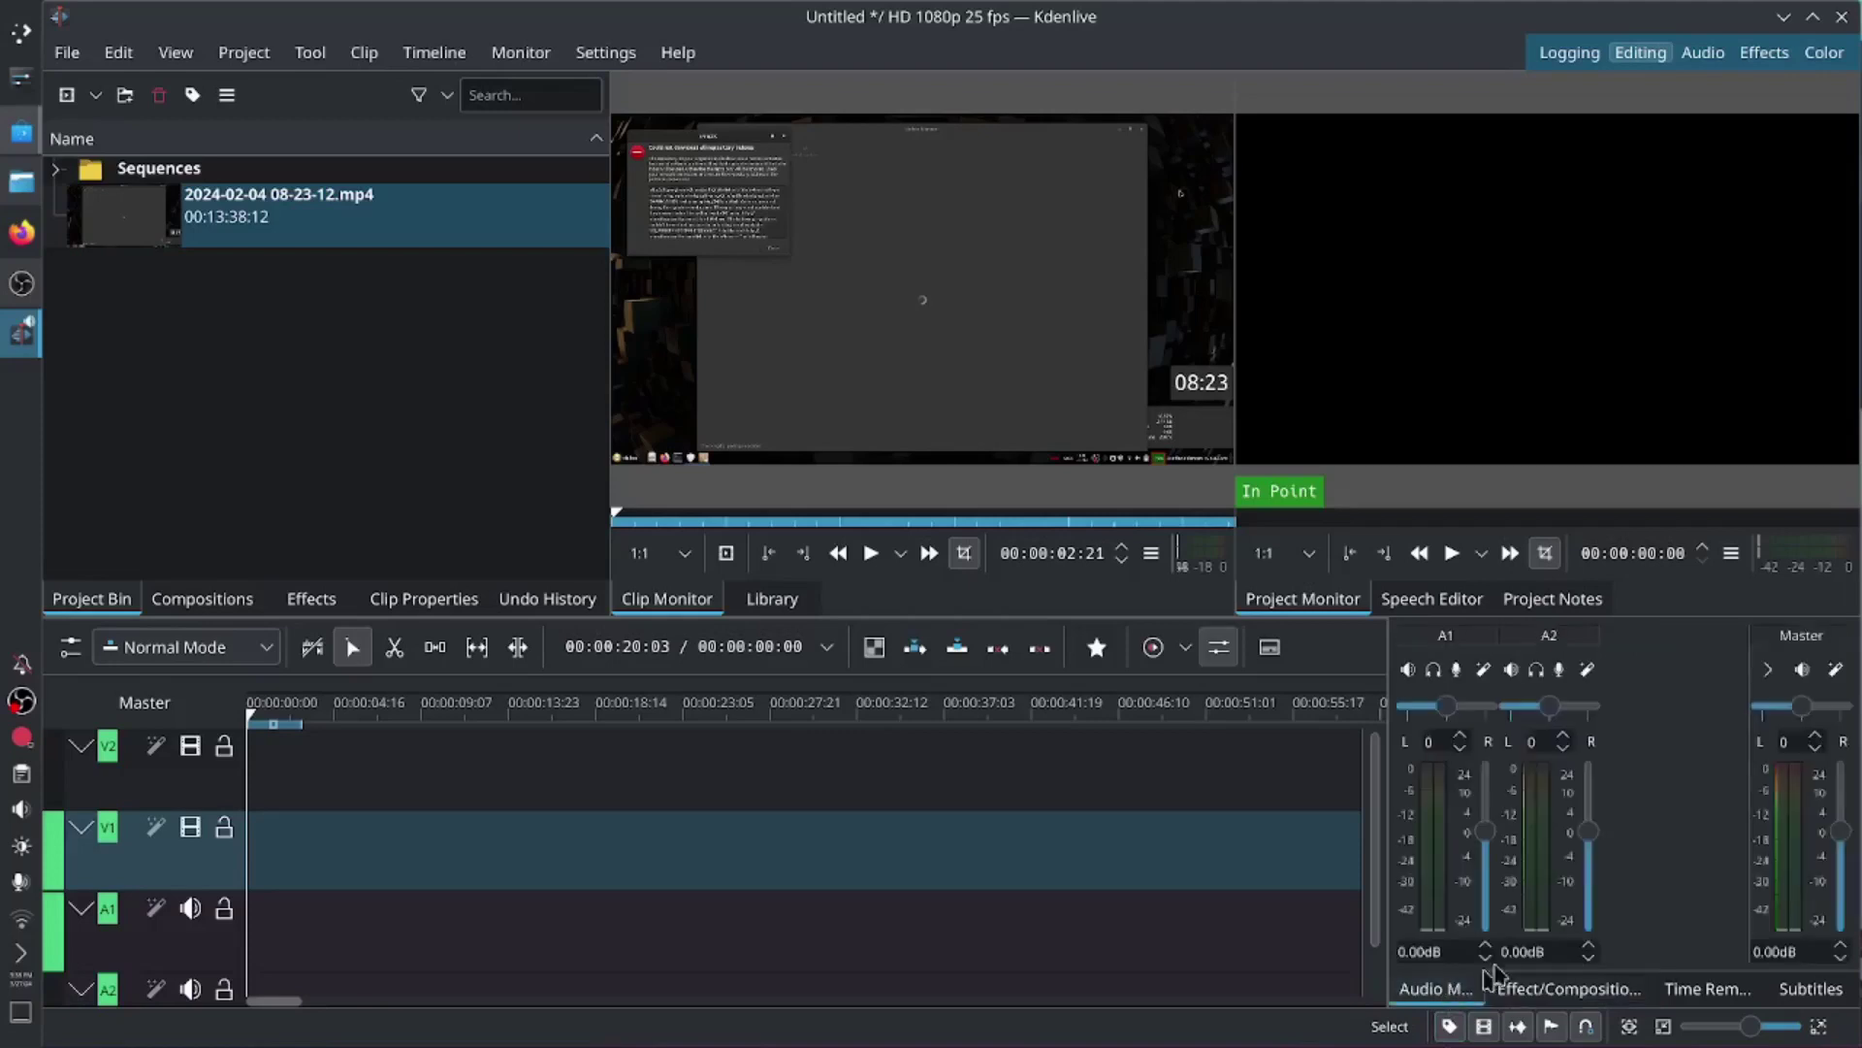
# Step: Look at the time remapping controls and return to the effect and composition stack
pyautogui.click(1561, 990)
pyautogui.click(1722, 998)
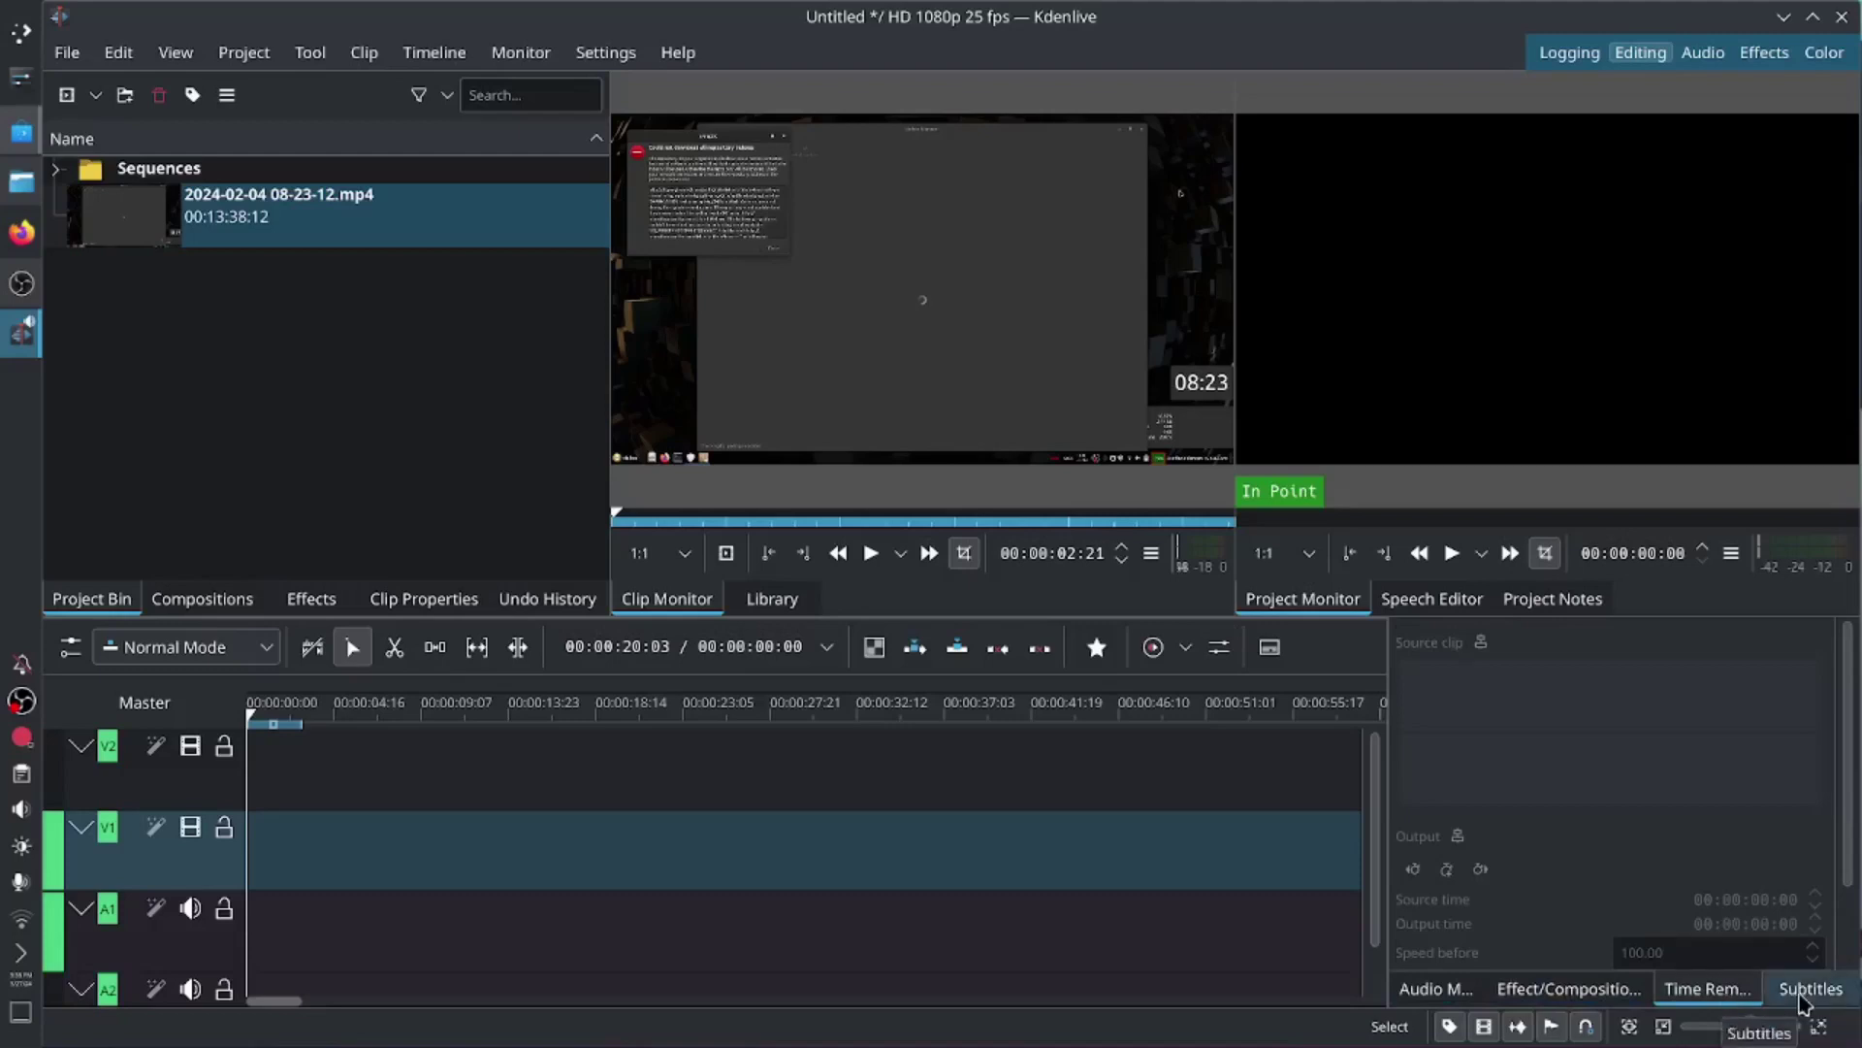
pyautogui.click(1557, 994)
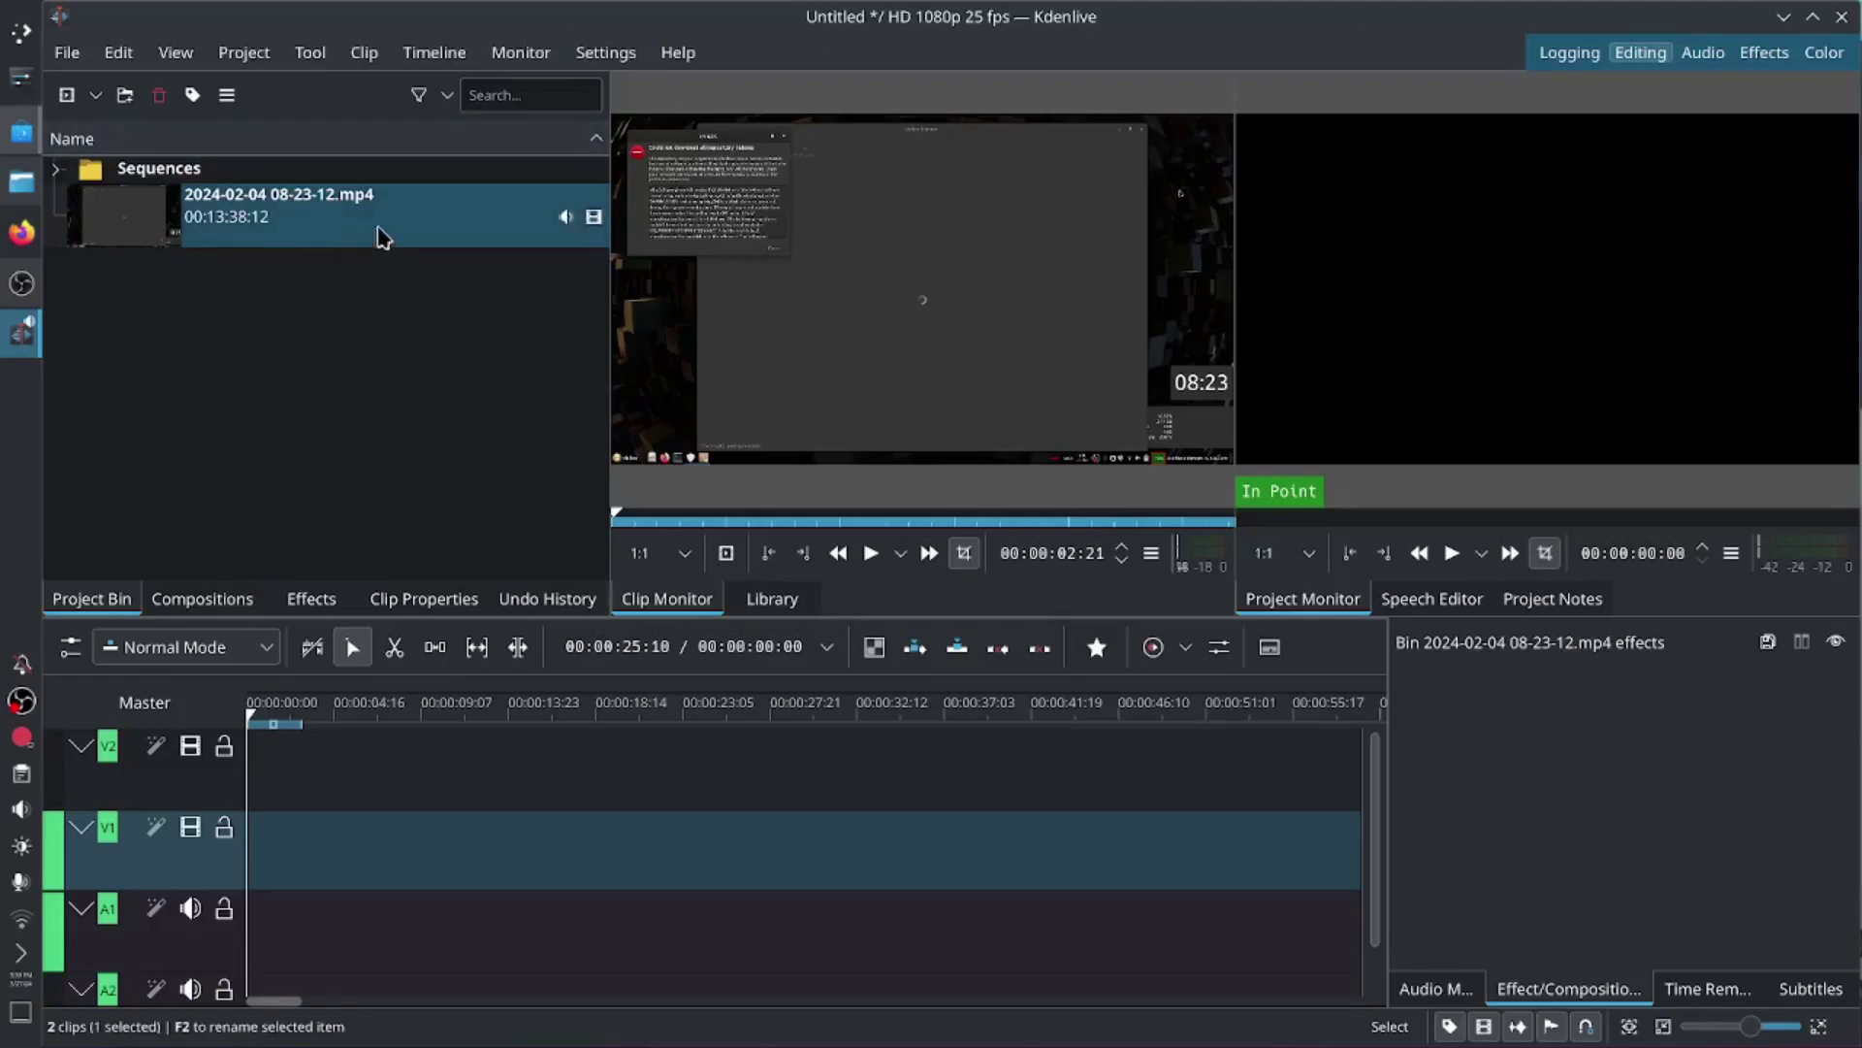
pyautogui.moveTo(388, 230); pyautogui.dragTo(259, 885)
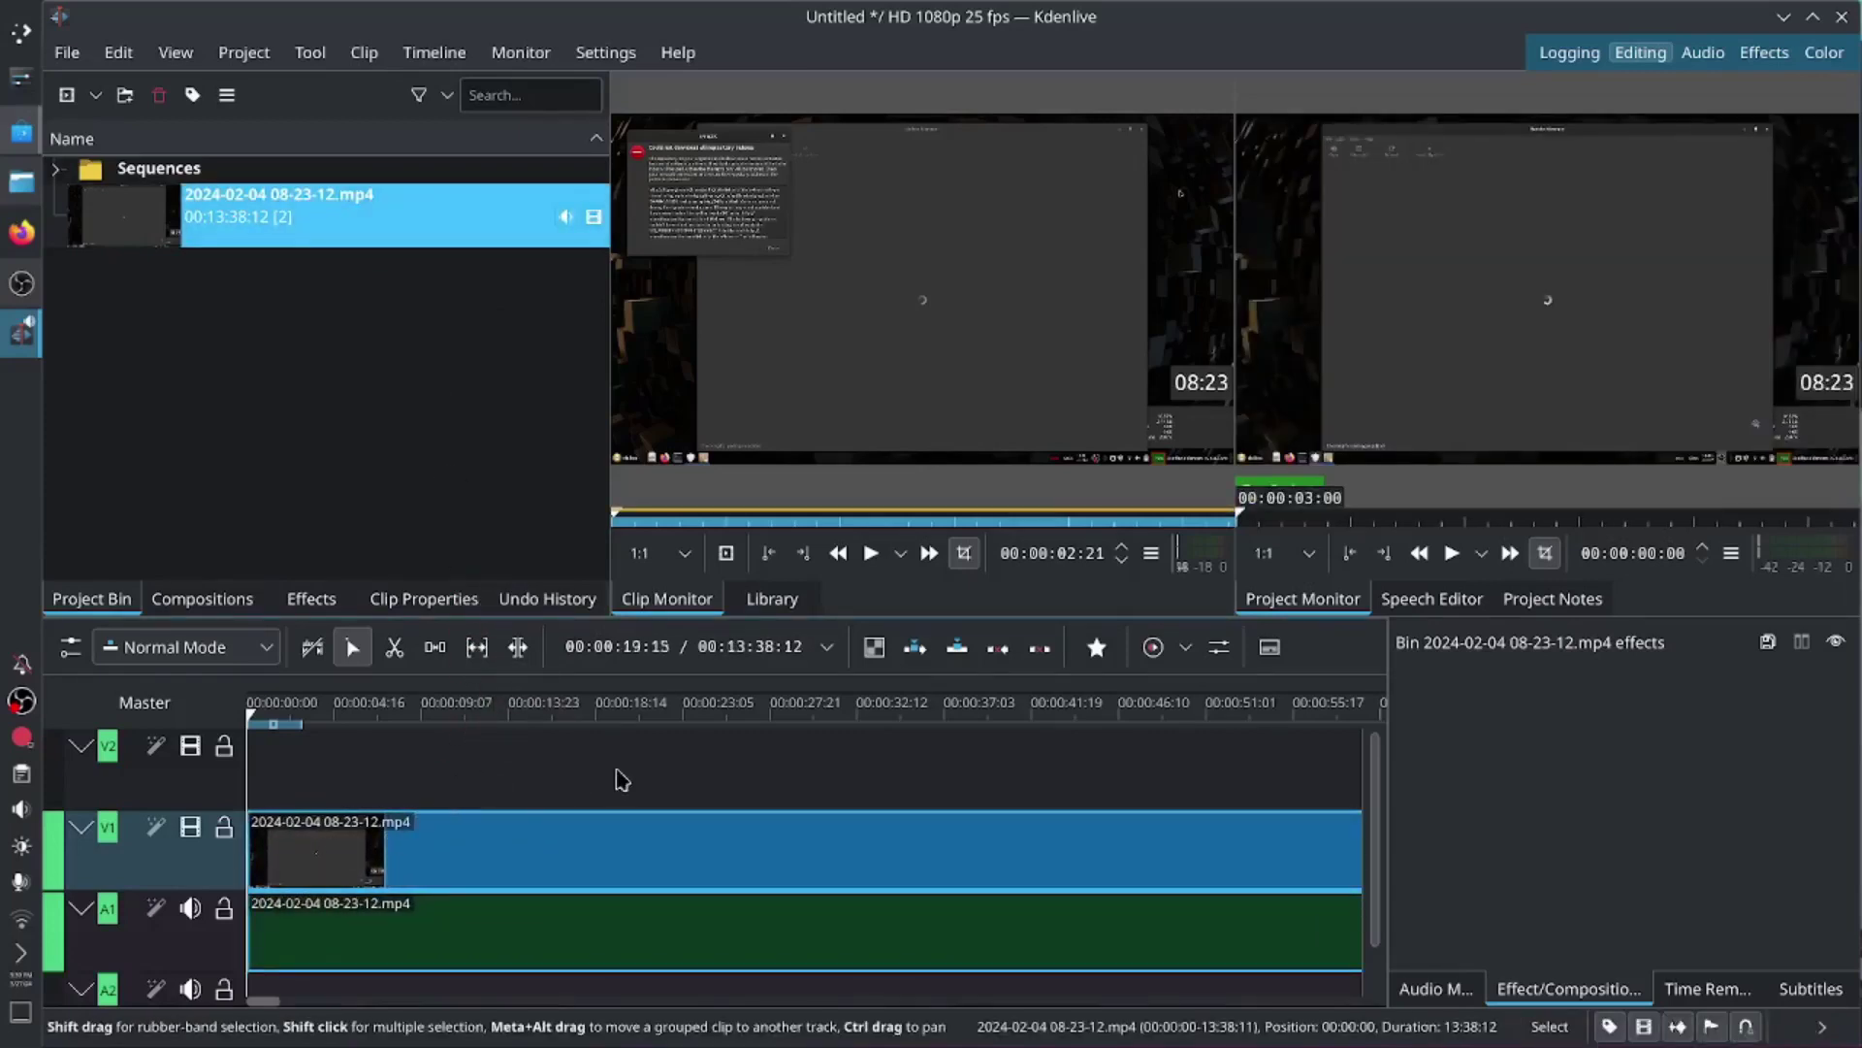
pyautogui.hscroll(6, 626, 786)
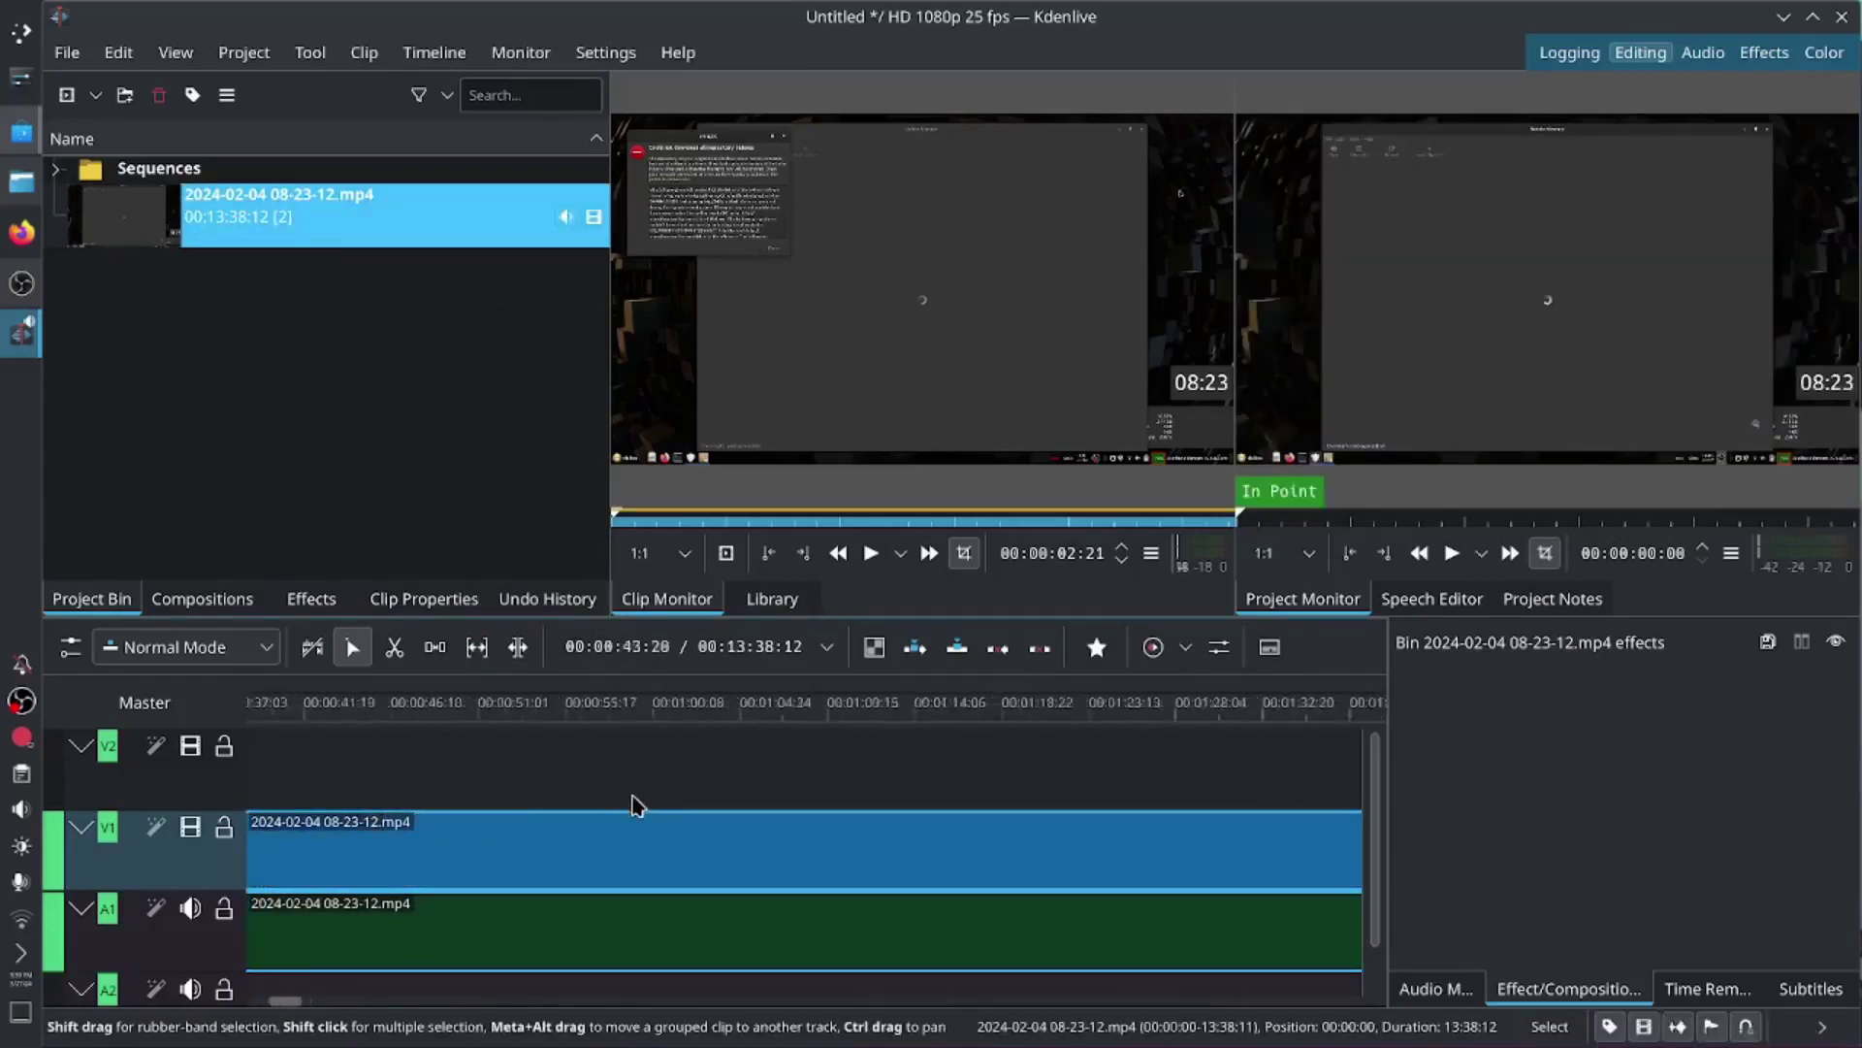
pyautogui.hscroll(-6, 636, 805)
pyautogui.click(419, 806)
pyautogui.moveTo(763, 798); pyautogui.dragTo(250, 800)
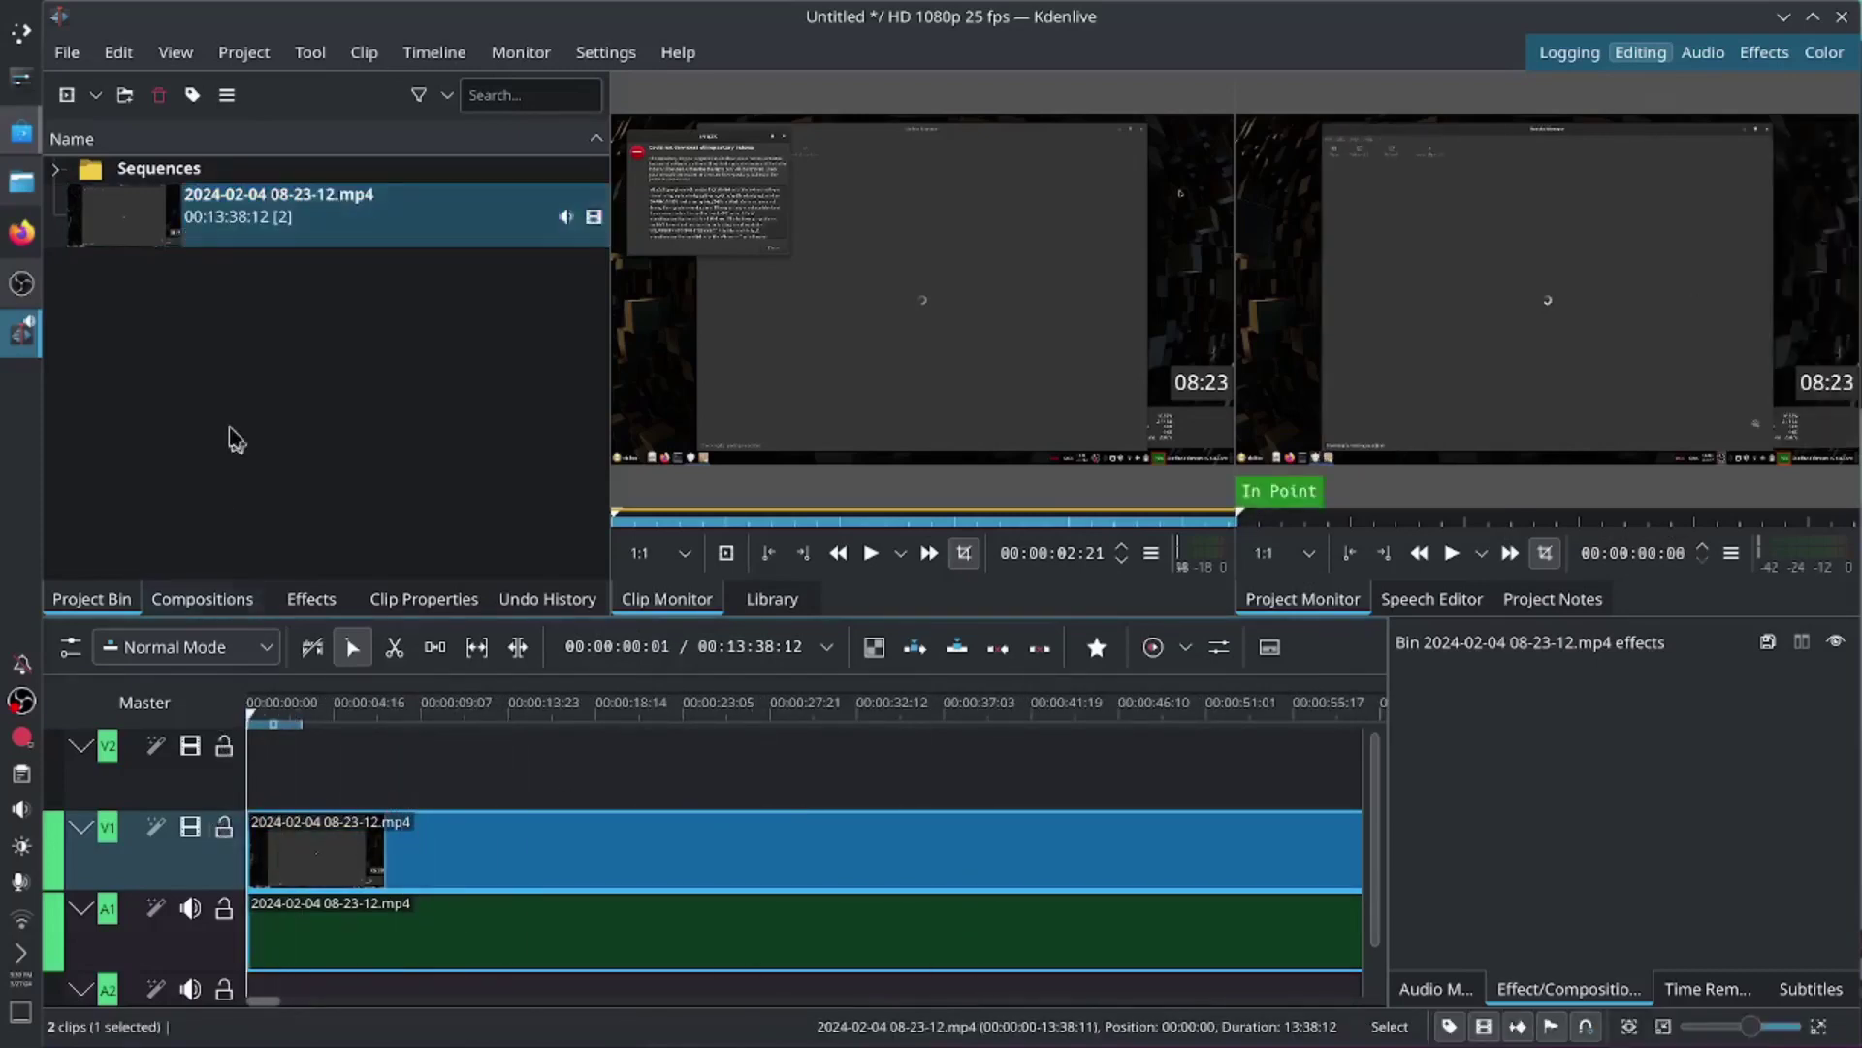
pyautogui.click(21, 181)
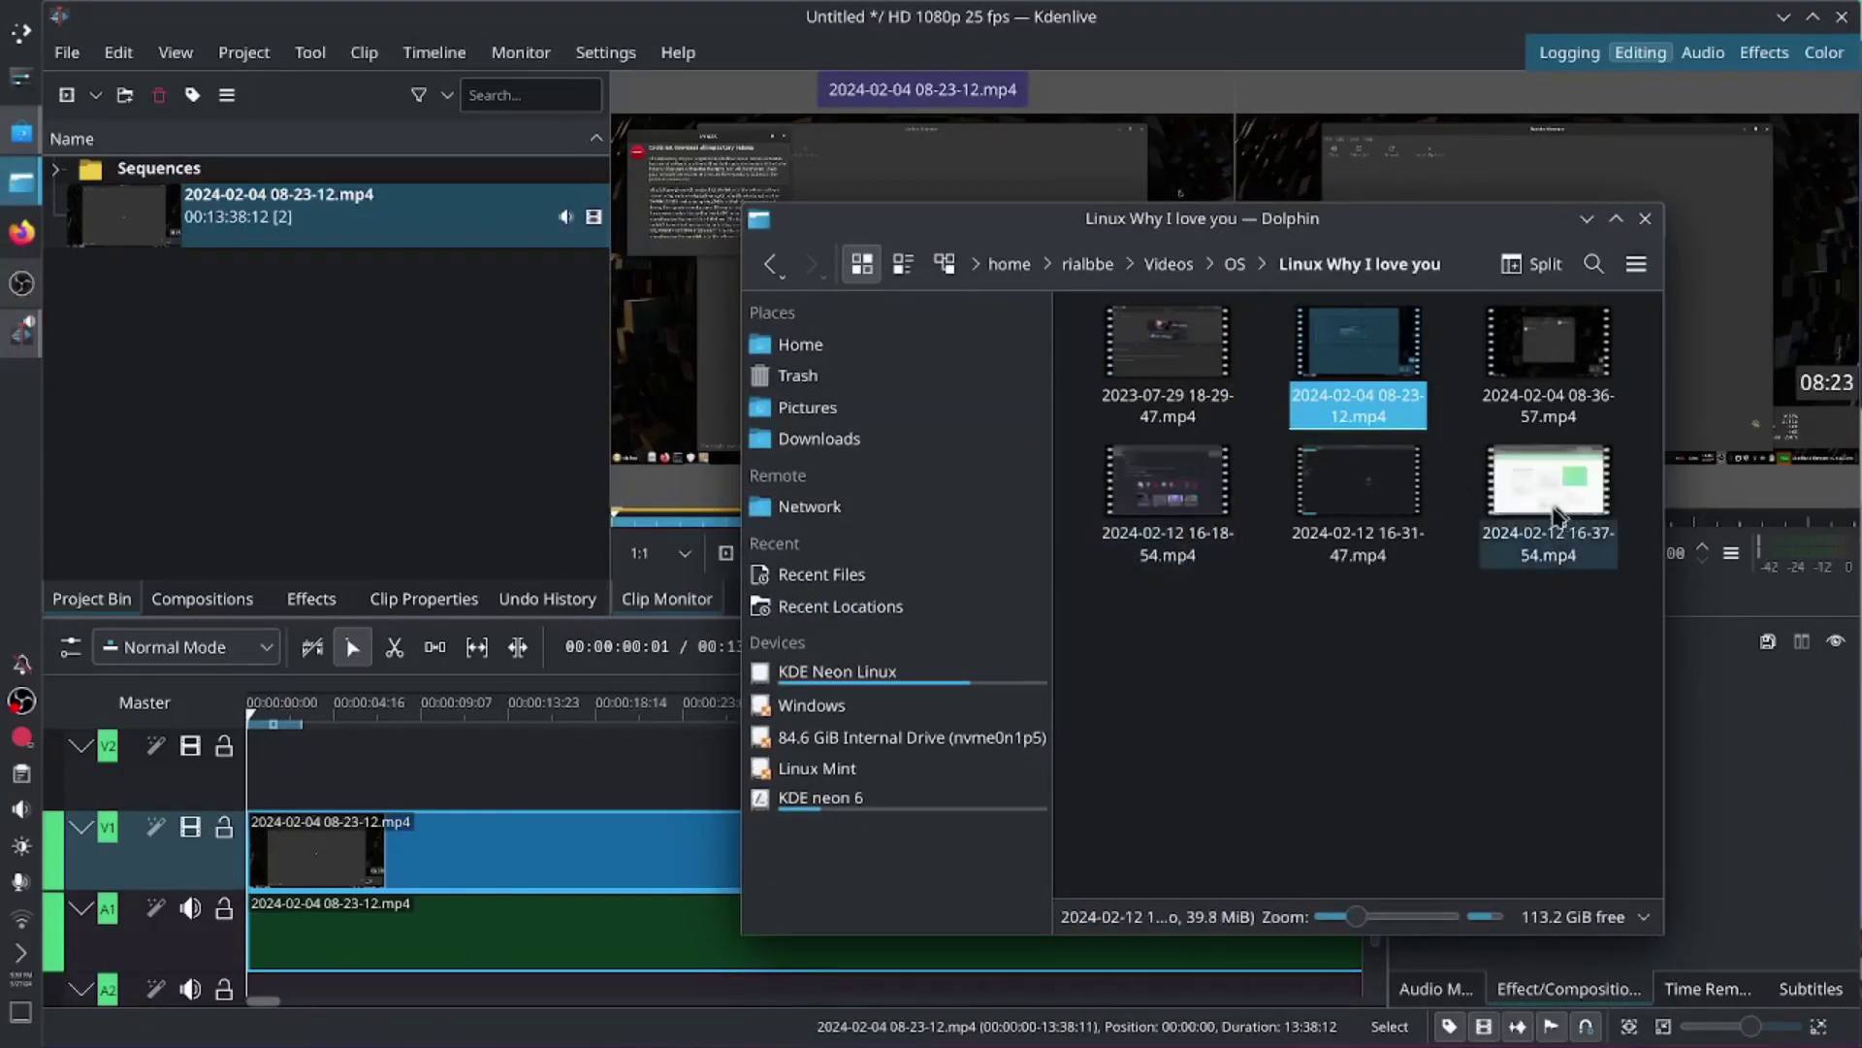
pyautogui.moveTo(1549, 514); pyautogui.dragTo(209, 427)
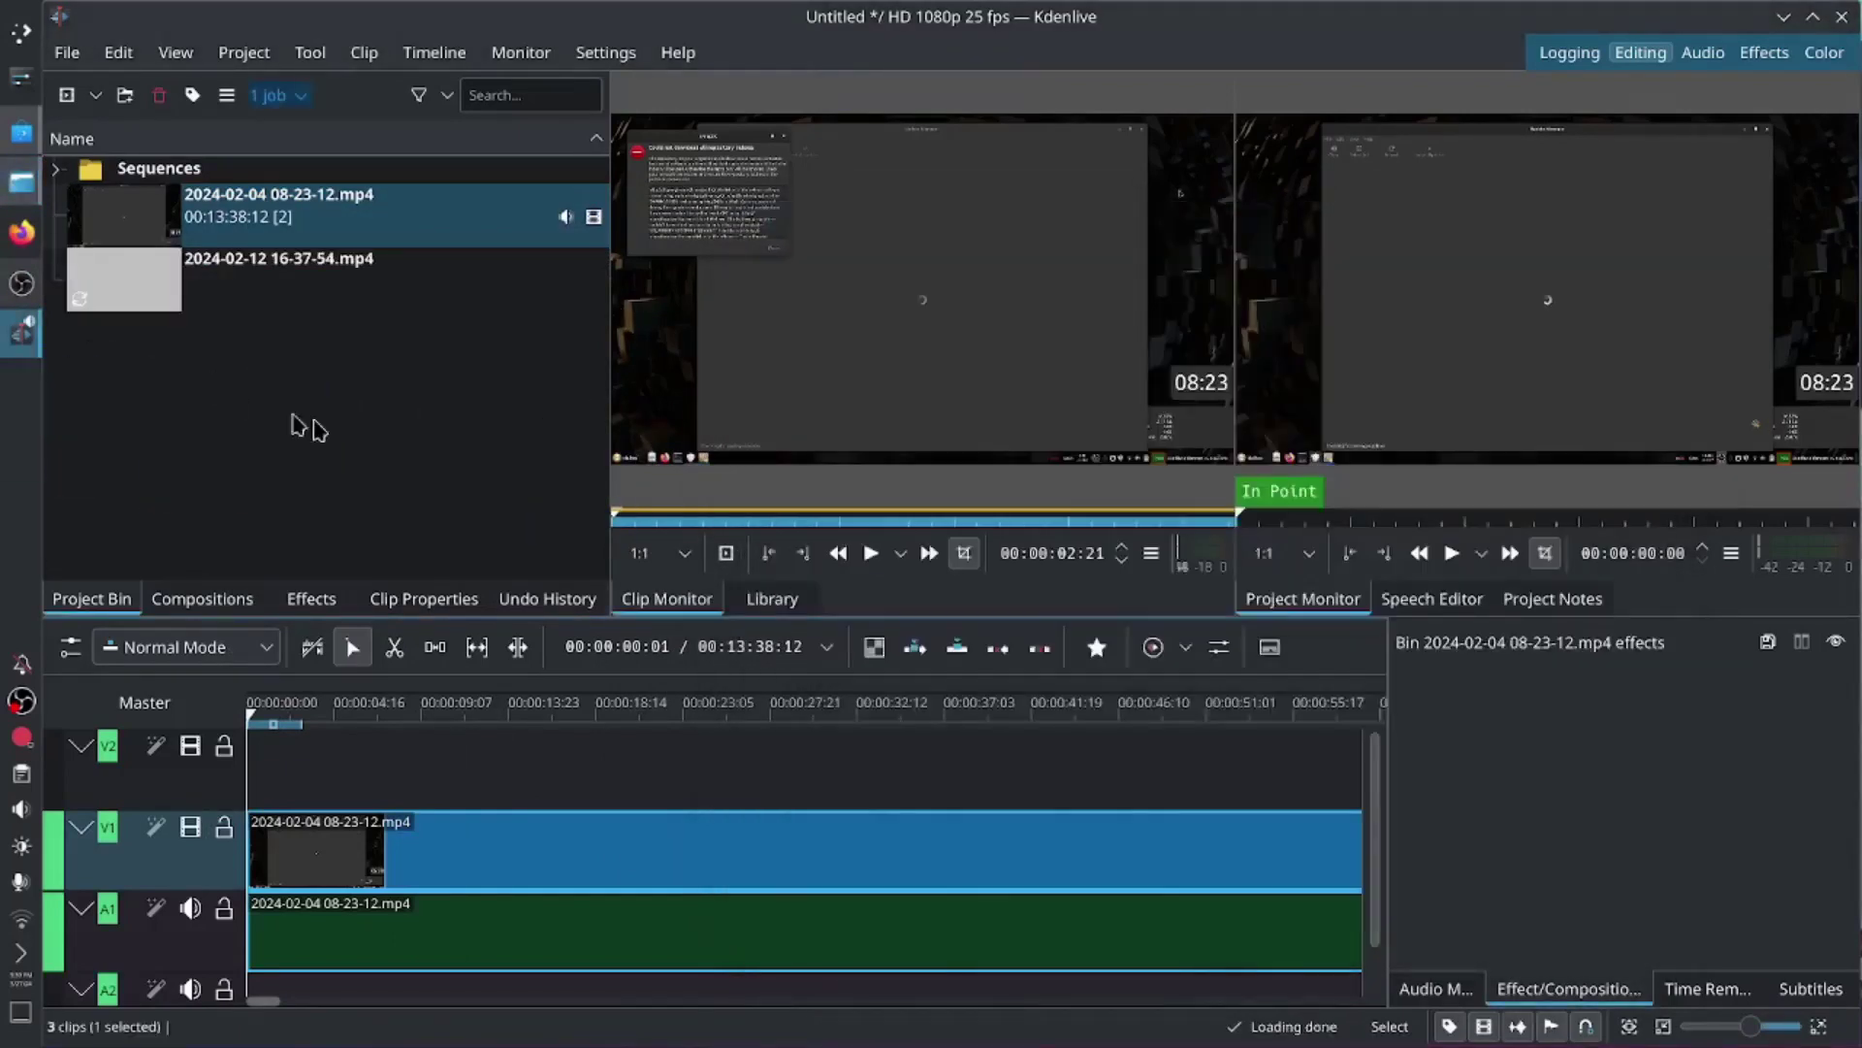
pyautogui.click(371, 298)
pyautogui.moveTo(344, 302); pyautogui.dragTo(277, 772)
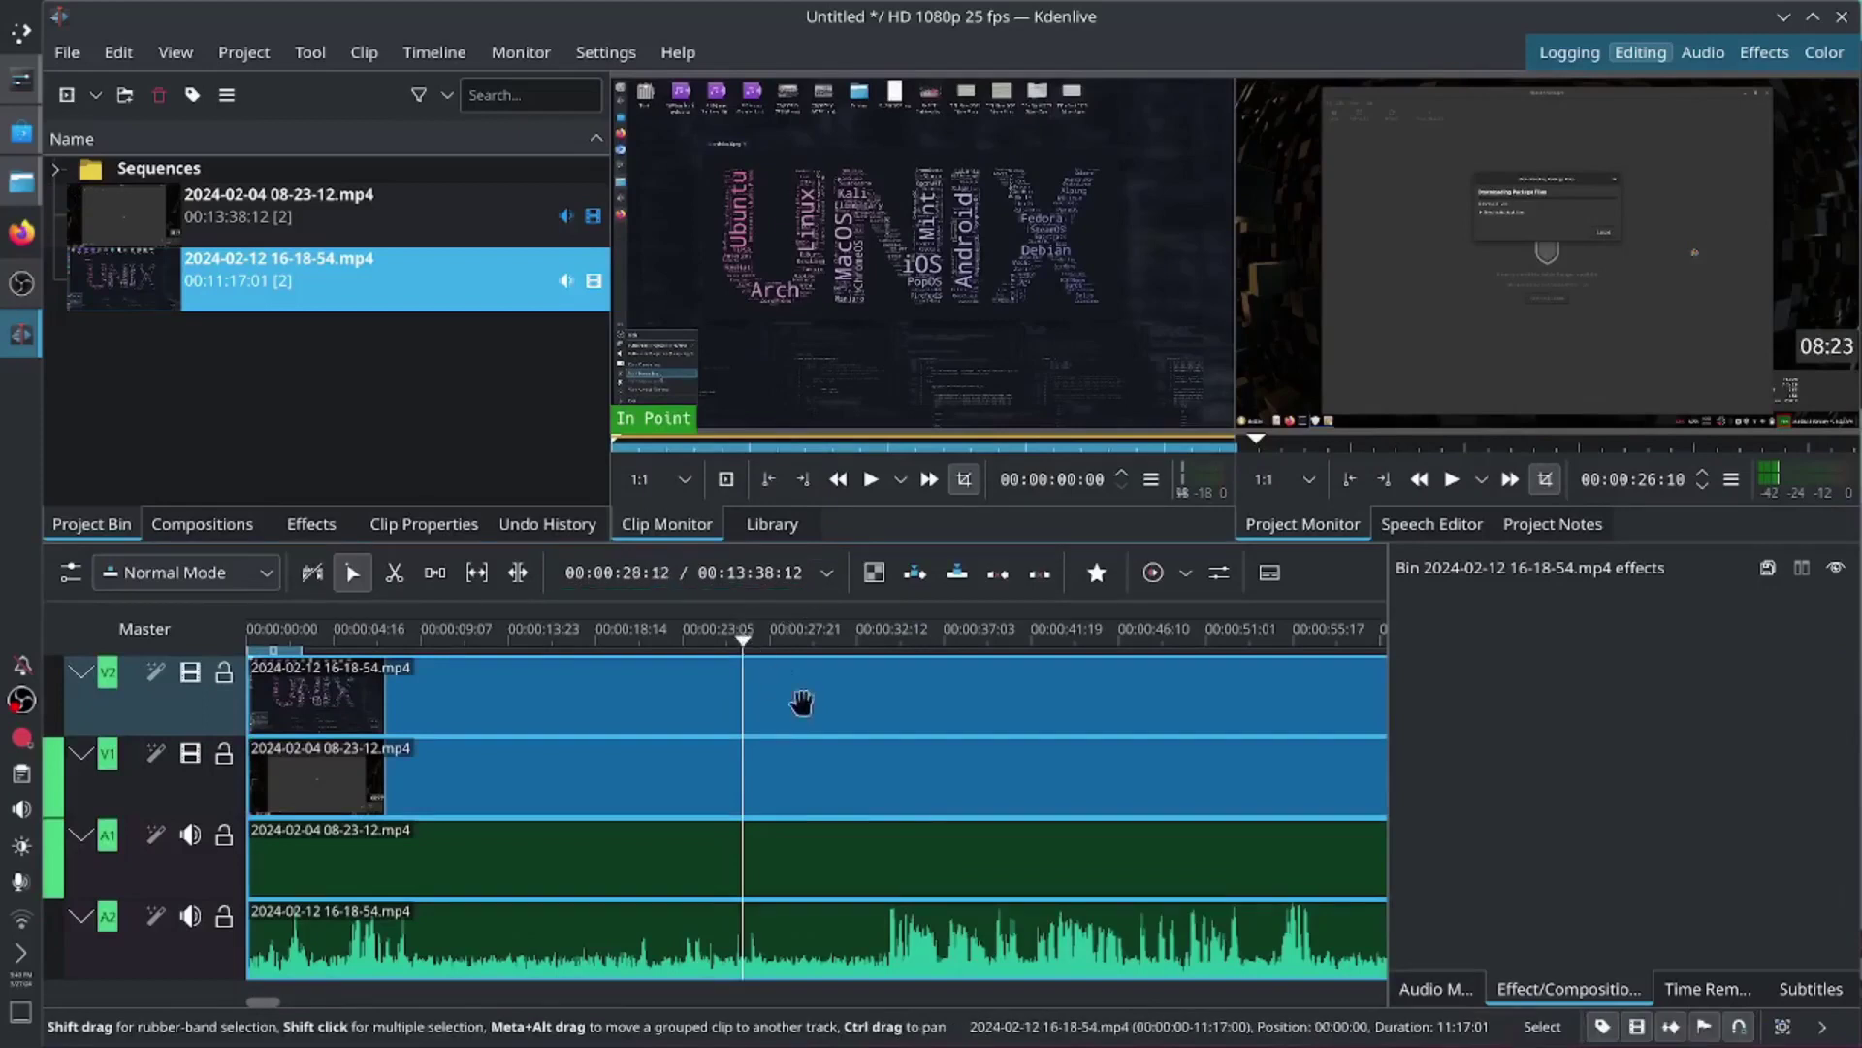
pyautogui.click(520, 777)
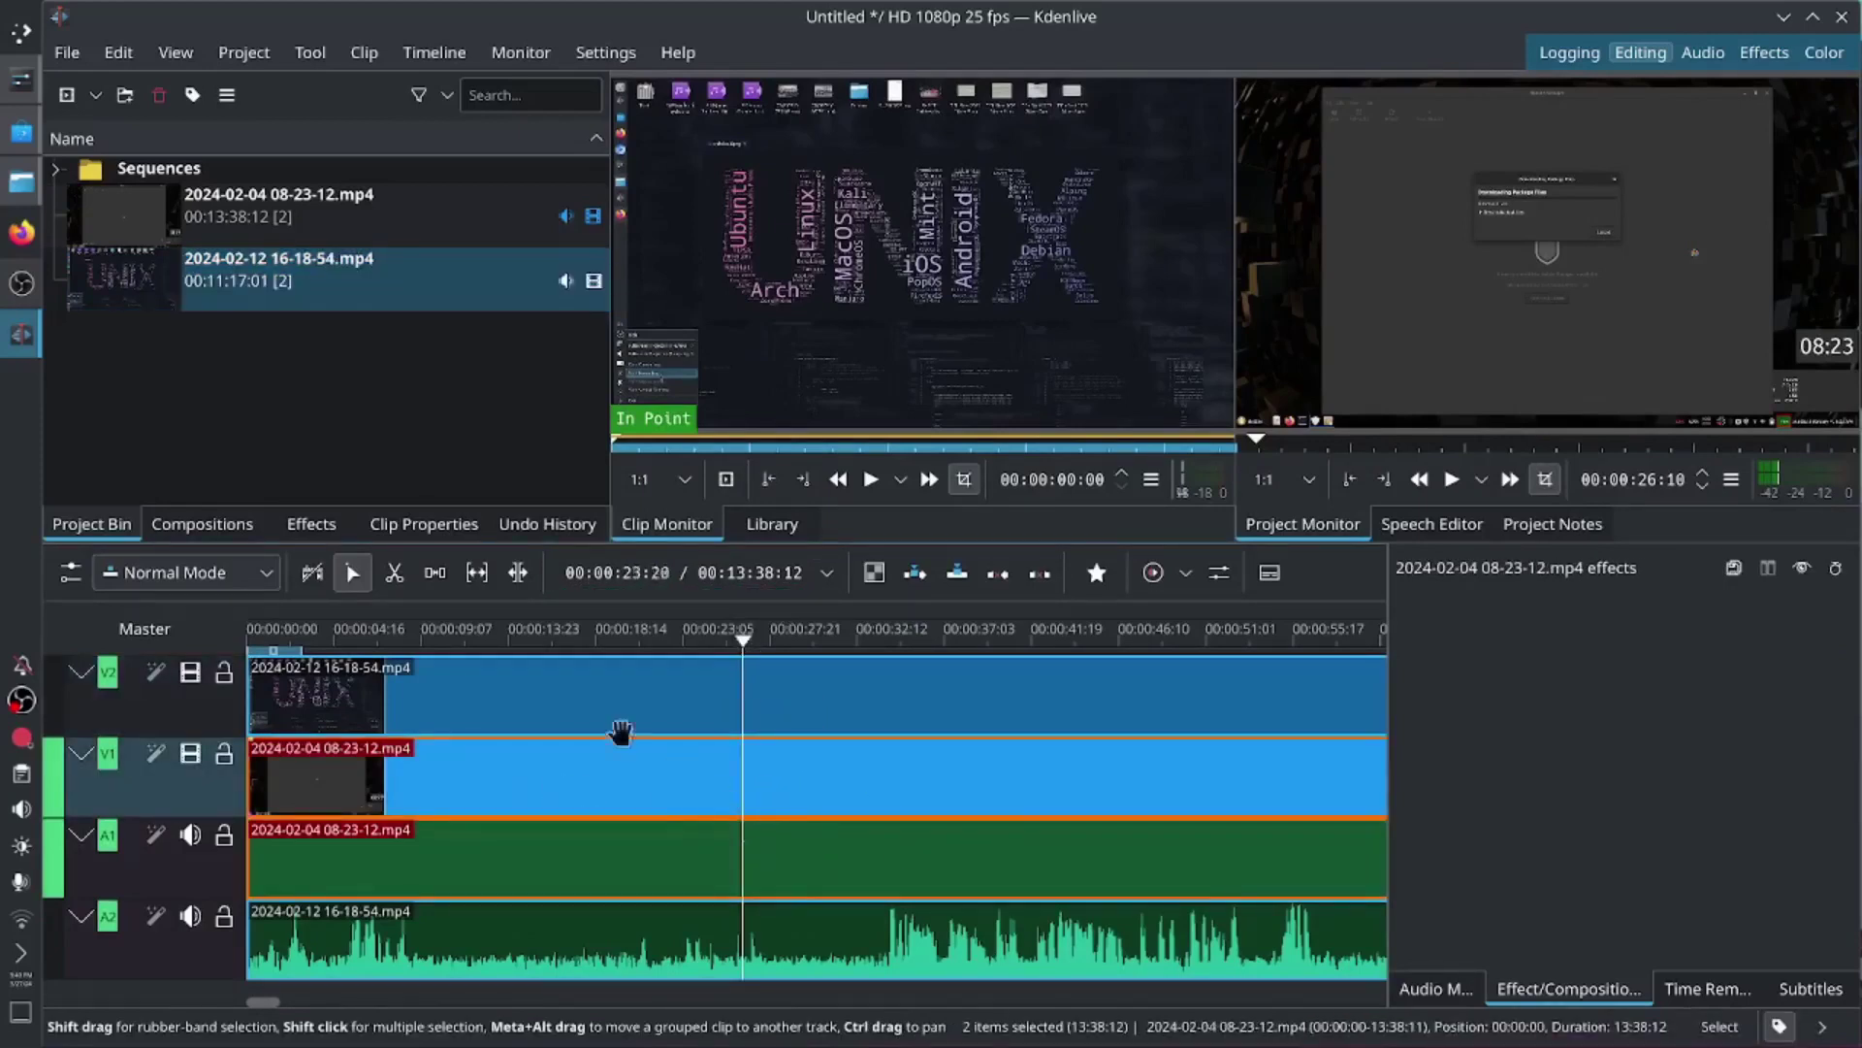
pyautogui.rightClick(464, 795)
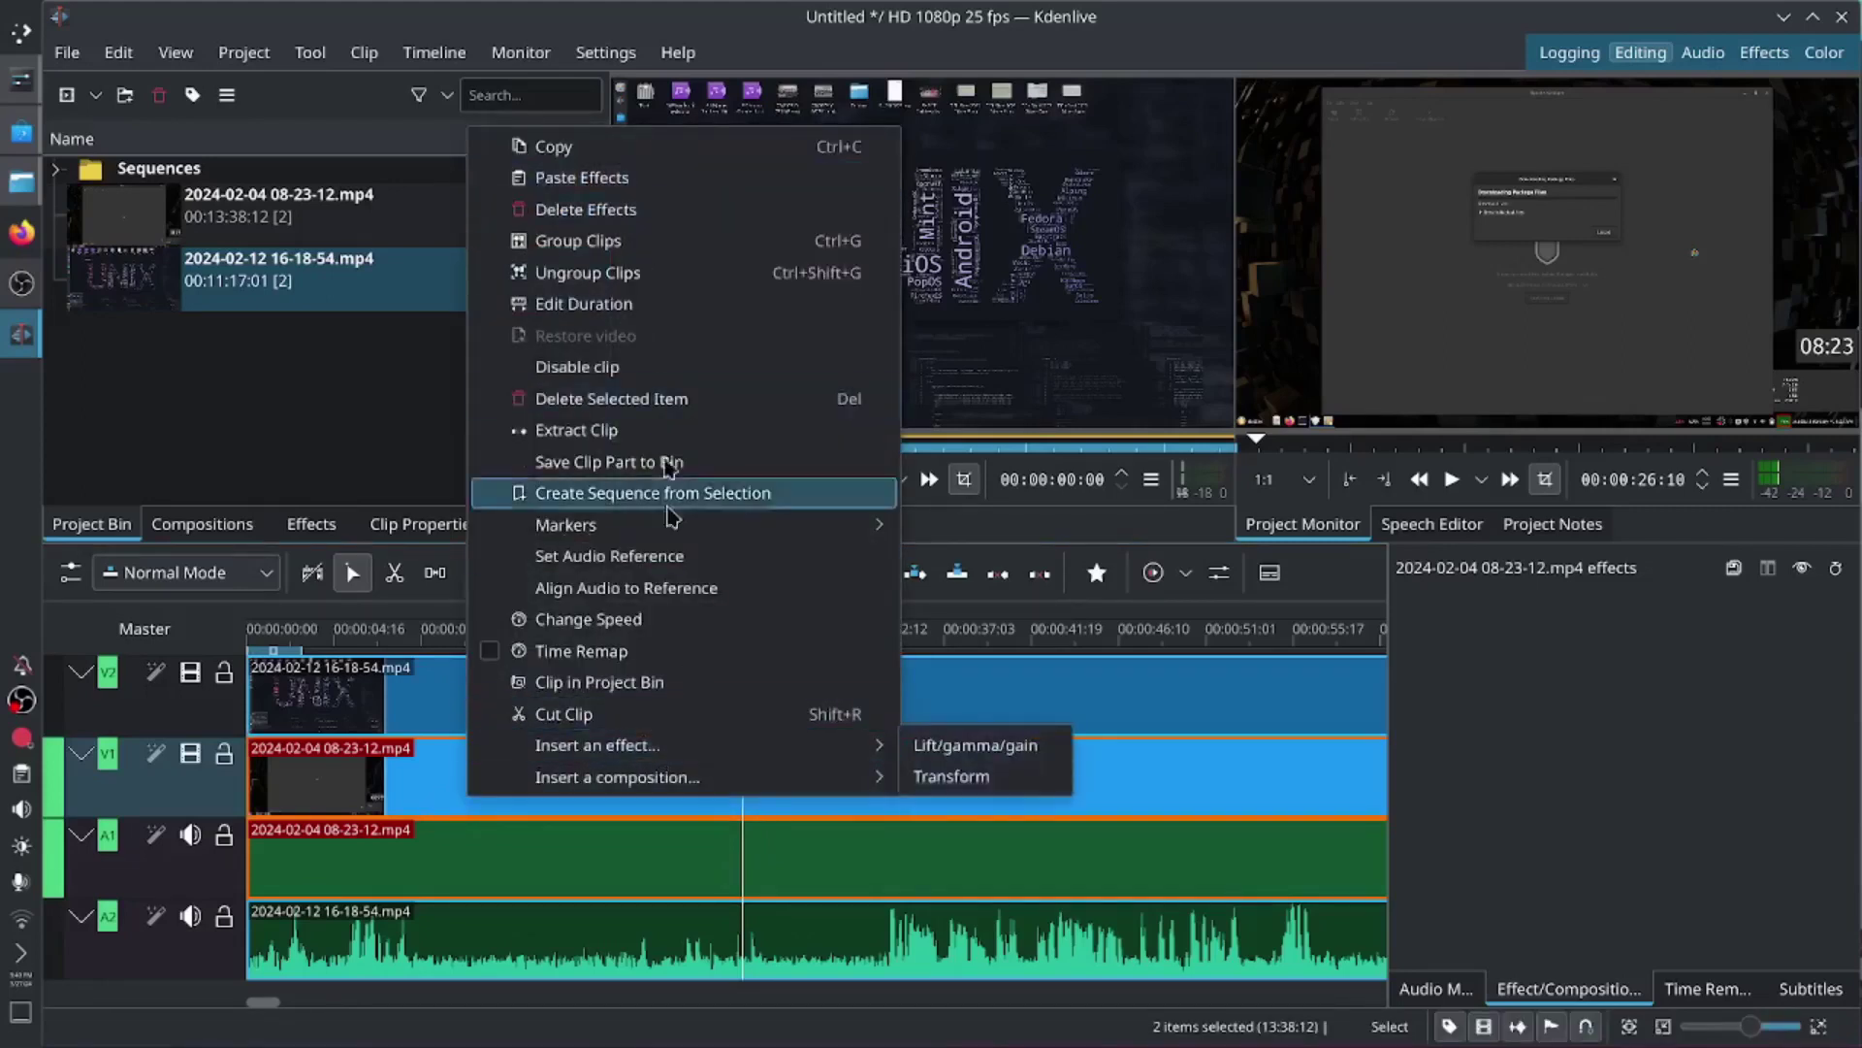
pyautogui.click(714, 403)
pyautogui.moveTo(573, 693); pyautogui.dragTo(592, 766)
# Step: Cut the clip on V1 at 00:00:33:05
pyautogui.click(874, 705)
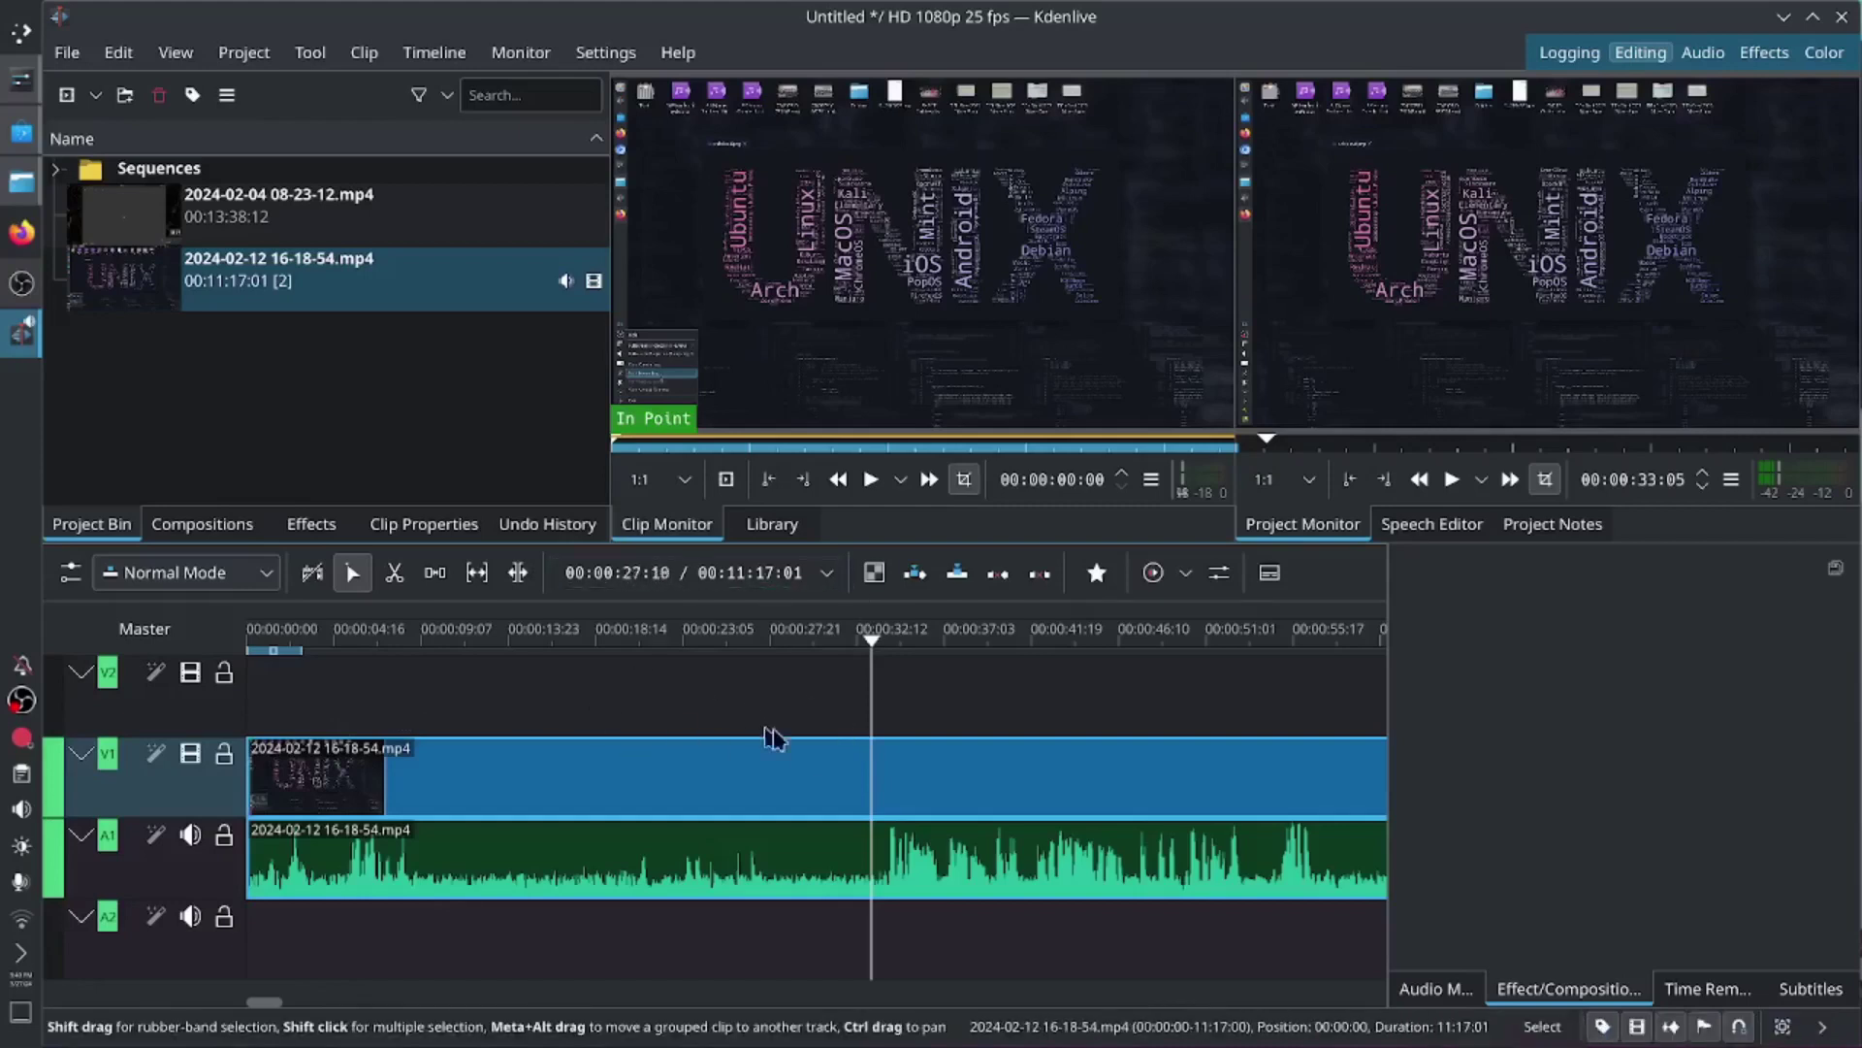
pyautogui.rightClick(866, 778)
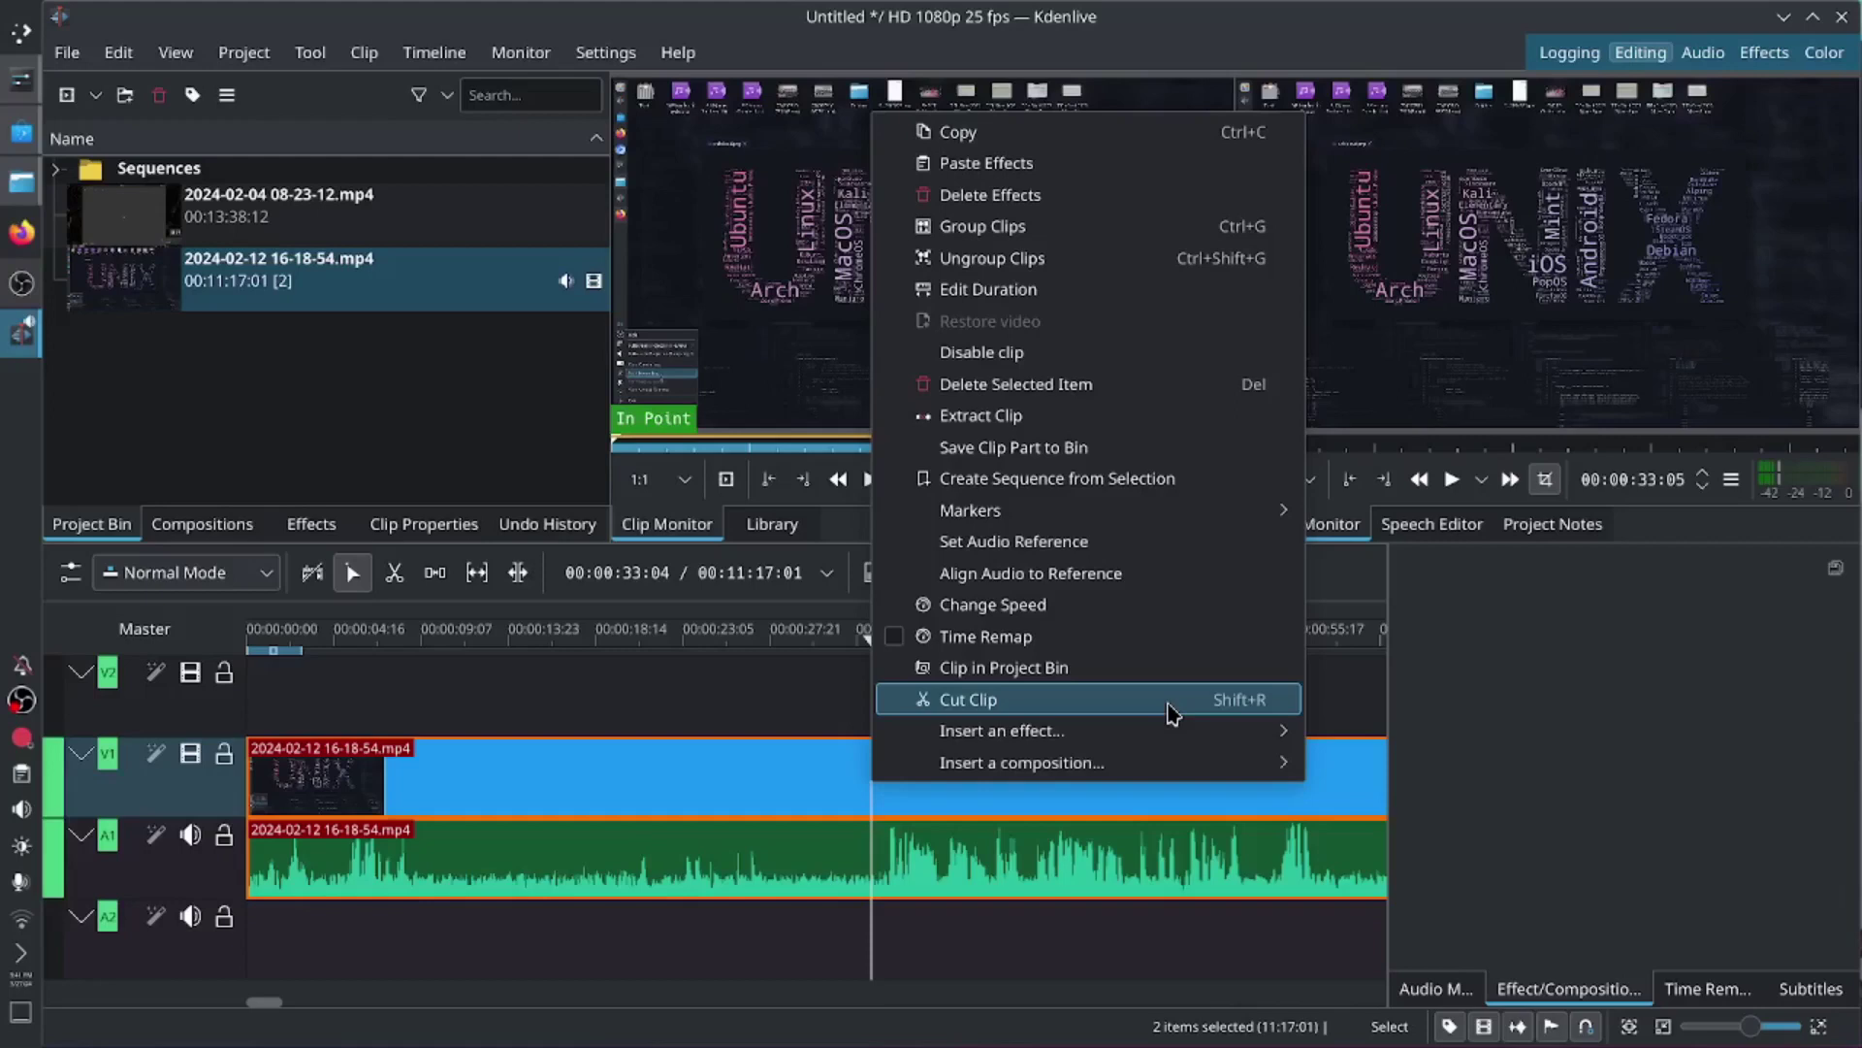
pyautogui.click(1172, 715)
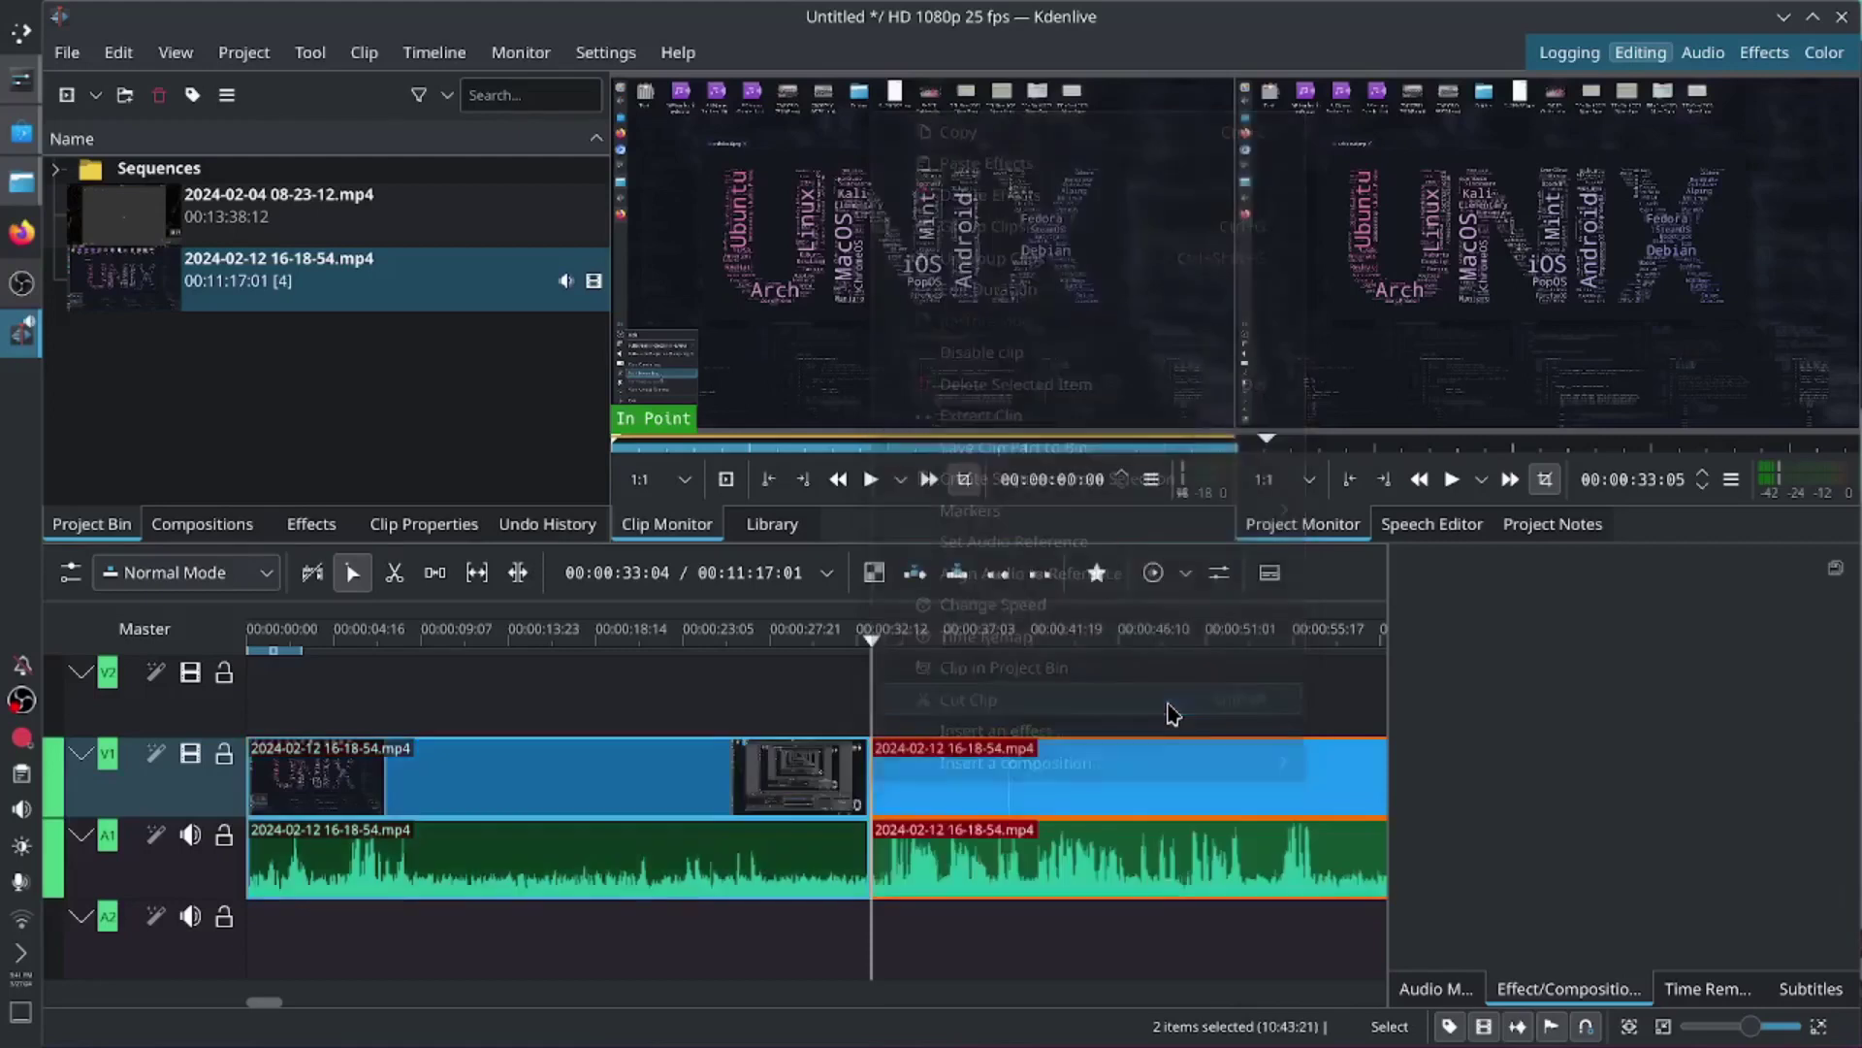
# Step: Delete the part before the cut and move the remaining part to the start of the timeline
pyautogui.click(645, 794)
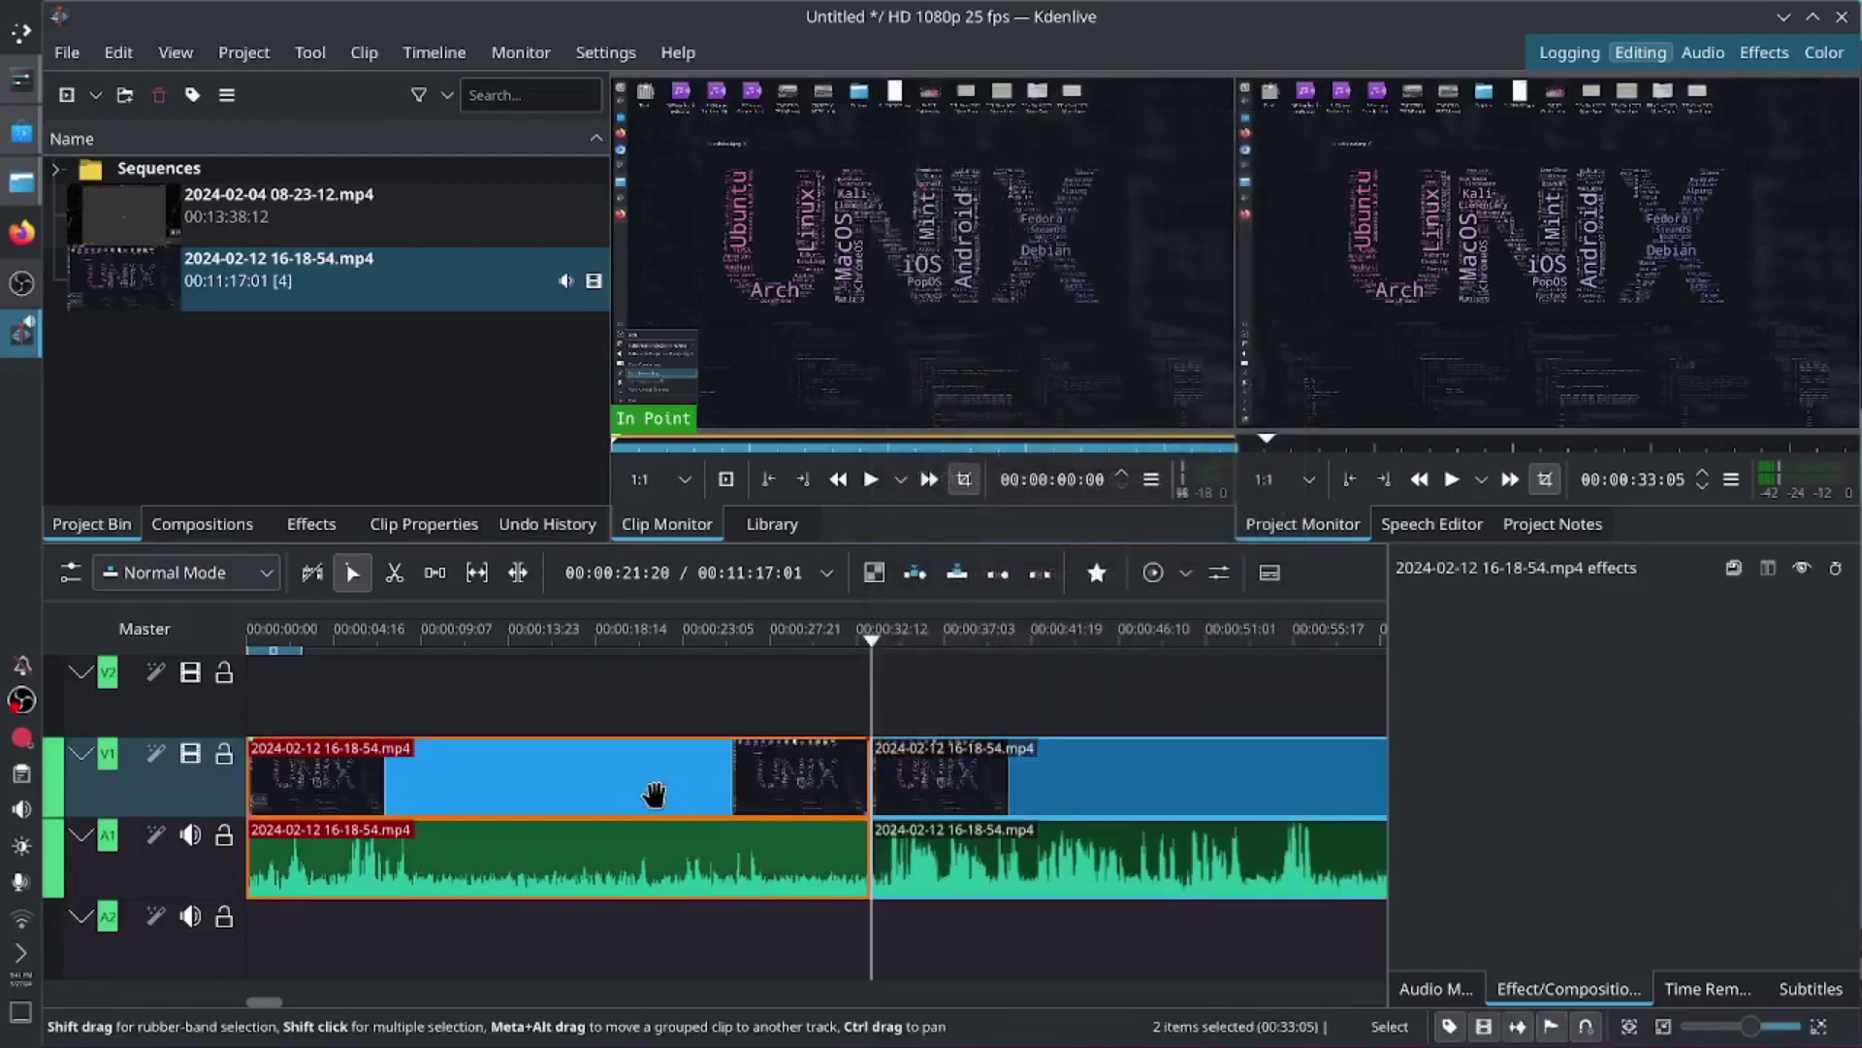
pyautogui.click(1088, 777)
pyautogui.click(715, 795)
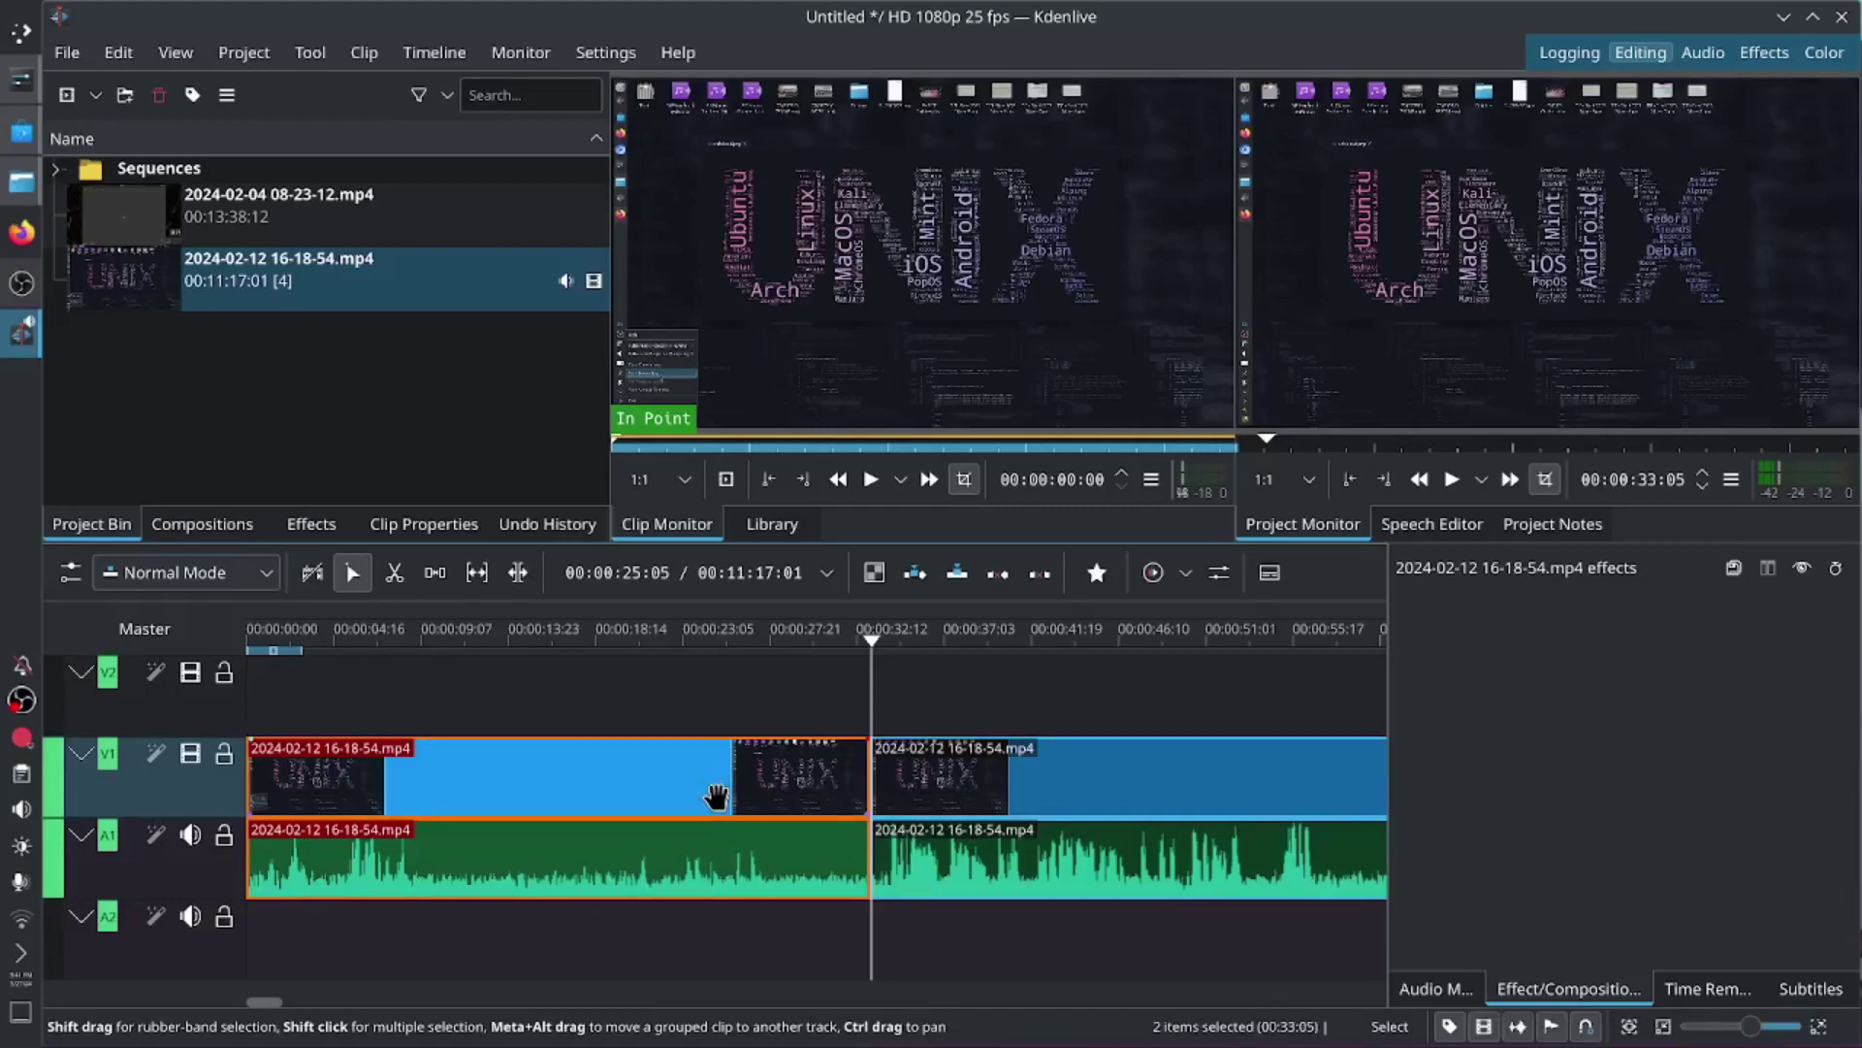
pyautogui.press('Delete')
pyautogui.moveTo(1019, 767); pyautogui.dragTo(386, 776)
# Step: Play the timeline from its start, pausing and resuming the playback for a few seconds
pyautogui.click(257, 688)
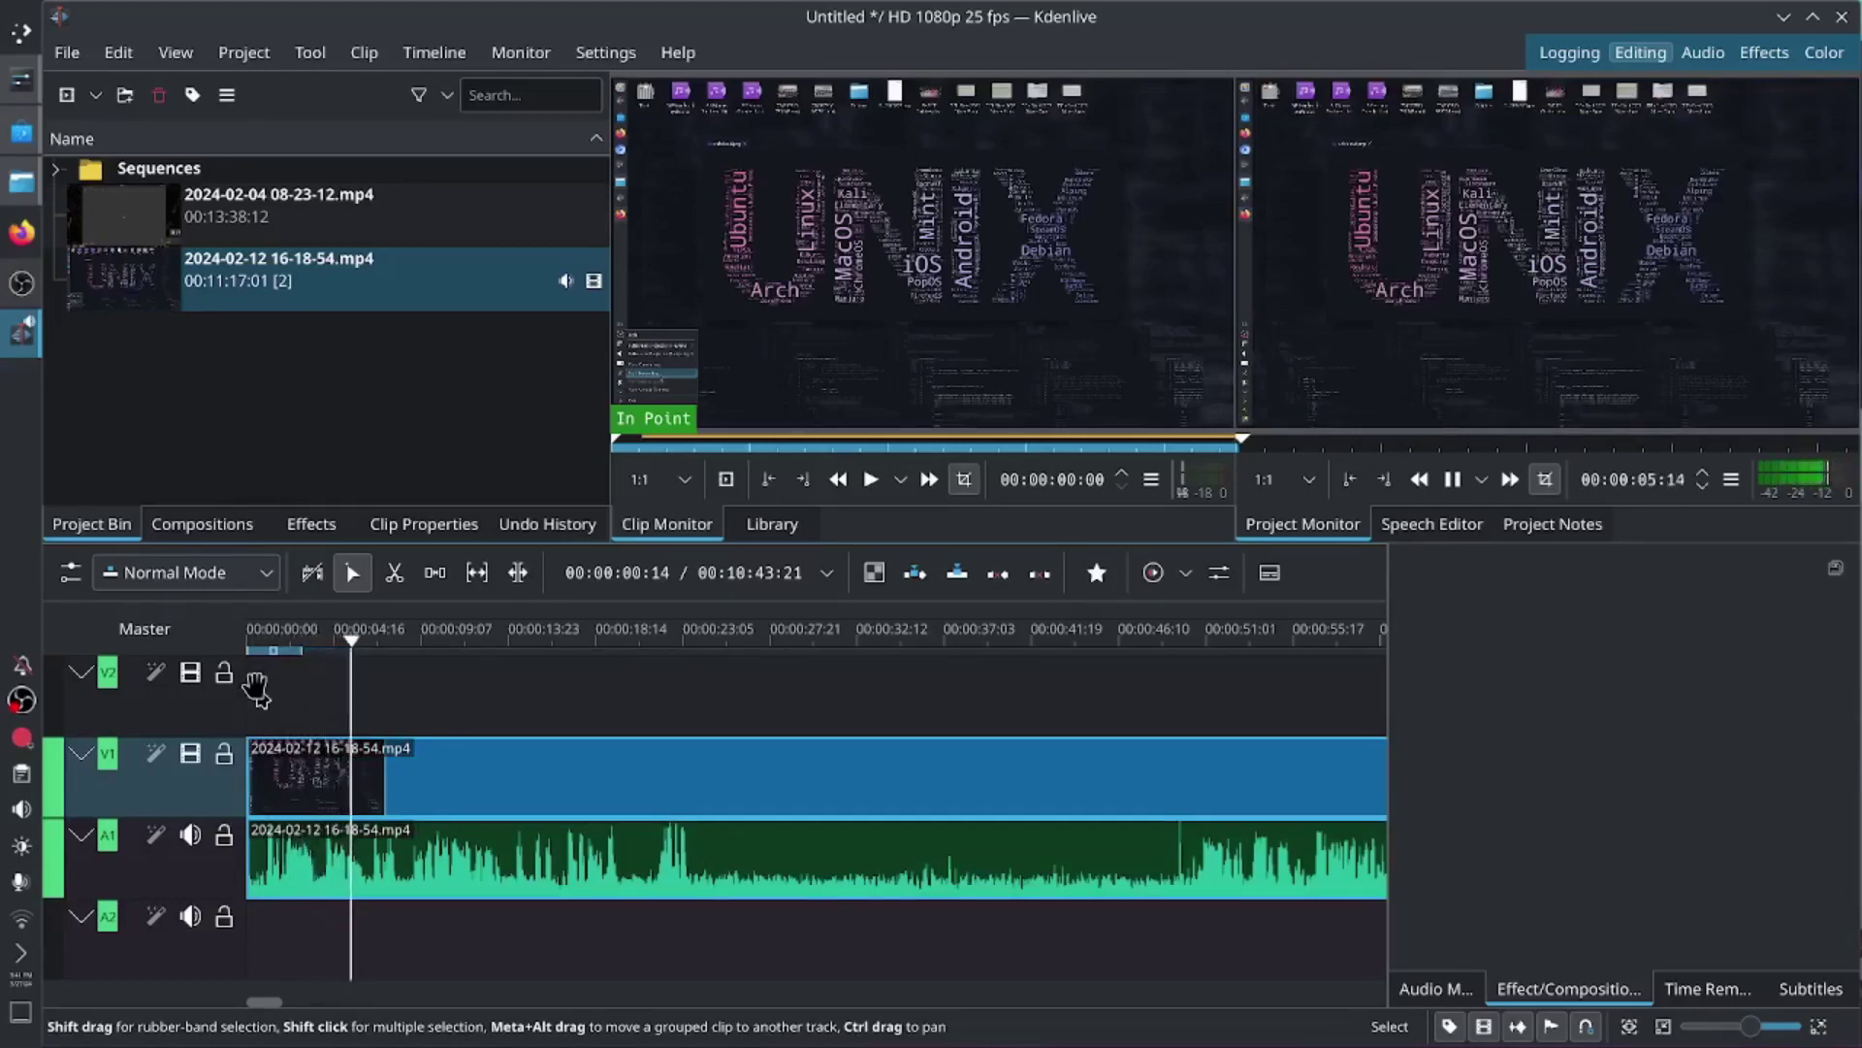
pyautogui.press('space')
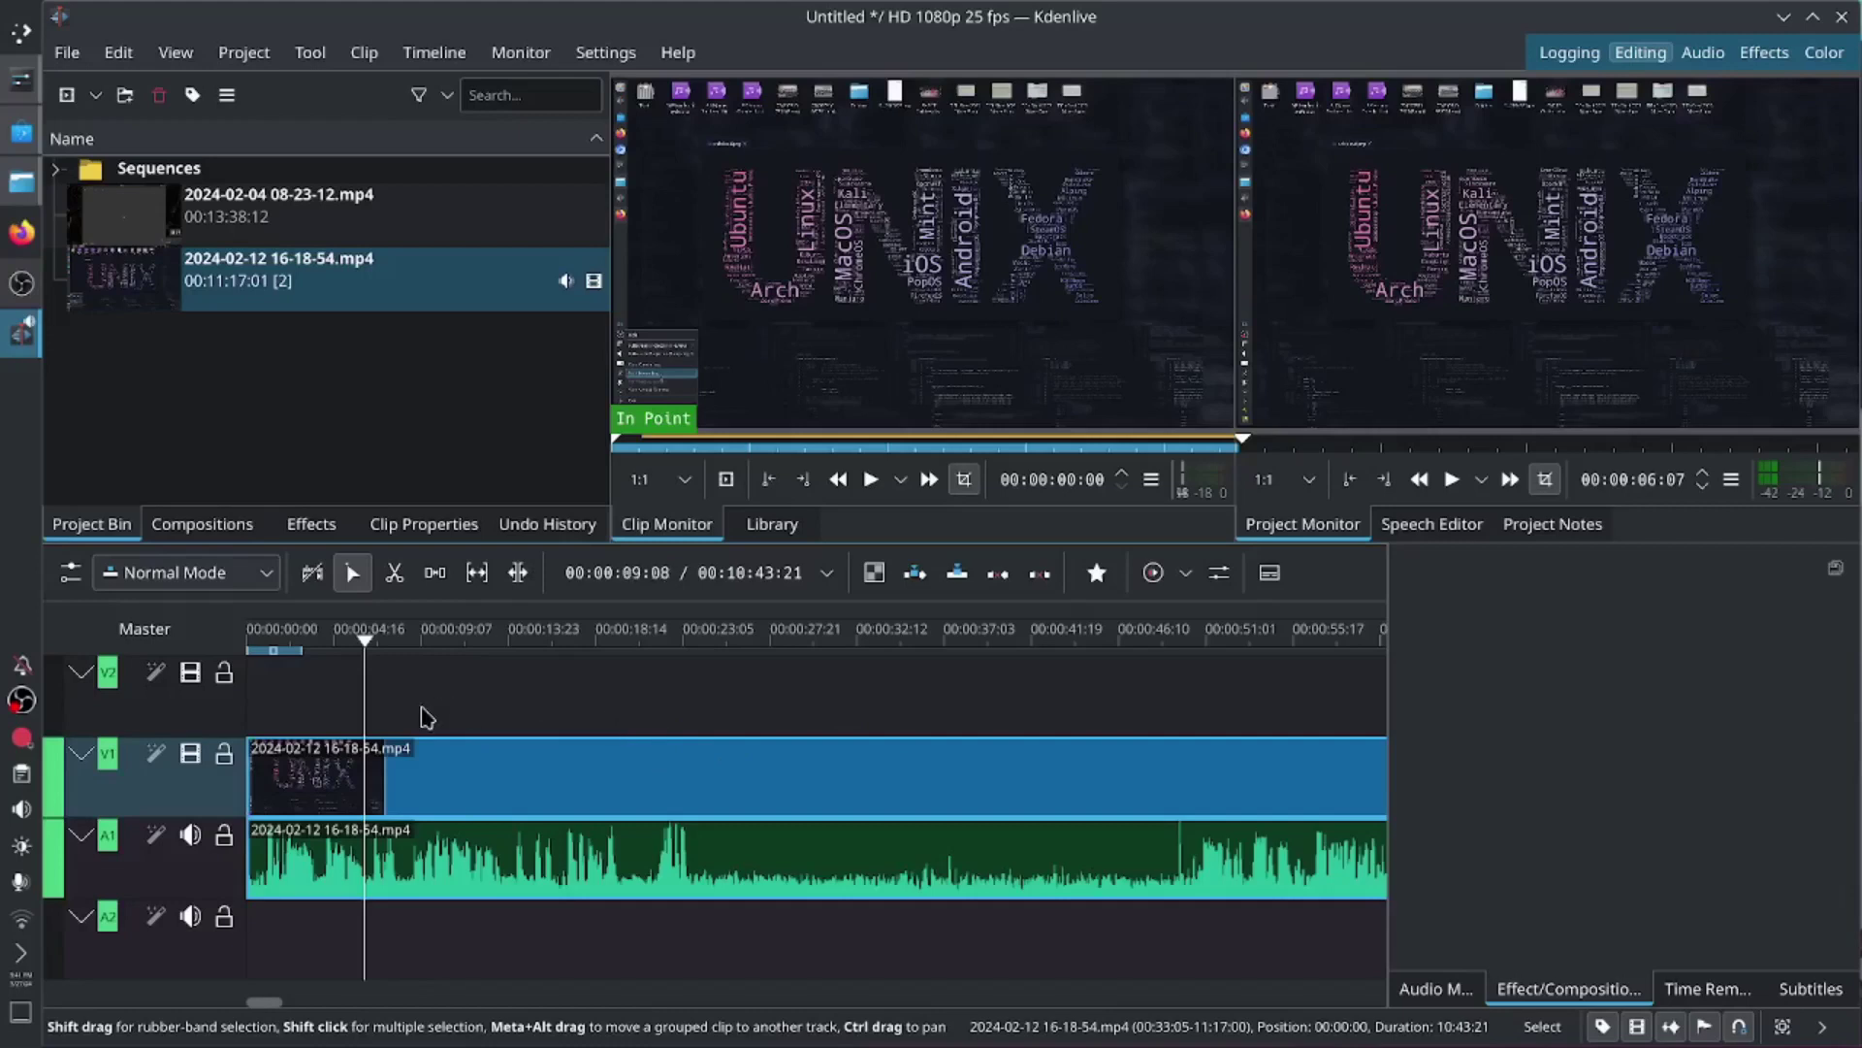
pyautogui.press('space')
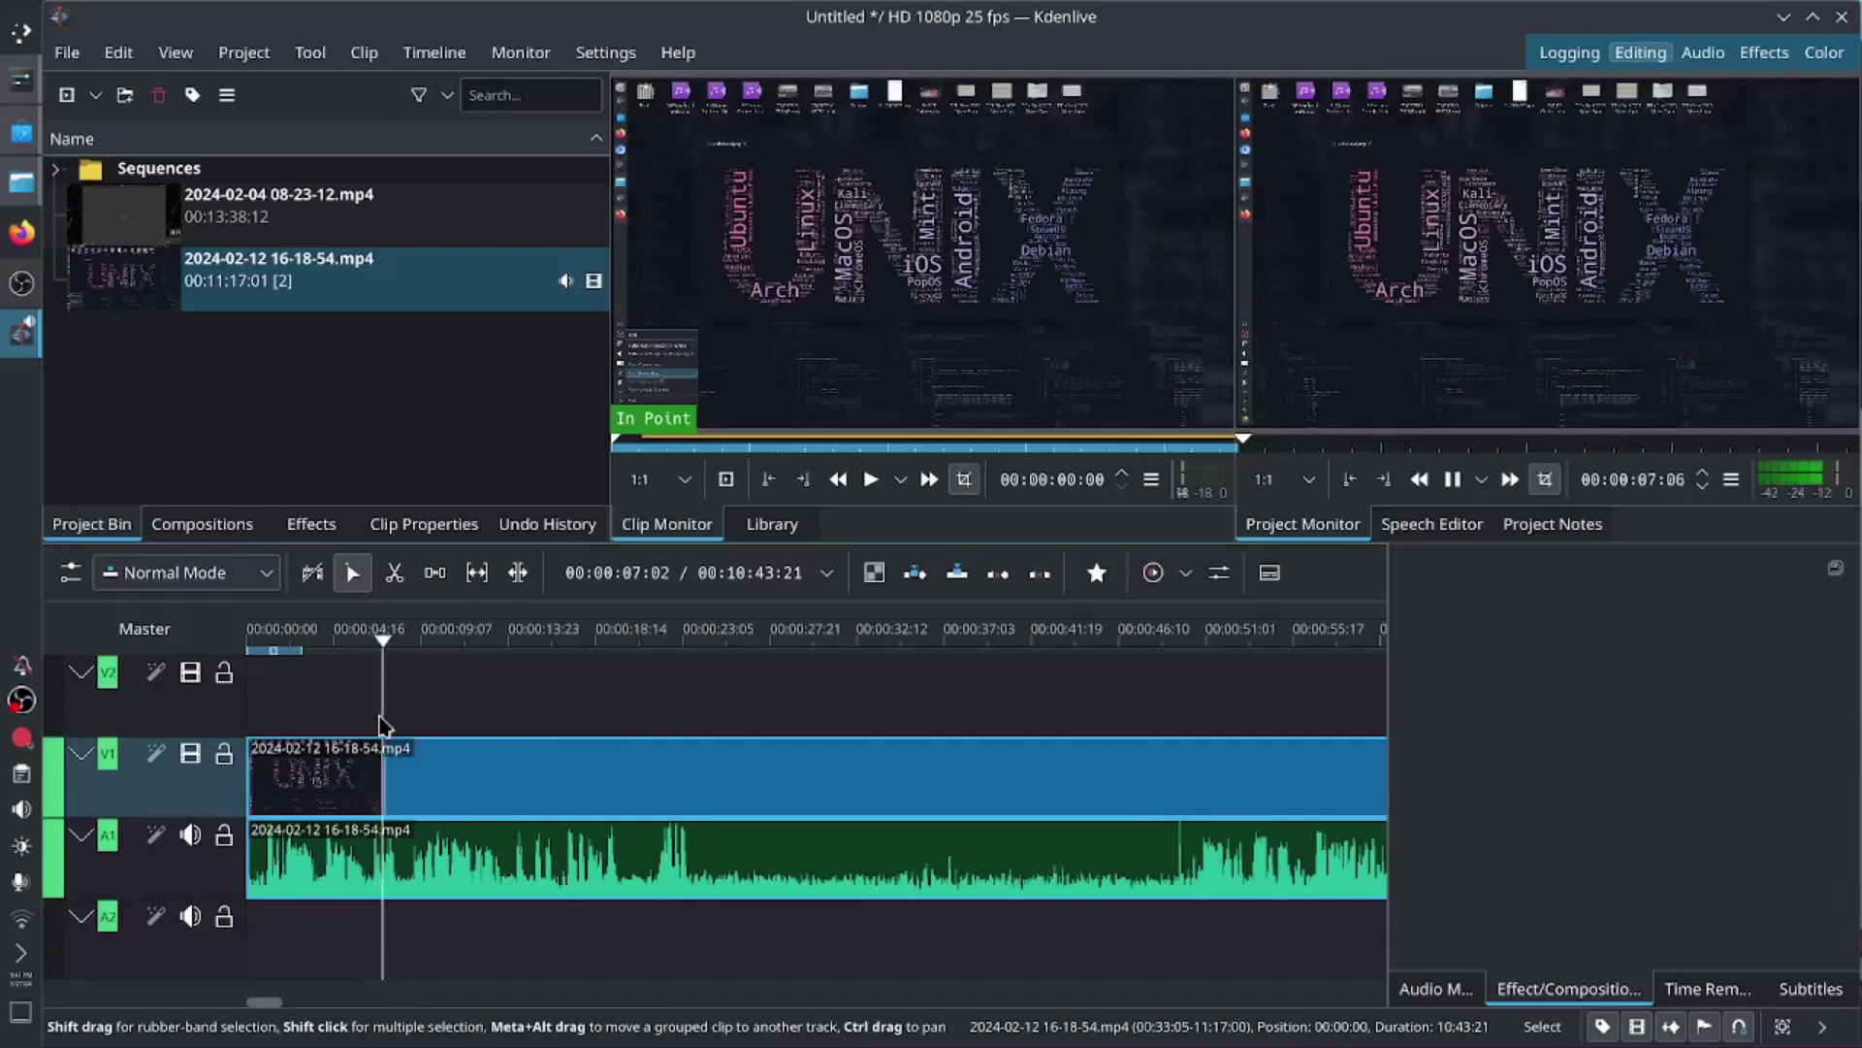
pyautogui.press('space')
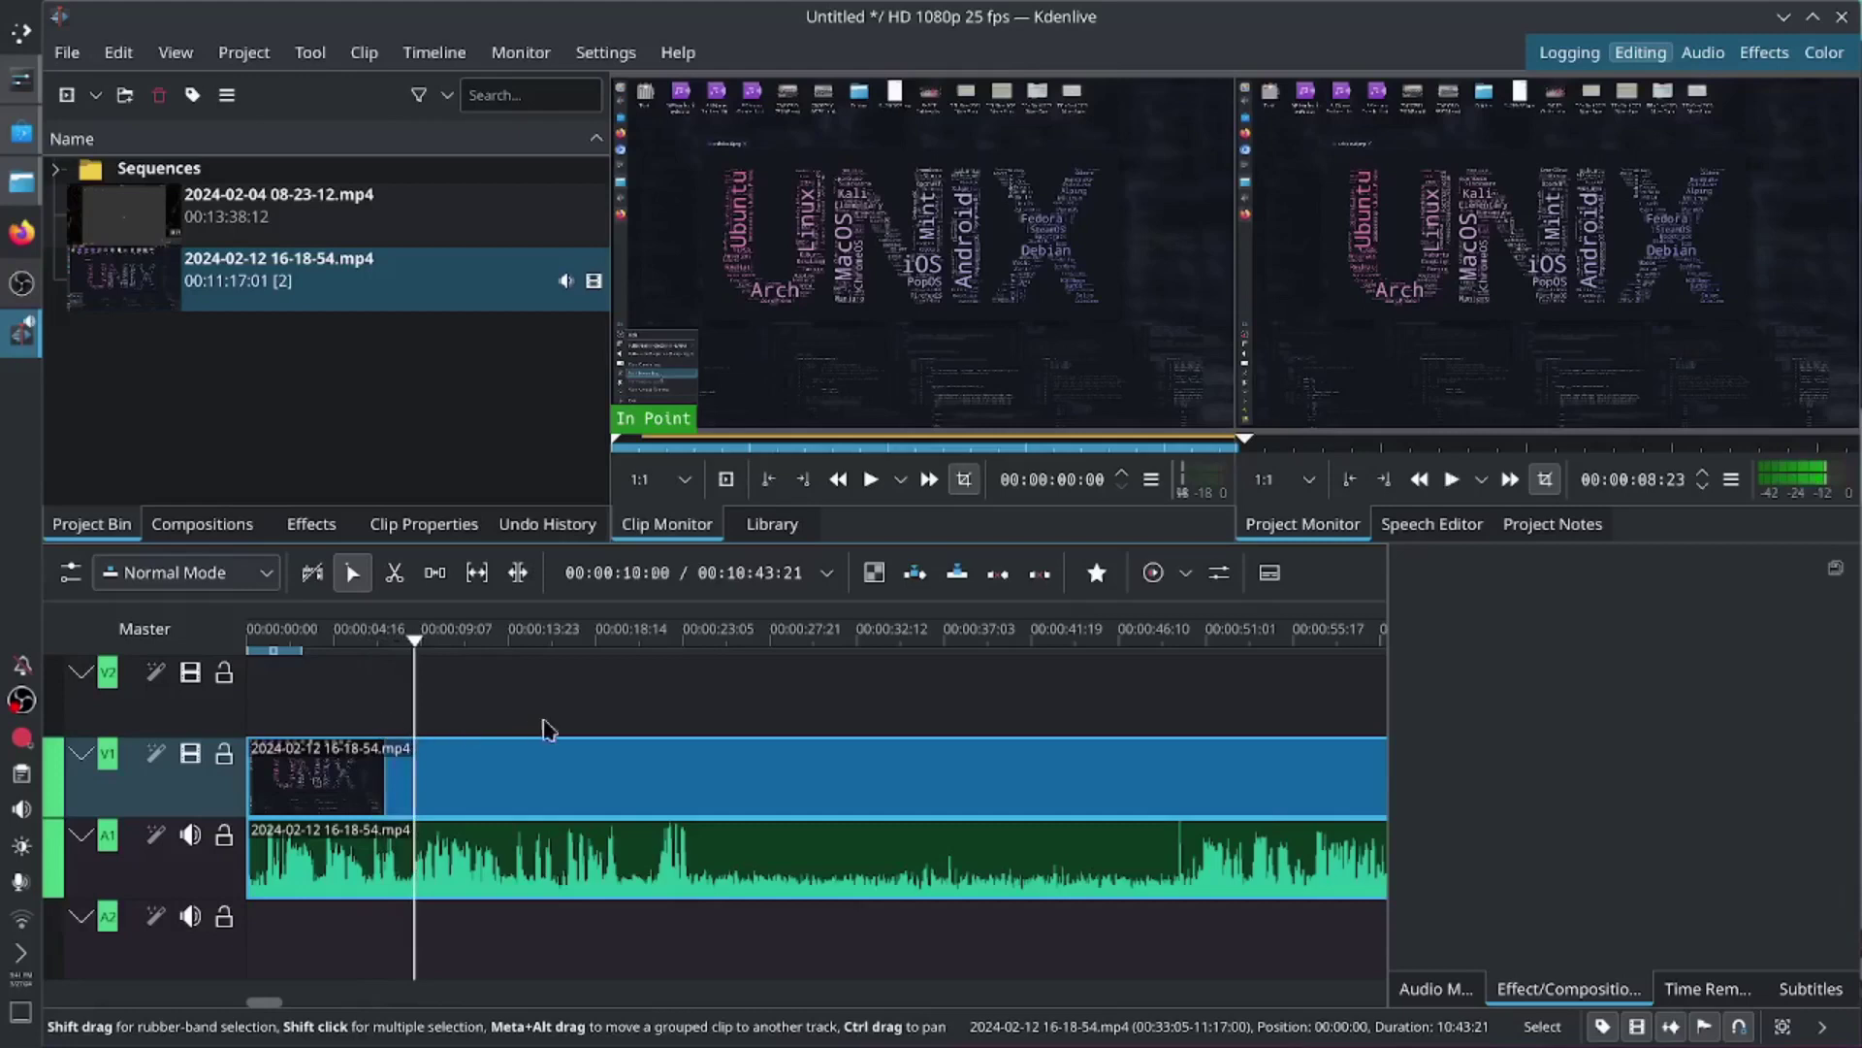
# Step: Place the playhead at 00:00:20:09 and cut the clip there
pyautogui.click(506, 691)
pyautogui.moveTo(563, 695); pyautogui.dragTo(630, 739)
pyautogui.press('space')
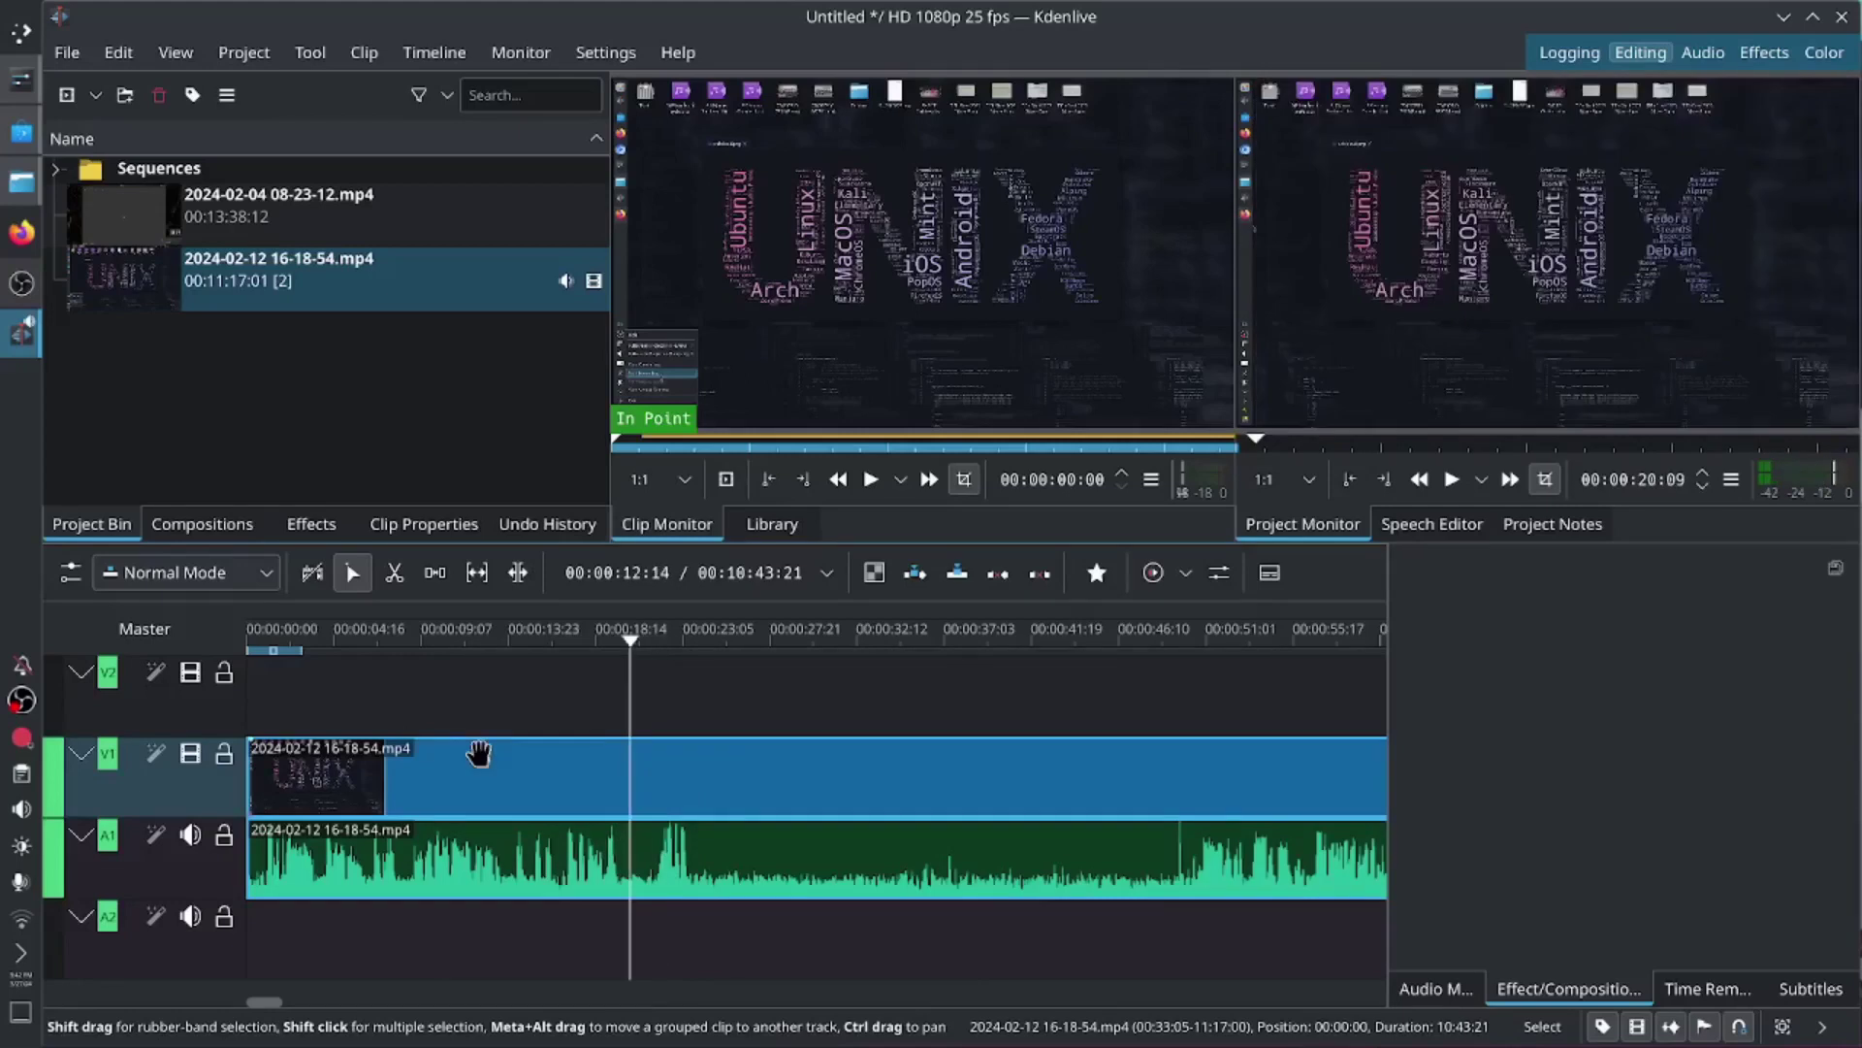
pyautogui.hotkey('shift', 'r')
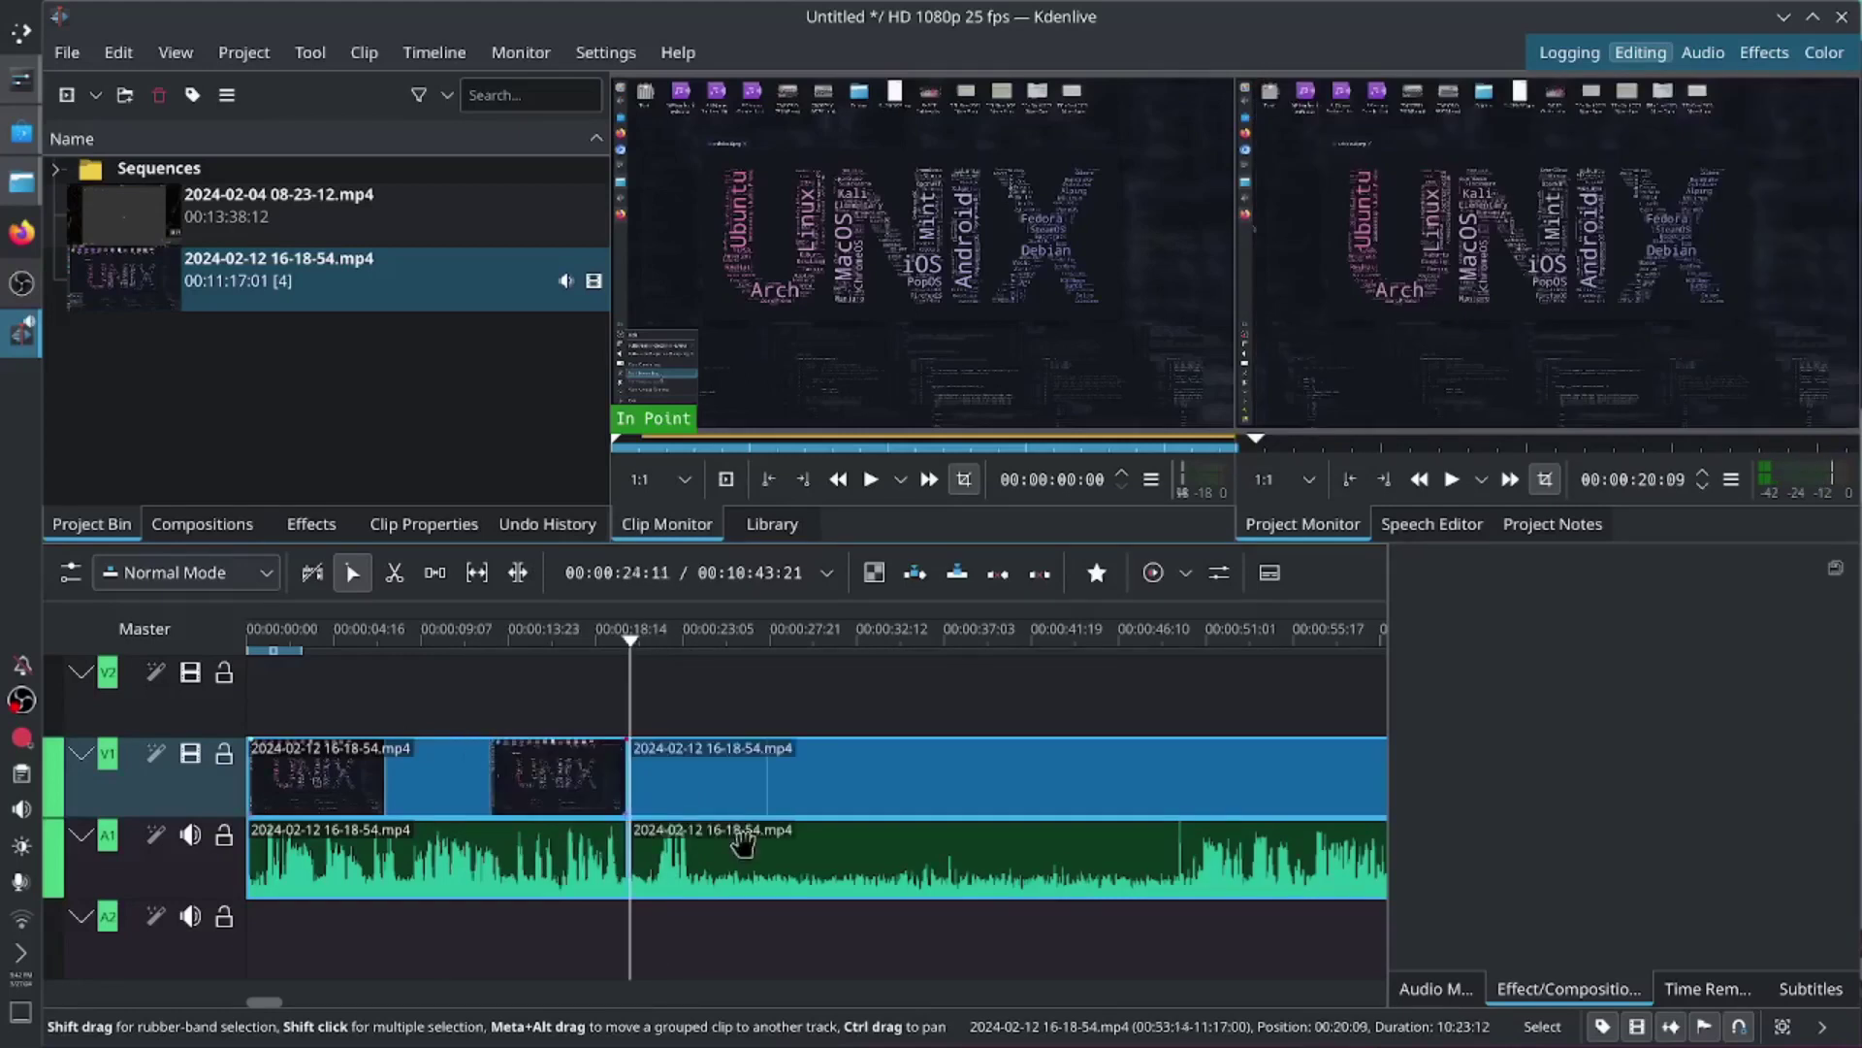
# Step: Trim about 10 seconds off the start of the second part and move it back against the first part
pyautogui.moveTo(1175, 713); pyautogui.dragTo(1191, 722)
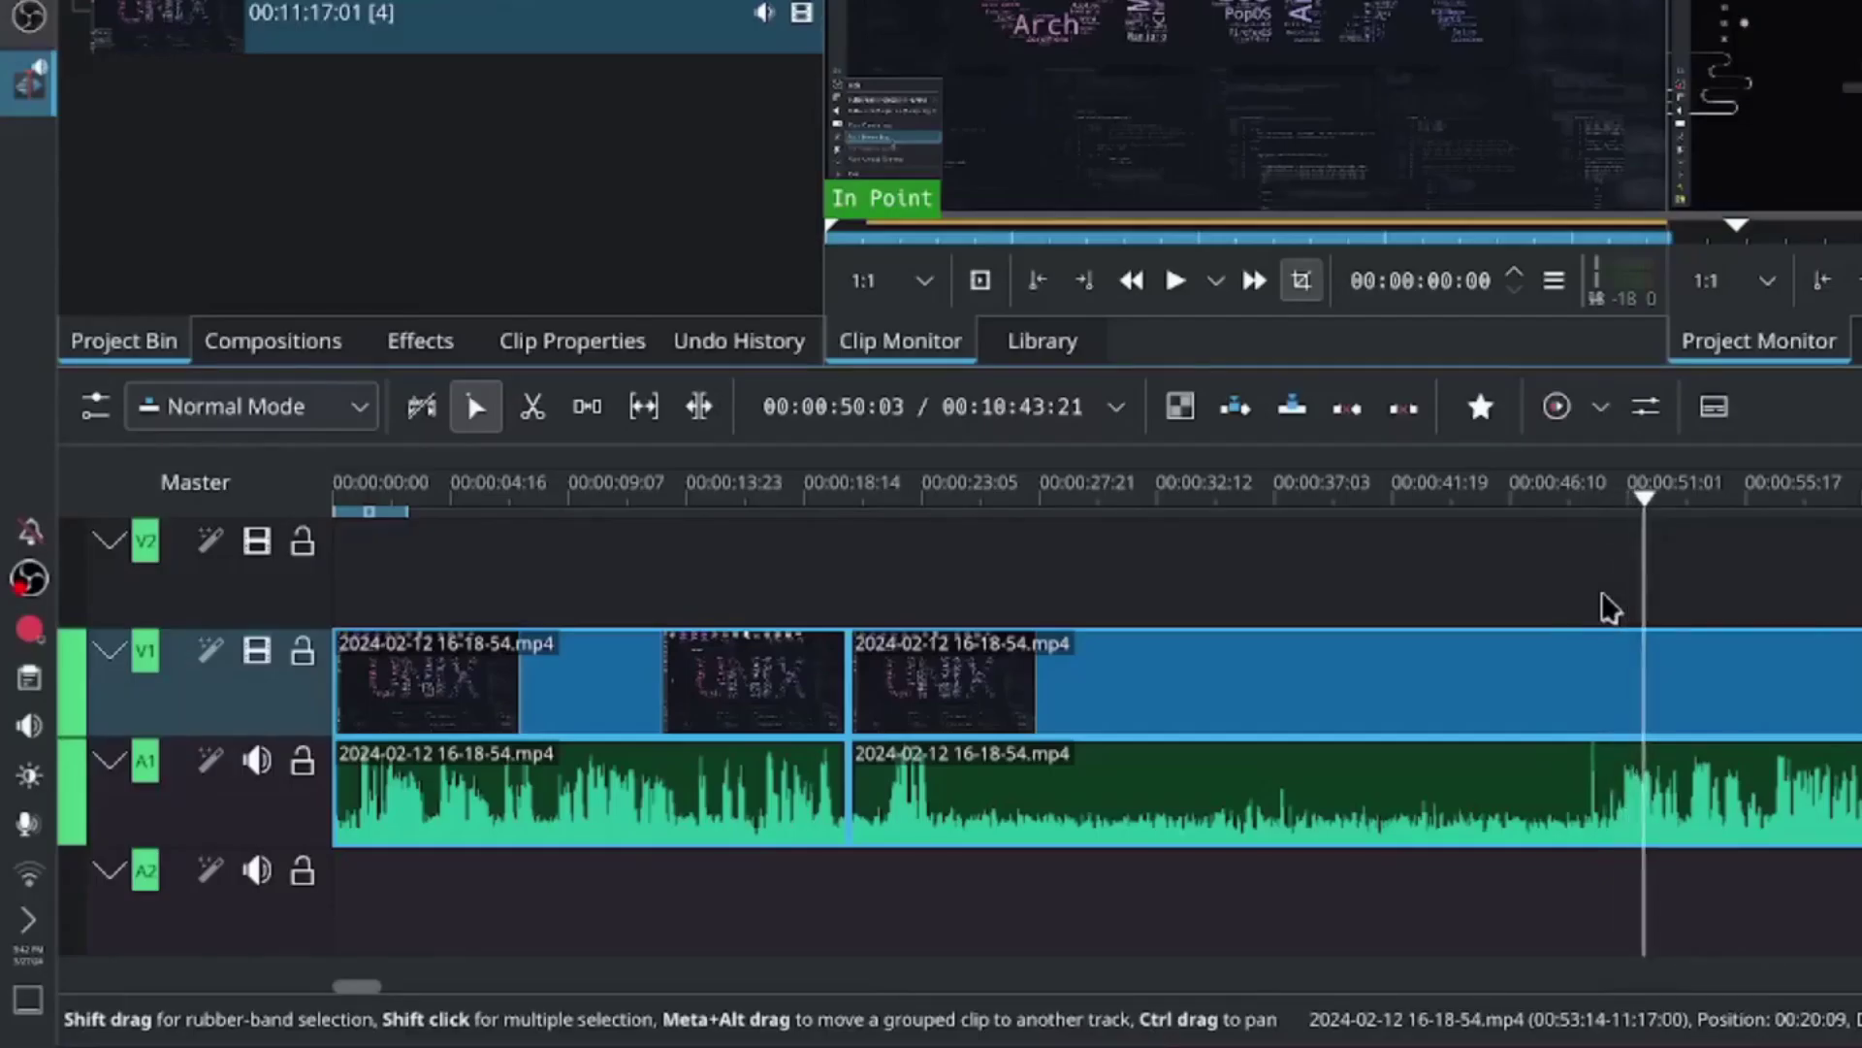
pyautogui.click(1605, 600)
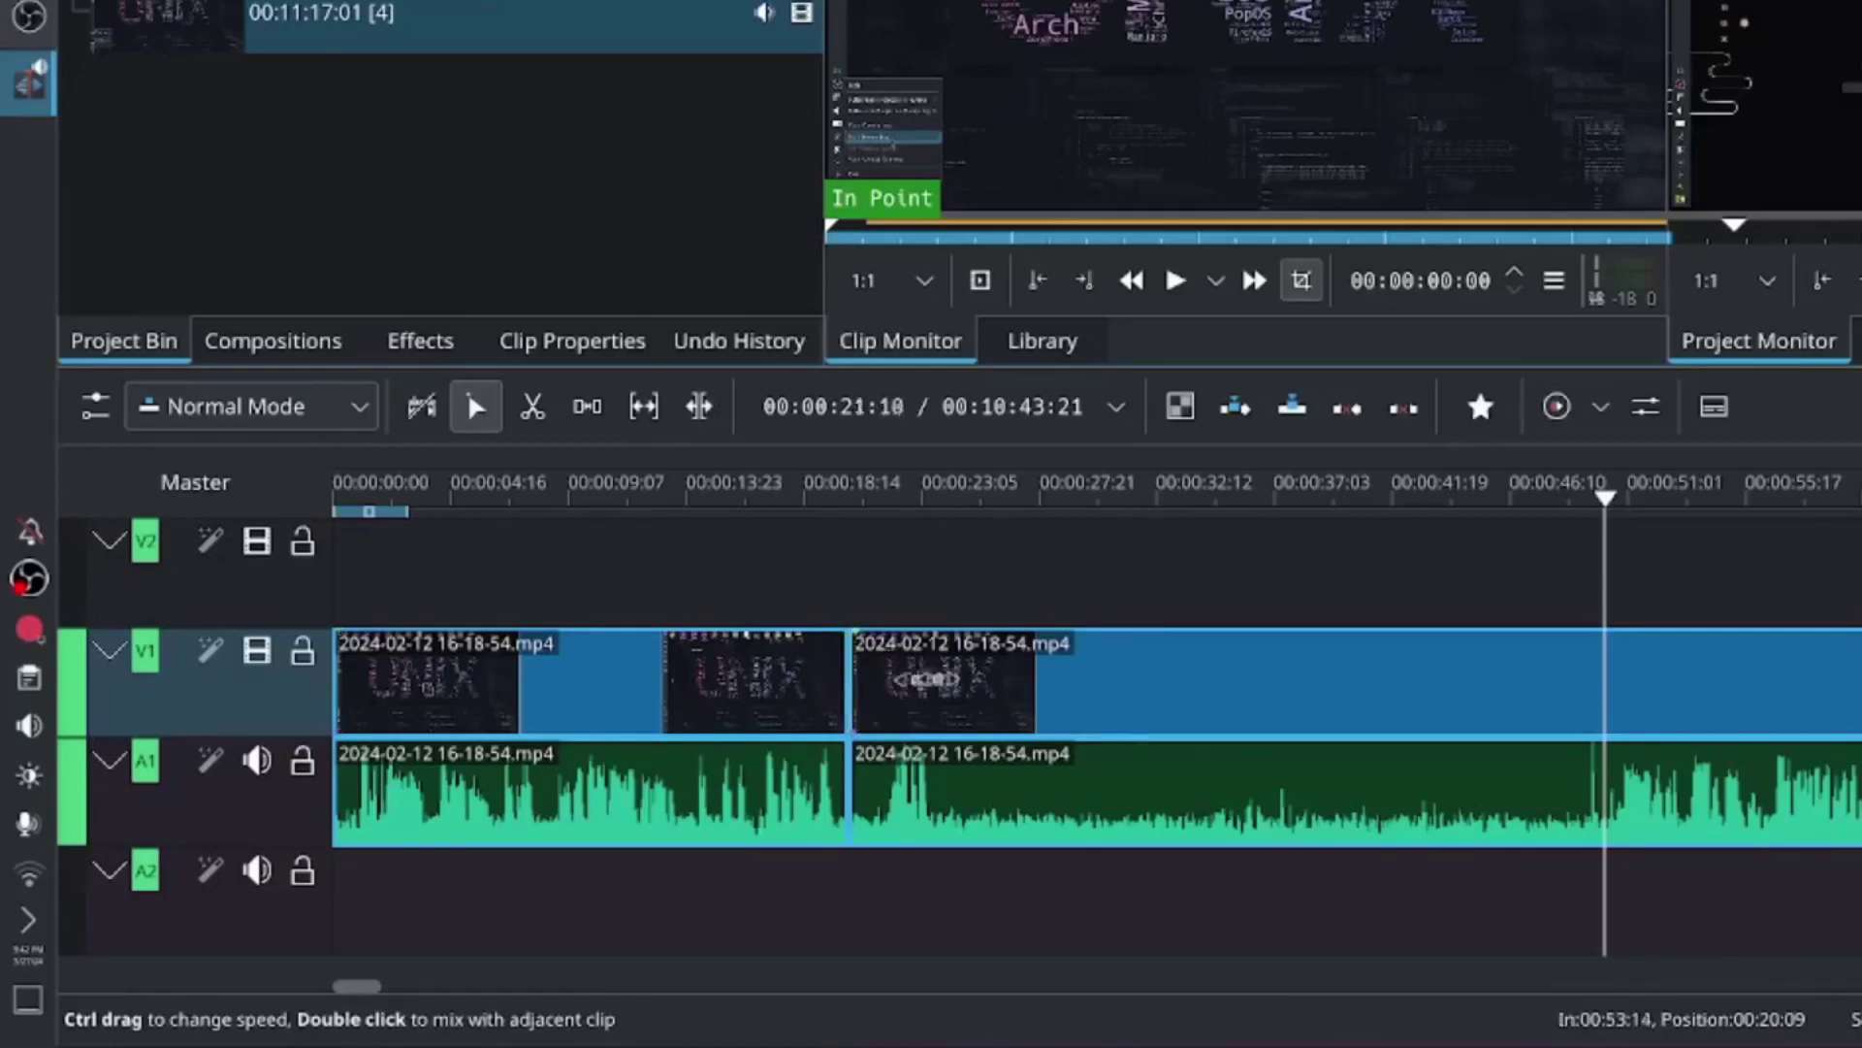
pyautogui.moveTo(851, 679); pyautogui.dragTo(1099, 679)
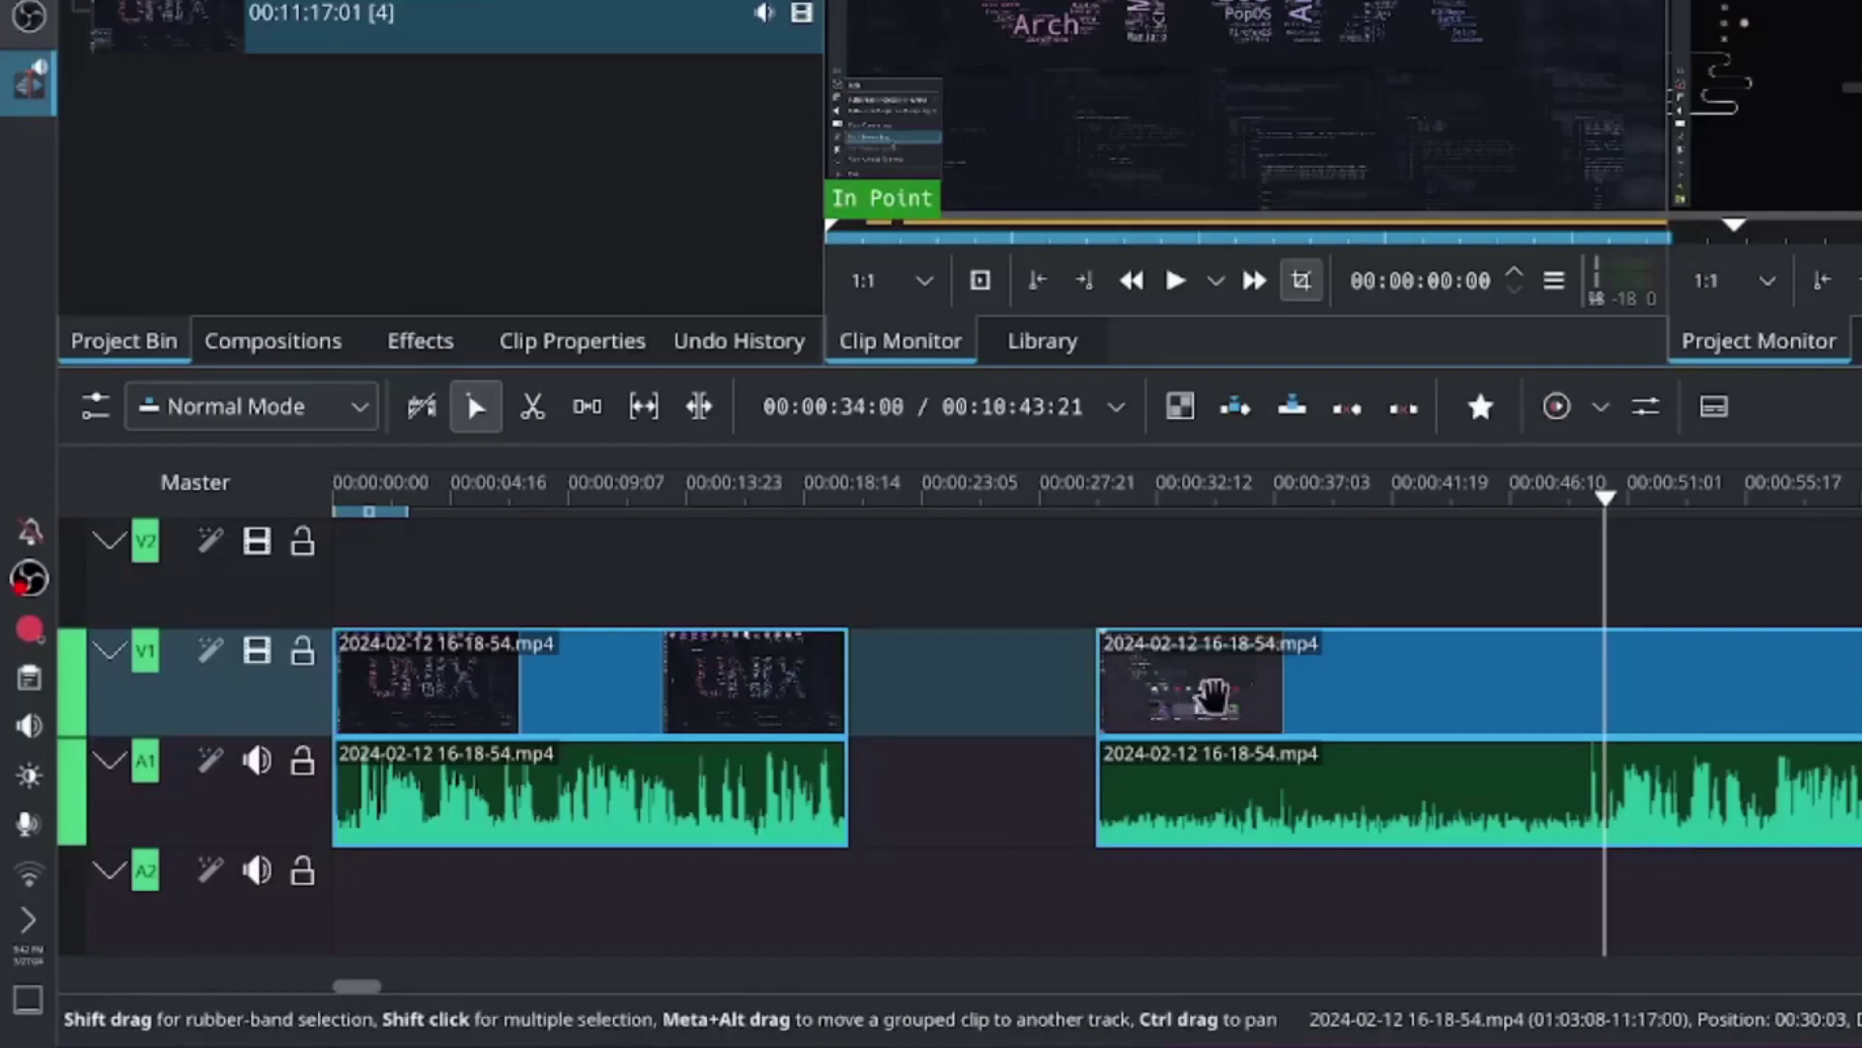
pyautogui.moveTo(1206, 698); pyautogui.dragTo(960, 694)
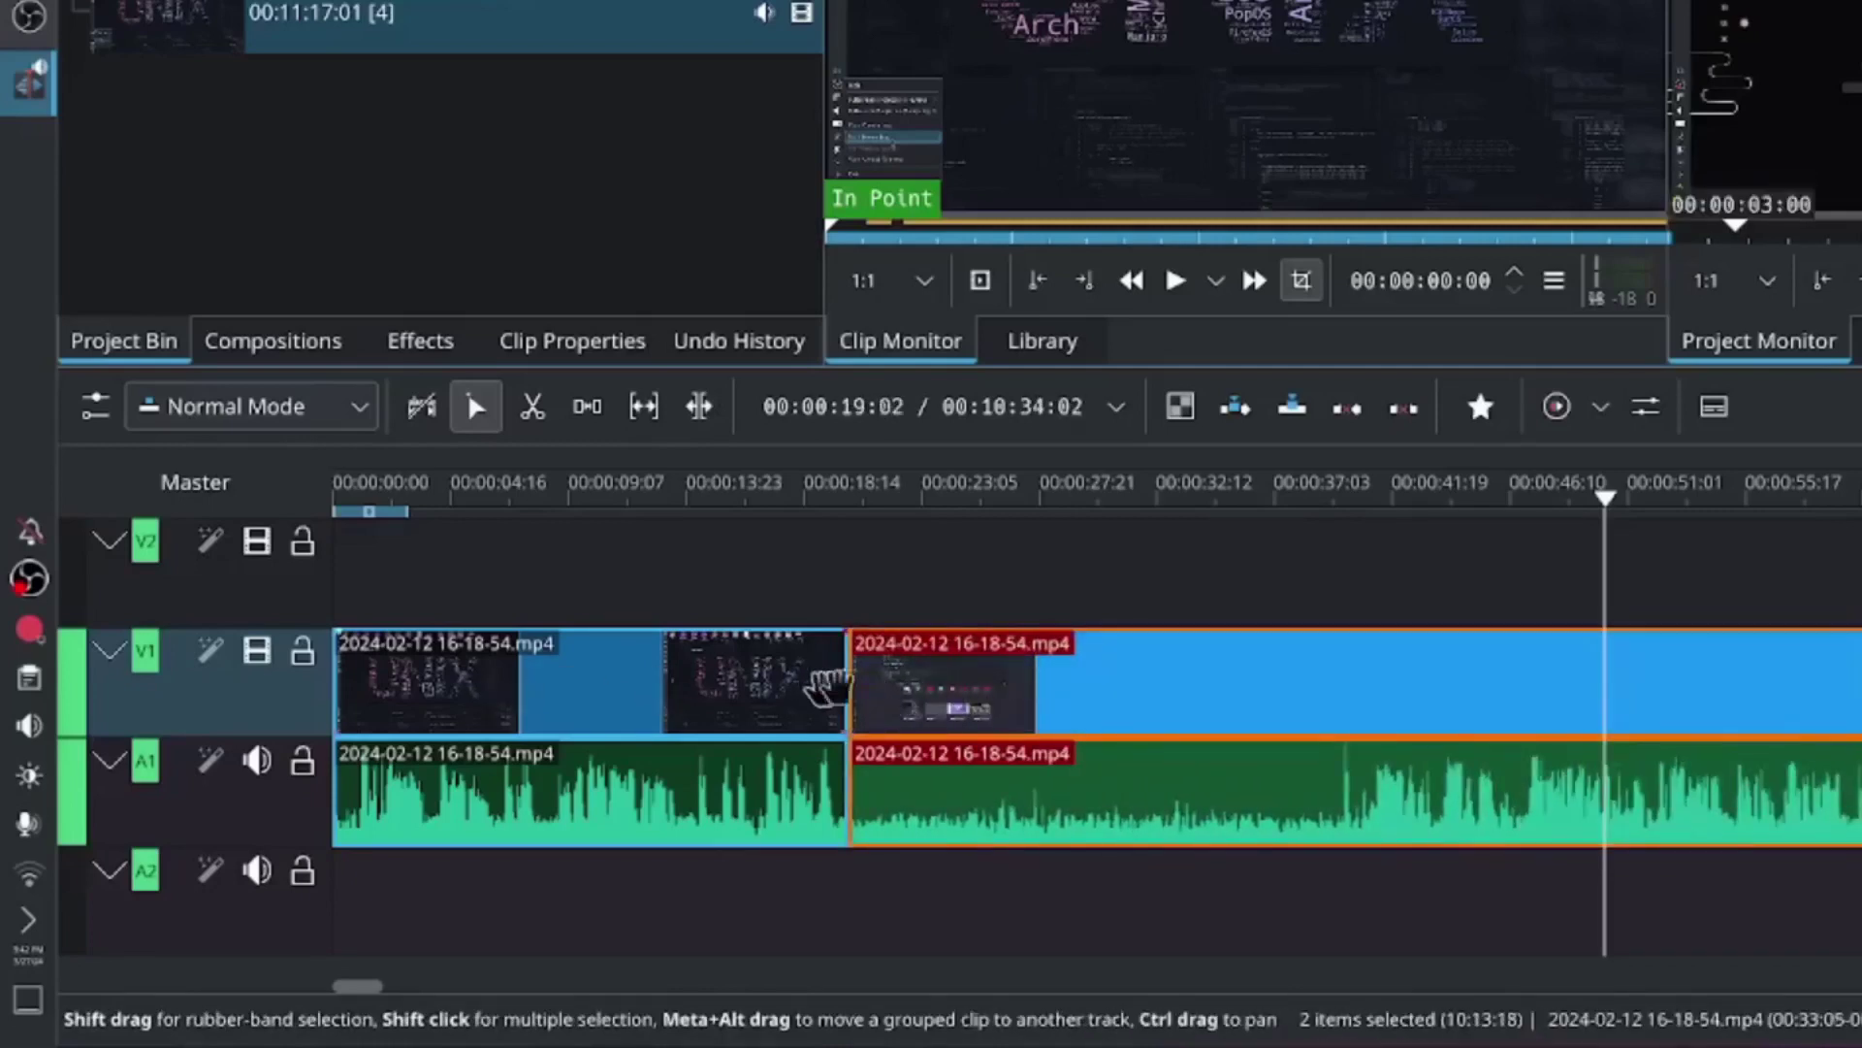
# Step: Trim a further 00:00:19:14 or so off the second part's start and close the gap to the first part
pyautogui.click(922, 619)
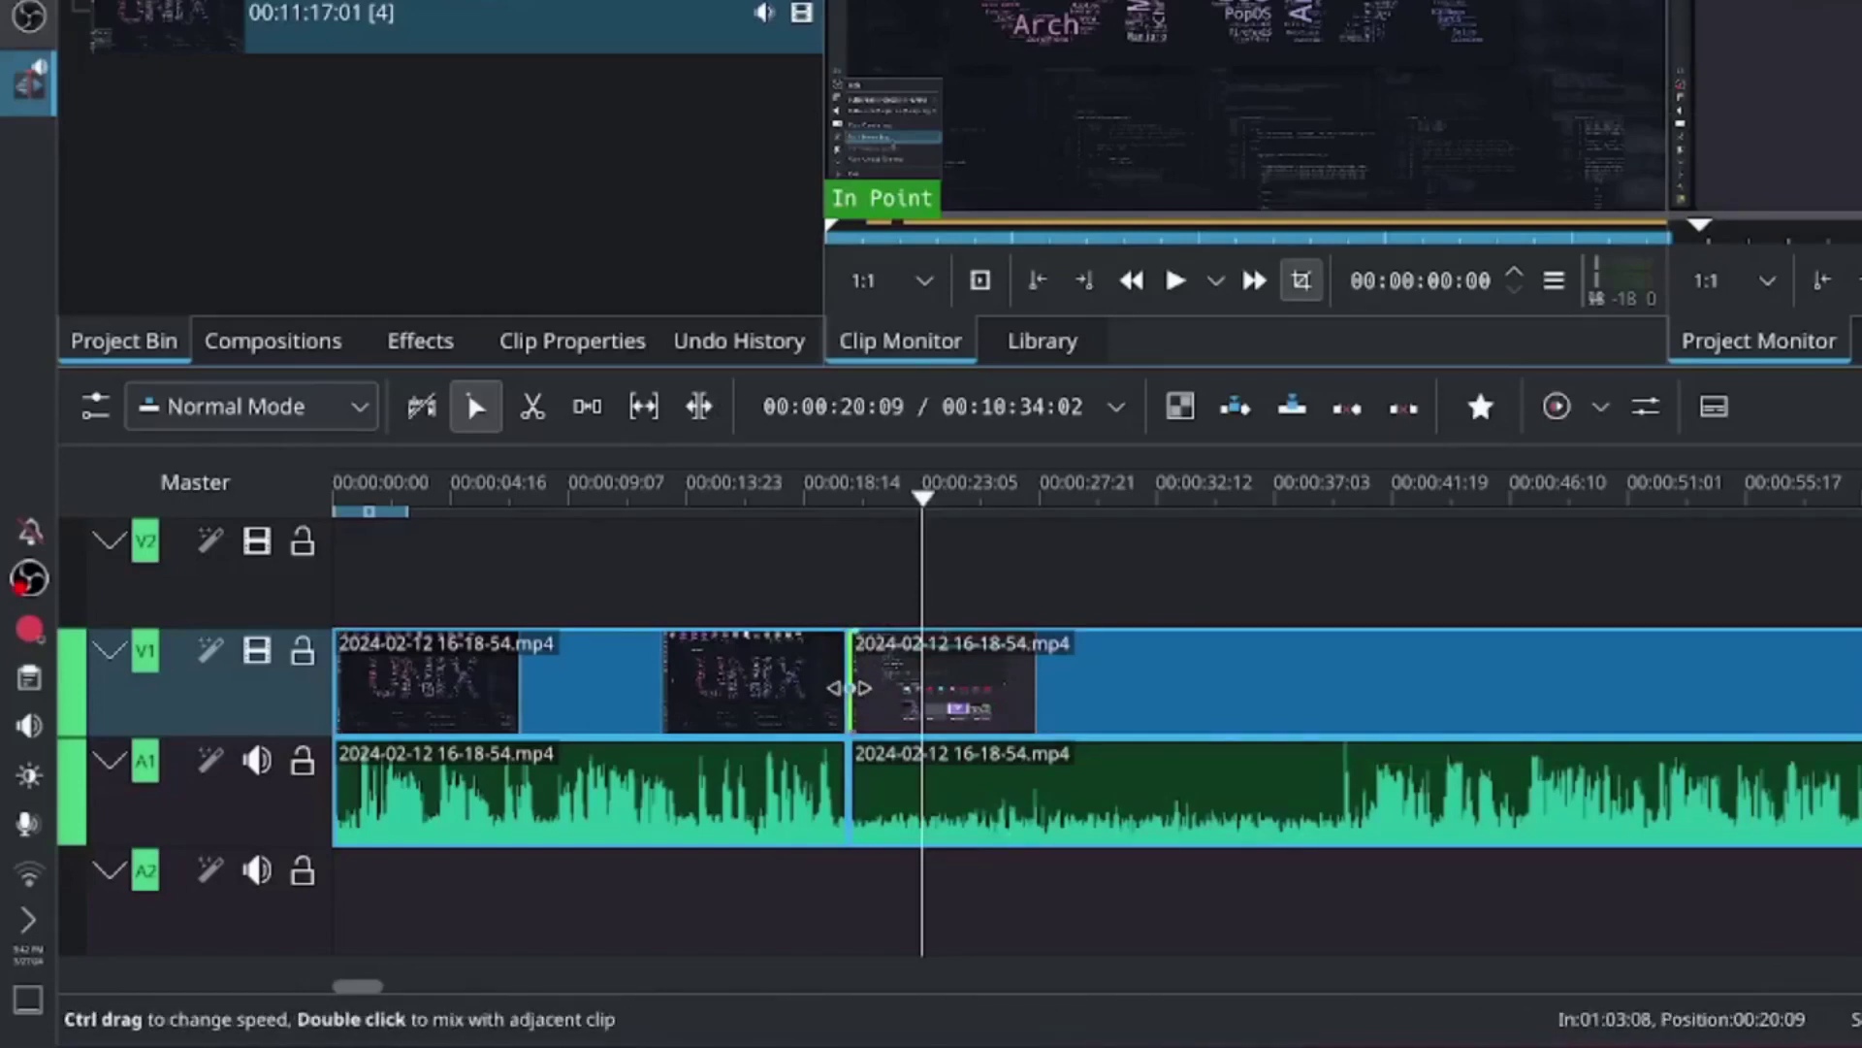
pyautogui.moveTo(849, 687); pyautogui.dragTo(1349, 743)
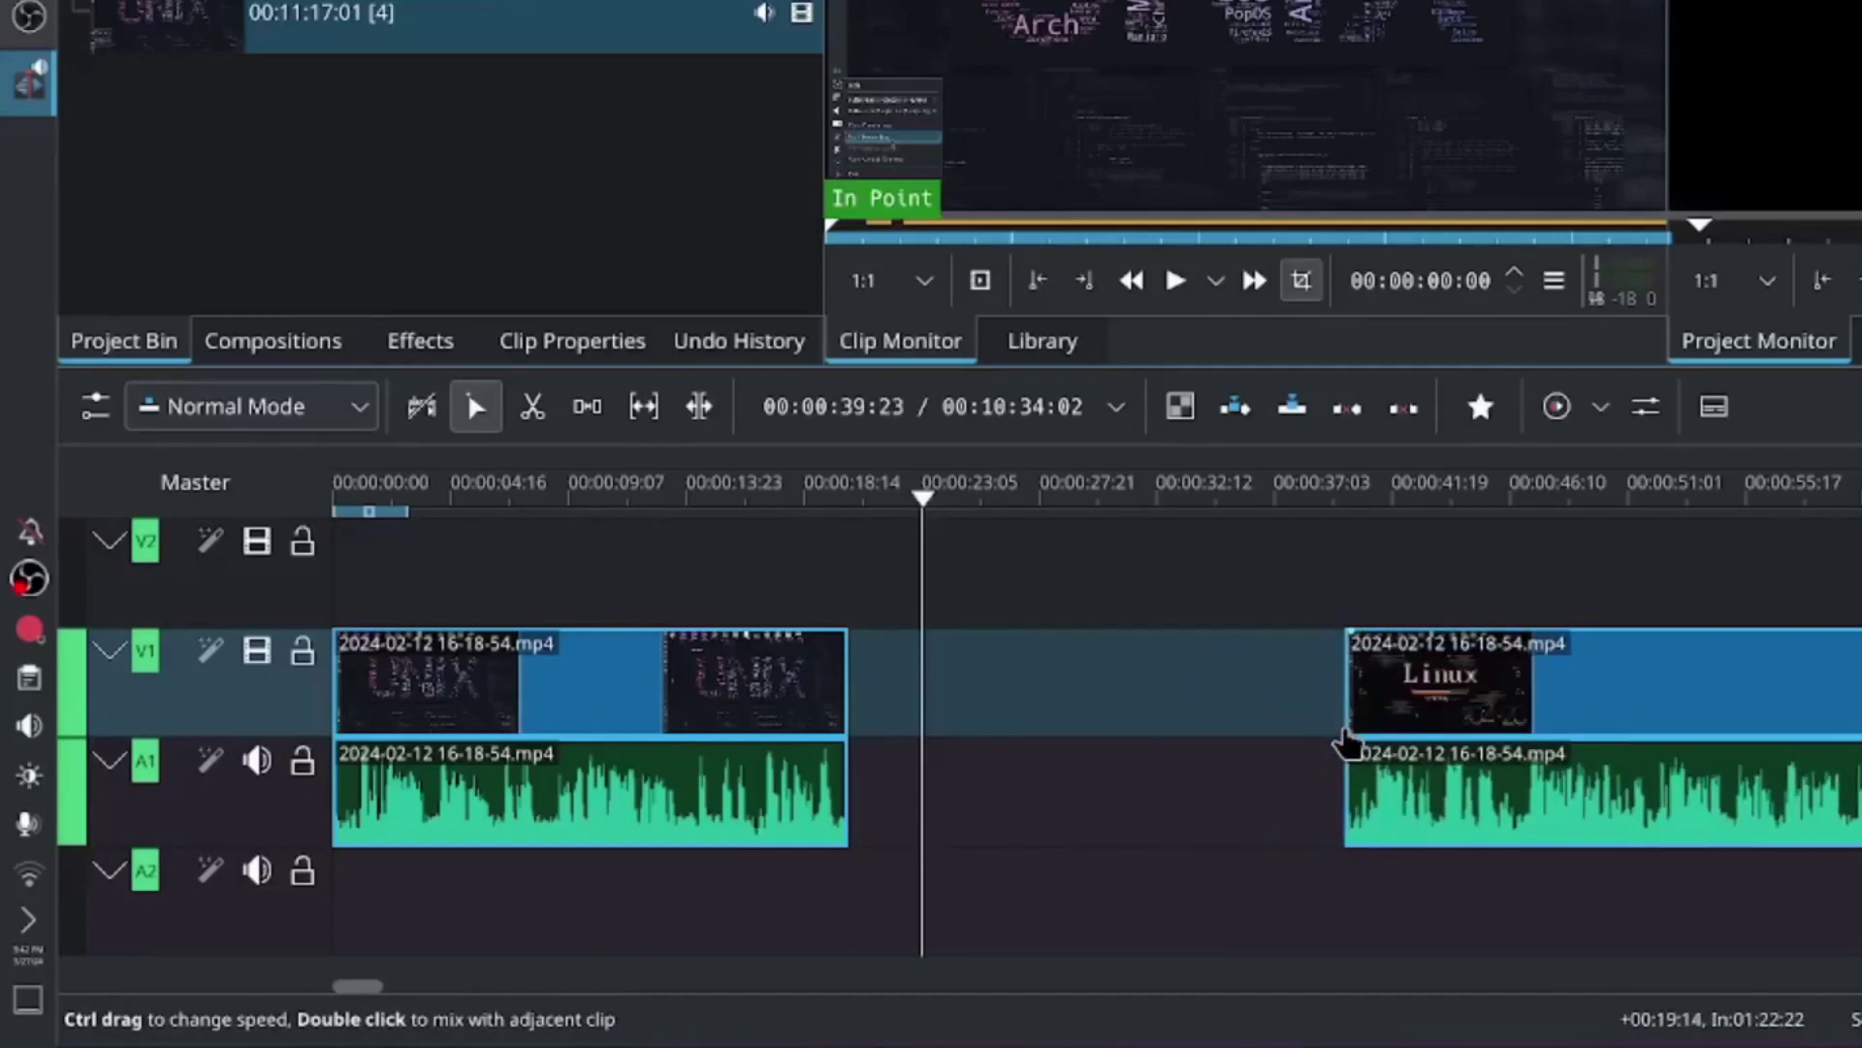
pyautogui.moveTo(1494, 694); pyautogui.dragTo(999, 690)
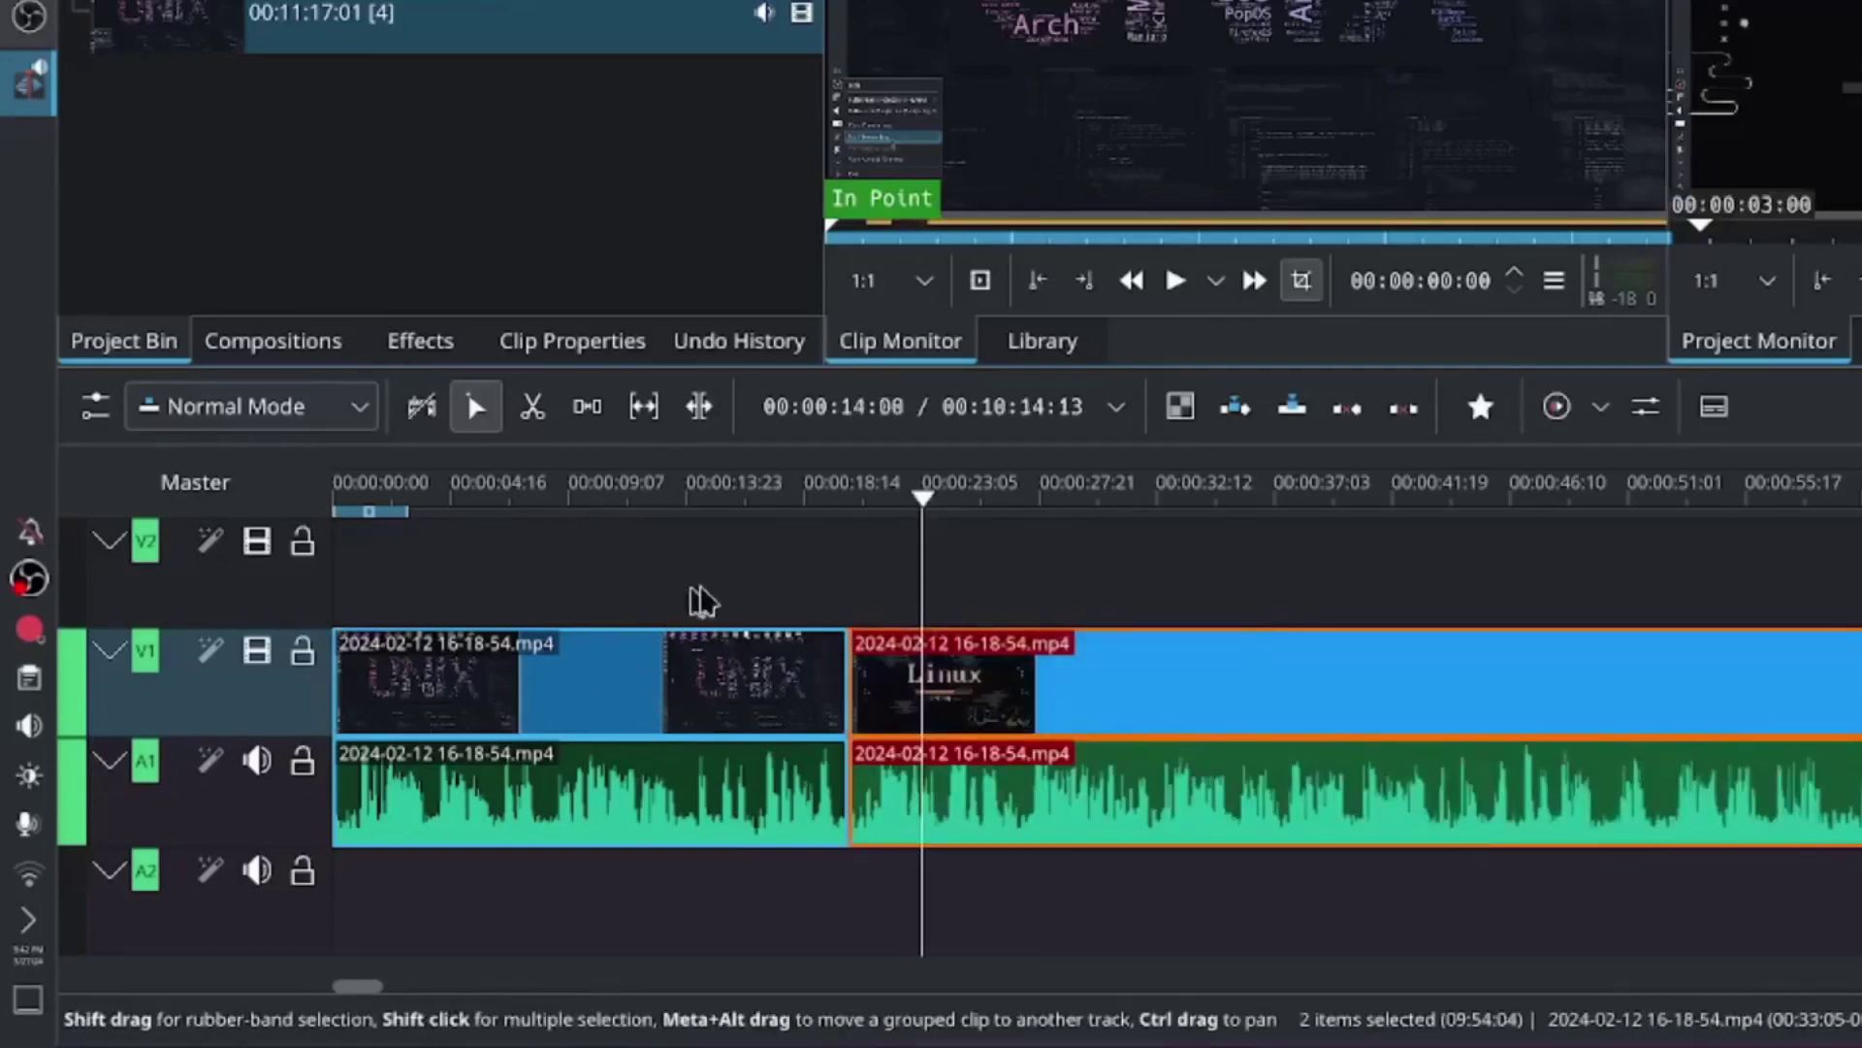
# Step: Play across the cut and trim about 6.5 seconds more off the second part's start, keeping it against the first part
pyautogui.click(781, 586)
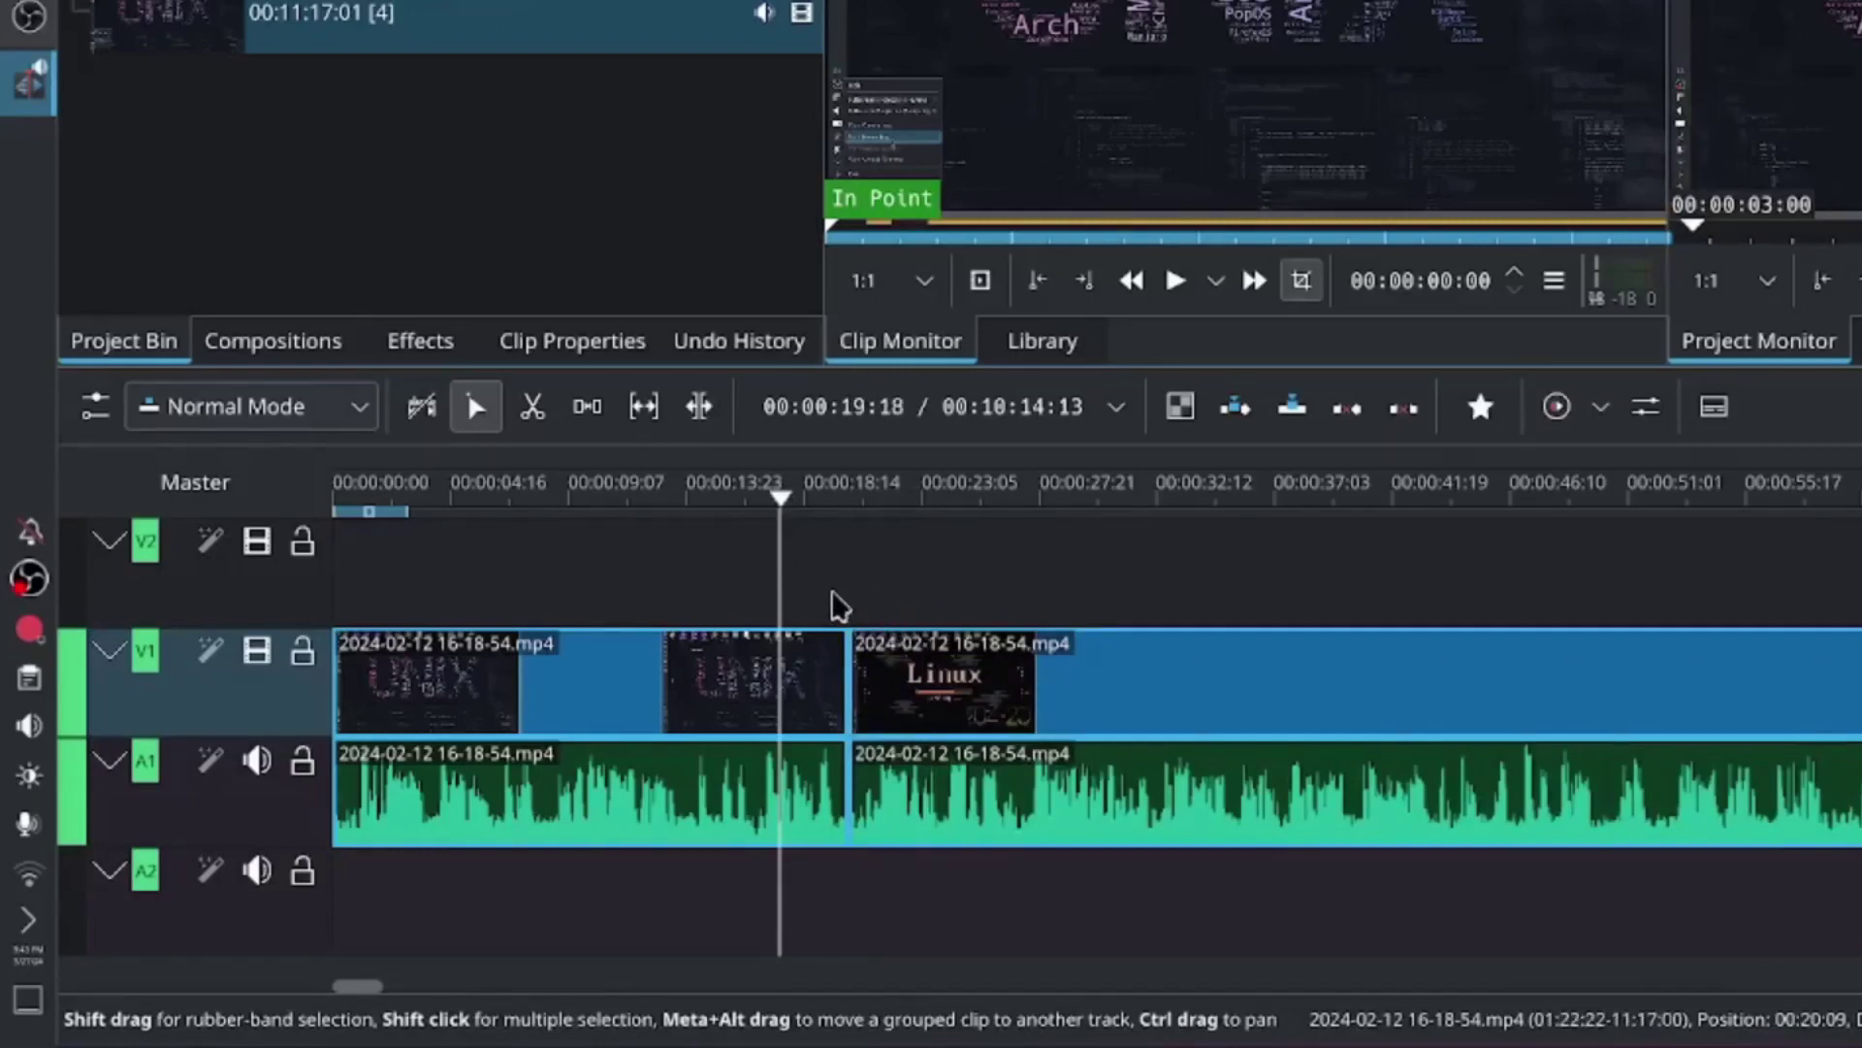
pyautogui.press('space')
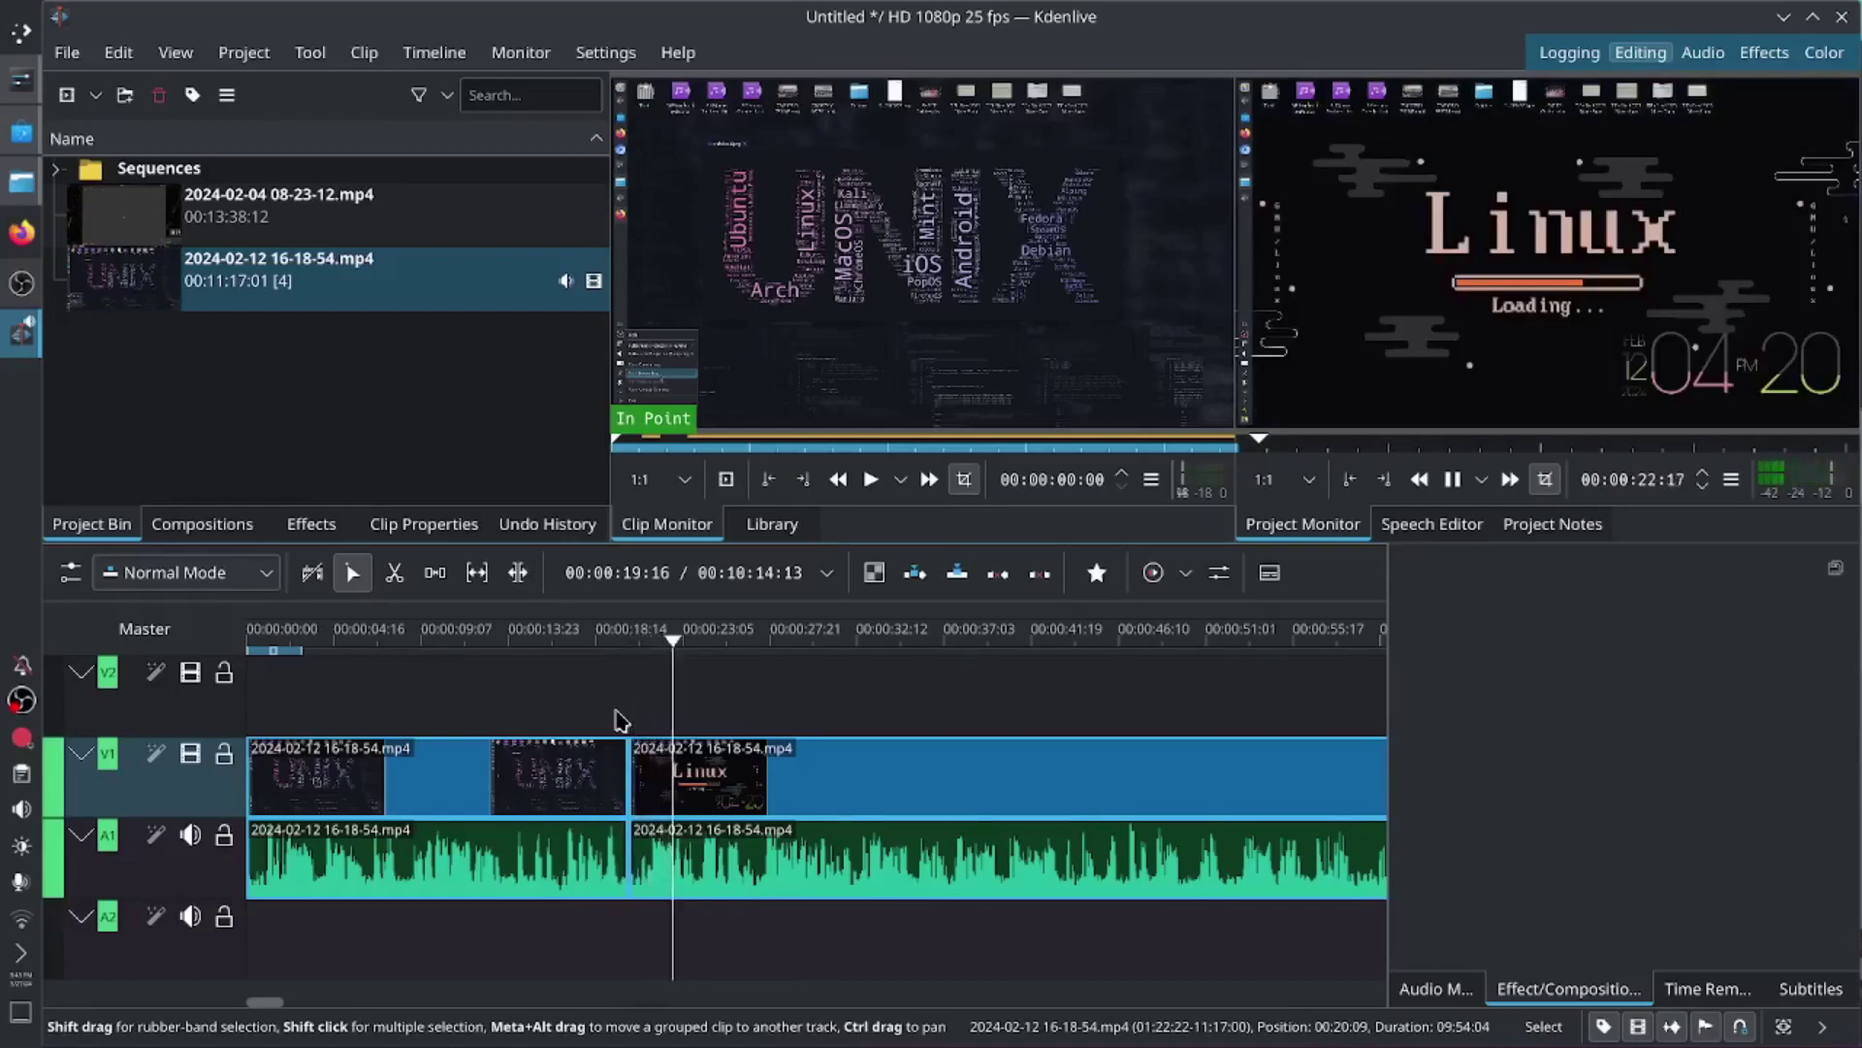
pyautogui.click(718, 785)
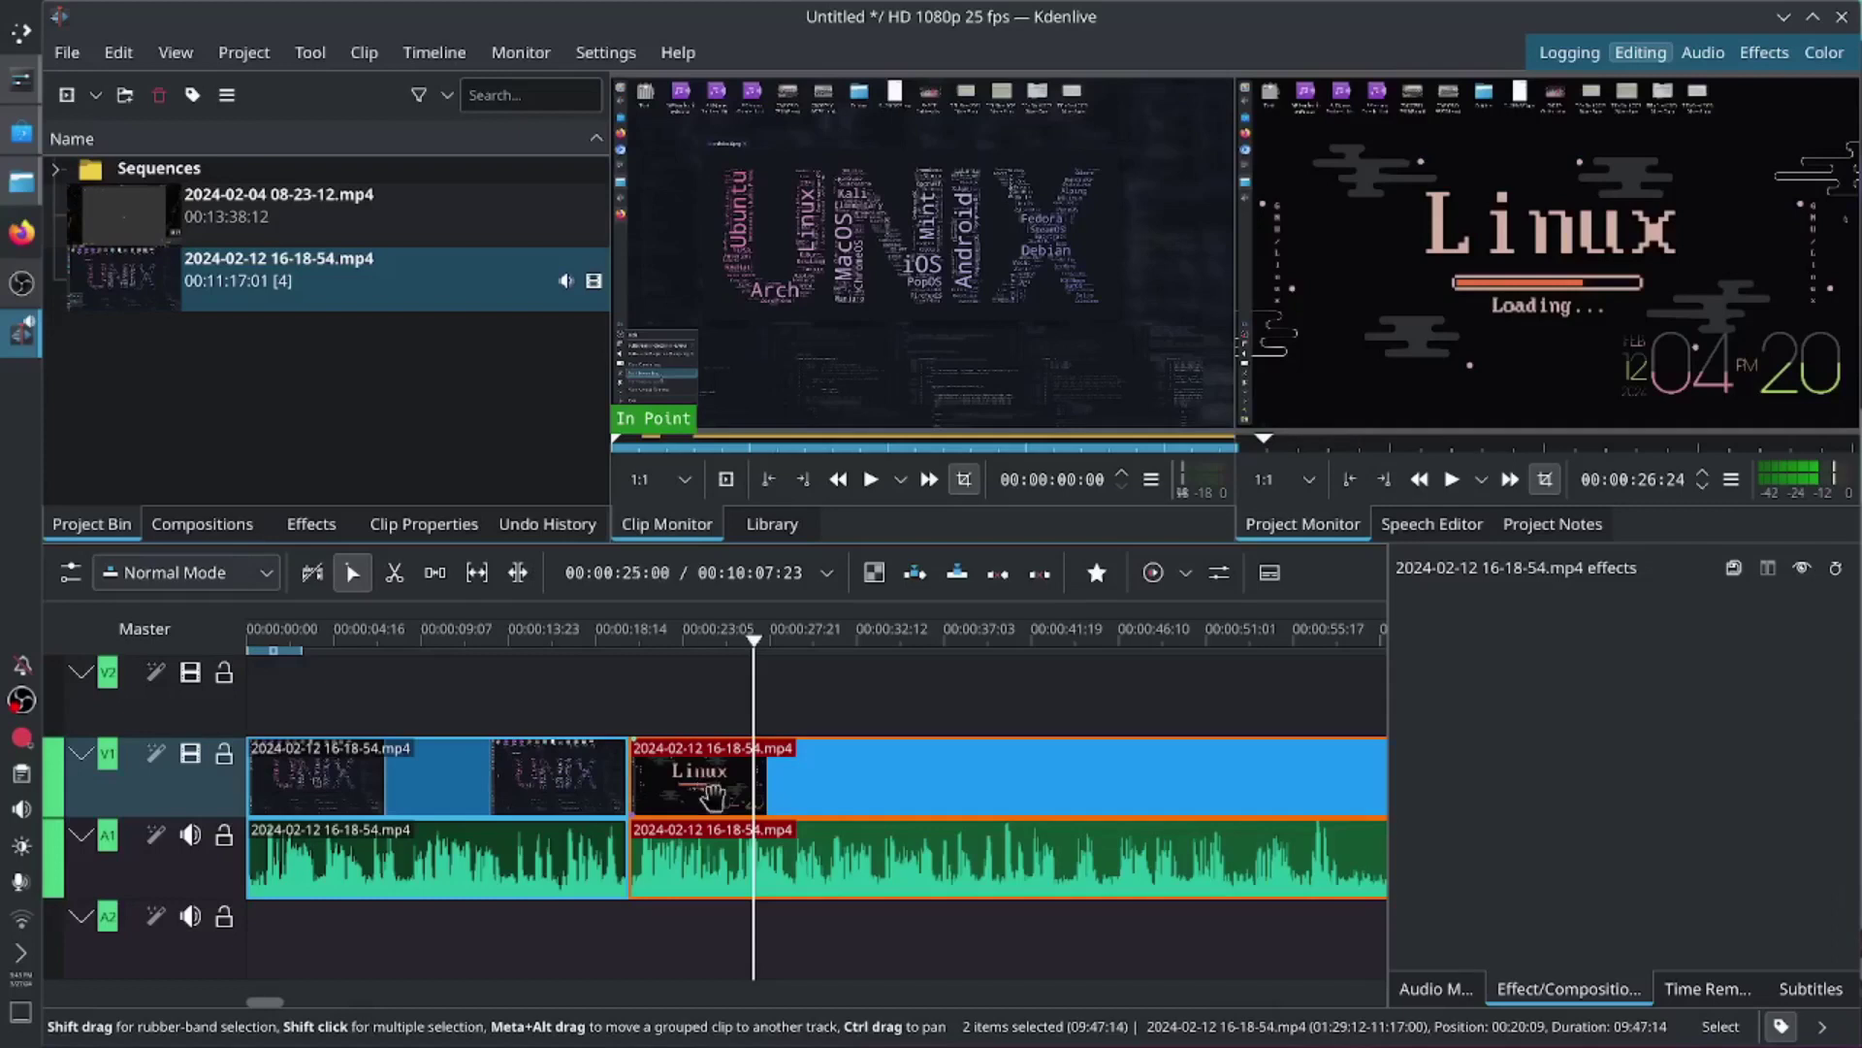
# Step: Move the second part up to V2 so it starts at 00:00:19:08, and add a Wipe composition over the overlap
pyautogui.moveTo(713, 796); pyautogui.dragTo(694, 716)
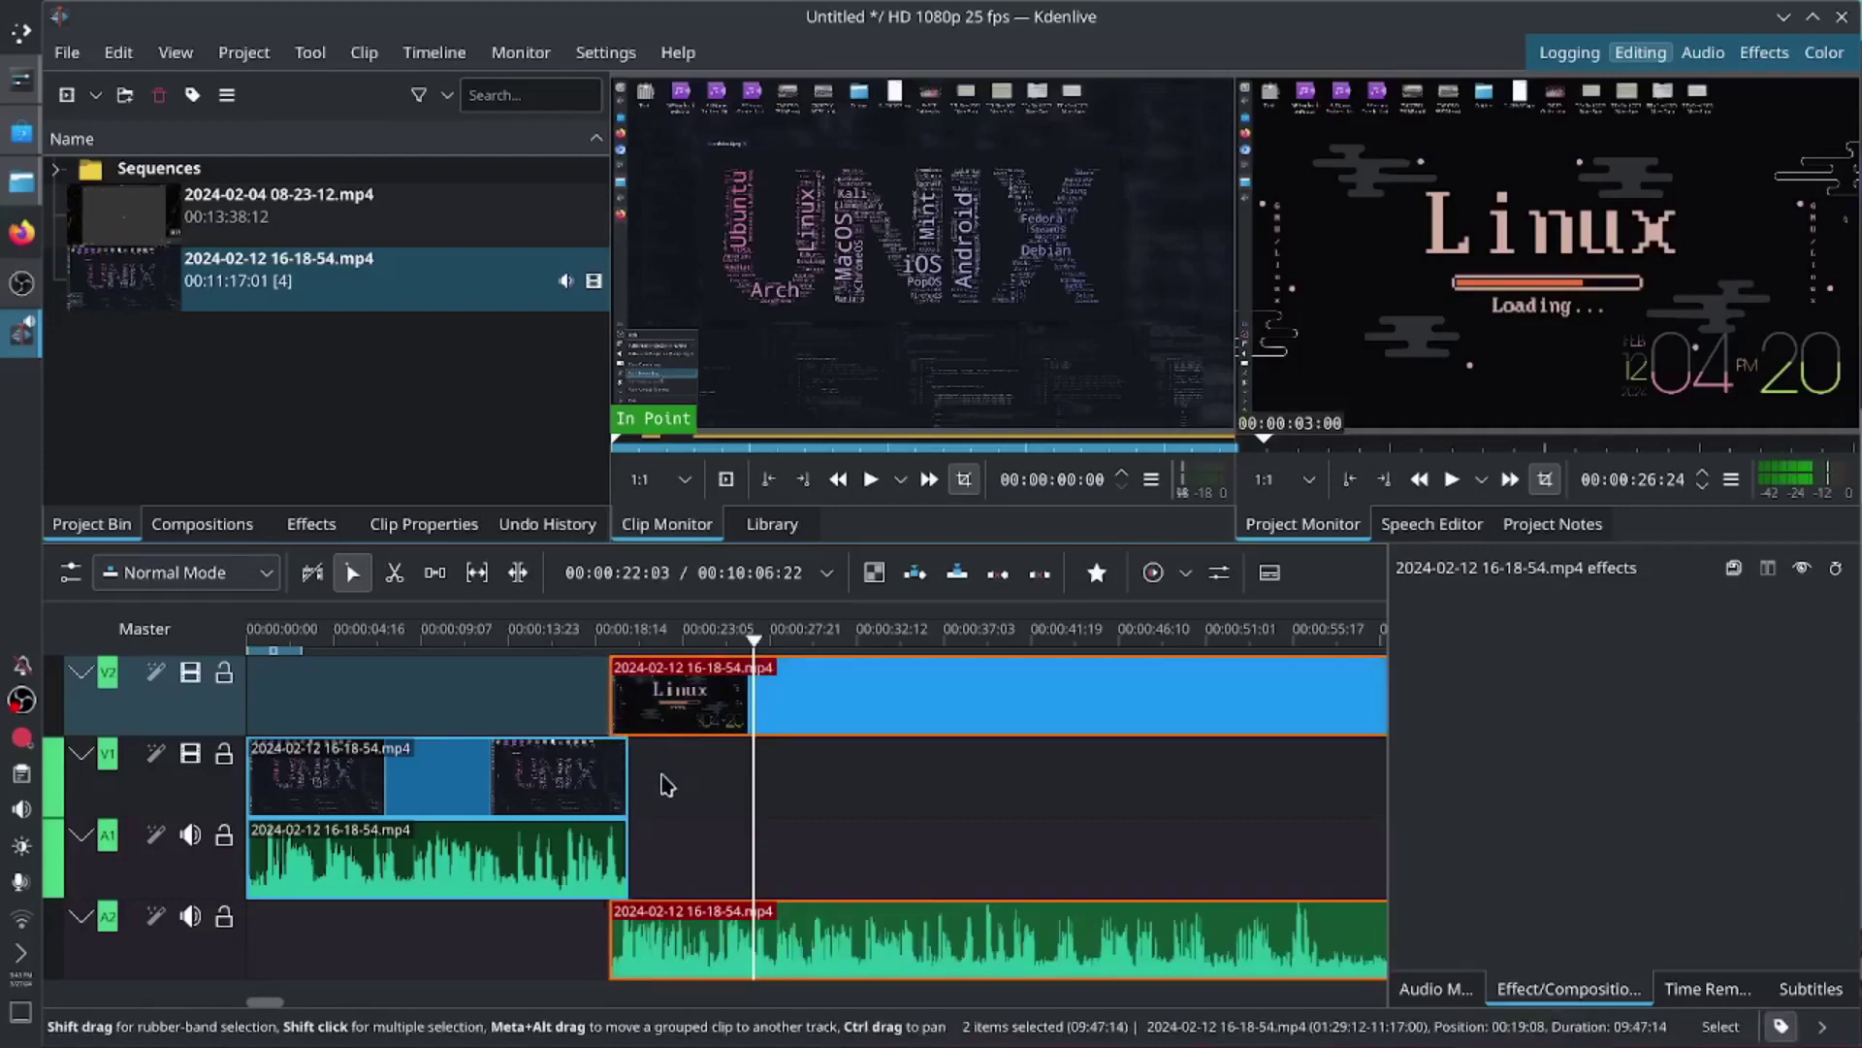
pyautogui.scroll(4, 654, 783)
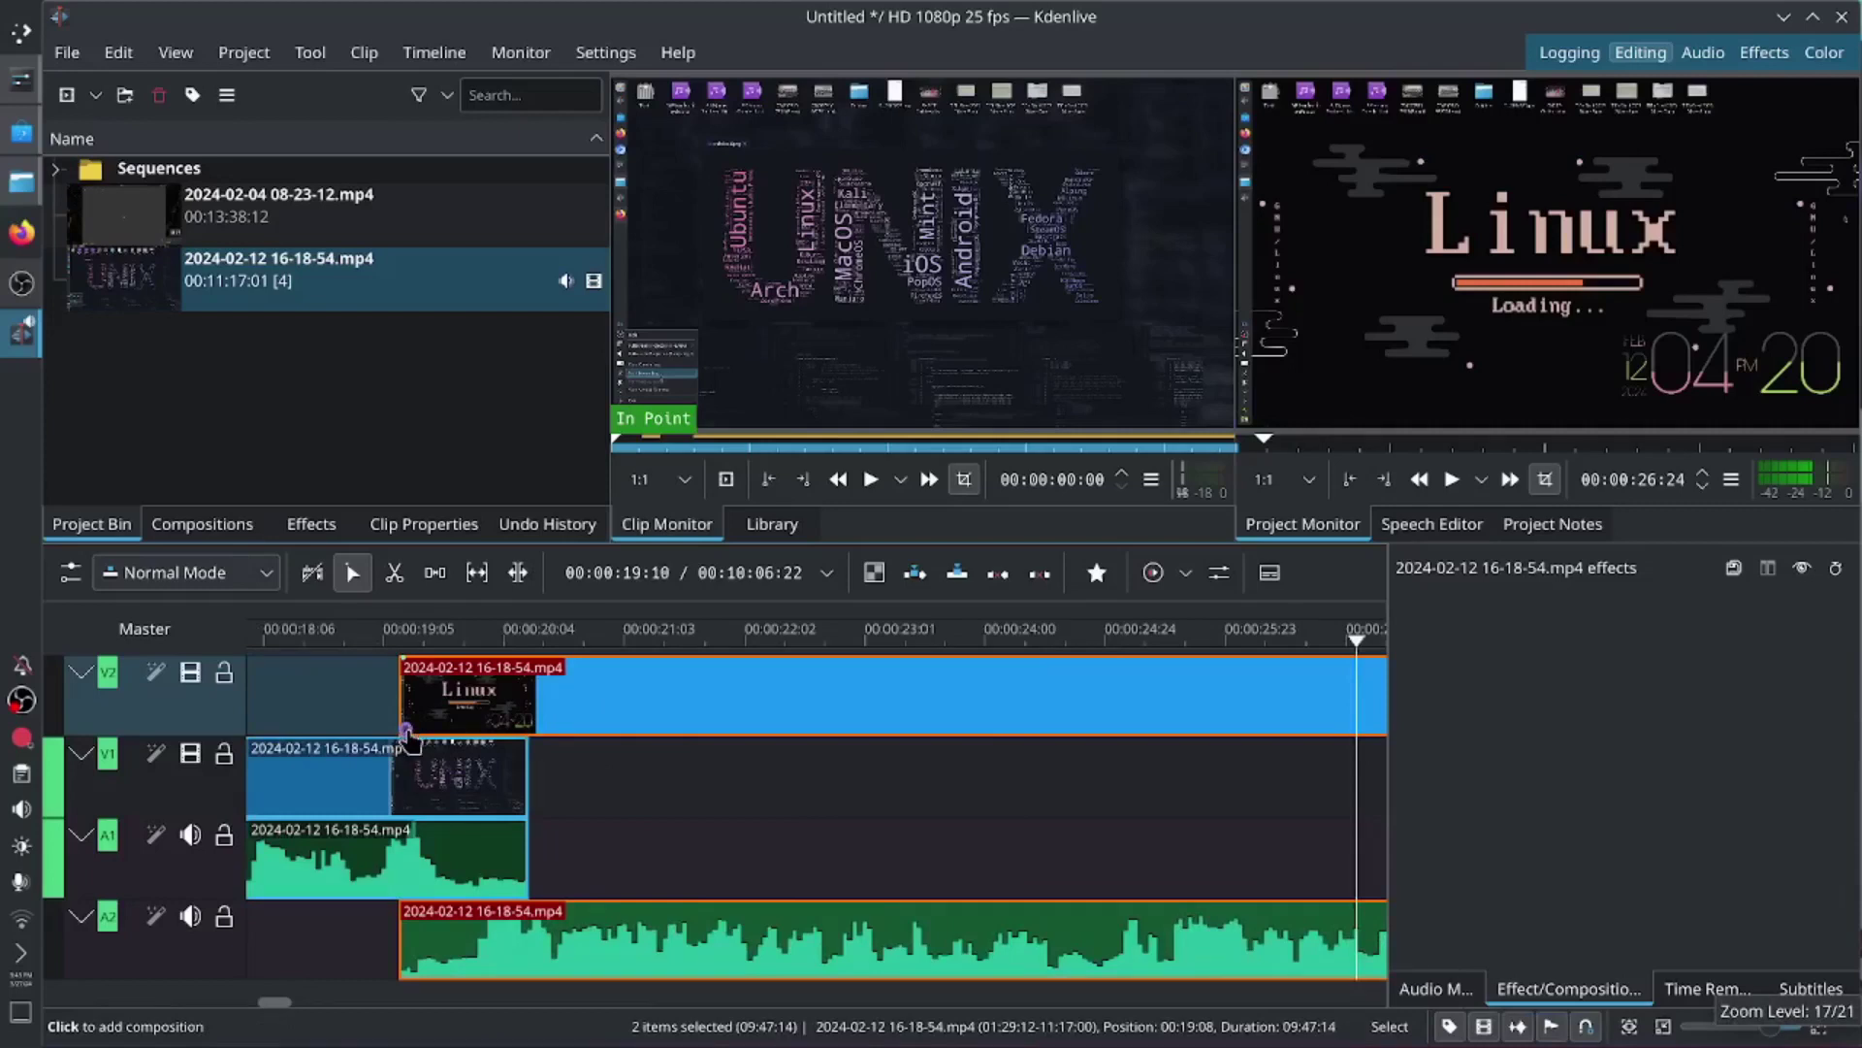
pyautogui.click(407, 729)
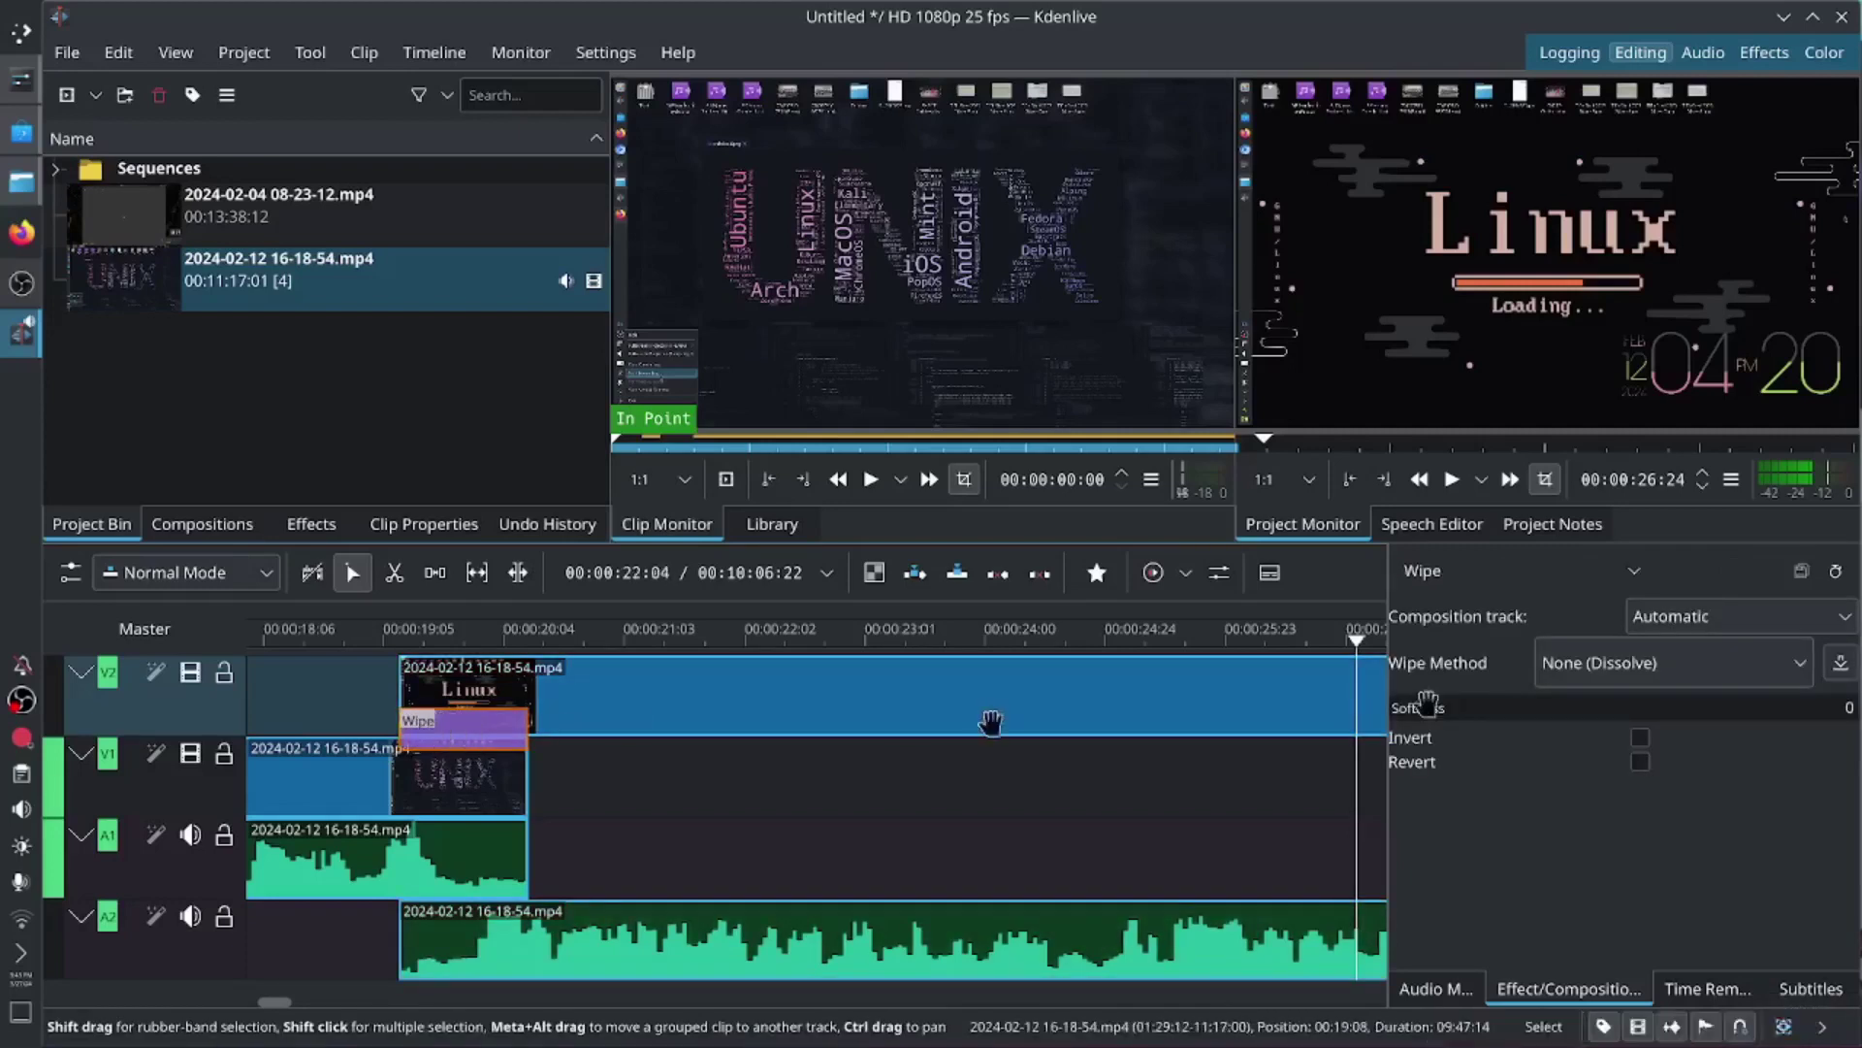
# Step: Set the Wipe composition's track to V1 and its wipe method to Cloud
pyautogui.click(1810, 628)
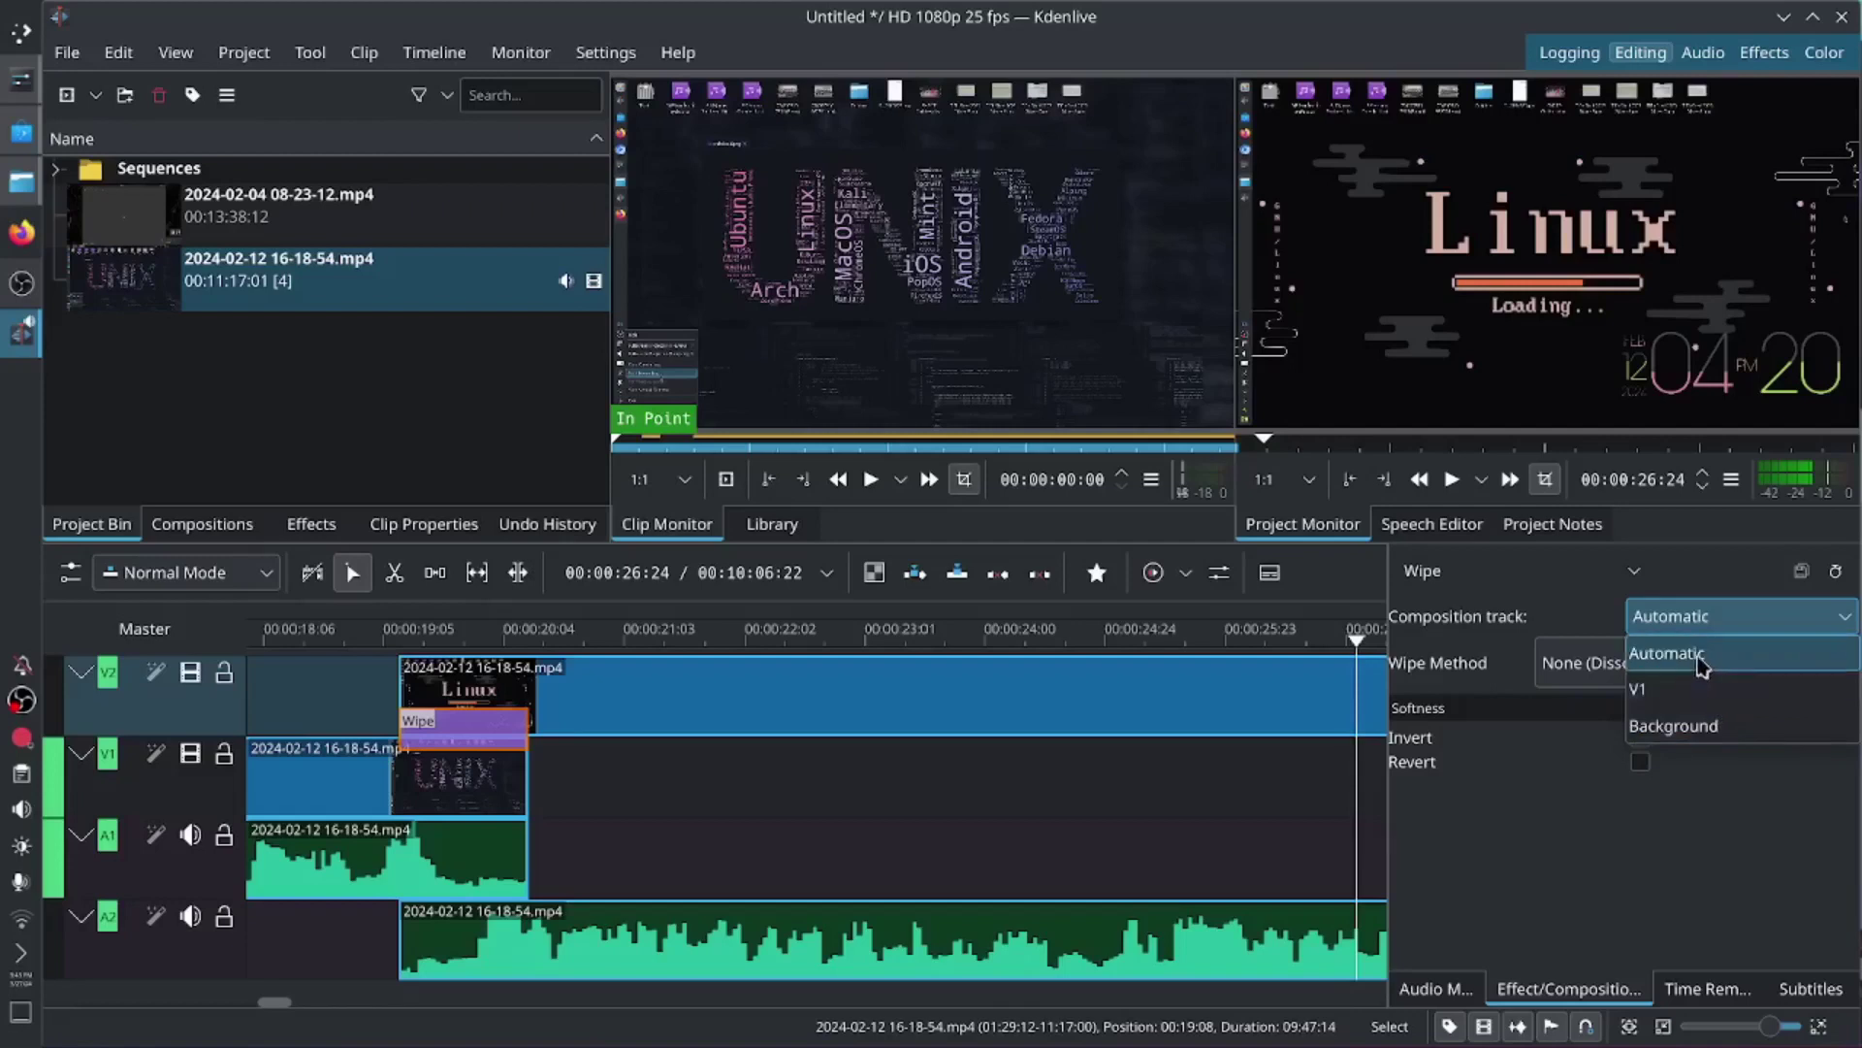
pyautogui.click(1696, 707)
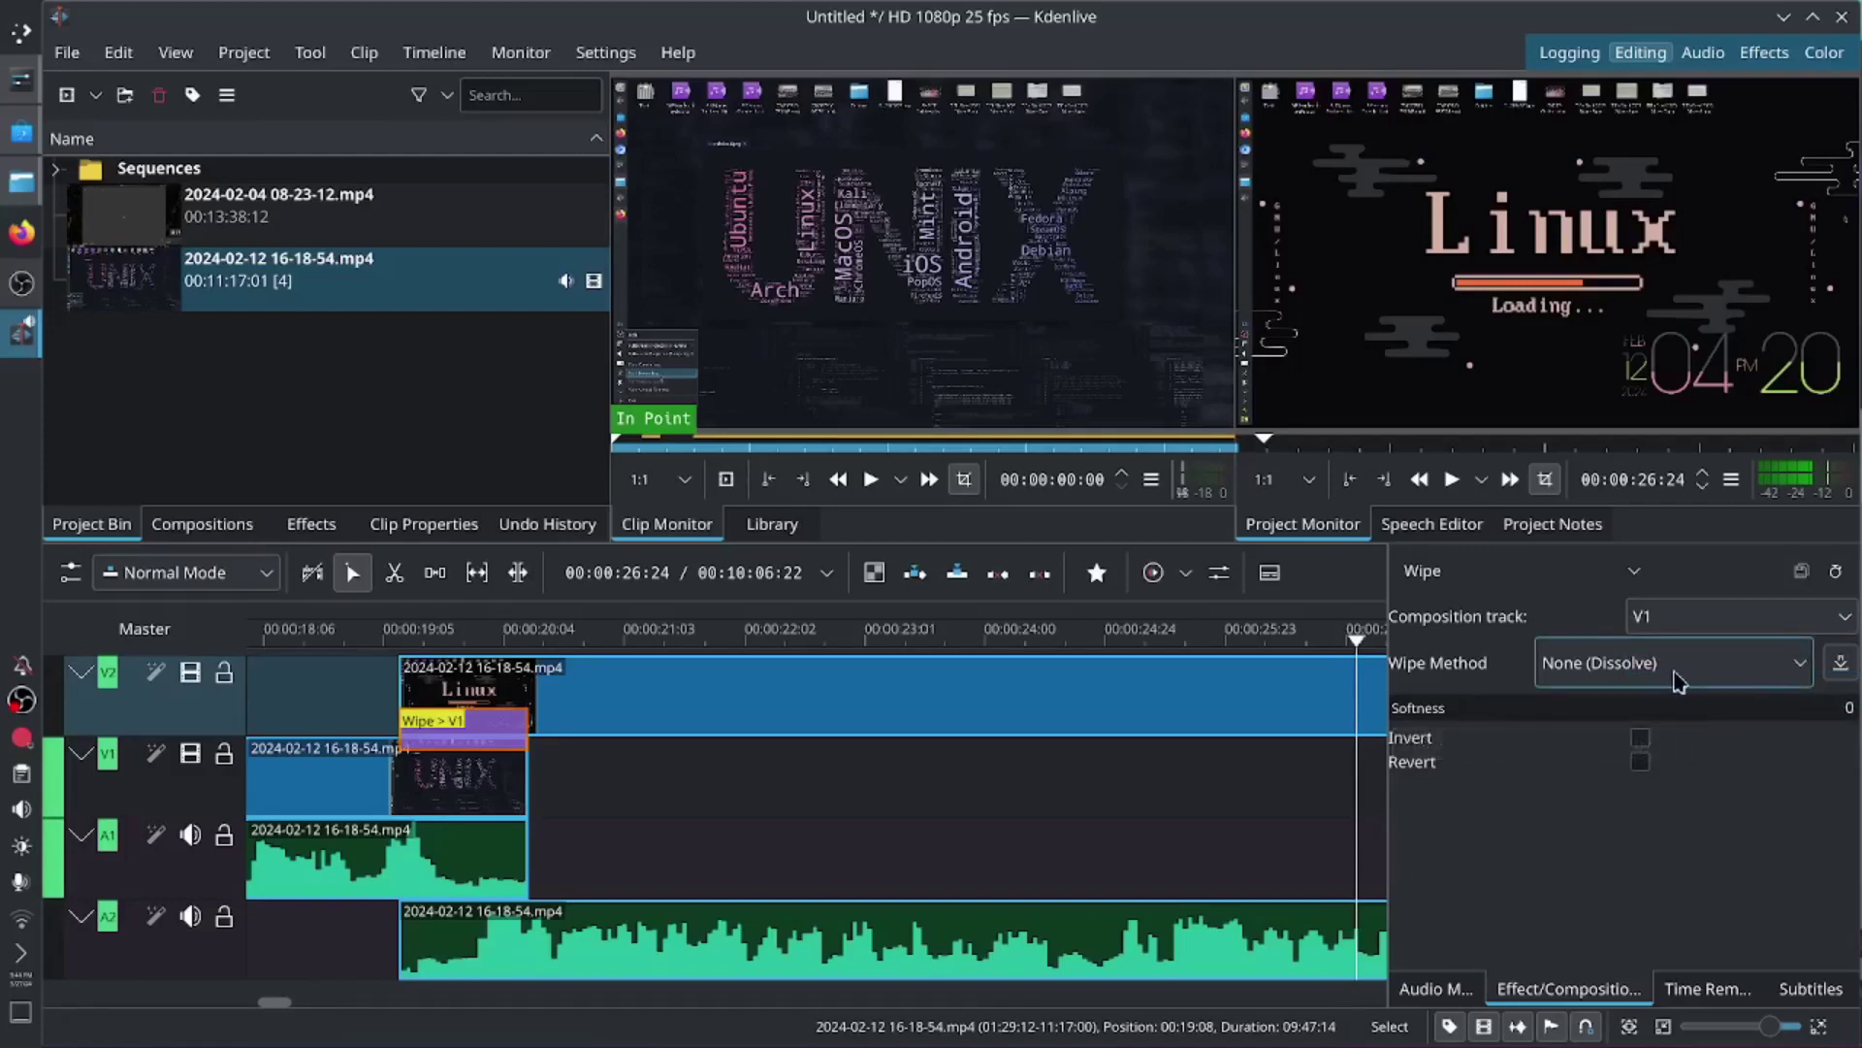
pyautogui.click(1679, 679)
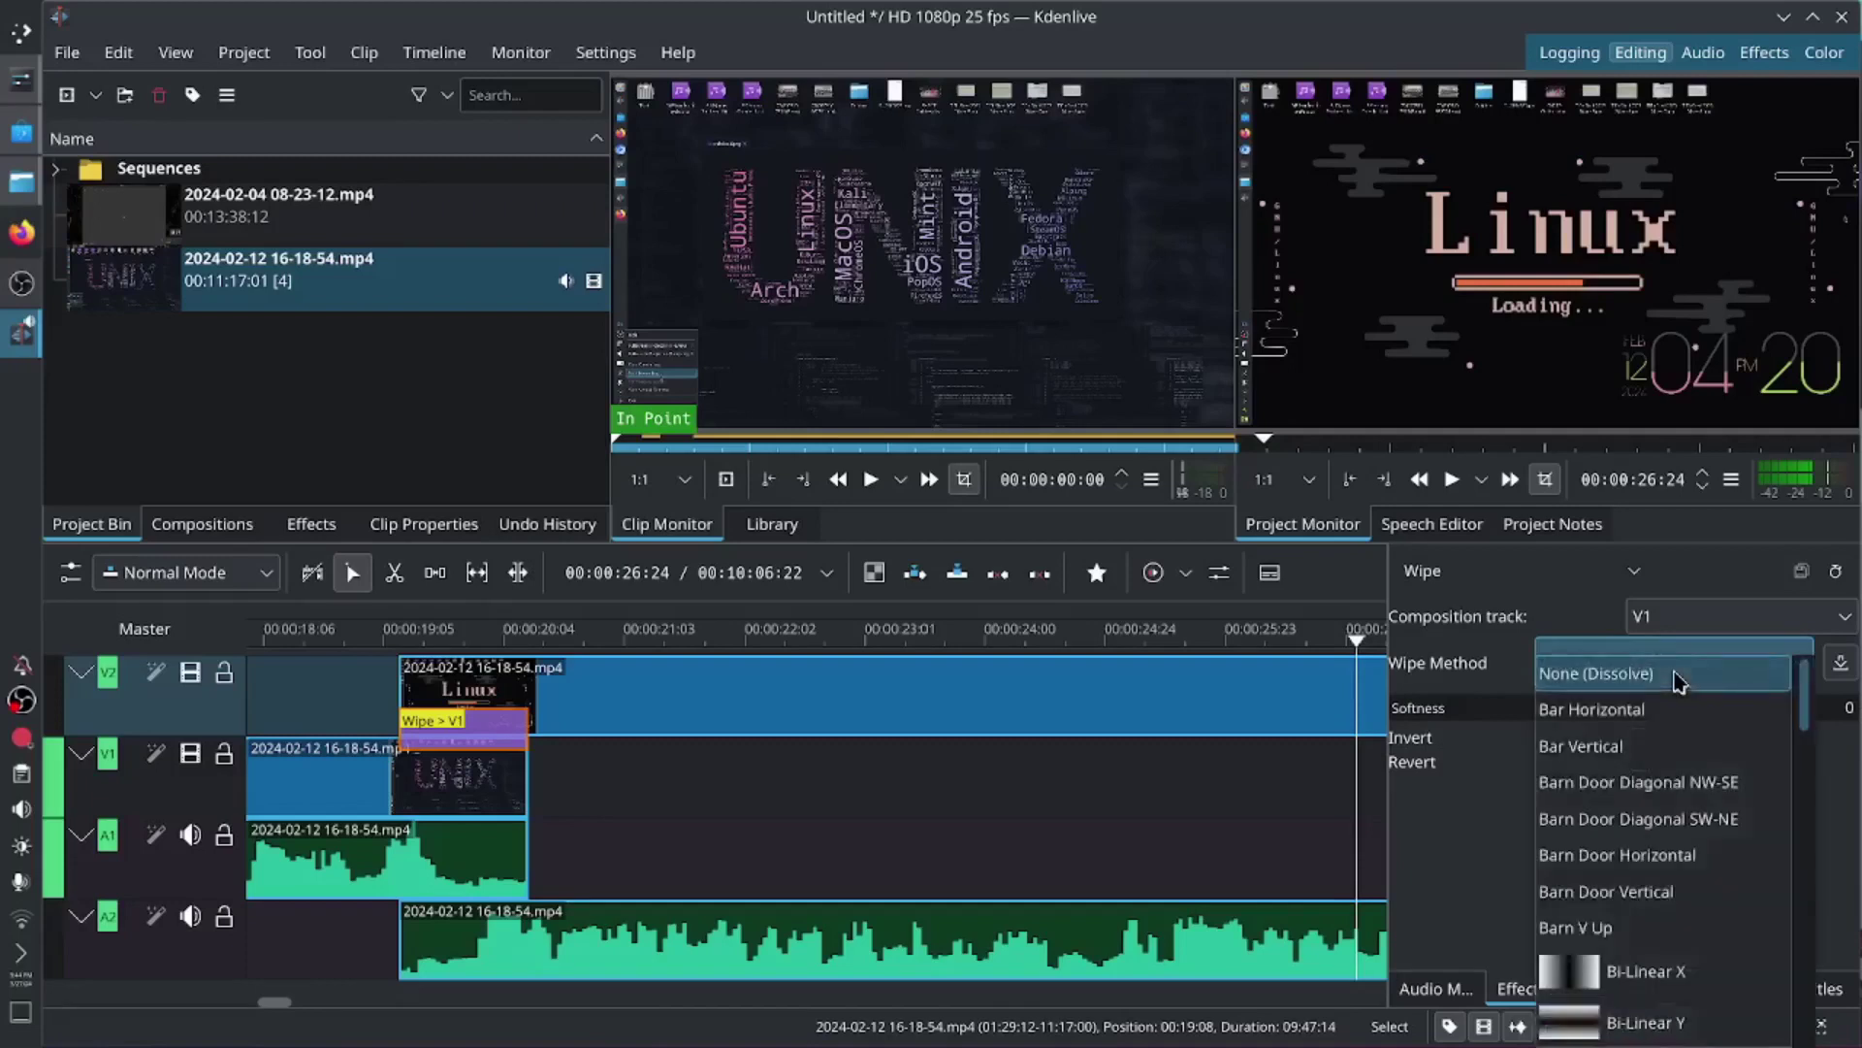
pyautogui.scroll(-5, 1693, 717)
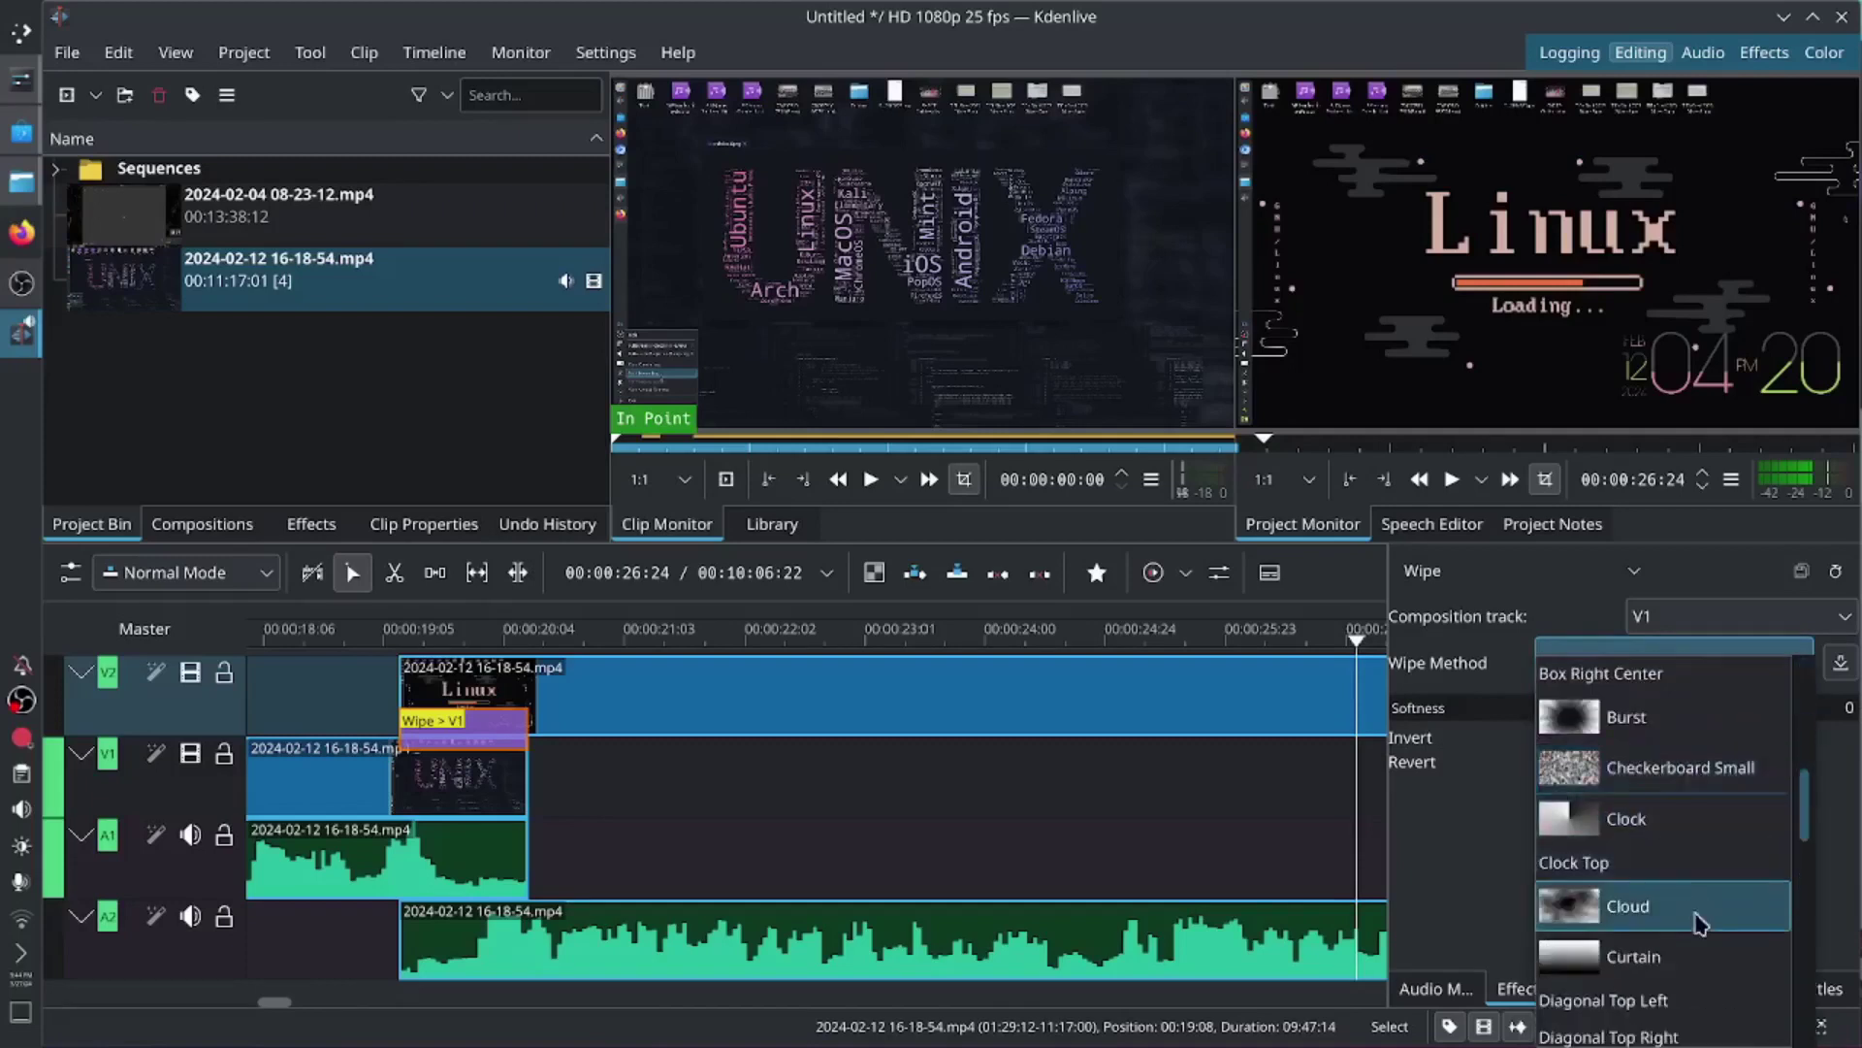
pyautogui.click(1701, 924)
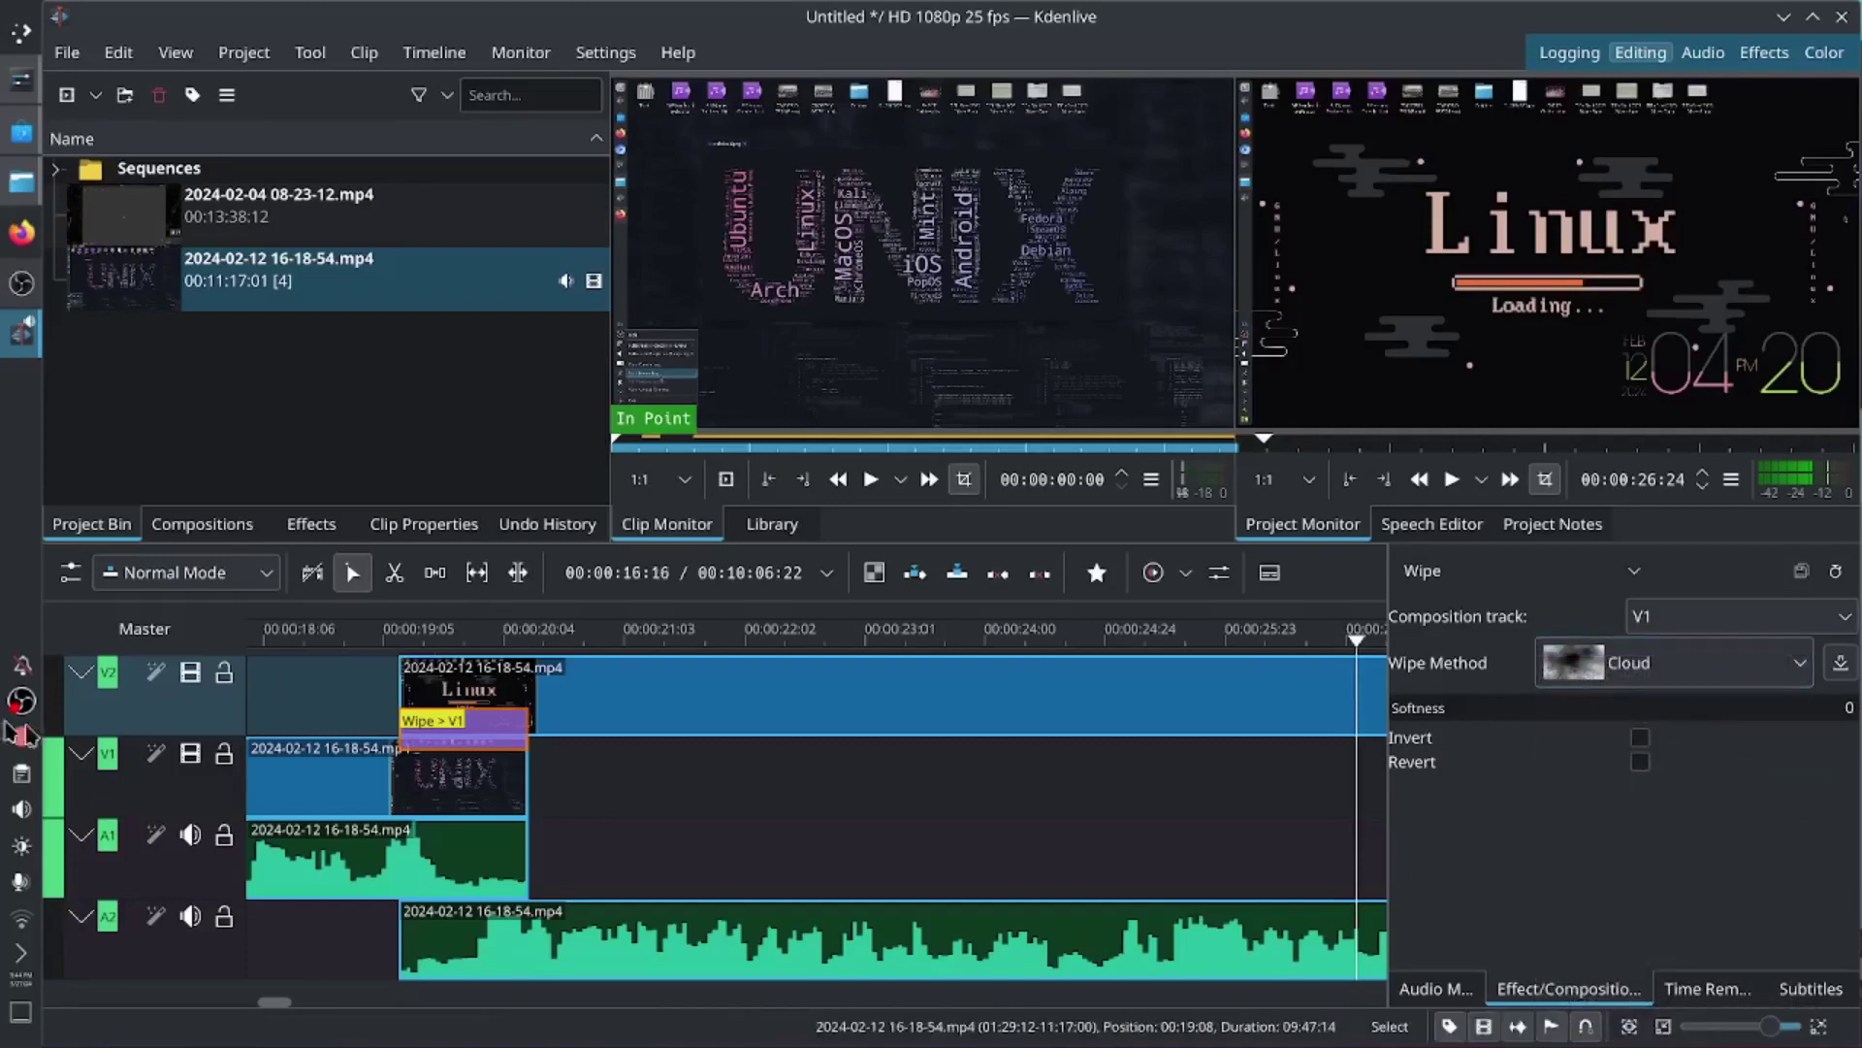
# Step: Play the overlap between the two clip parts twice to check the Cloud wipe
pyautogui.click(365, 685)
pyautogui.press('space')
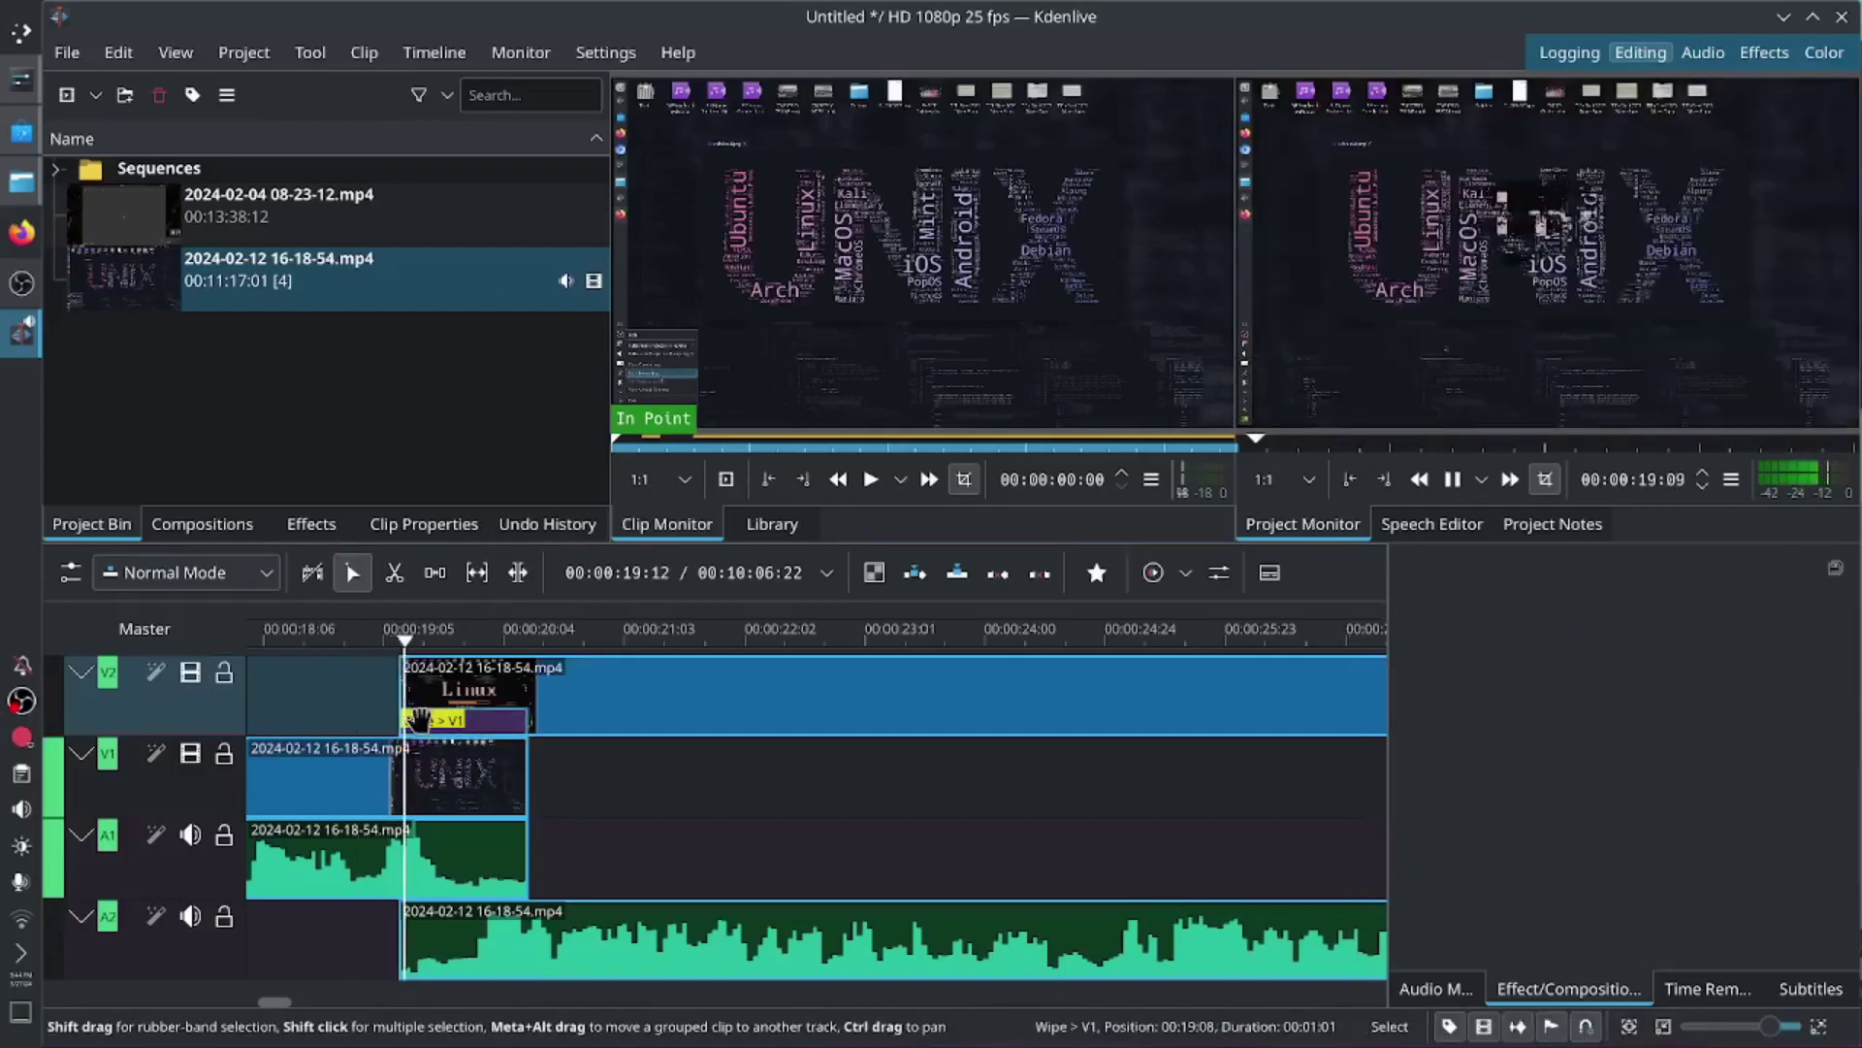
pyautogui.press('space')
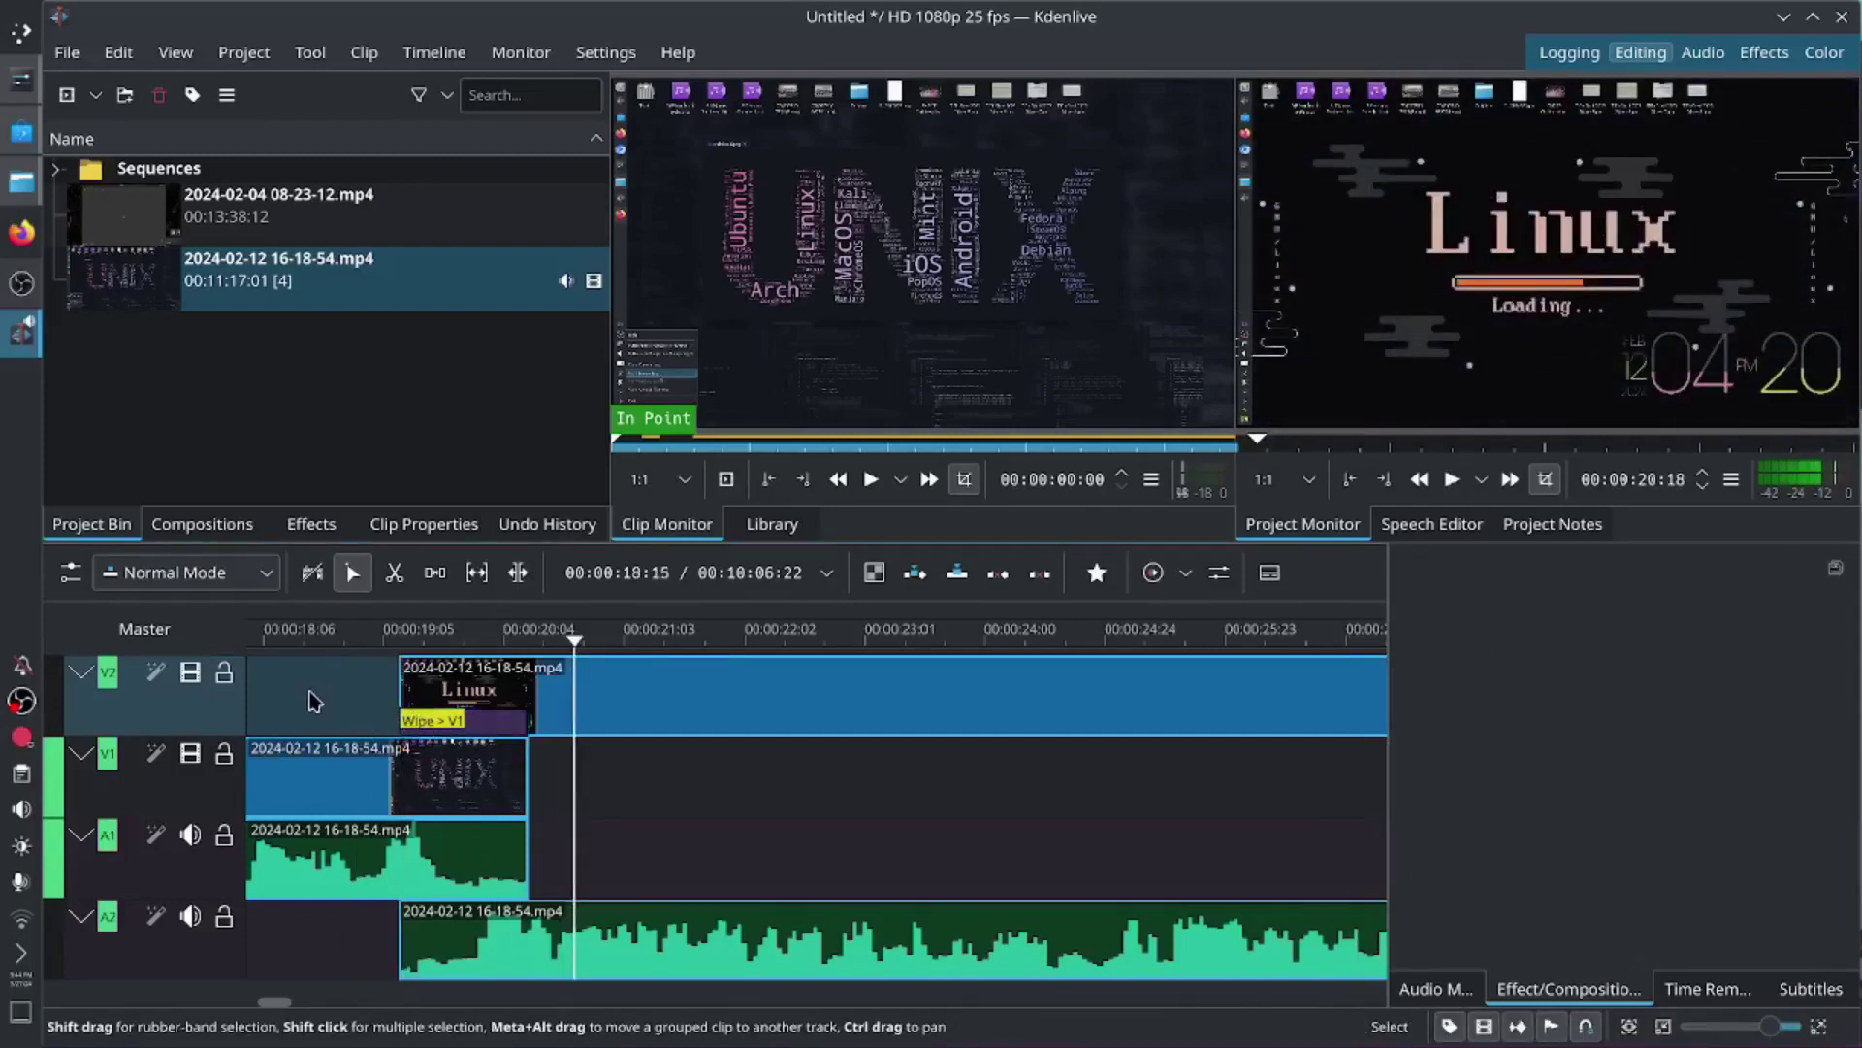
pyautogui.hscroll(-5, 318, 713)
pyautogui.hscroll(2, 644, 753)
pyautogui.click(369, 698)
pyautogui.press('space')
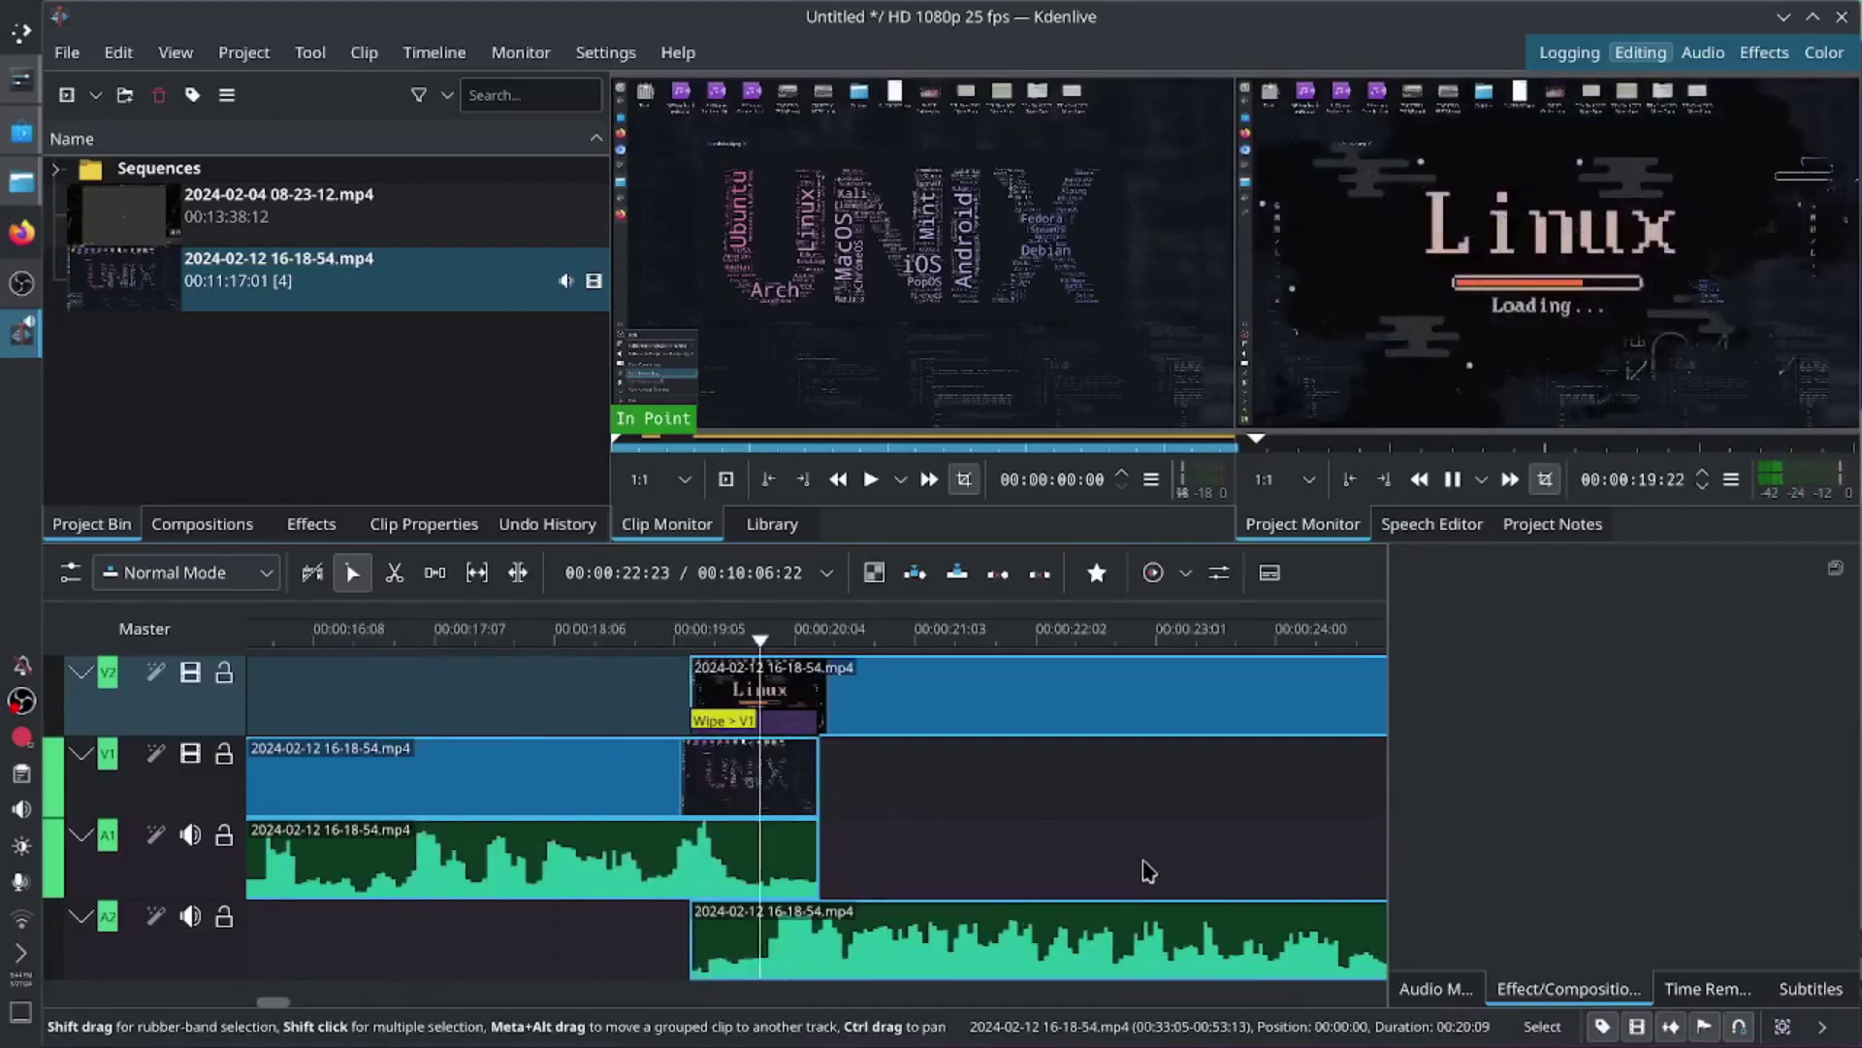
pyautogui.press('space')
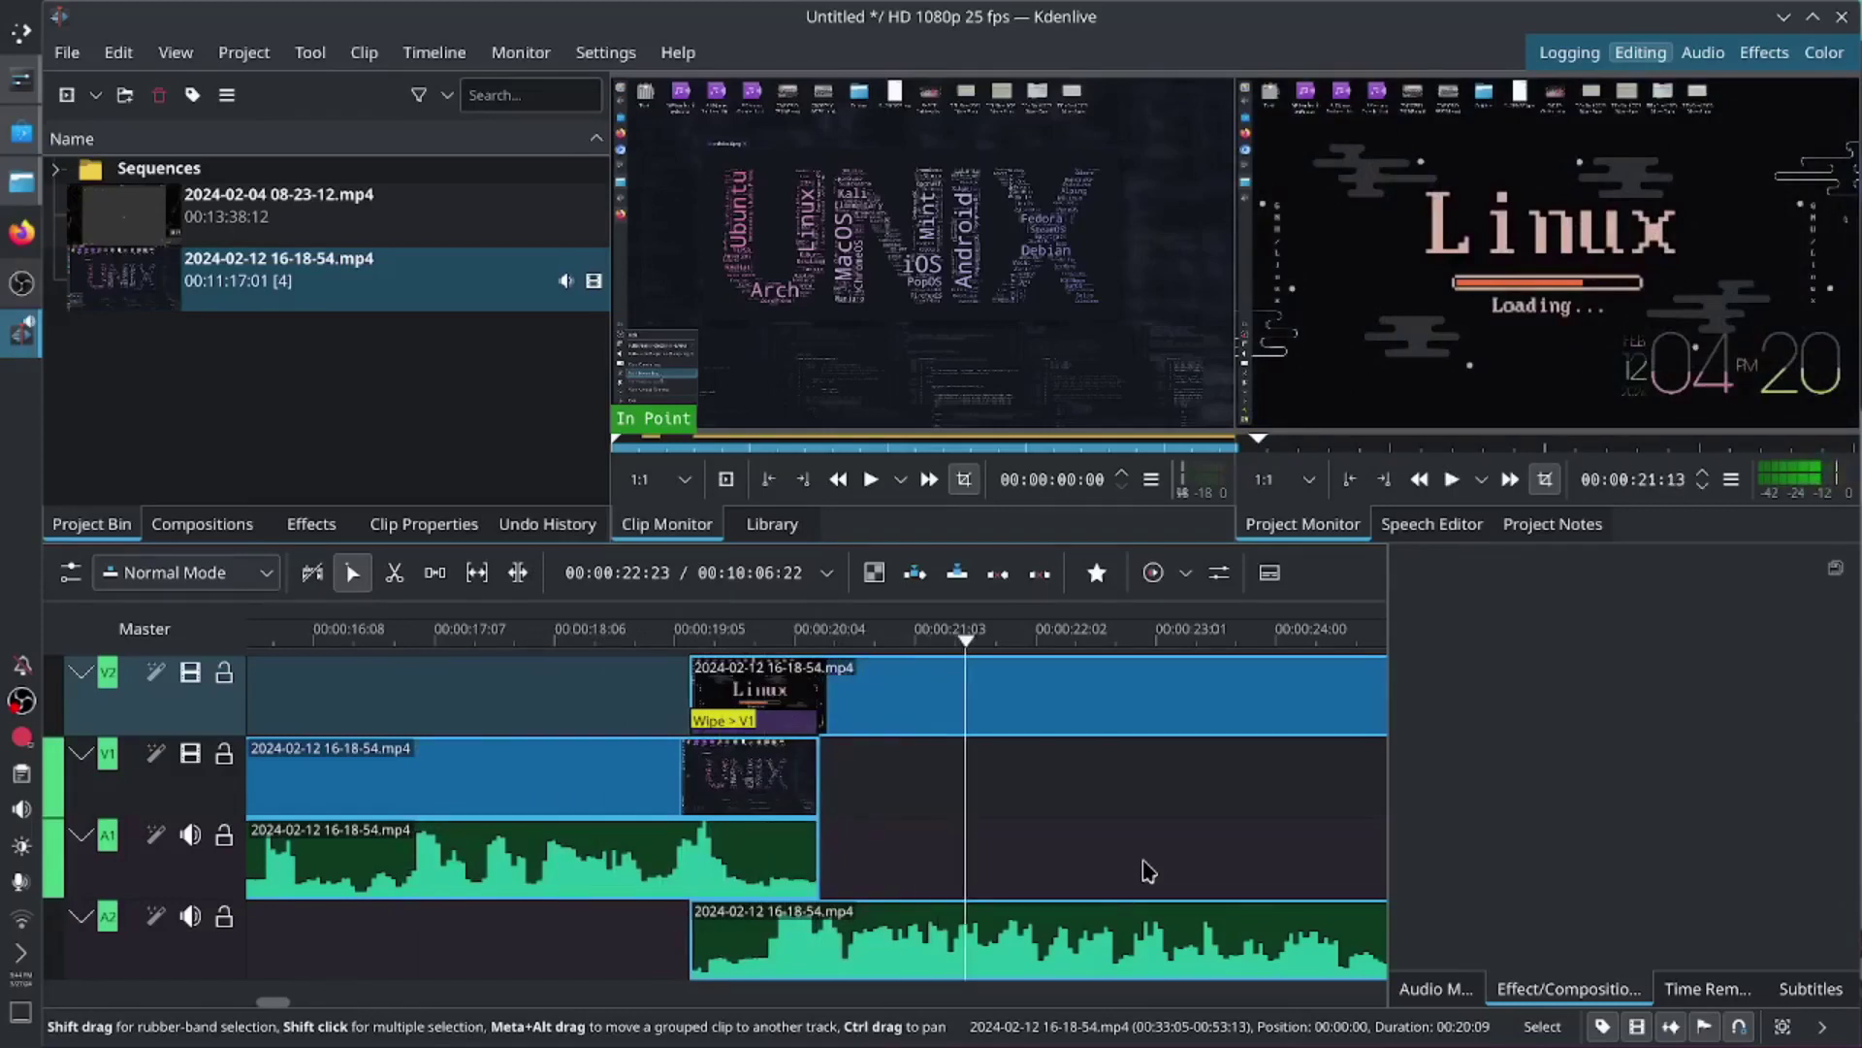
# Step: Examine the wipe methods offered for the Wipe composition over the overlap
pyautogui.click(739, 721)
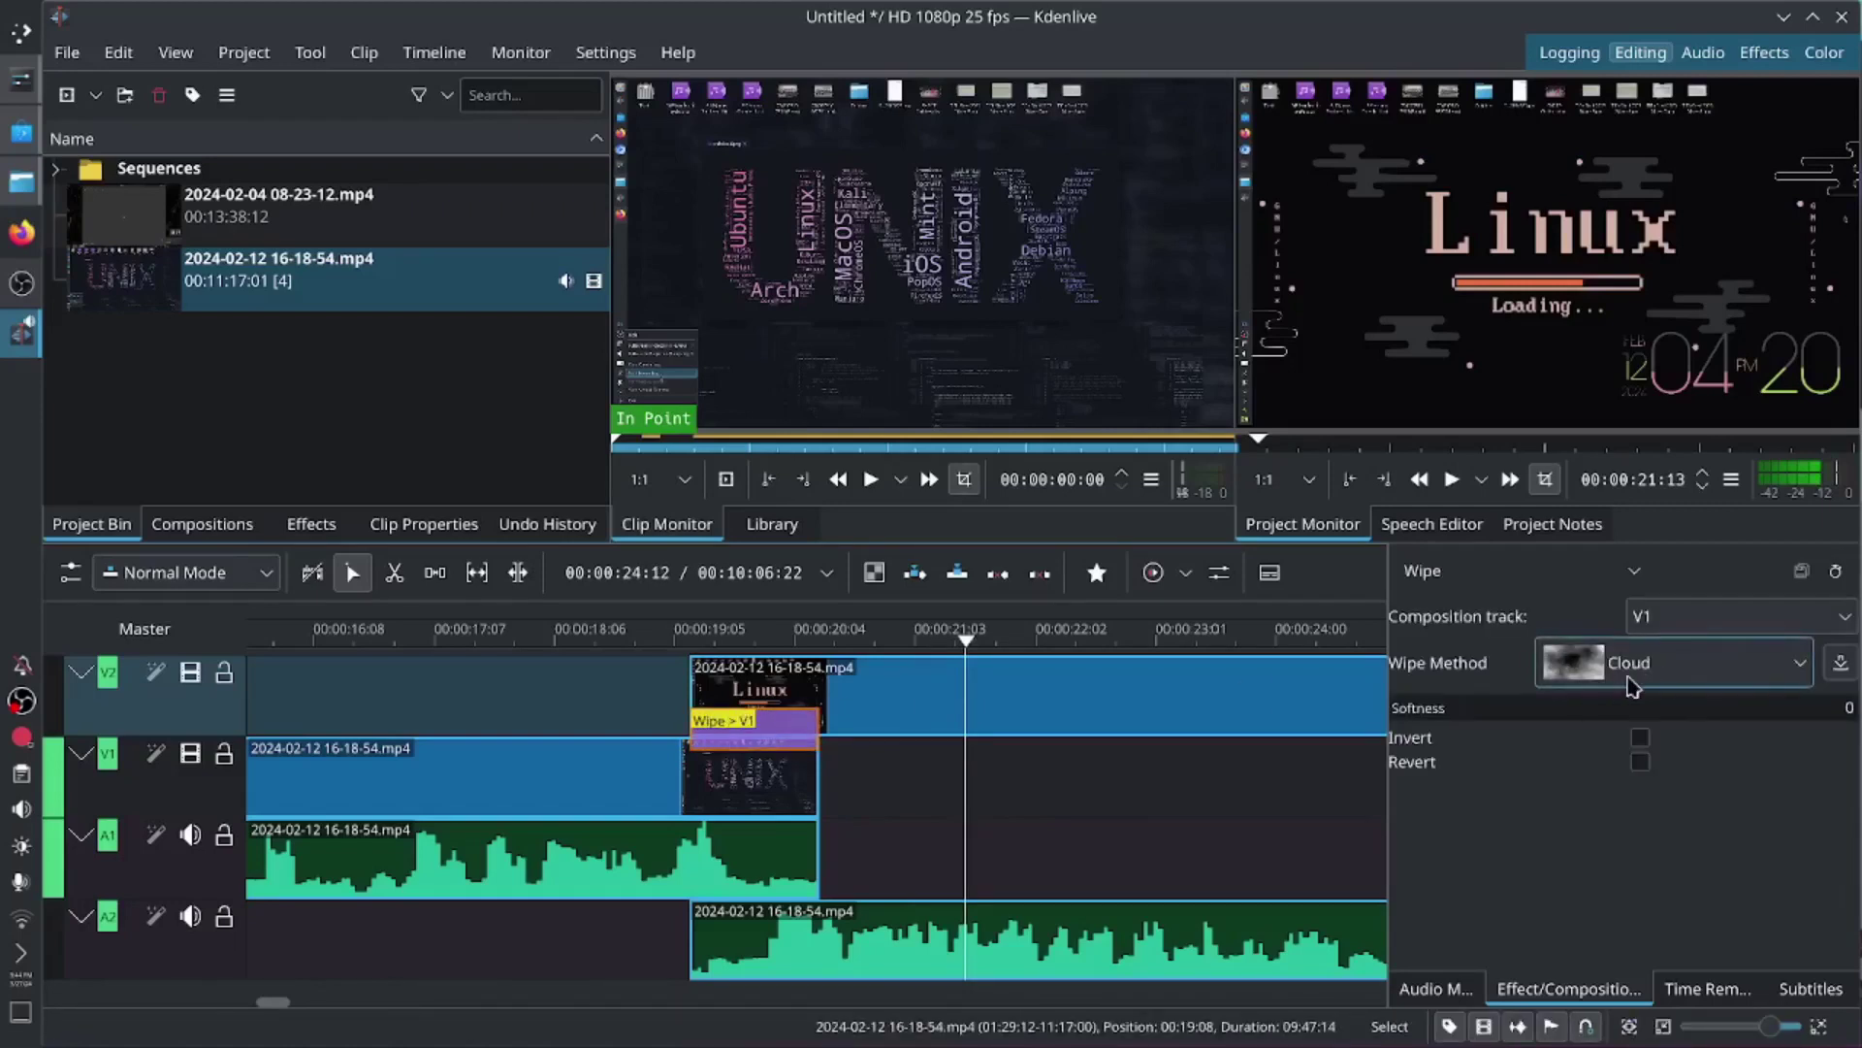
pyautogui.click(1712, 685)
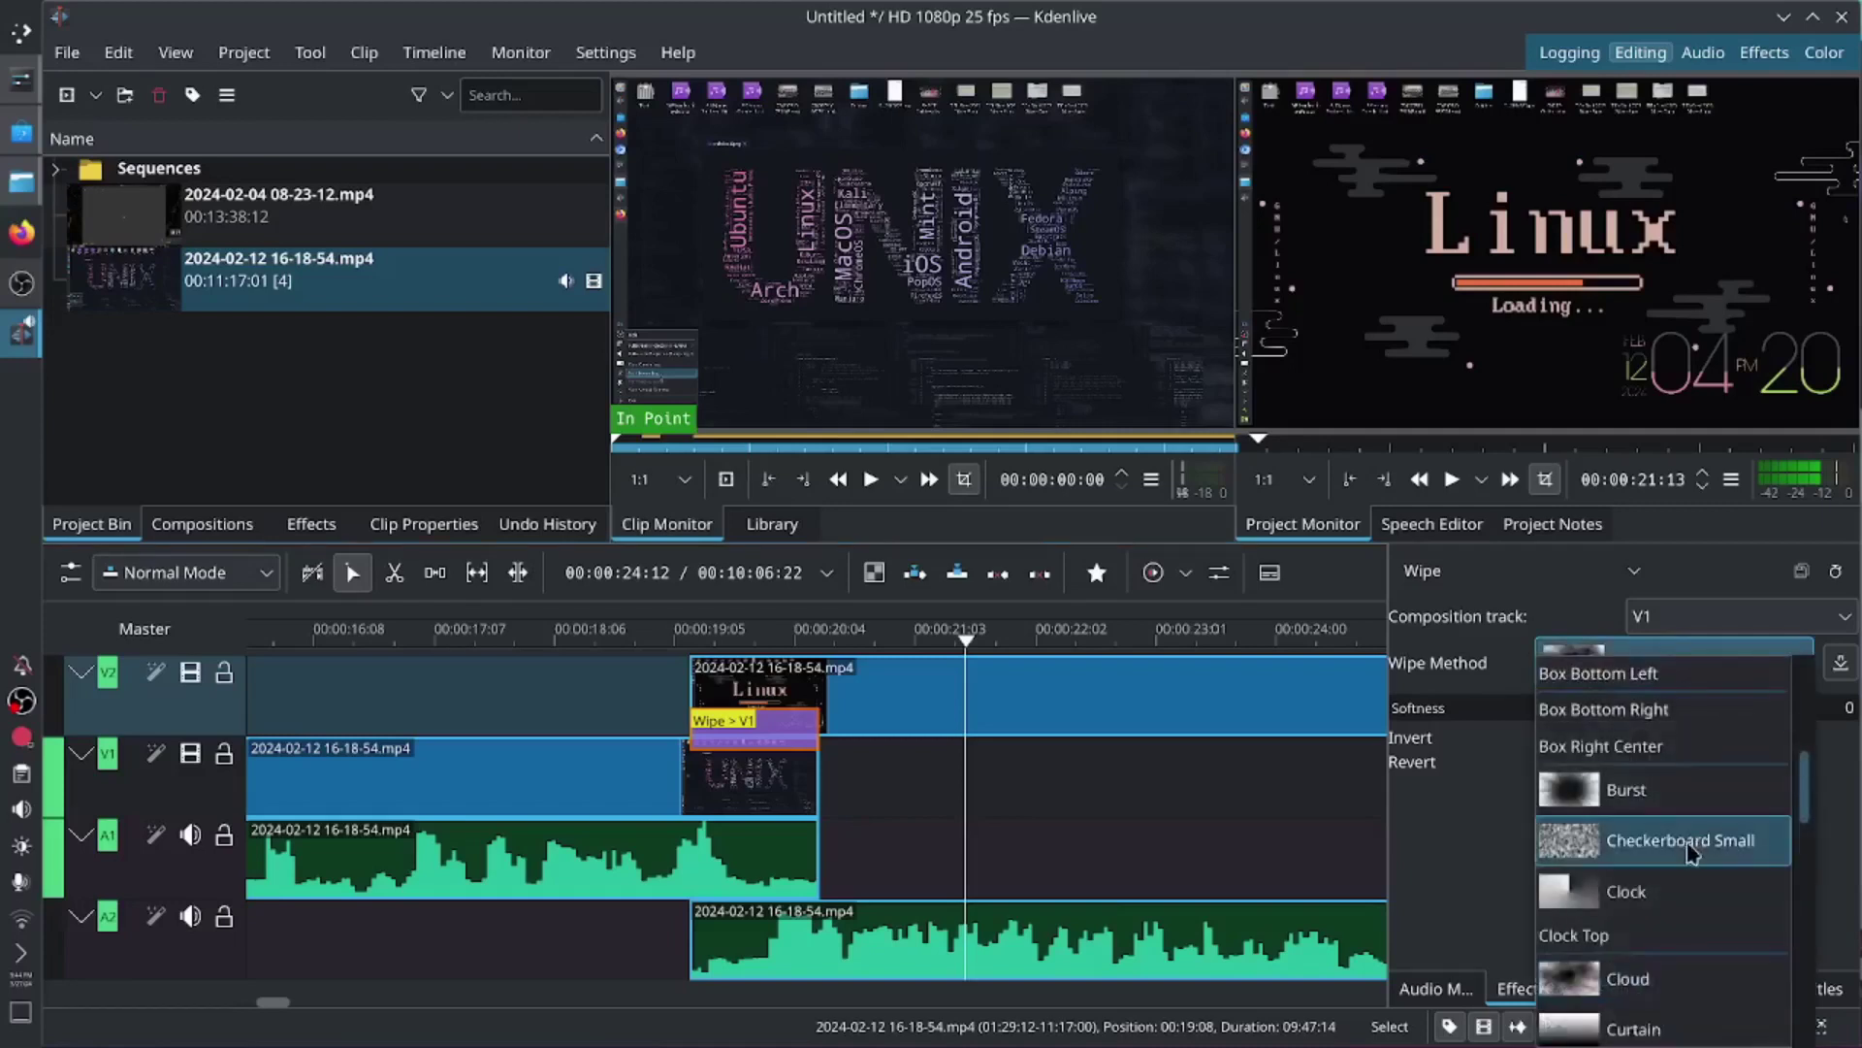
pyautogui.scroll(-10, 1712, 834)
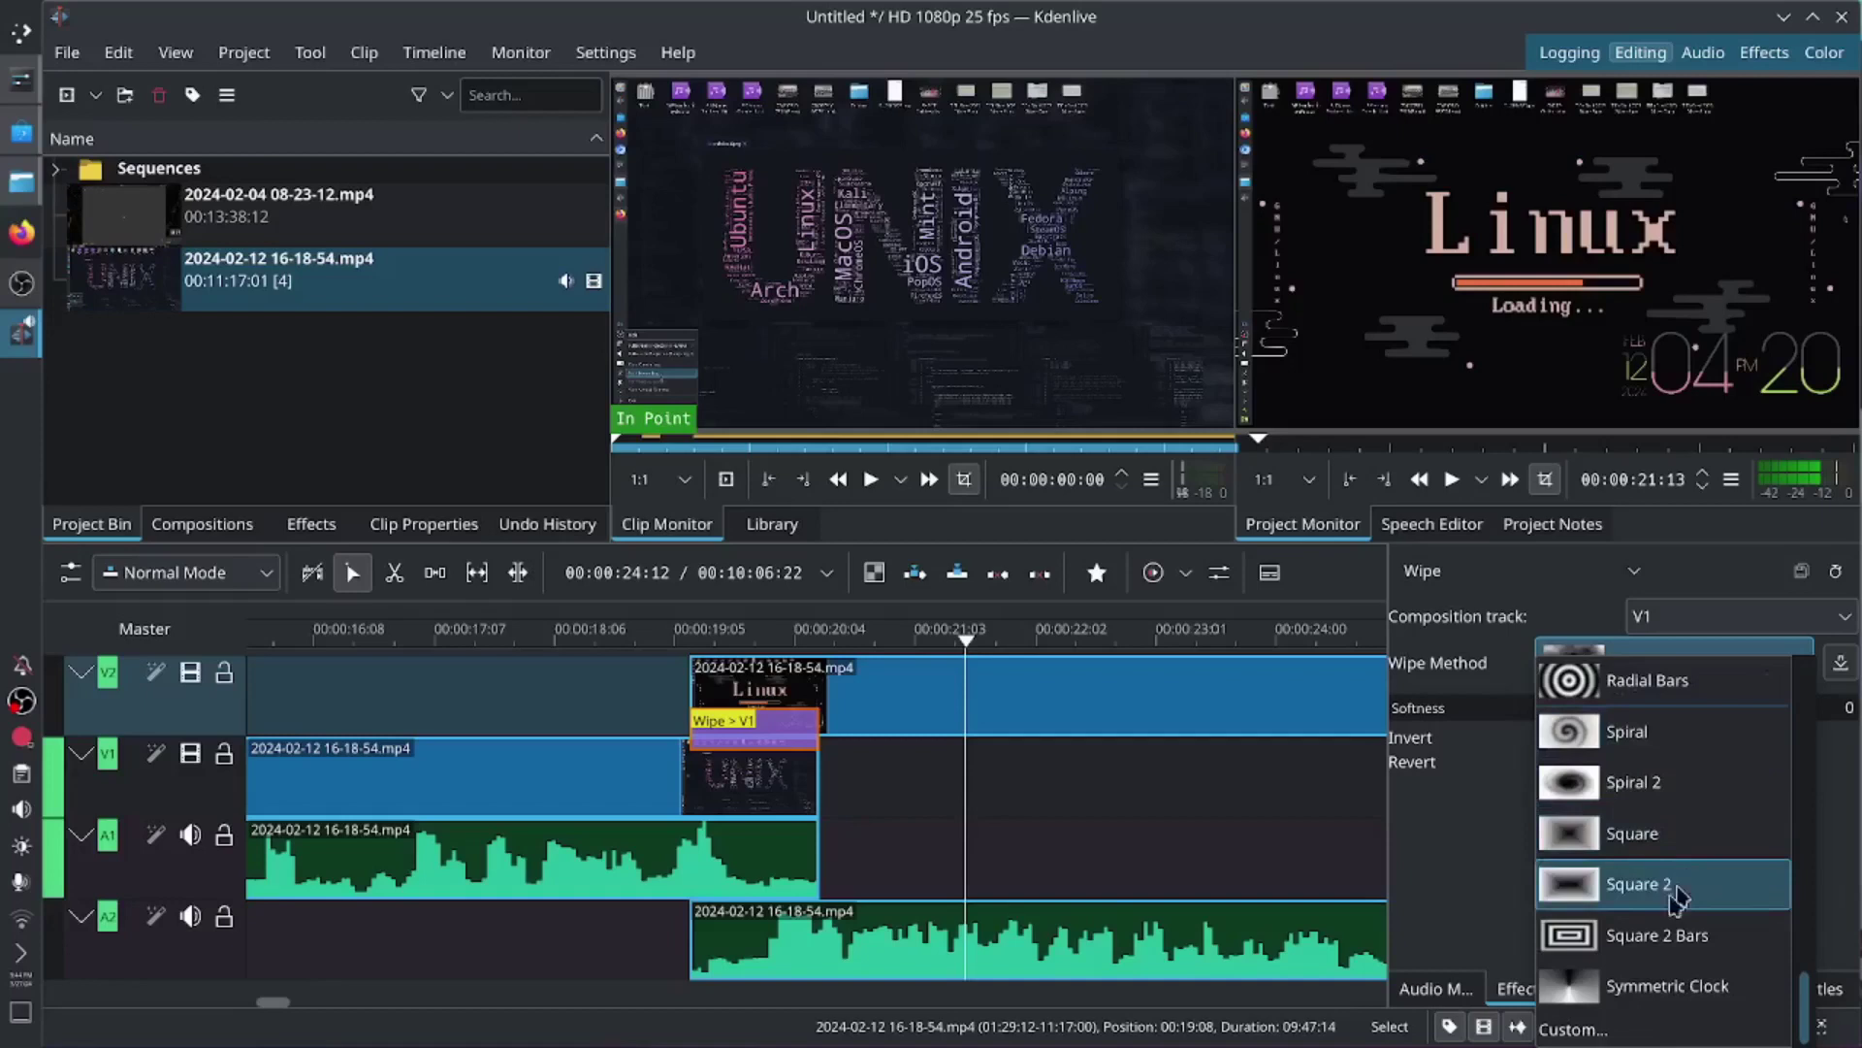
pyautogui.scroll(5, 1671, 972)
pyautogui.scroll(8, 1670, 970)
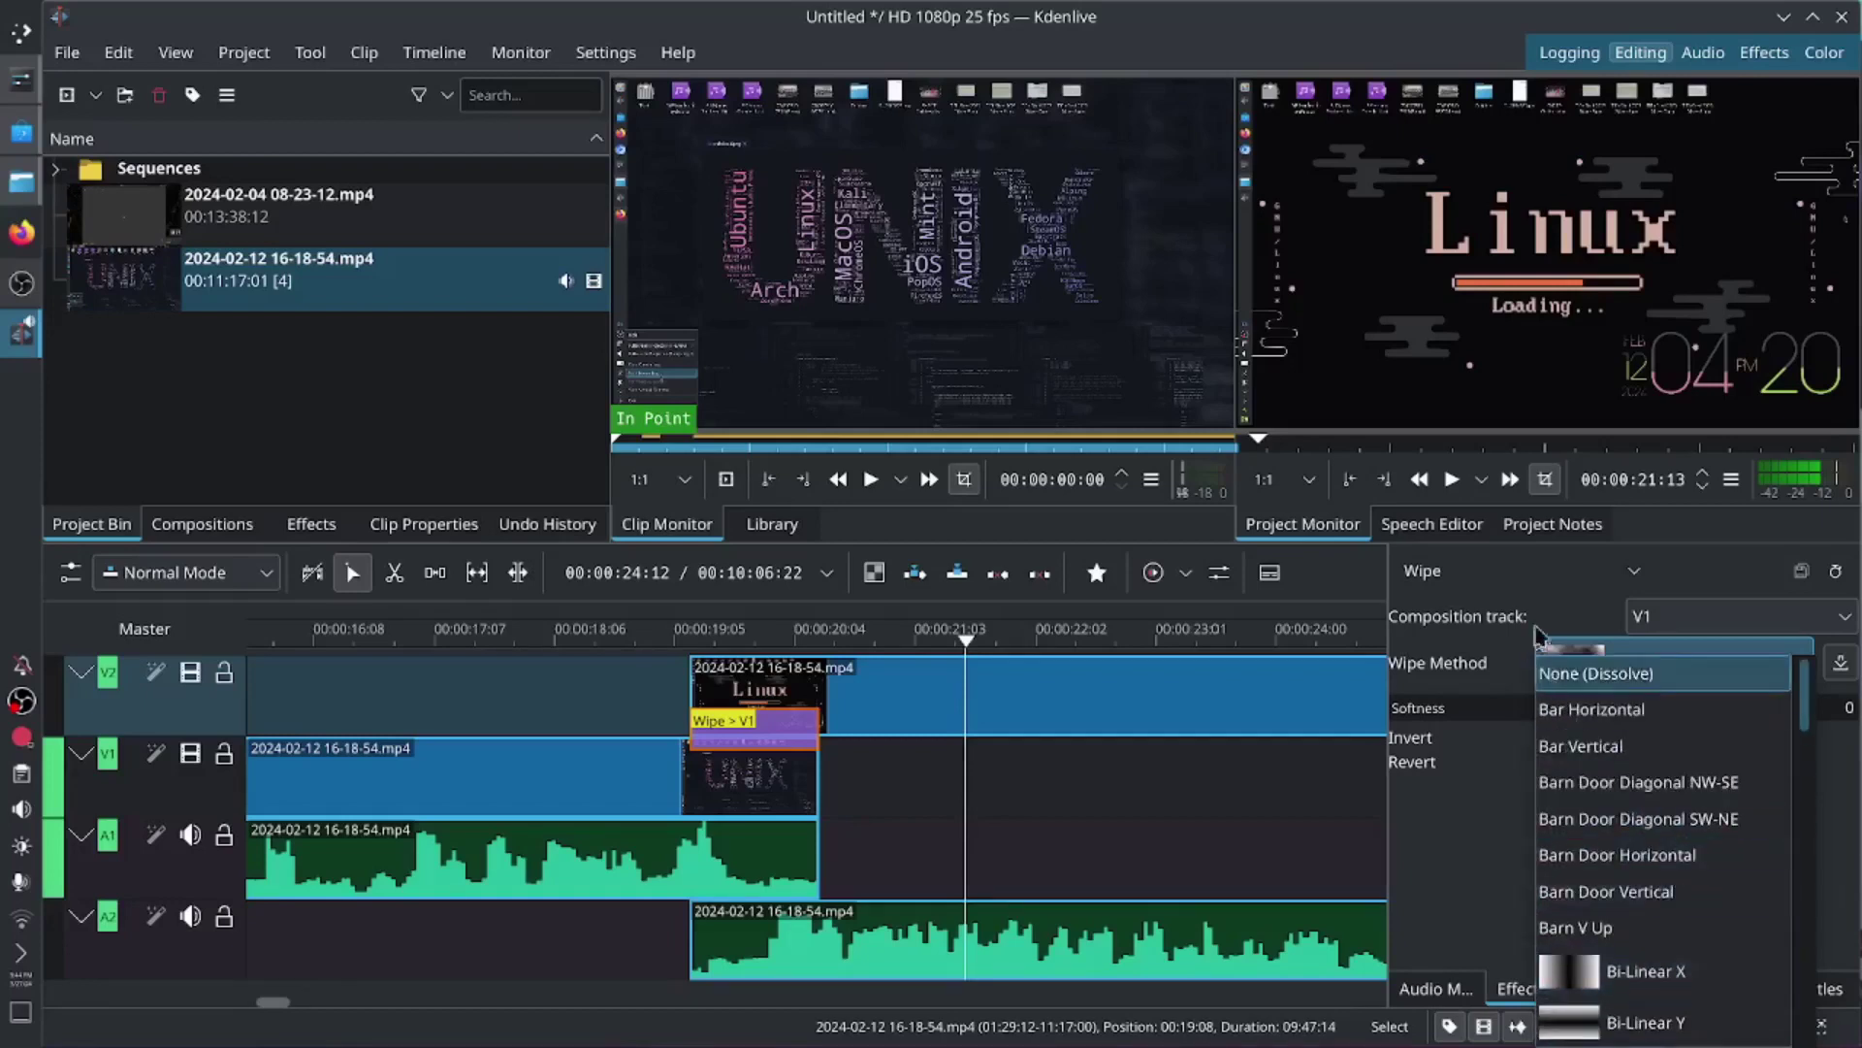
pyautogui.click(1711, 582)
# Step: Change the composition over the overlap from Wipe to Transform and preview it from just before the overlap
pyautogui.click(1636, 572)
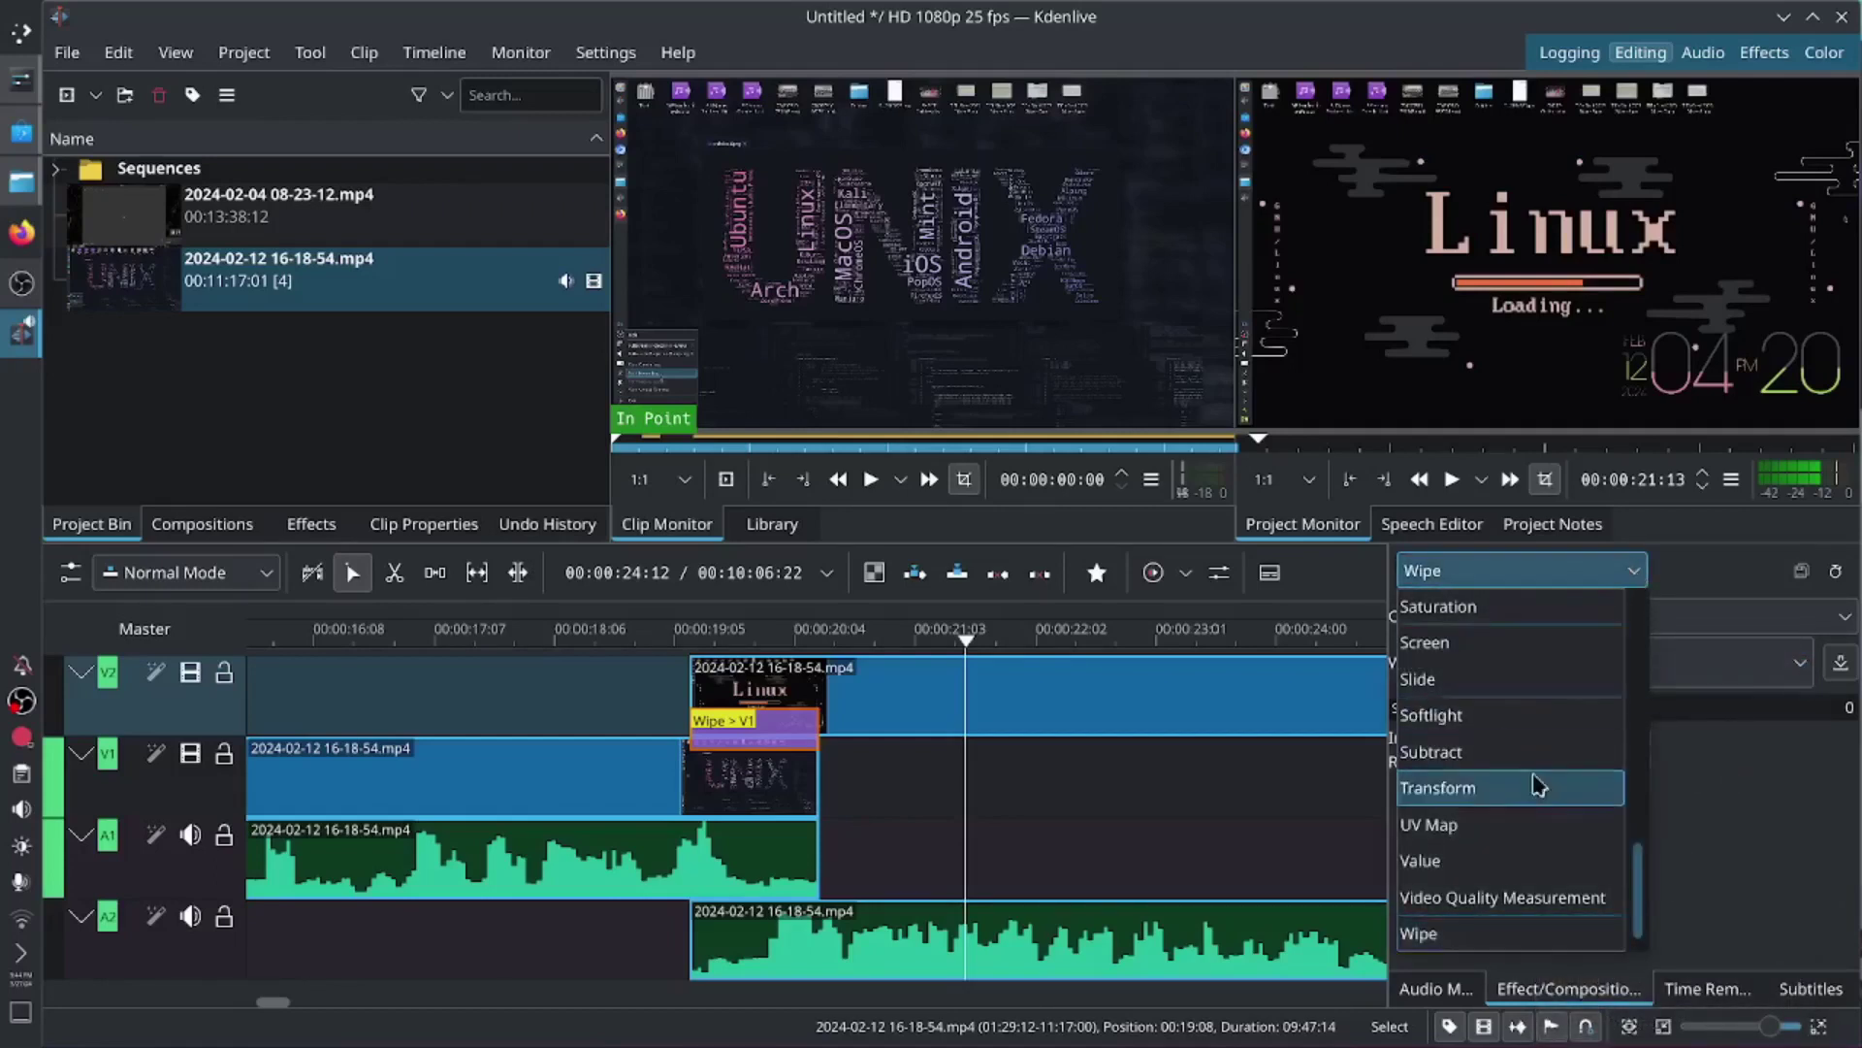
pyautogui.click(1537, 787)
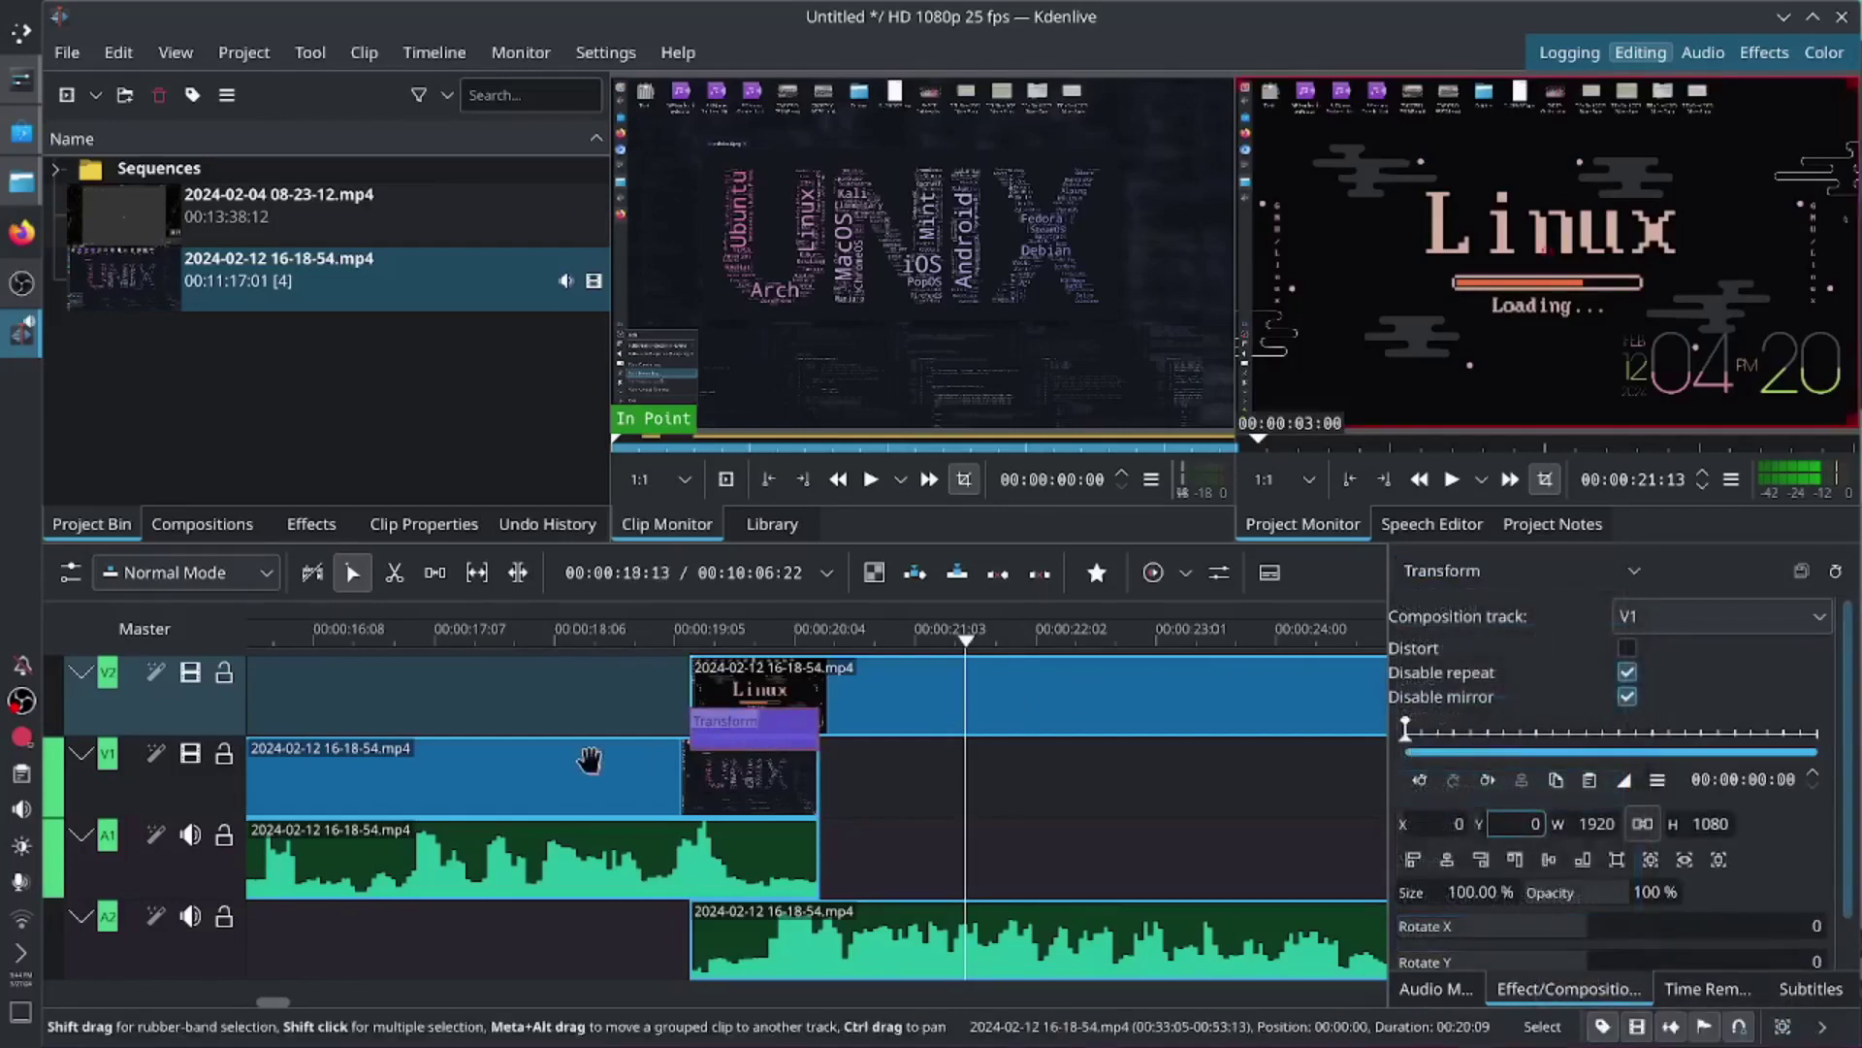
pyautogui.click(635, 679)
pyautogui.press('space')
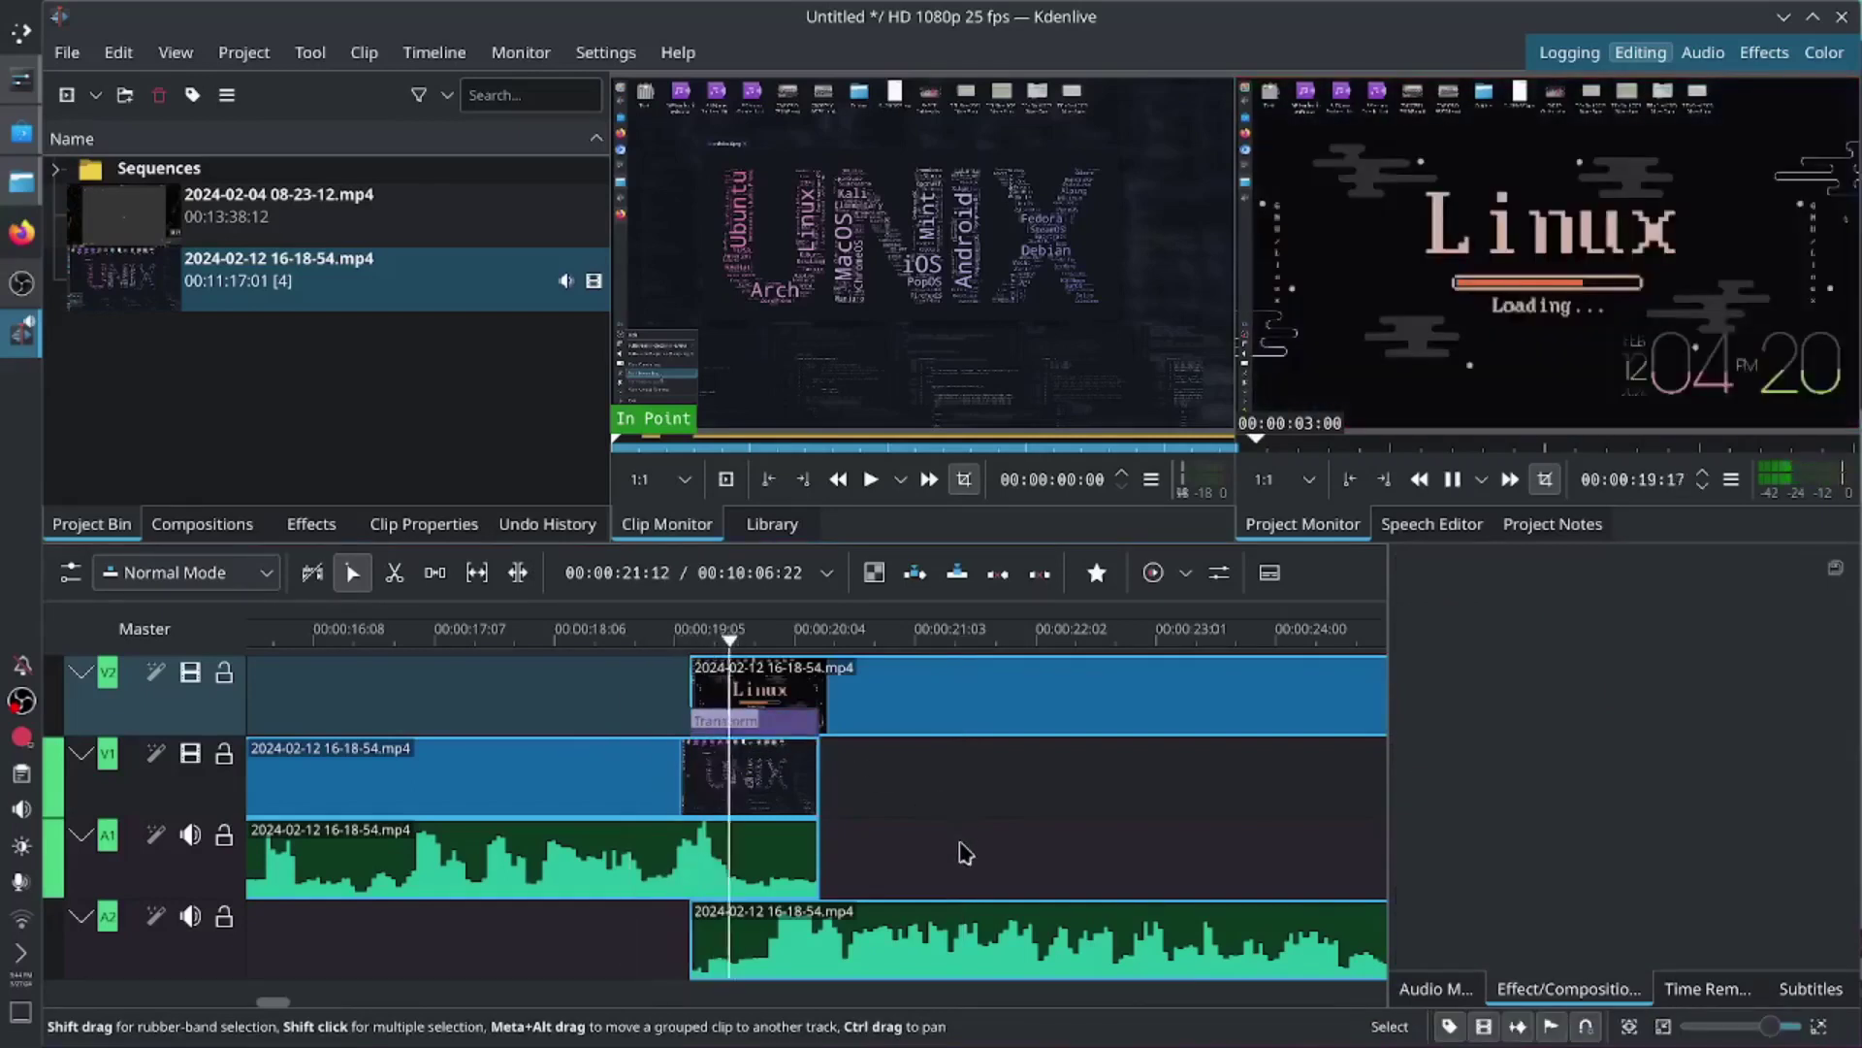
# Step: Change the composition over the overlap to Screen and preview the transition
pyautogui.click(757, 728)
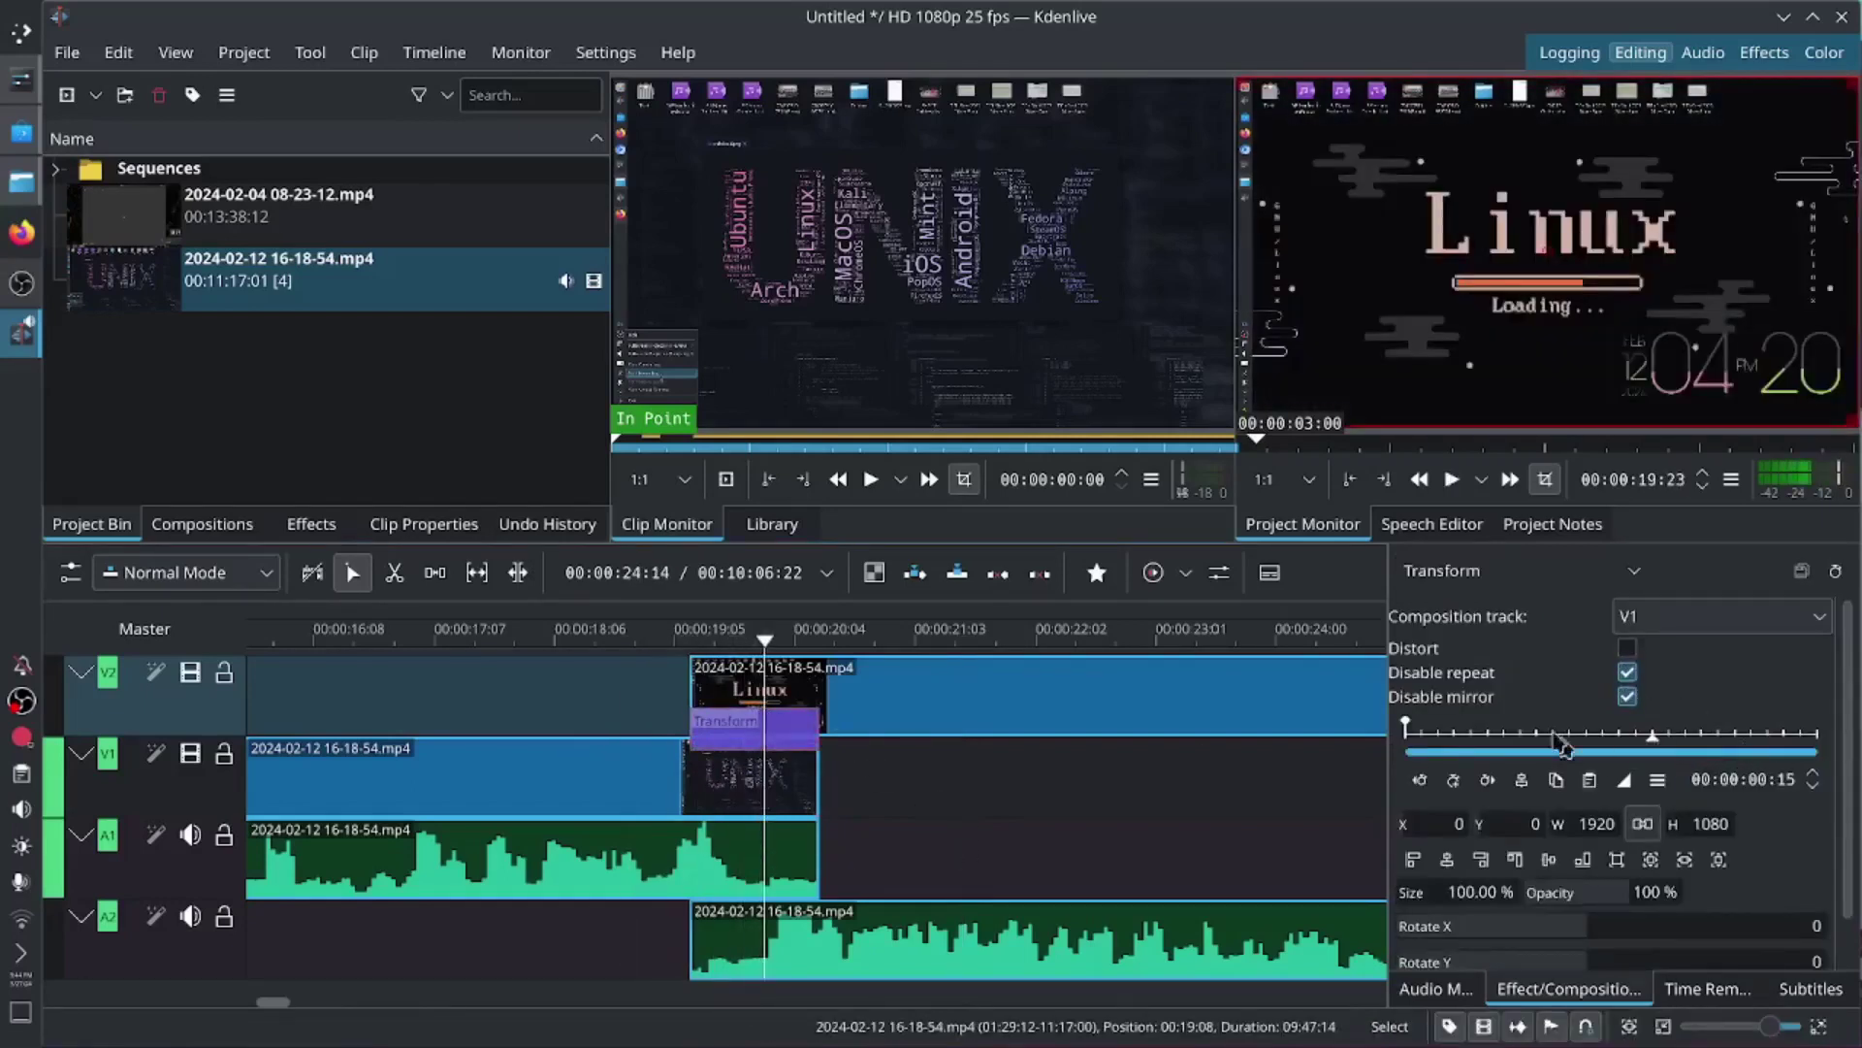
pyautogui.click(1552, 571)
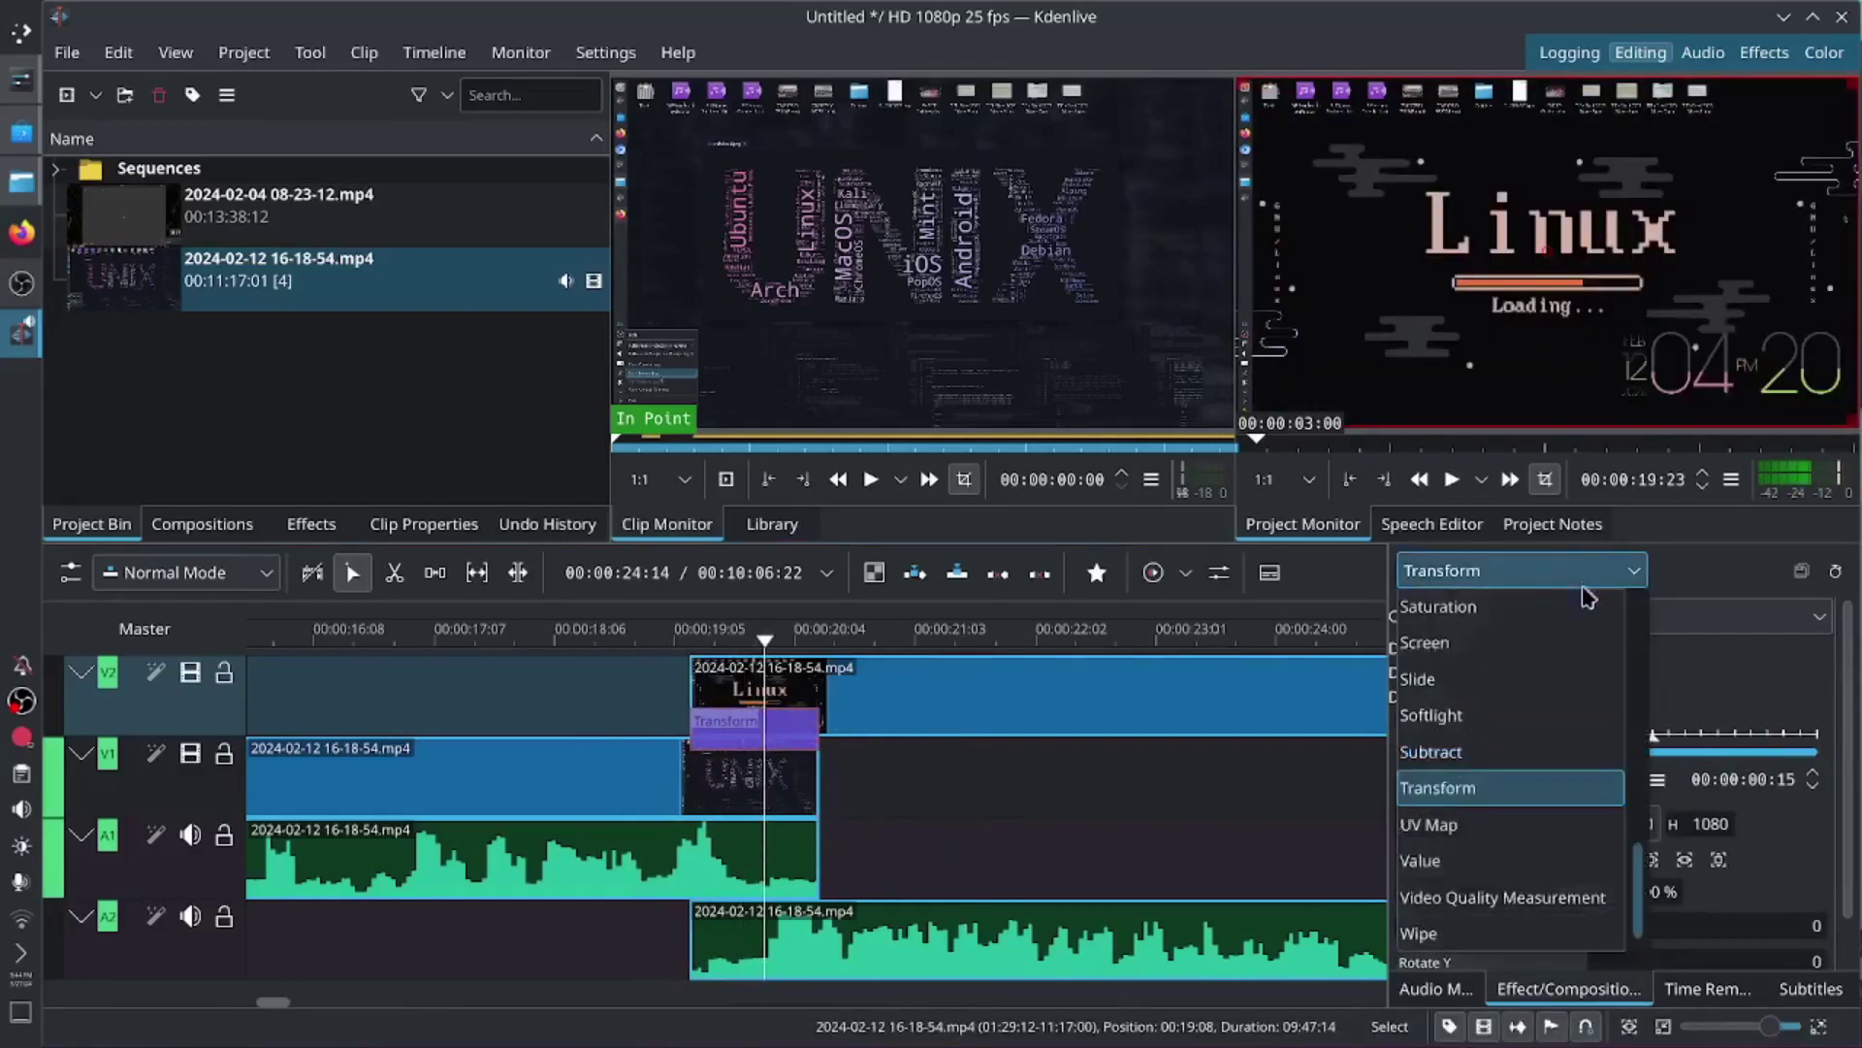
pyautogui.click(1559, 643)
pyautogui.click(635, 708)
pyautogui.press('space')
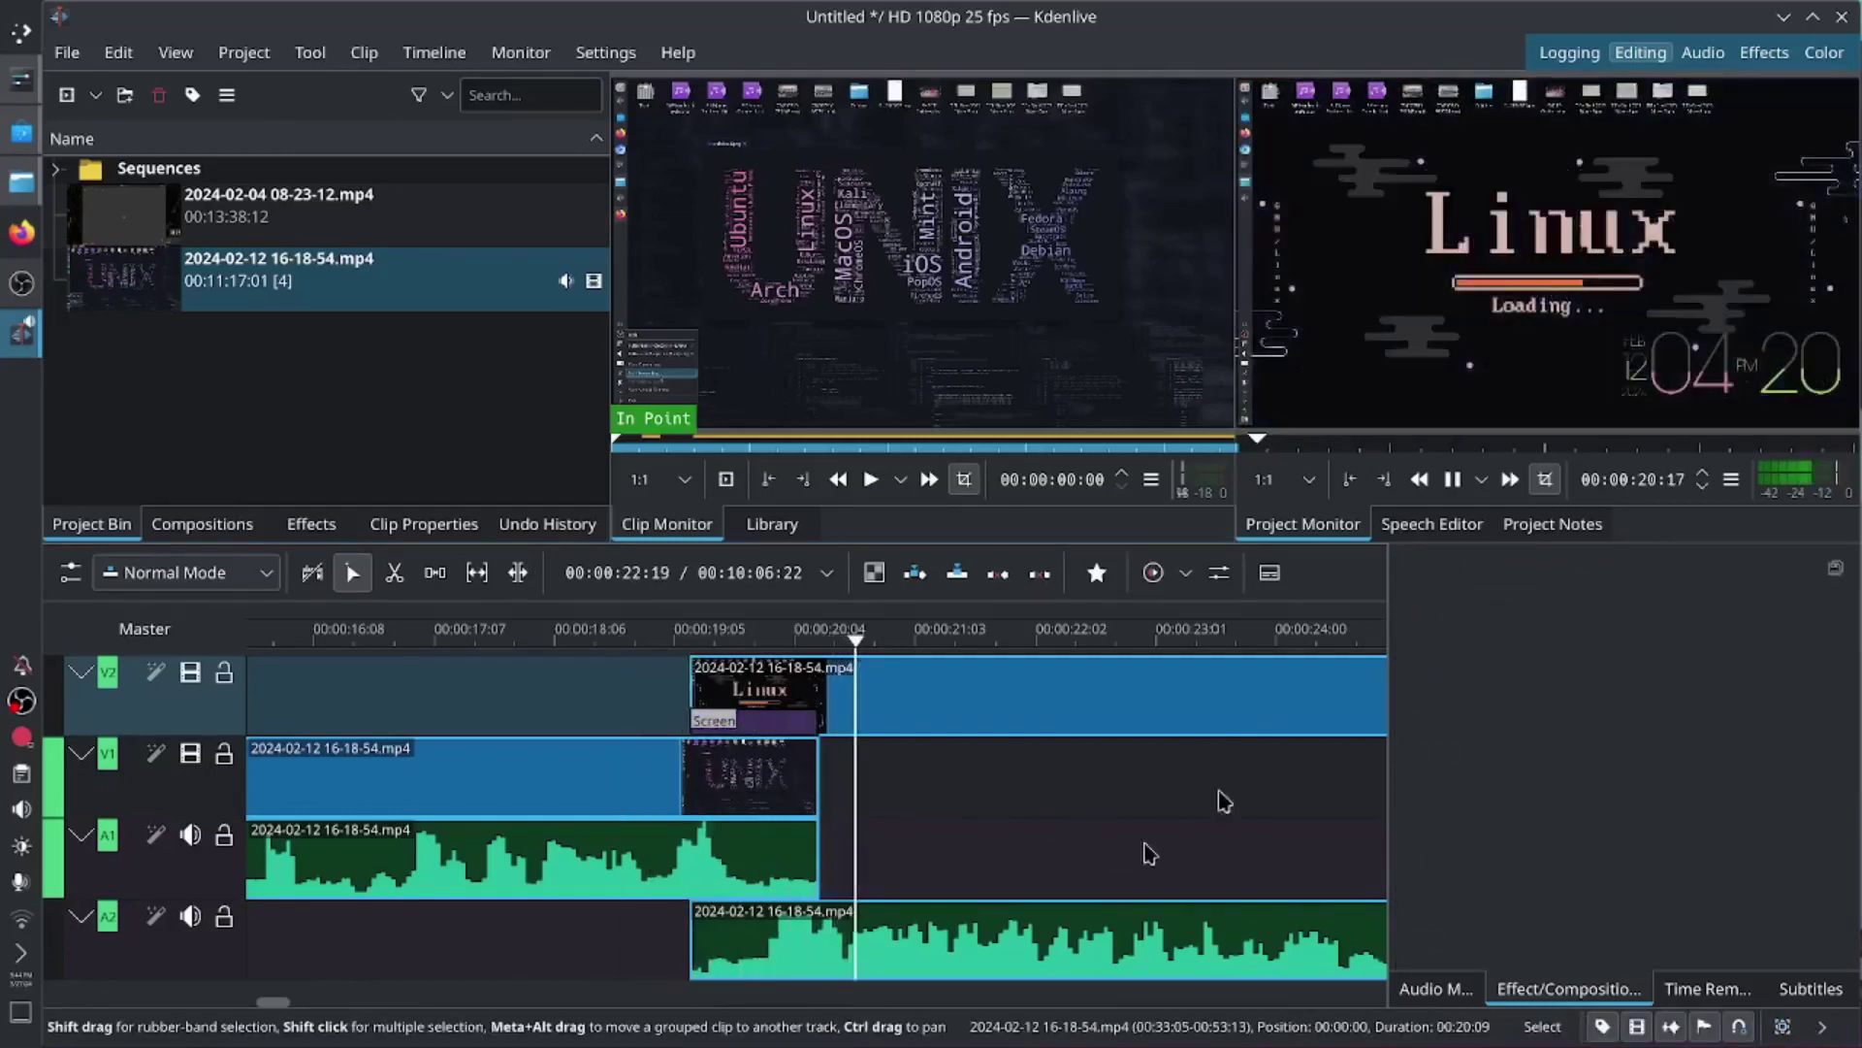
# Step: Change the composition over the overlap back to Wipe and set its wipe method to Cloud
pyautogui.click(776, 723)
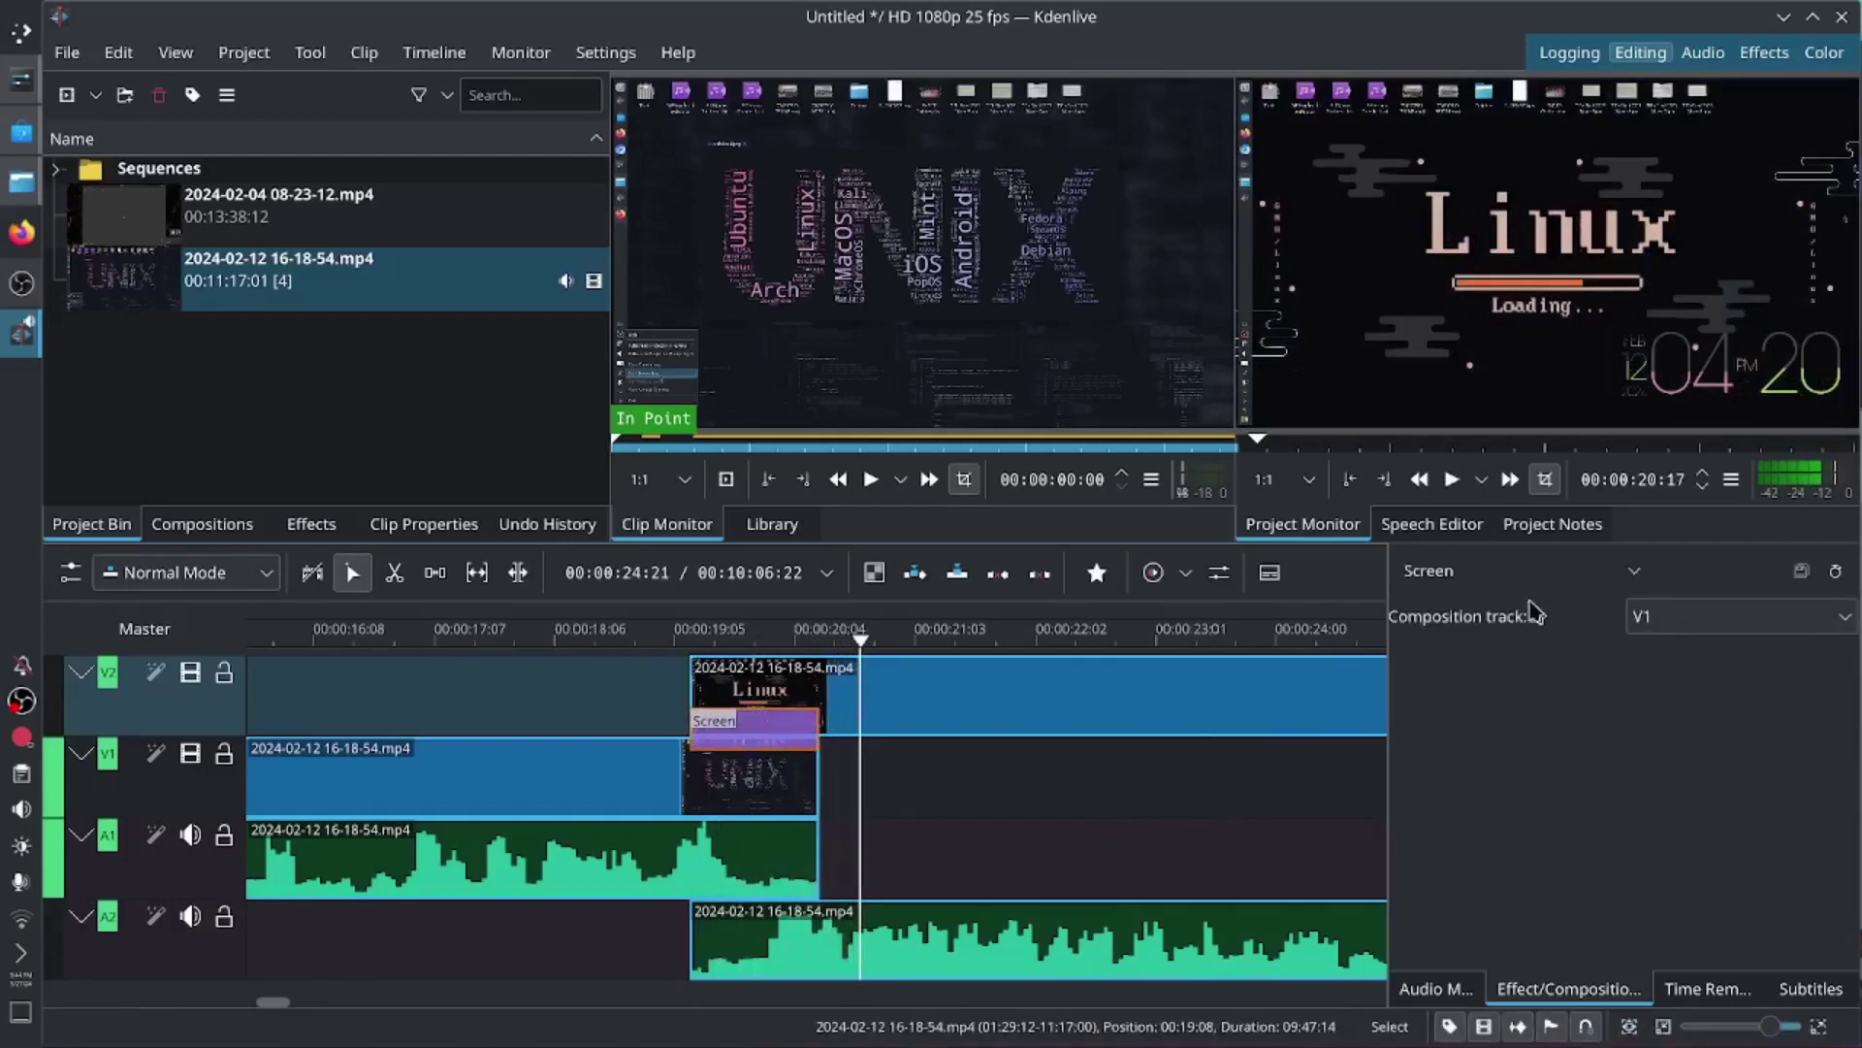
pyautogui.click(1475, 572)
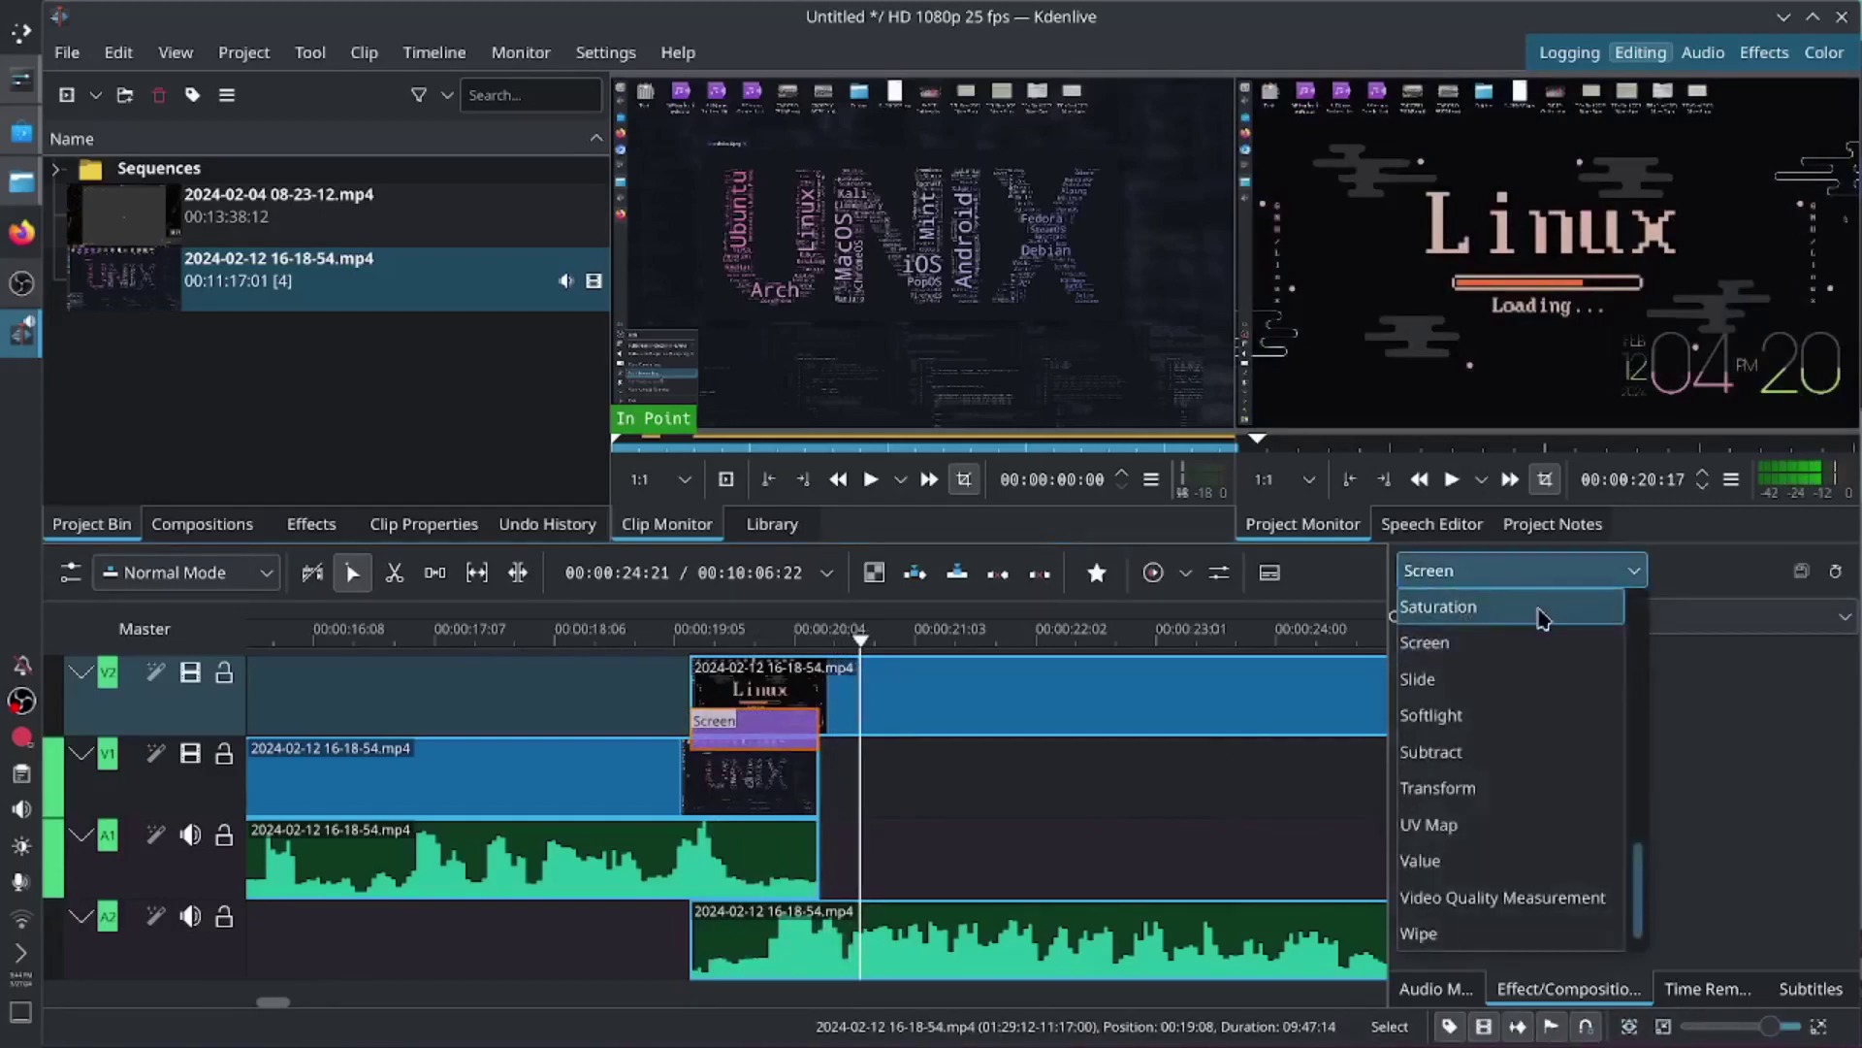
pyautogui.click(1511, 933)
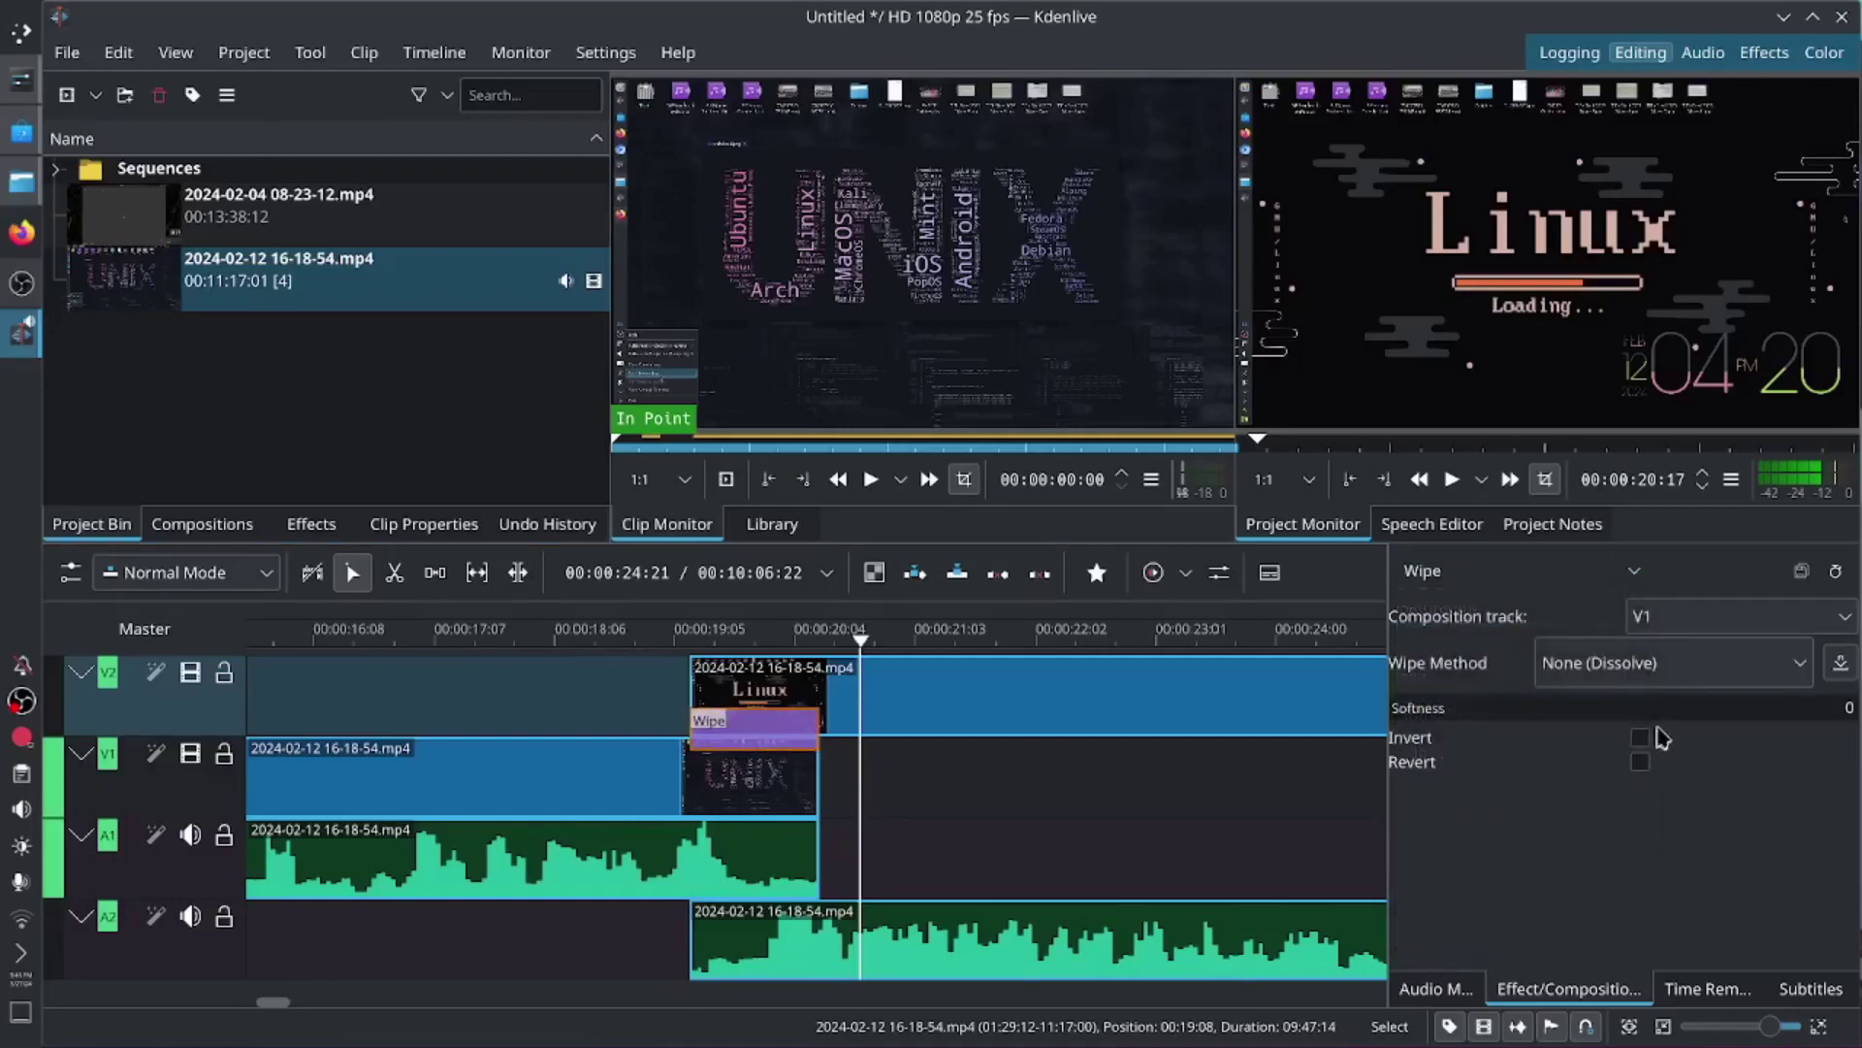
pyautogui.click(1717, 667)
pyautogui.scroll(-8, 1664, 878)
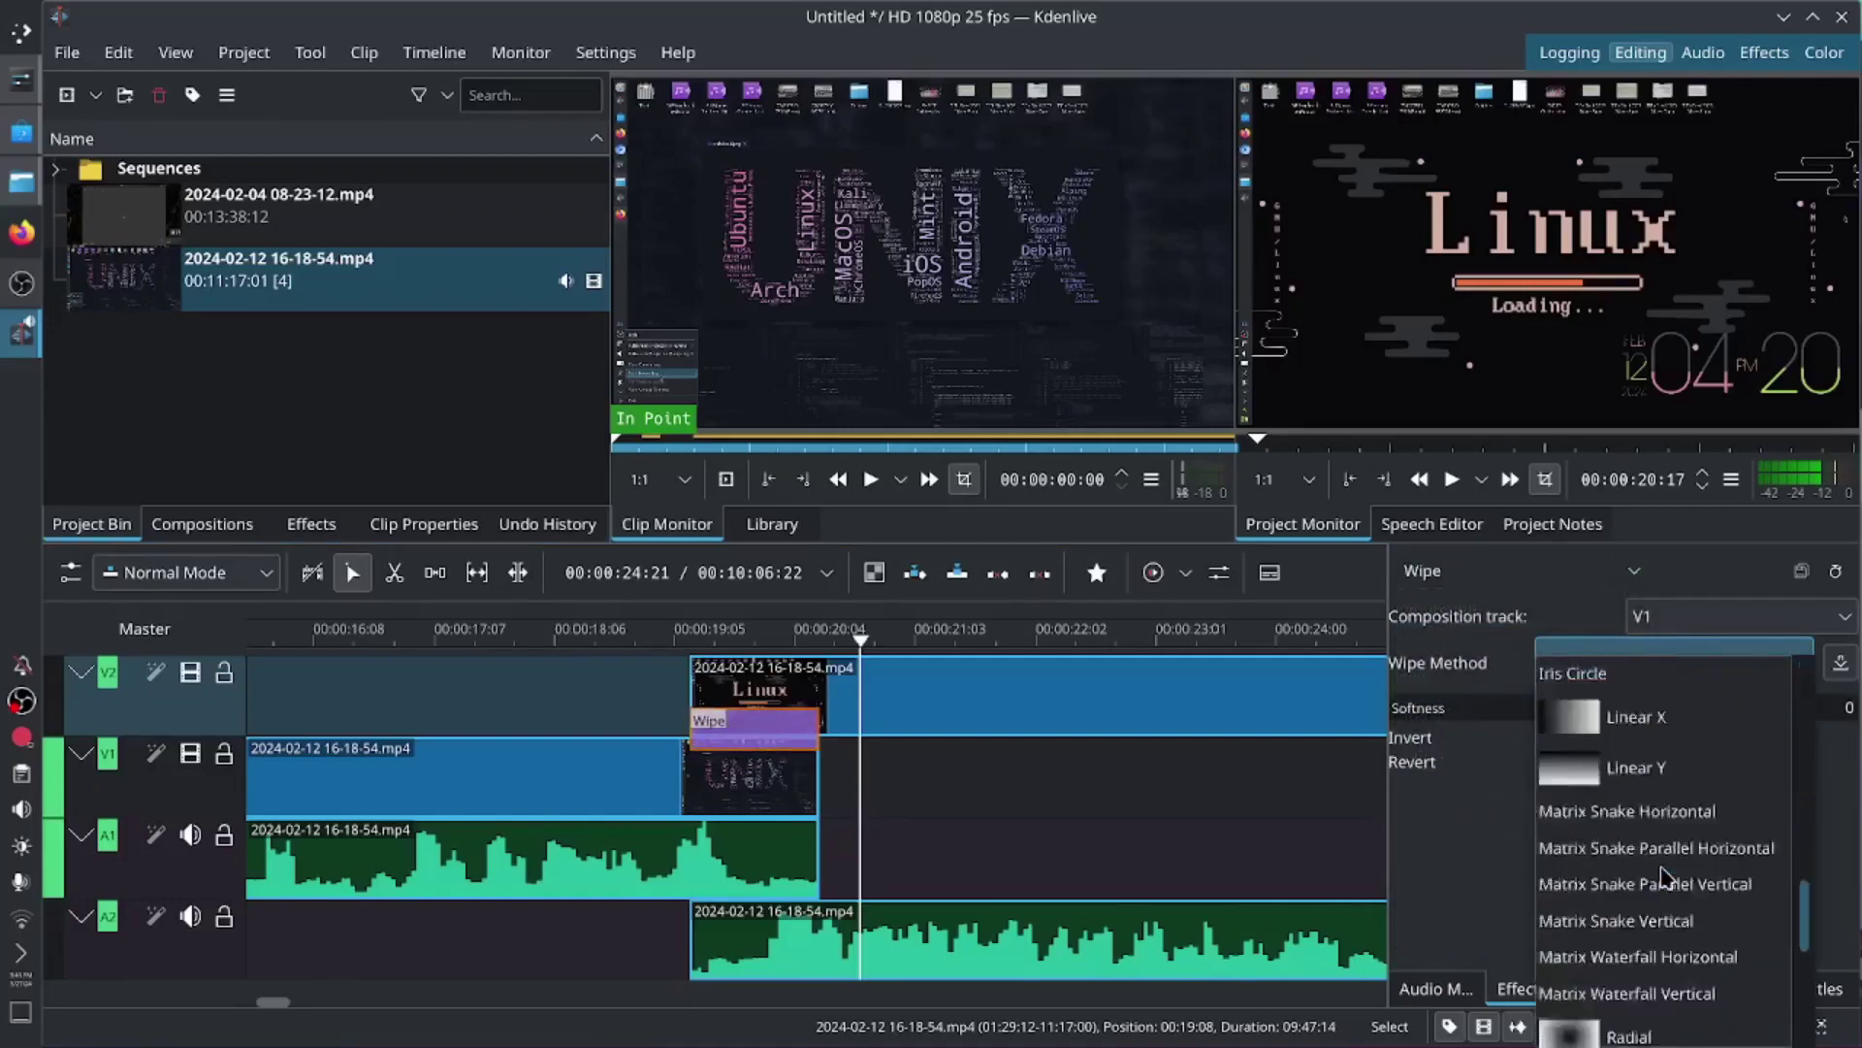
pyautogui.scroll(-3, 1640, 881)
pyautogui.scroll(8, 1654, 922)
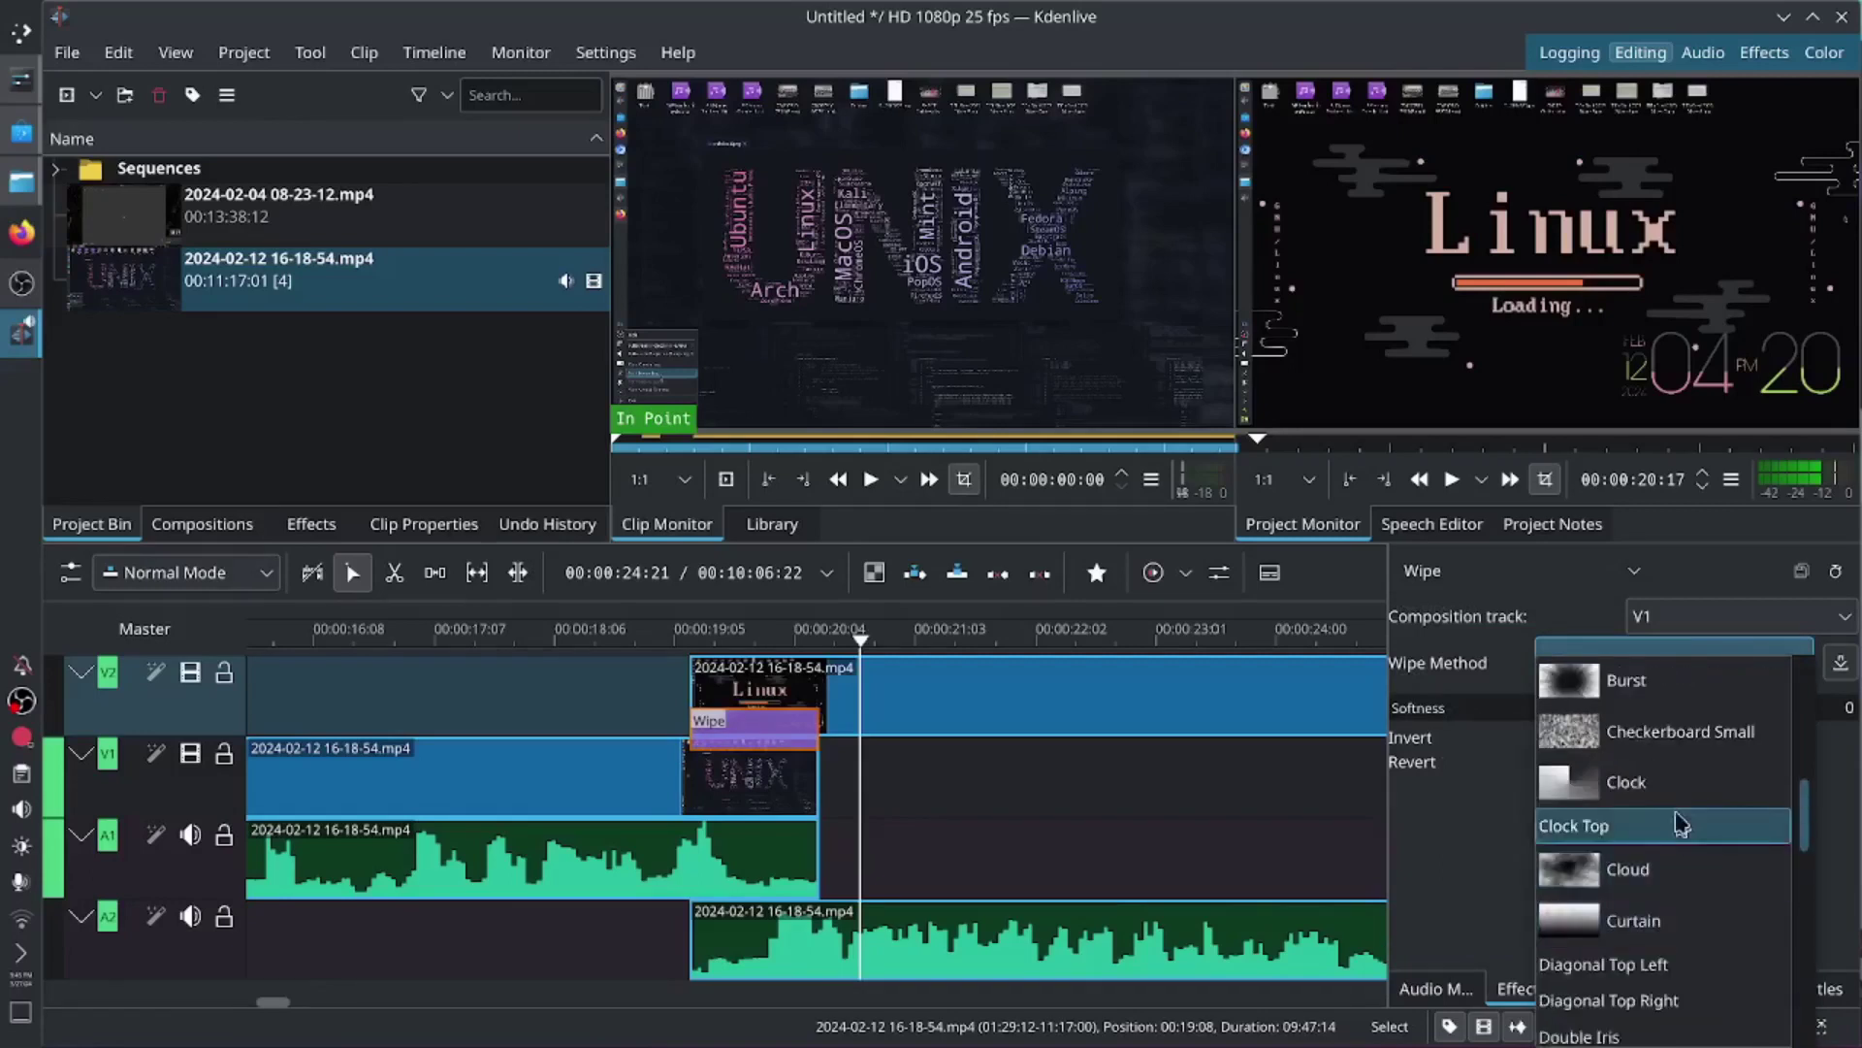
pyautogui.click(1693, 871)
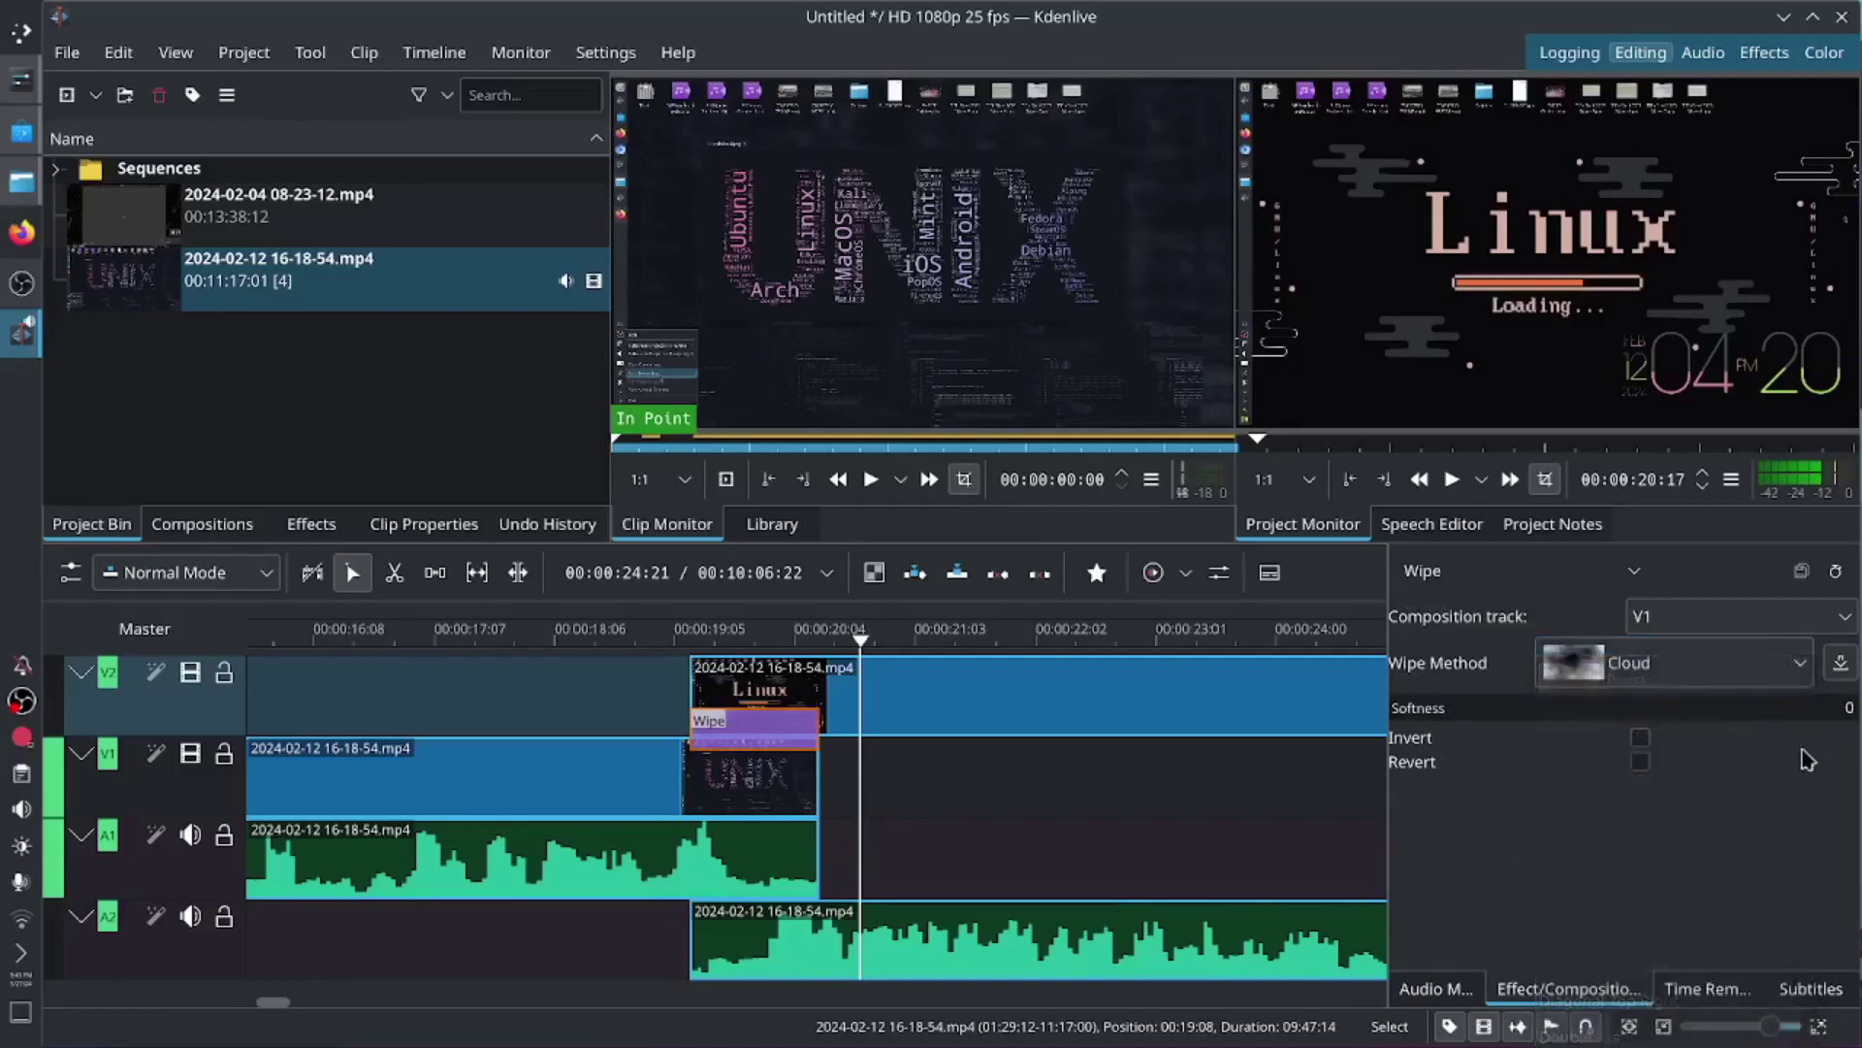
# Step: Open the downloadable Kdenlive Transition Wipes and try to install the triangular Polys wipe
pyautogui.click(1840, 665)
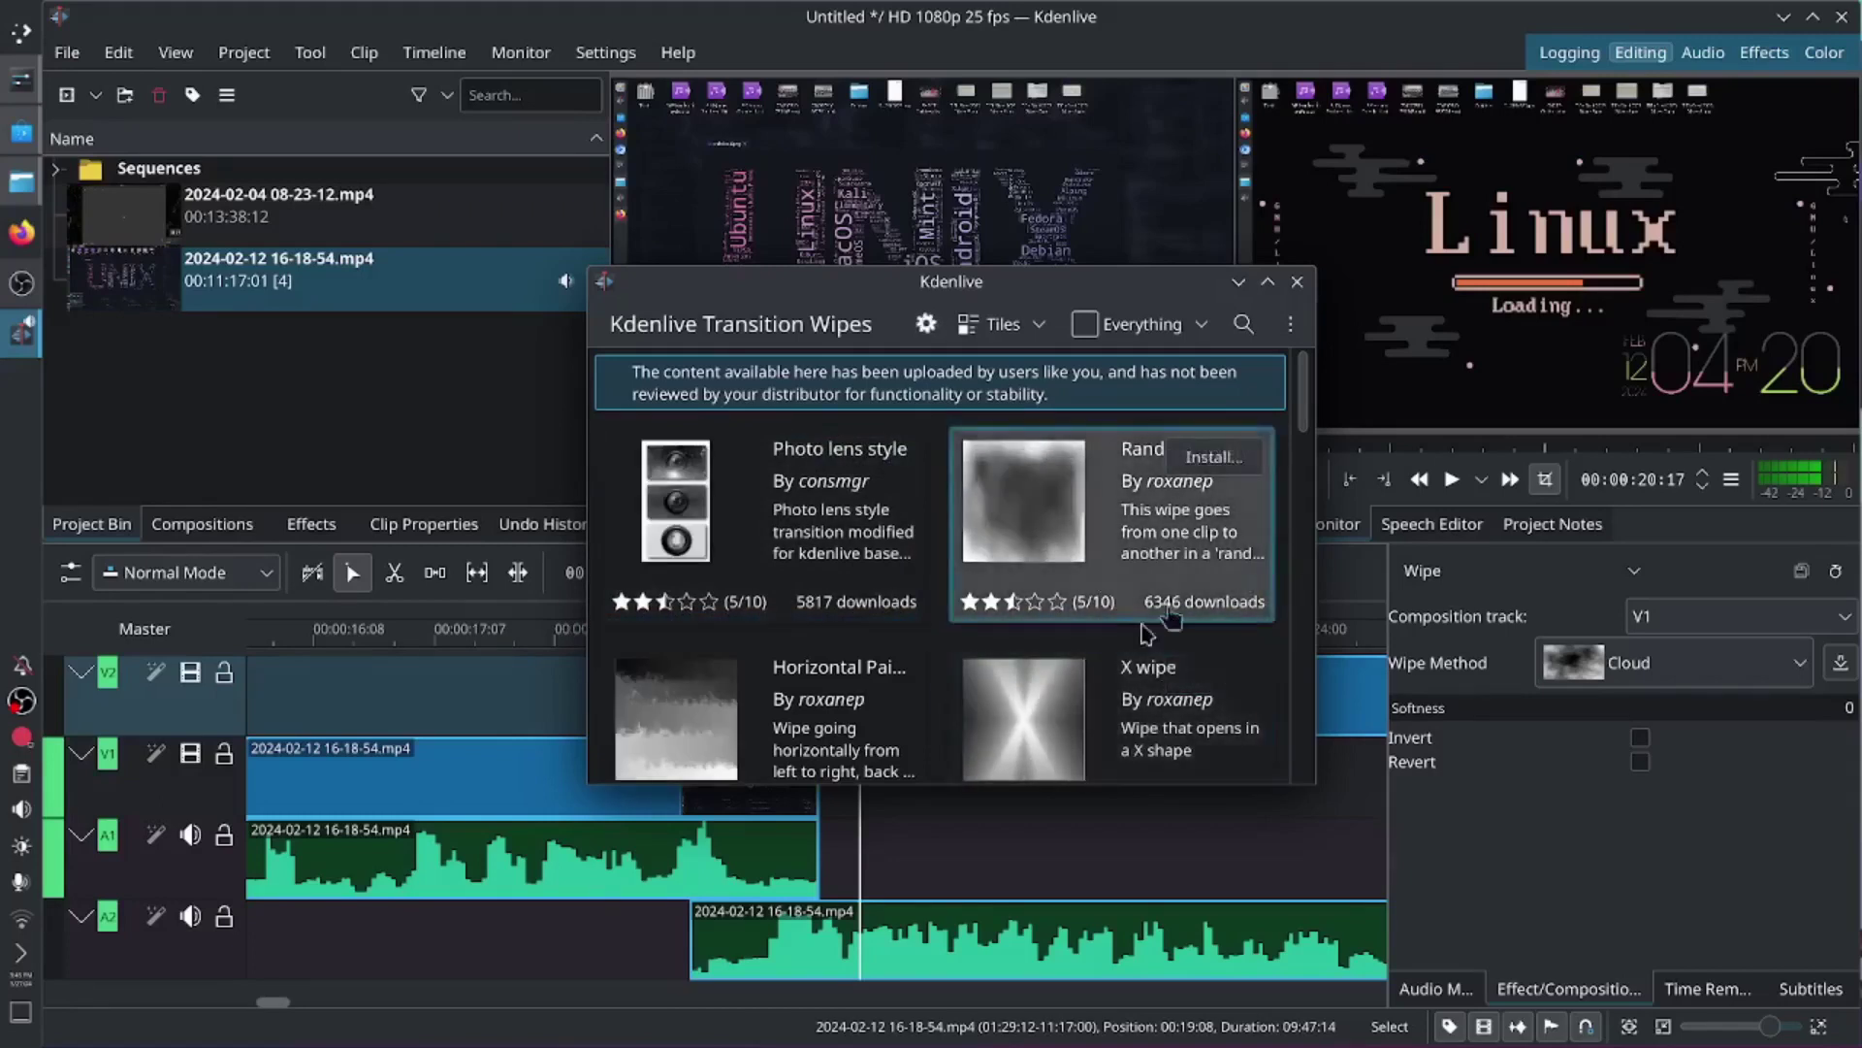
pyautogui.scroll(-3, 984, 654)
pyautogui.scroll(-4, 984, 655)
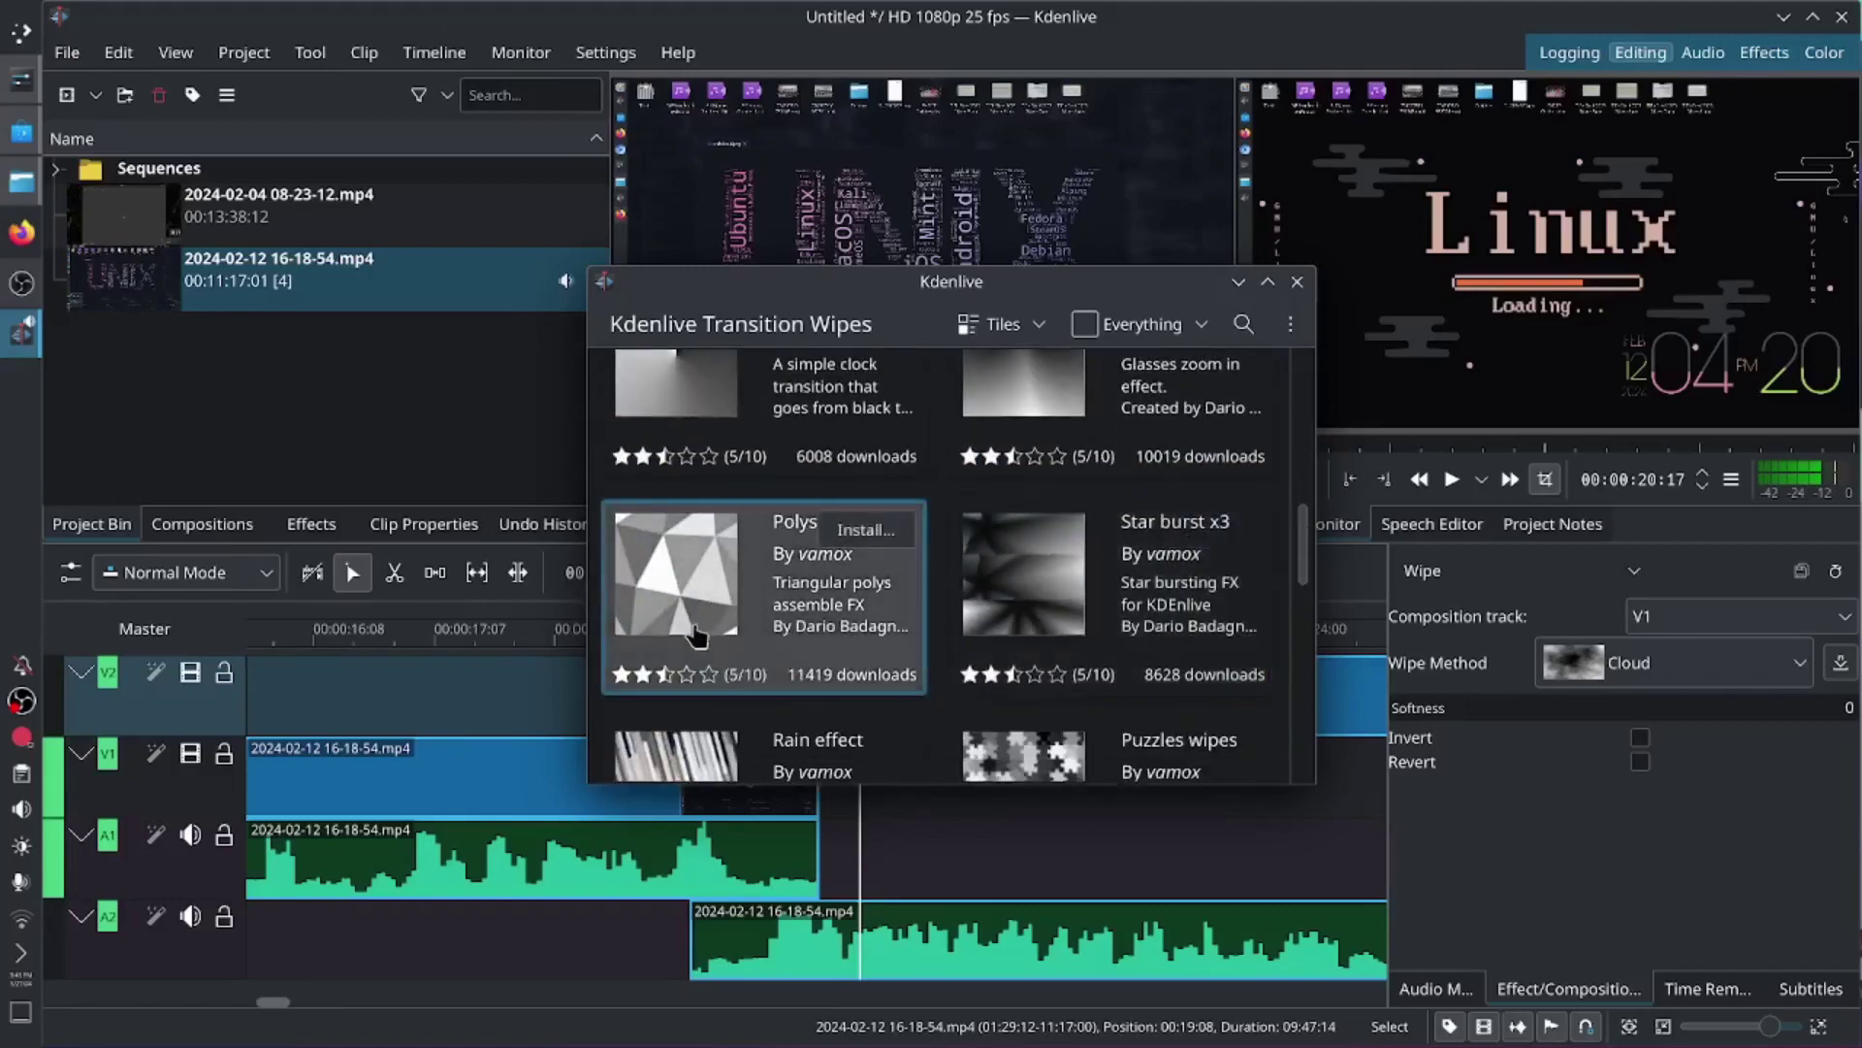
pyautogui.click(865, 530)
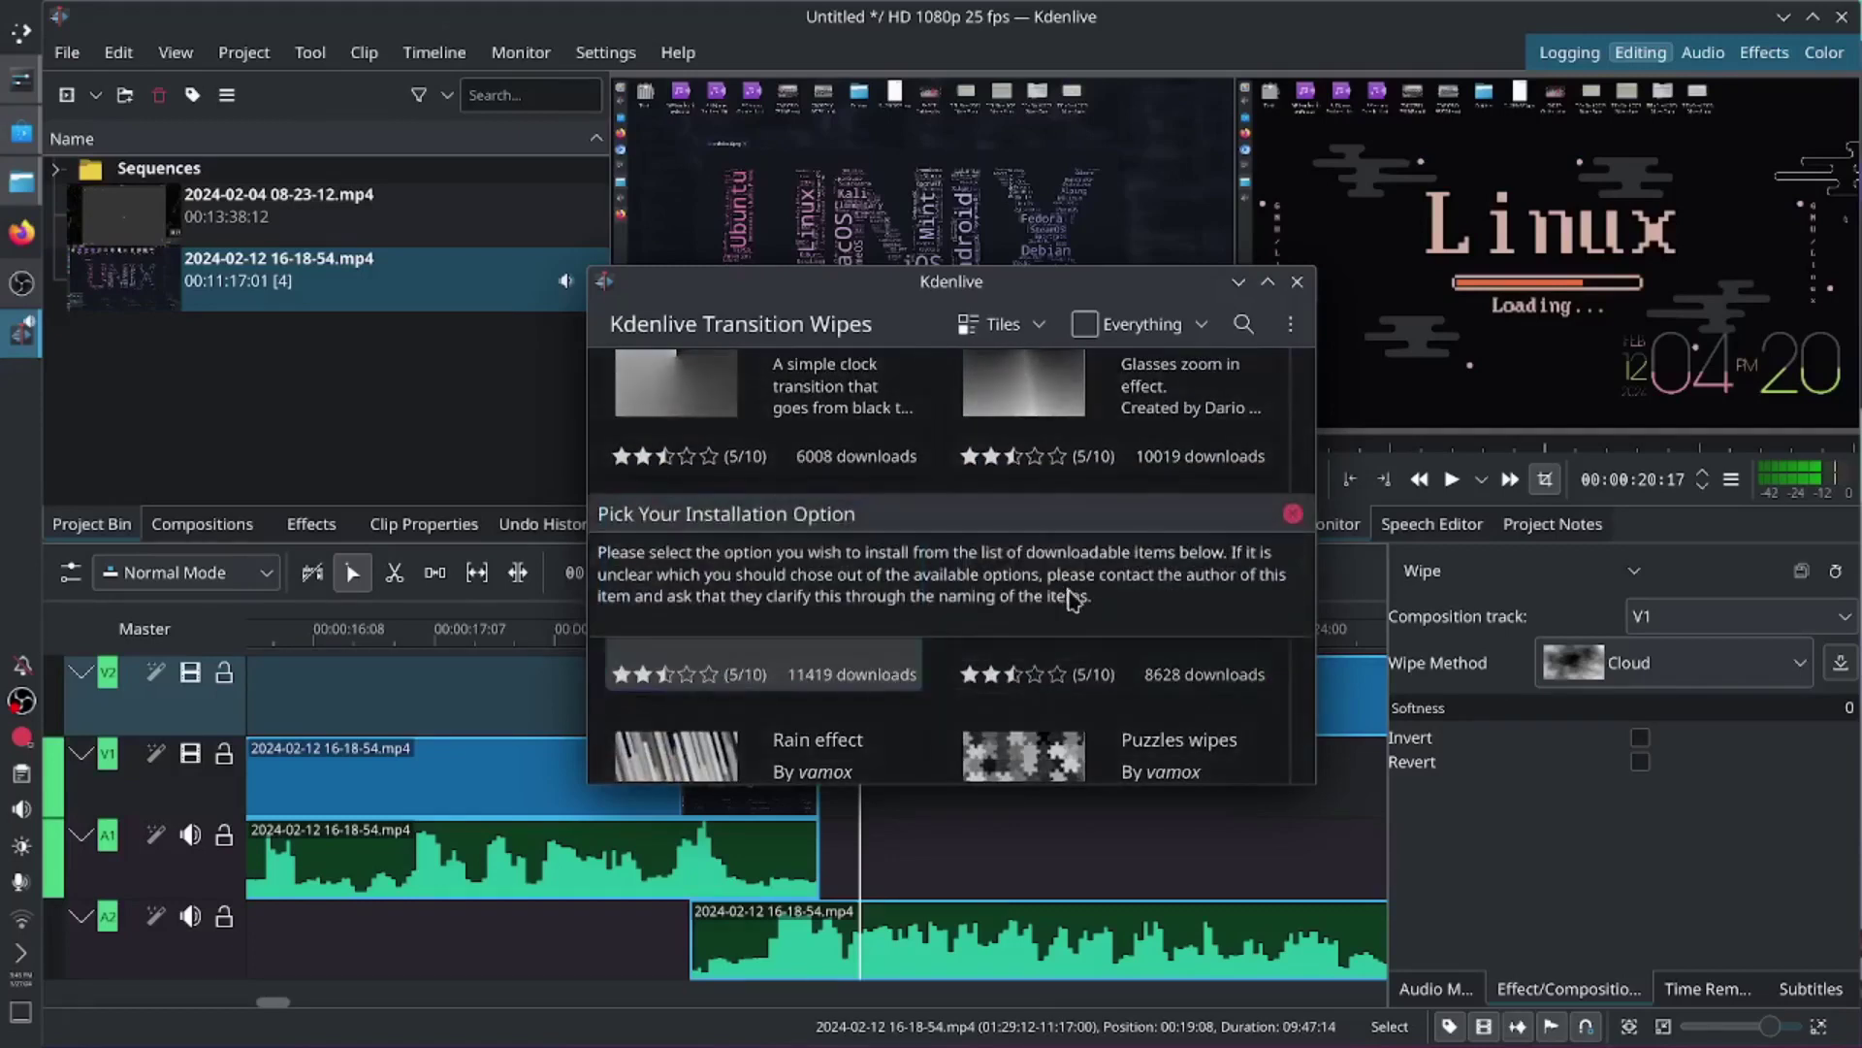
pyautogui.click(1293, 515)
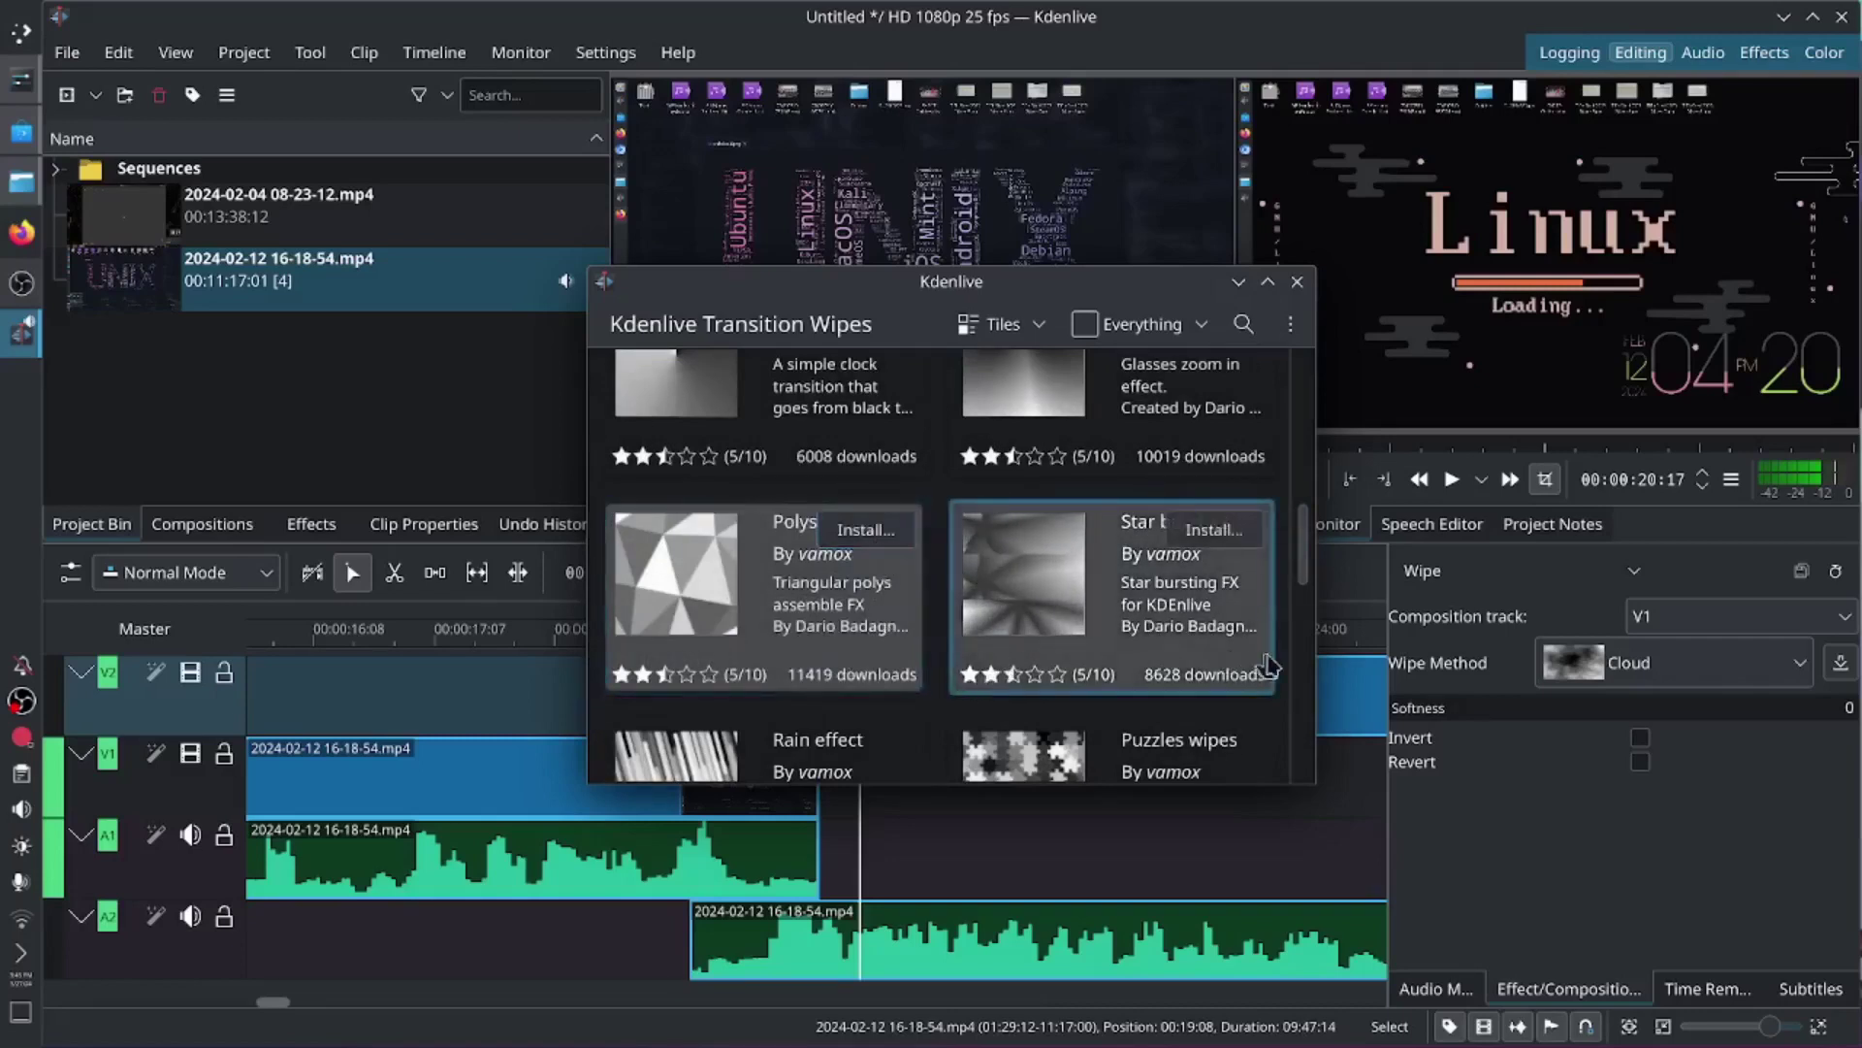
pyautogui.click(871, 540)
pyautogui.click(1293, 513)
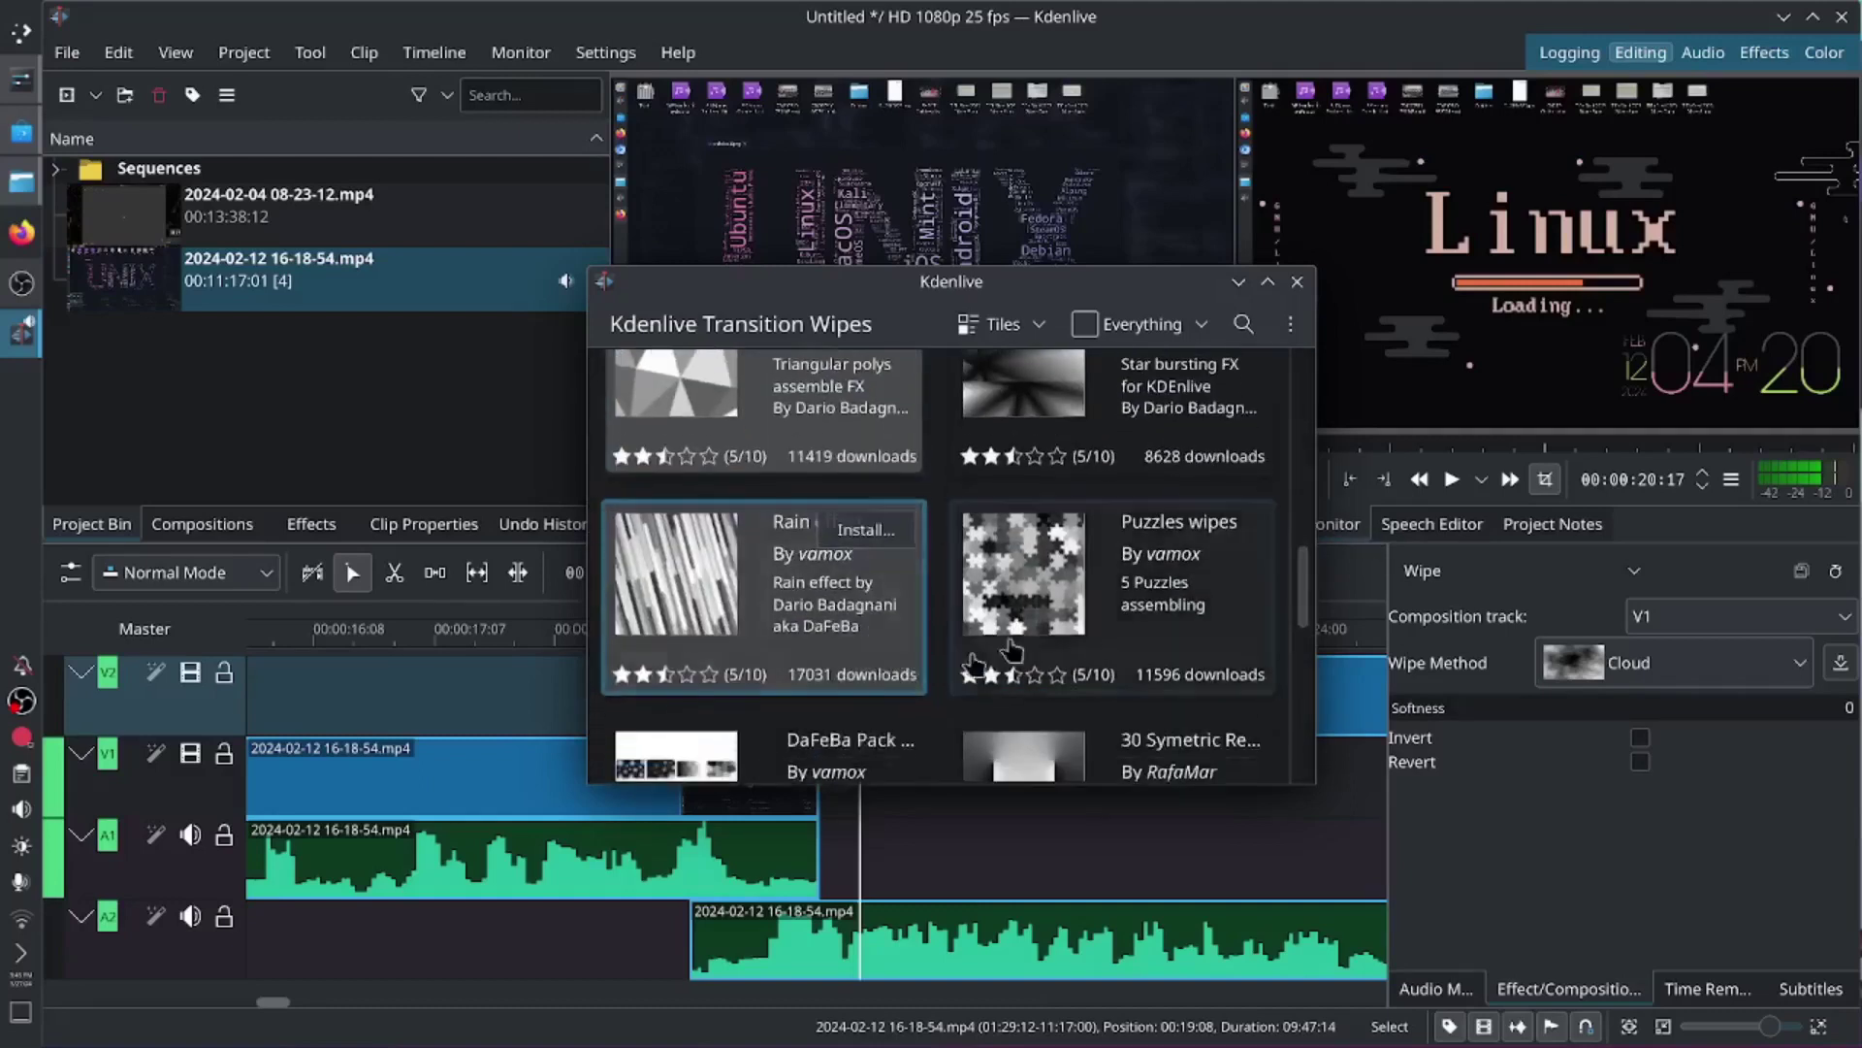
# Step: Try to install the Rain effect transition wipe
pyautogui.scroll(-2, 851, 527)
pyautogui.click(876, 460)
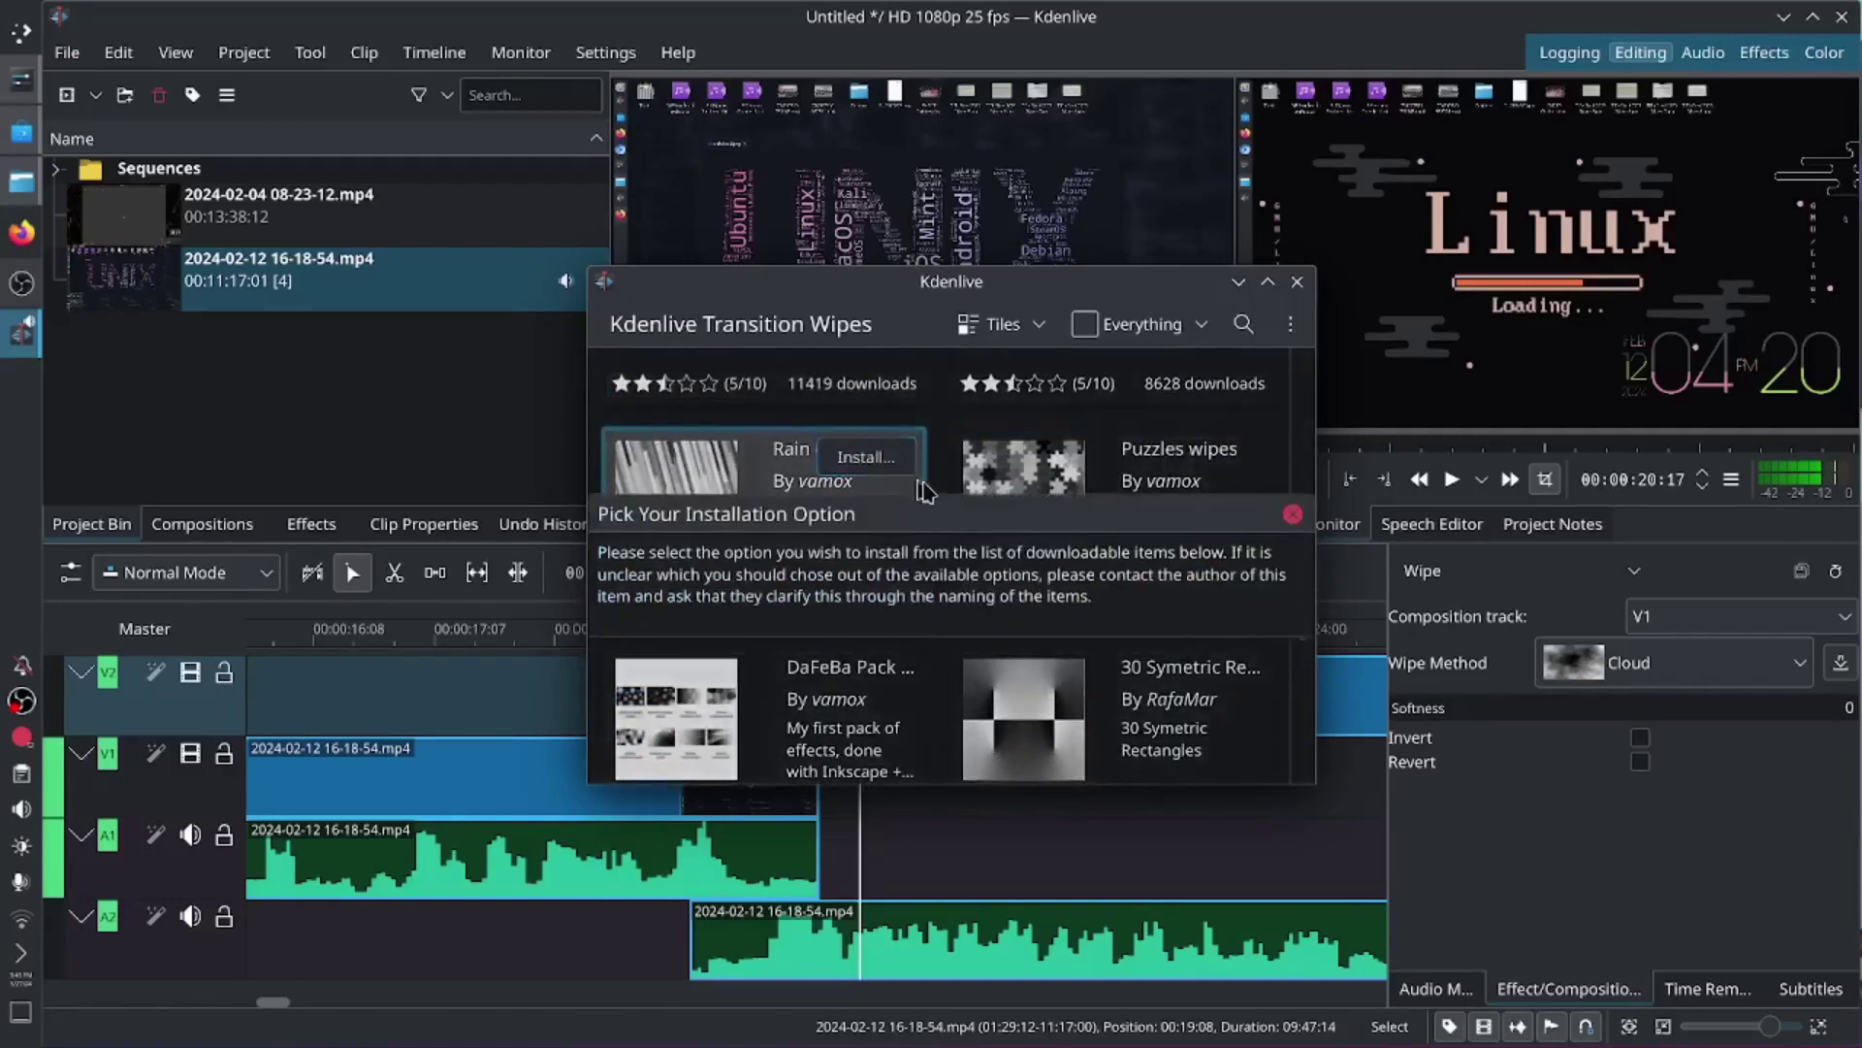
pyautogui.click(1293, 513)
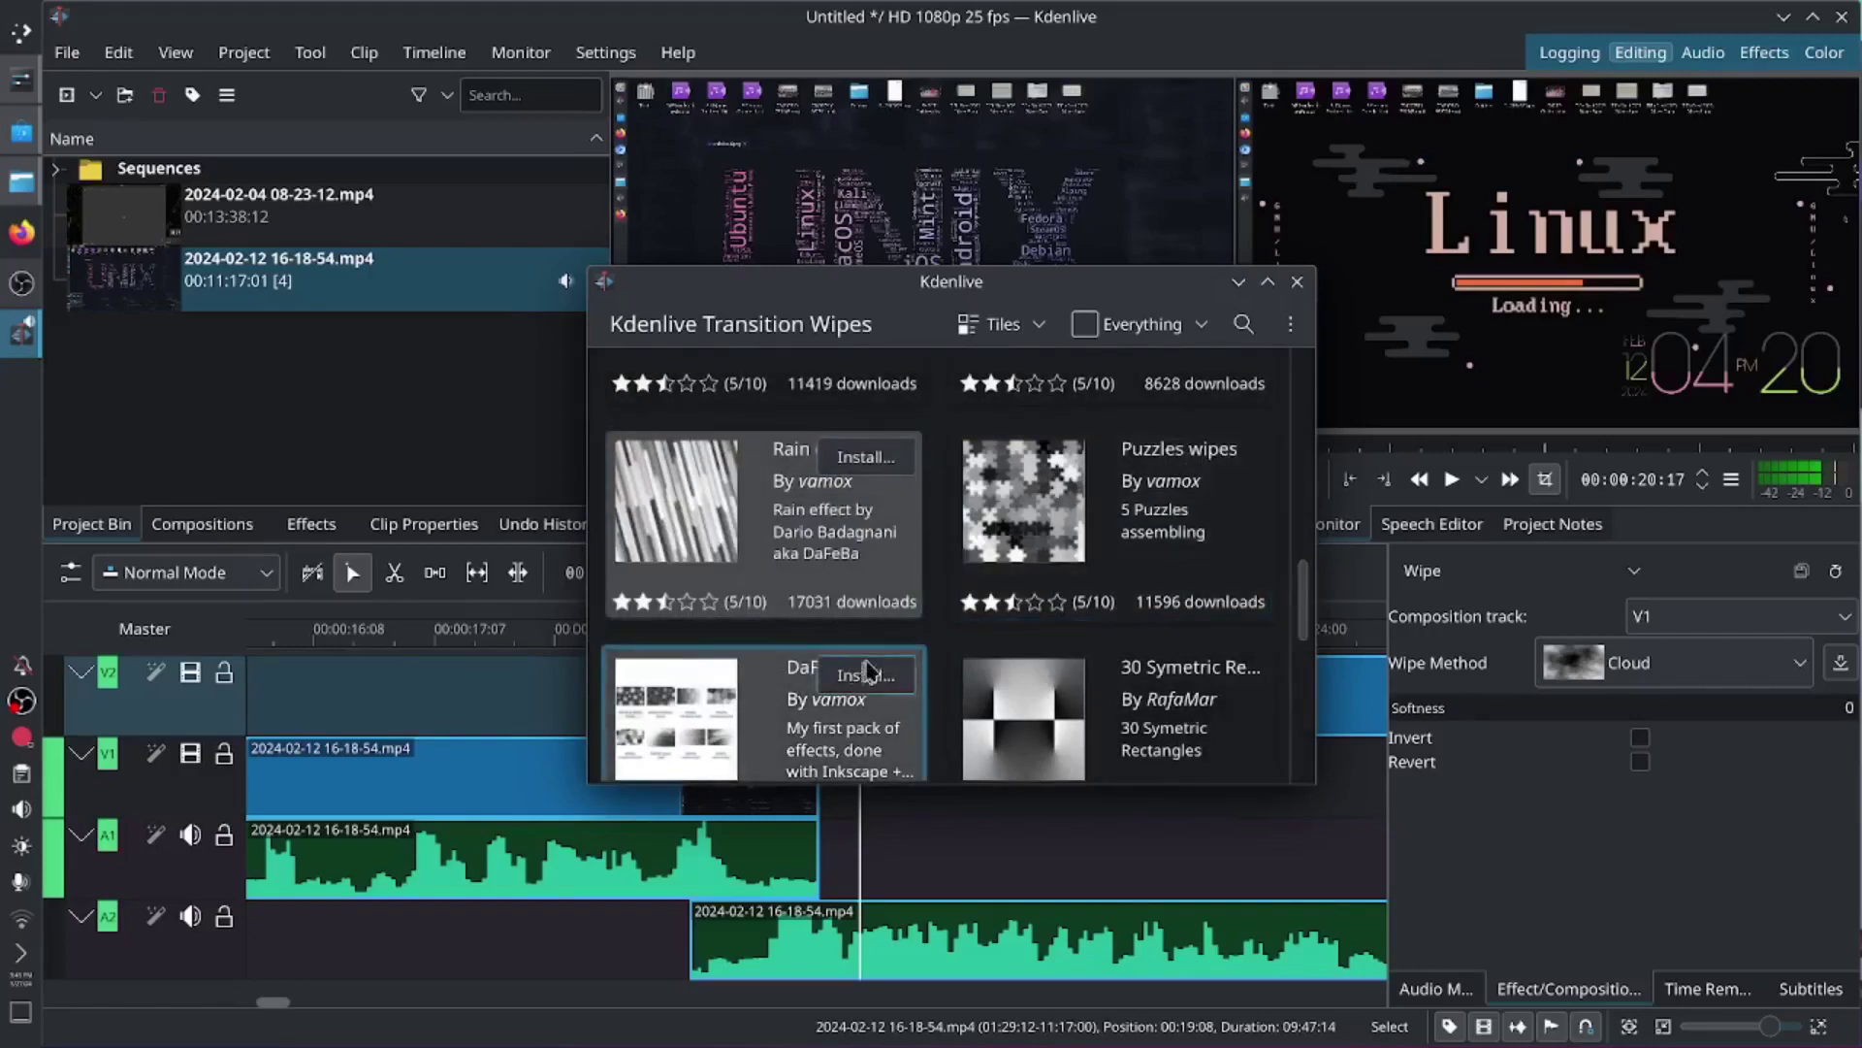
# Step: Examine the further transition wipes available for download
pyautogui.scroll(-3, 945, 640)
pyautogui.scroll(-5, 946, 643)
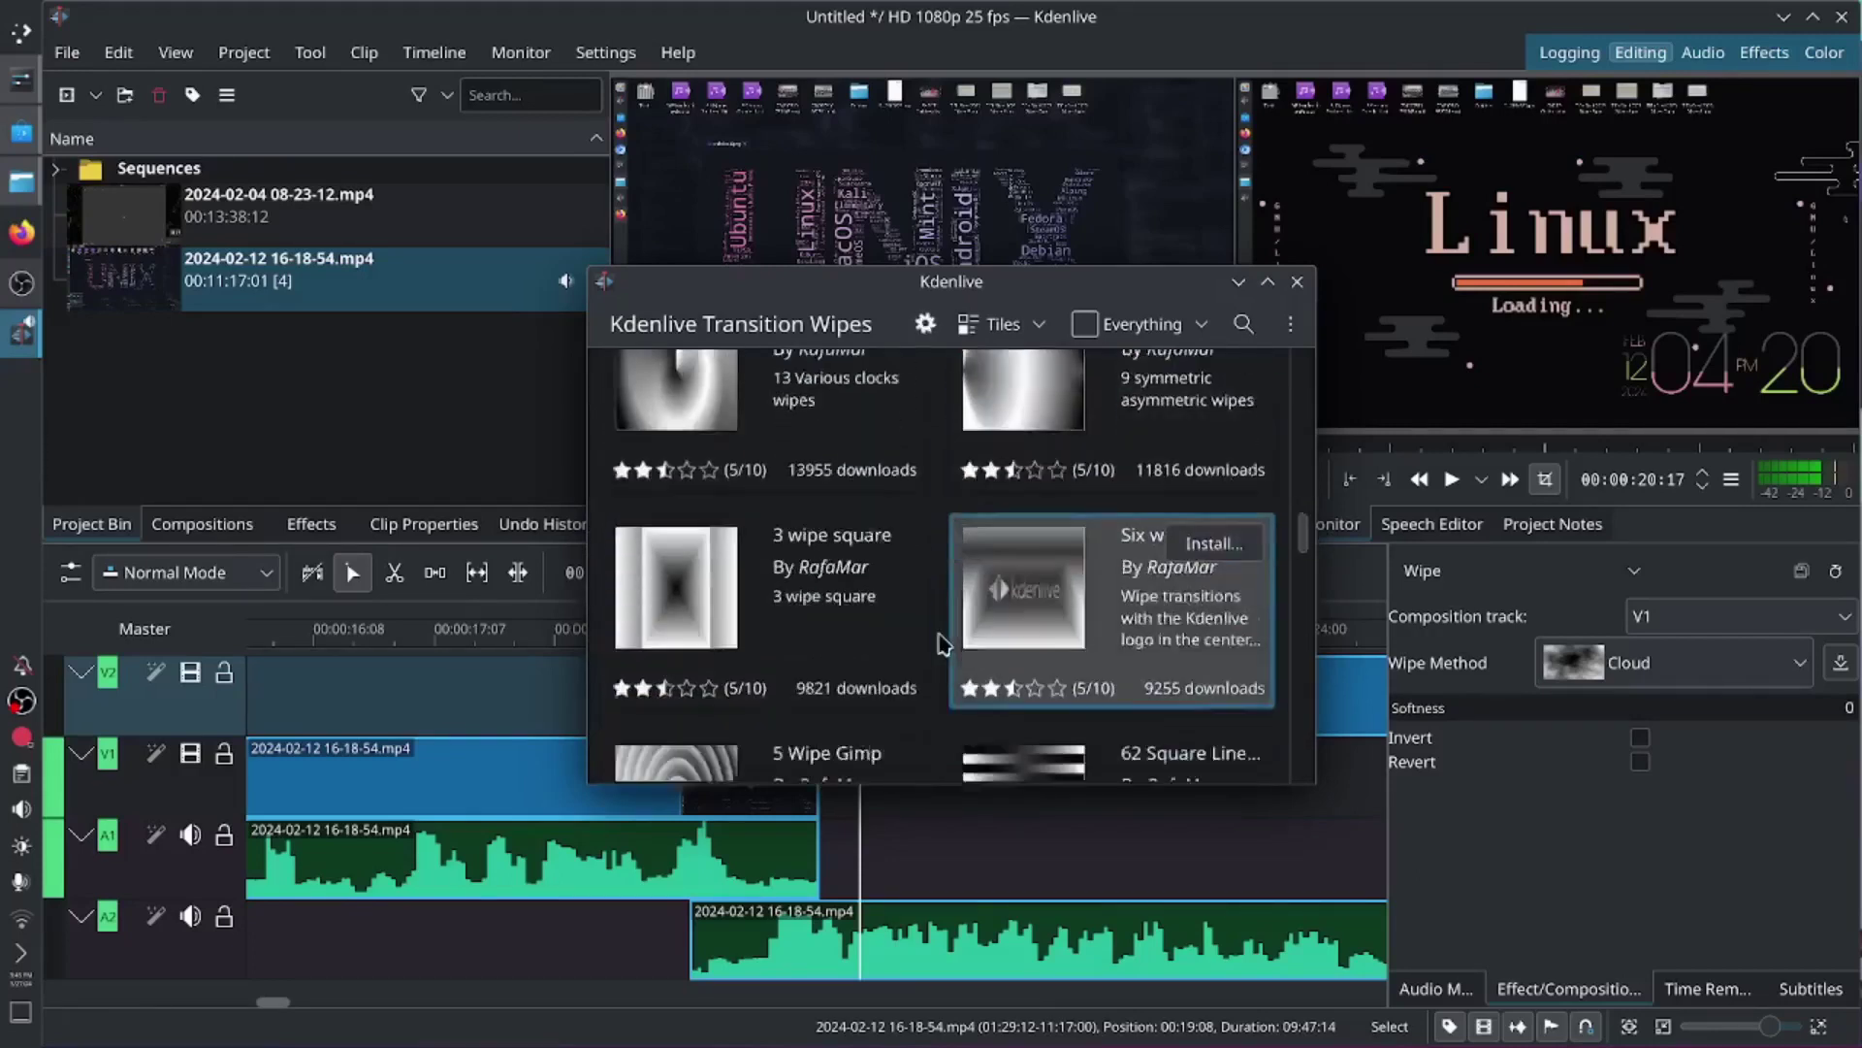
pyautogui.scroll(-2, 946, 640)
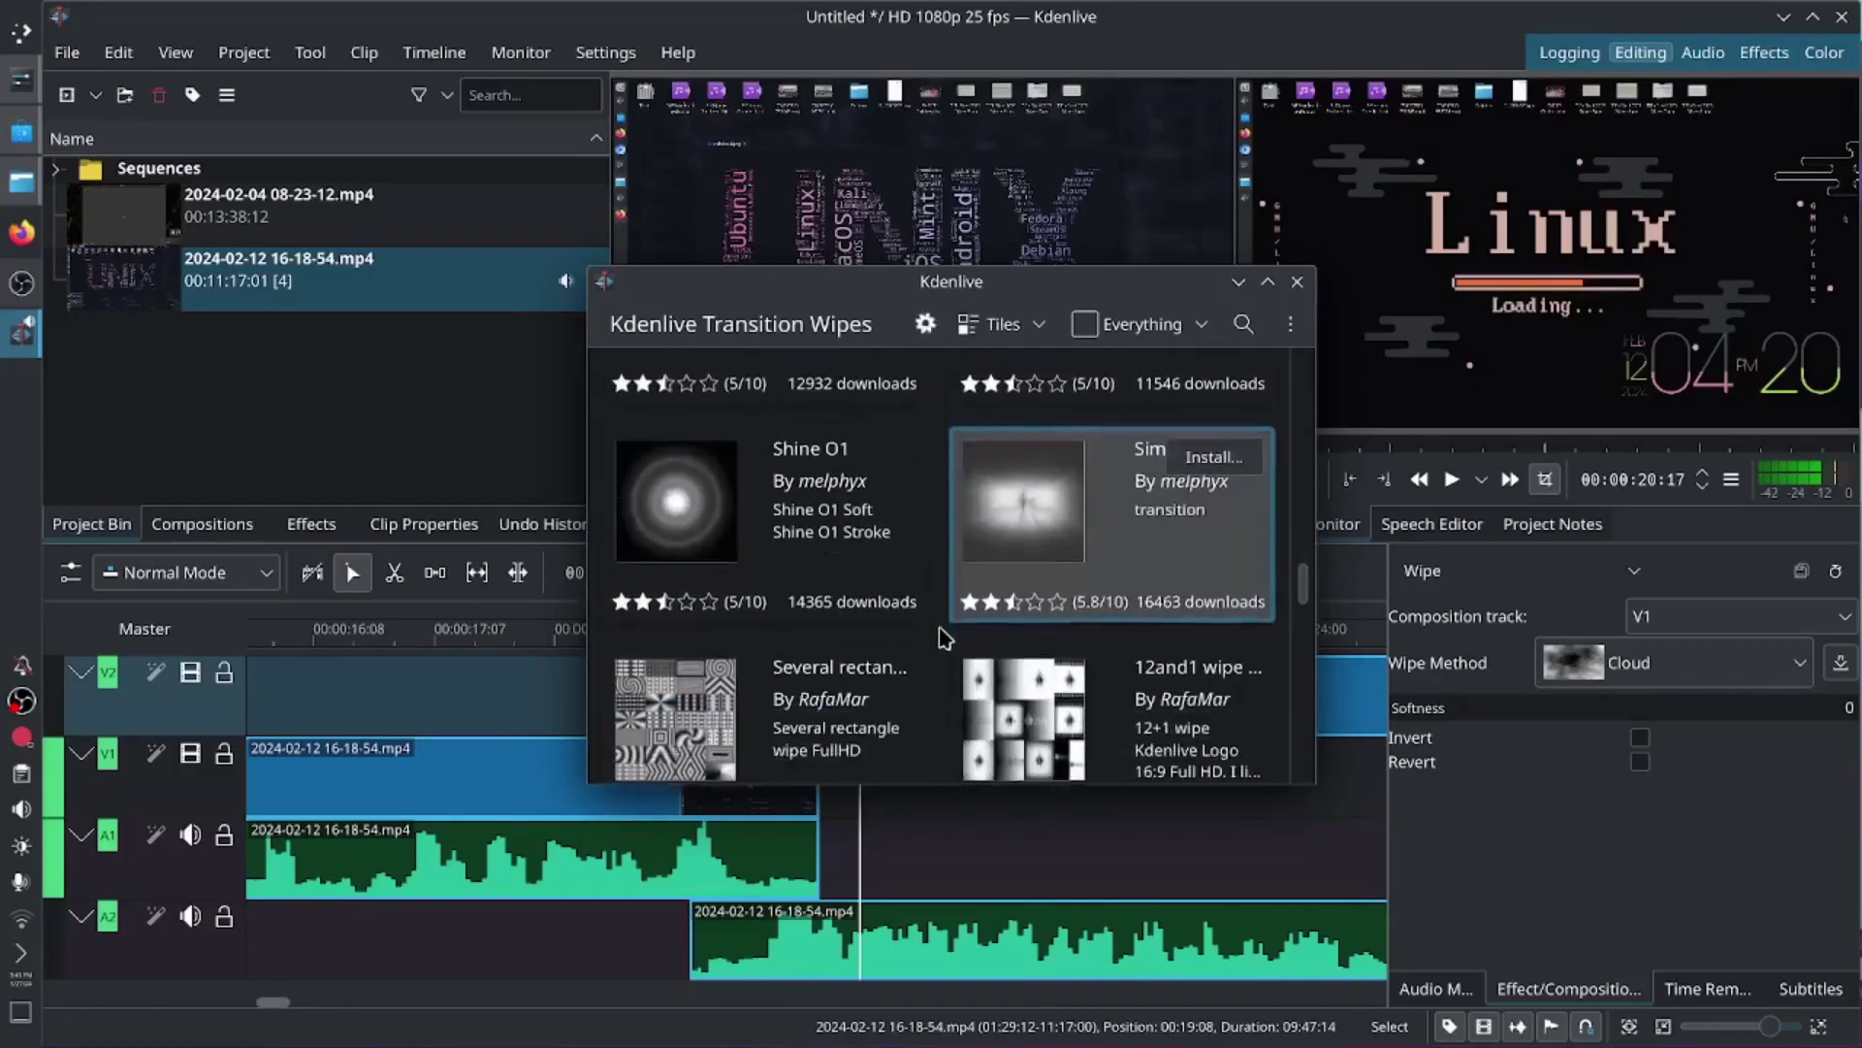
pyautogui.scroll(-8, 945, 640)
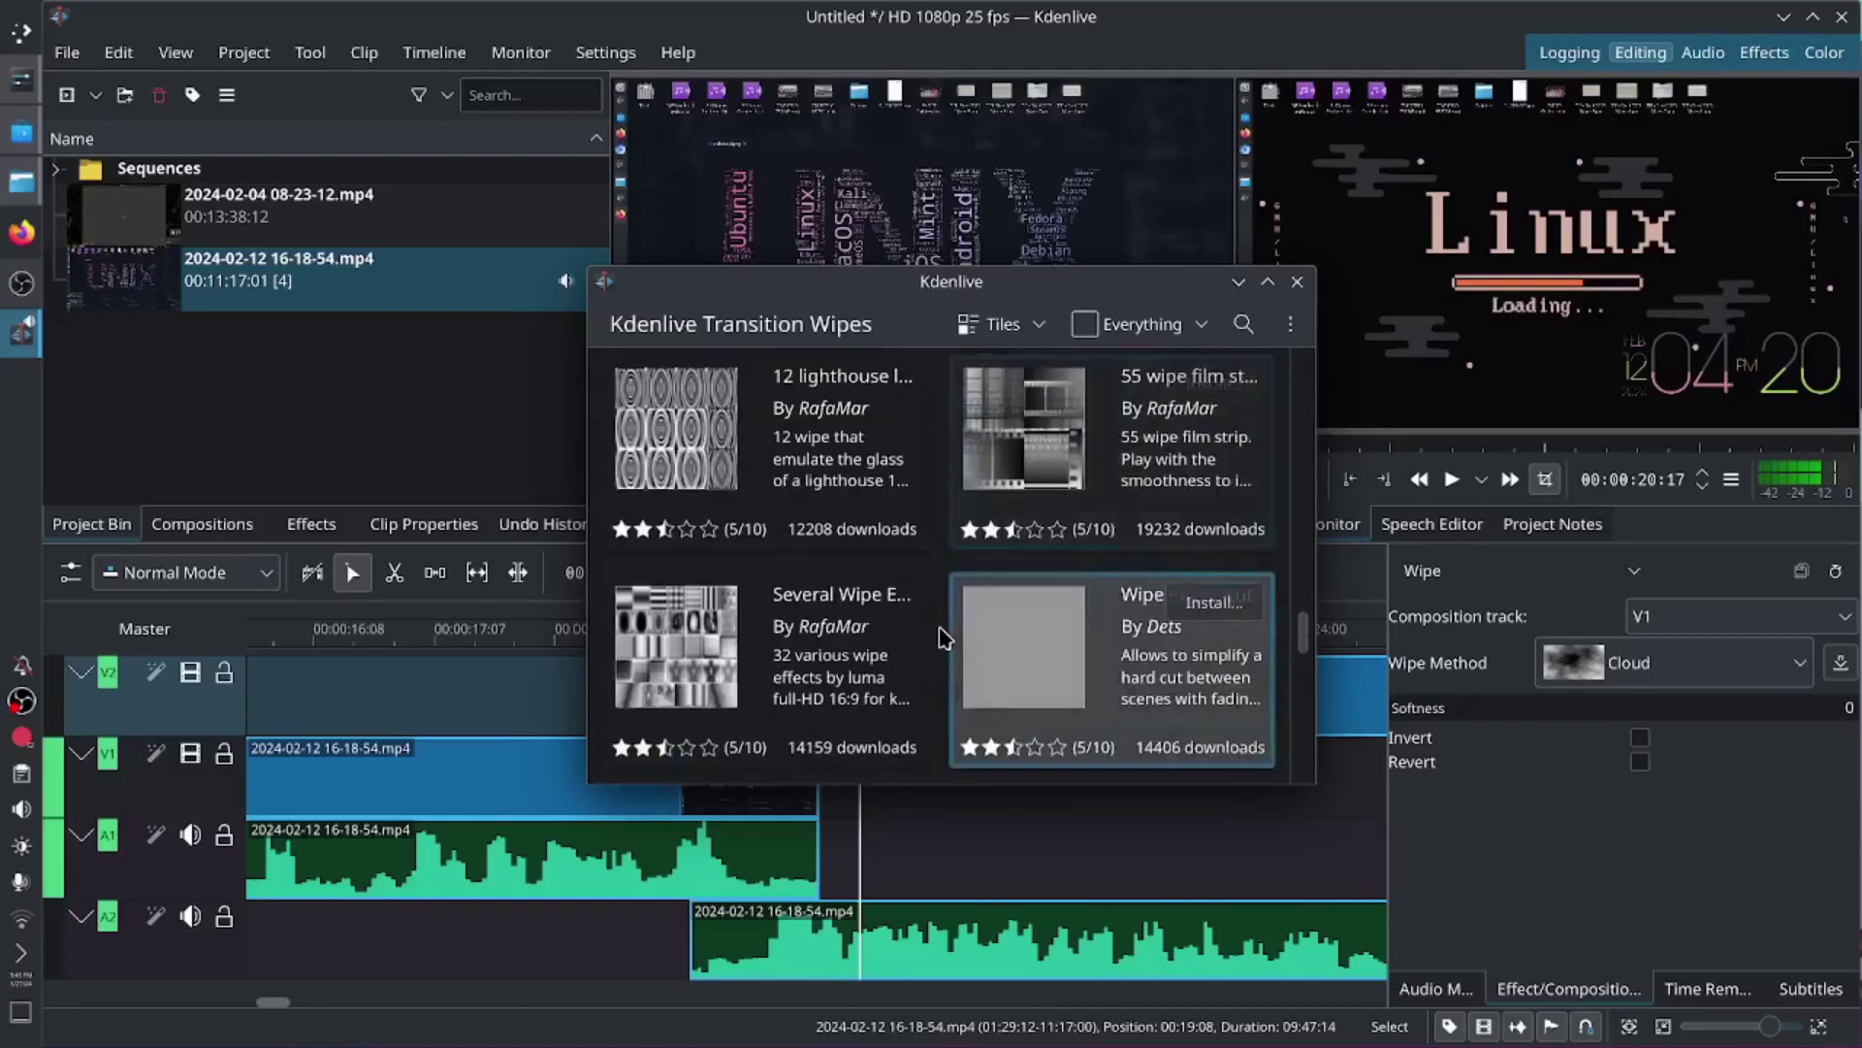
# Step: Examine the remaining downloadable transition wipes and close the download window
pyautogui.scroll(-10, 946, 640)
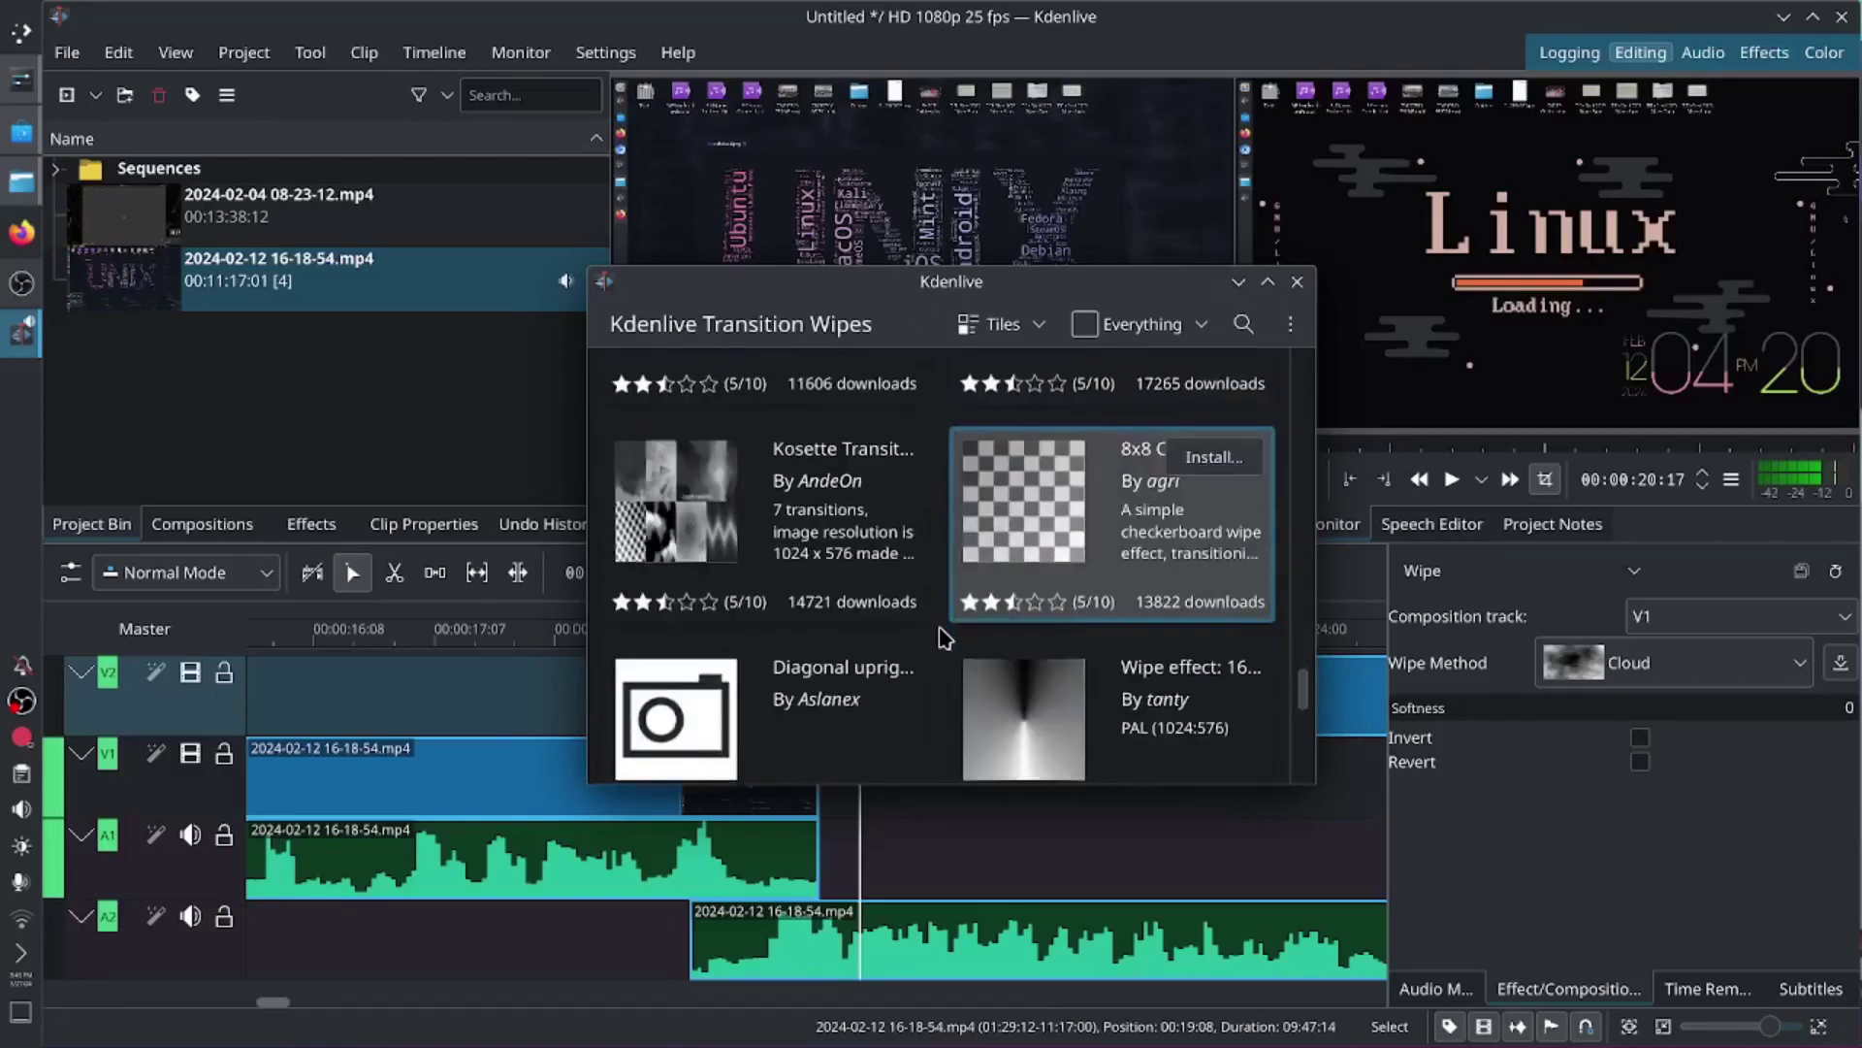
pyautogui.scroll(-9, 939, 636)
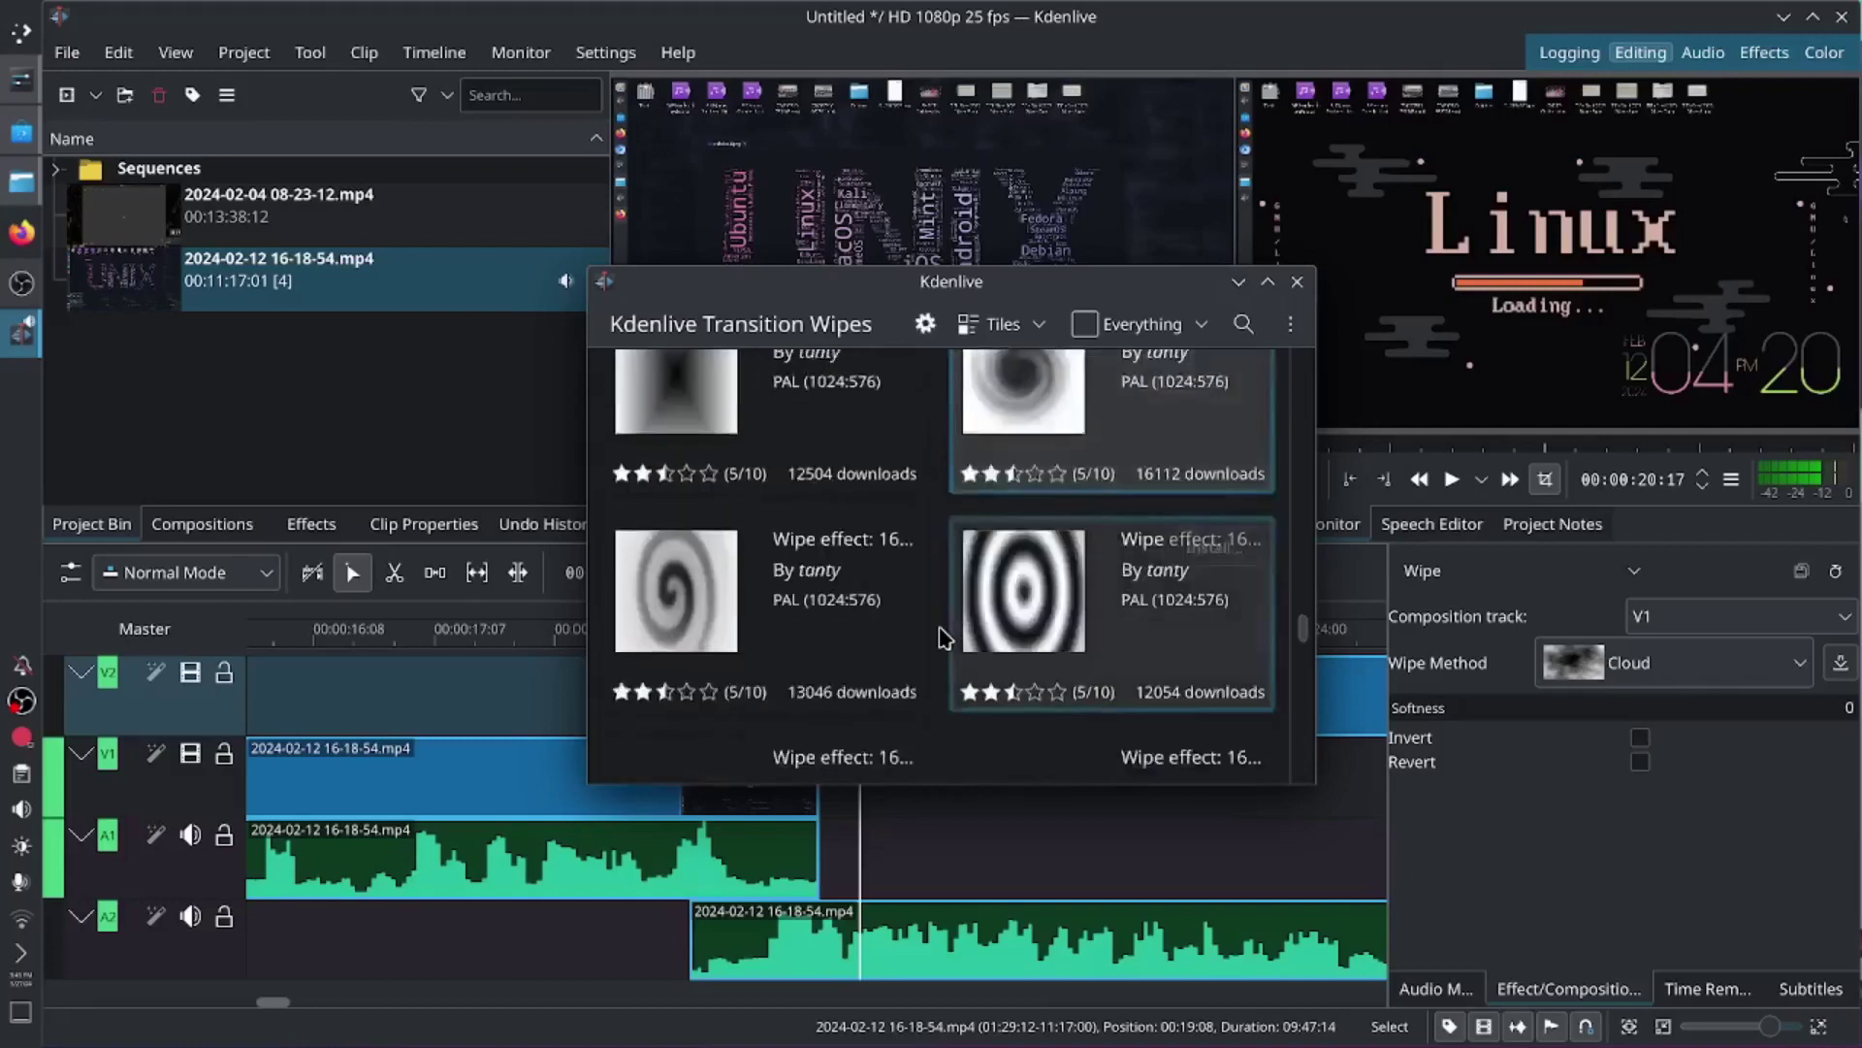
pyautogui.press('Escape')
# Step: Ungroup the second clip's video and audio, and extend the V2 video's start and its Wipe back to about 00:00:18:04
pyautogui.click(891, 694)
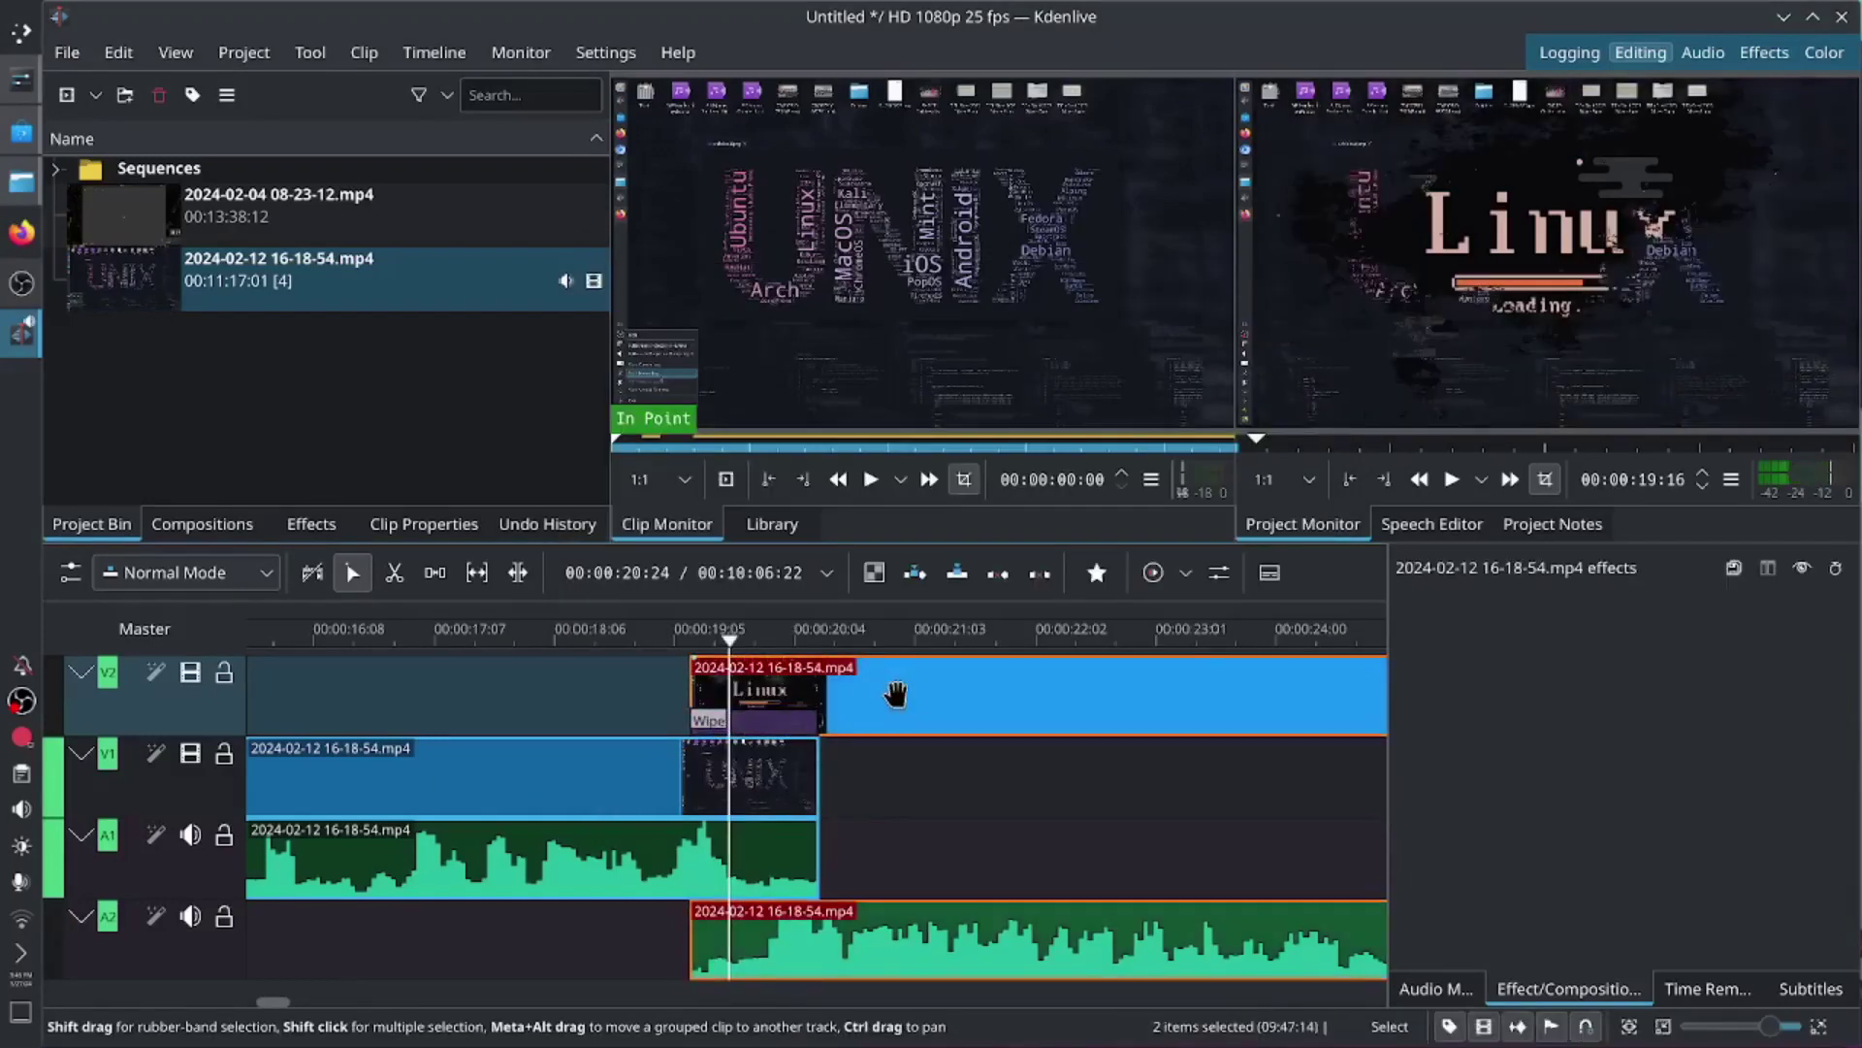
pyautogui.rightClick(928, 695)
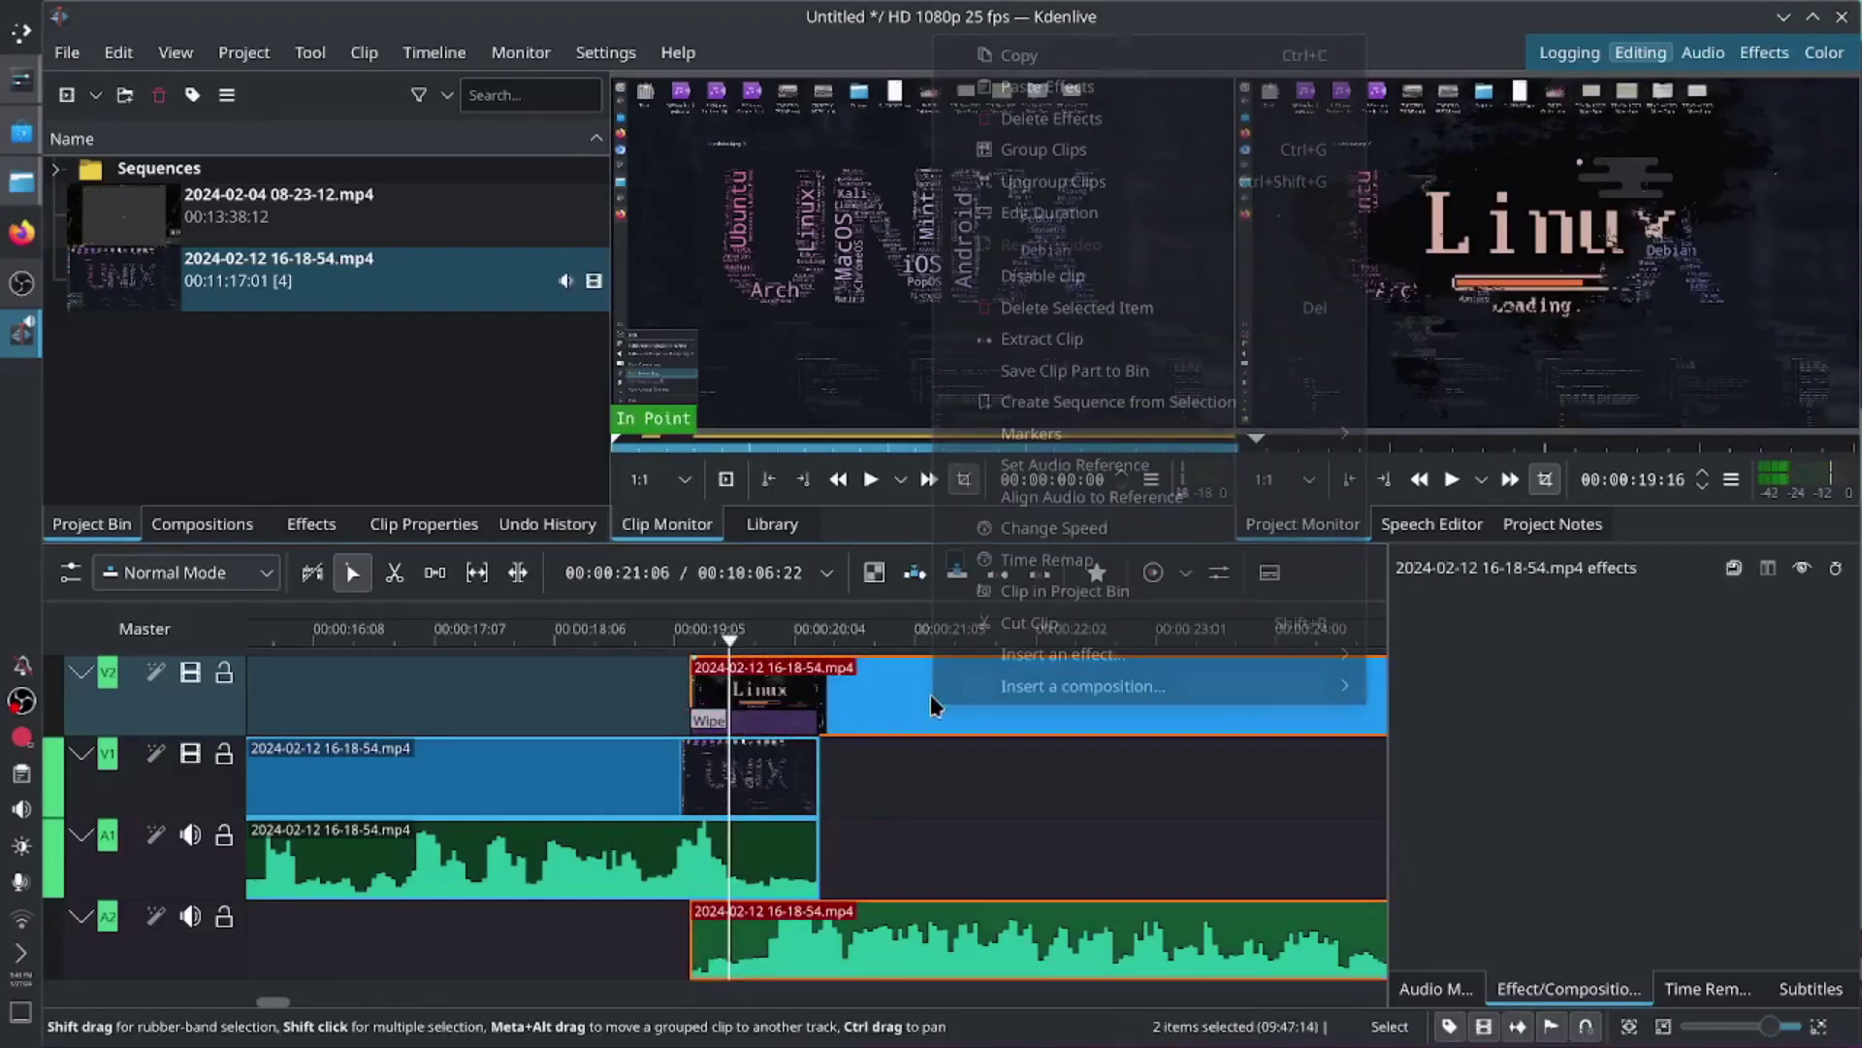
pyautogui.click(1121, 194)
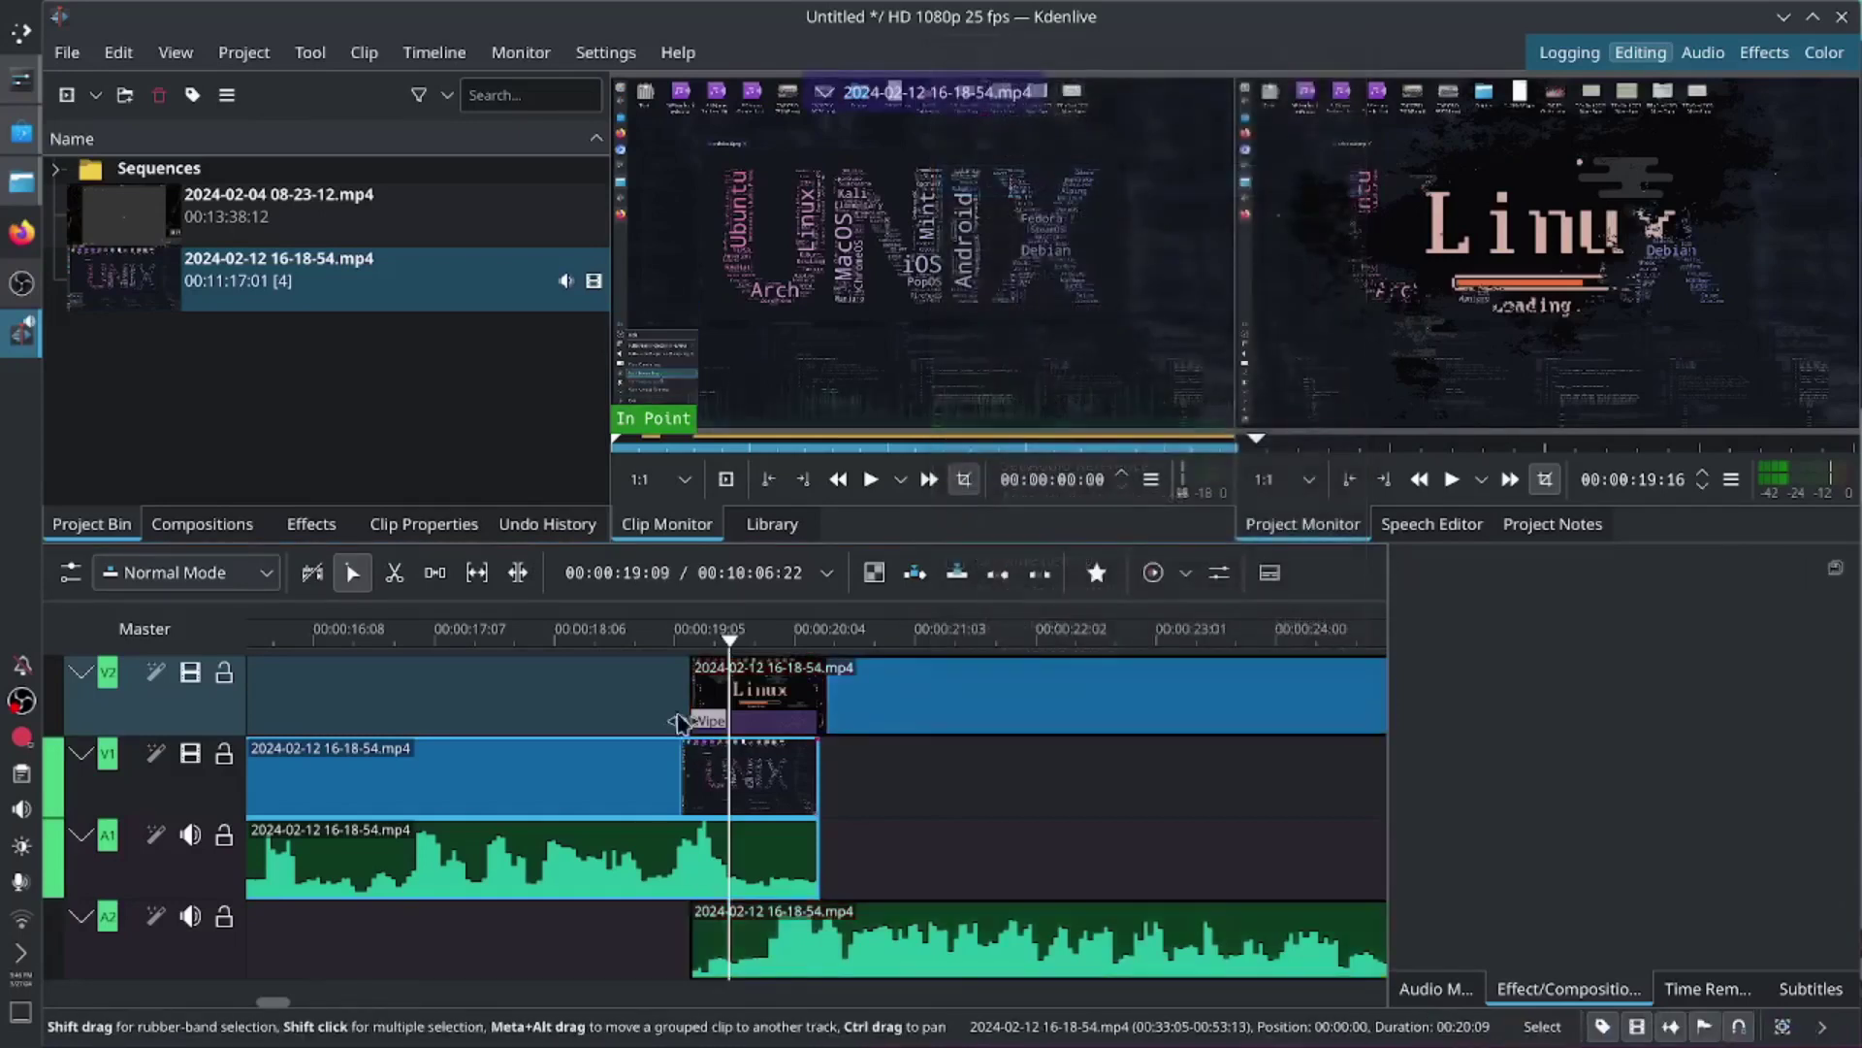
pyautogui.moveTo(667, 679); pyautogui.dragTo(546, 677)
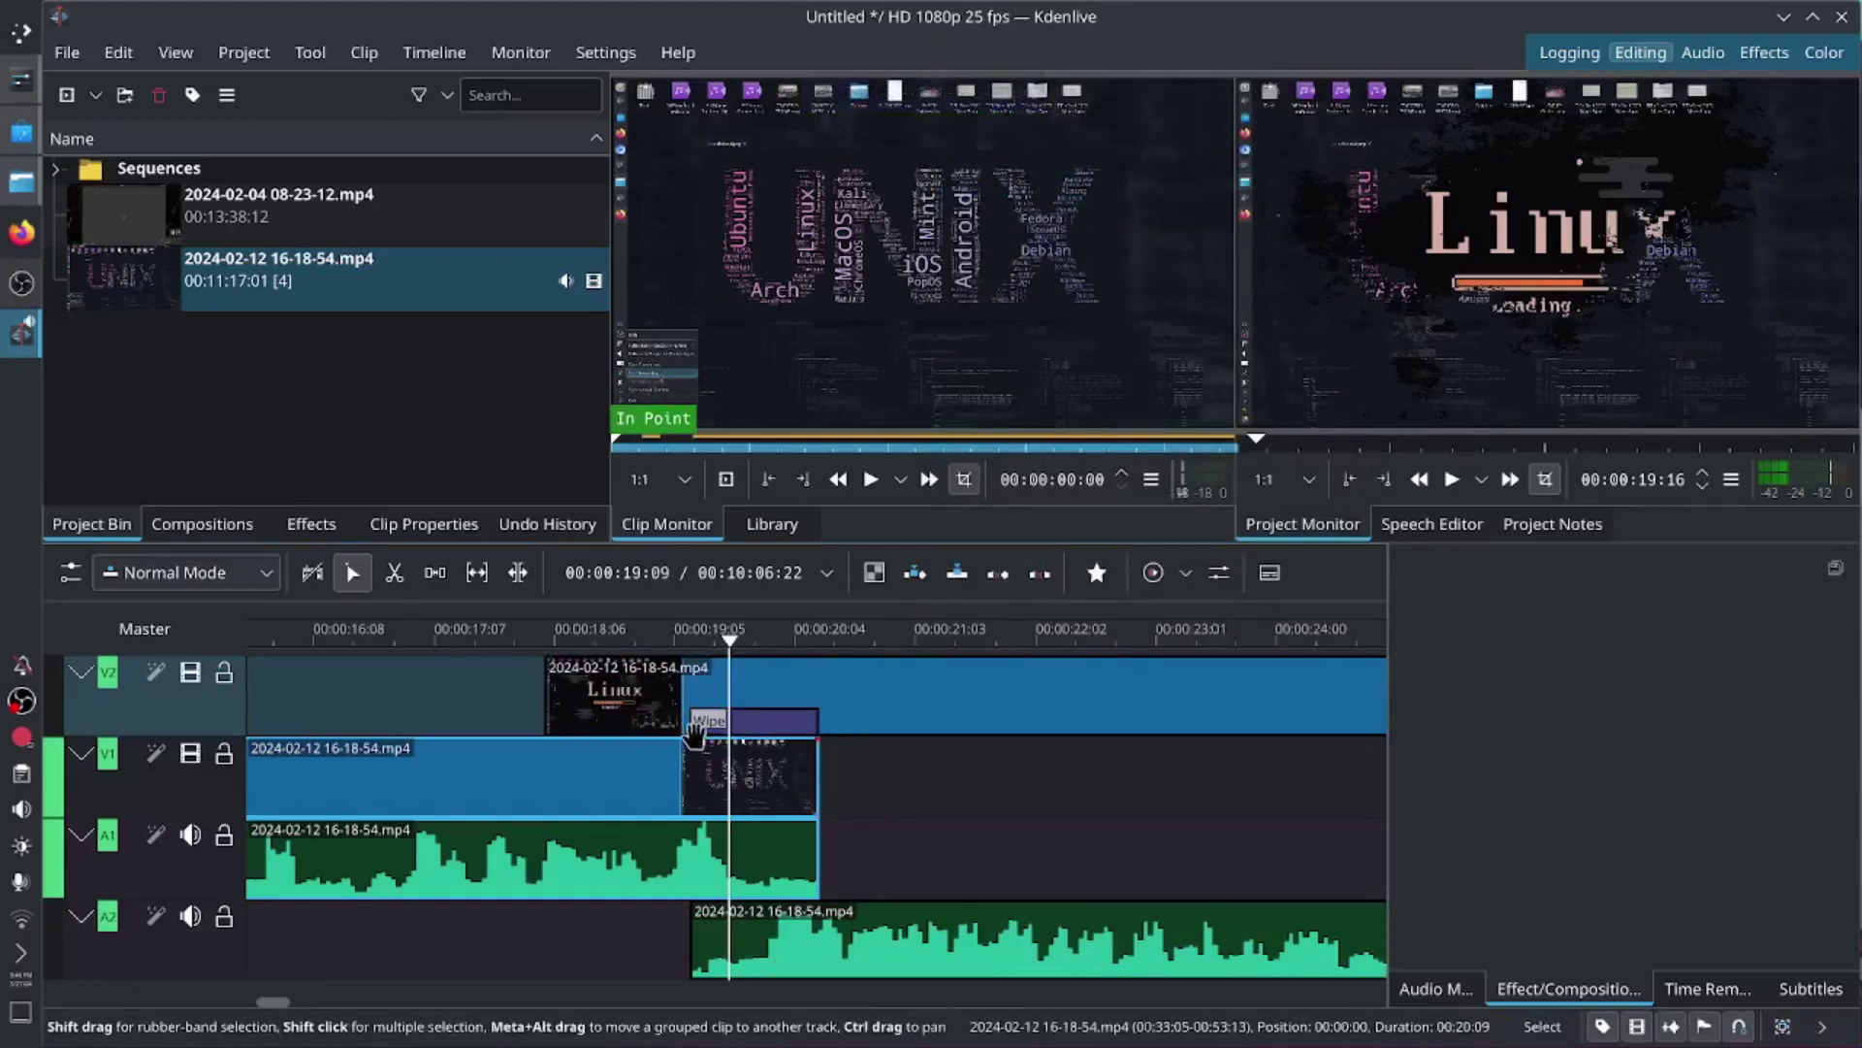
pyautogui.moveTo(677, 719); pyautogui.dragTo(509, 716)
# Step: Add a short fade-in to the start of the A2 audio and a fade-out of about 14 frames to the end of the A1 audio
pyautogui.click(509, 716)
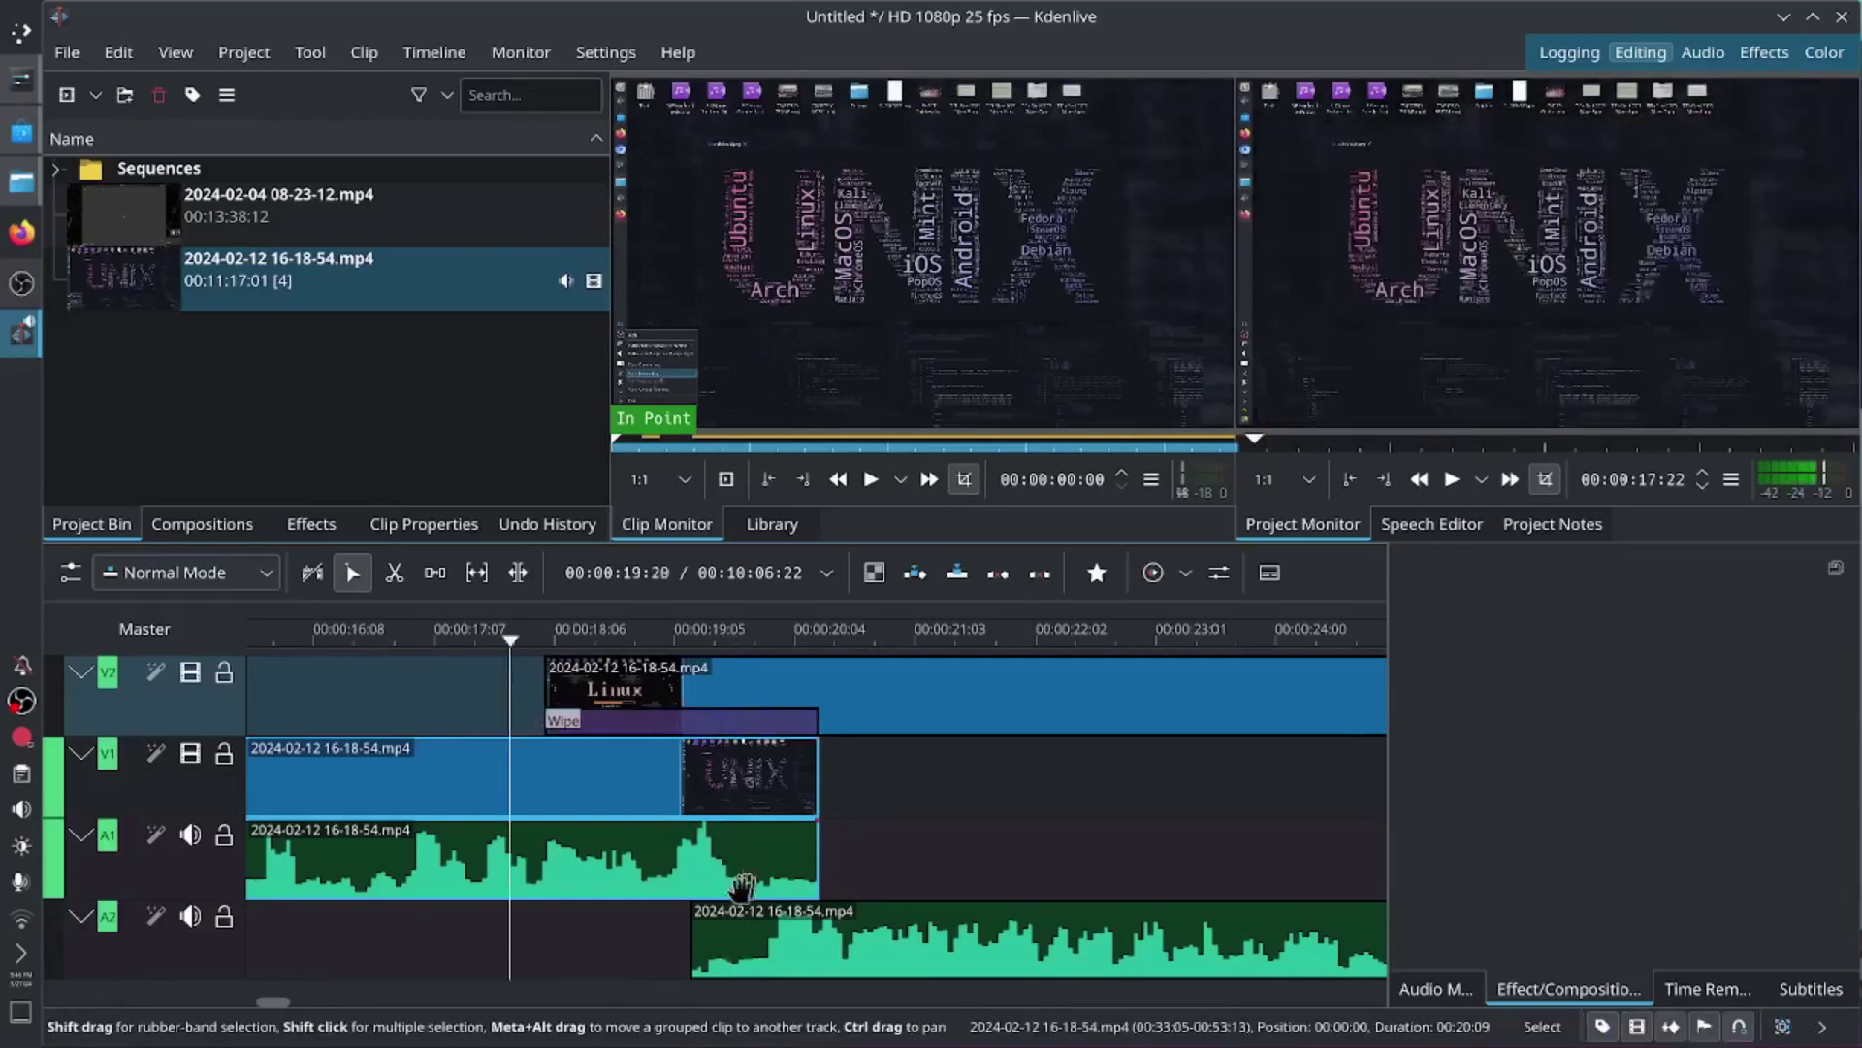
pyautogui.click(698, 912)
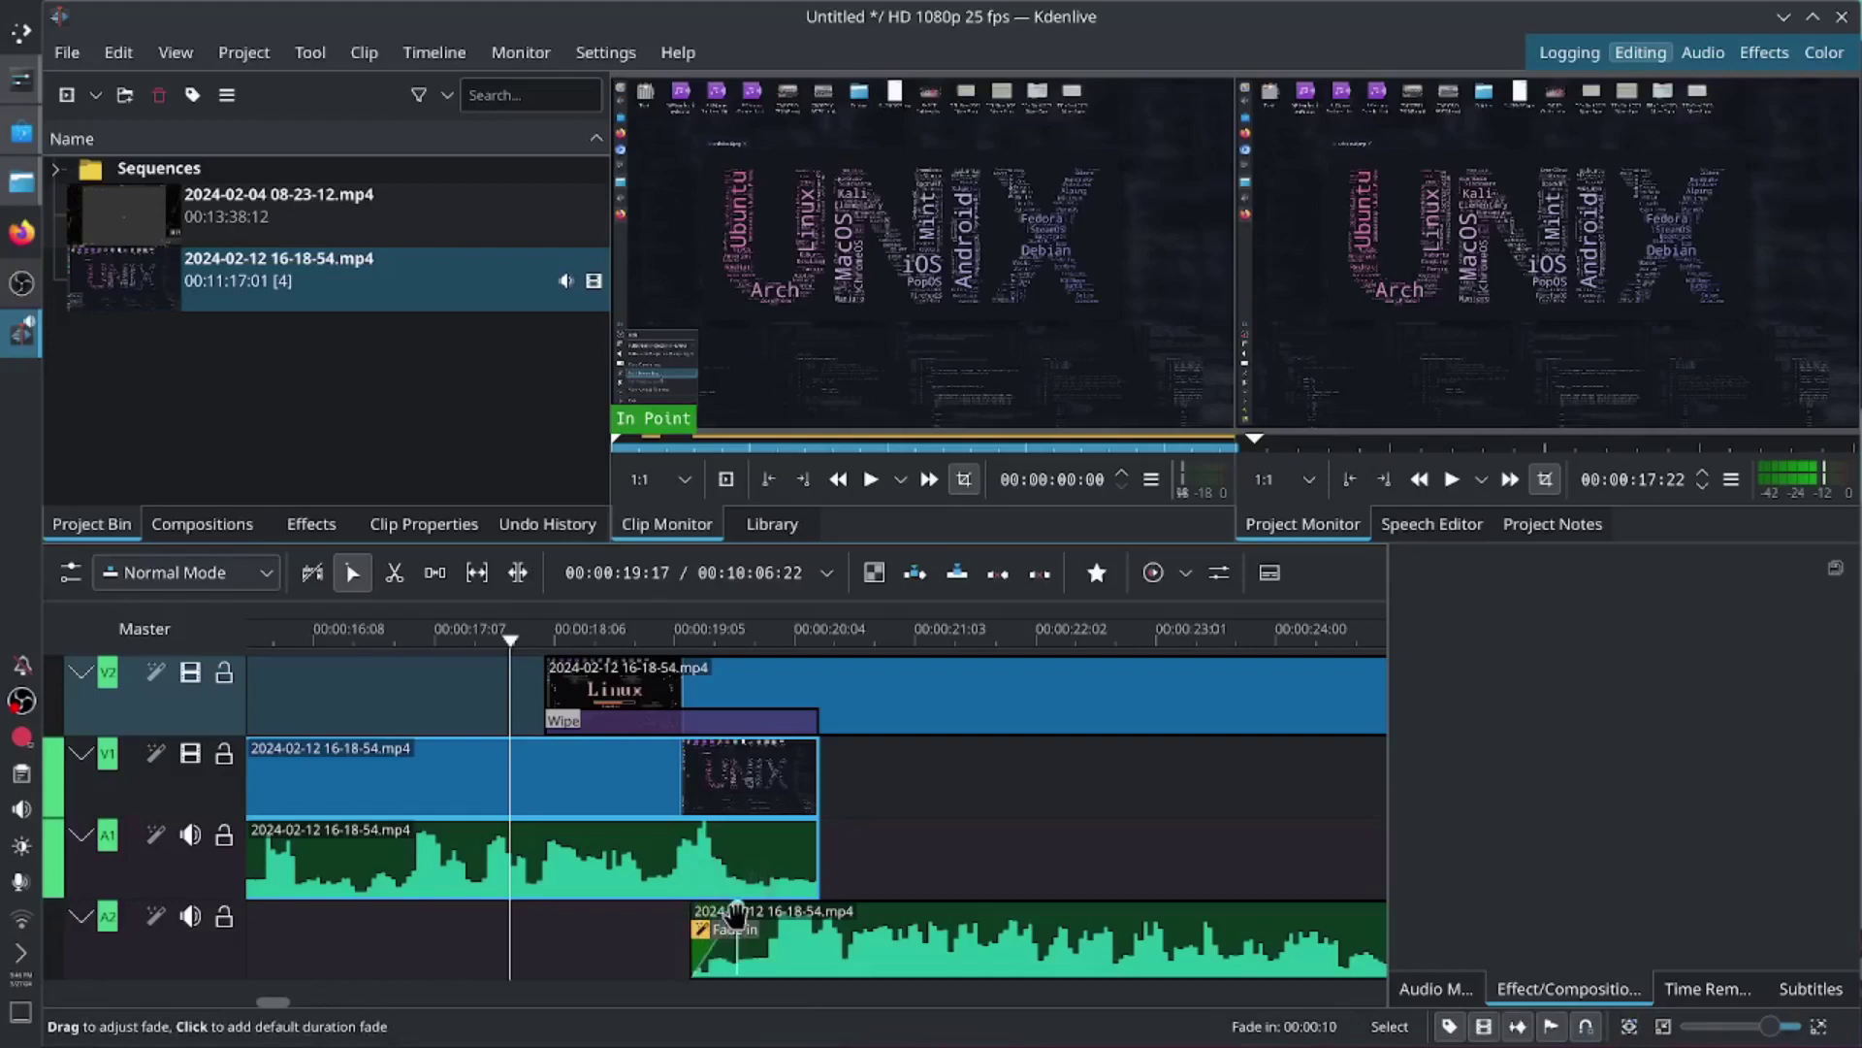
pyautogui.moveTo(810, 831); pyautogui.dragTo(745, 825)
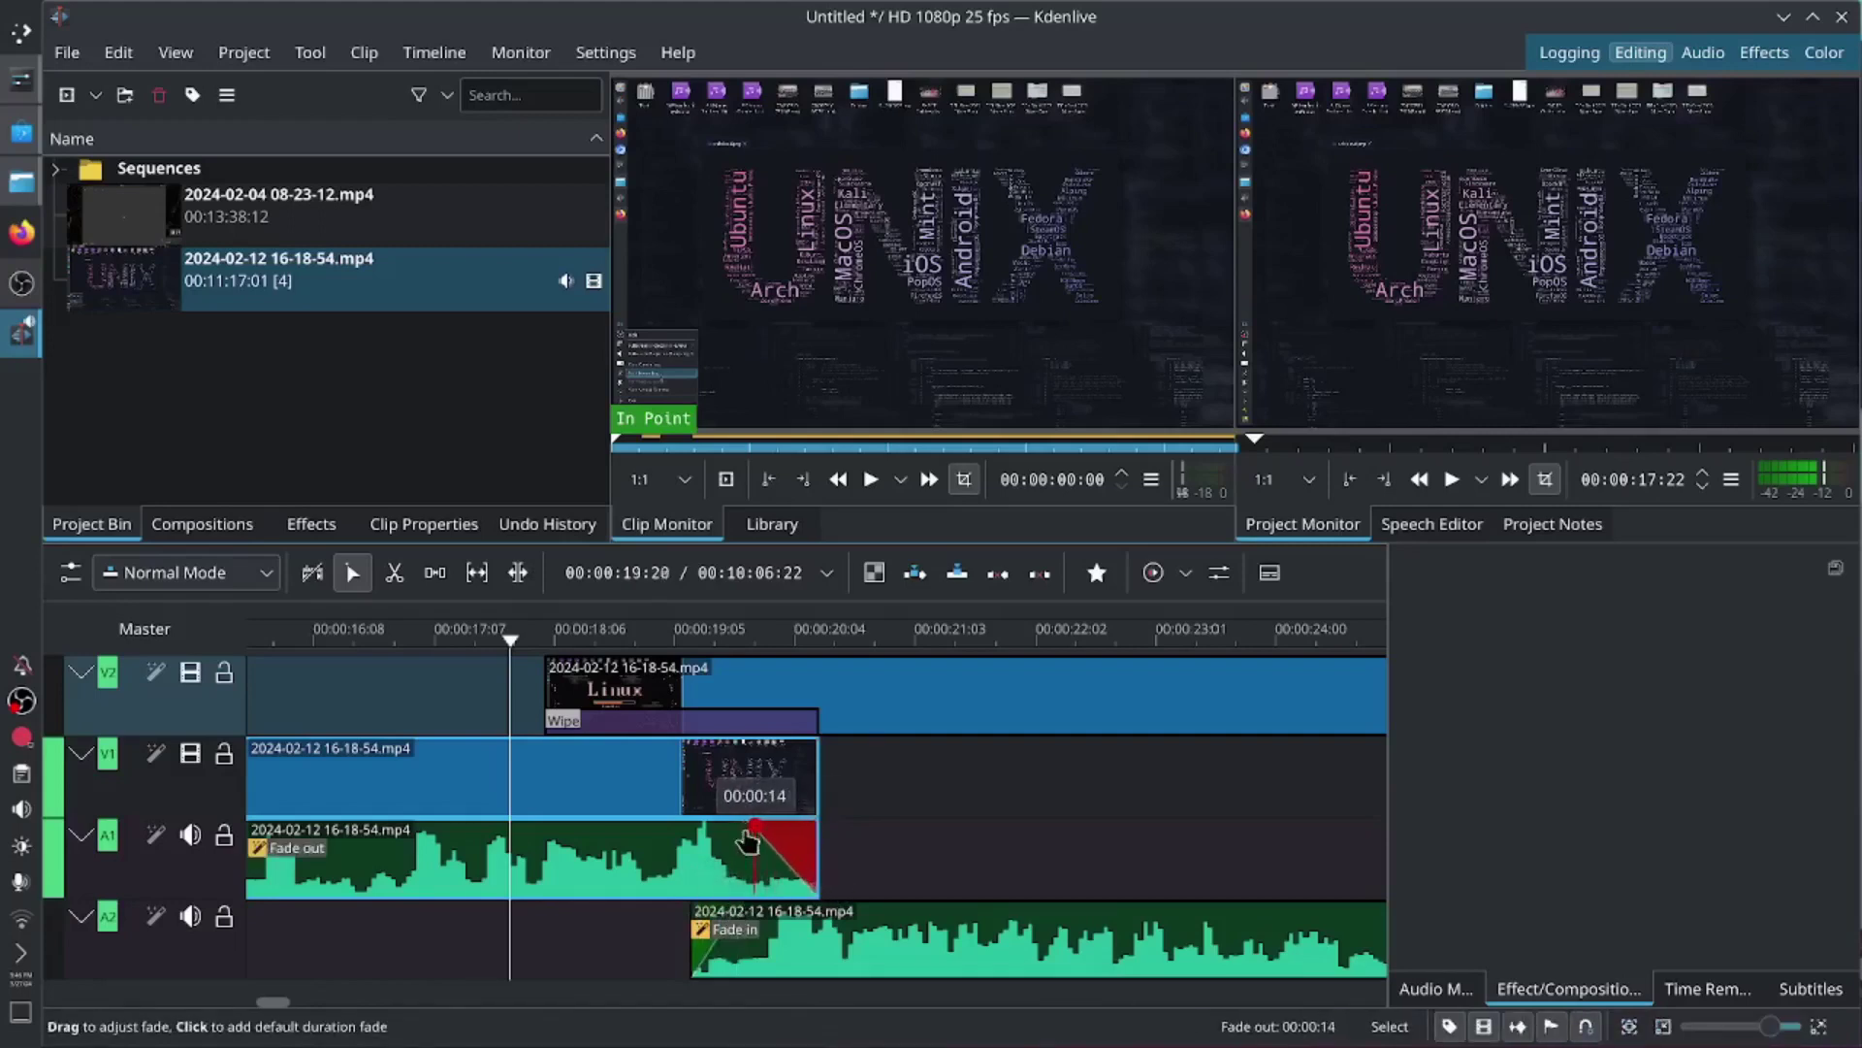
# Step: Play the lengthened wipe transition together with its audio fades
pyautogui.click(346, 705)
pyautogui.press('space')
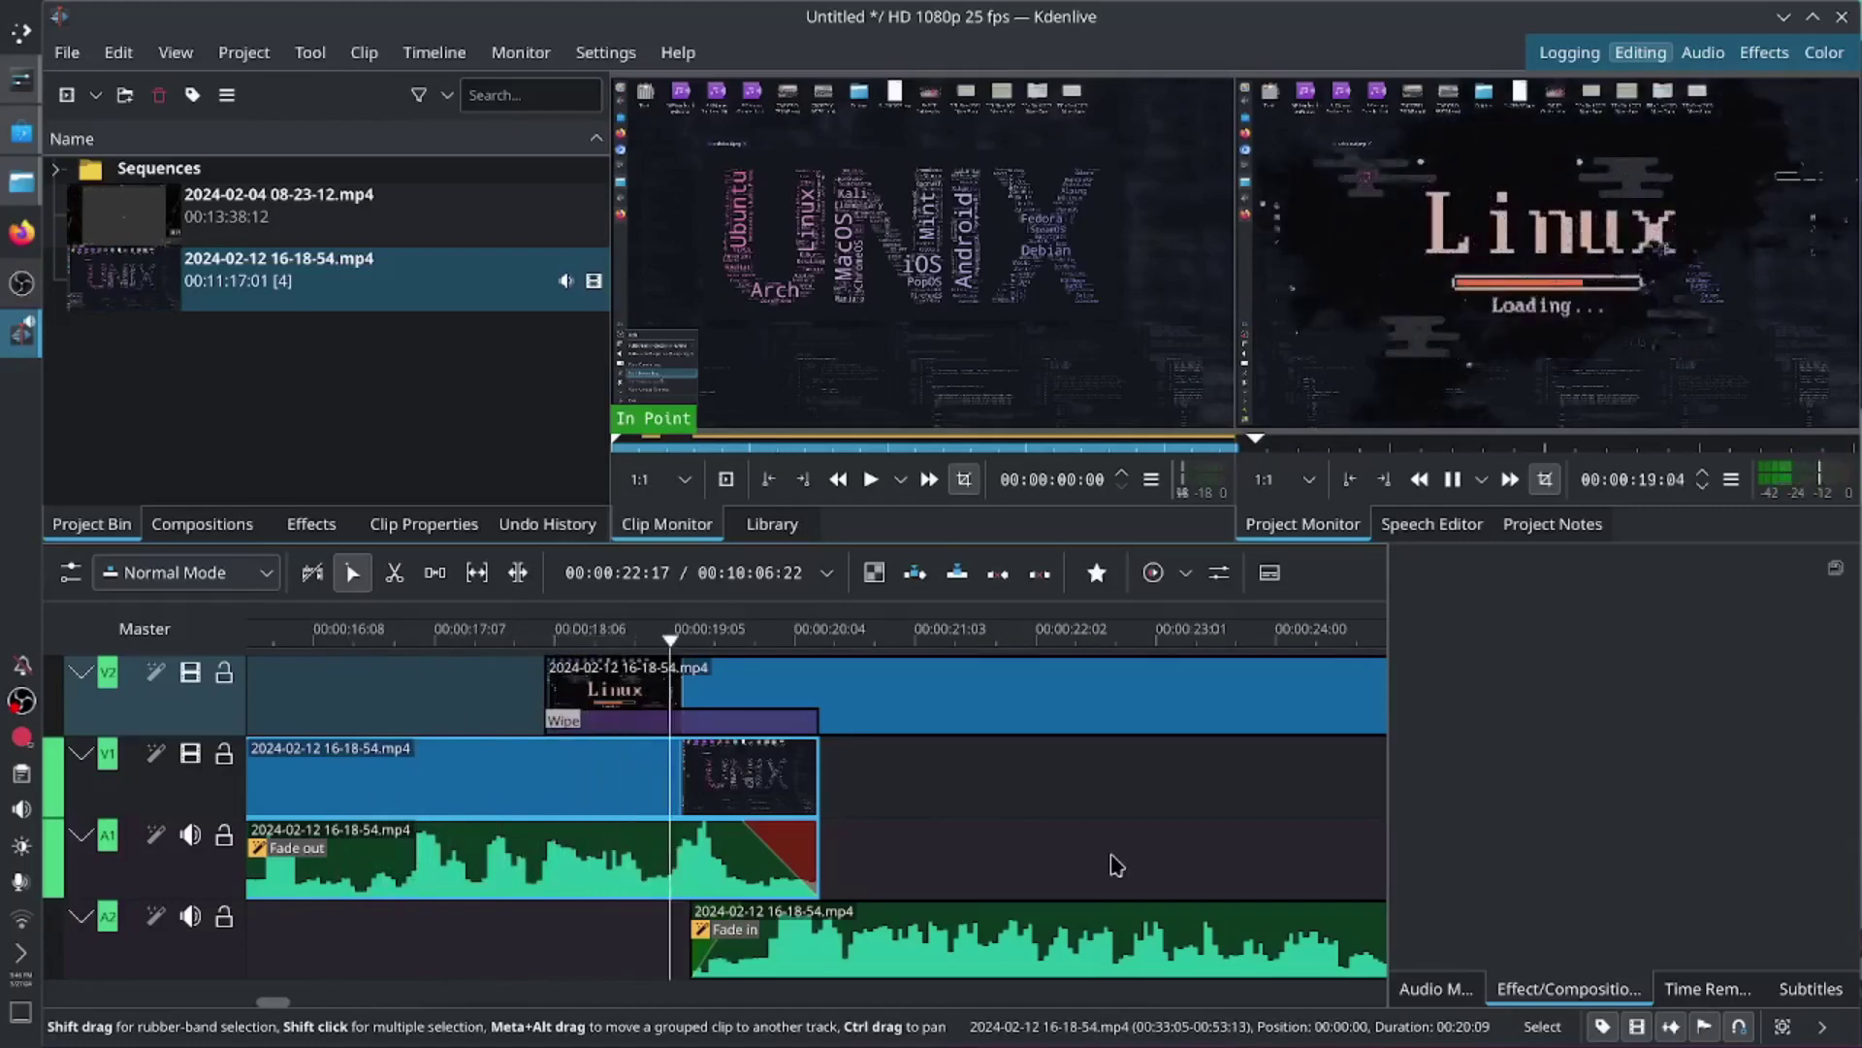
pyautogui.press('space')
# Step: Group the second clip's video on V2 with its audio on A2
pyautogui.moveTo(626, 662); pyautogui.dragTo(766, 679)
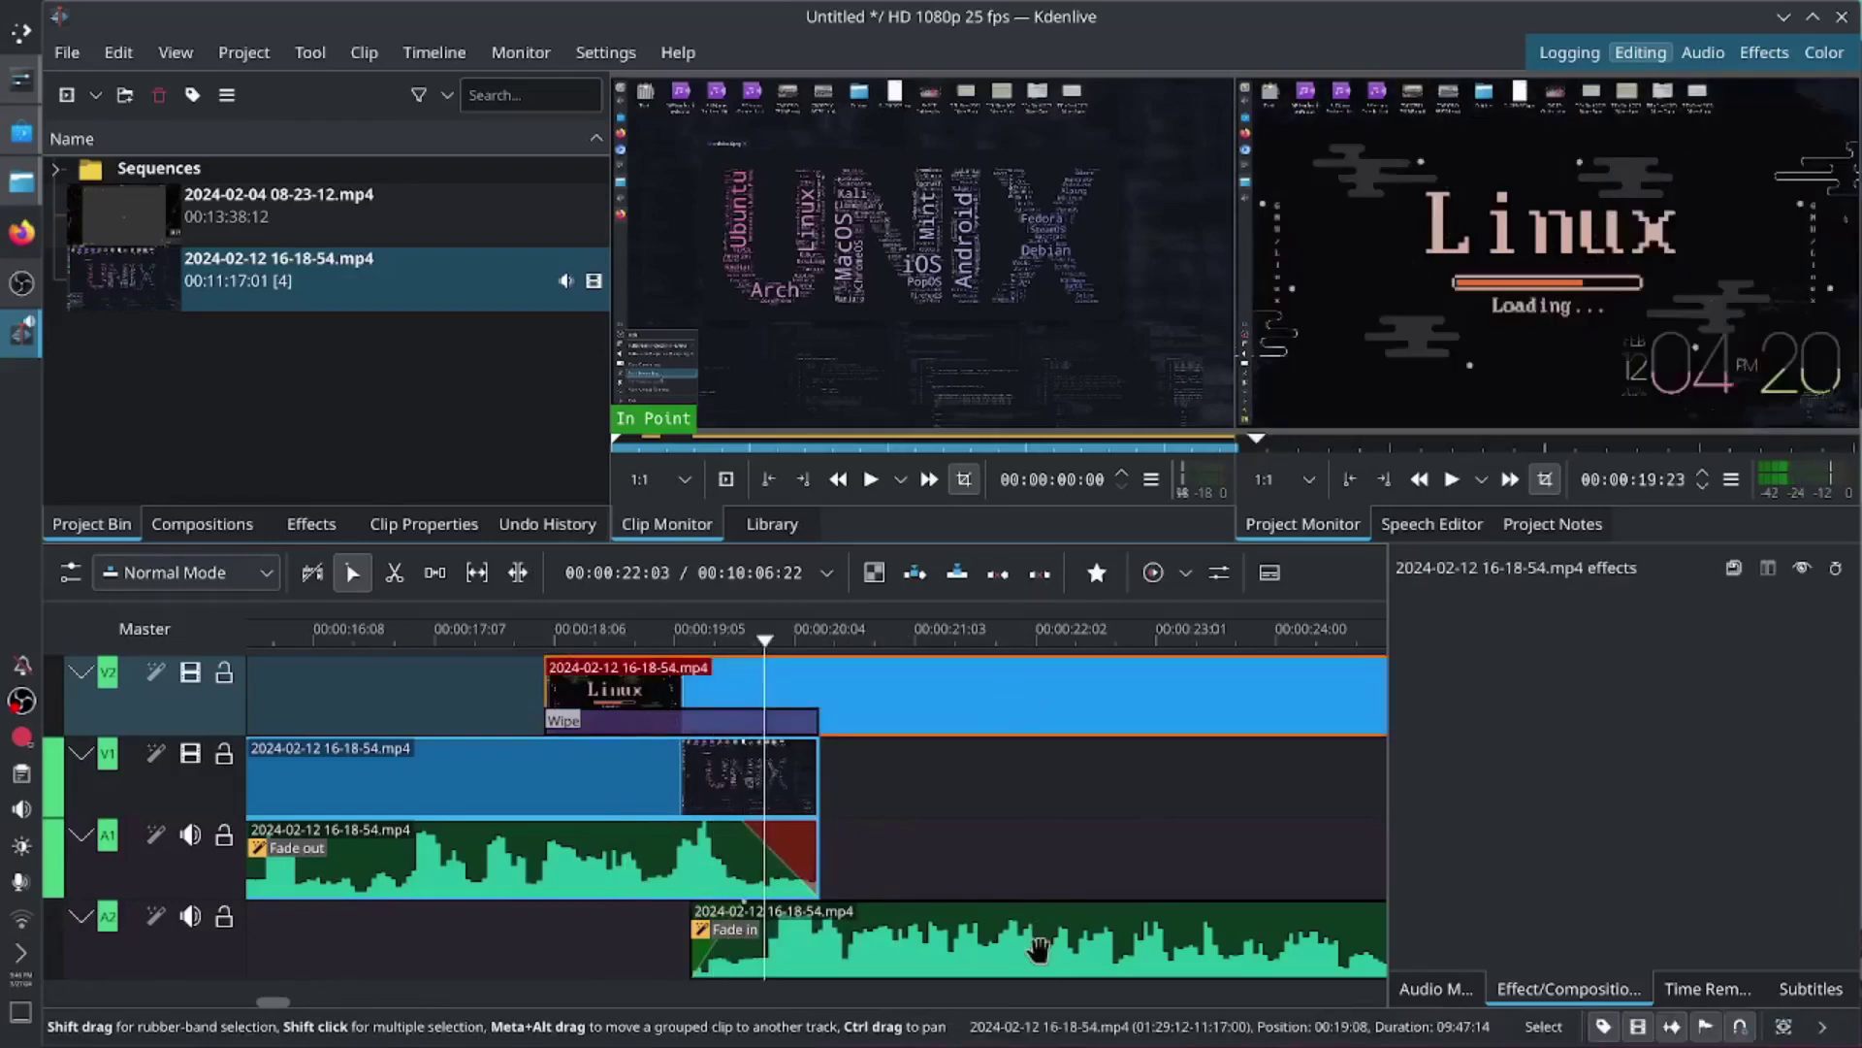
pyautogui.keyDown('shift'); pyautogui.click(1039, 949); pyautogui.keyUp('shift')
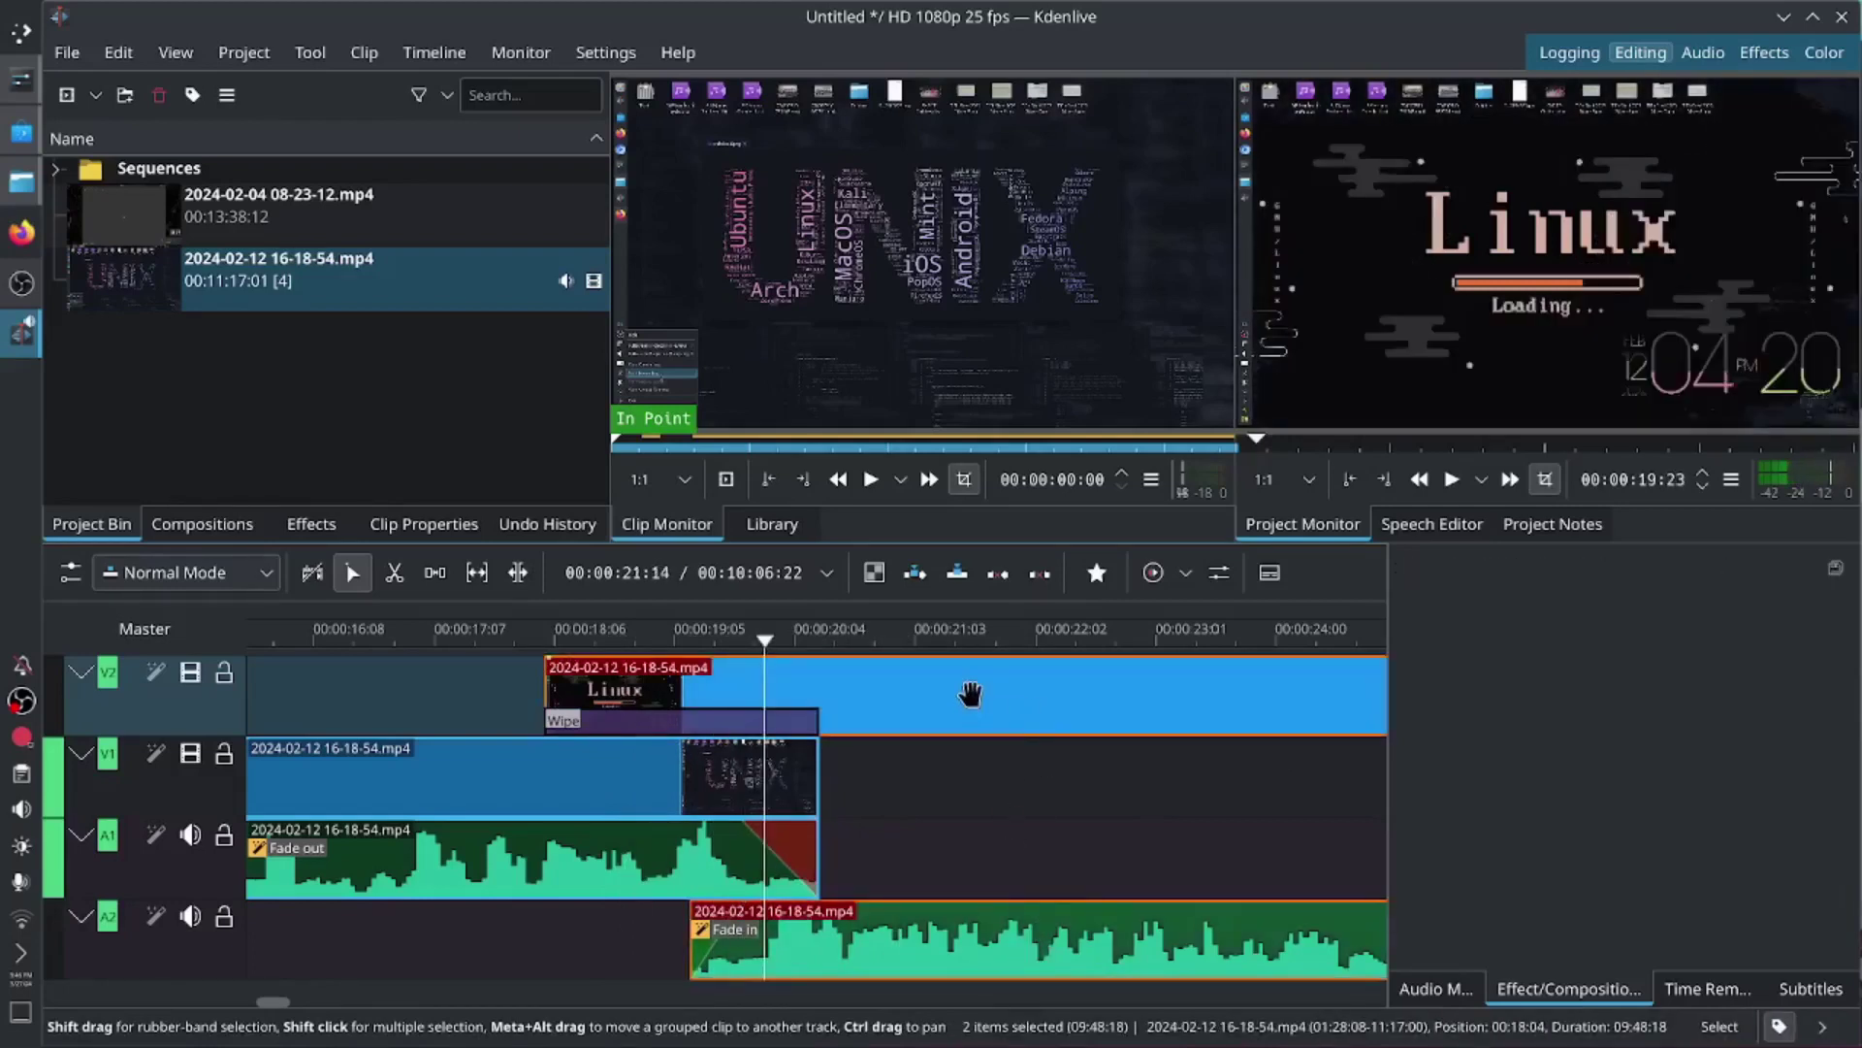
pyautogui.click(1094, 832)
pyautogui.click(1073, 698)
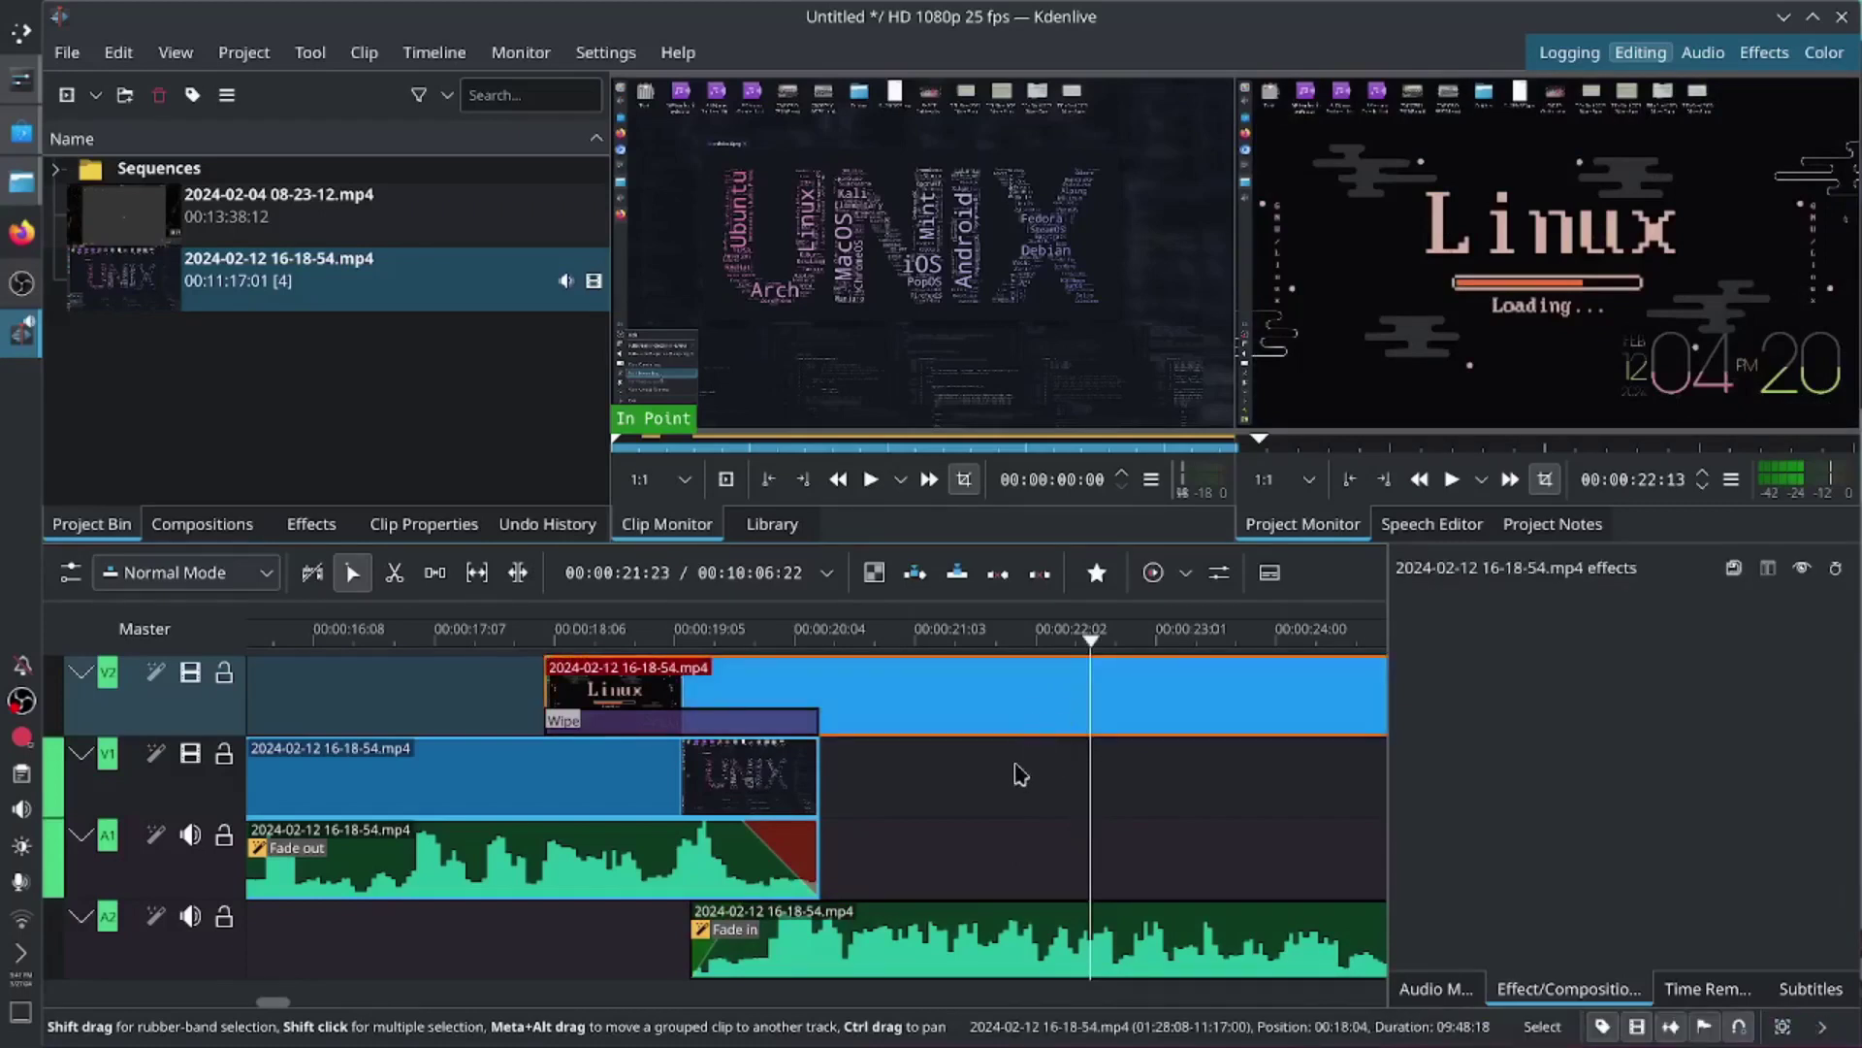
pyautogui.keyDown('shift'); pyautogui.click(991, 946); pyautogui.keyUp('shift')
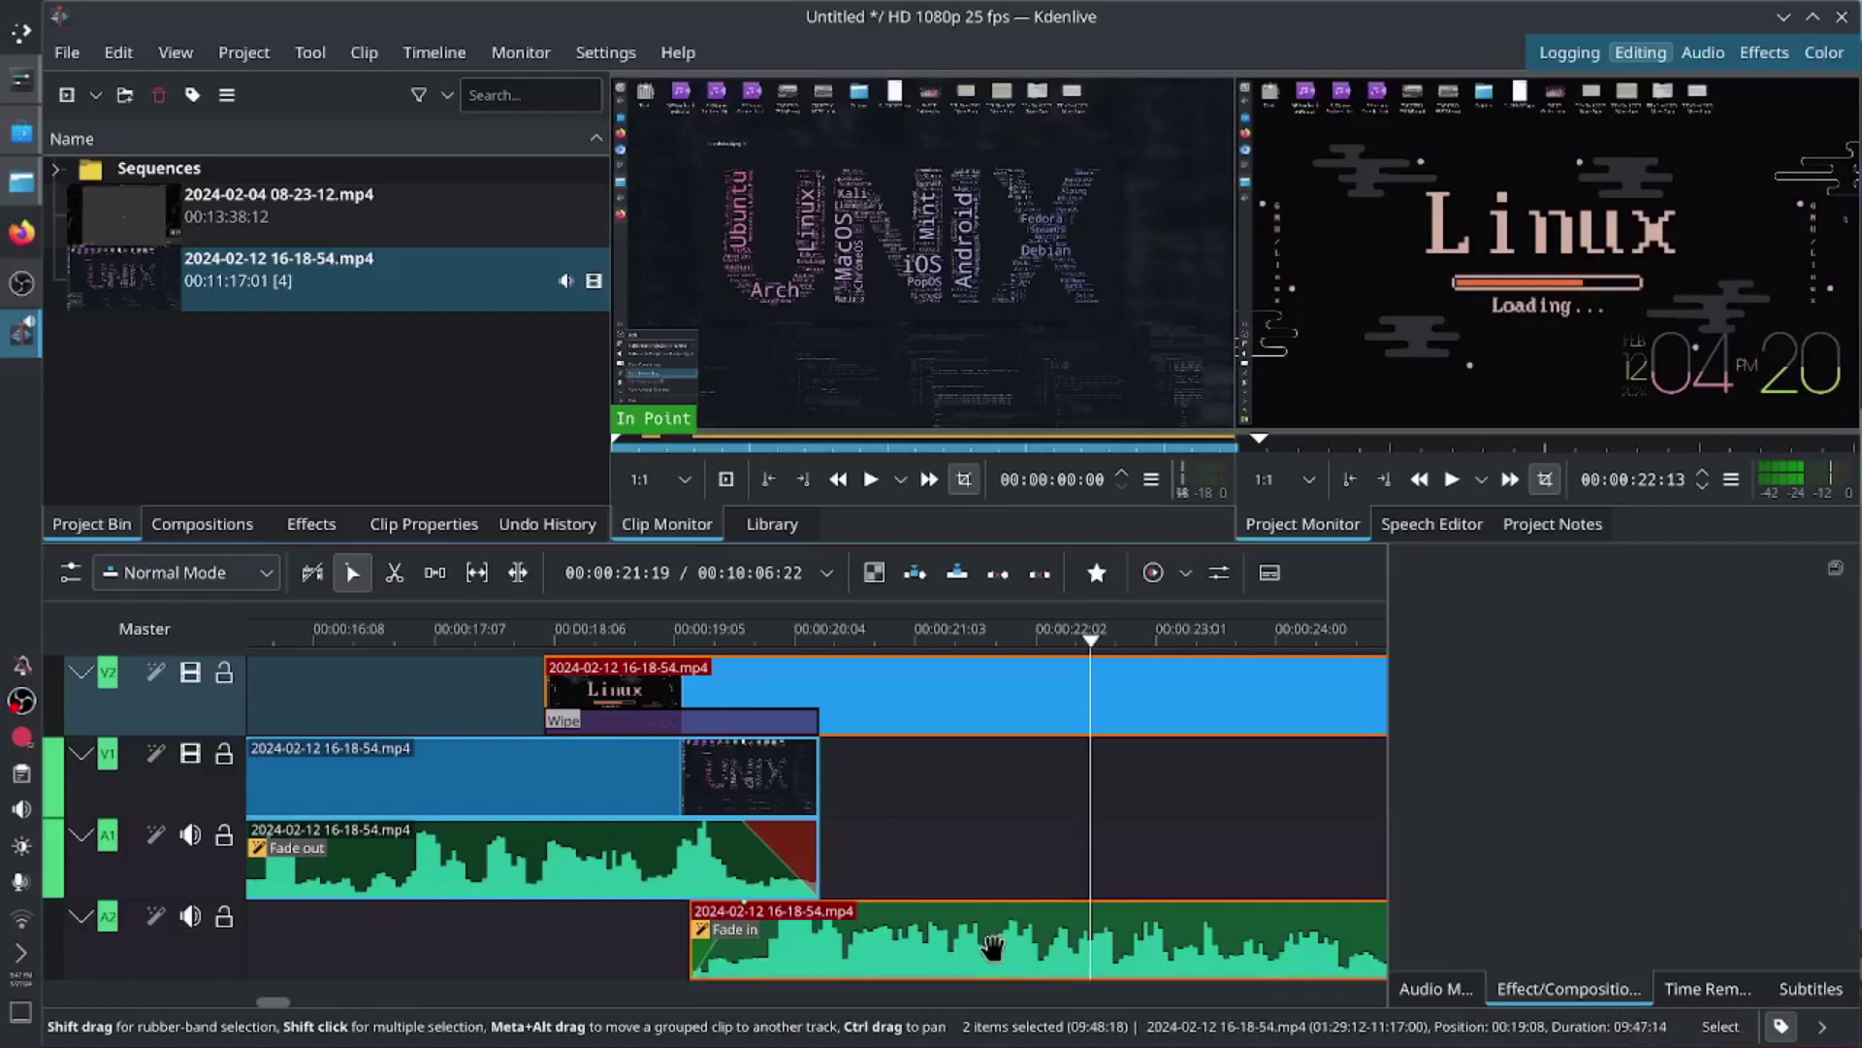
pyautogui.rightClick(987, 943)
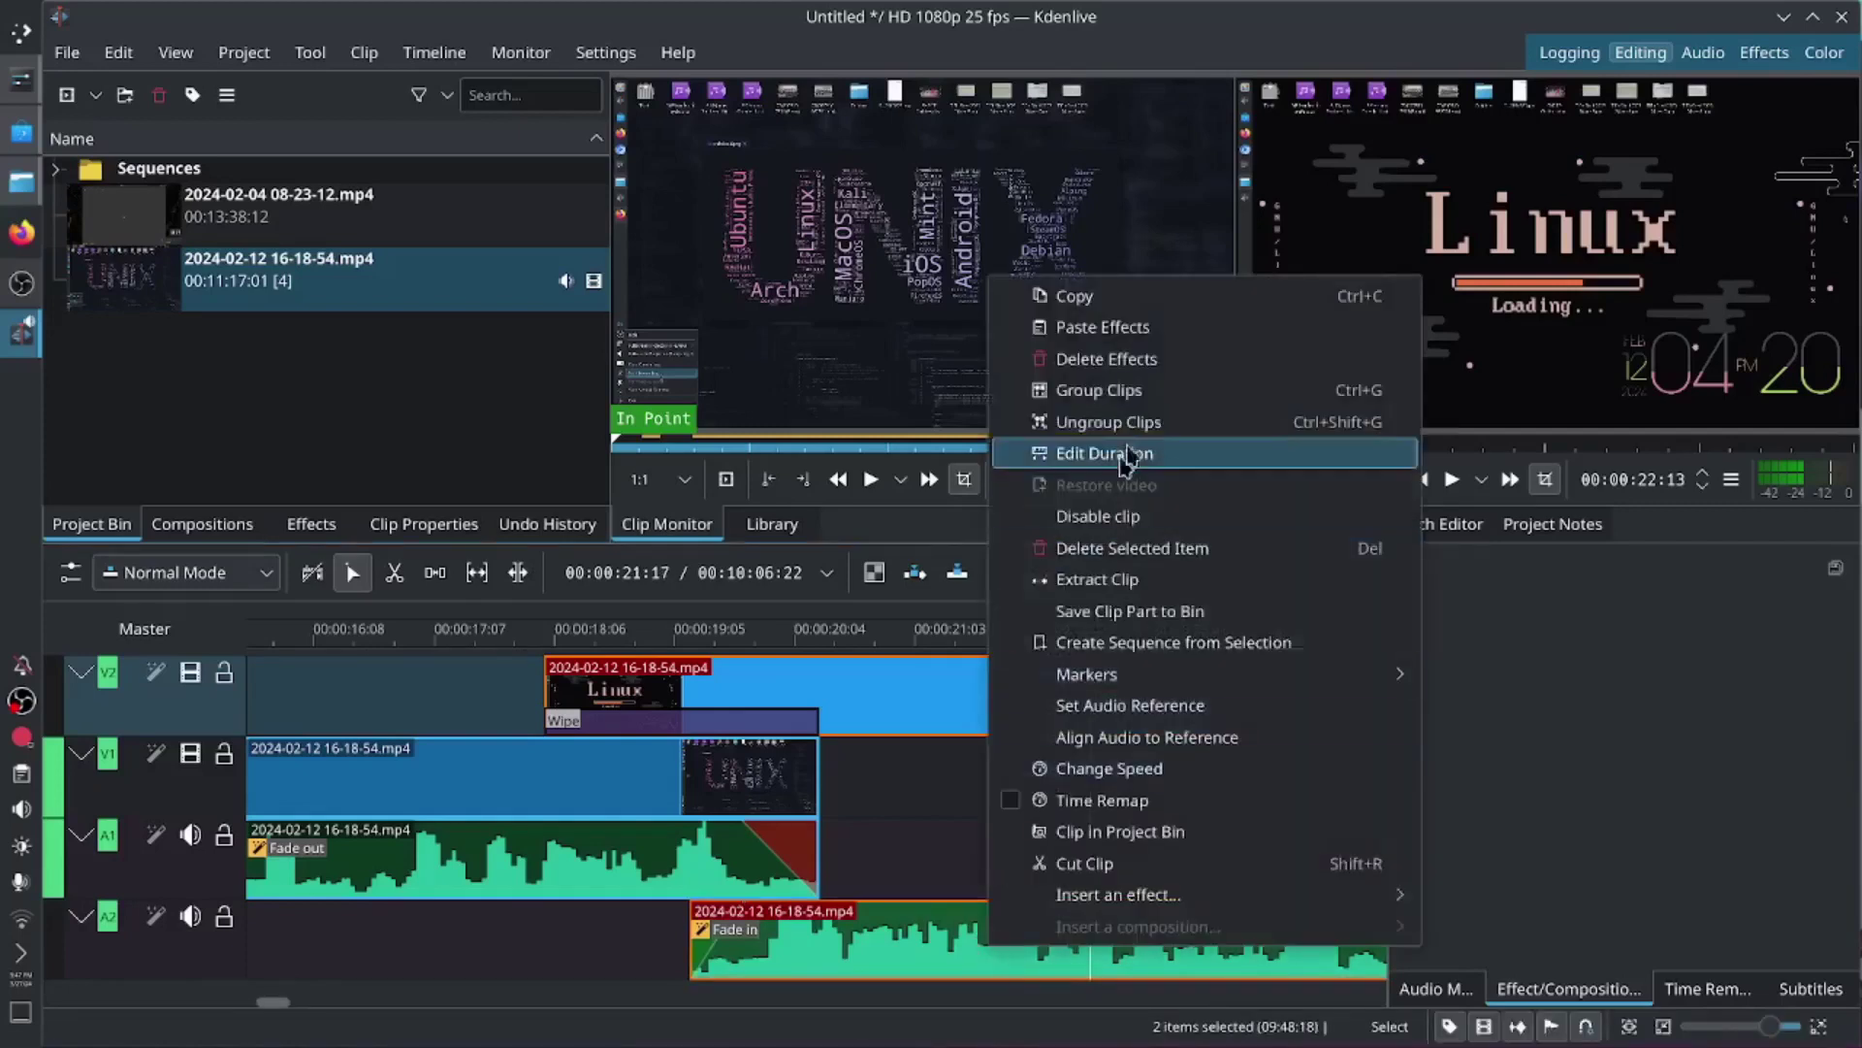
pyautogui.click(1154, 390)
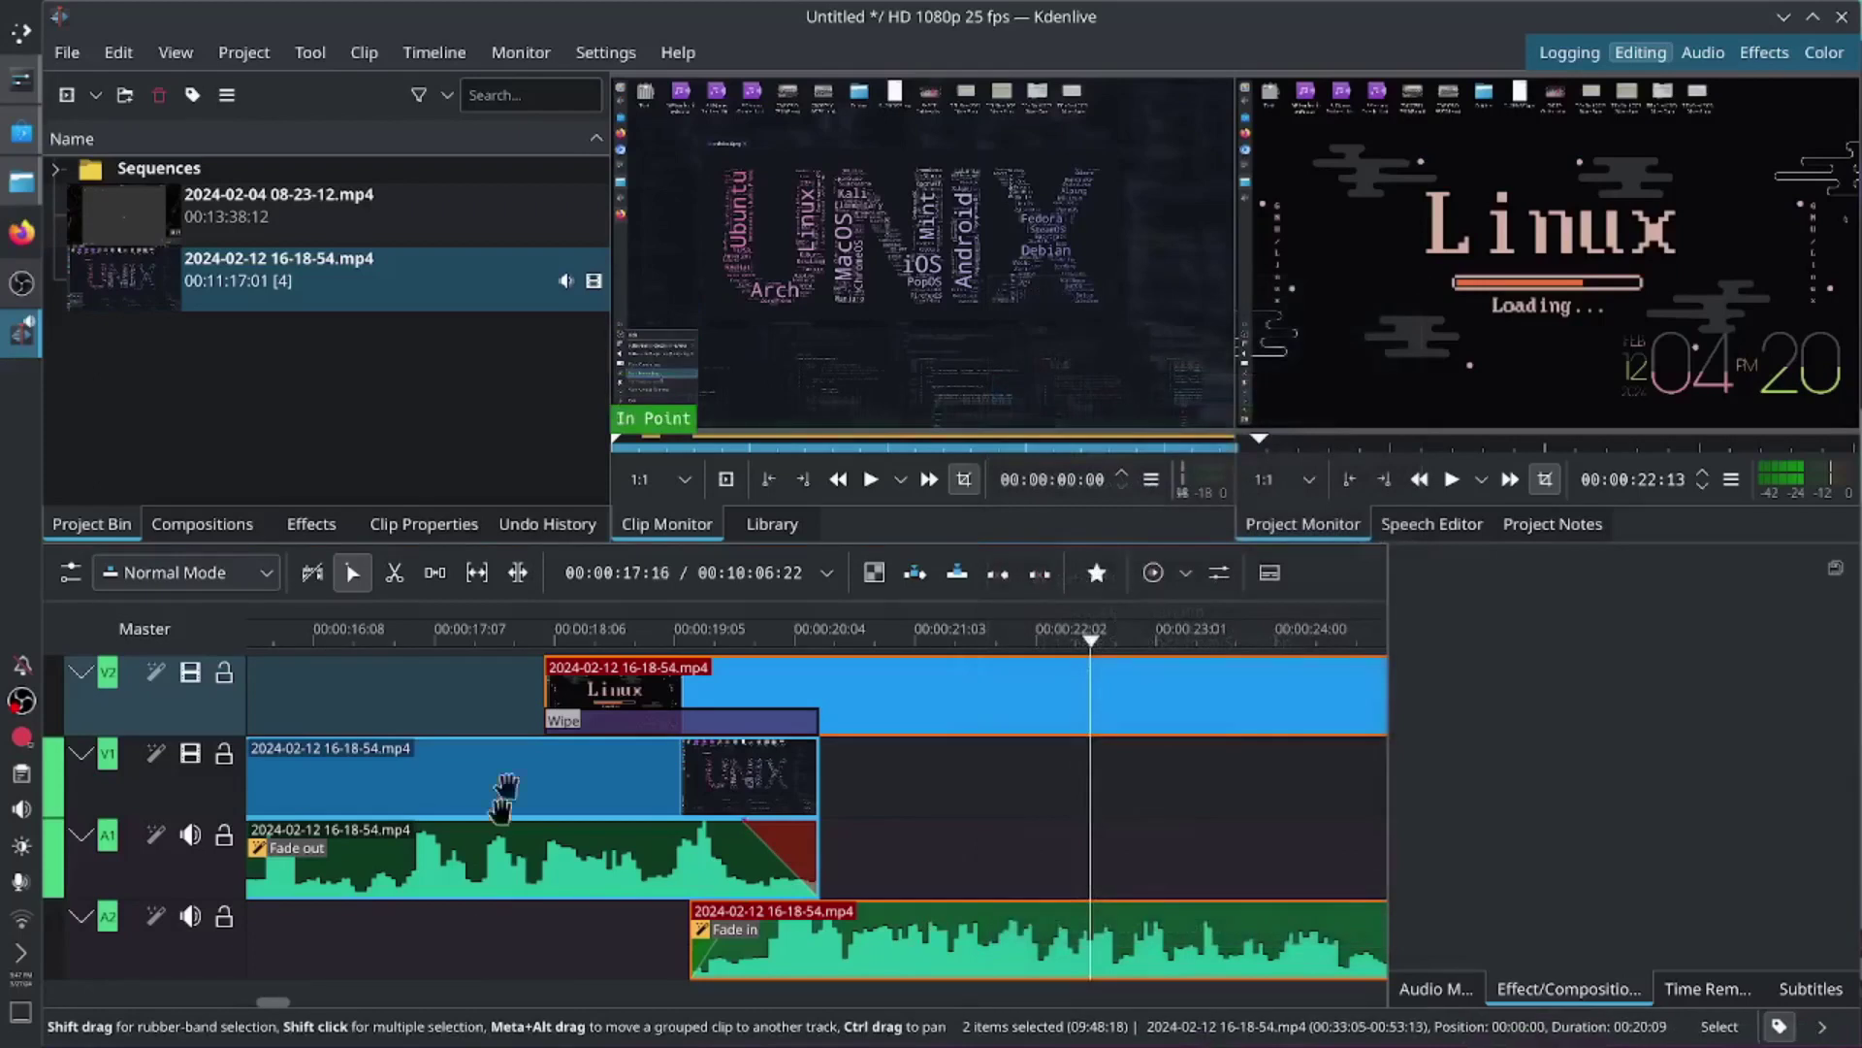
# Step: Play the timeline from just before the wipe through into the second clip
pyautogui.click(477, 725)
pyautogui.press('space')
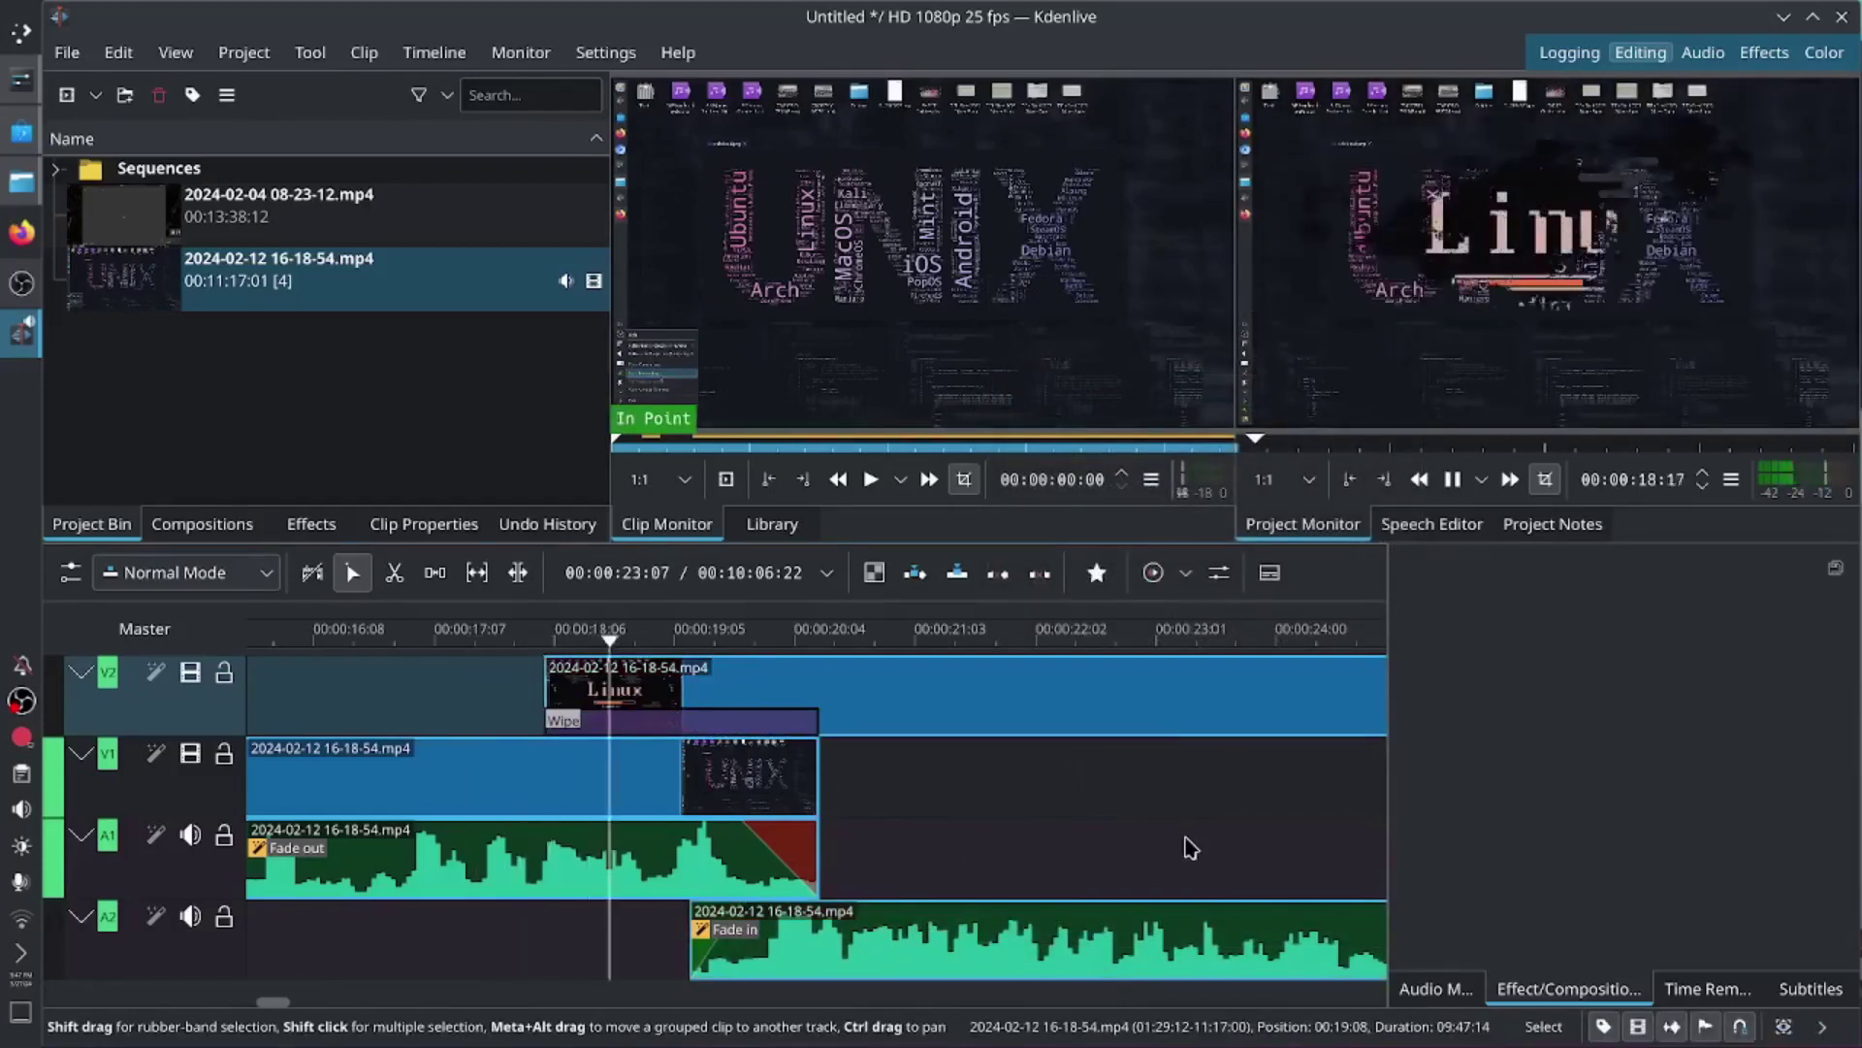
pyautogui.press('space')
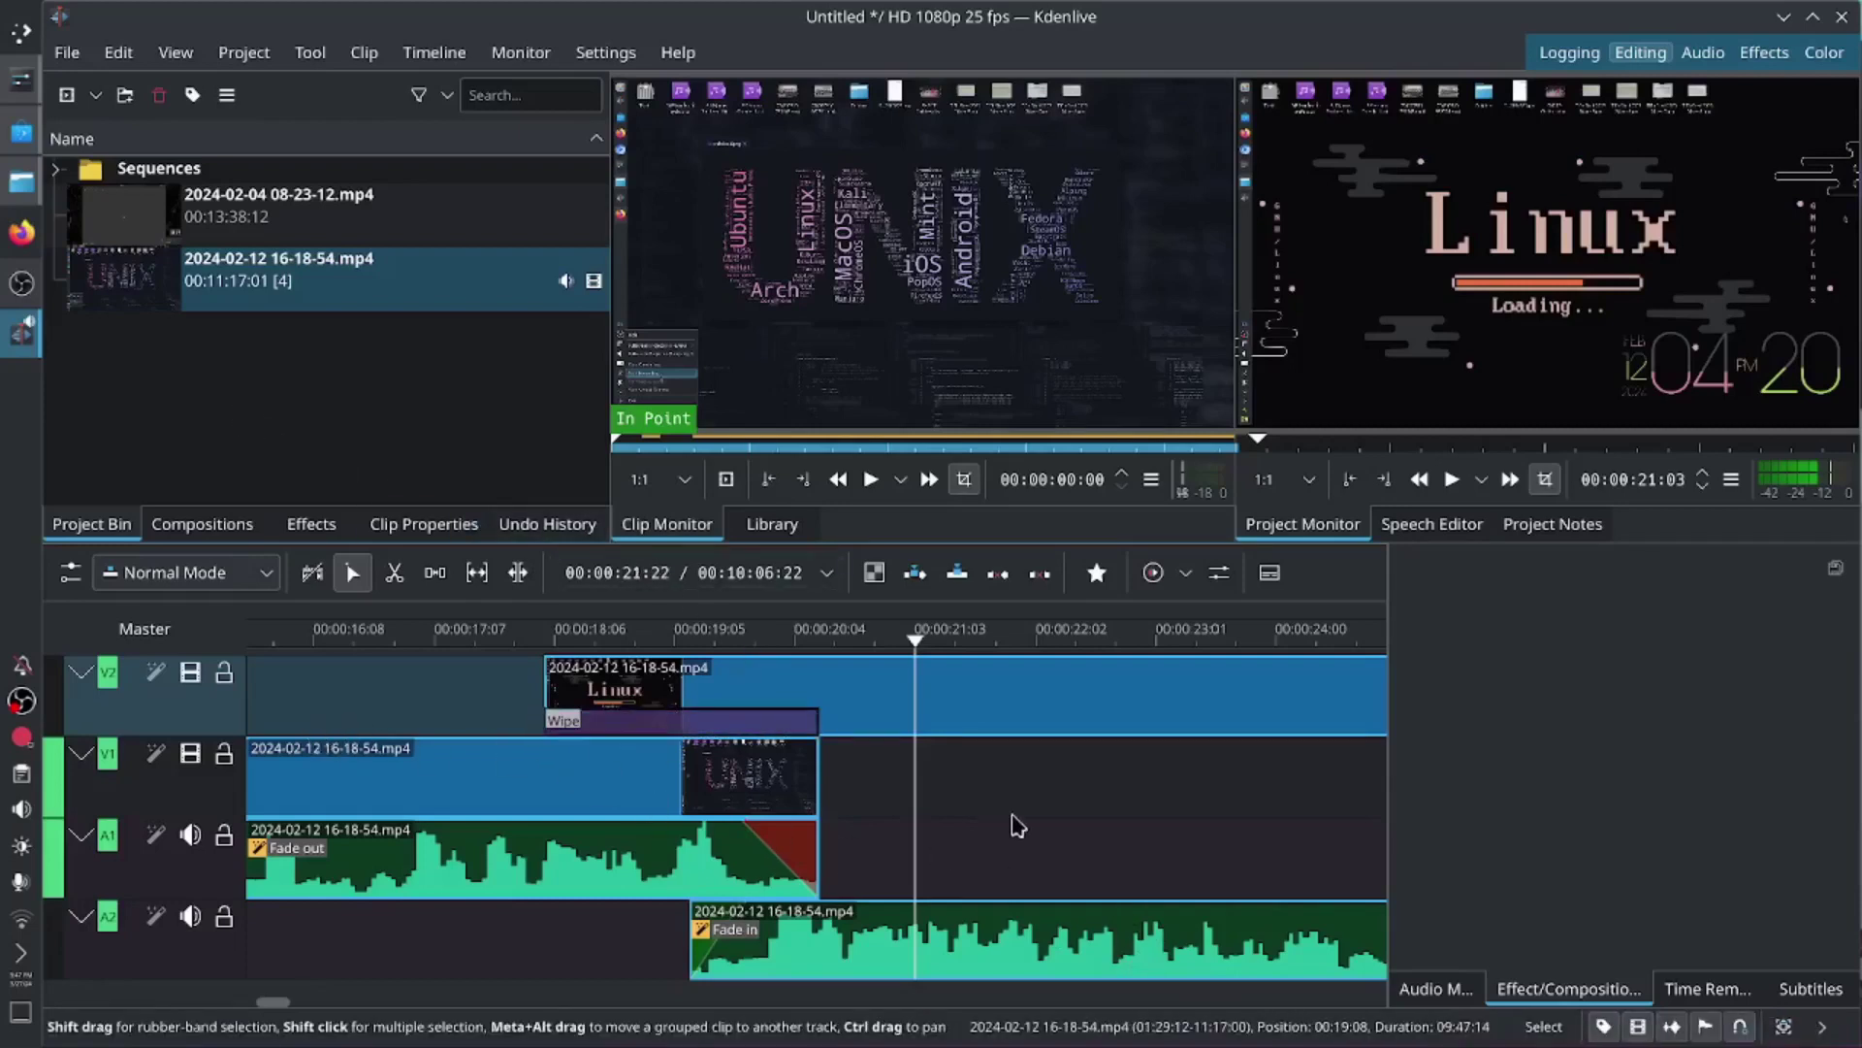
# Step: Switch to Dolphin and import "follow us - L3 - subscribe 1.mp4" from the "rialbbe tv" folder in Videos into the project bin
pyautogui.hotkey('alt', 'Tab')
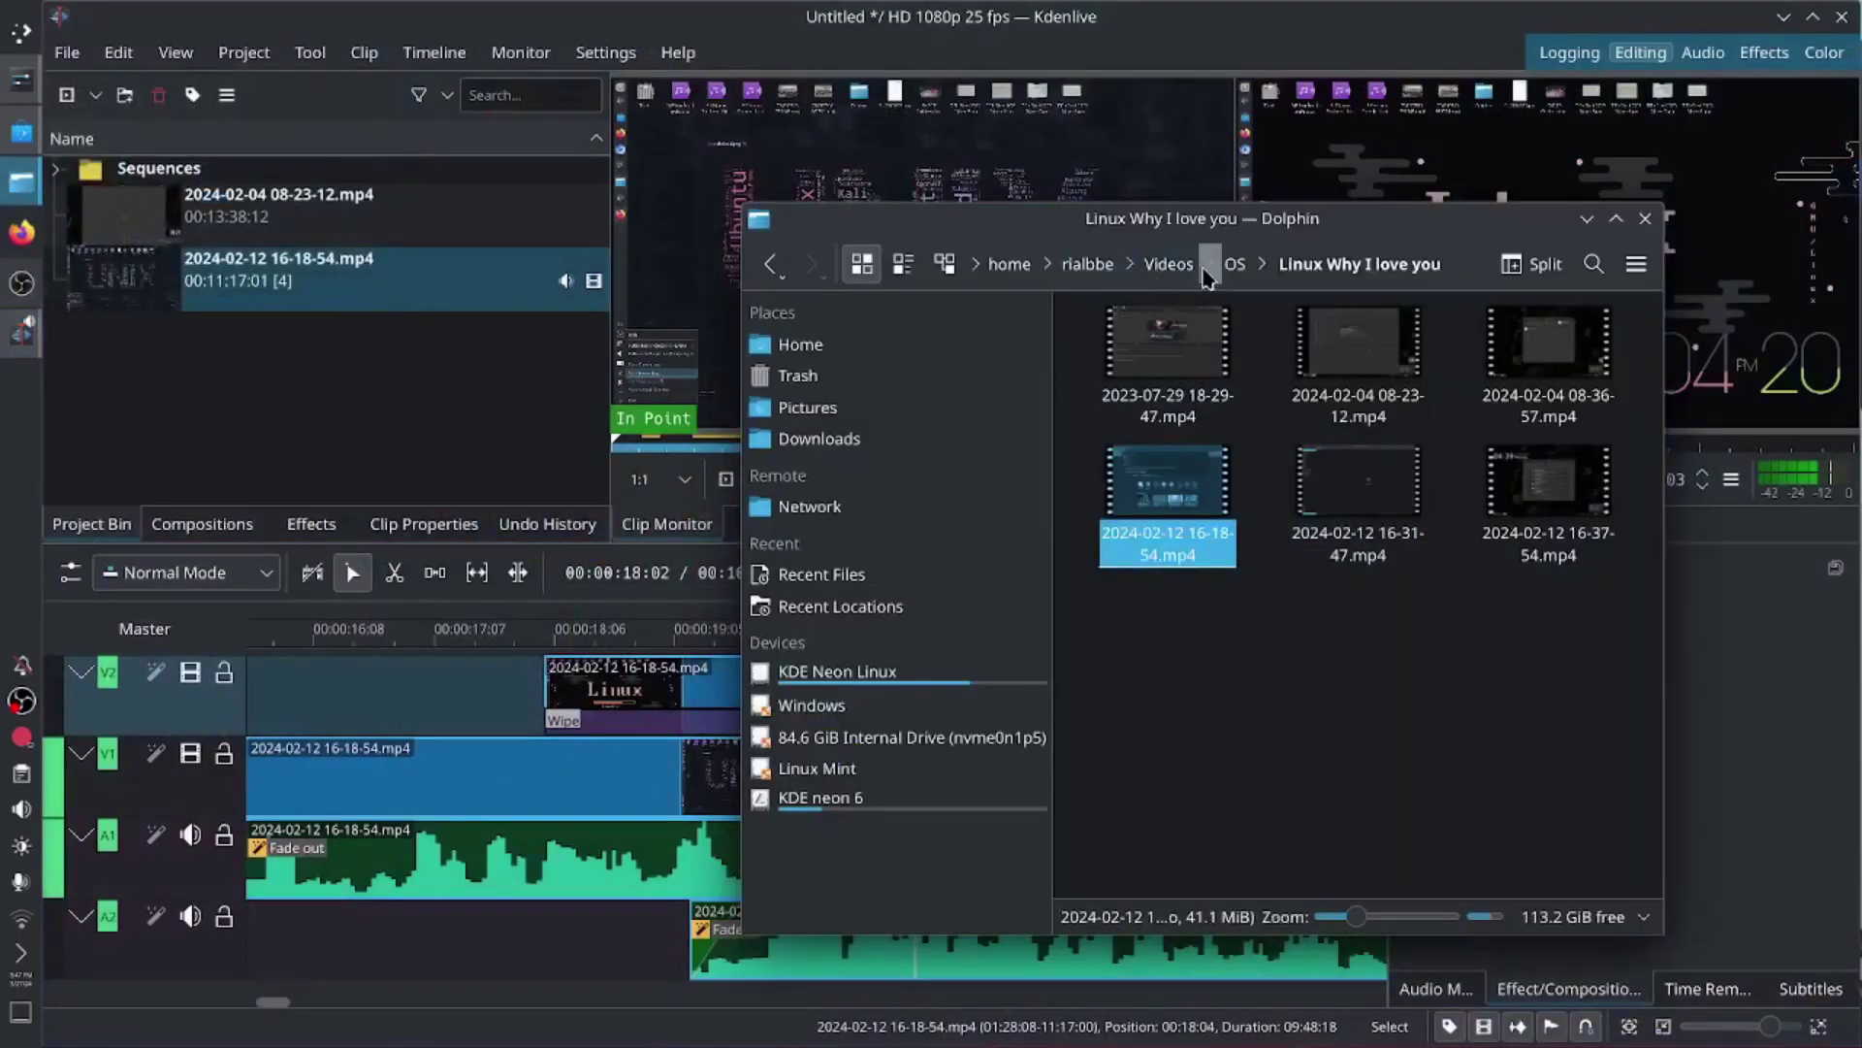
pyautogui.click(1167, 266)
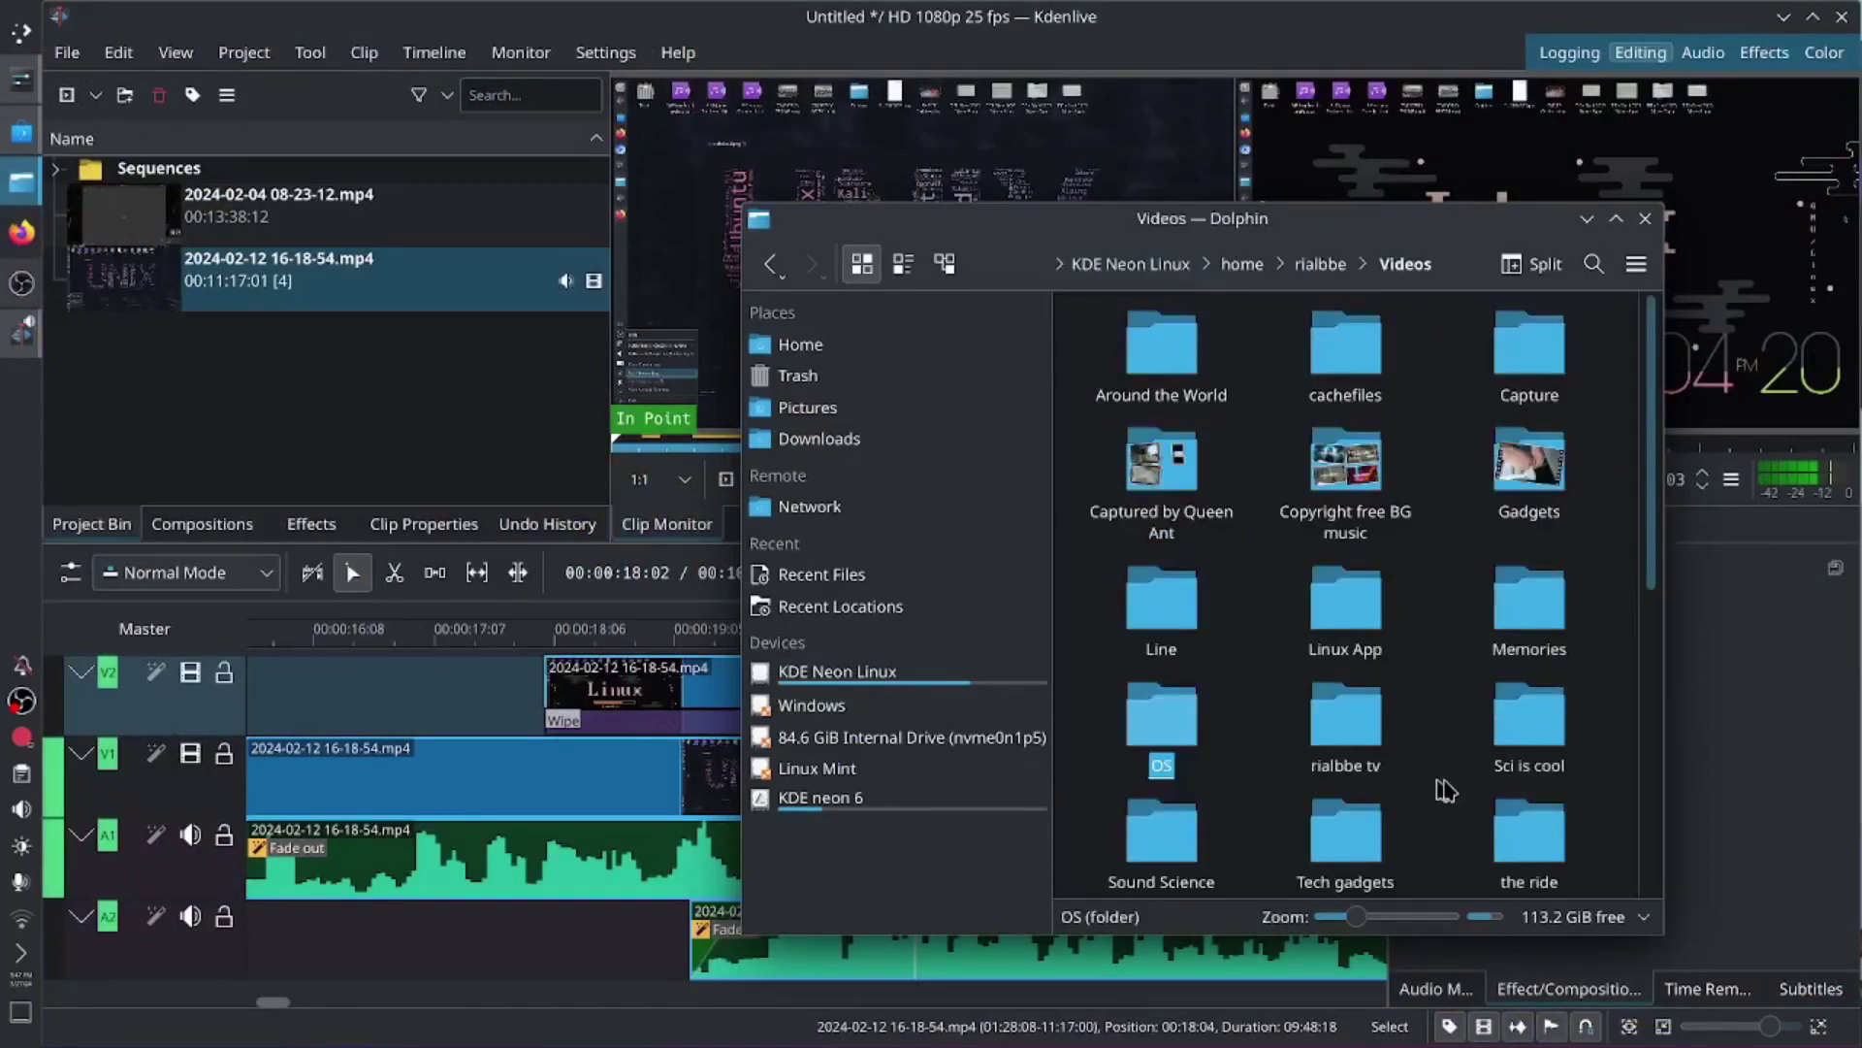
pyautogui.click(1358, 703)
pyautogui.scroll(-4, 1397, 691)
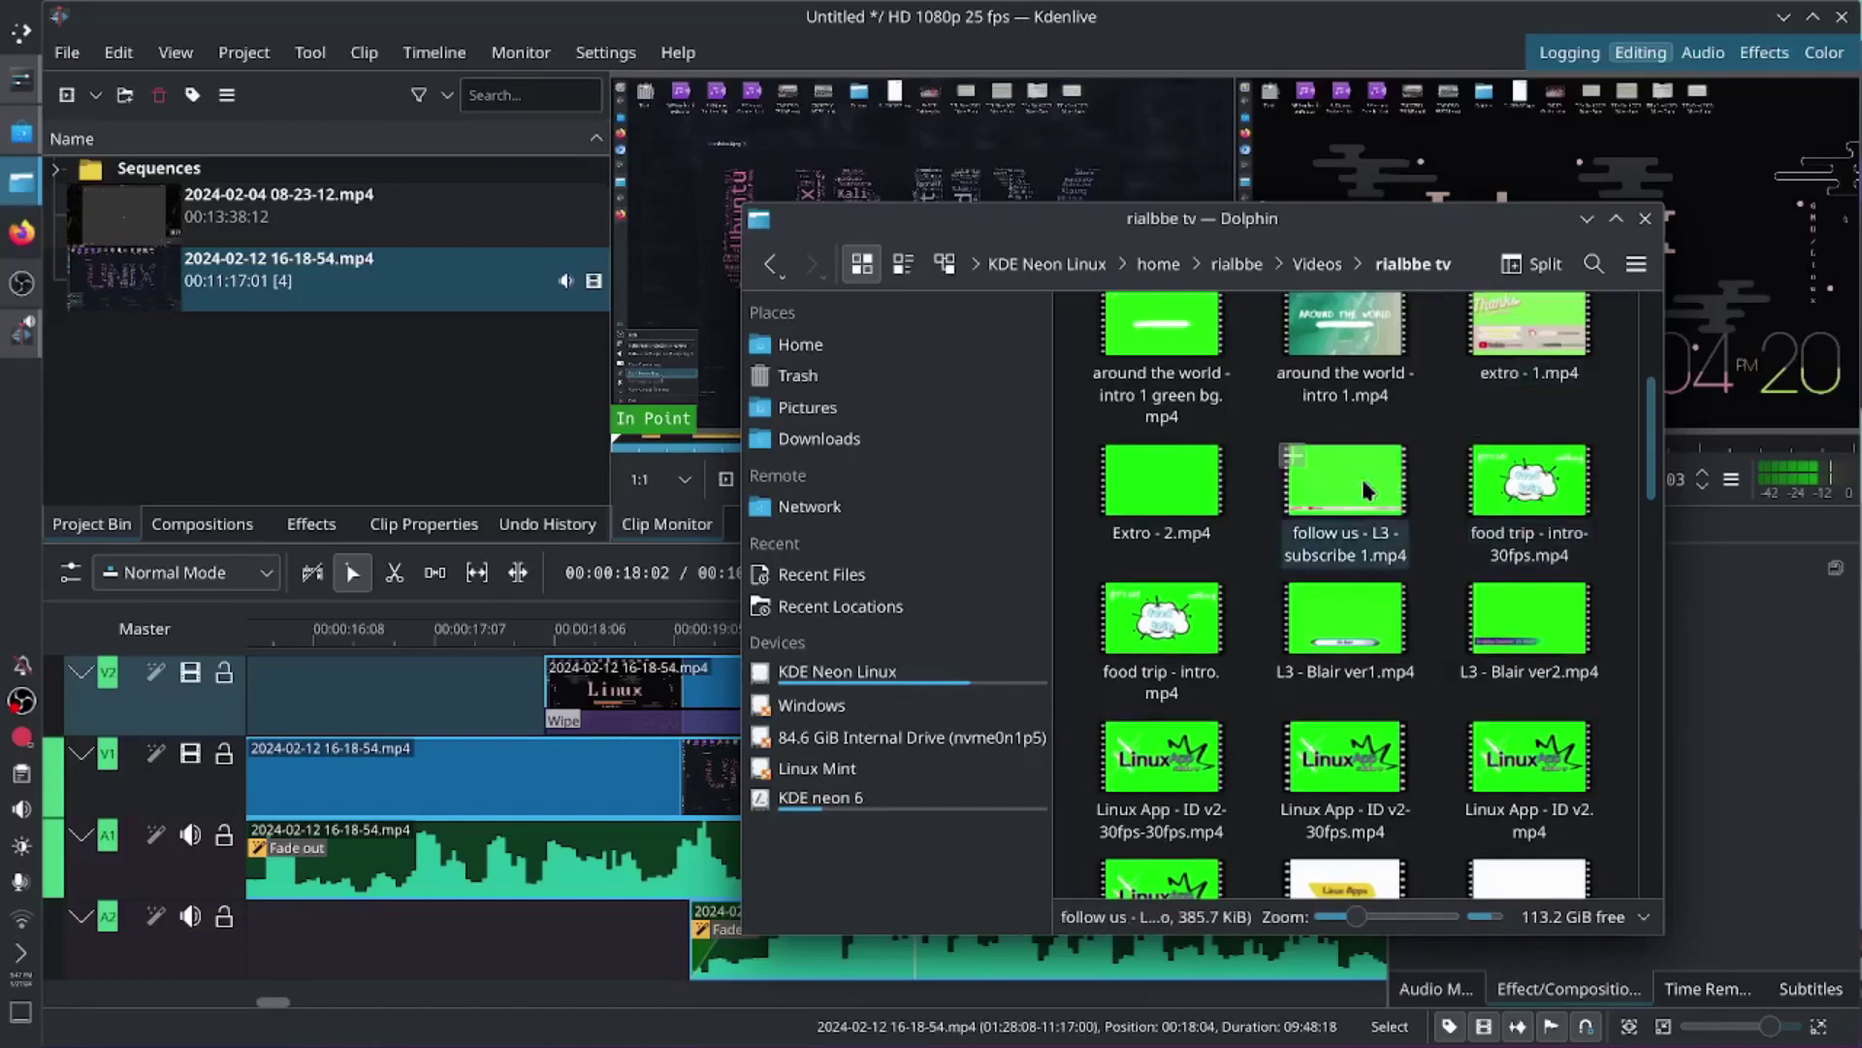
pyautogui.moveTo(1362, 494); pyautogui.dragTo(387, 365)
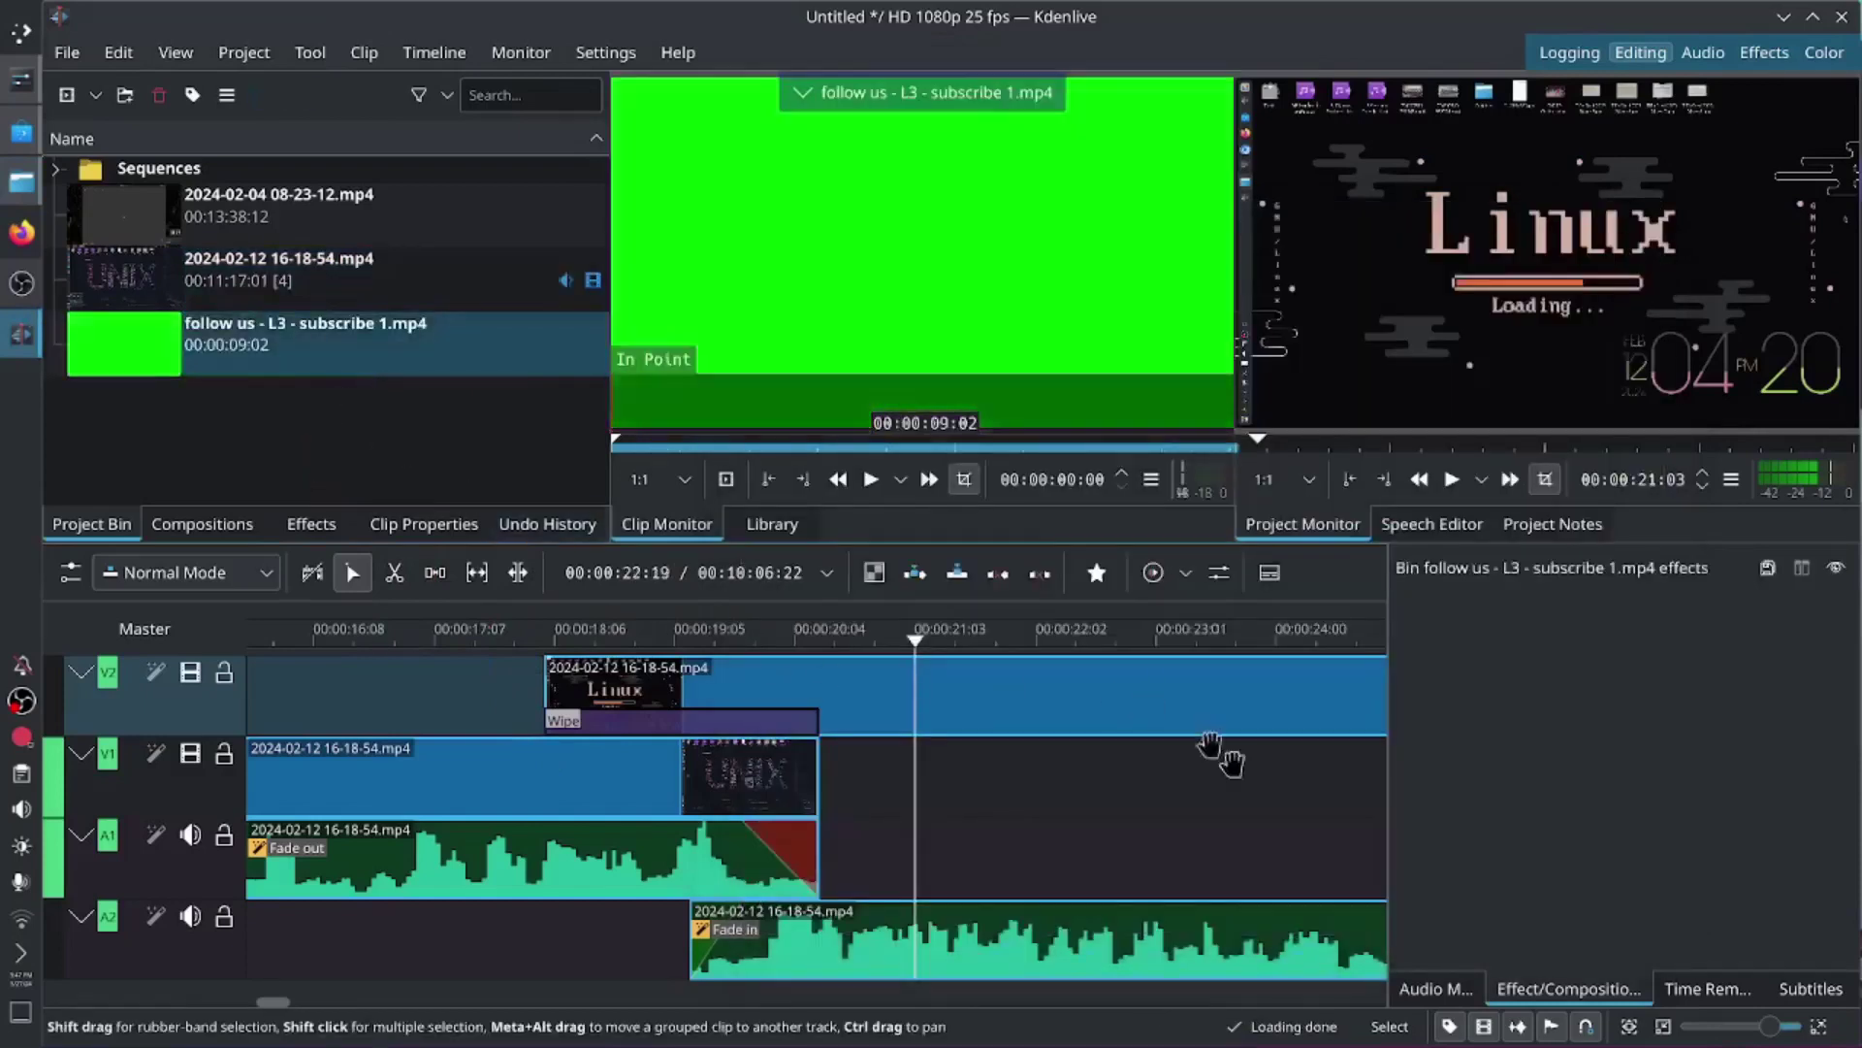
# Step: Import "RialbbeTV - ID short.mp4" from the "rialbbe tv" folder into the project bin
pyautogui.scroll(-4, 1071, 877)
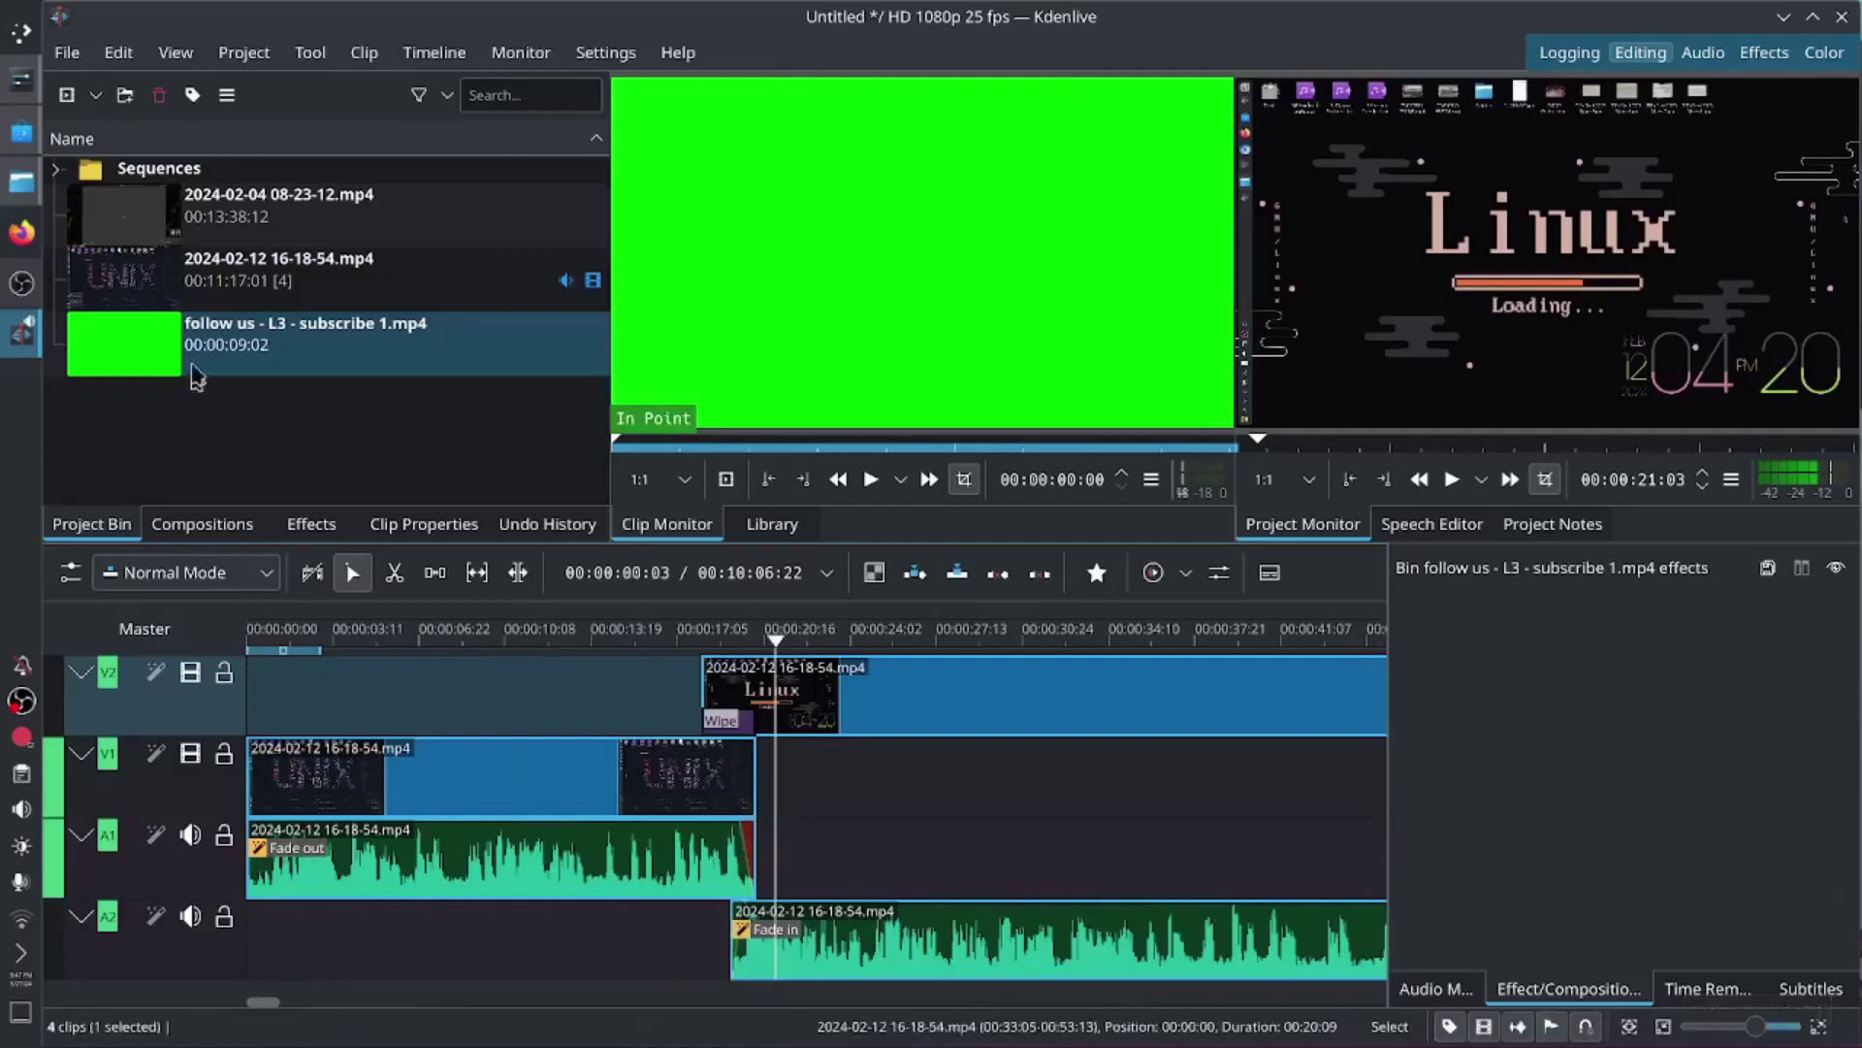
pyautogui.click(21, 182)
pyautogui.scroll(-5, 1450, 726)
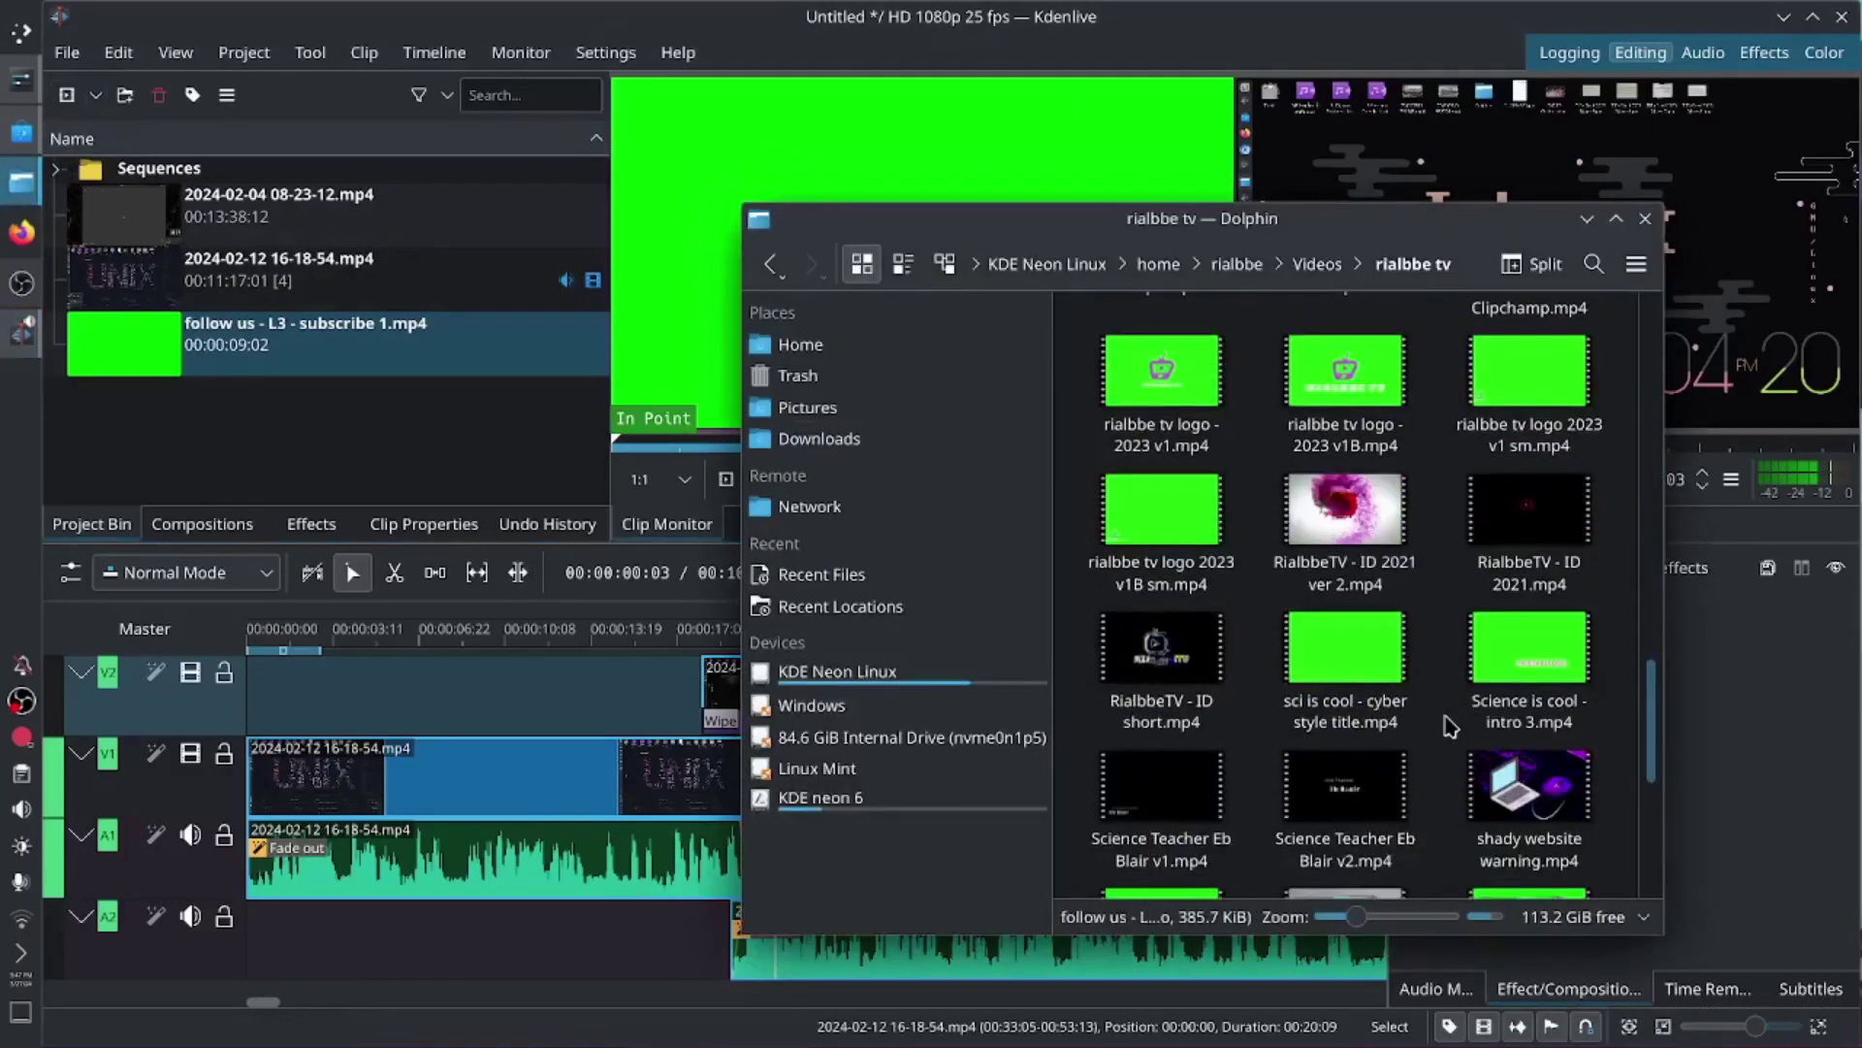
pyautogui.scroll(-1, 1465, 726)
pyautogui.scroll(5, 1464, 728)
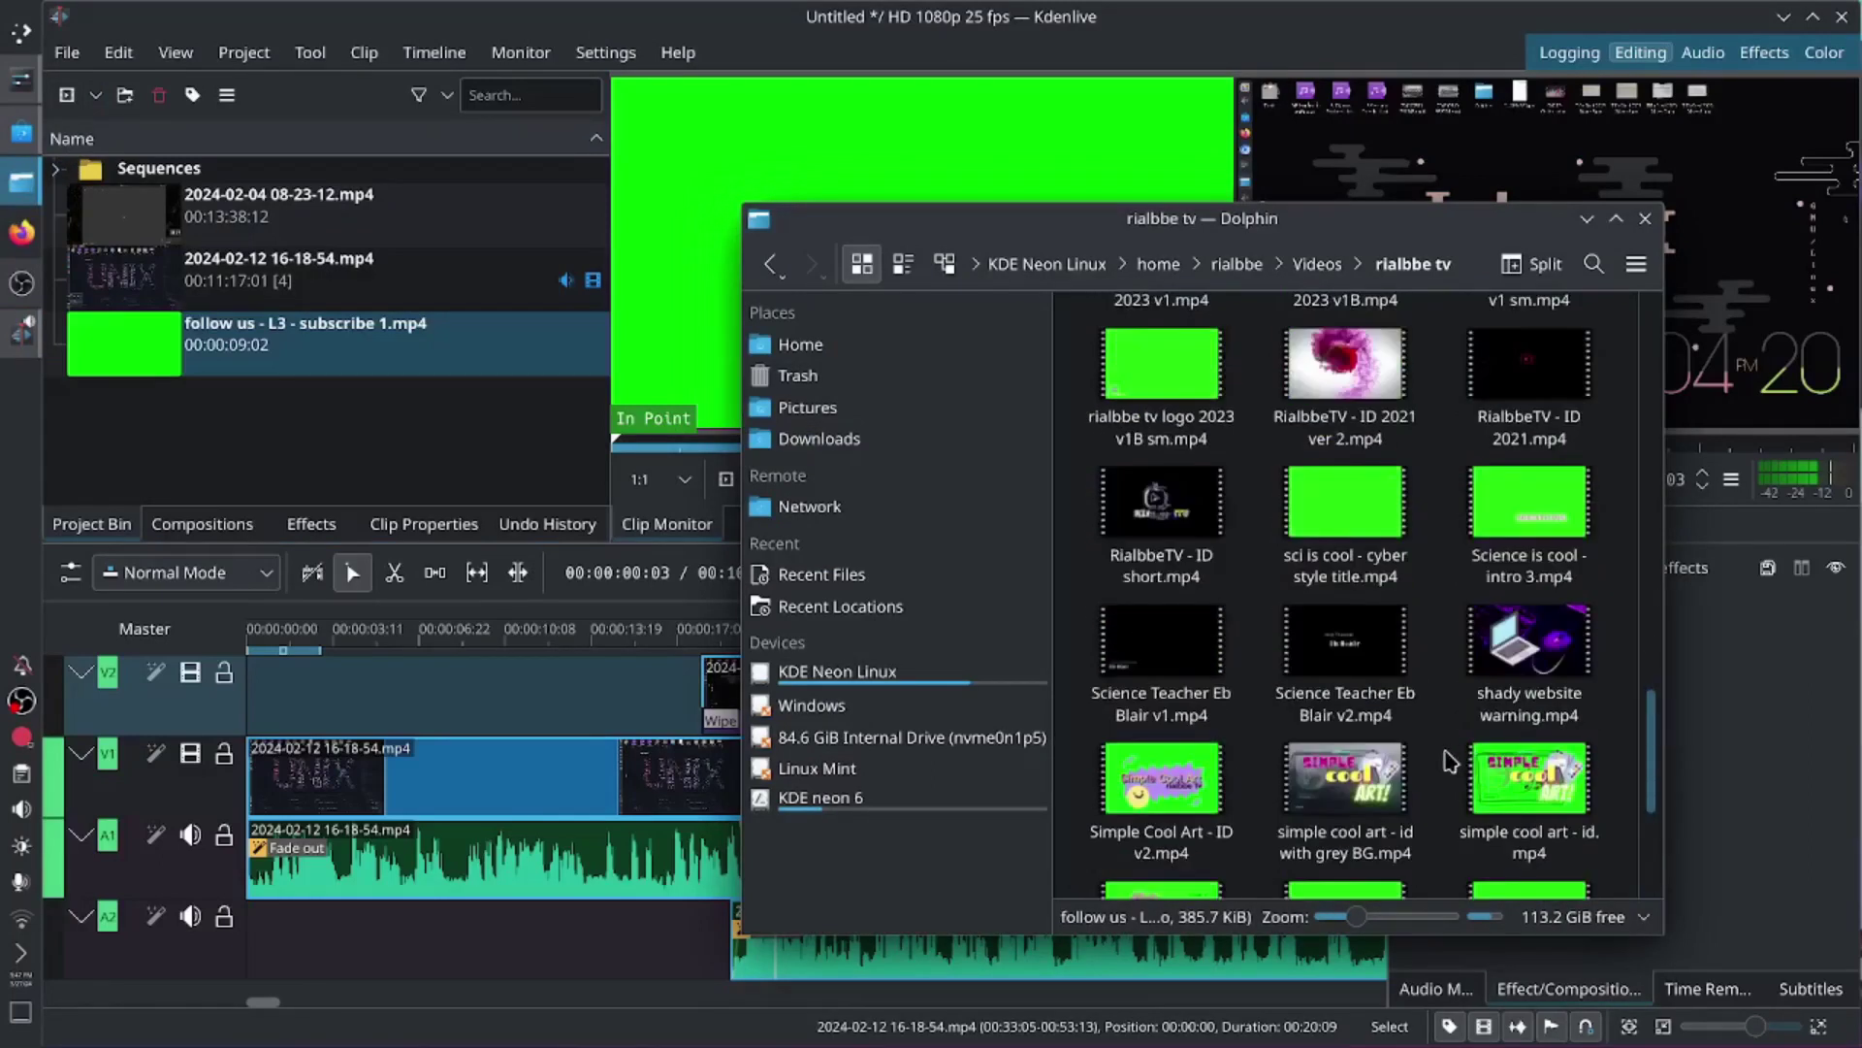
pyautogui.moveTo(1161, 505); pyautogui.dragTo(184, 417)
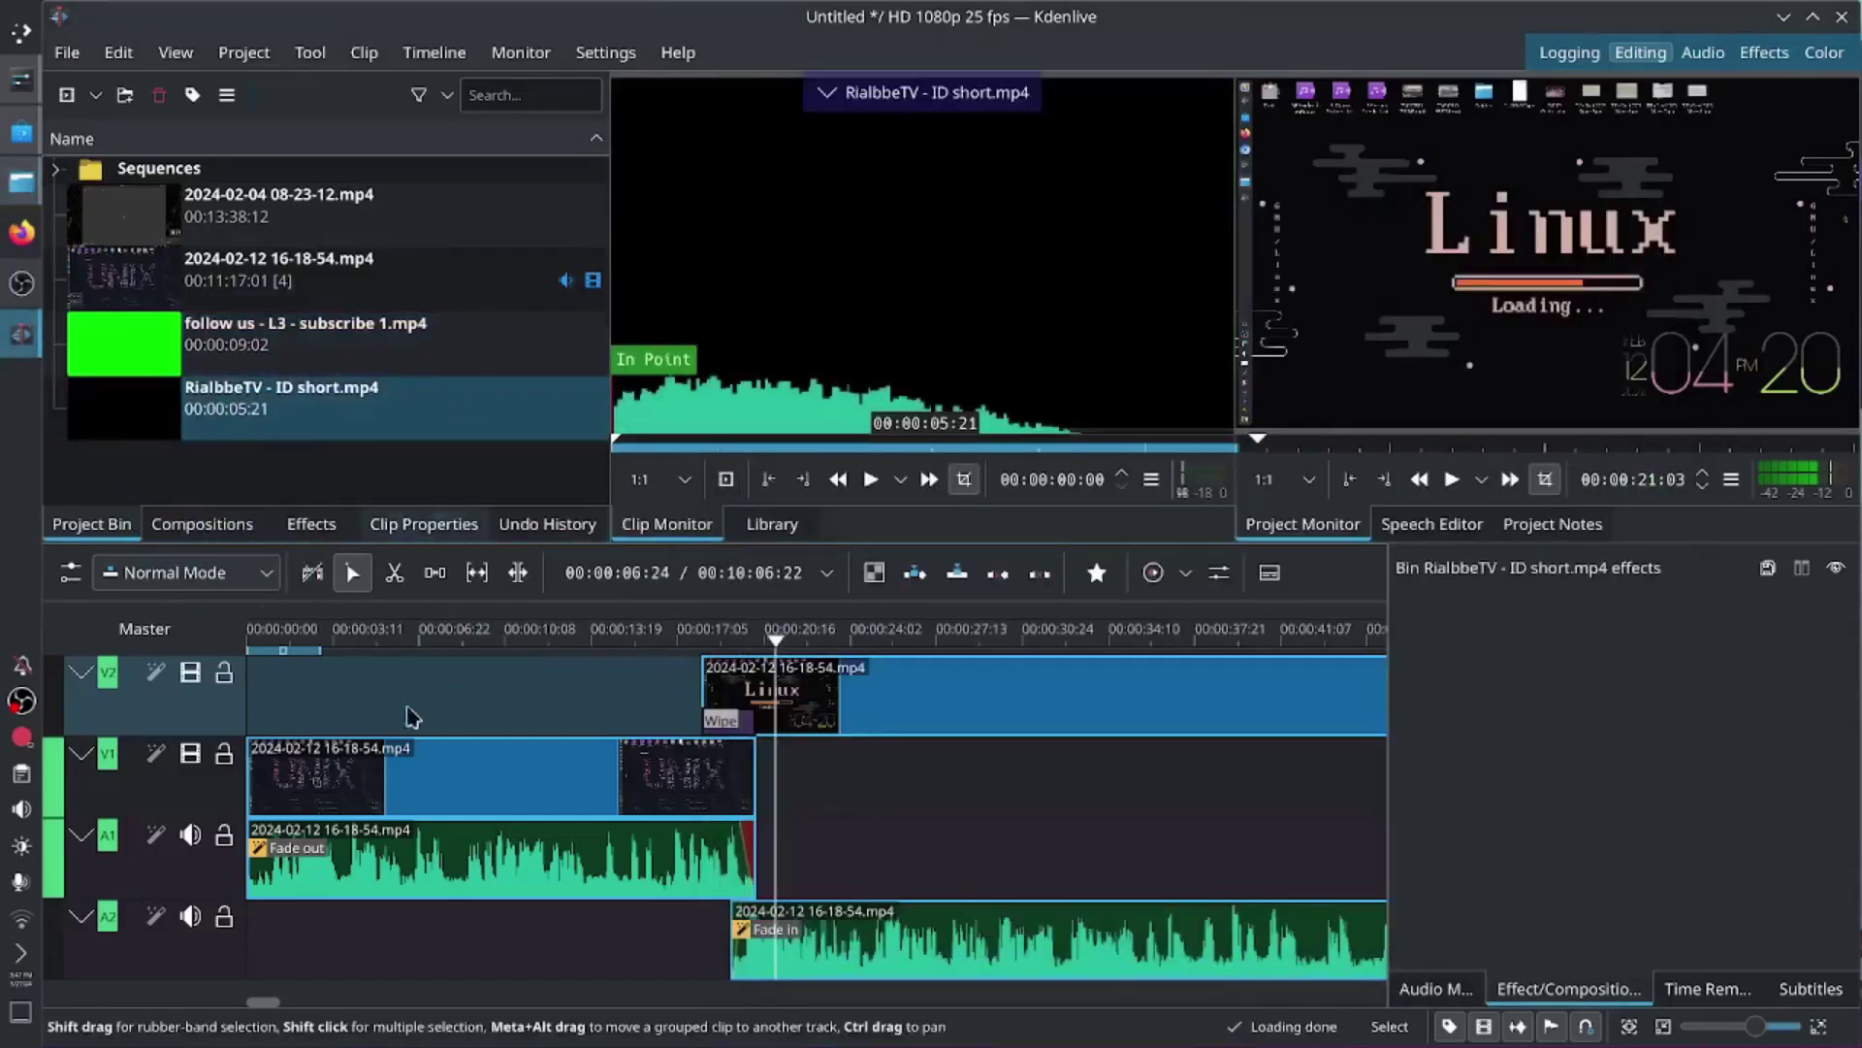
# Step: Place "RialbbeTV - ID short.mp4" at the start of V2 and A2 and trim its end to a duration of about 00:00:04:10
pyautogui.moveTo(155, 408); pyautogui.dragTo(233, 772)
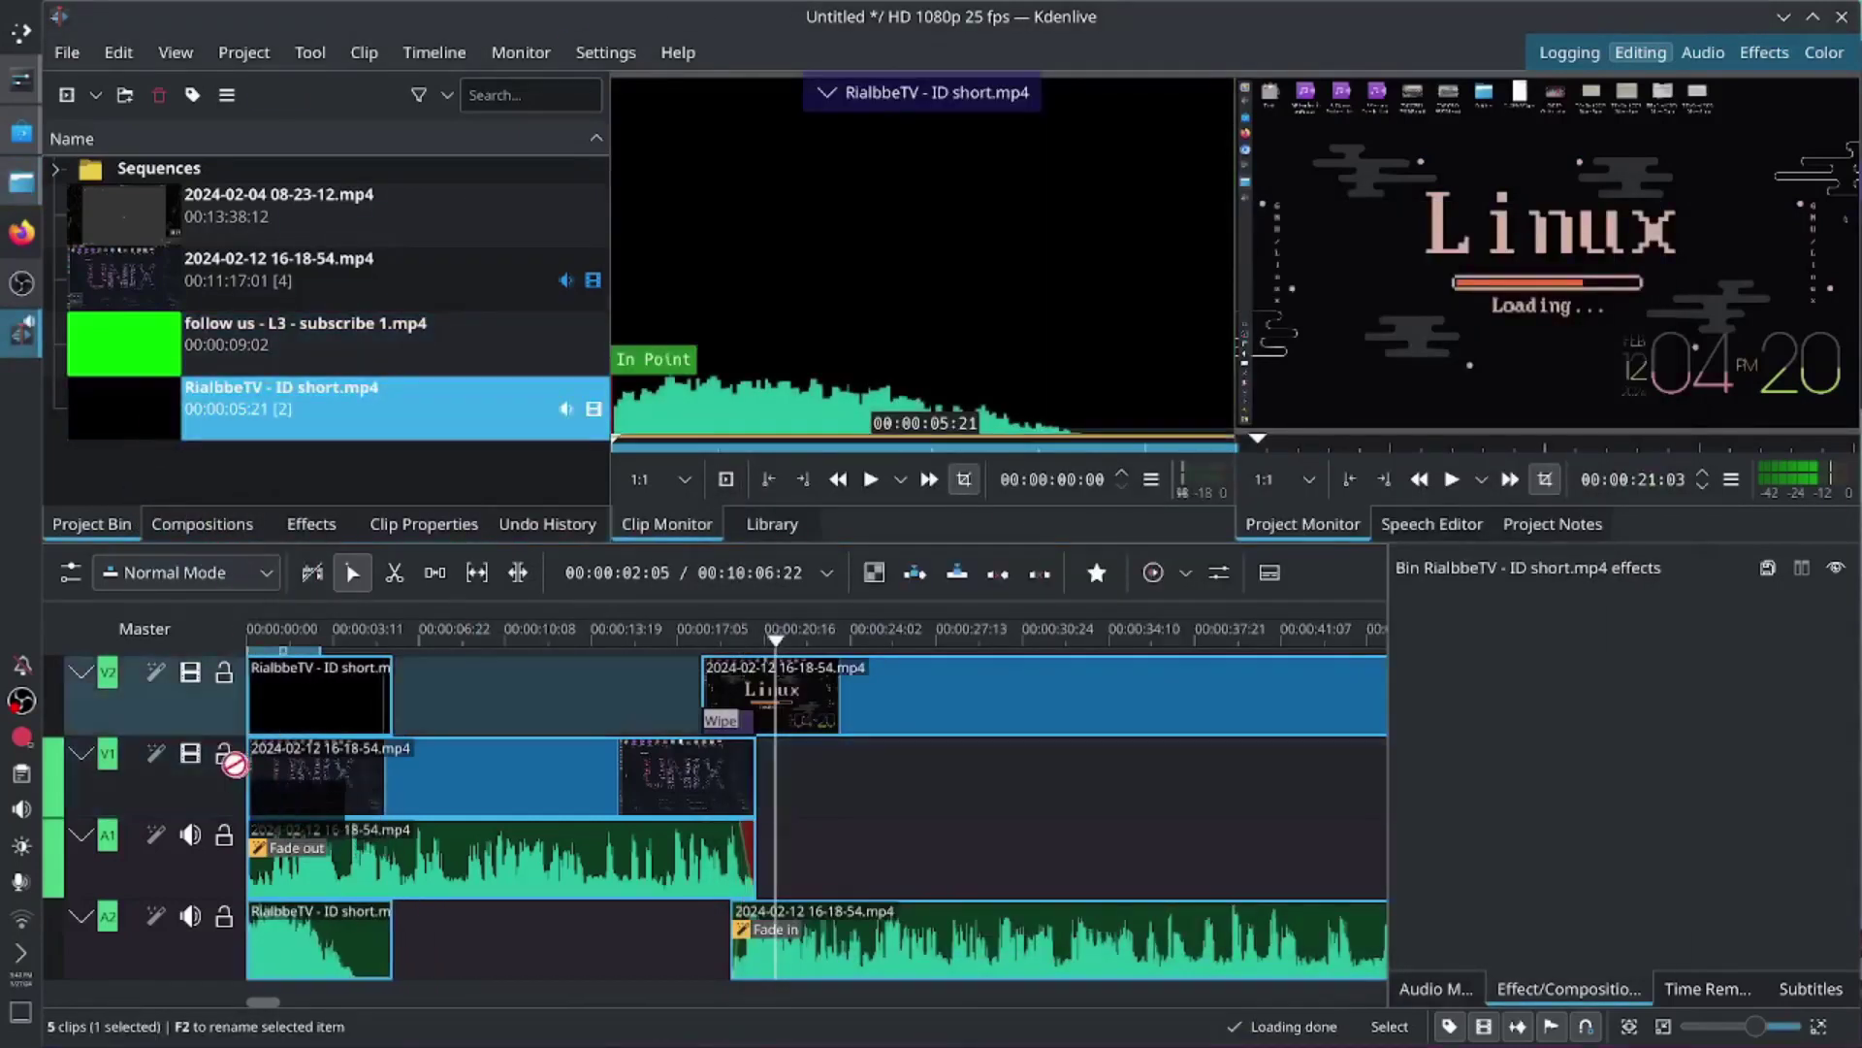
pyautogui.moveTo(387, 957); pyautogui.dragTo(356, 958)
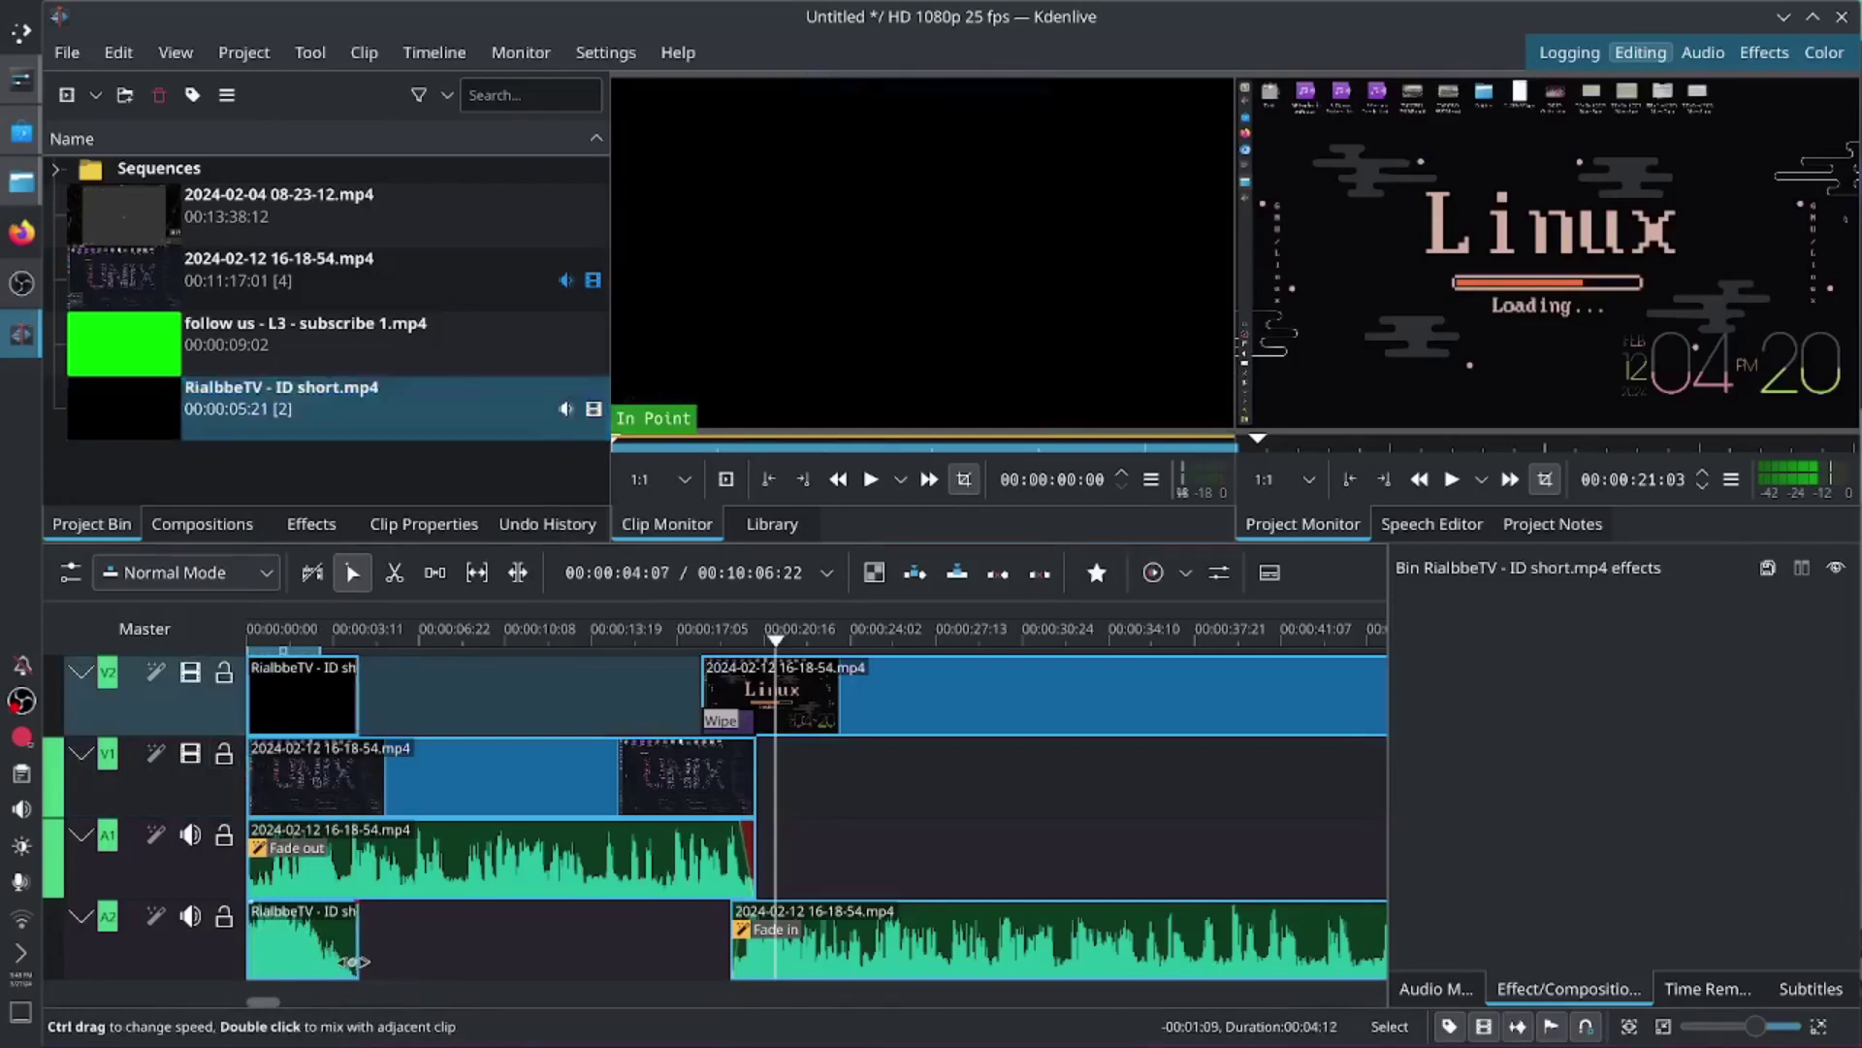
# Step: Move both main clips and their Wipe later together, so the V1 clip starts at about 00:00:02:24, overlapping the end of the ID clip
pyautogui.click(767, 769)
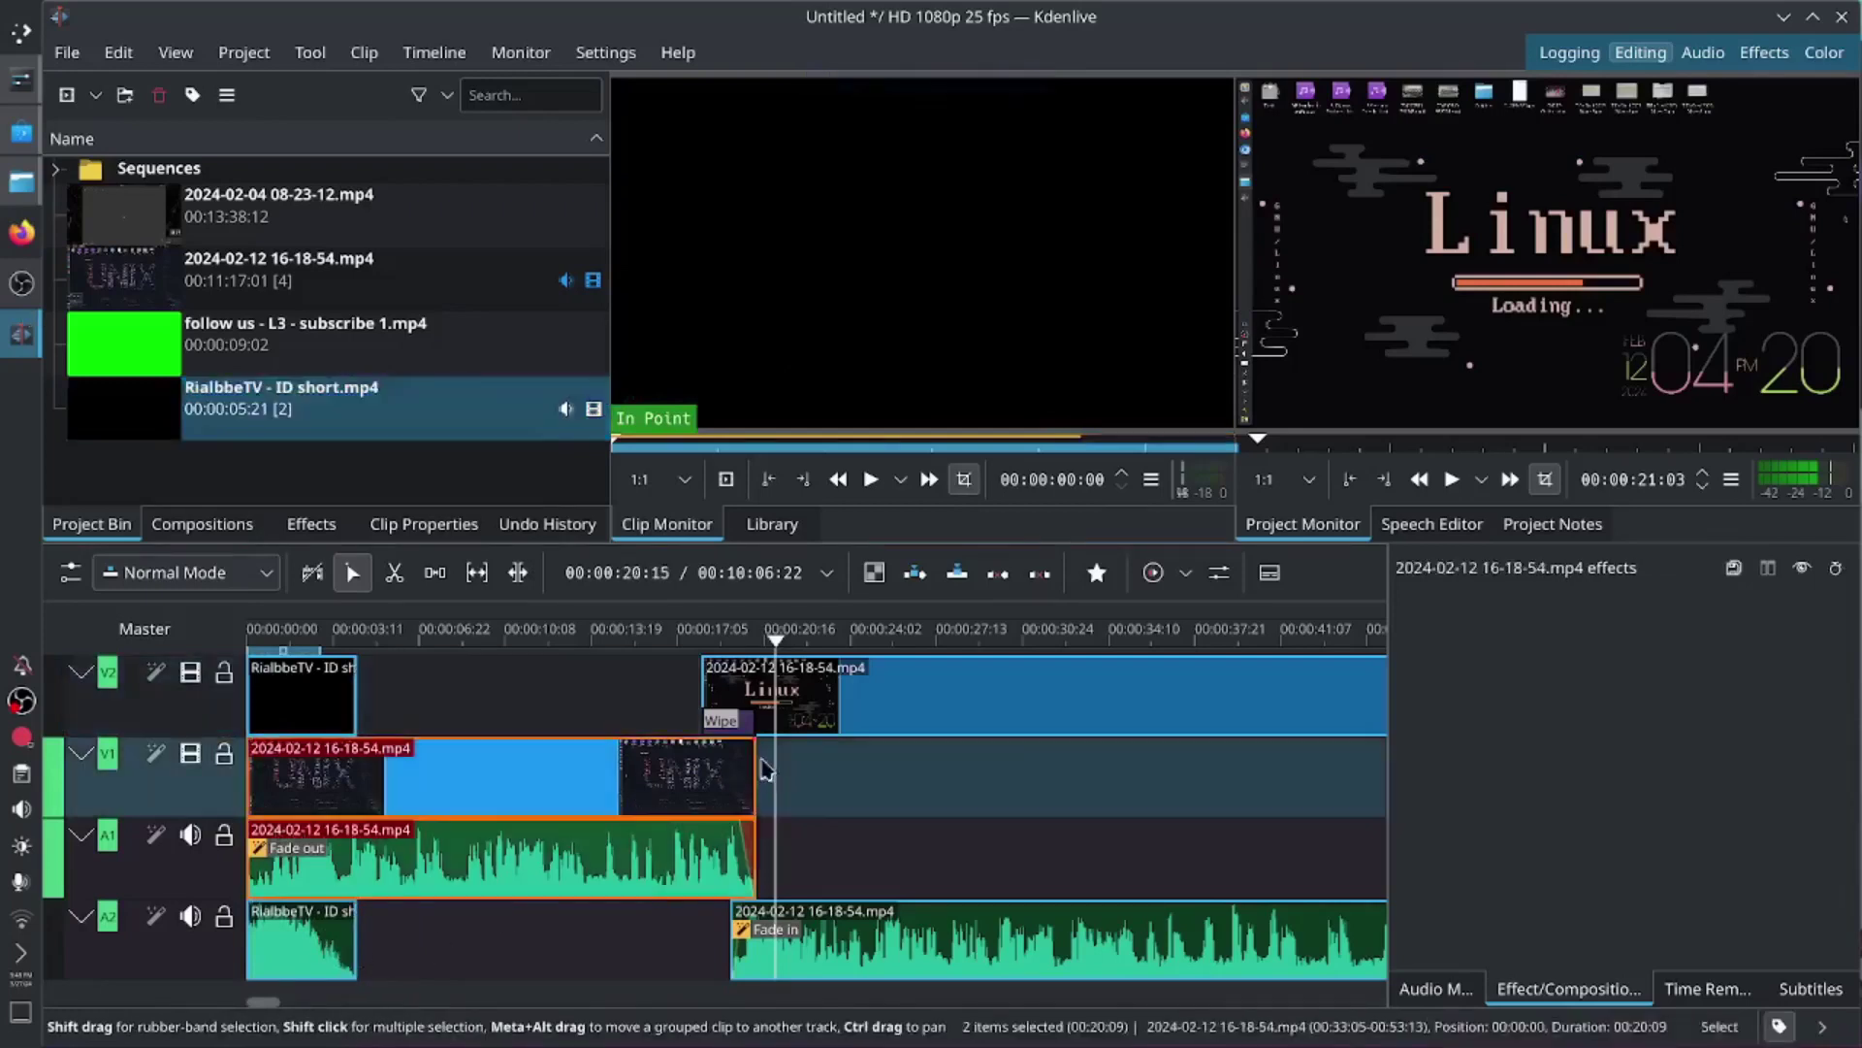
pyautogui.click(676, 705)
pyautogui.click(786, 729)
pyautogui.moveTo(638, 791); pyautogui.dragTo(672, 791)
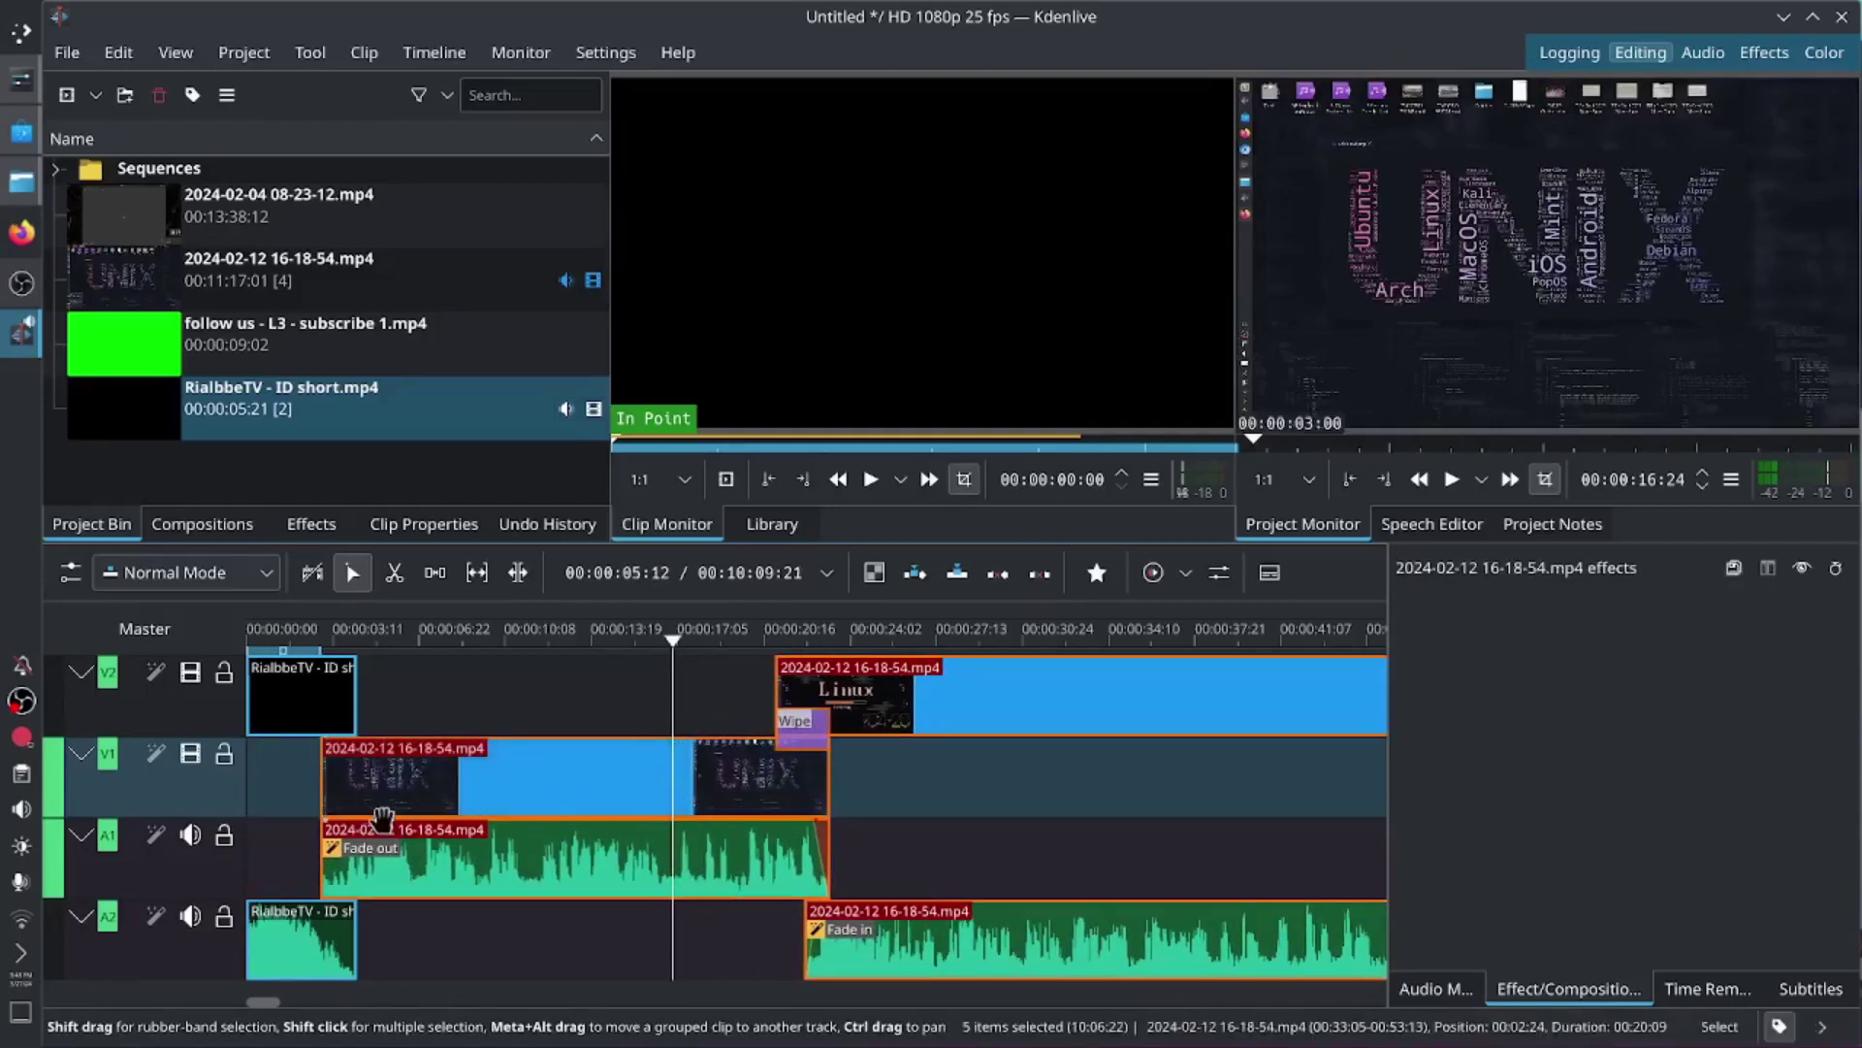
# Step: Add a Wipe composition where the ID clip overlaps the V1 clip and set its wipe method to Burst
pyautogui.click(339, 724)
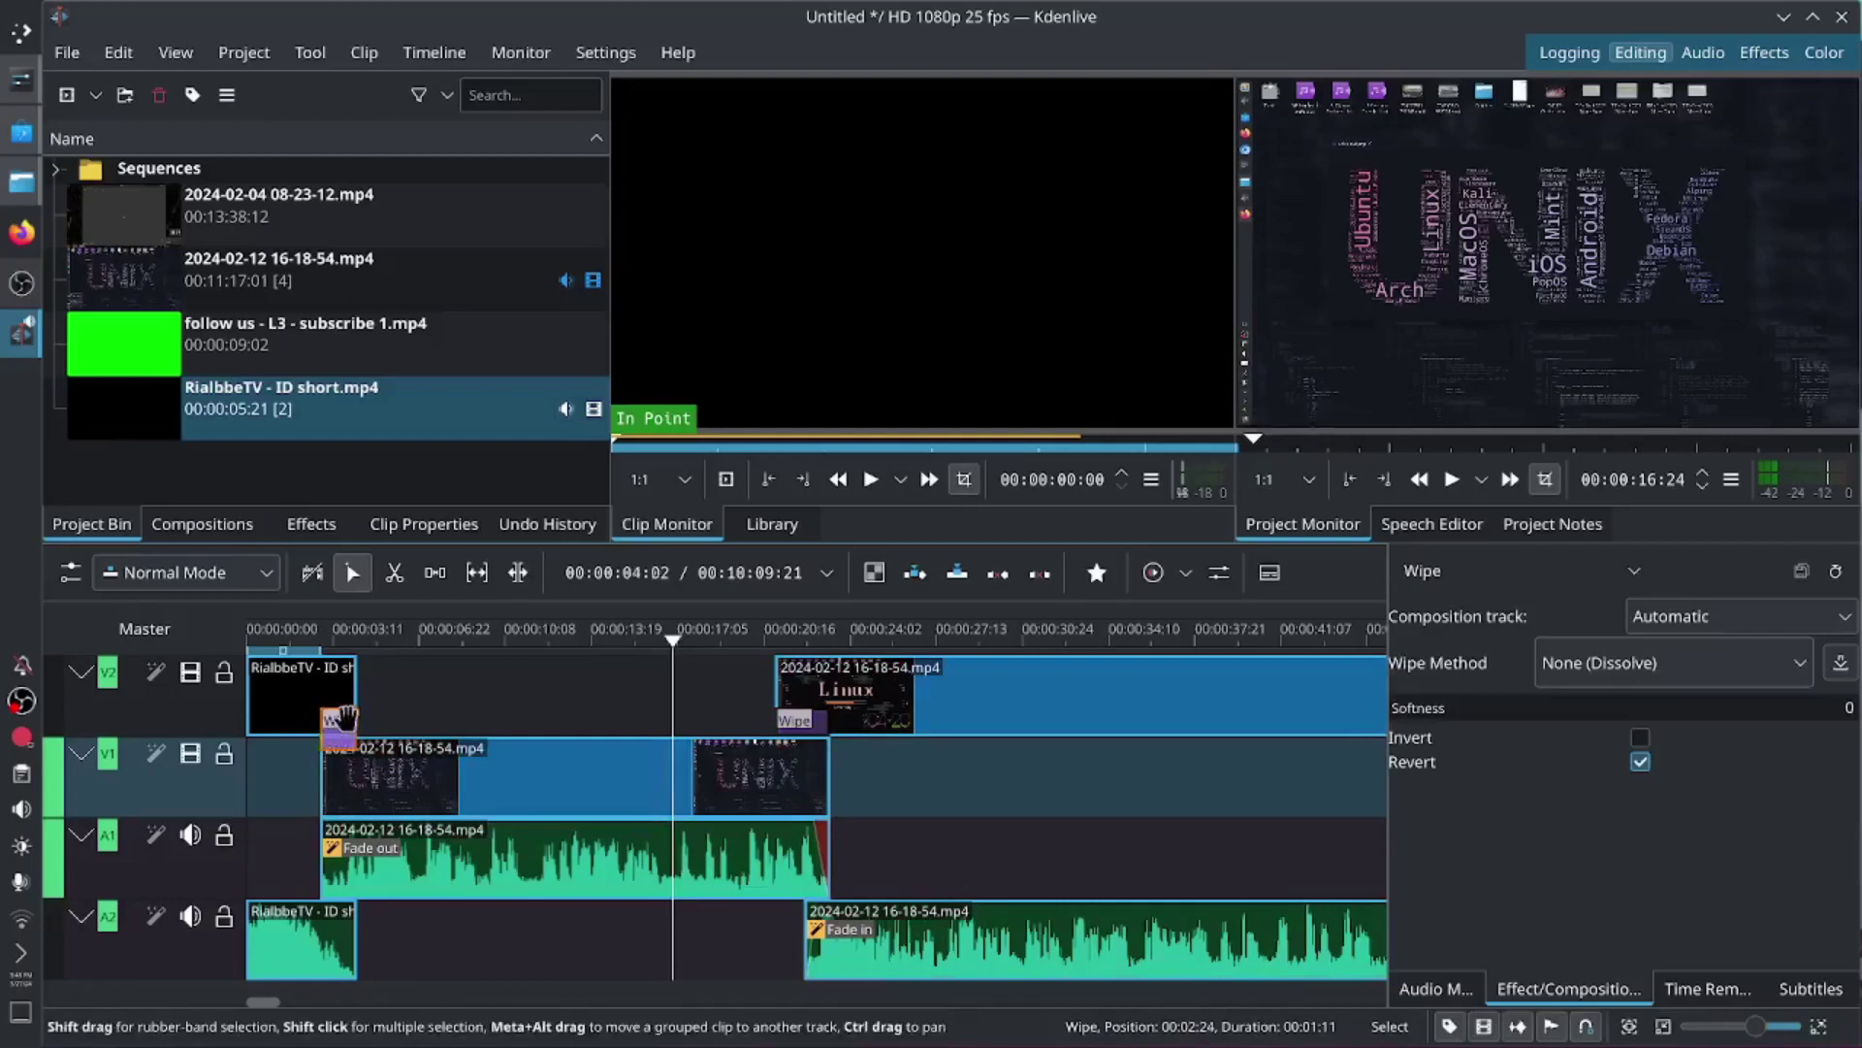
pyautogui.click(1703, 670)
pyautogui.scroll(-5, 1683, 835)
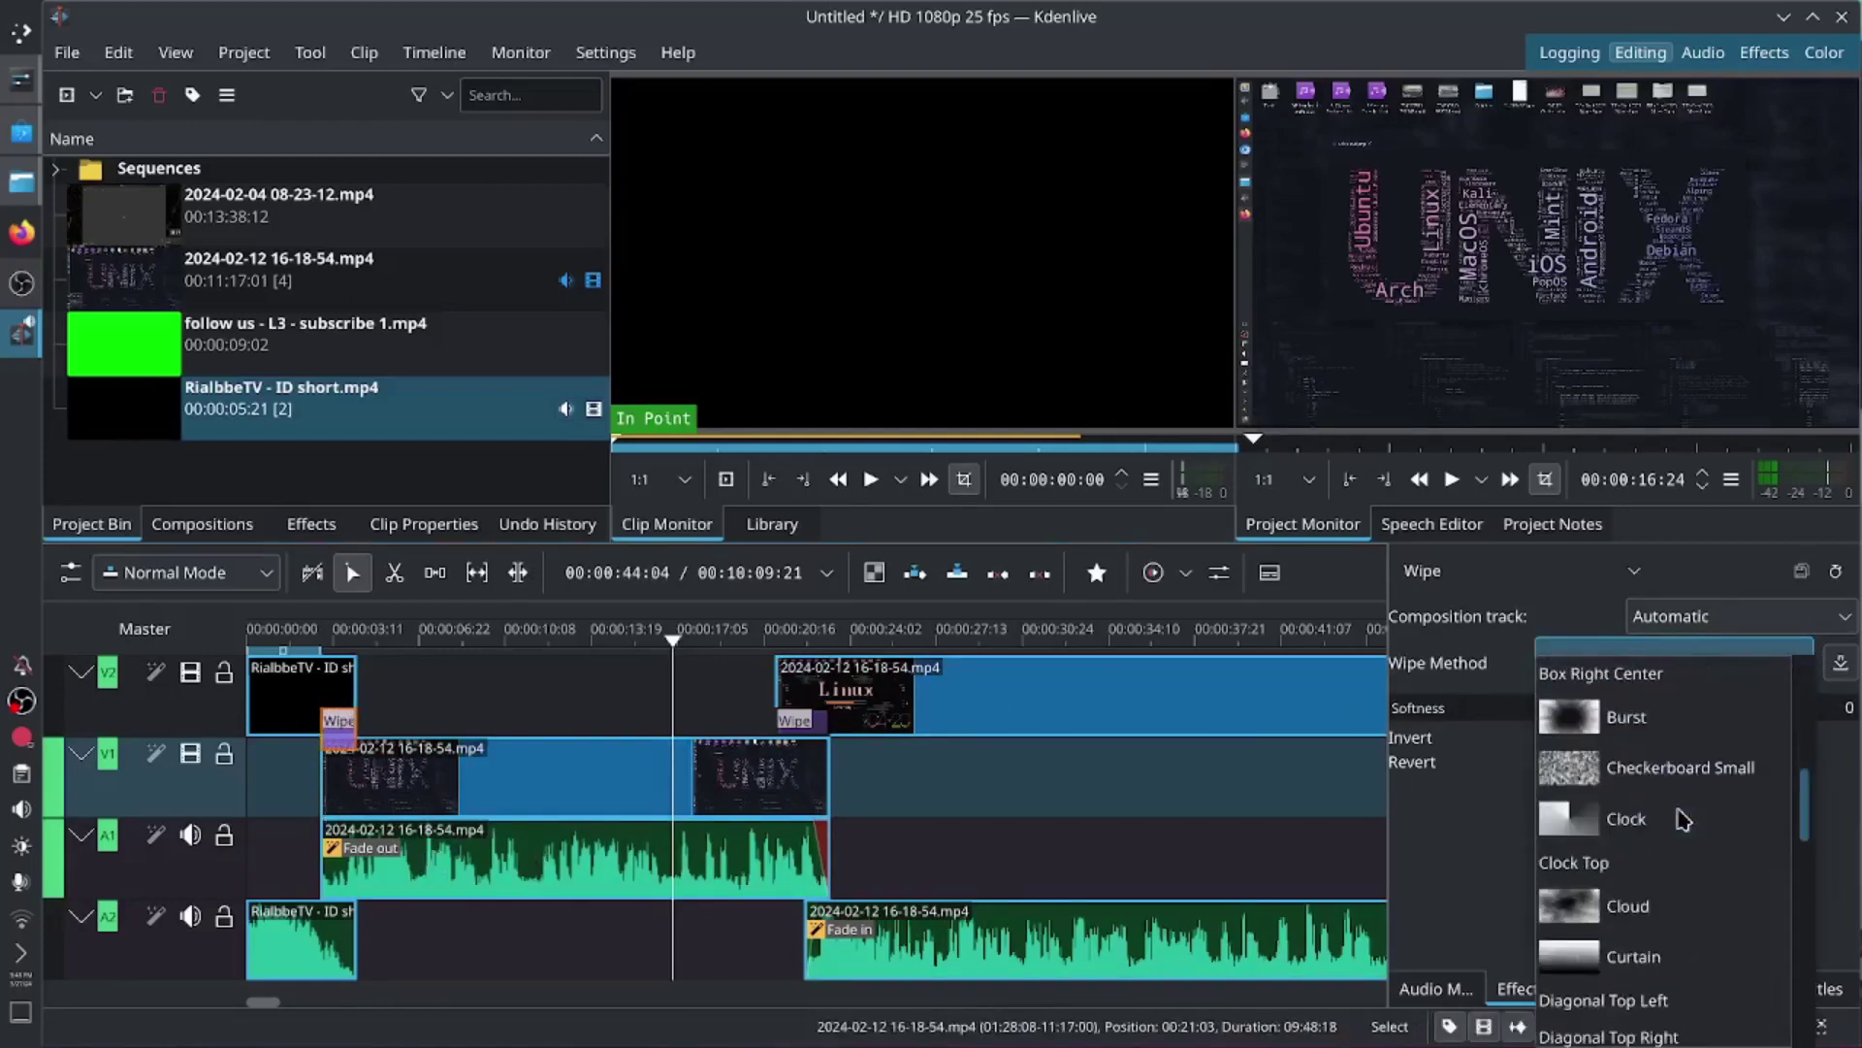
pyautogui.scroll(-10, 1660, 906)
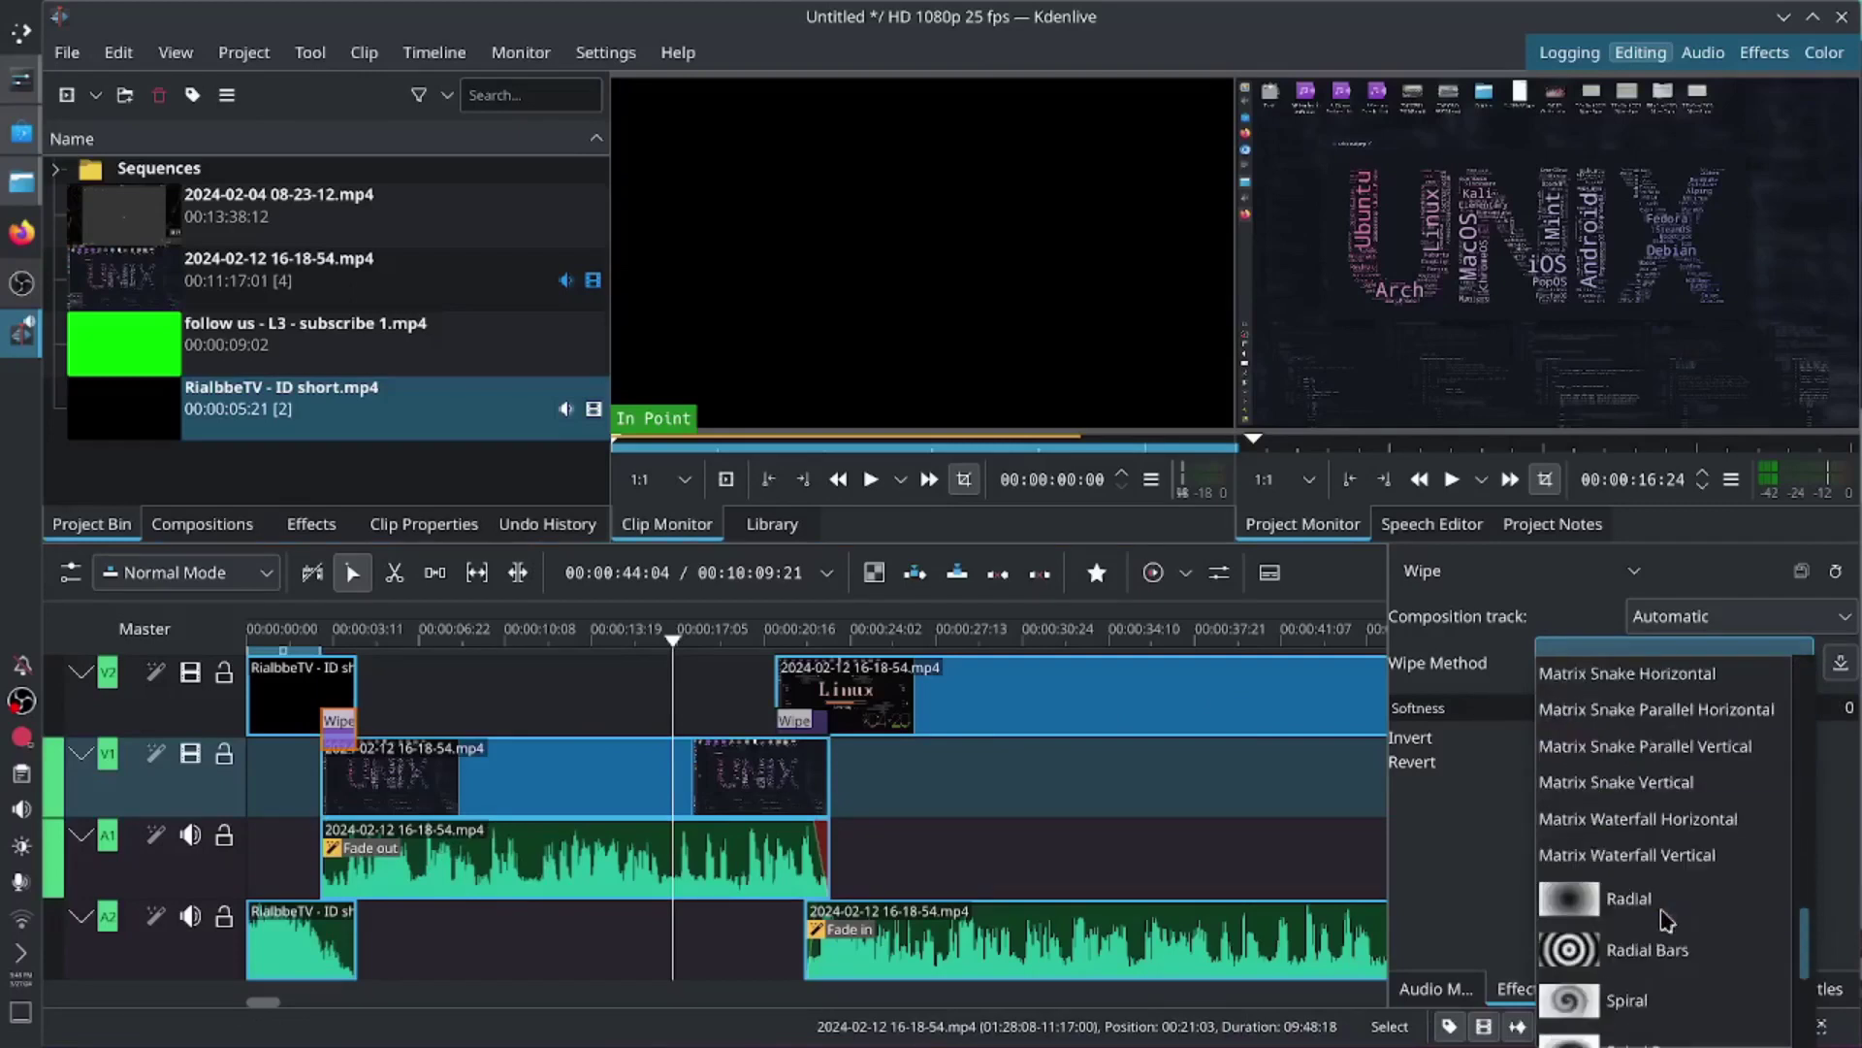
pyautogui.scroll(10, 1660, 902)
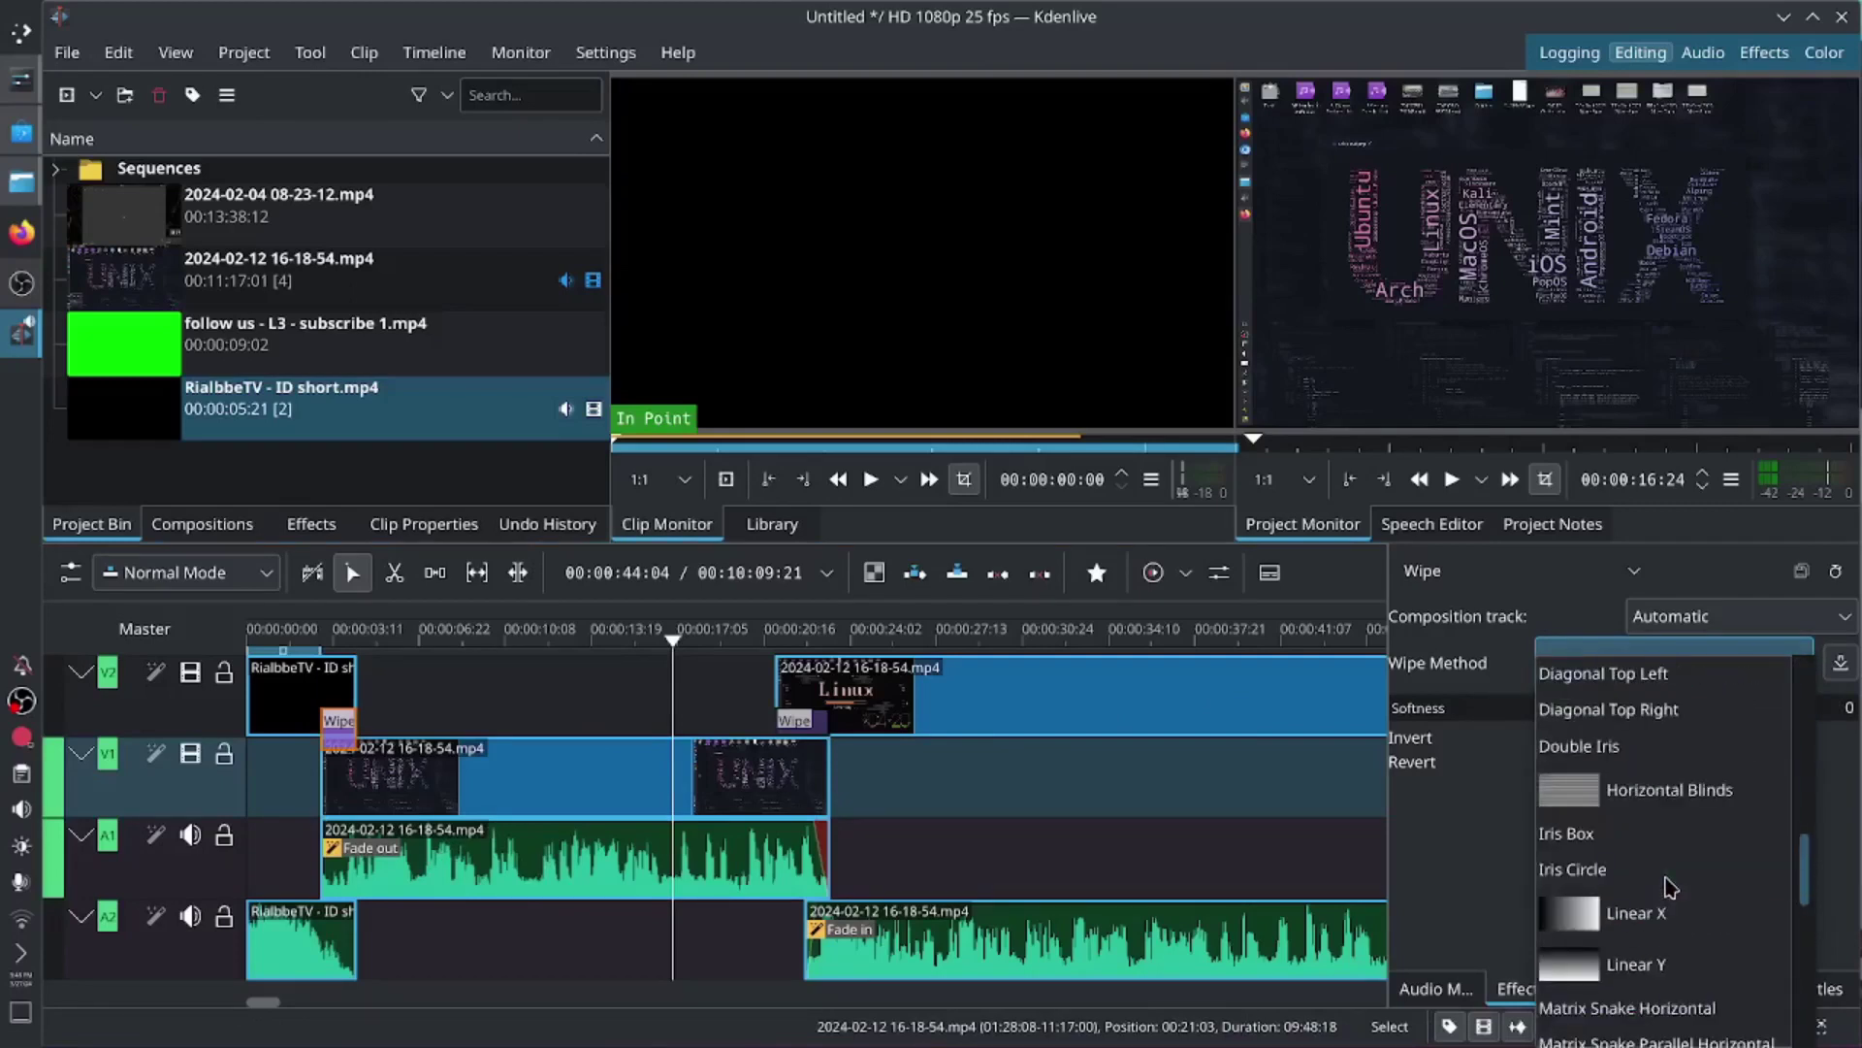
pyautogui.click(1662, 786)
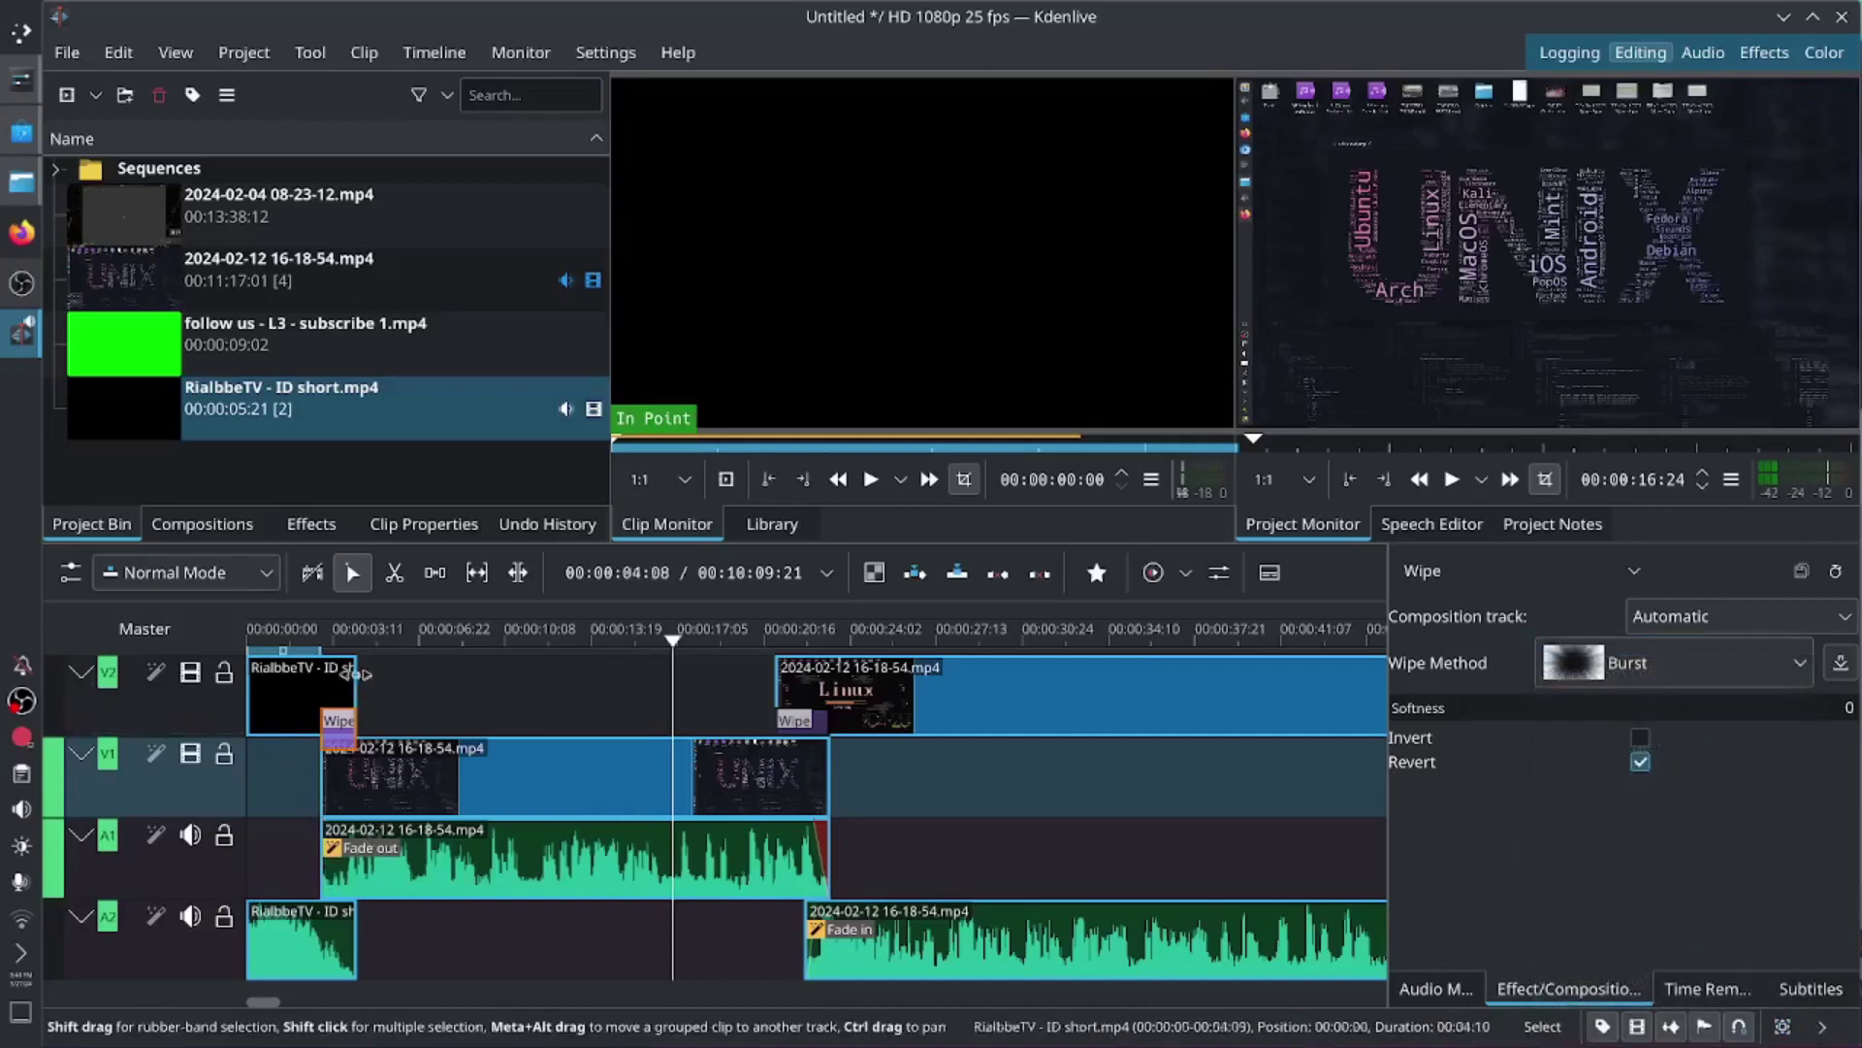
# Step: Ungroup the ID clip's video and audio, and extend the V2 video and its Wipe to end at about 00:00:05:21
pyautogui.click(316, 708)
pyautogui.rightClick(300, 691)
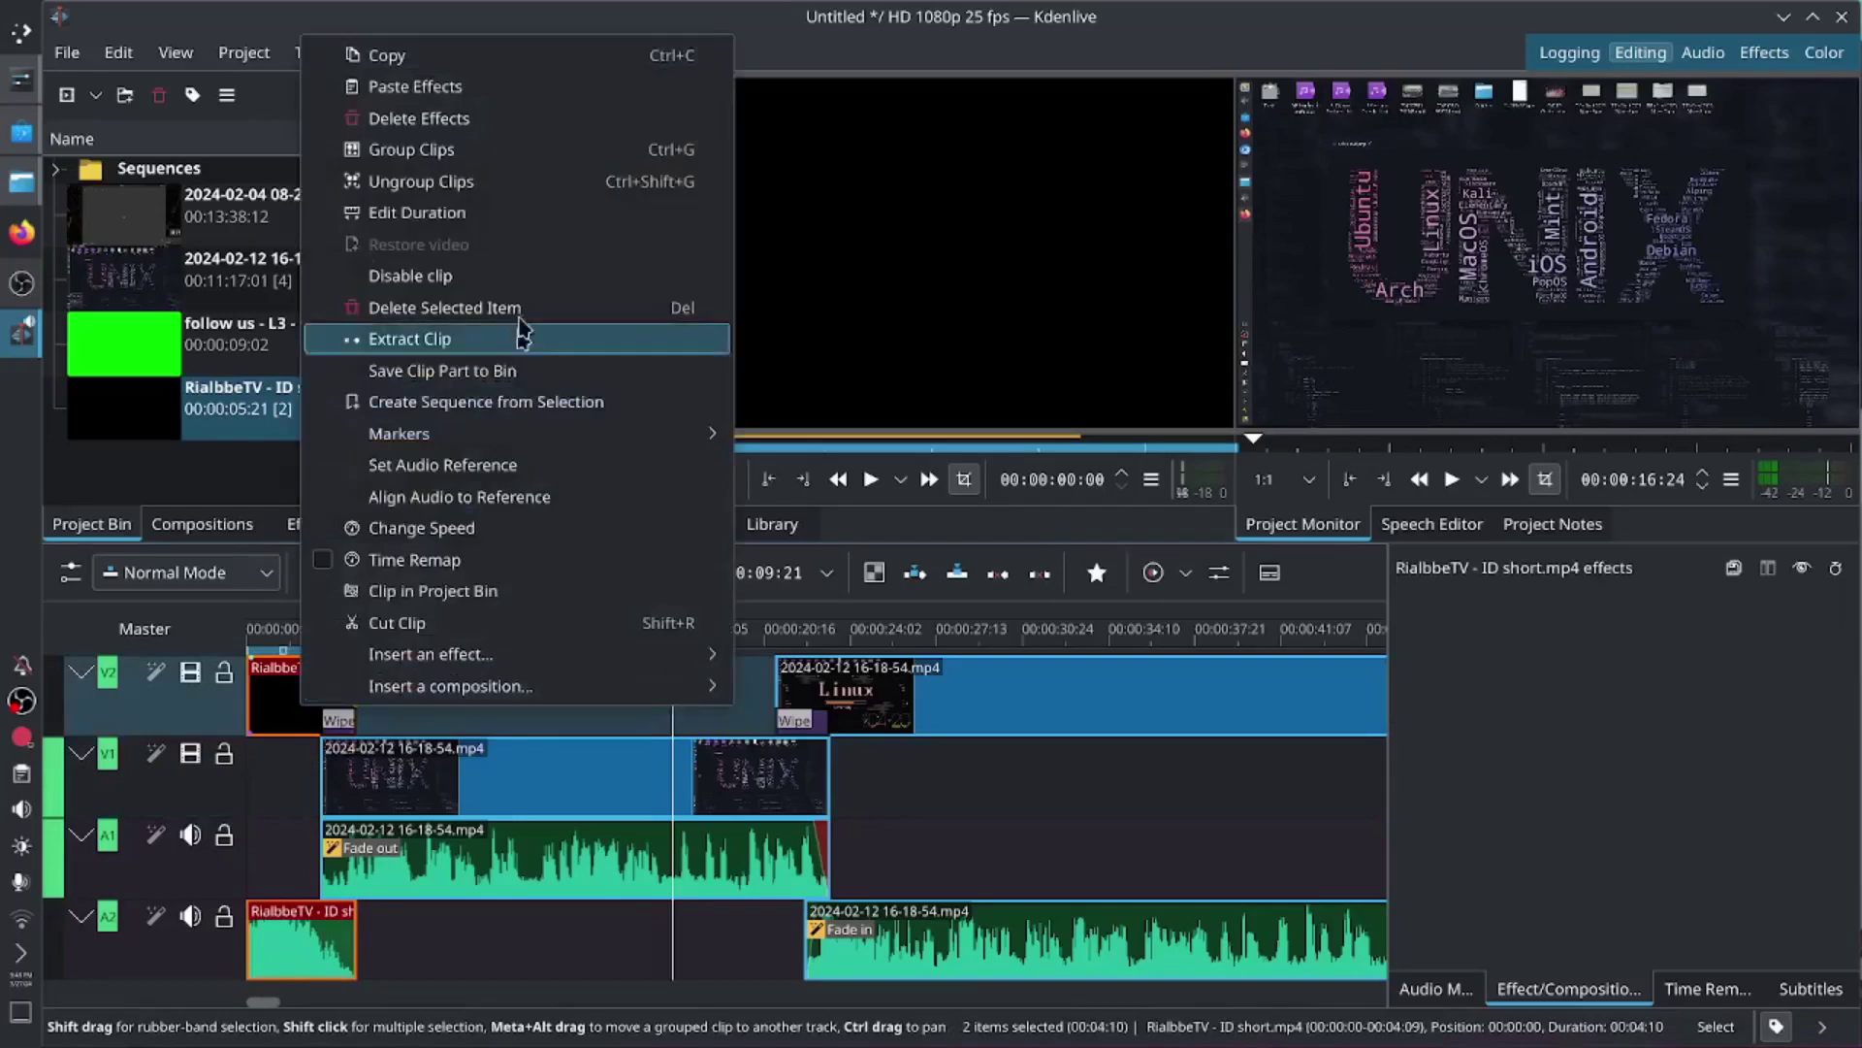
pyautogui.click(543, 185)
pyautogui.click(349, 684)
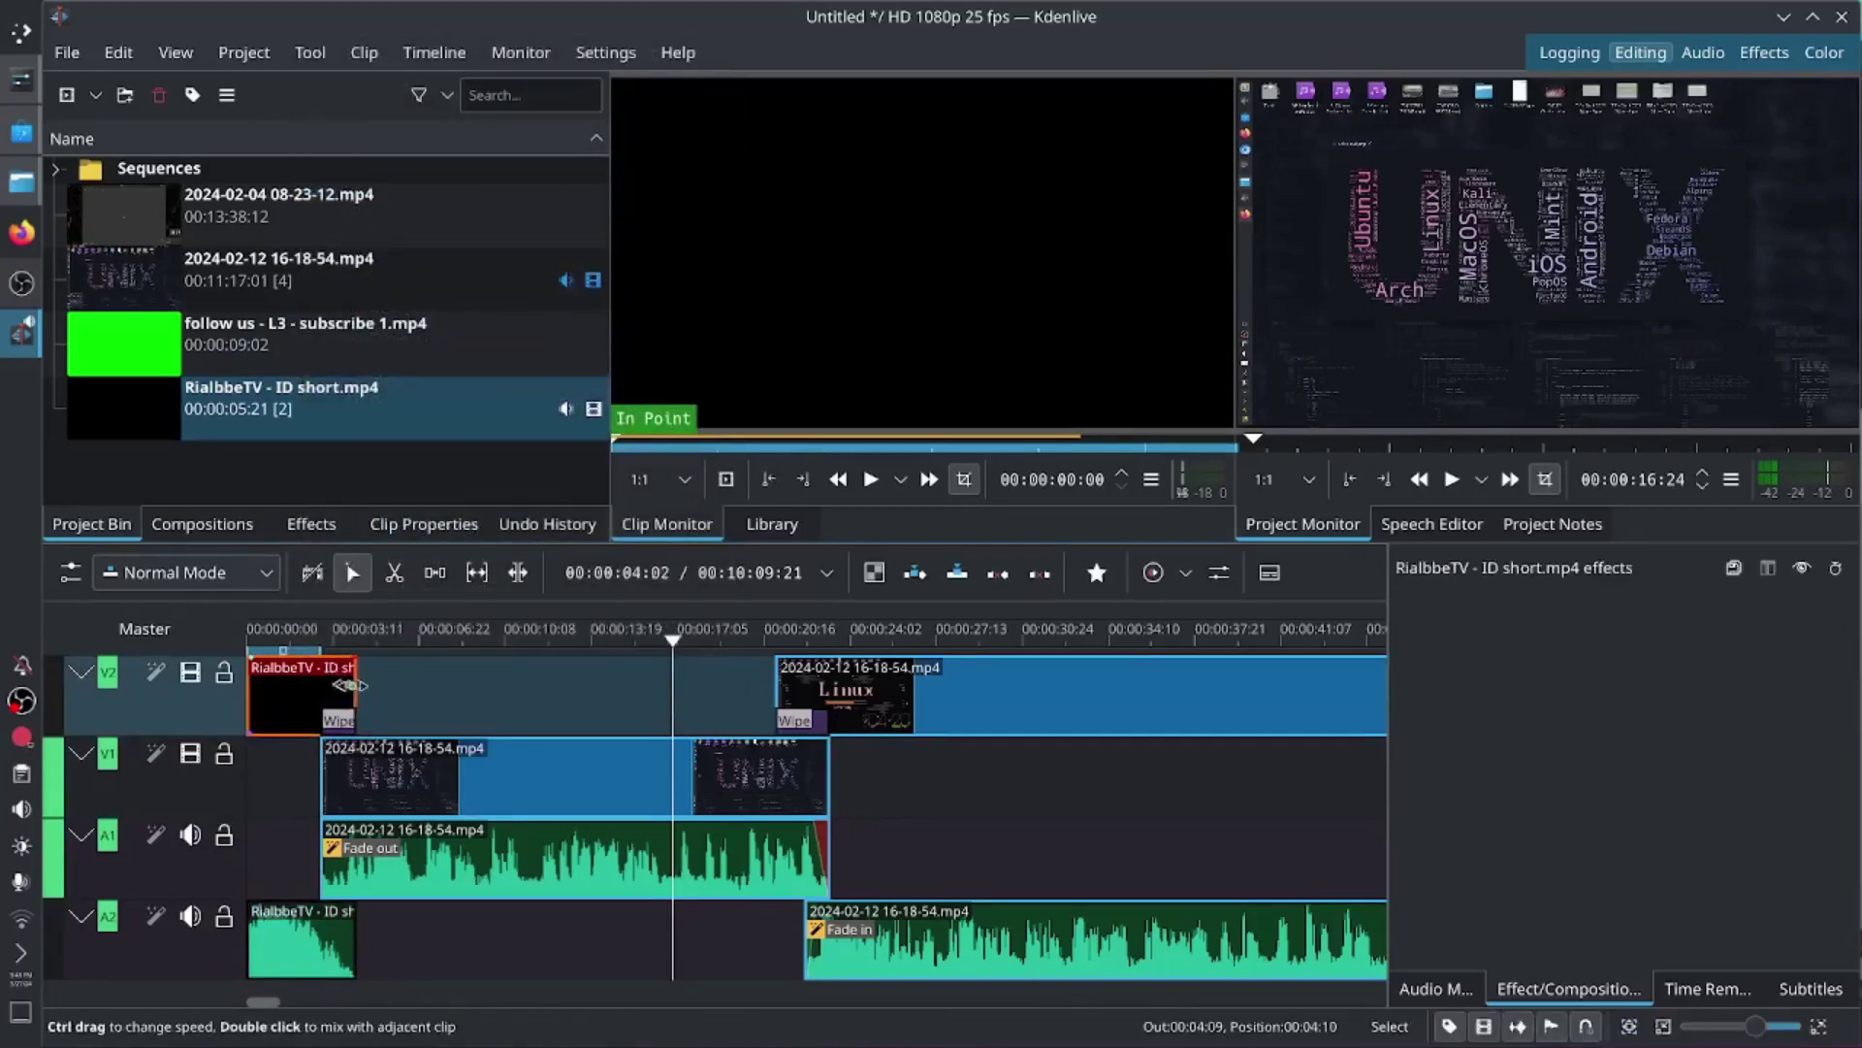
pyautogui.moveTo(355, 686); pyautogui.dragTo(379, 686)
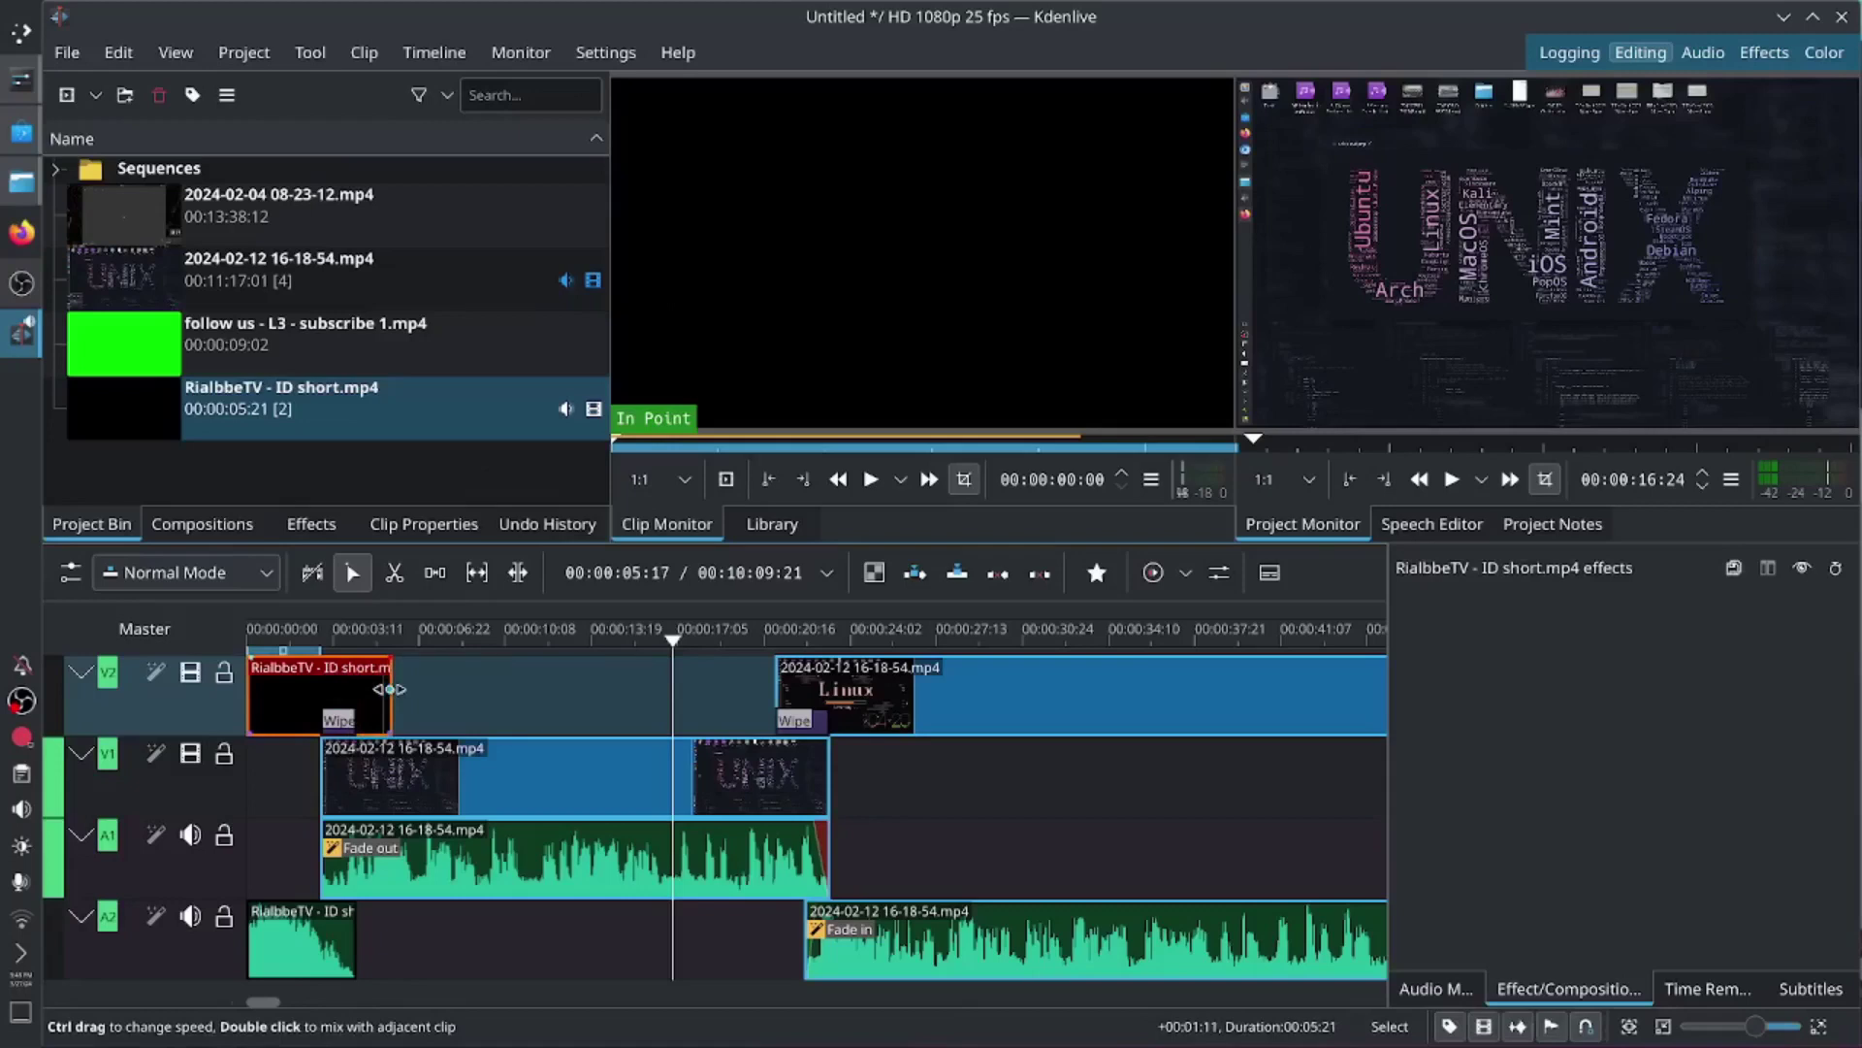
pyautogui.click(349, 729)
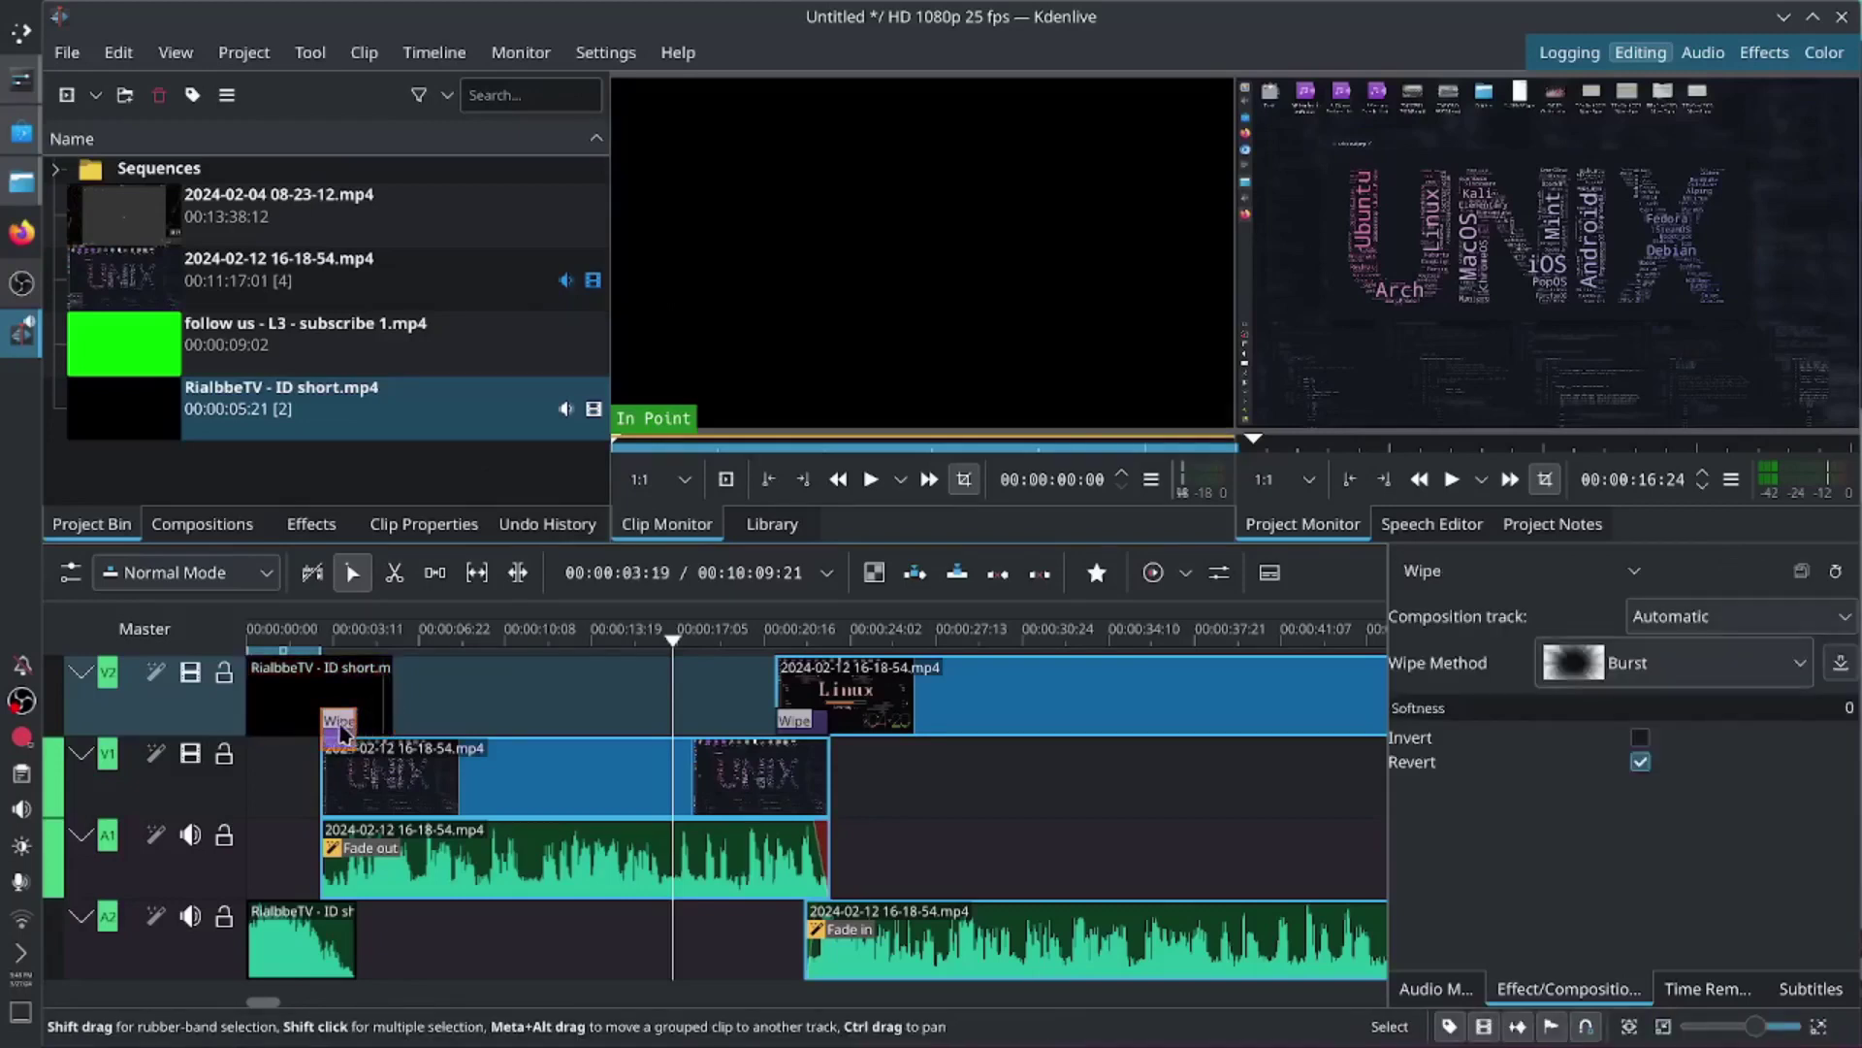
pyautogui.moveTo(356, 726); pyautogui.dragTo(373, 724)
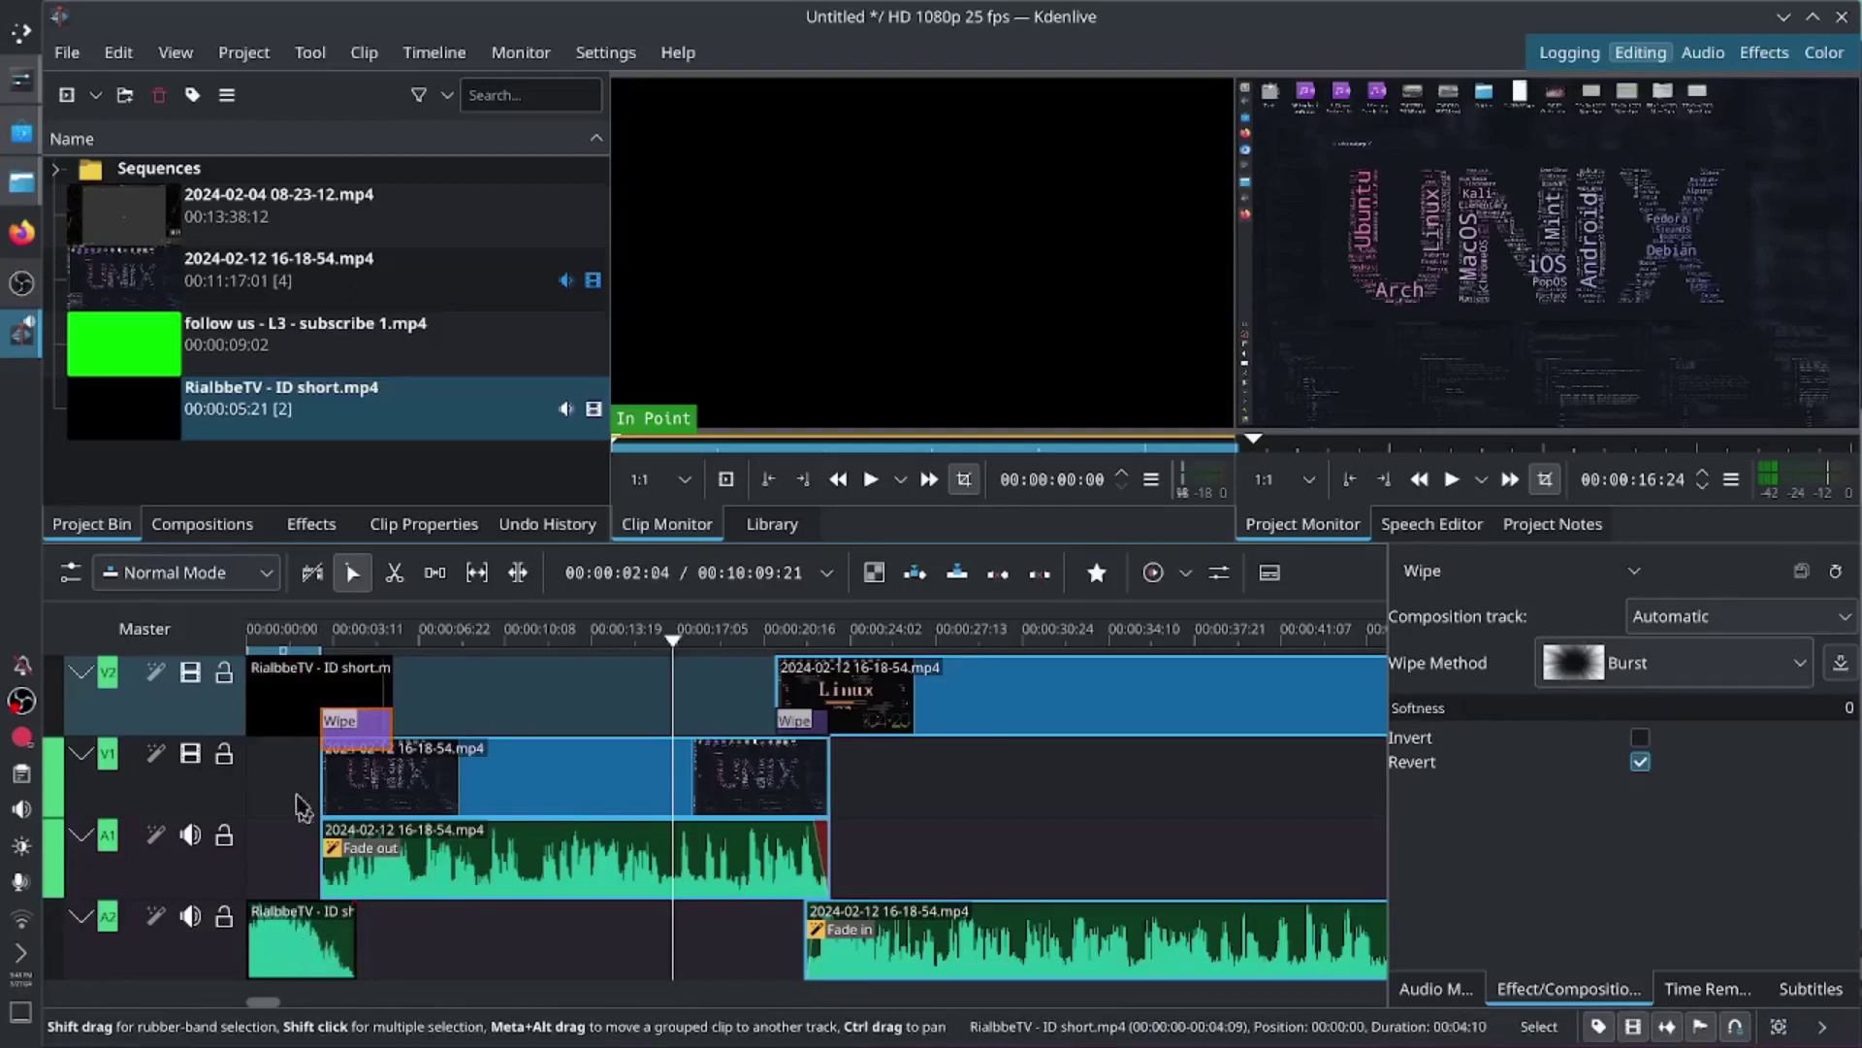
# Step: Group the extended ID clip video on V2 with its audio on A2 again
pyautogui.click(289, 716)
pyautogui.keyDown('shift'); pyautogui.click(288, 954); pyautogui.keyUp('shift')
pyautogui.rightClick(291, 963)
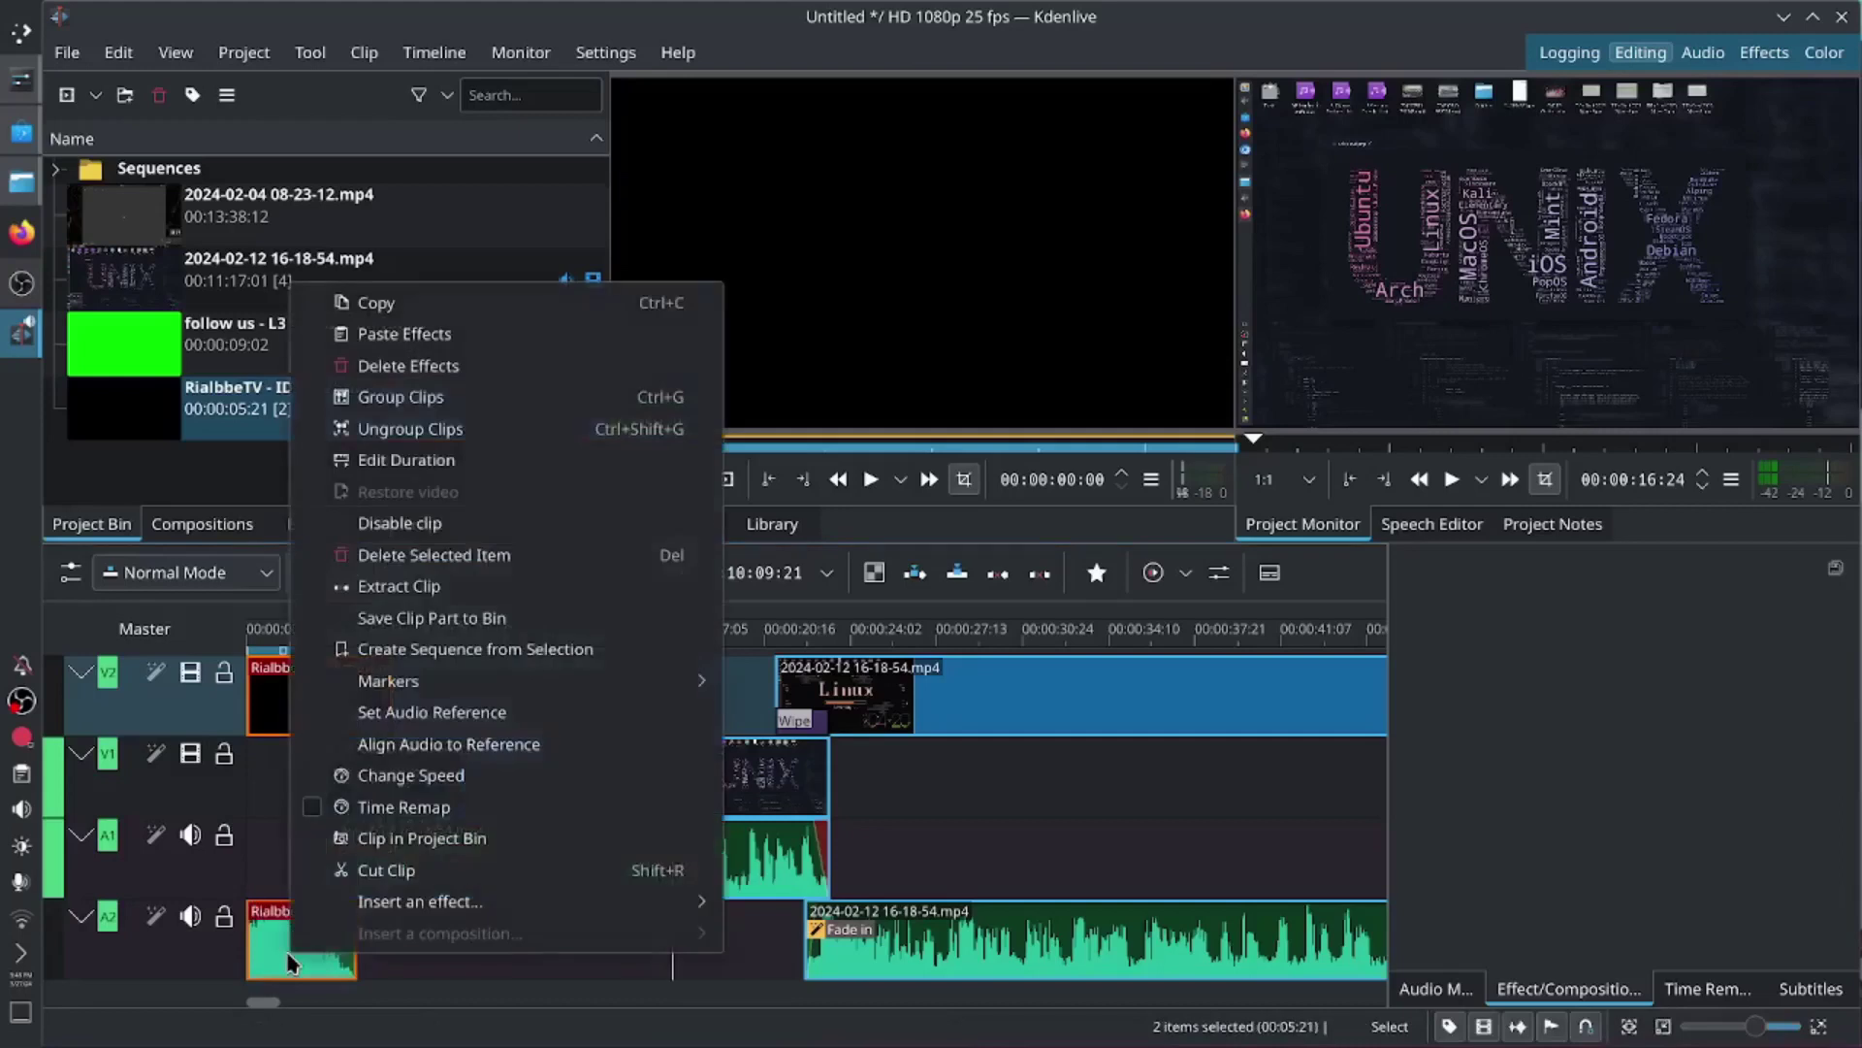
pyautogui.click(541, 398)
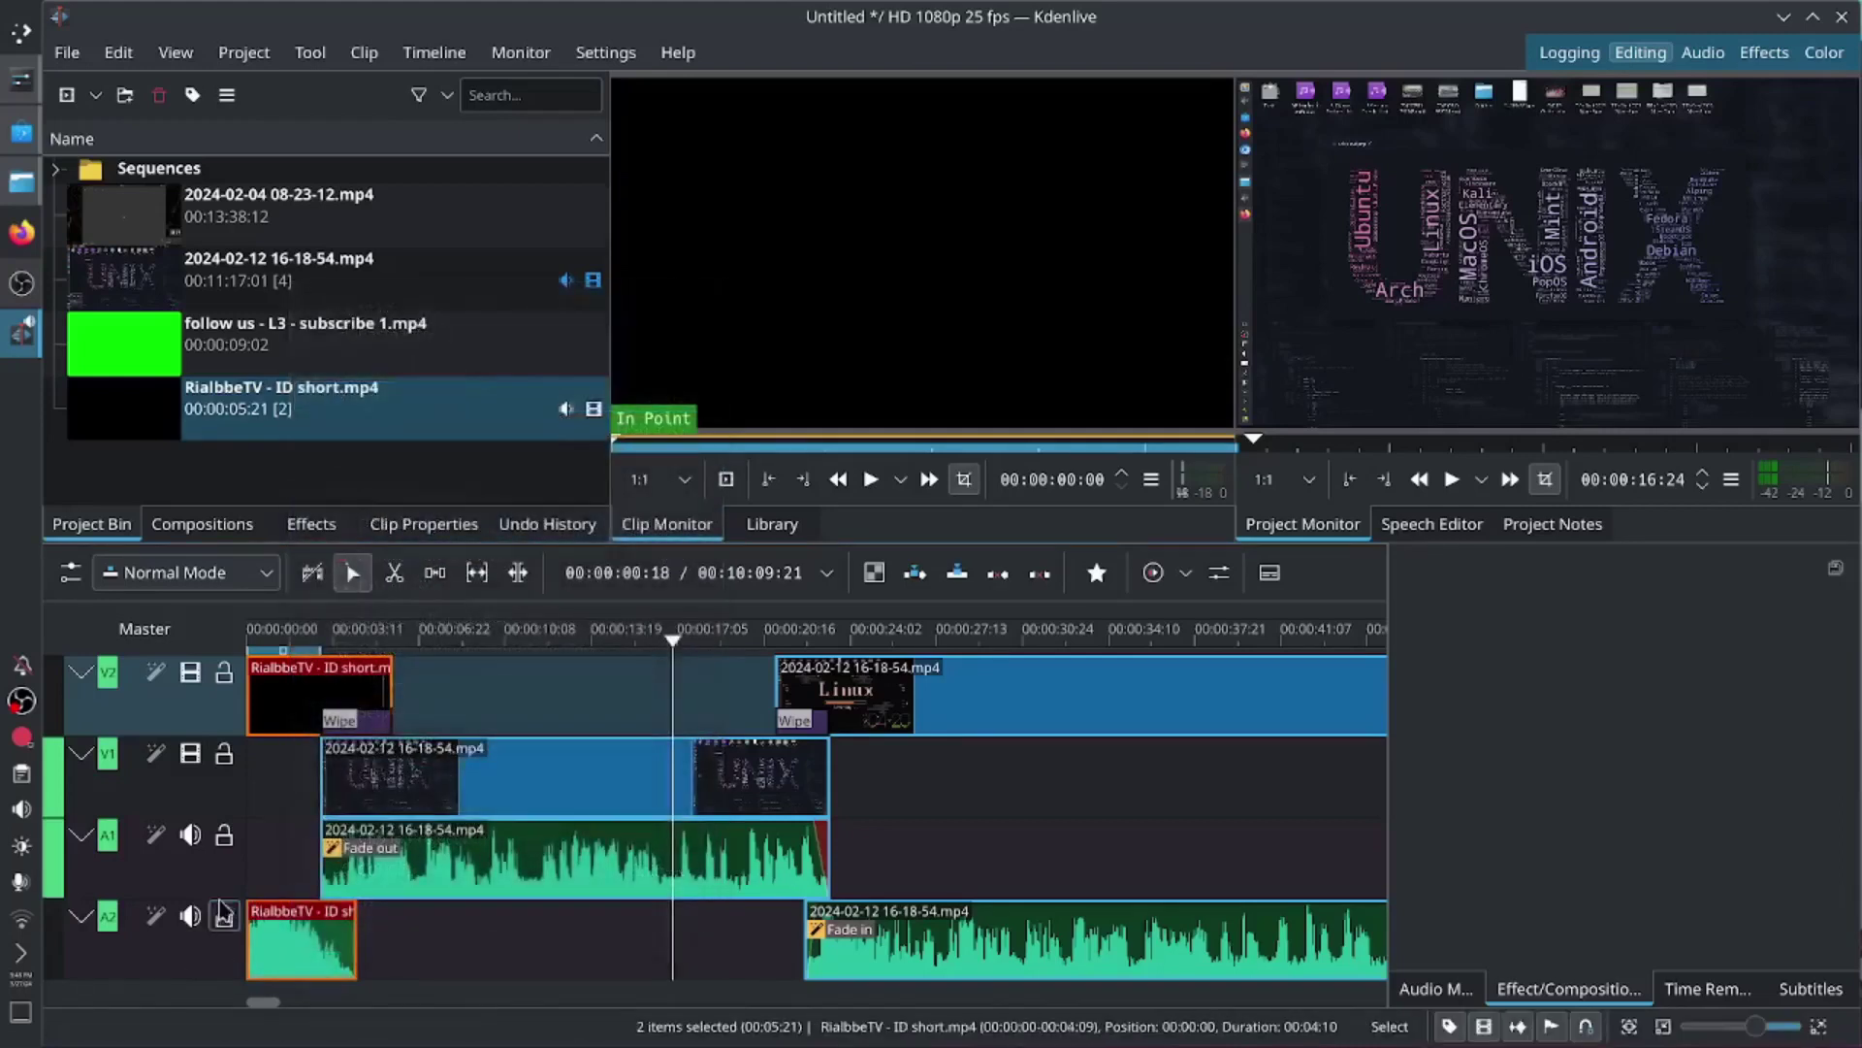
pyautogui.click(253, 839)
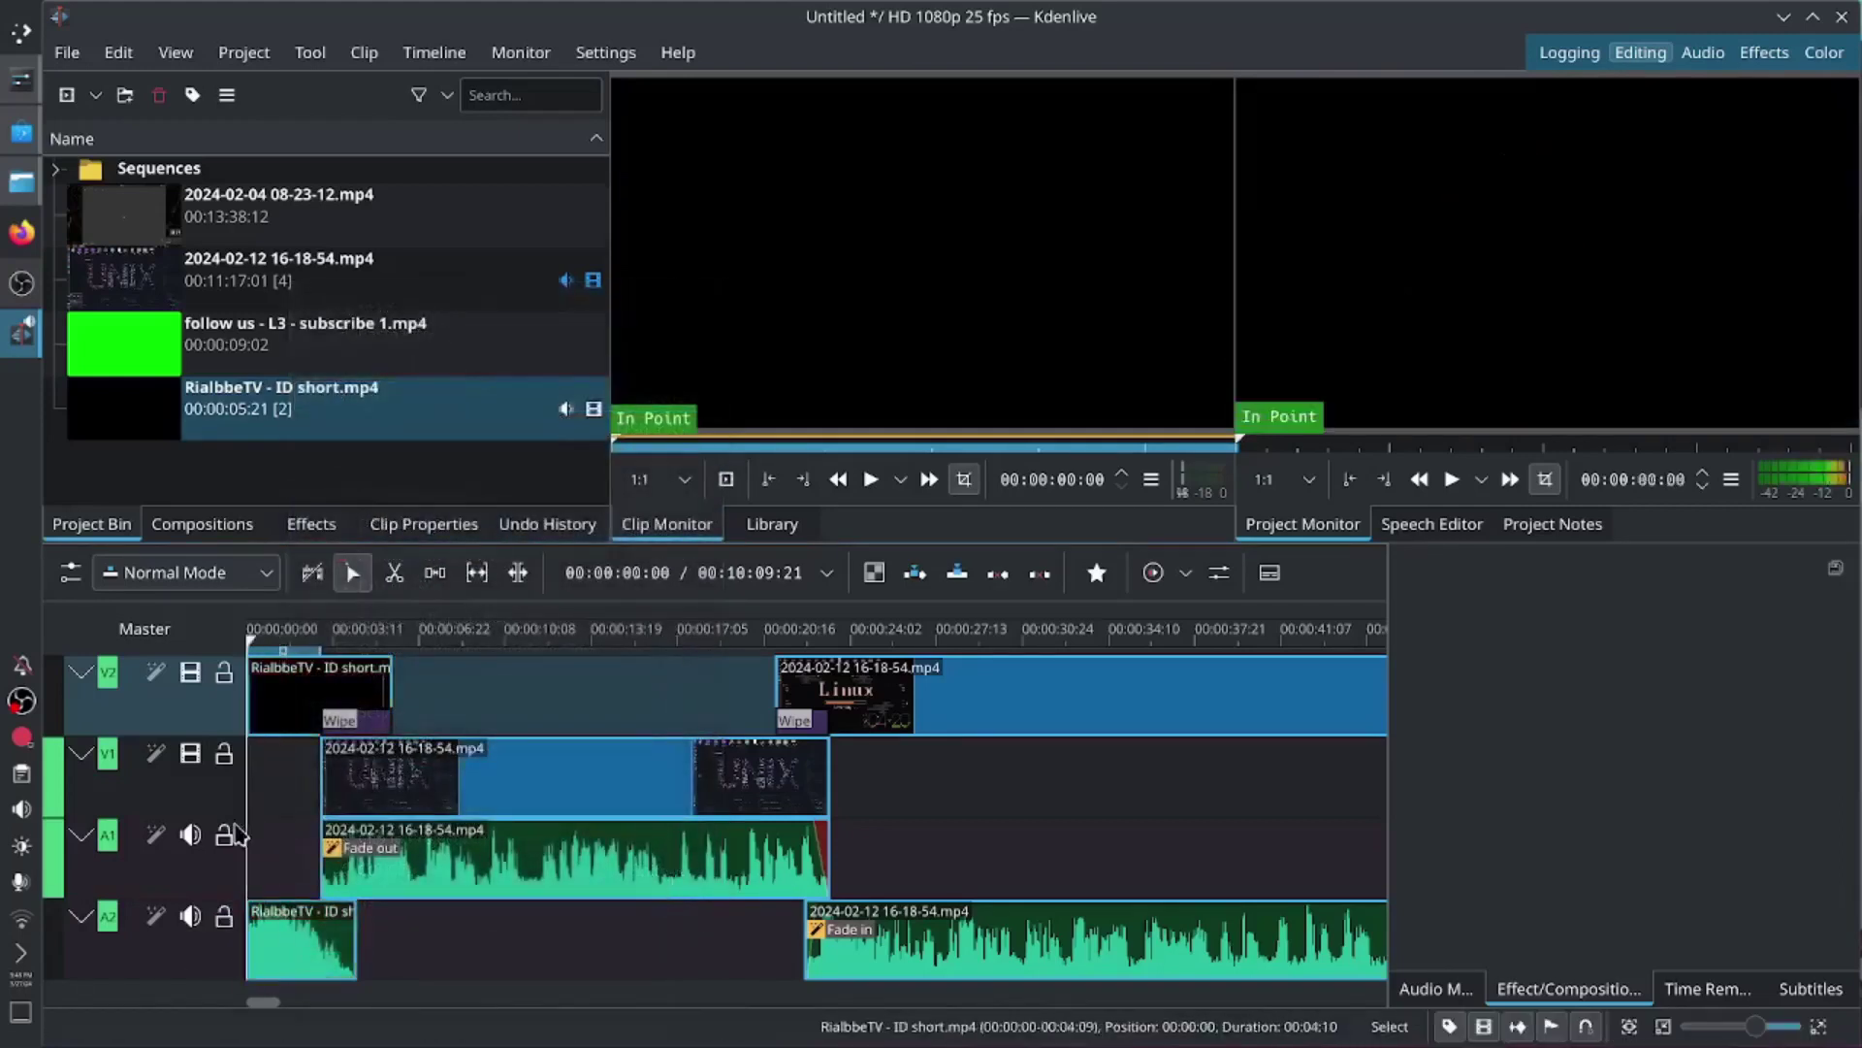
# Step: Add the Volume (keyframable) effect to the ID clip's audio on A2, set its gain to -6 dB, and preview the opening
pyautogui.click(311, 524)
pyautogui.scroll(-5, 306, 357)
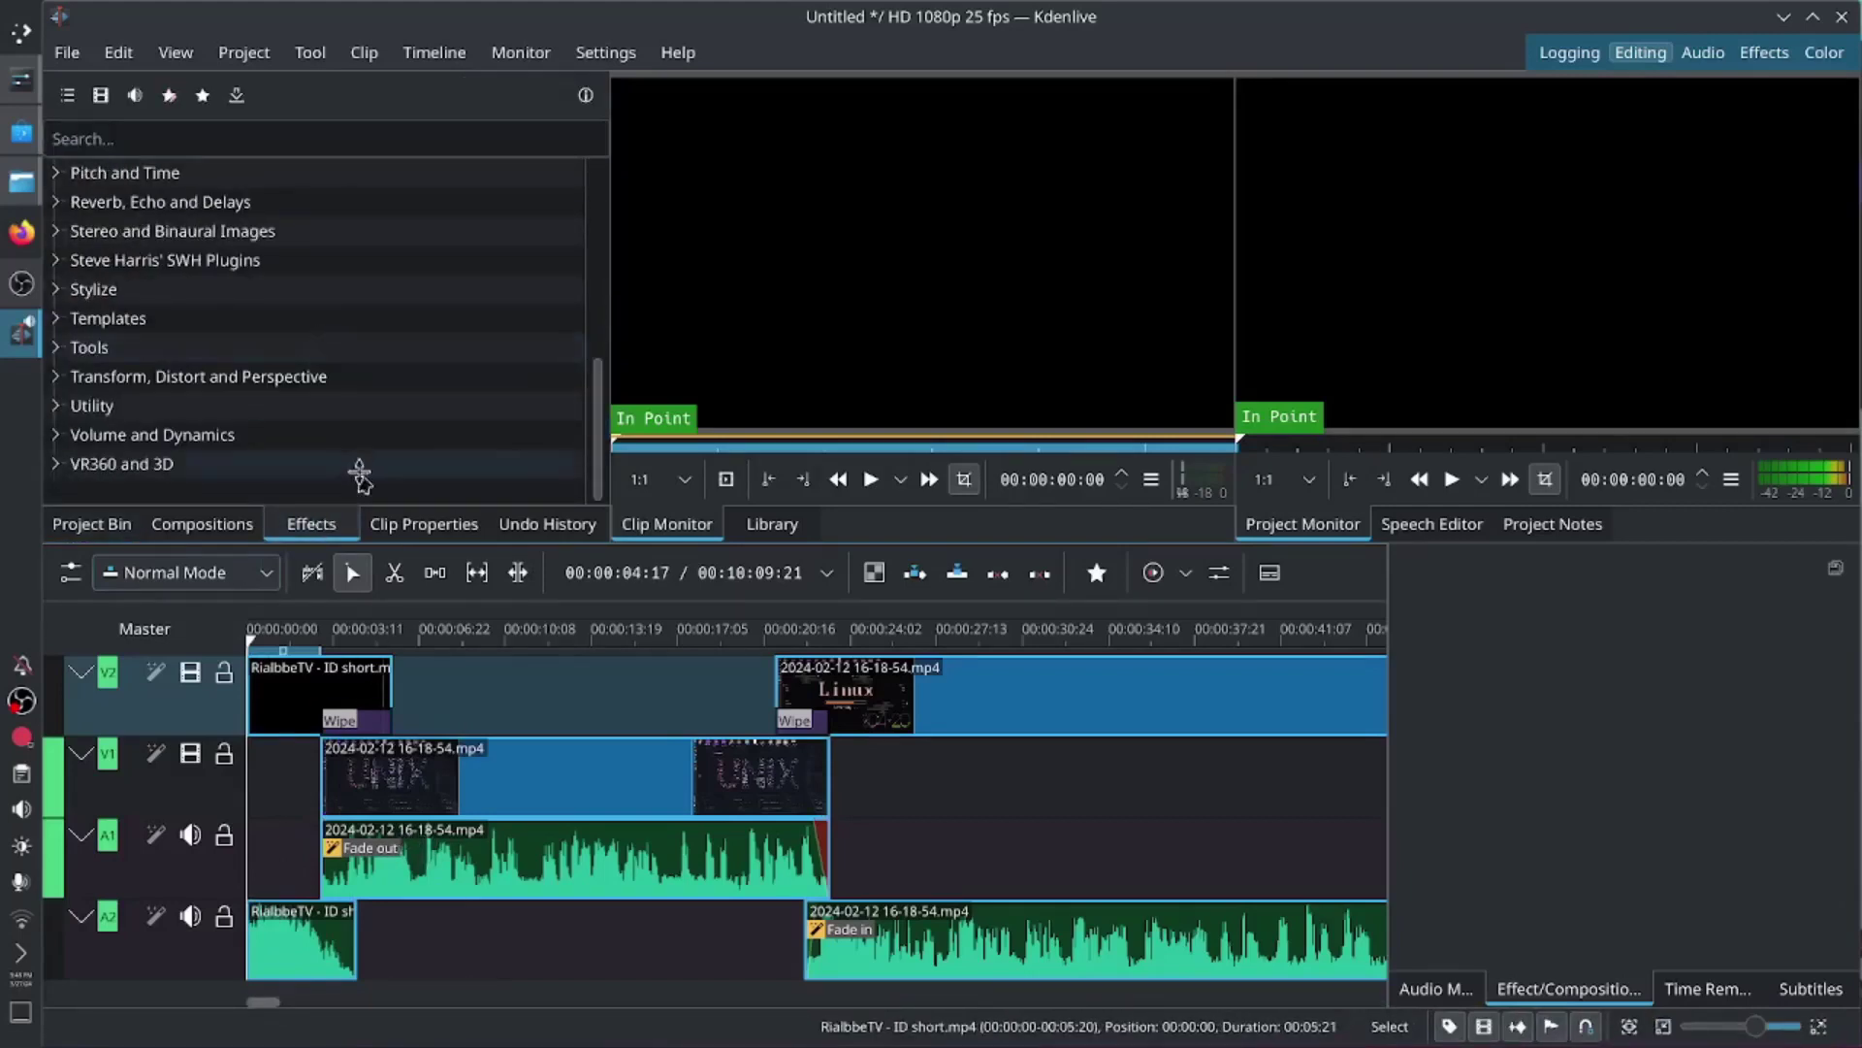
pyautogui.click(56, 435)
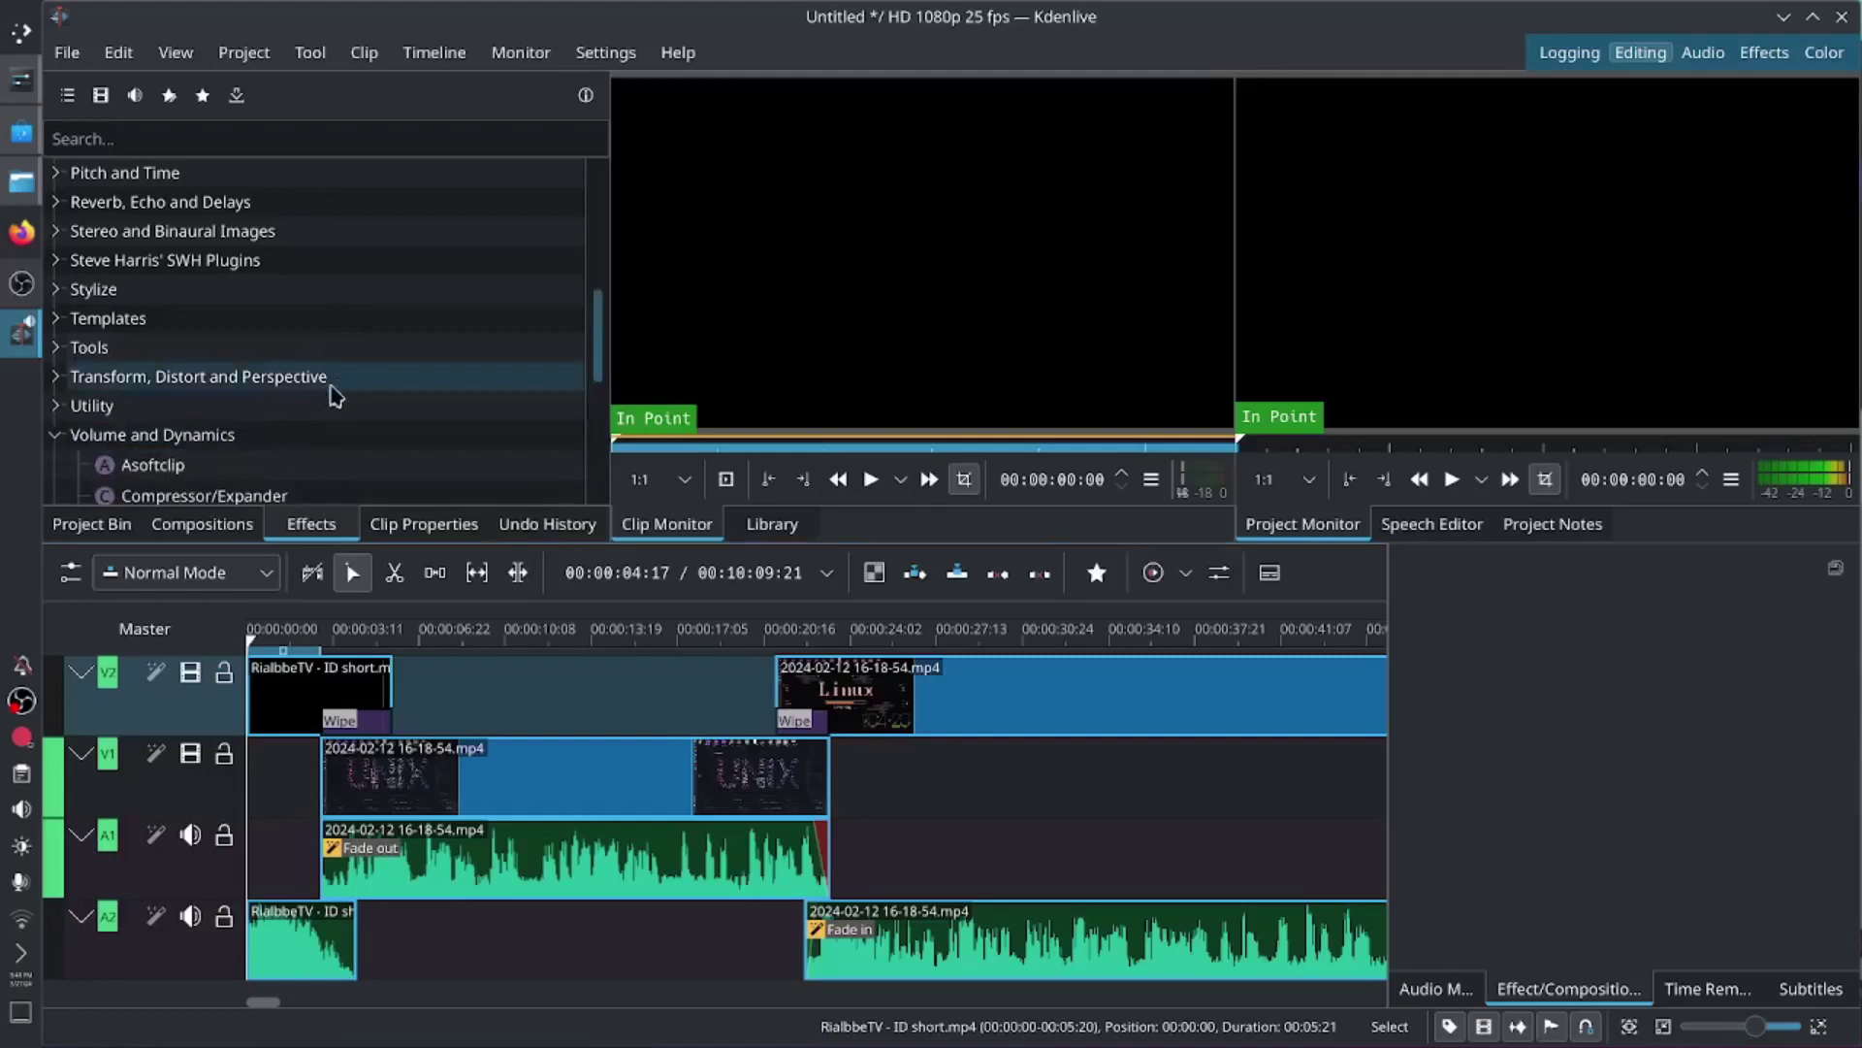
pyautogui.scroll(-4, 333, 395)
pyautogui.moveTo(257, 468); pyautogui.dragTo(296, 955)
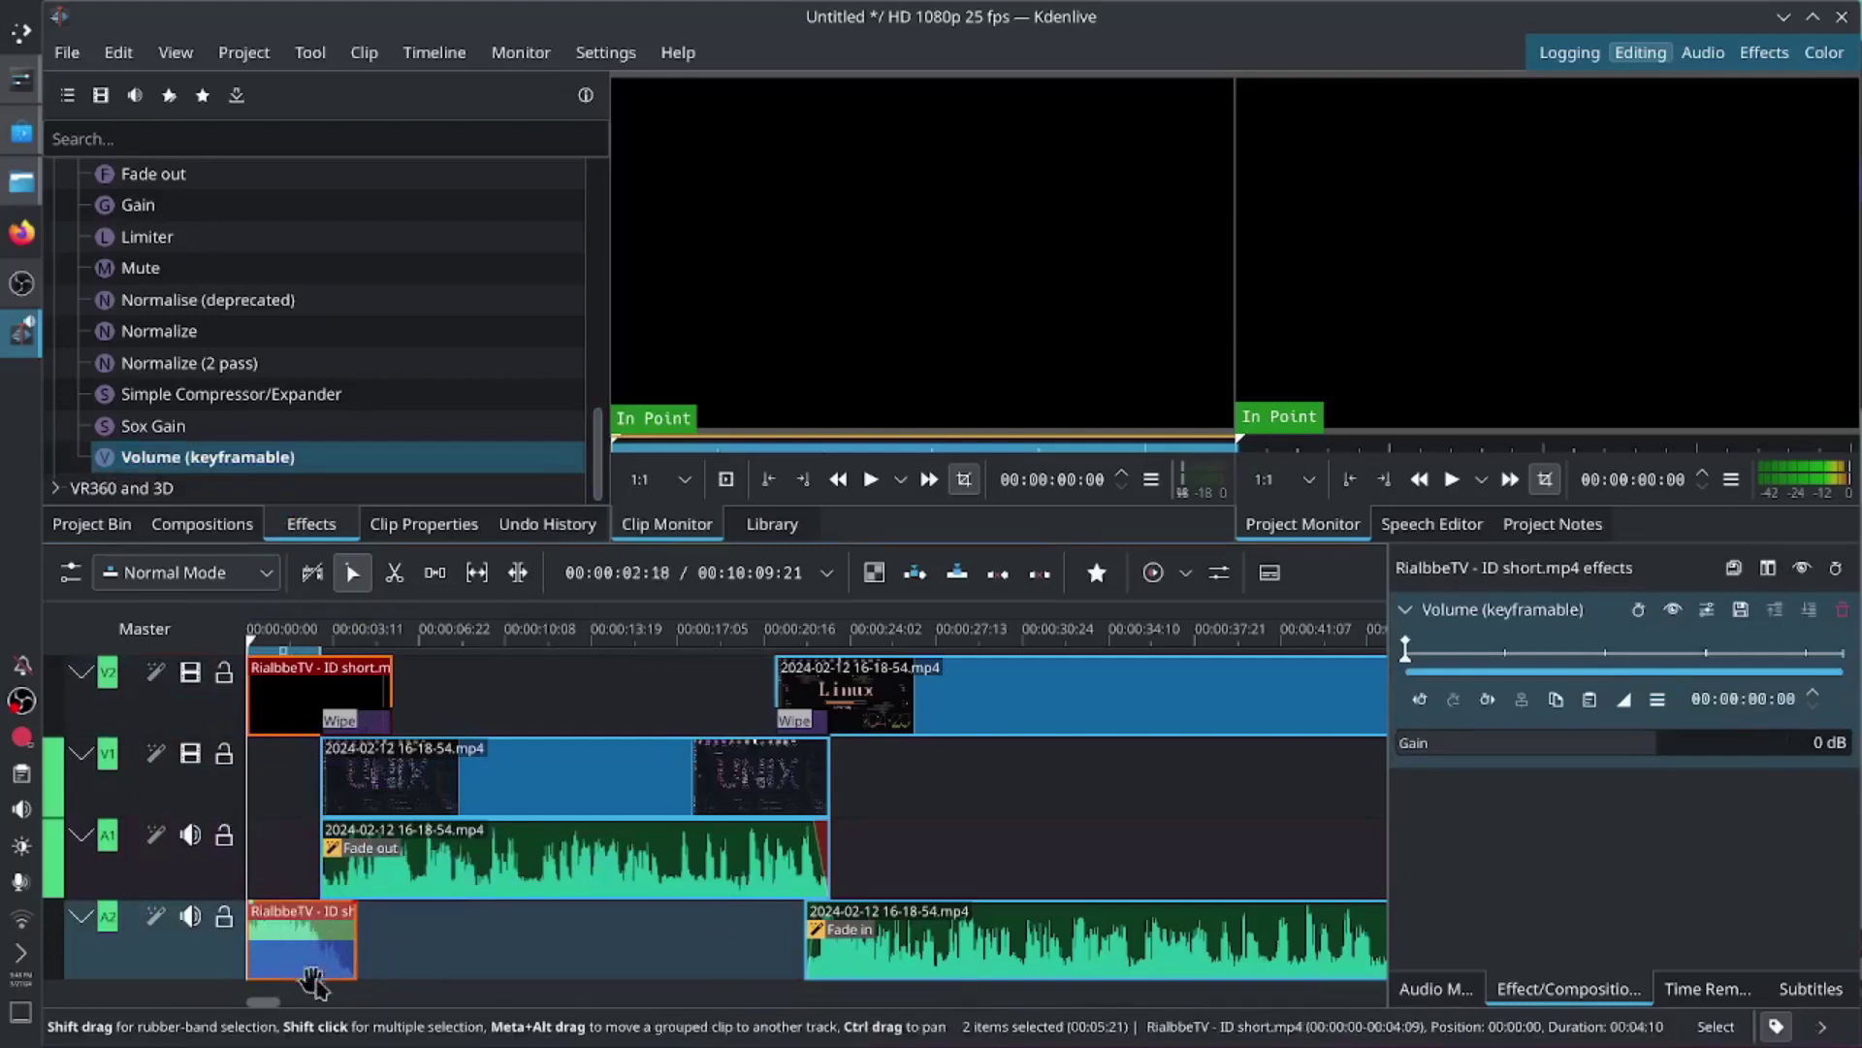
pyautogui.click(1647, 750)
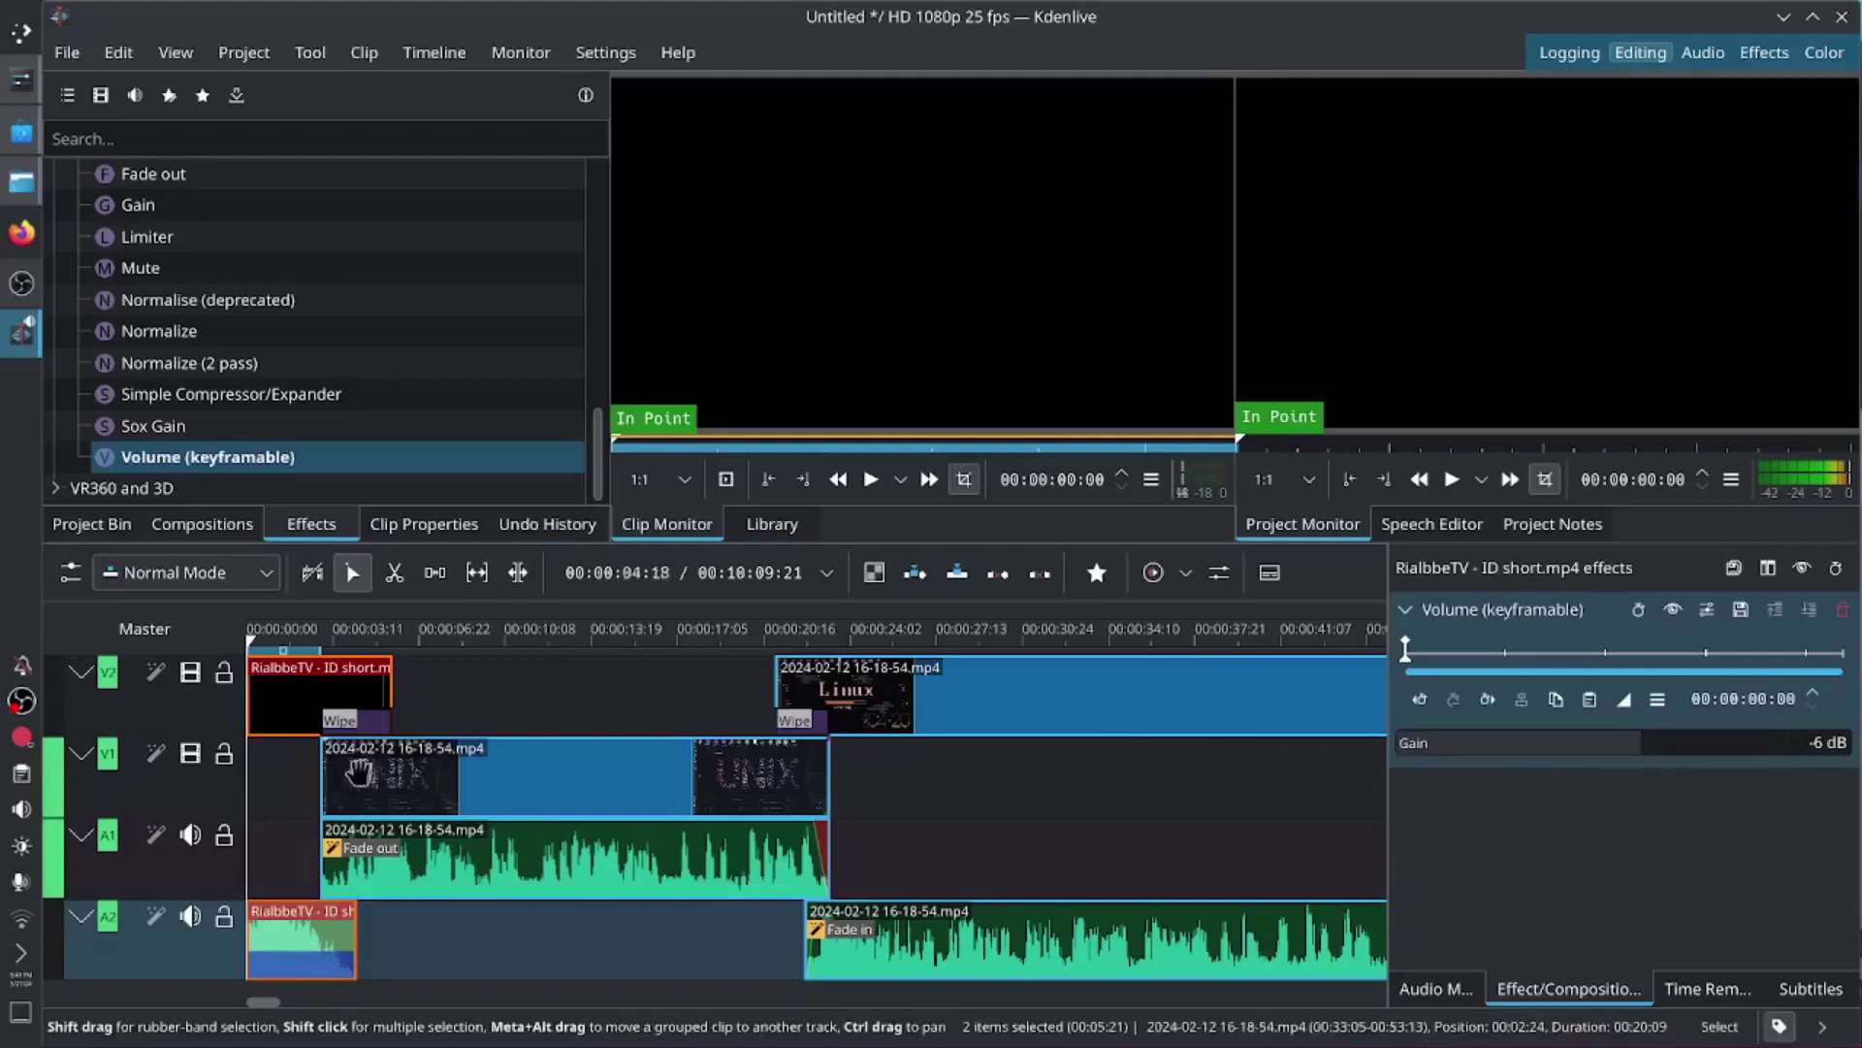
pyautogui.press('space')
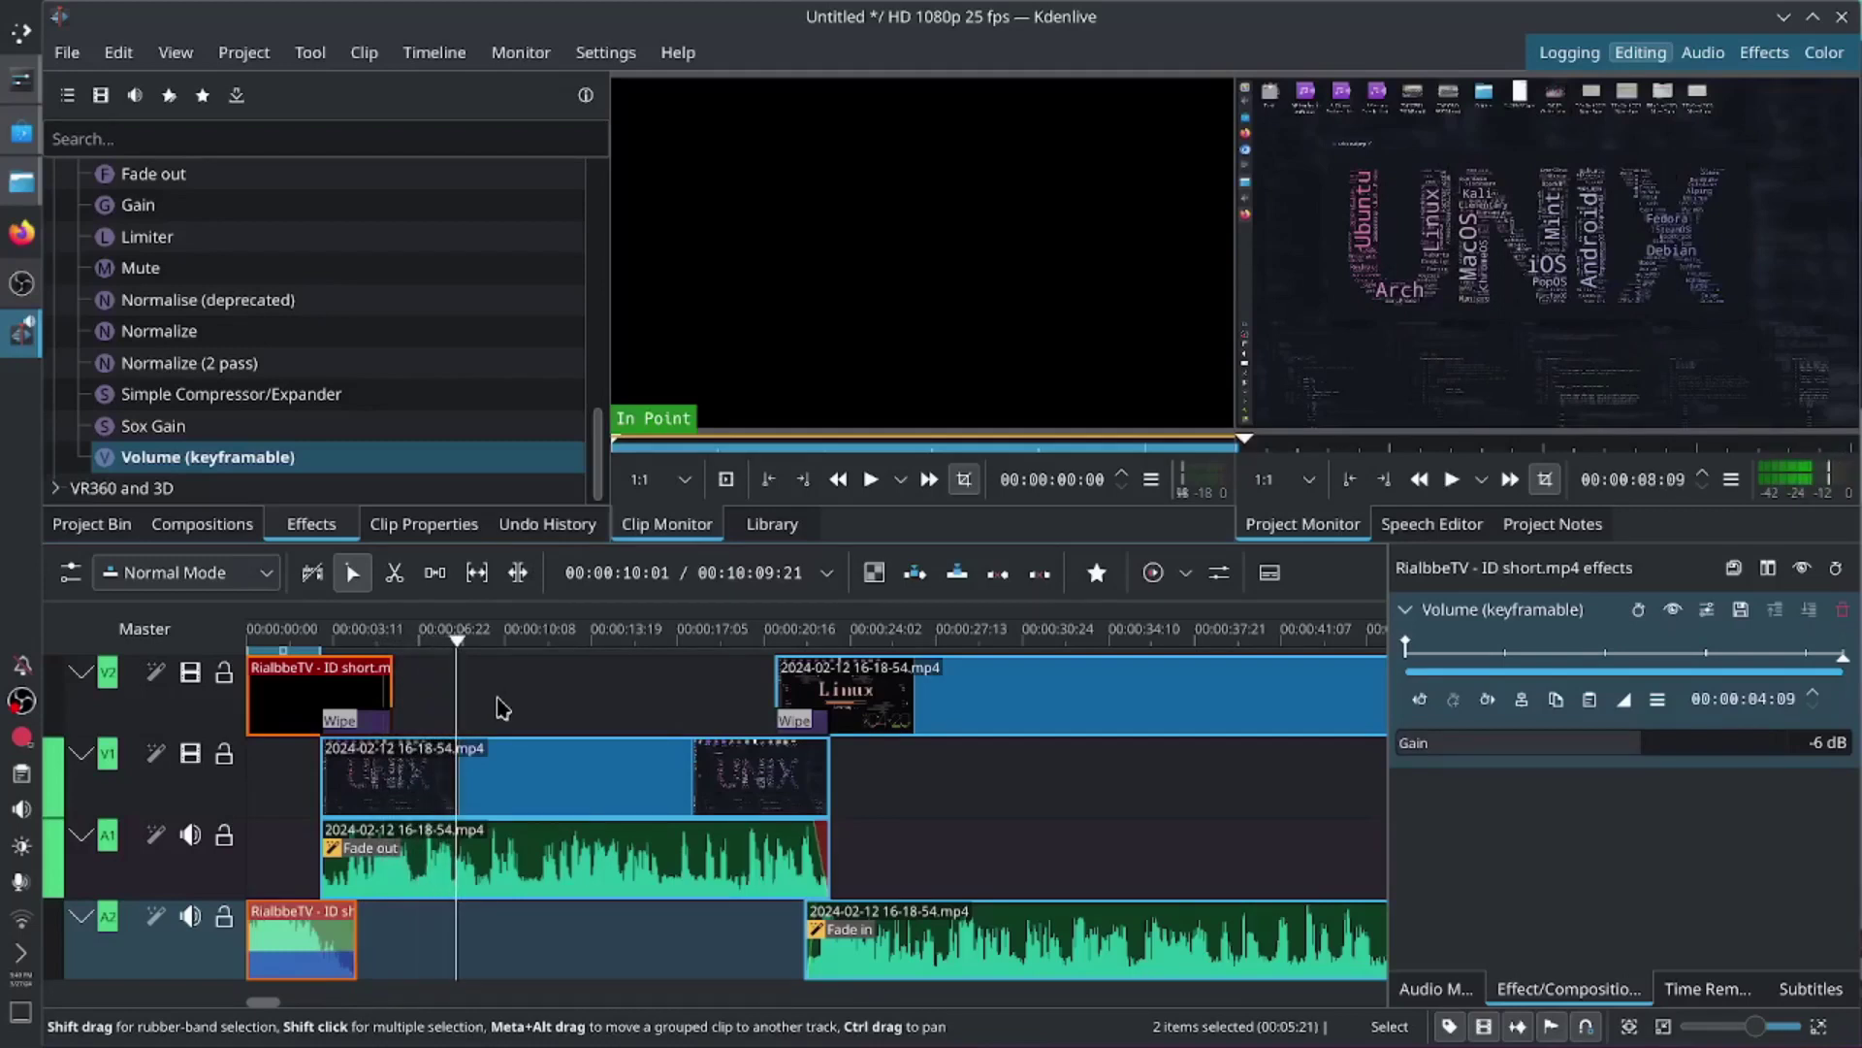
# Step: Place "follow us - L3 - subscribe 1.mp4" on V2 at 00:00:08:09, then ungroup it and delete its audio from A2
pyautogui.click(92, 524)
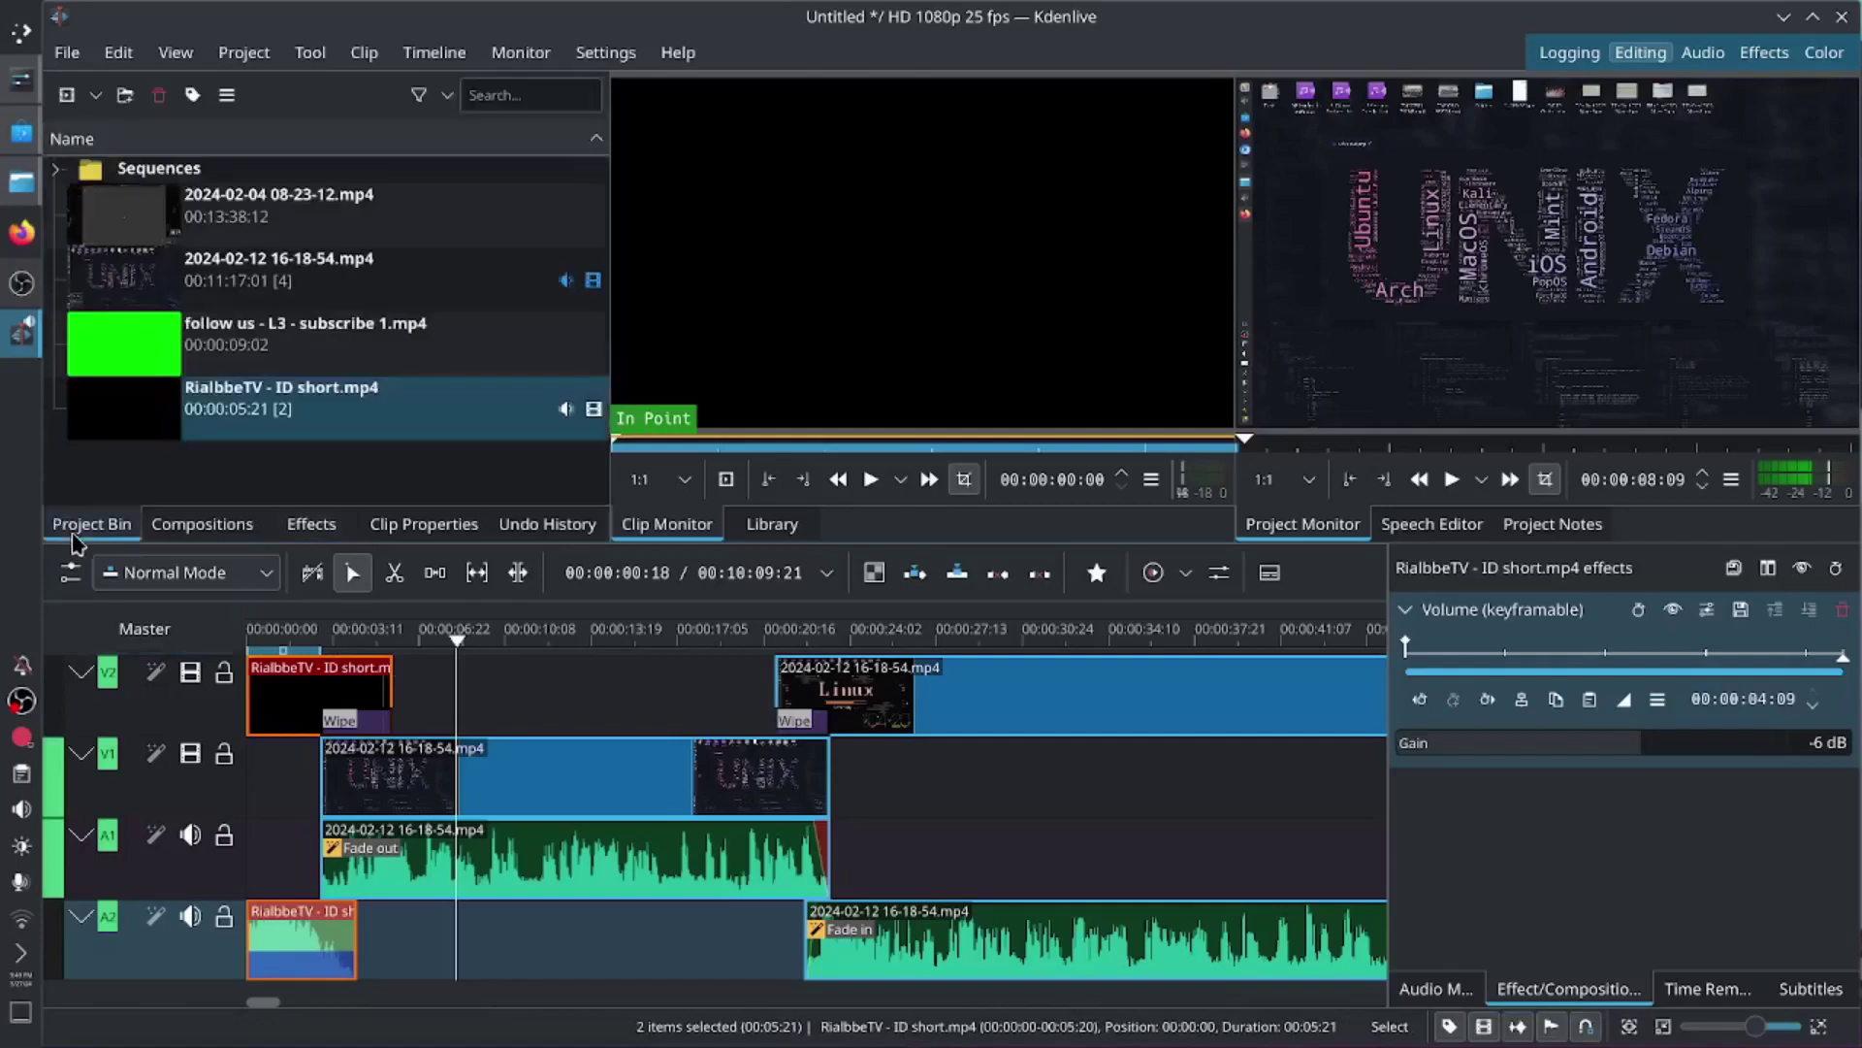
pyautogui.moveTo(141, 330); pyautogui.dragTo(456, 724)
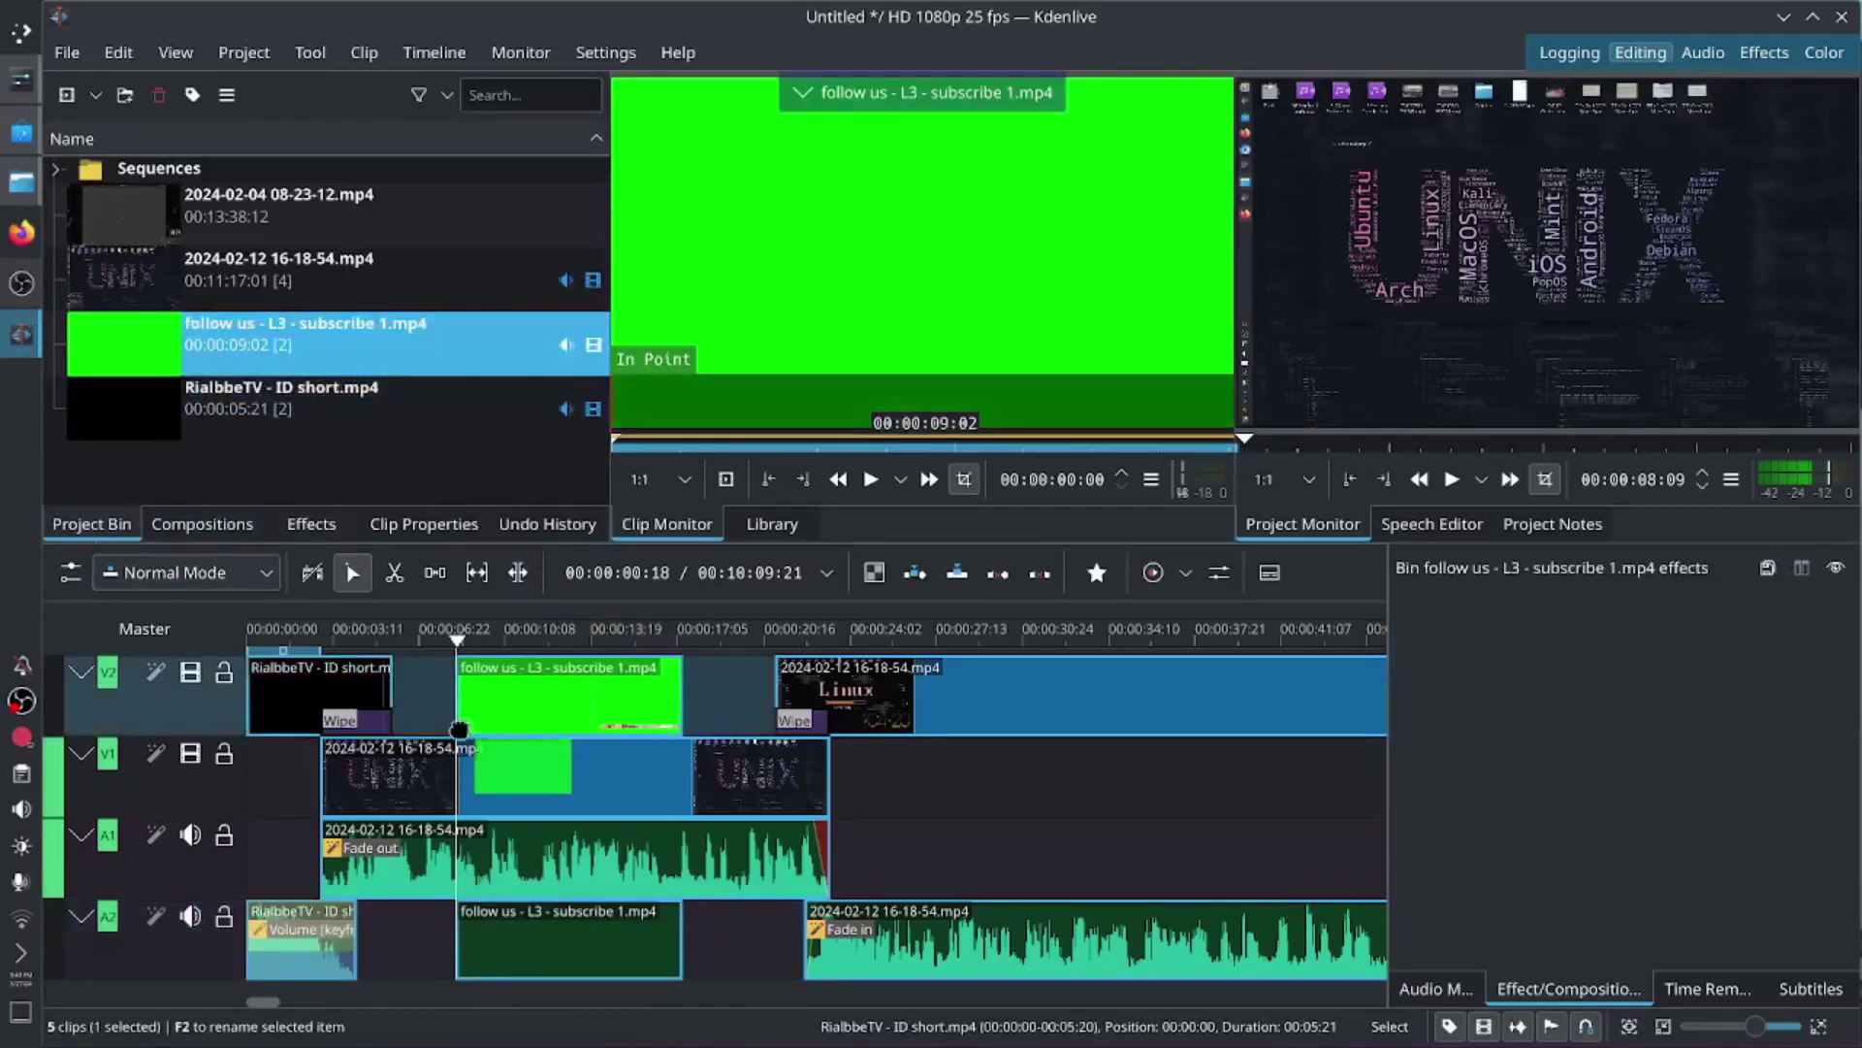
pyautogui.rightClick(562, 955)
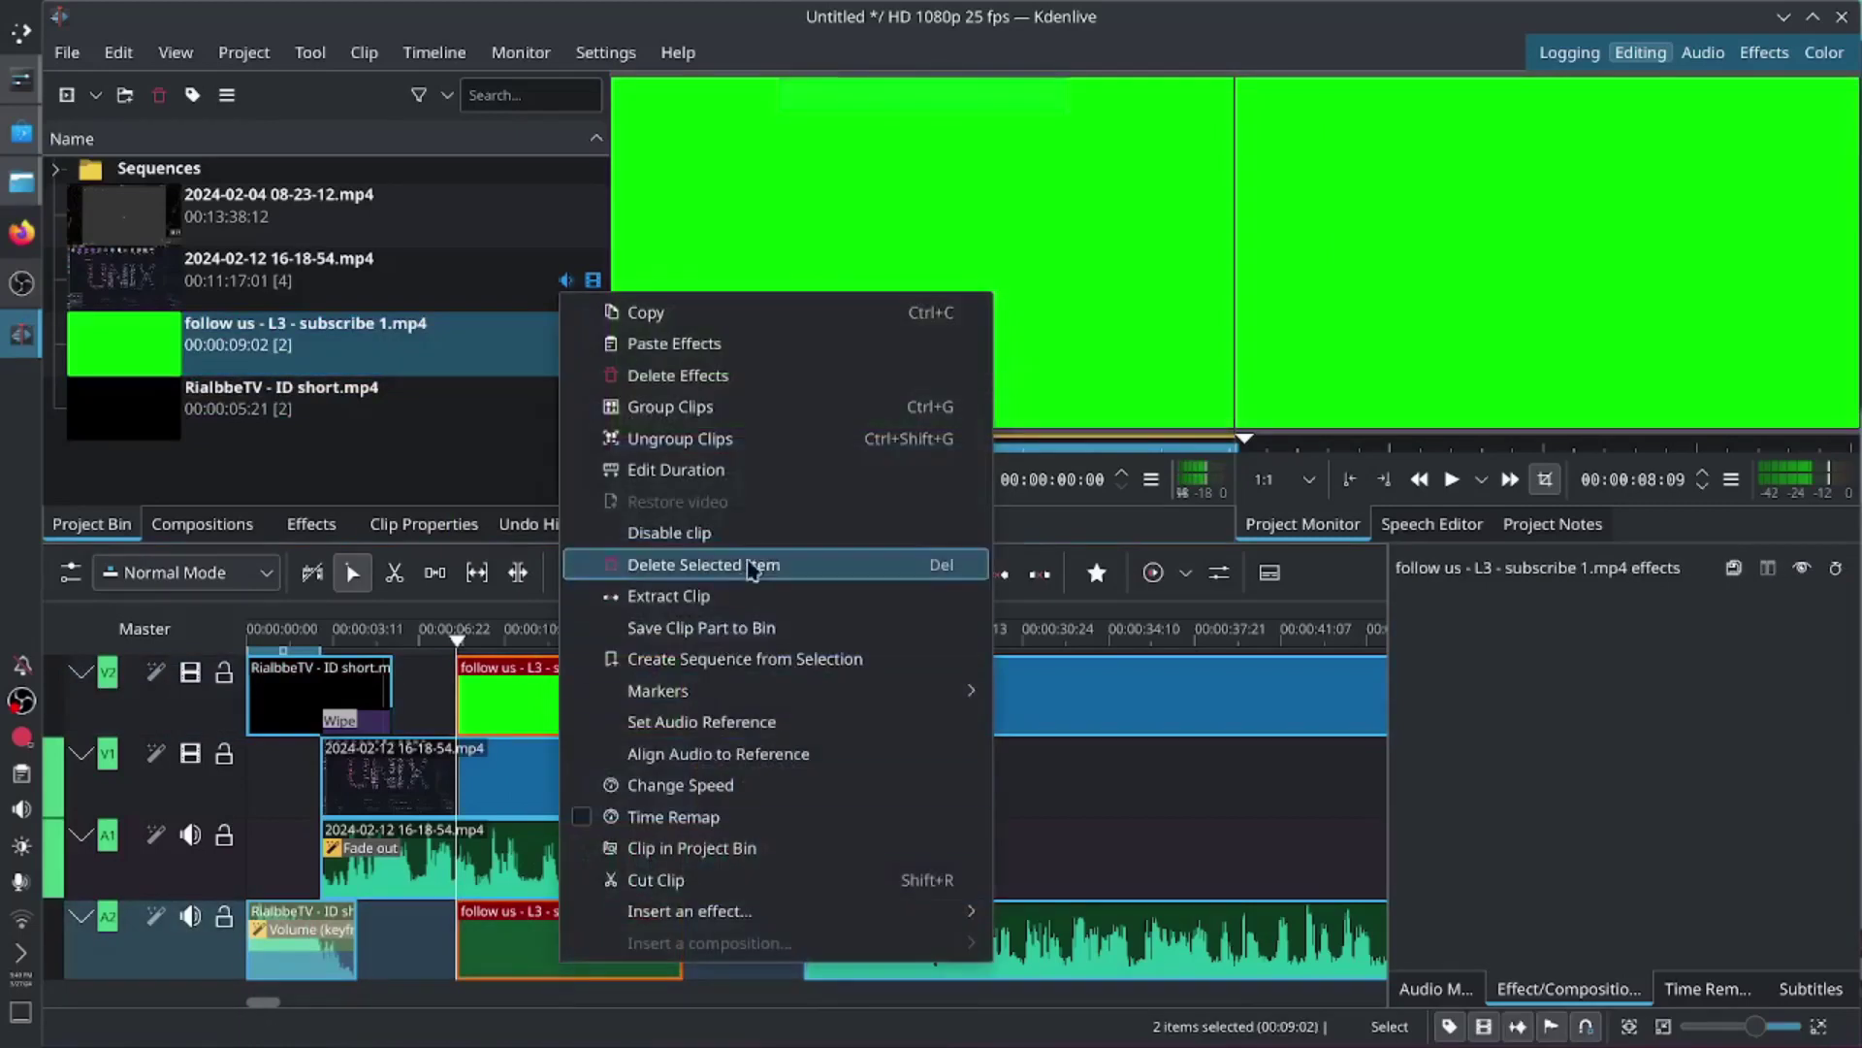
pyautogui.click(770, 447)
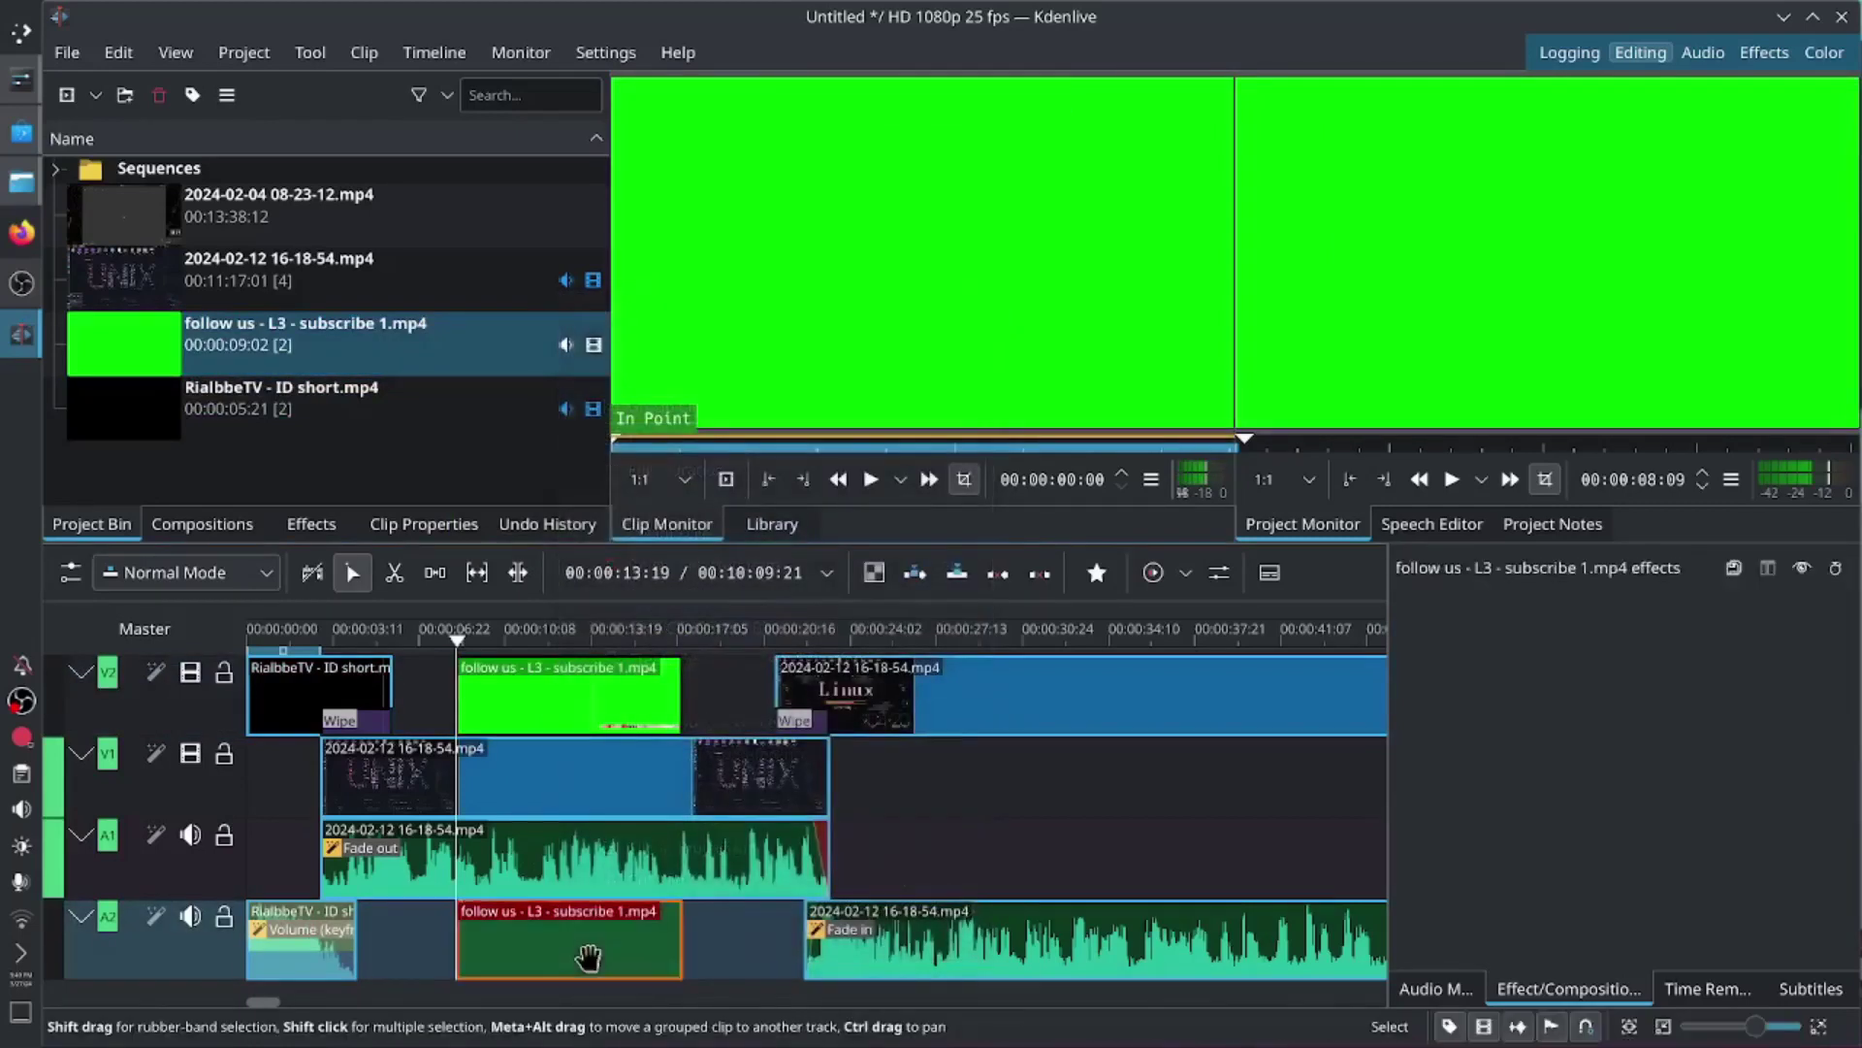
pyautogui.moveTo(585, 956); pyautogui.dragTo(570, 722)
# Step: Apply the Chroma Key: Advanced (Color Selection) effect to the subscribe clip on V2, with the playhead at 00:00:12:19
pyautogui.click(504, 635)
pyautogui.moveTo(548, 637)
pyautogui.mouseDown()
pyautogui.moveTo(587, 637)
pyautogui.moveTo(568, 638)
pyautogui.mouseUp()
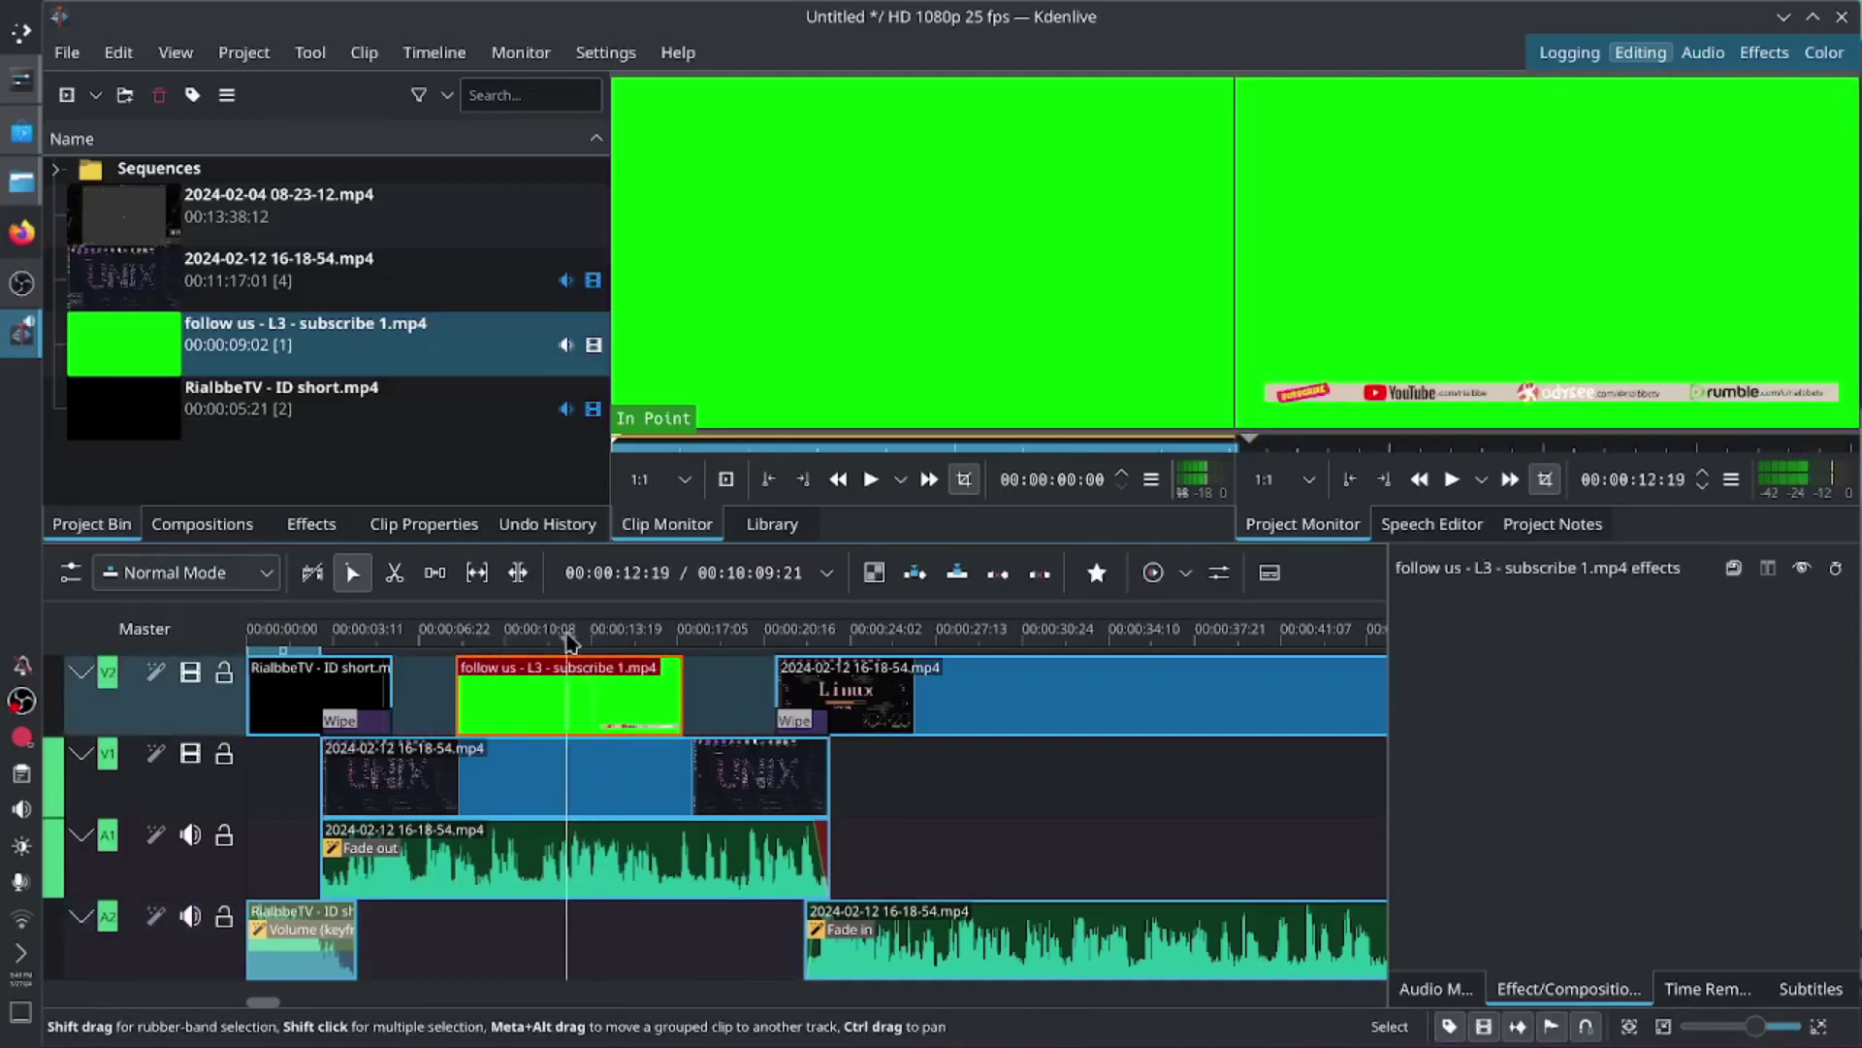
pyautogui.click(311, 524)
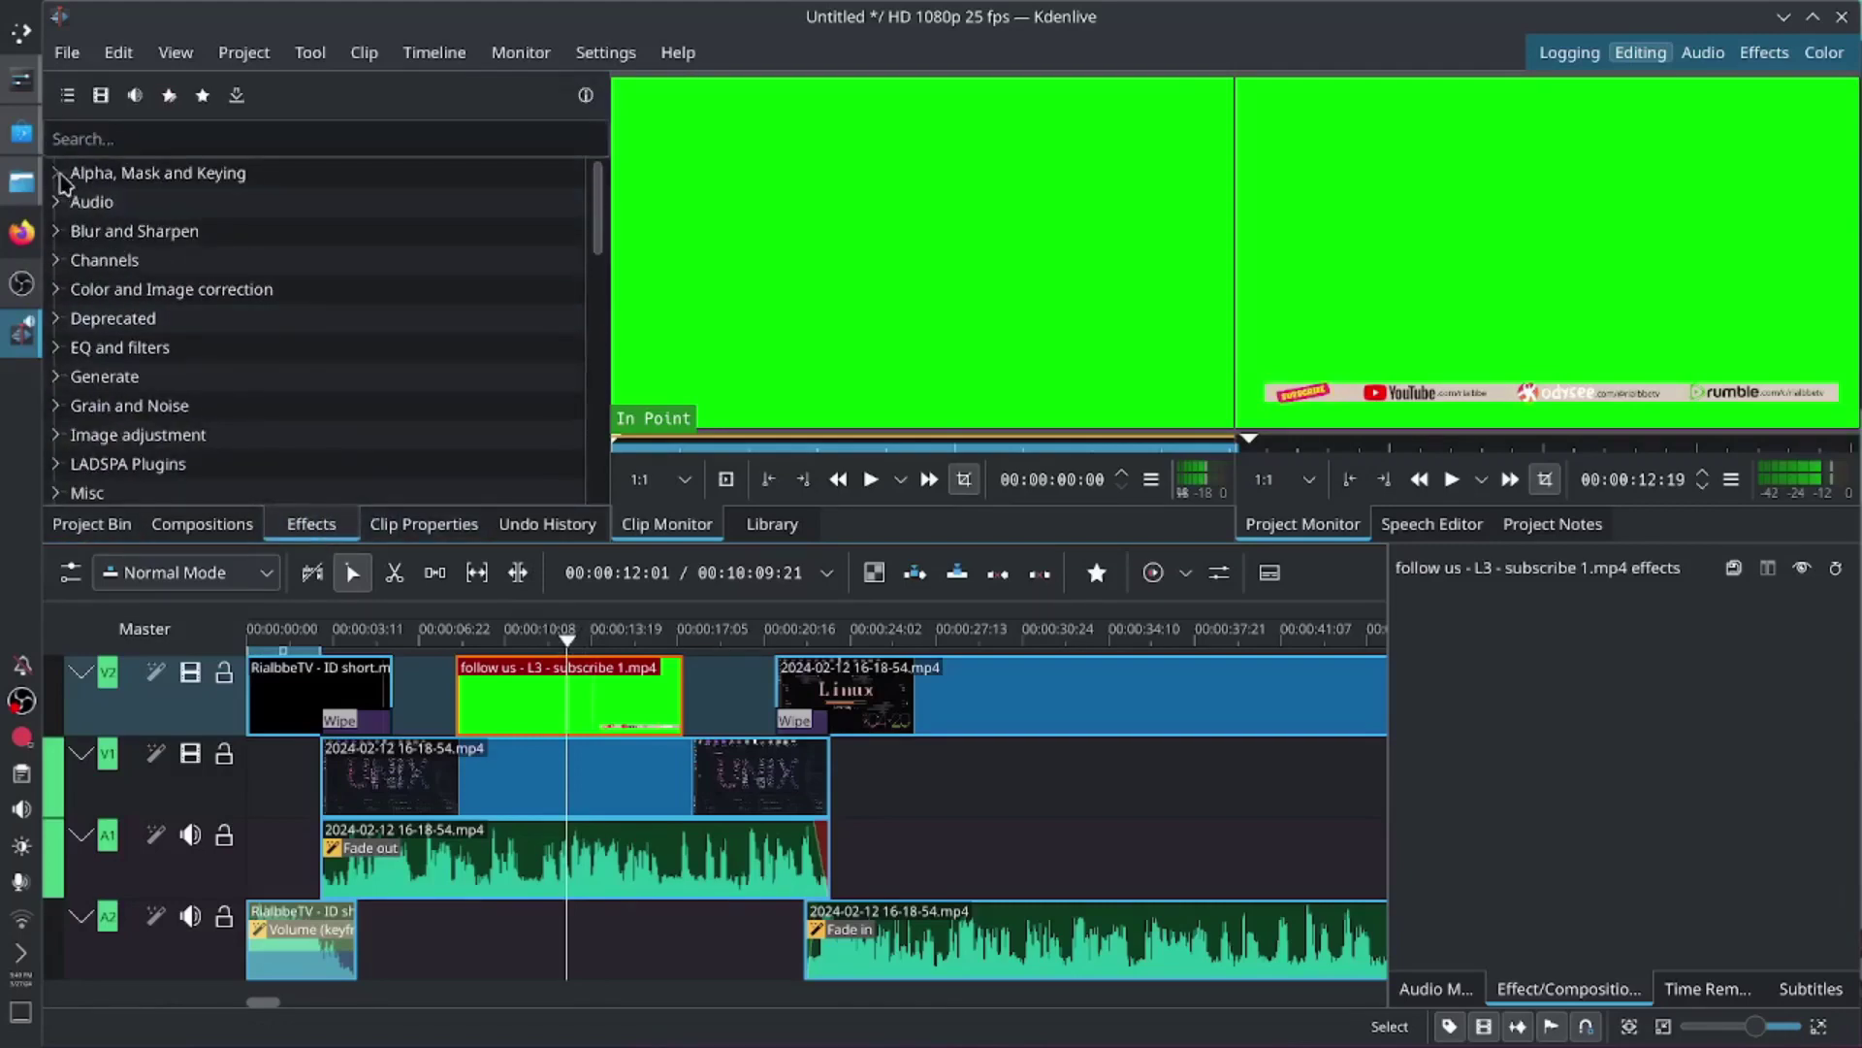
pyautogui.click(57, 175)
pyautogui.moveTo(349, 392); pyautogui.dragTo(582, 697)
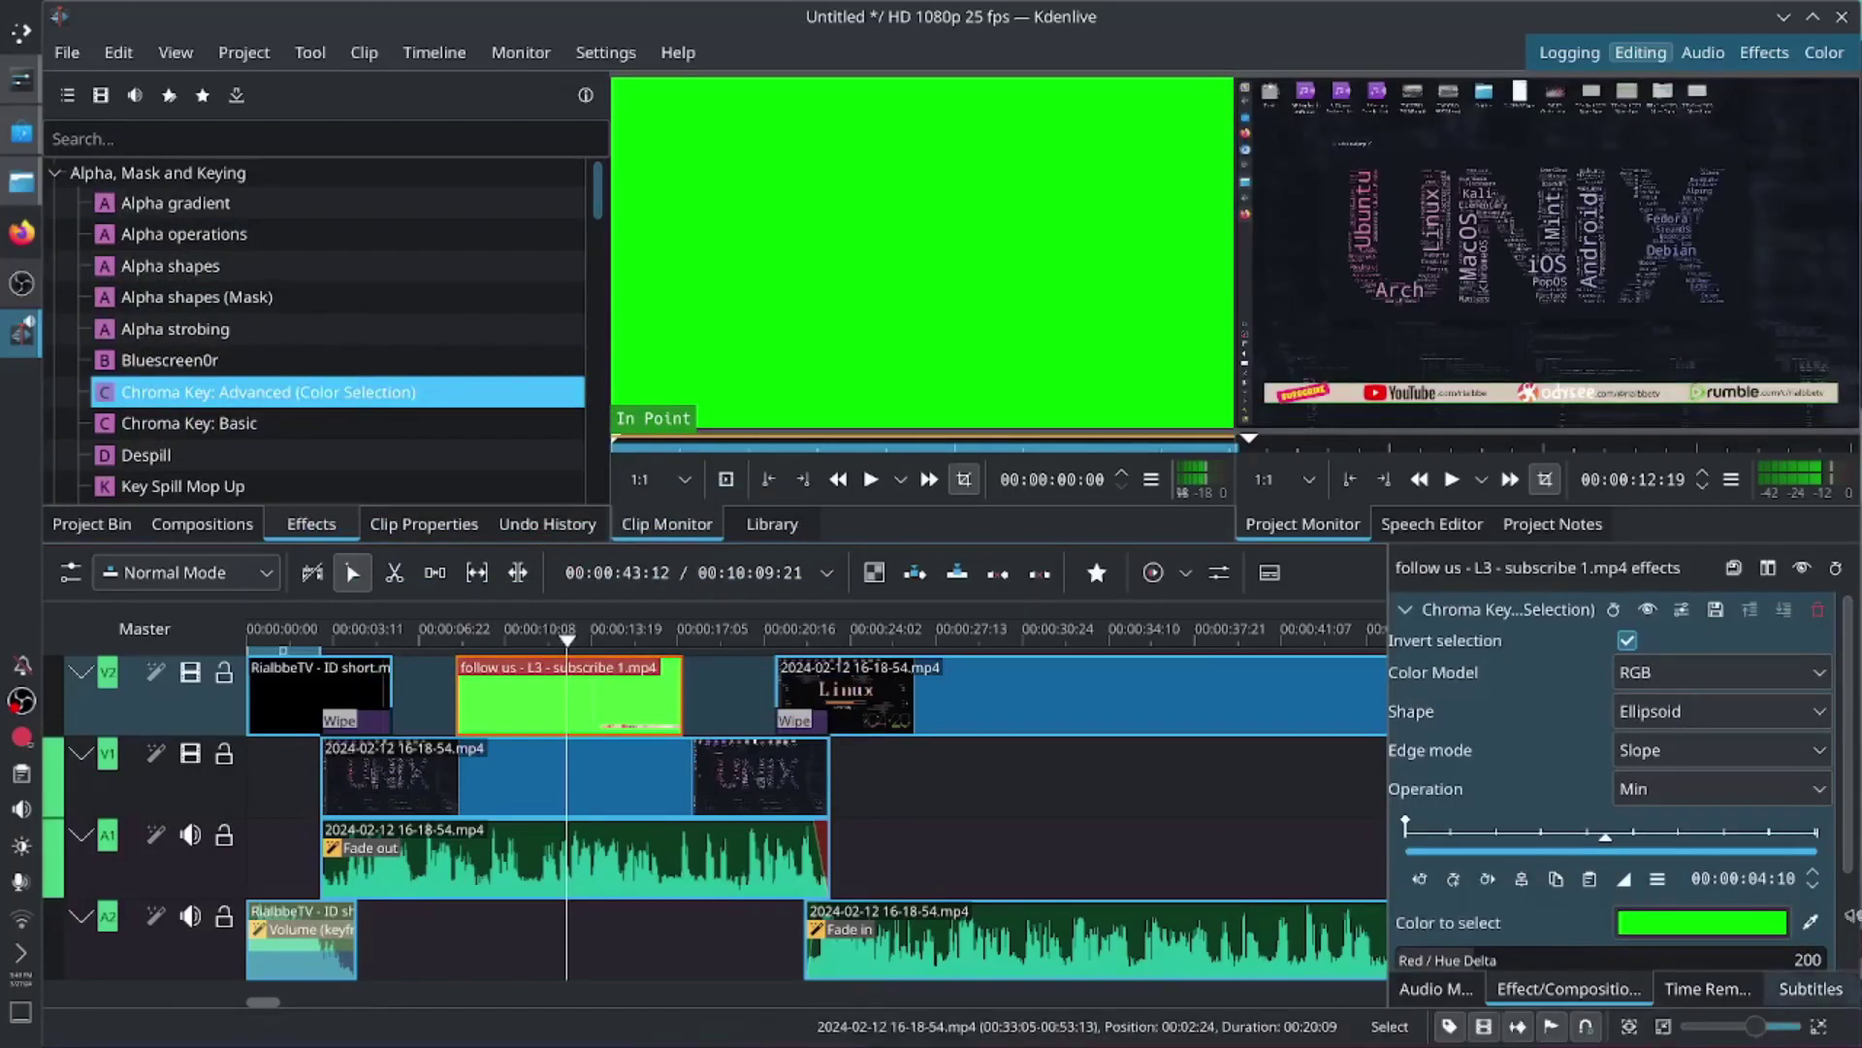
# Step: Set the chroma key's Red/Hue Delta to 357, Green/Chroma and Blue/Intensity Delta to 351 and Soften to 344, and preview the clip
pyautogui.moveTo(1850, 840); pyautogui.dragTo(1849, 951)
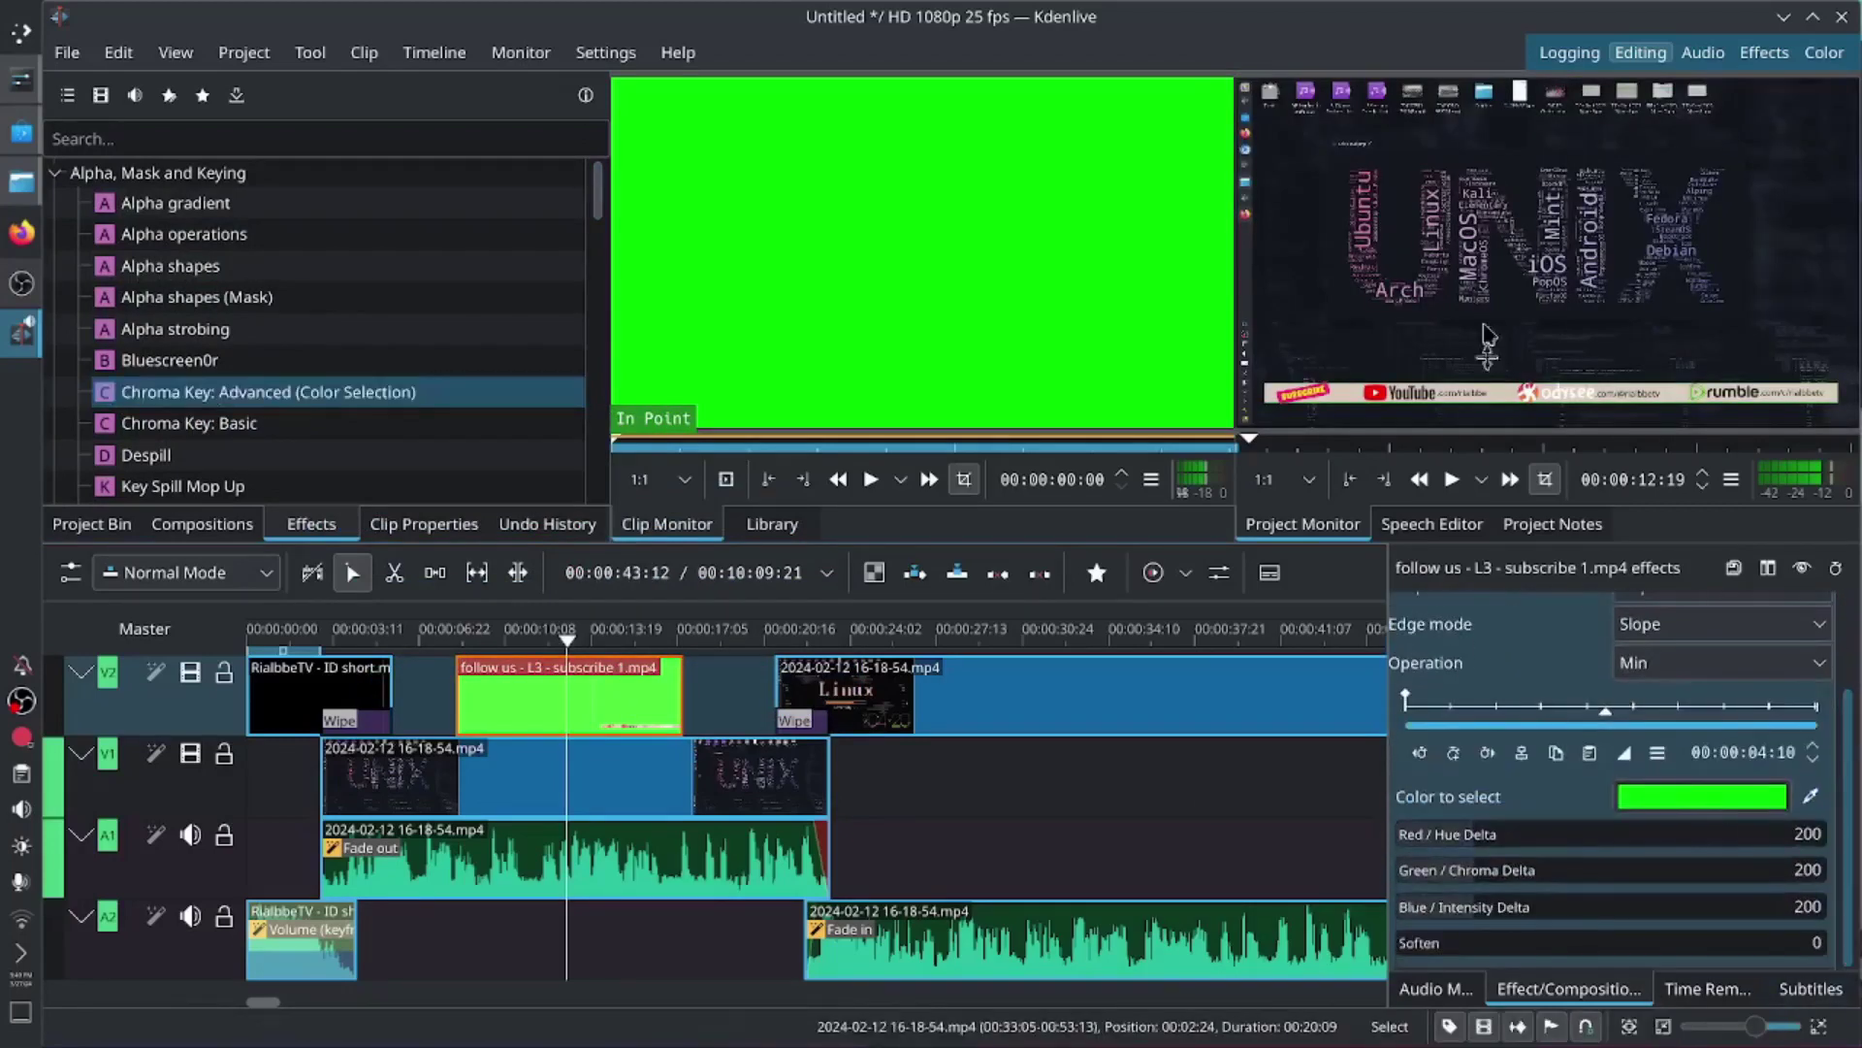
pyautogui.click(1533, 840)
pyautogui.click(1533, 870)
pyautogui.click(1532, 912)
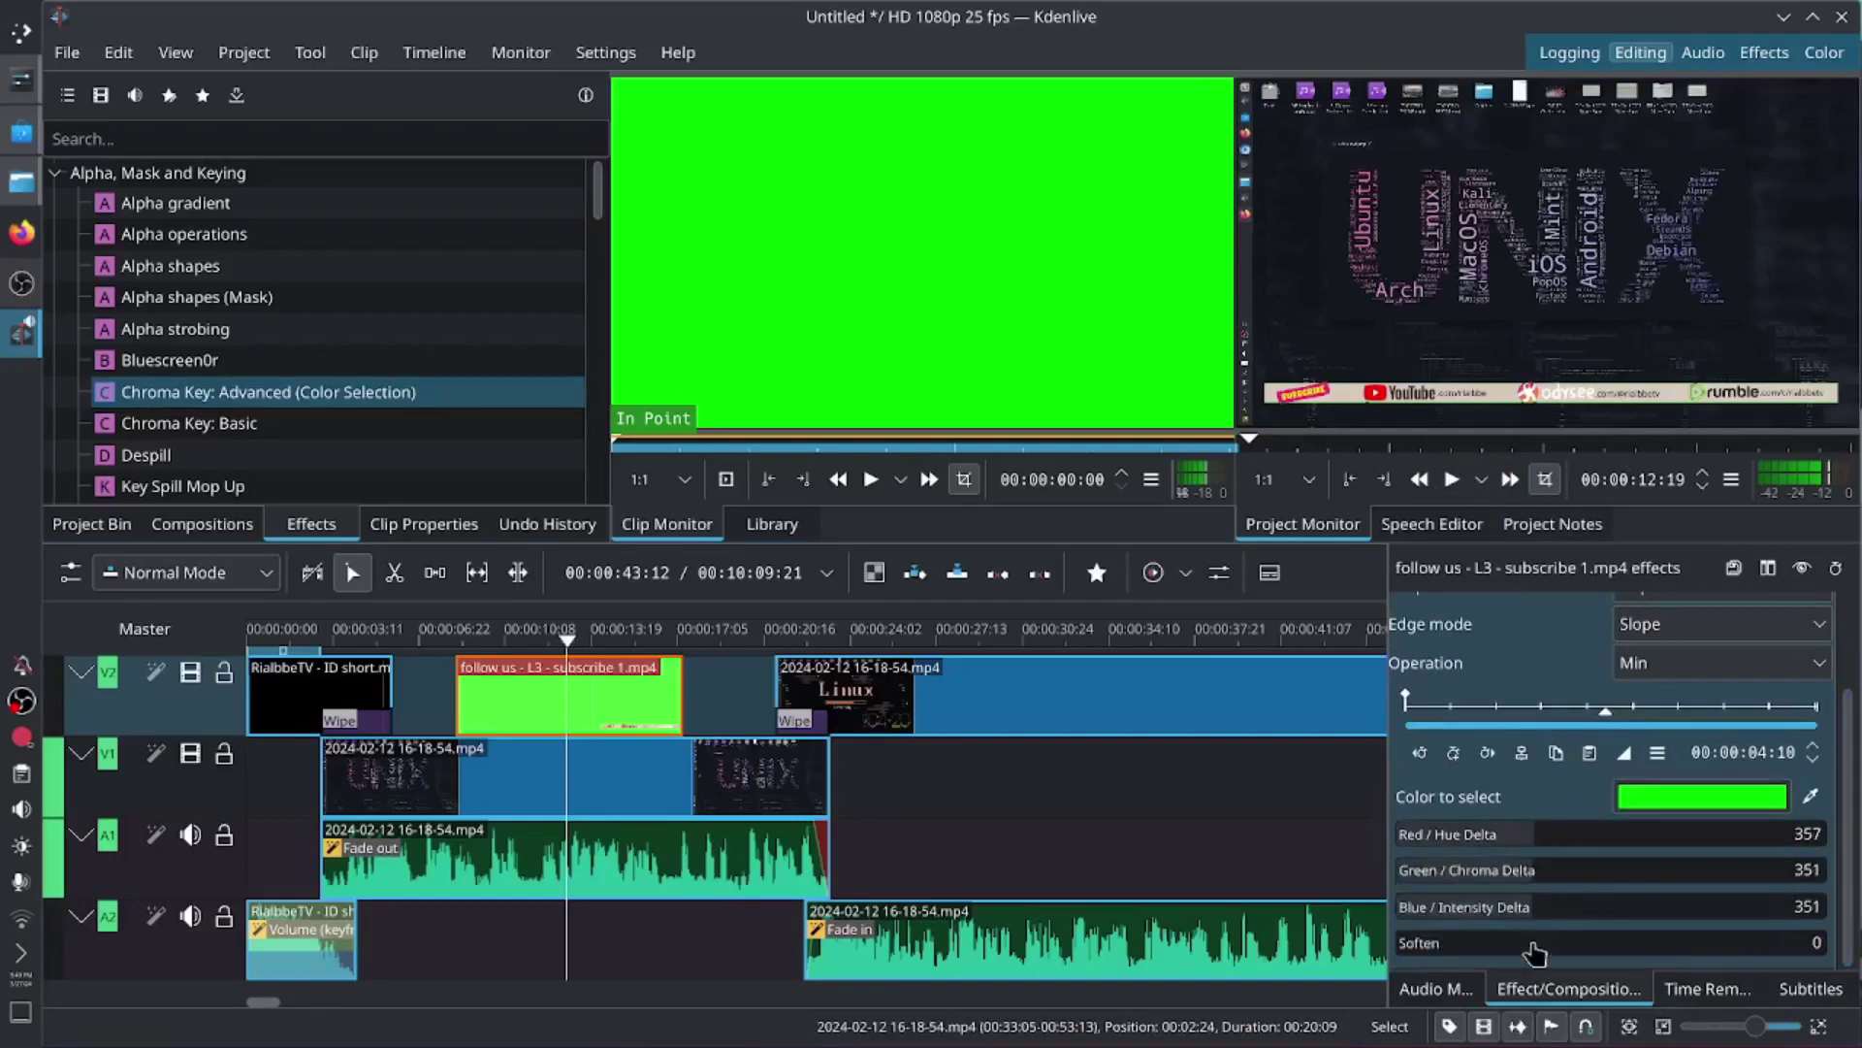
pyautogui.click(1530, 945)
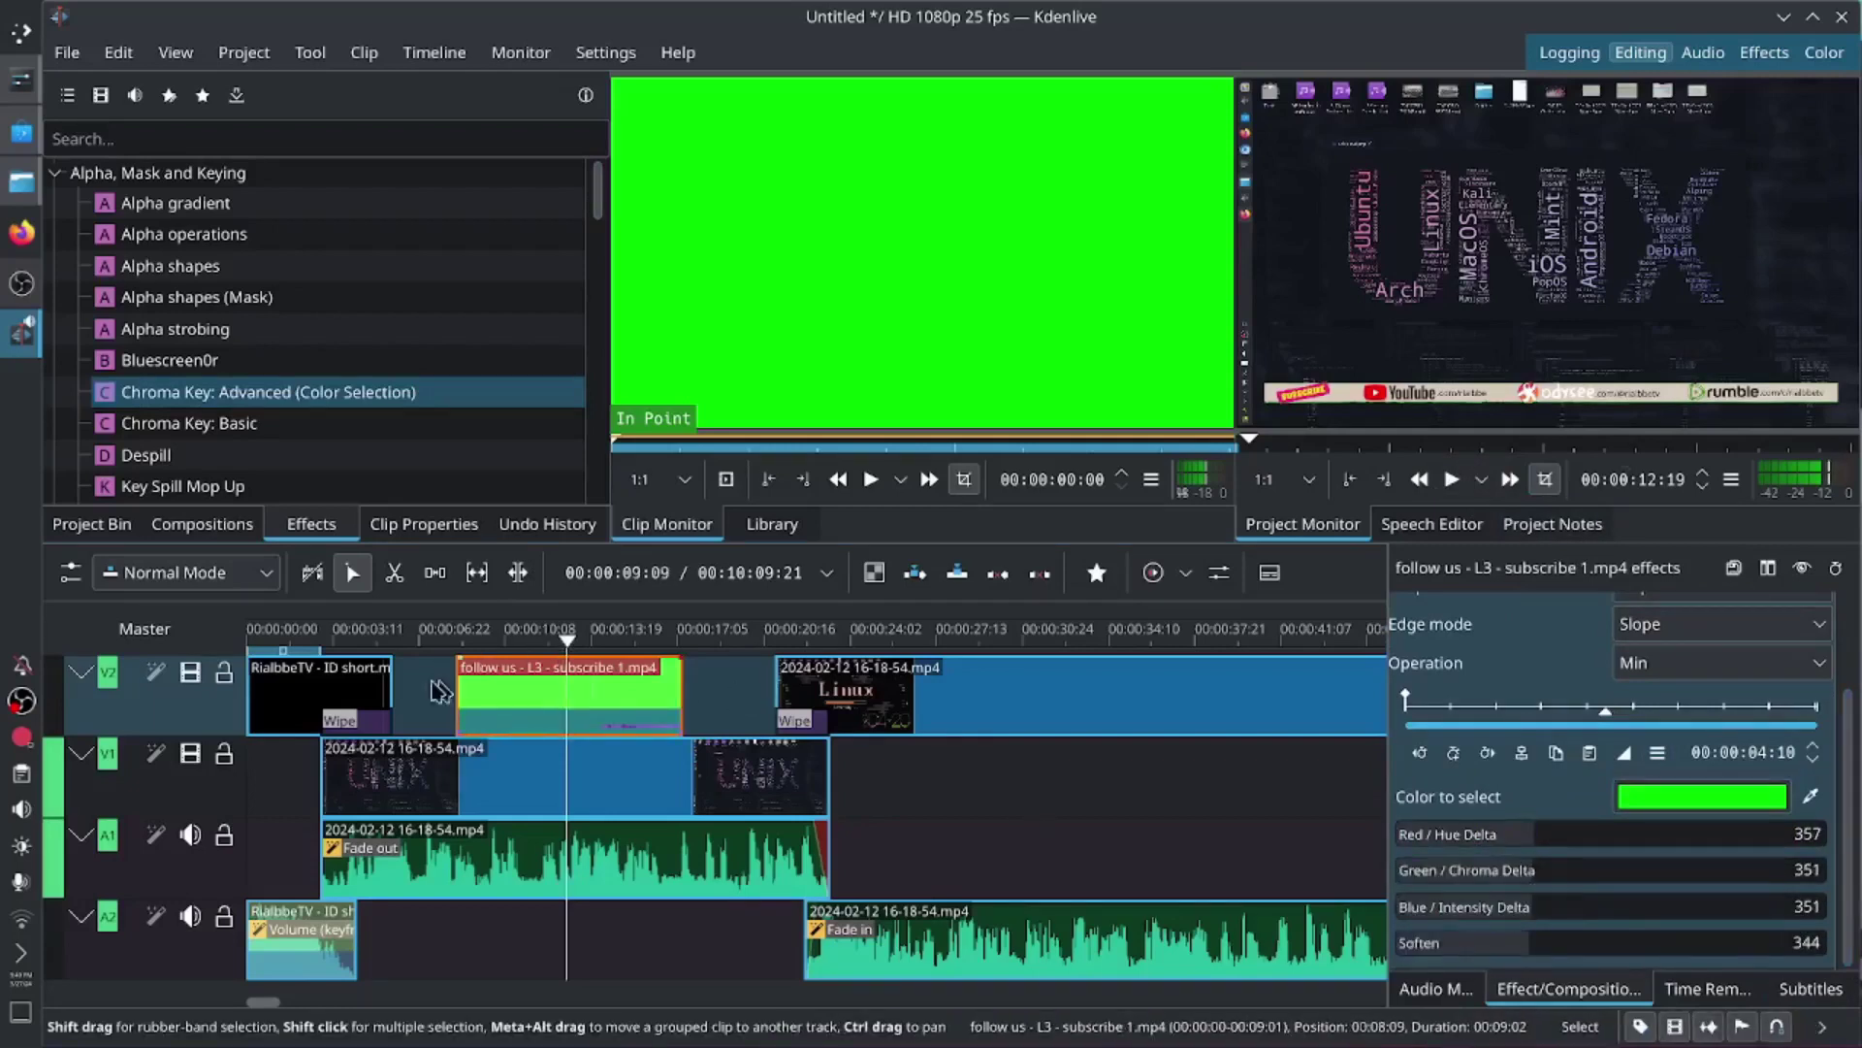
pyautogui.click(439, 718)
pyautogui.press('space')
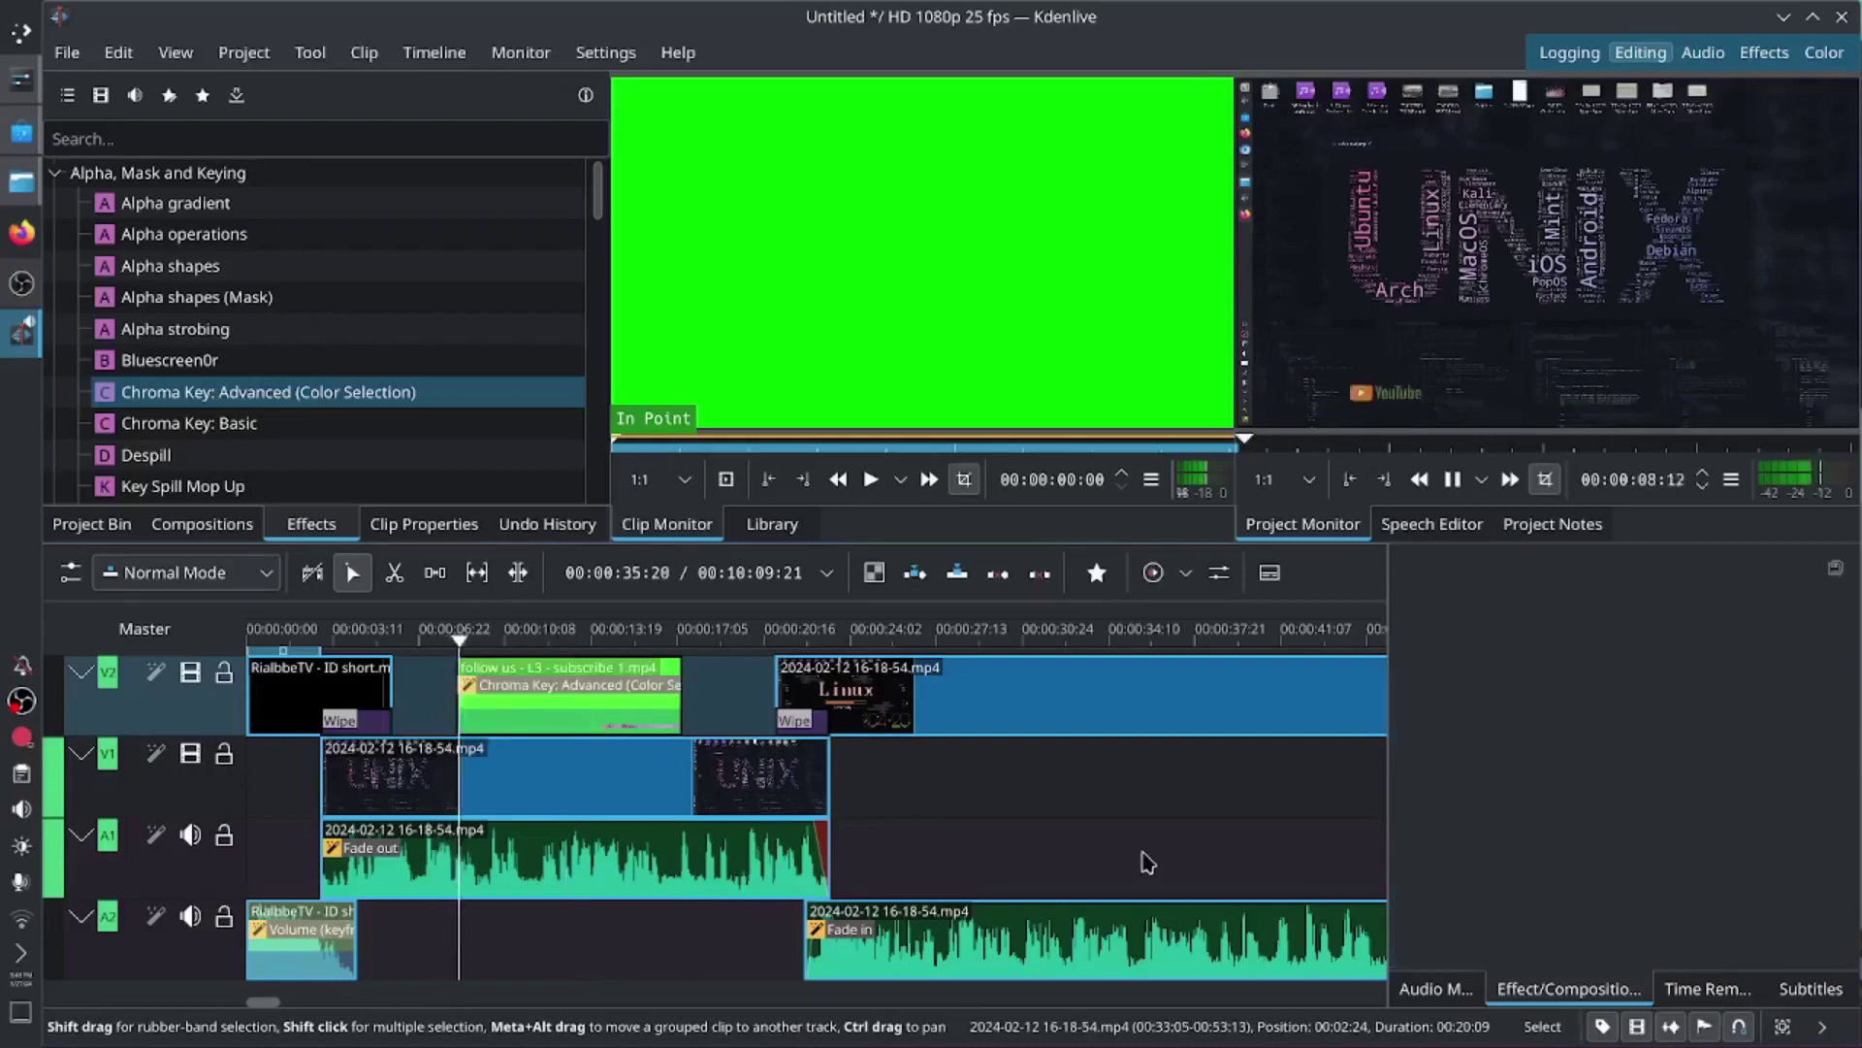
pyautogui.press('space')
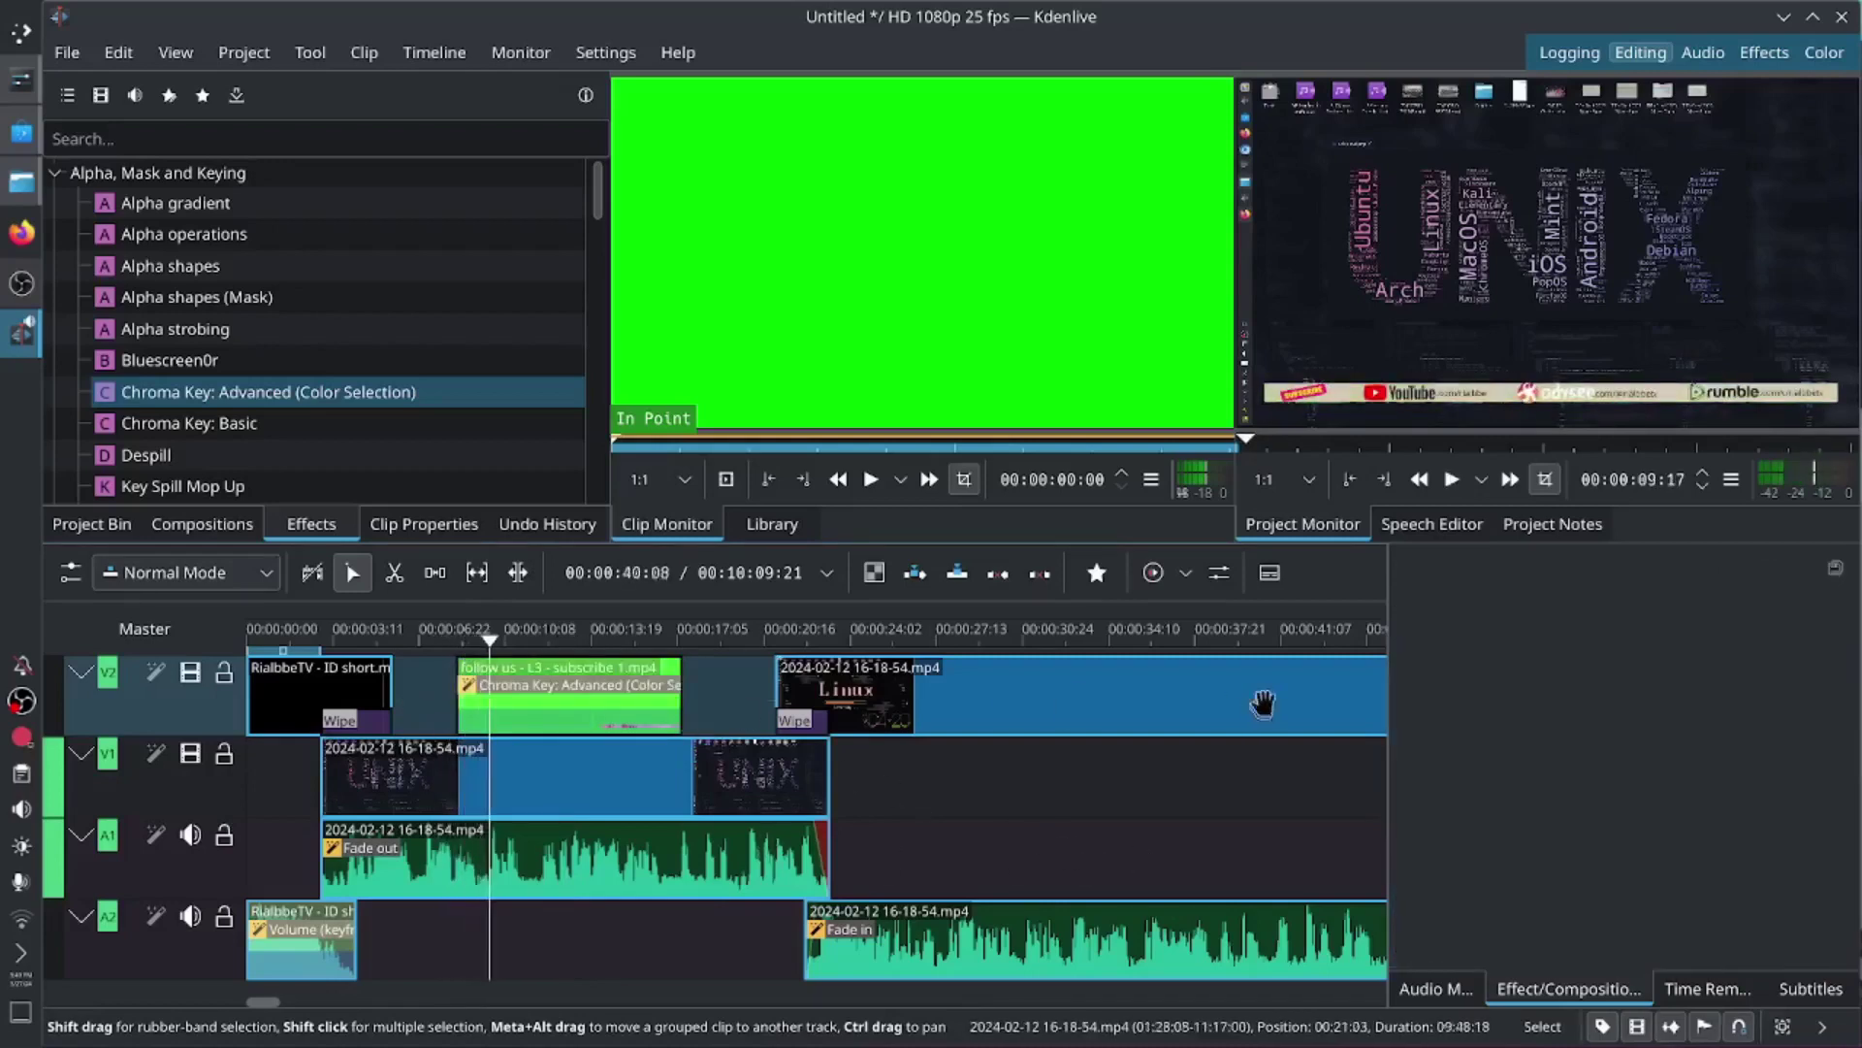
# Step: Set the subscribe clip's chroma key to Red/Hue Delta 501, Green/Chroma and Blue/Intensity Delta 517 and Soften 498, and preview it
pyautogui.click(636, 684)
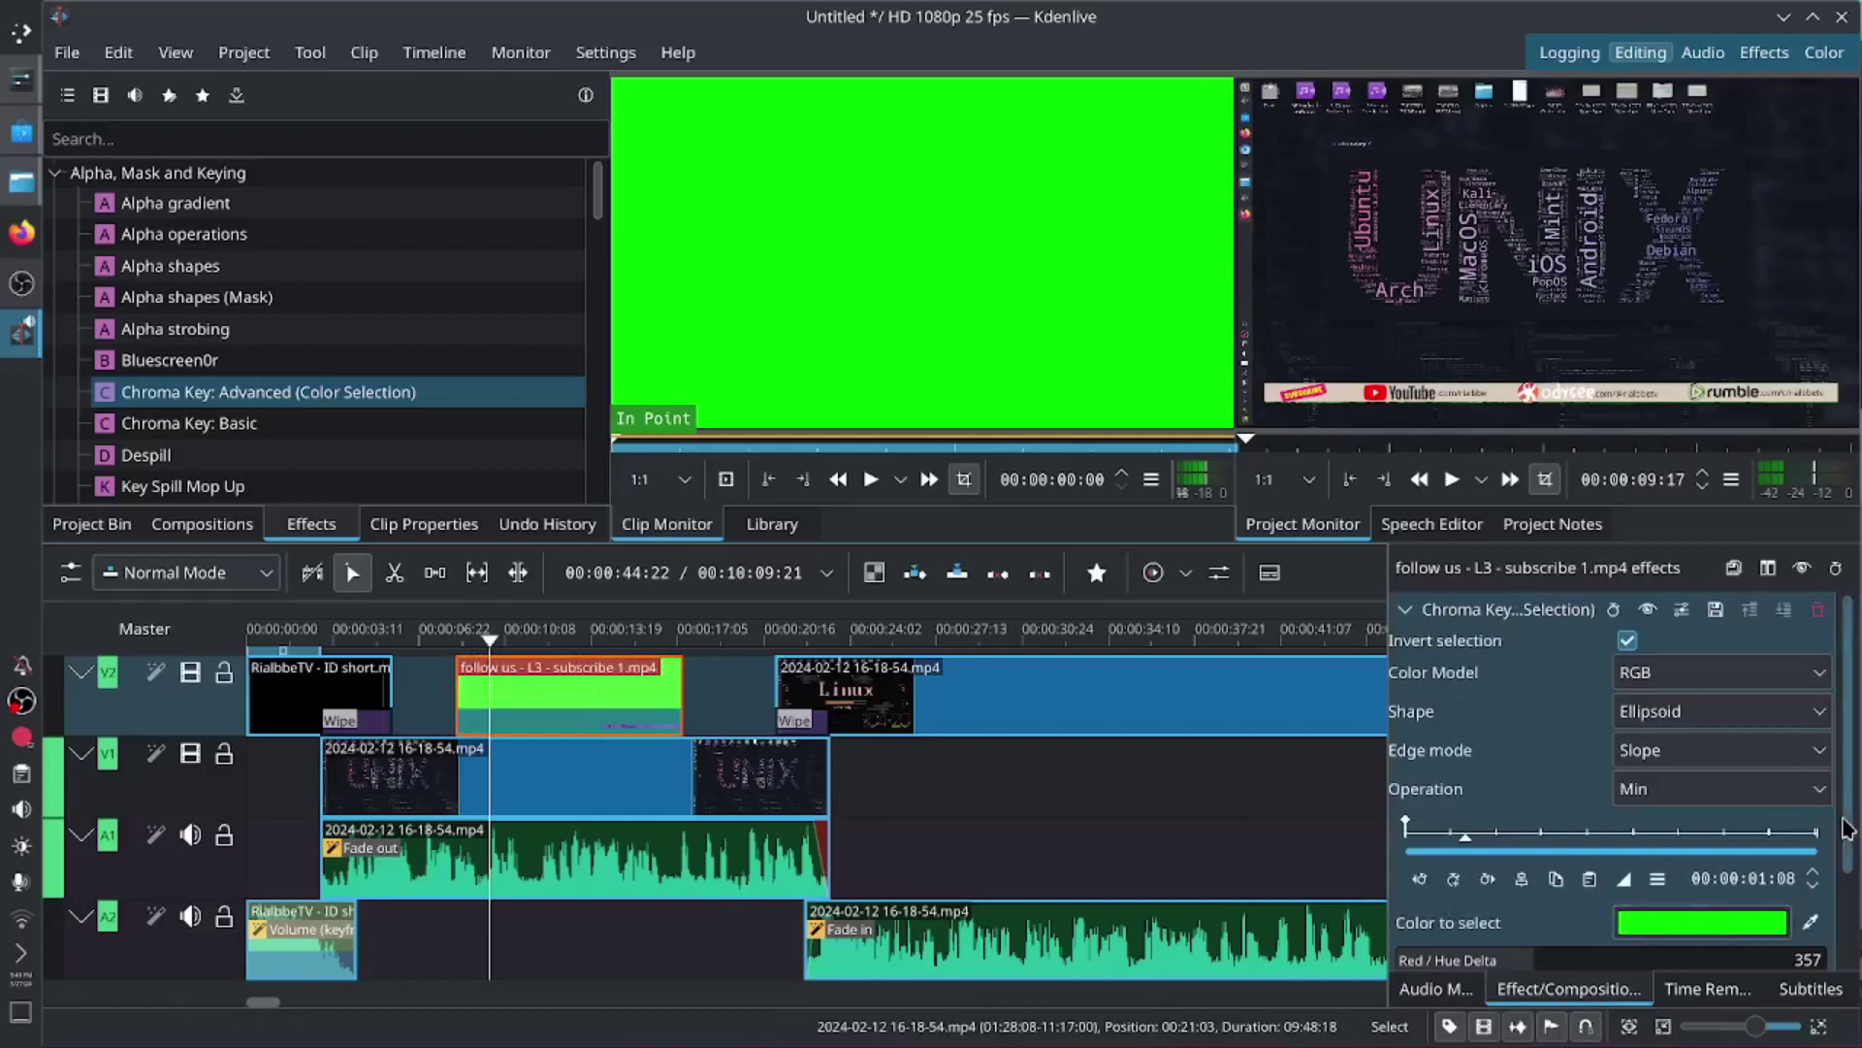
pyautogui.scroll(-2, 1850, 842)
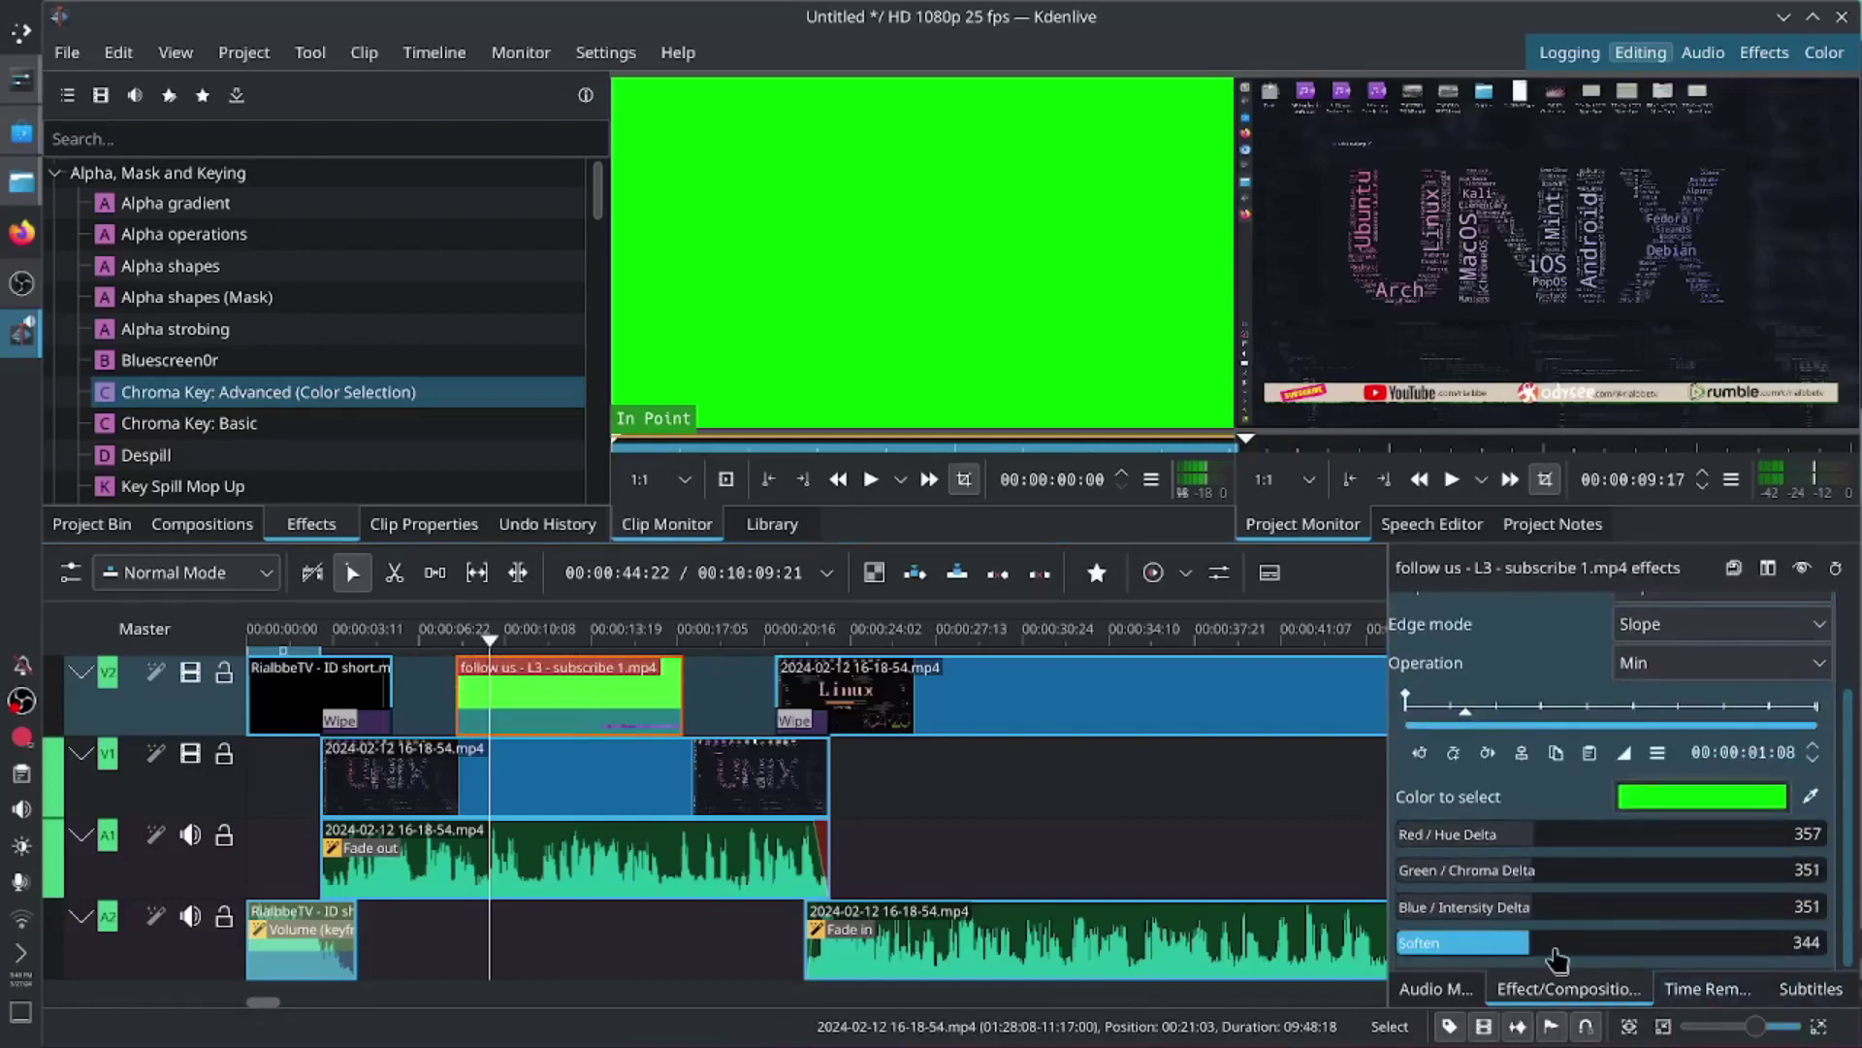
pyautogui.click(1589, 942)
pyautogui.click(1596, 906)
pyautogui.click(1596, 870)
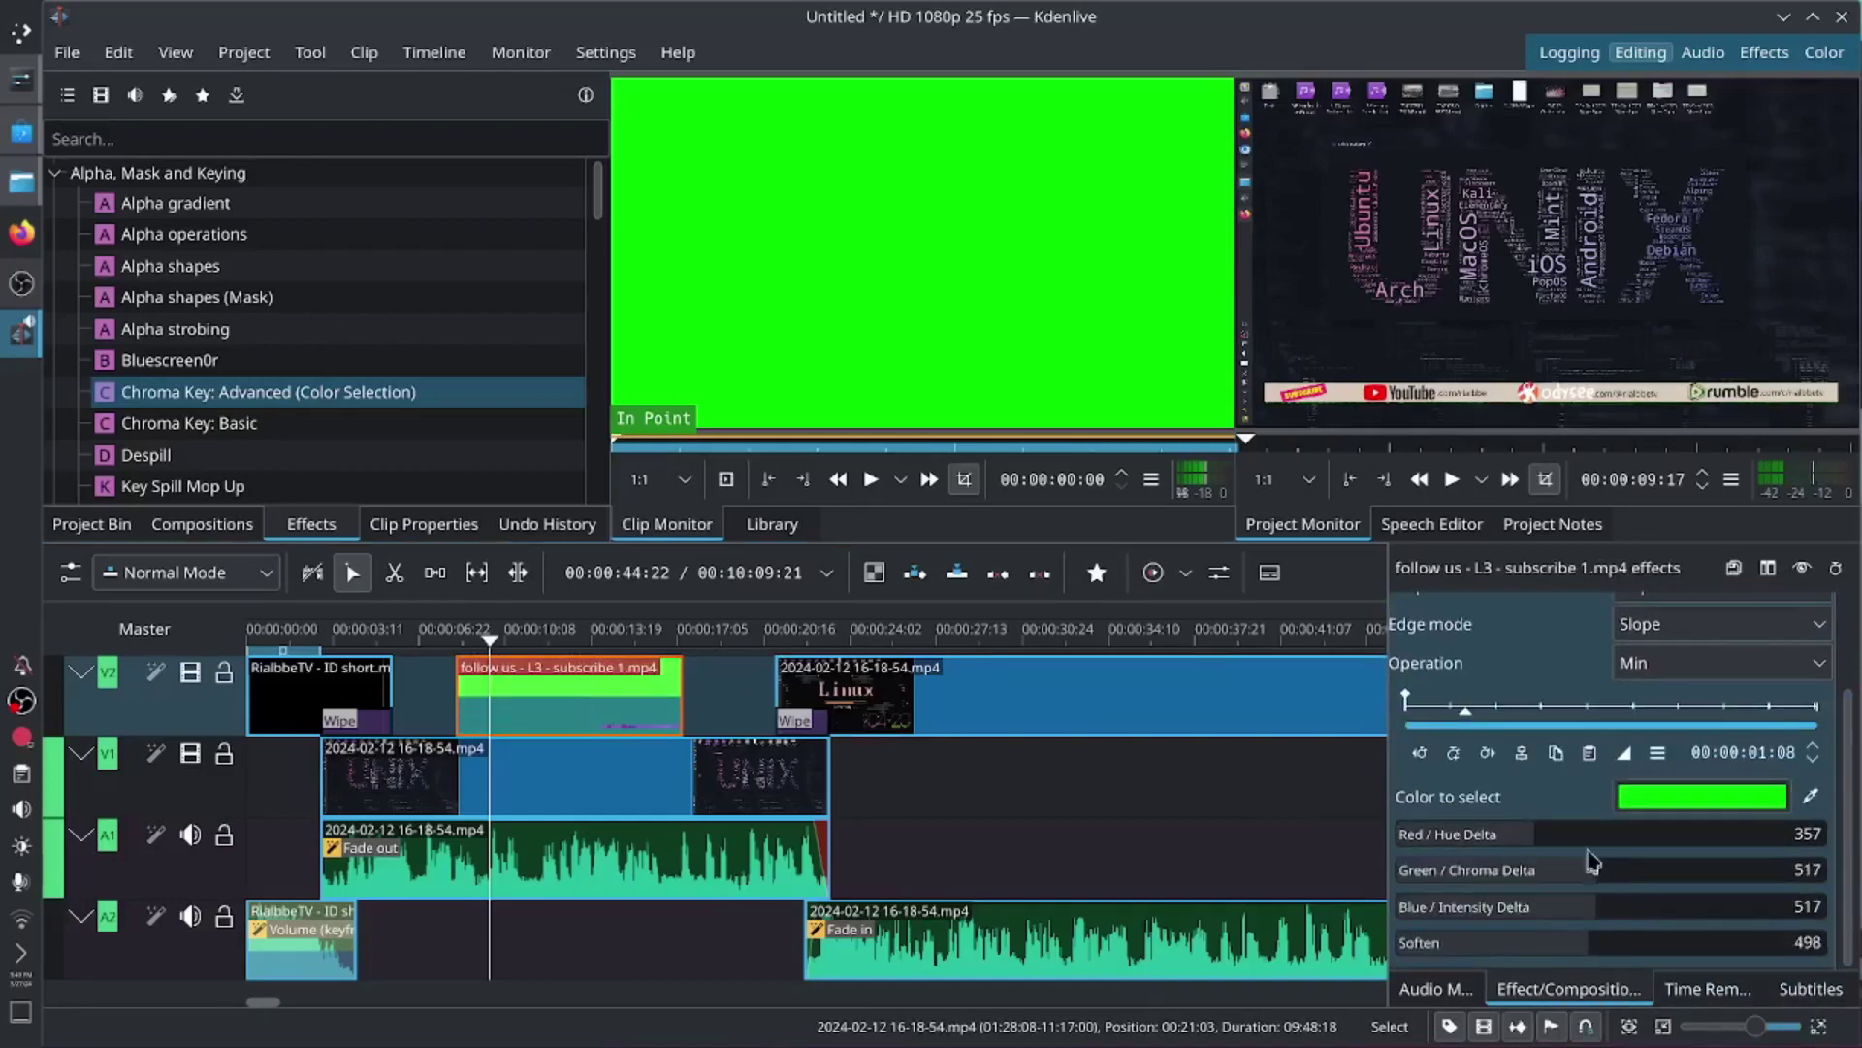
pyautogui.click(1591, 834)
pyautogui.click(1051, 856)
pyautogui.press('space')
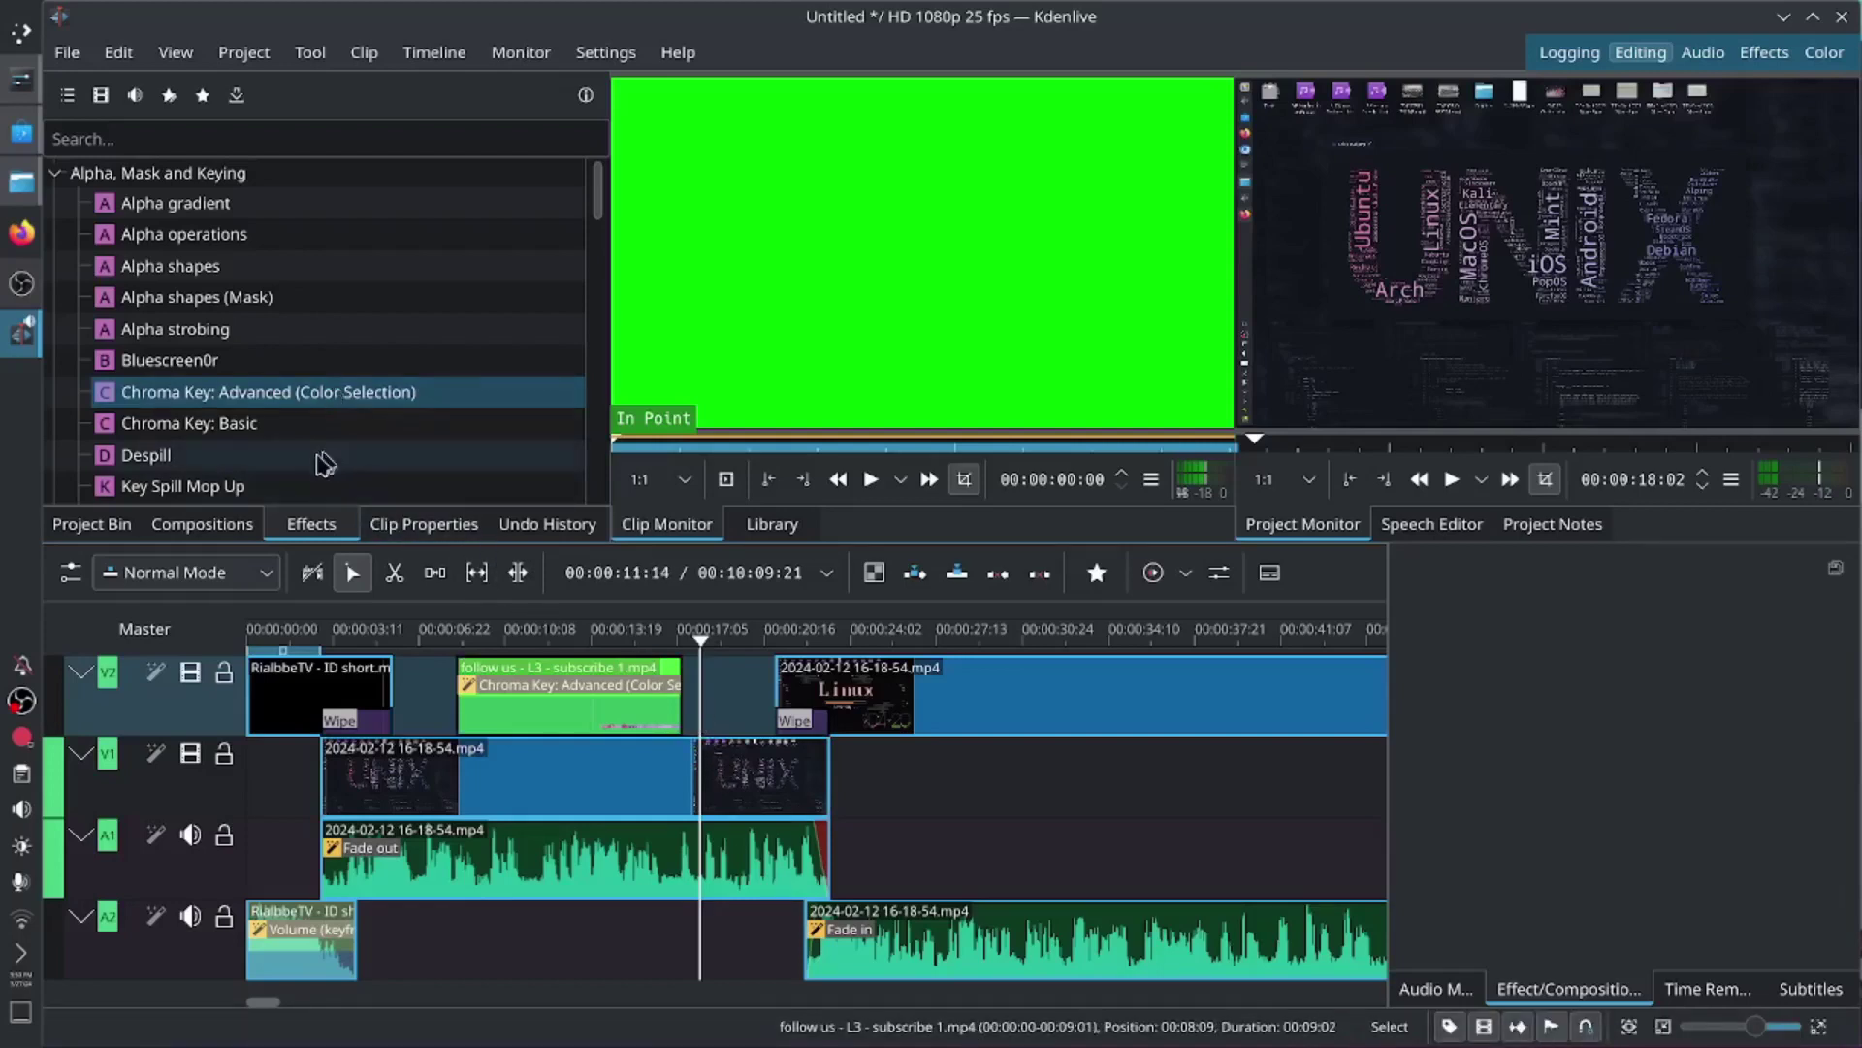
# Step: Cut the subscribe clip on V2 at 00:00:10:02
pyautogui.scroll(-5, 460, 388)
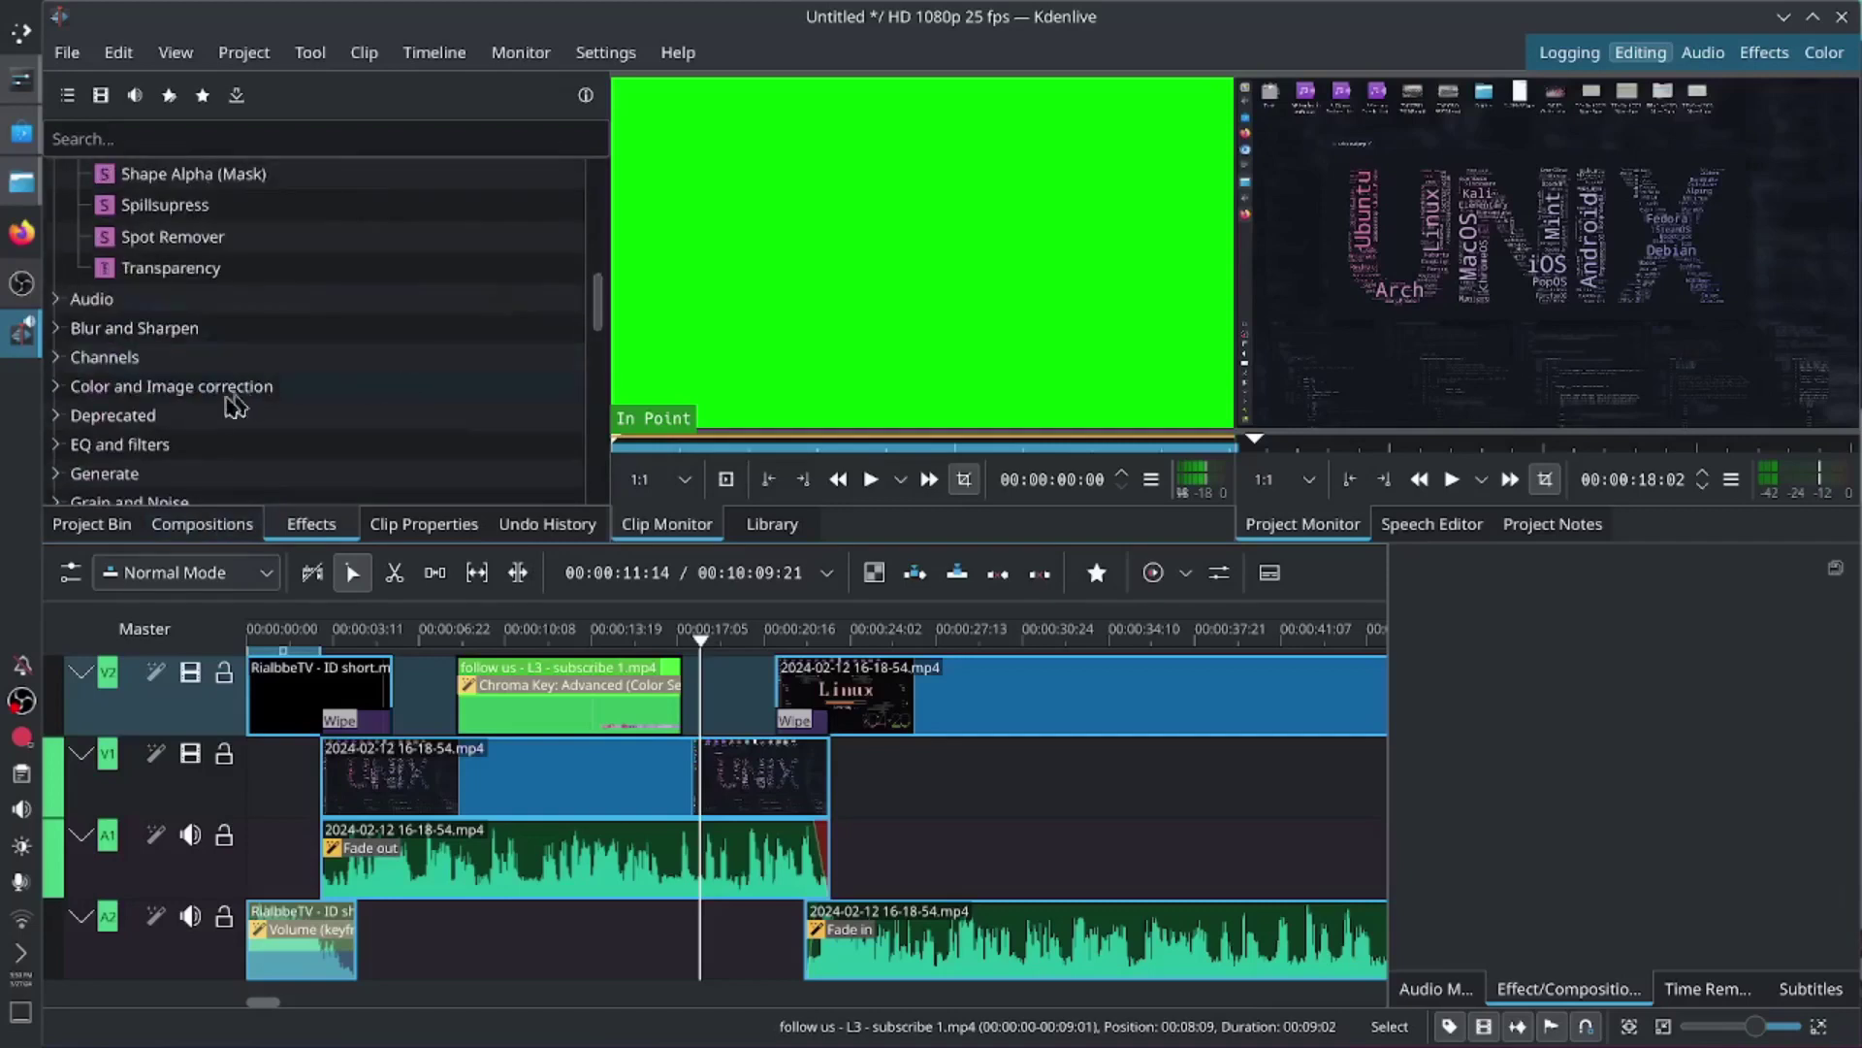
pyautogui.scroll(-2, 243, 404)
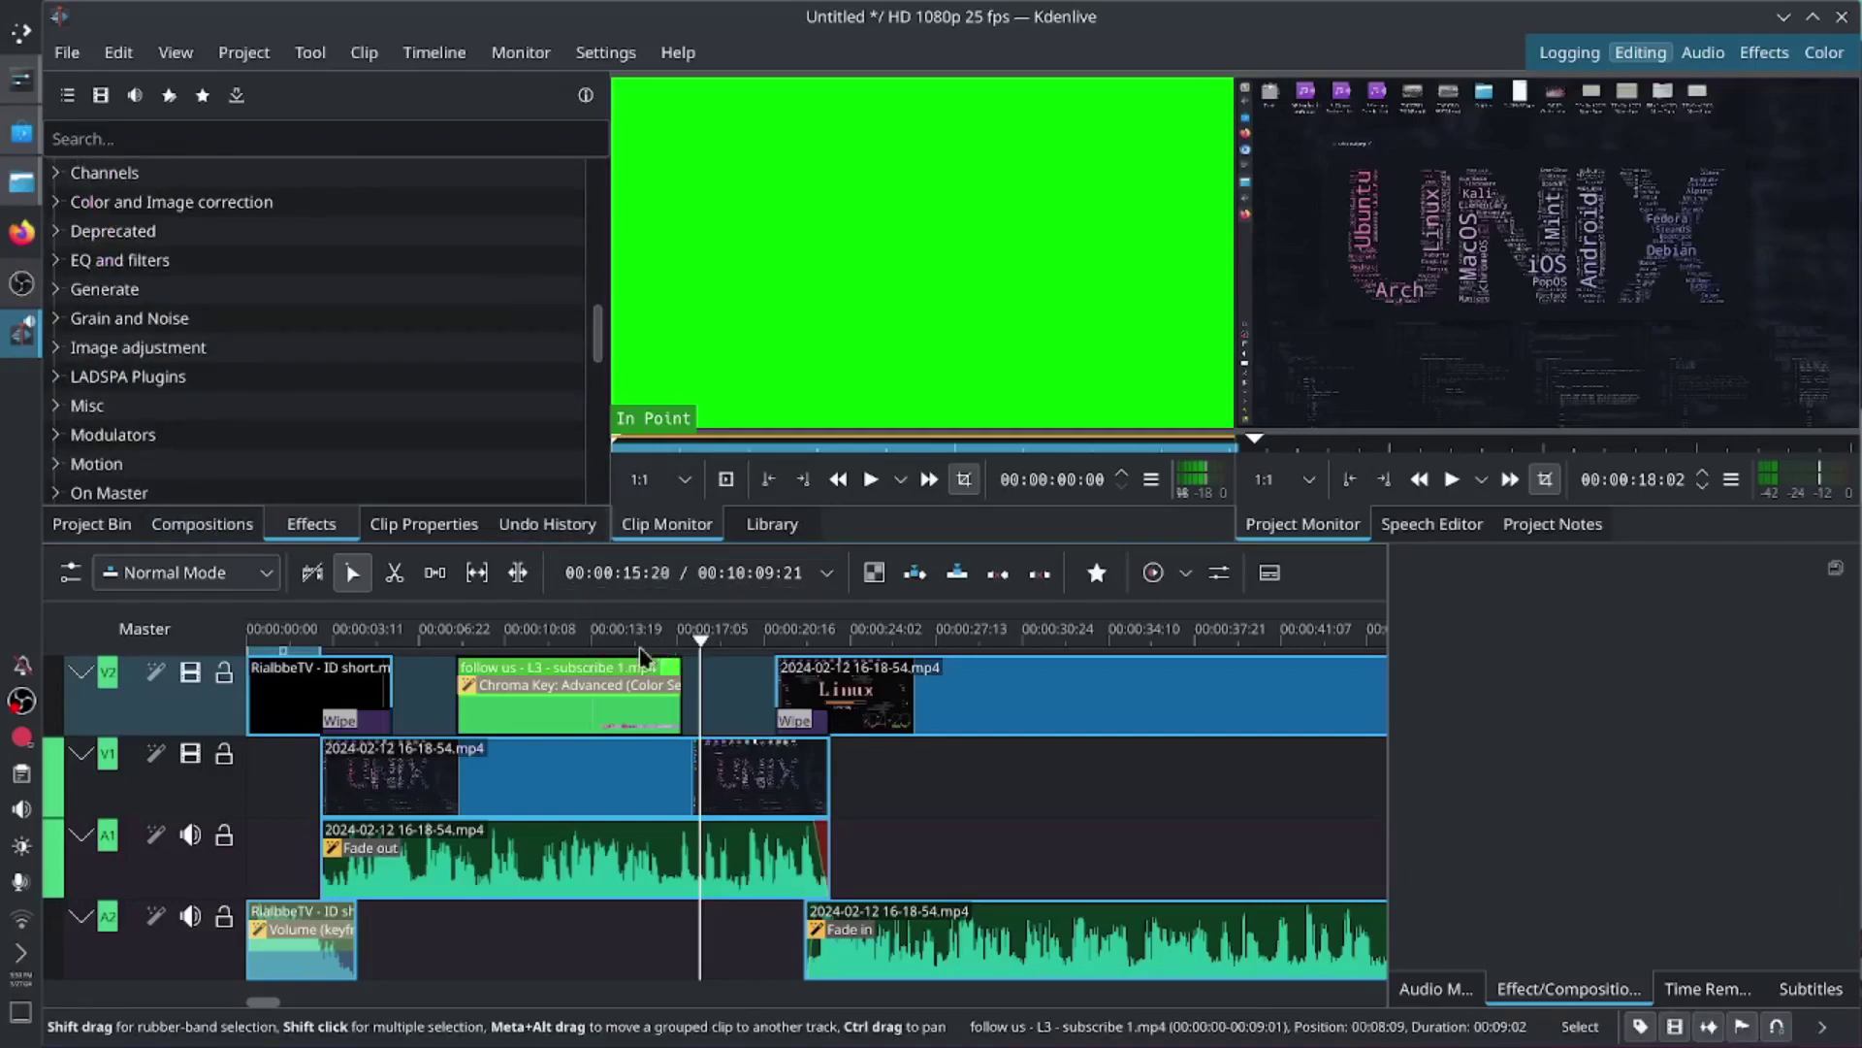
pyautogui.moveTo(485, 643); pyautogui.dragTo(501, 650)
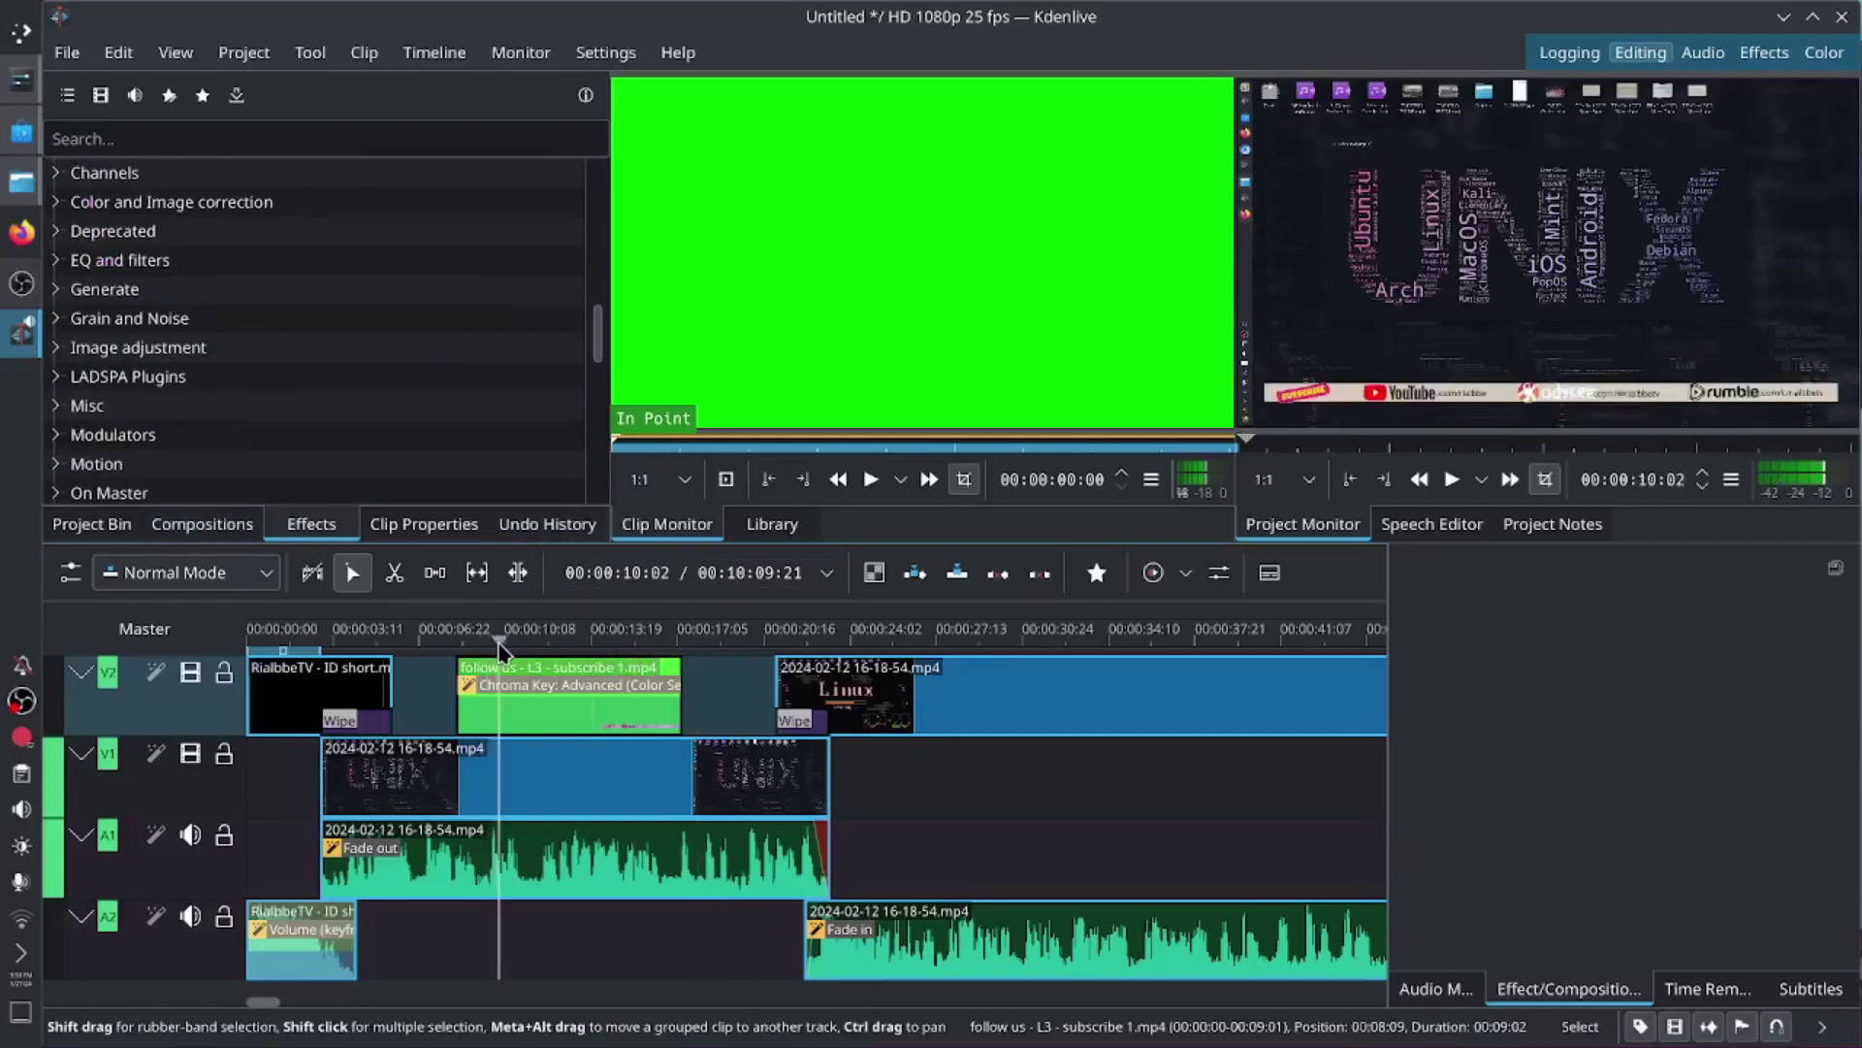
pyautogui.click(500, 697)
pyautogui.hotkey('shift', 'r')
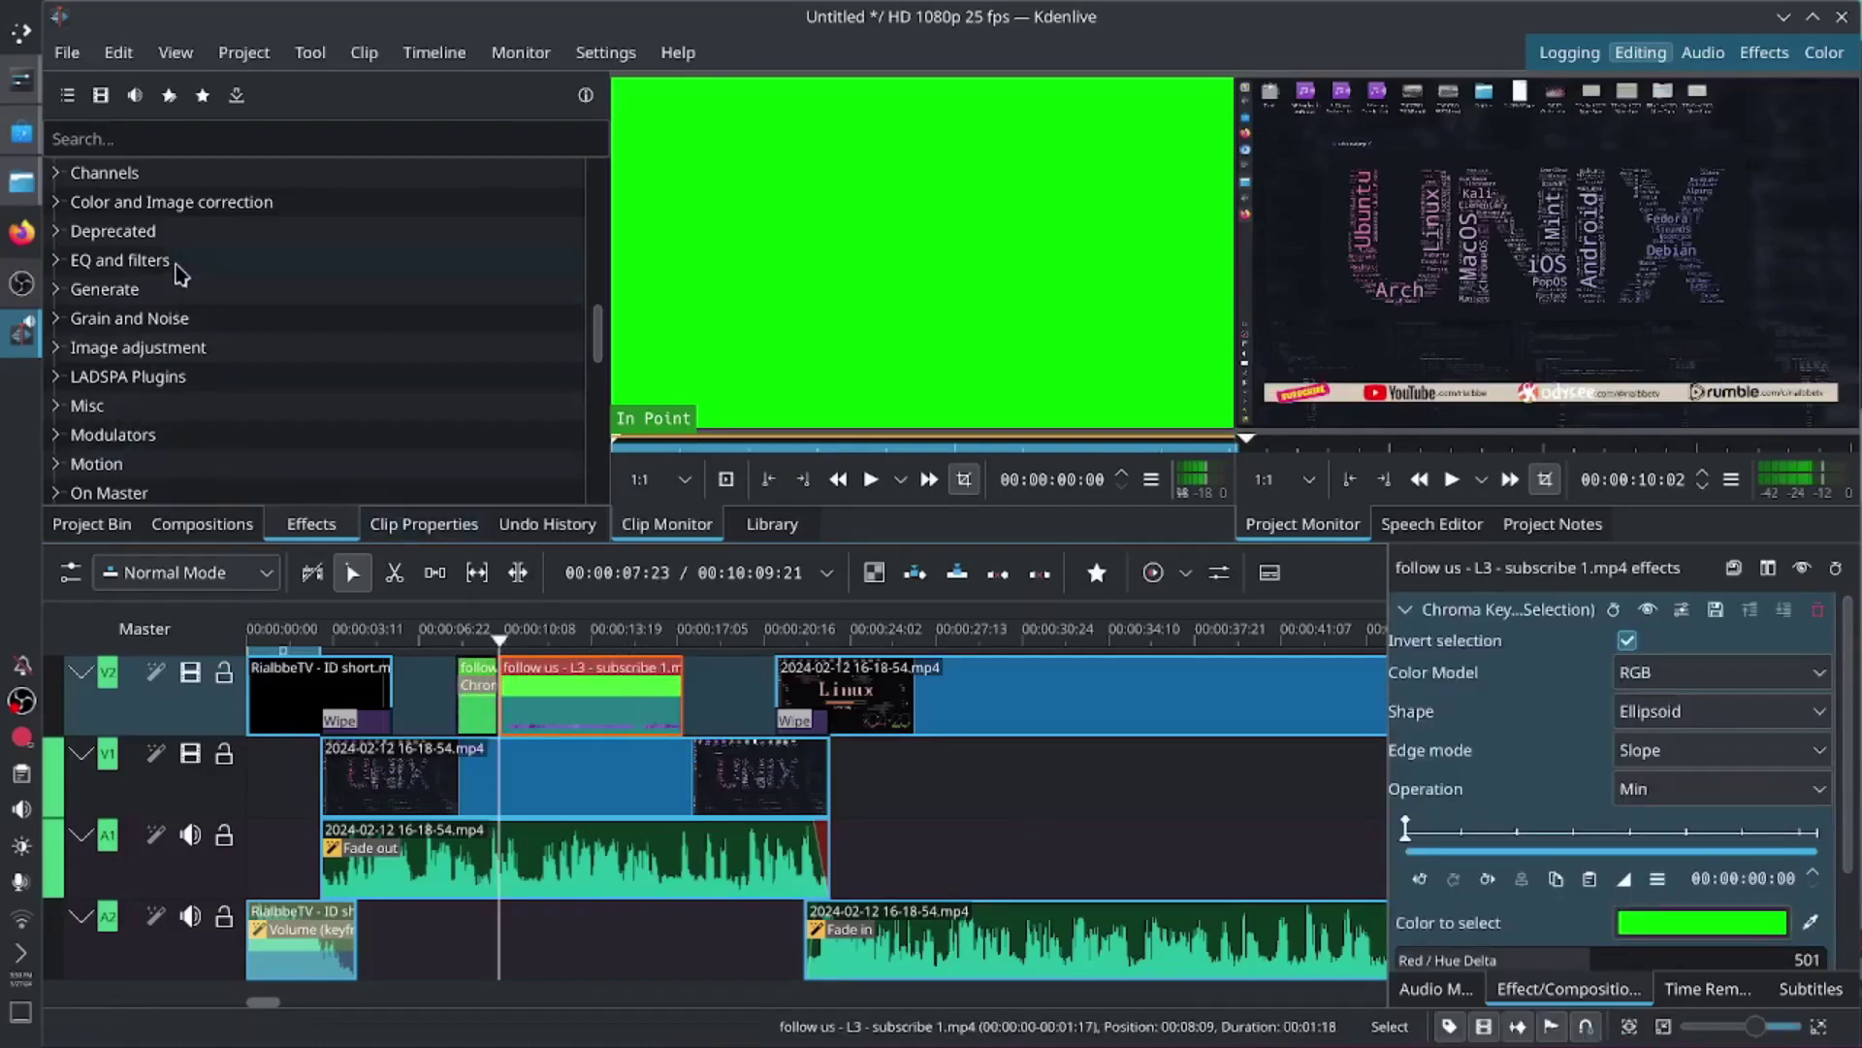
# Step: Search the effects for "gli" and apply Glitch0r to the short first part of the subscribe clip on V2
pyautogui.click(192, 140)
pyautogui.write('gli')
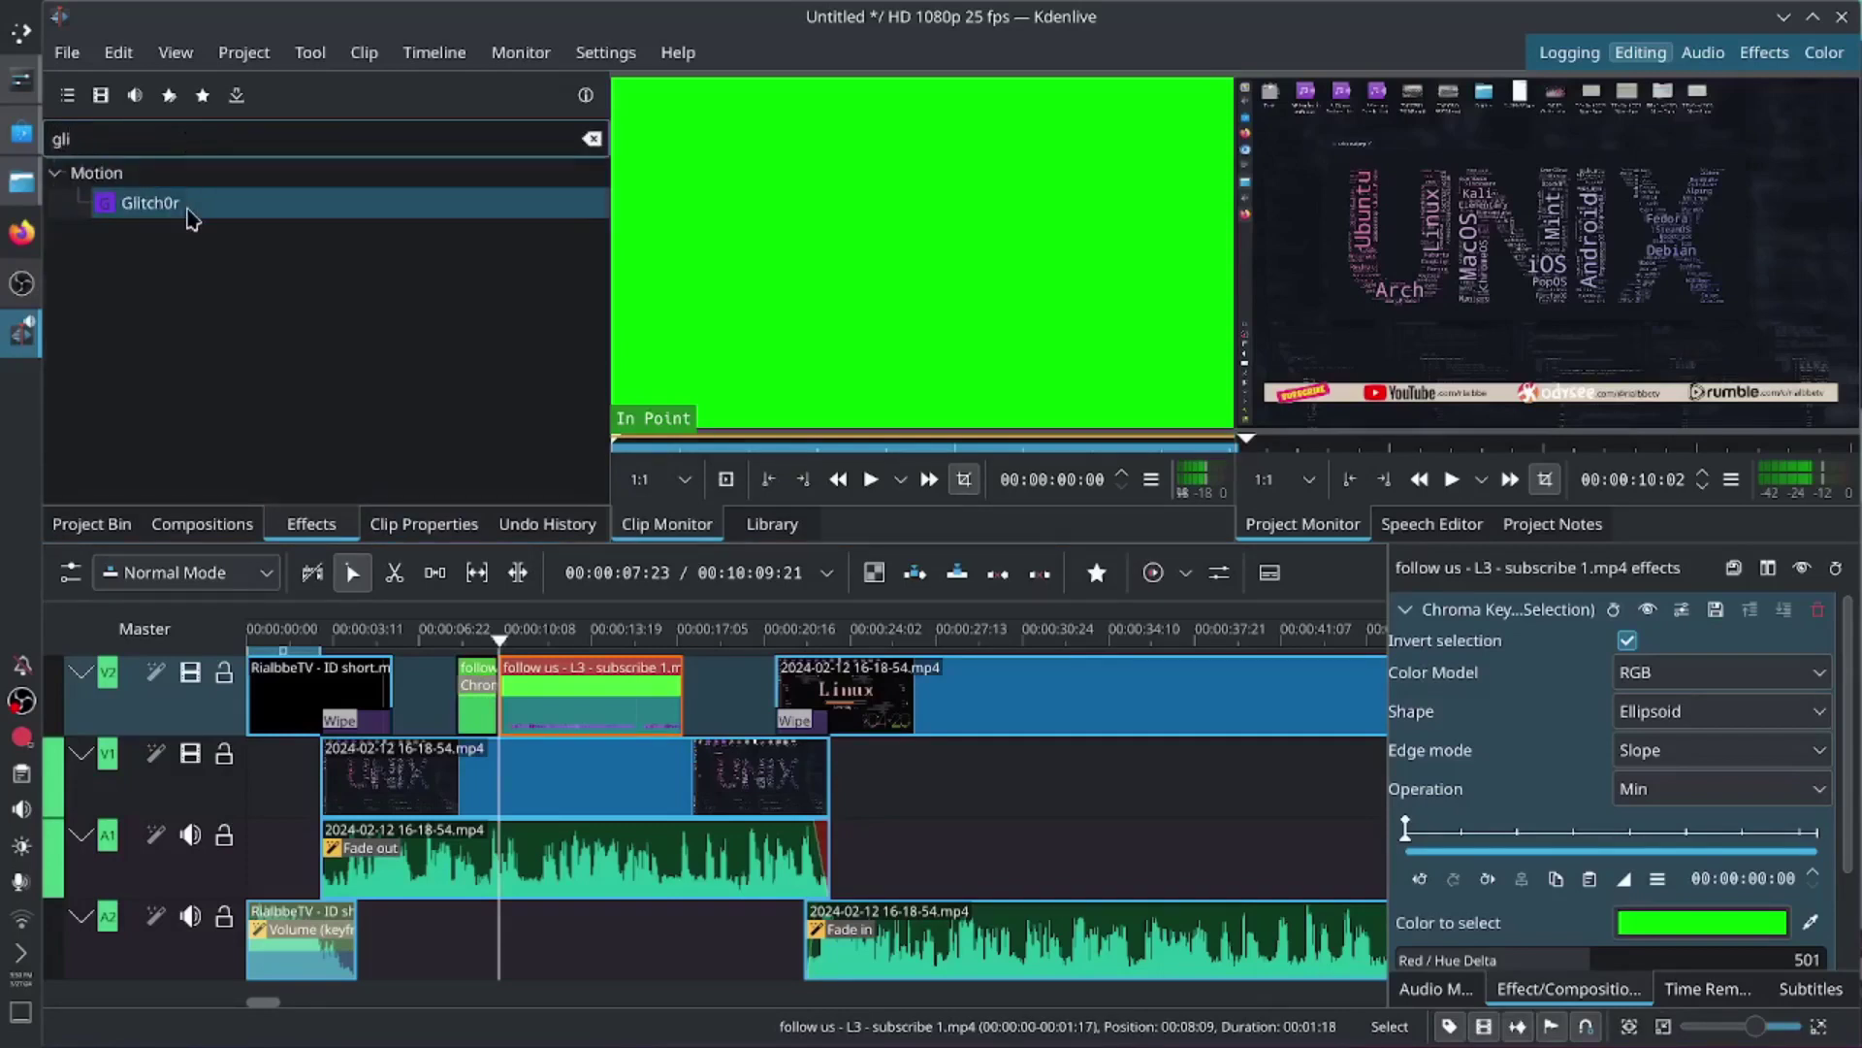
pyautogui.moveTo(191, 218); pyautogui.dragTo(495, 716)
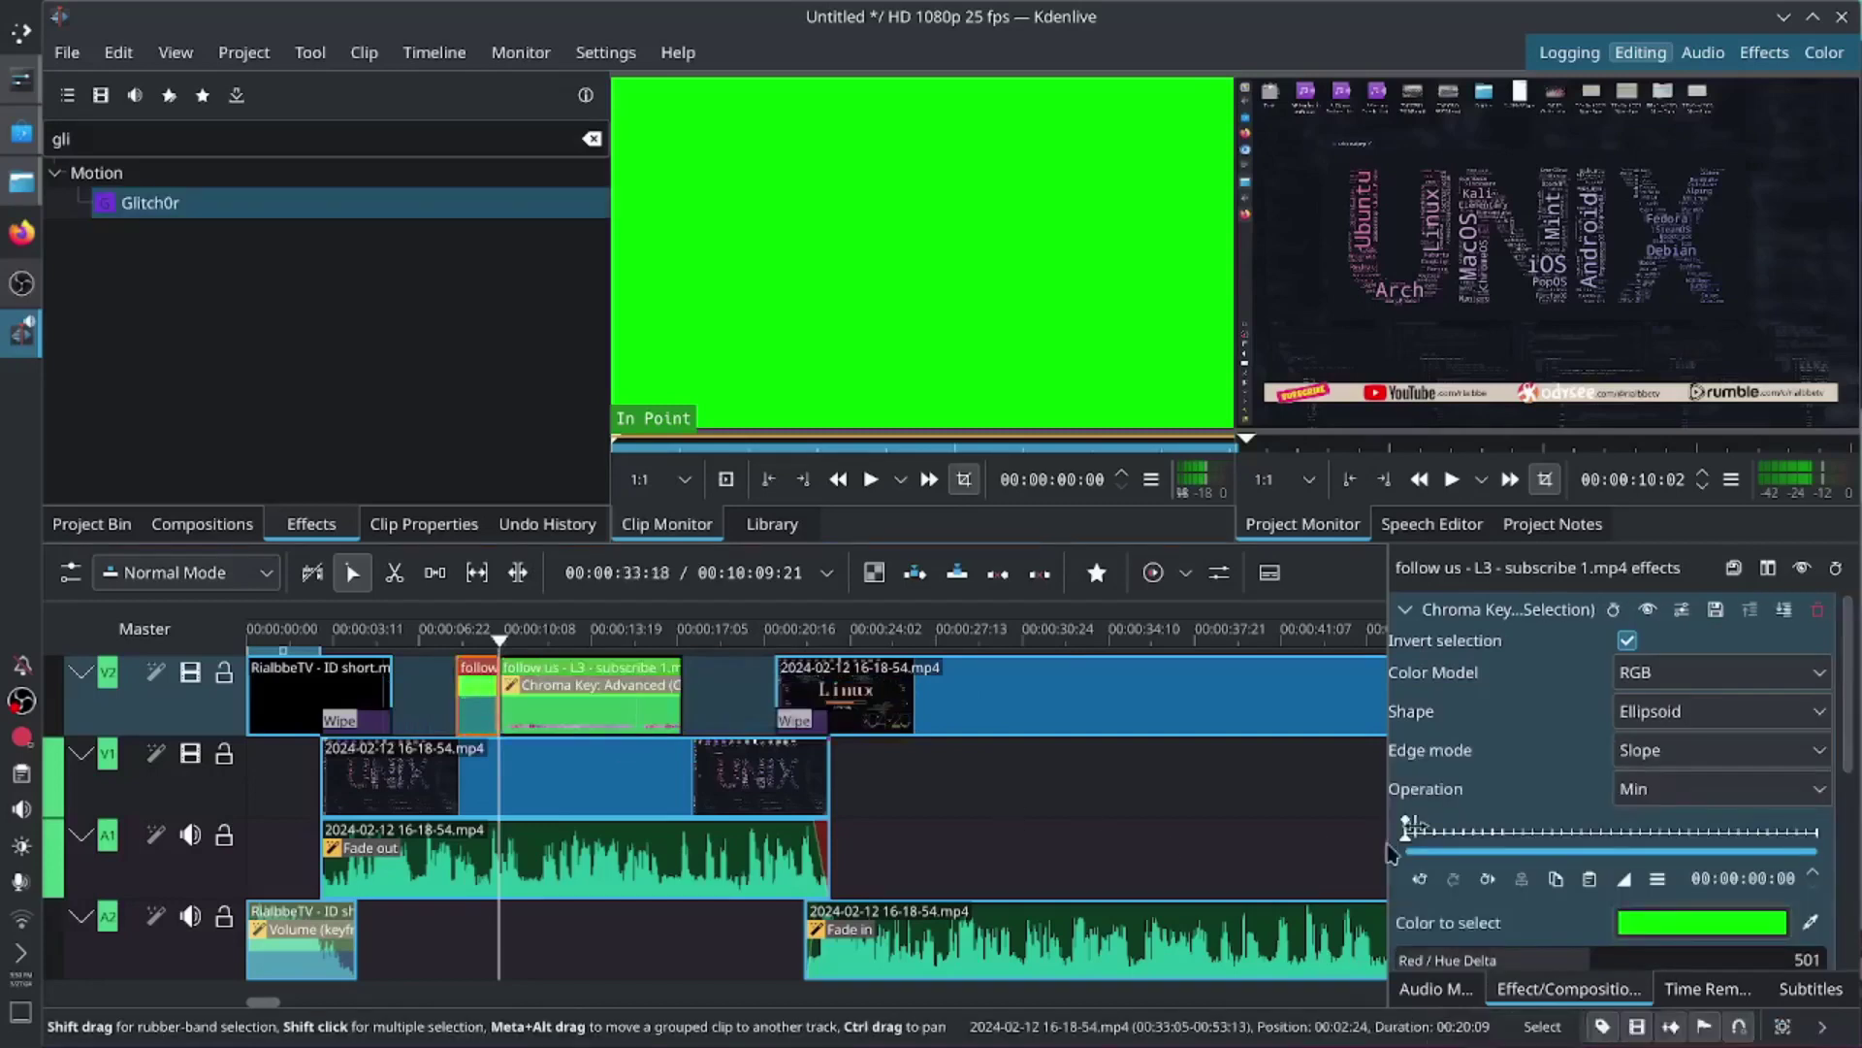
# Step: Set Glitch0r's Glitch frequency to 668 and Color glitching intensity to 777 on the short first subscribe clip on V2, and preview it
pyautogui.moveTo(1853, 698); pyautogui.dragTo(1845, 901)
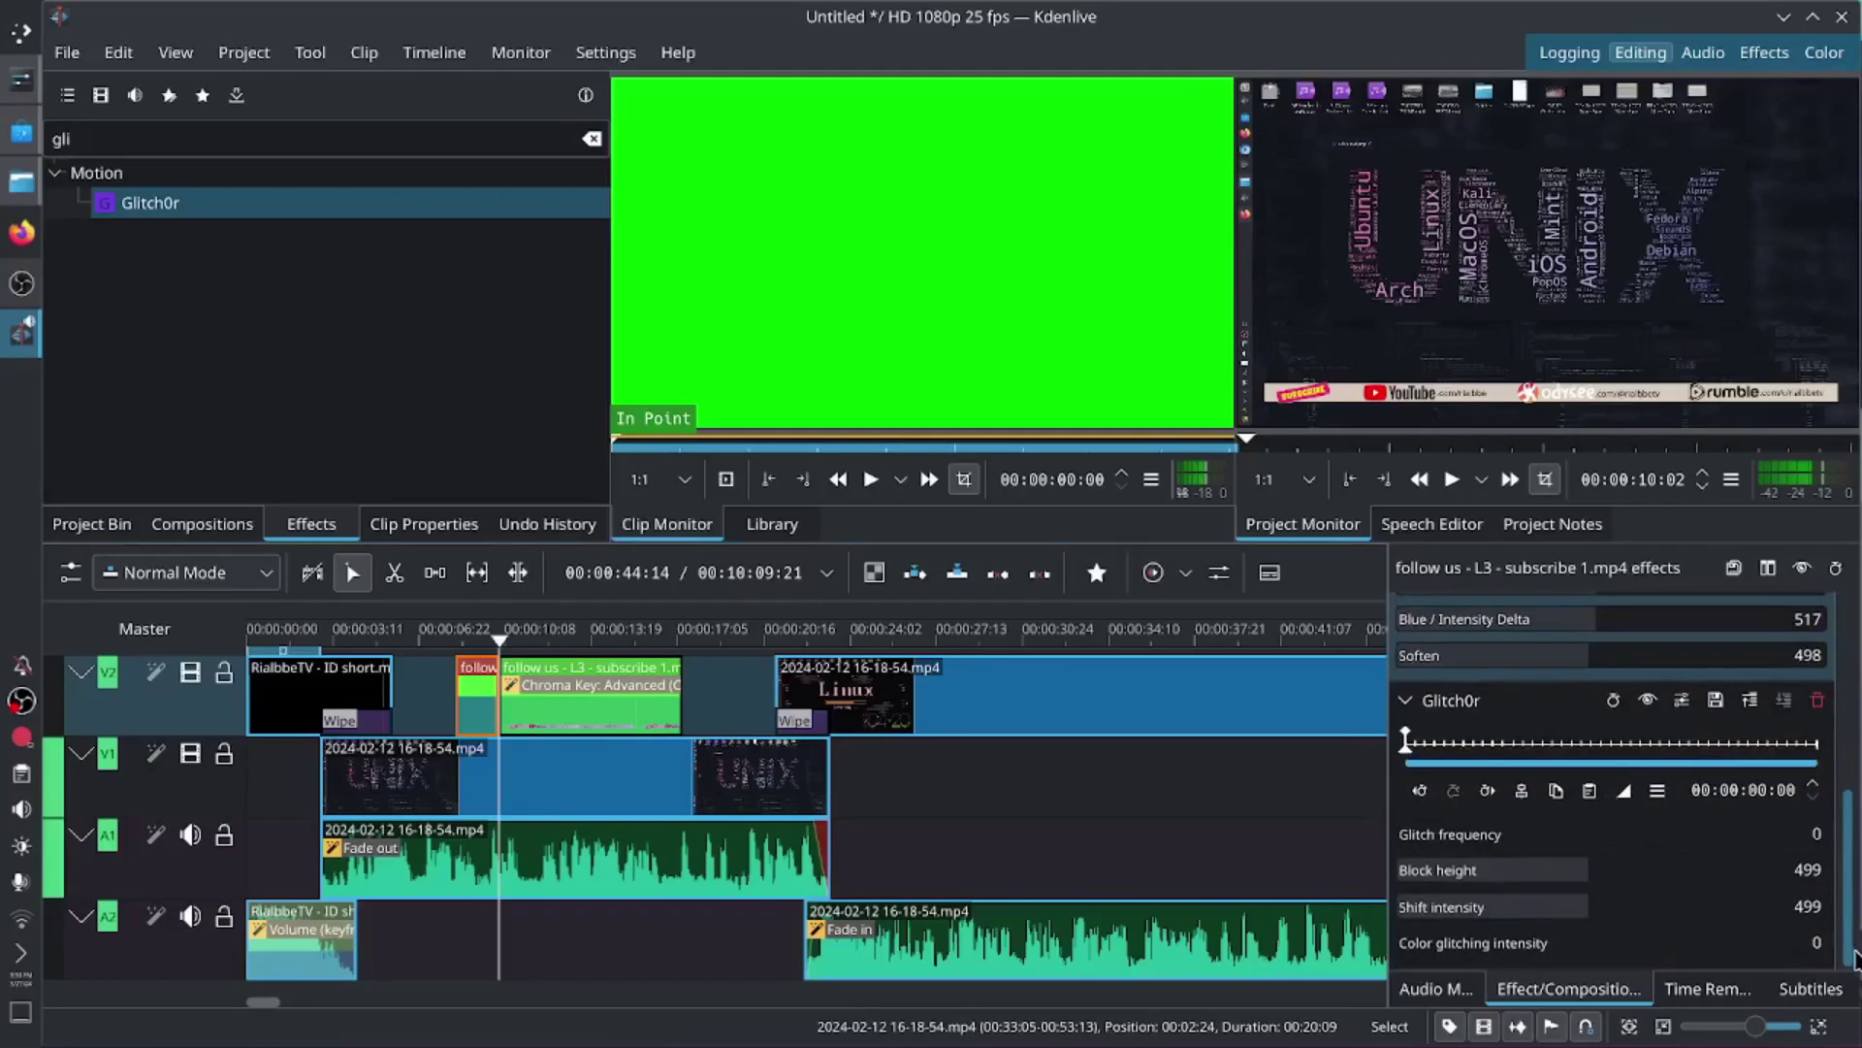
pyautogui.scroll(3, 1855, 958)
pyautogui.scroll(-3, 1858, 955)
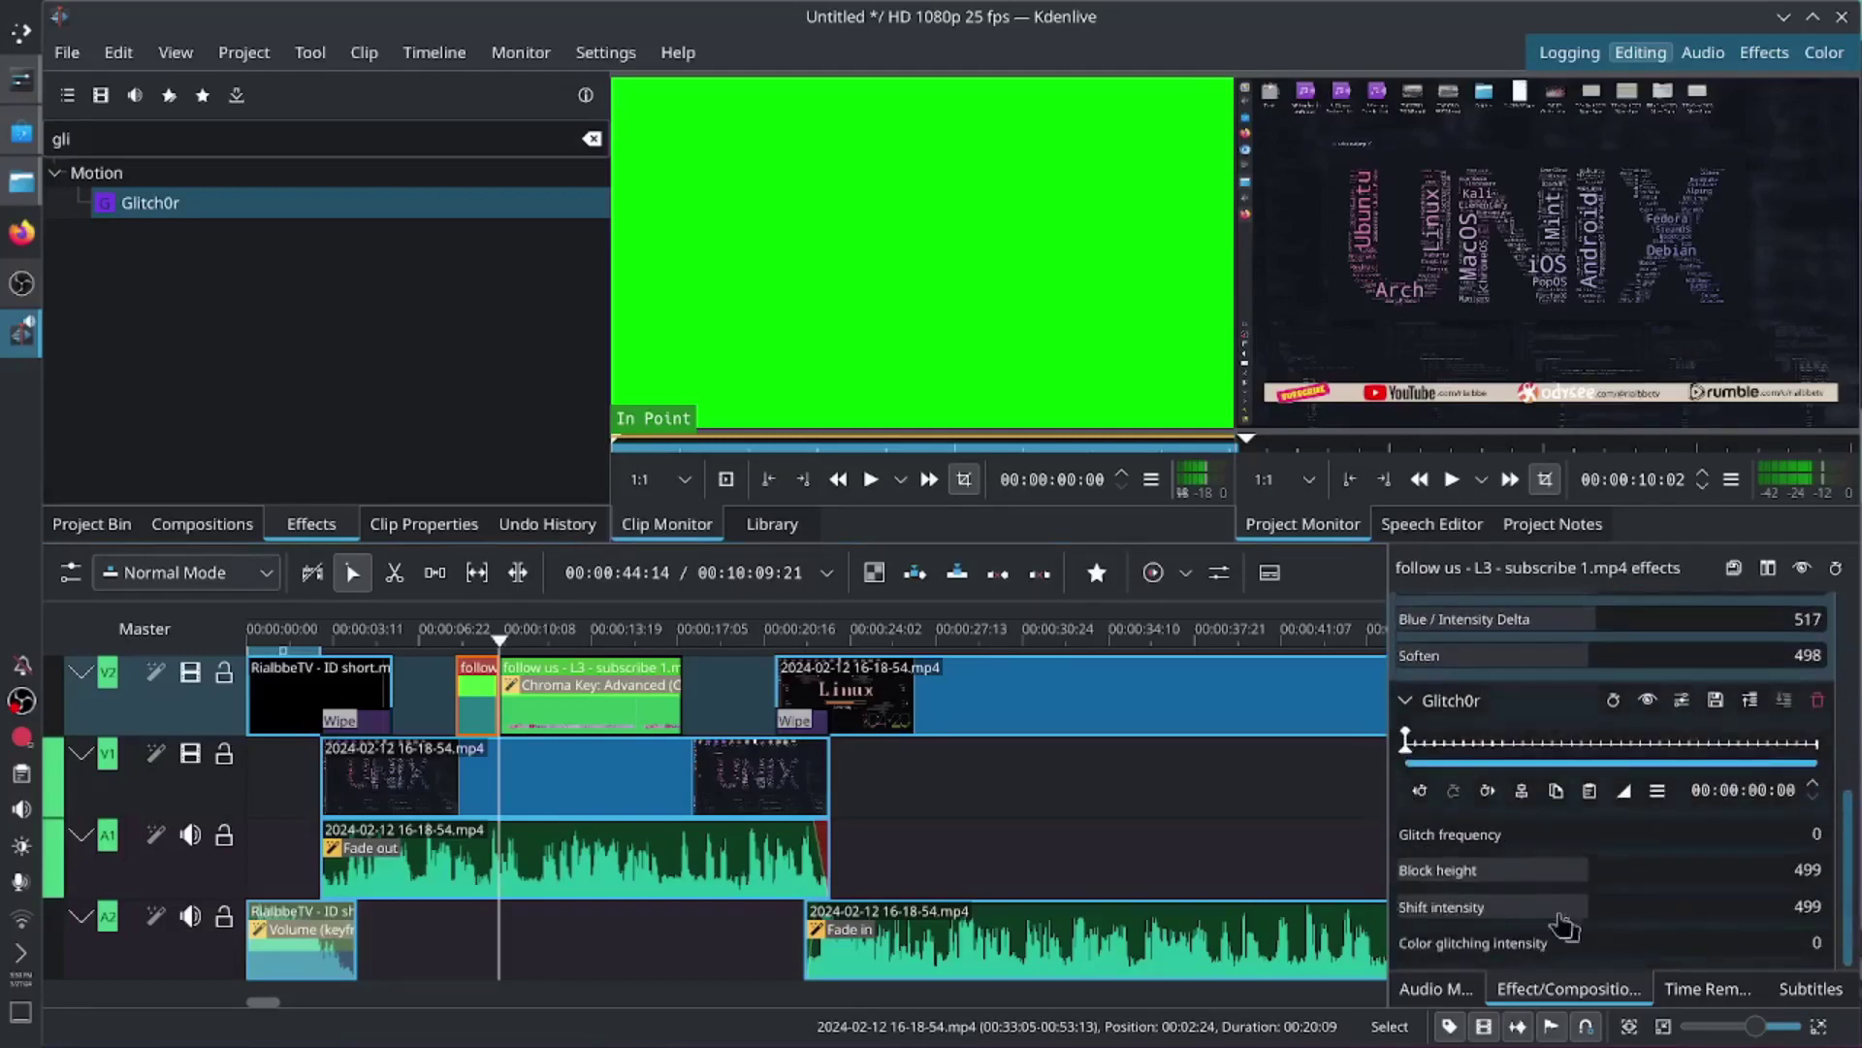
pyautogui.moveTo(1522, 830); pyautogui.dragTo(1536, 864)
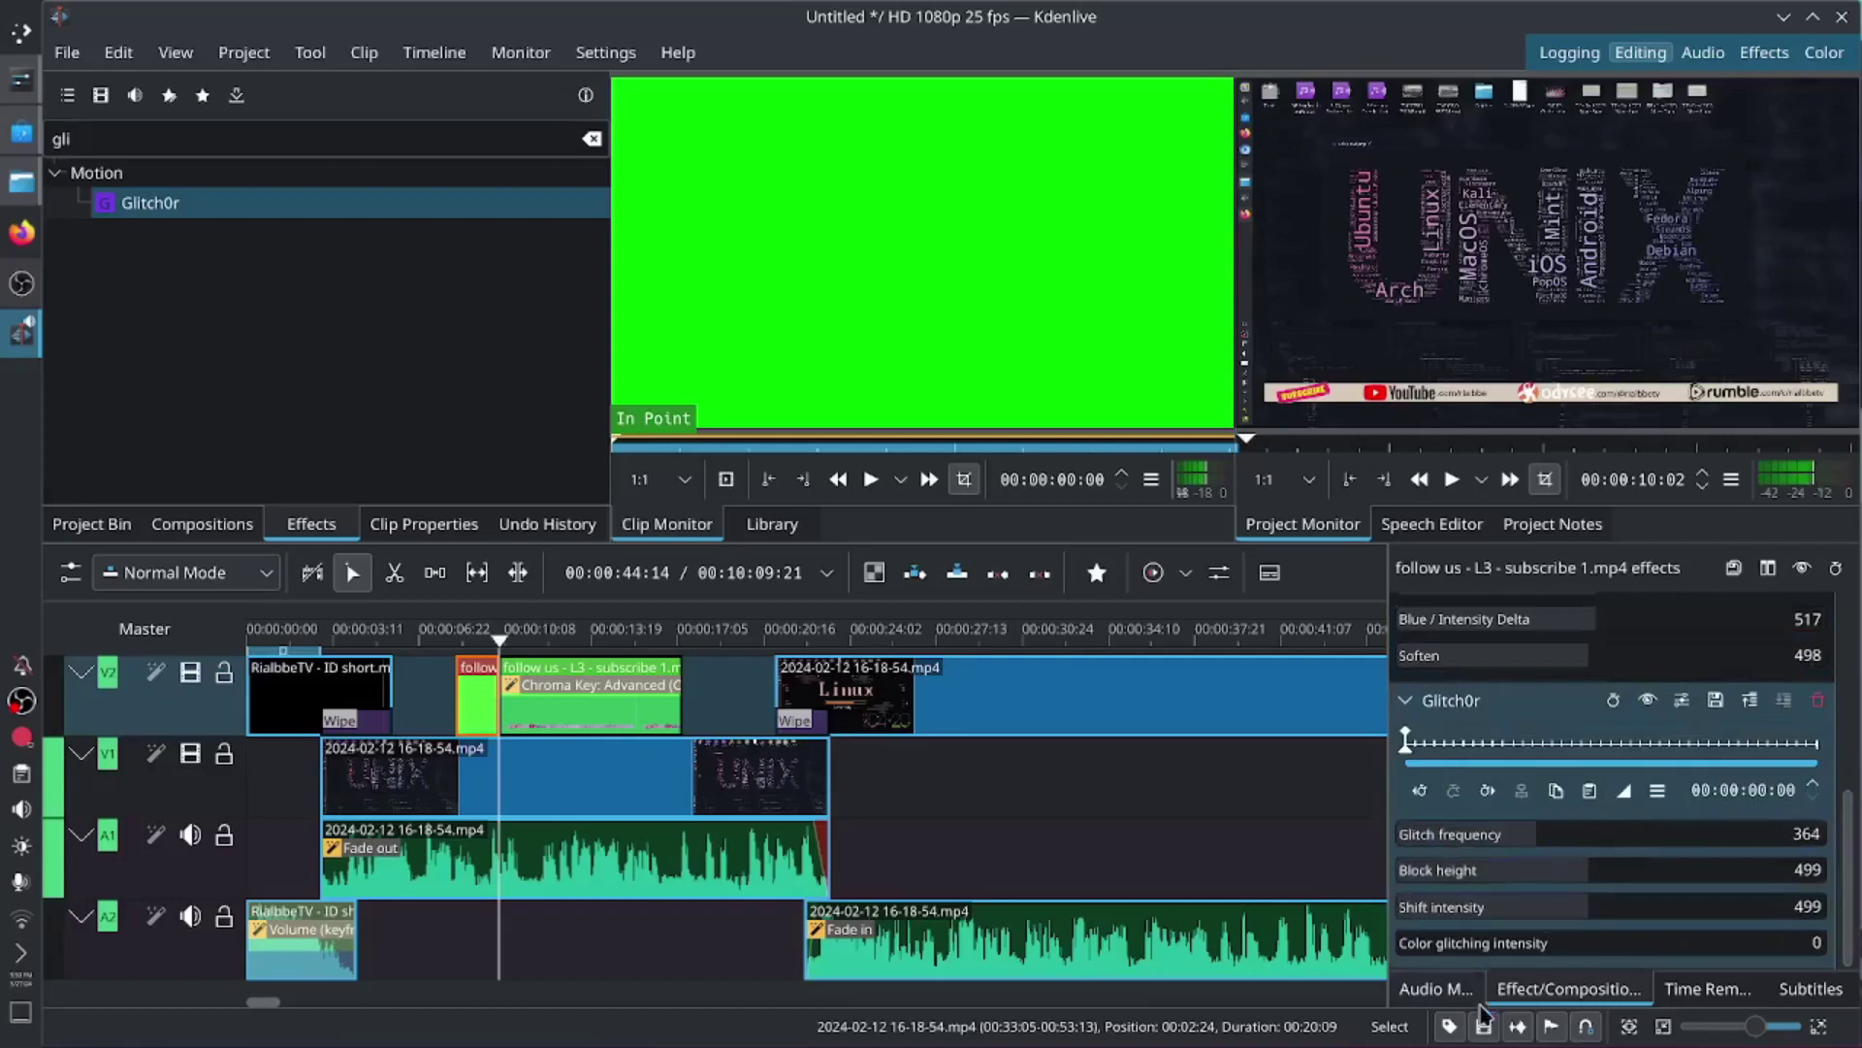
pyautogui.click(1520, 945)
pyautogui.moveTo(476, 640); pyautogui.dragTo(467, 660)
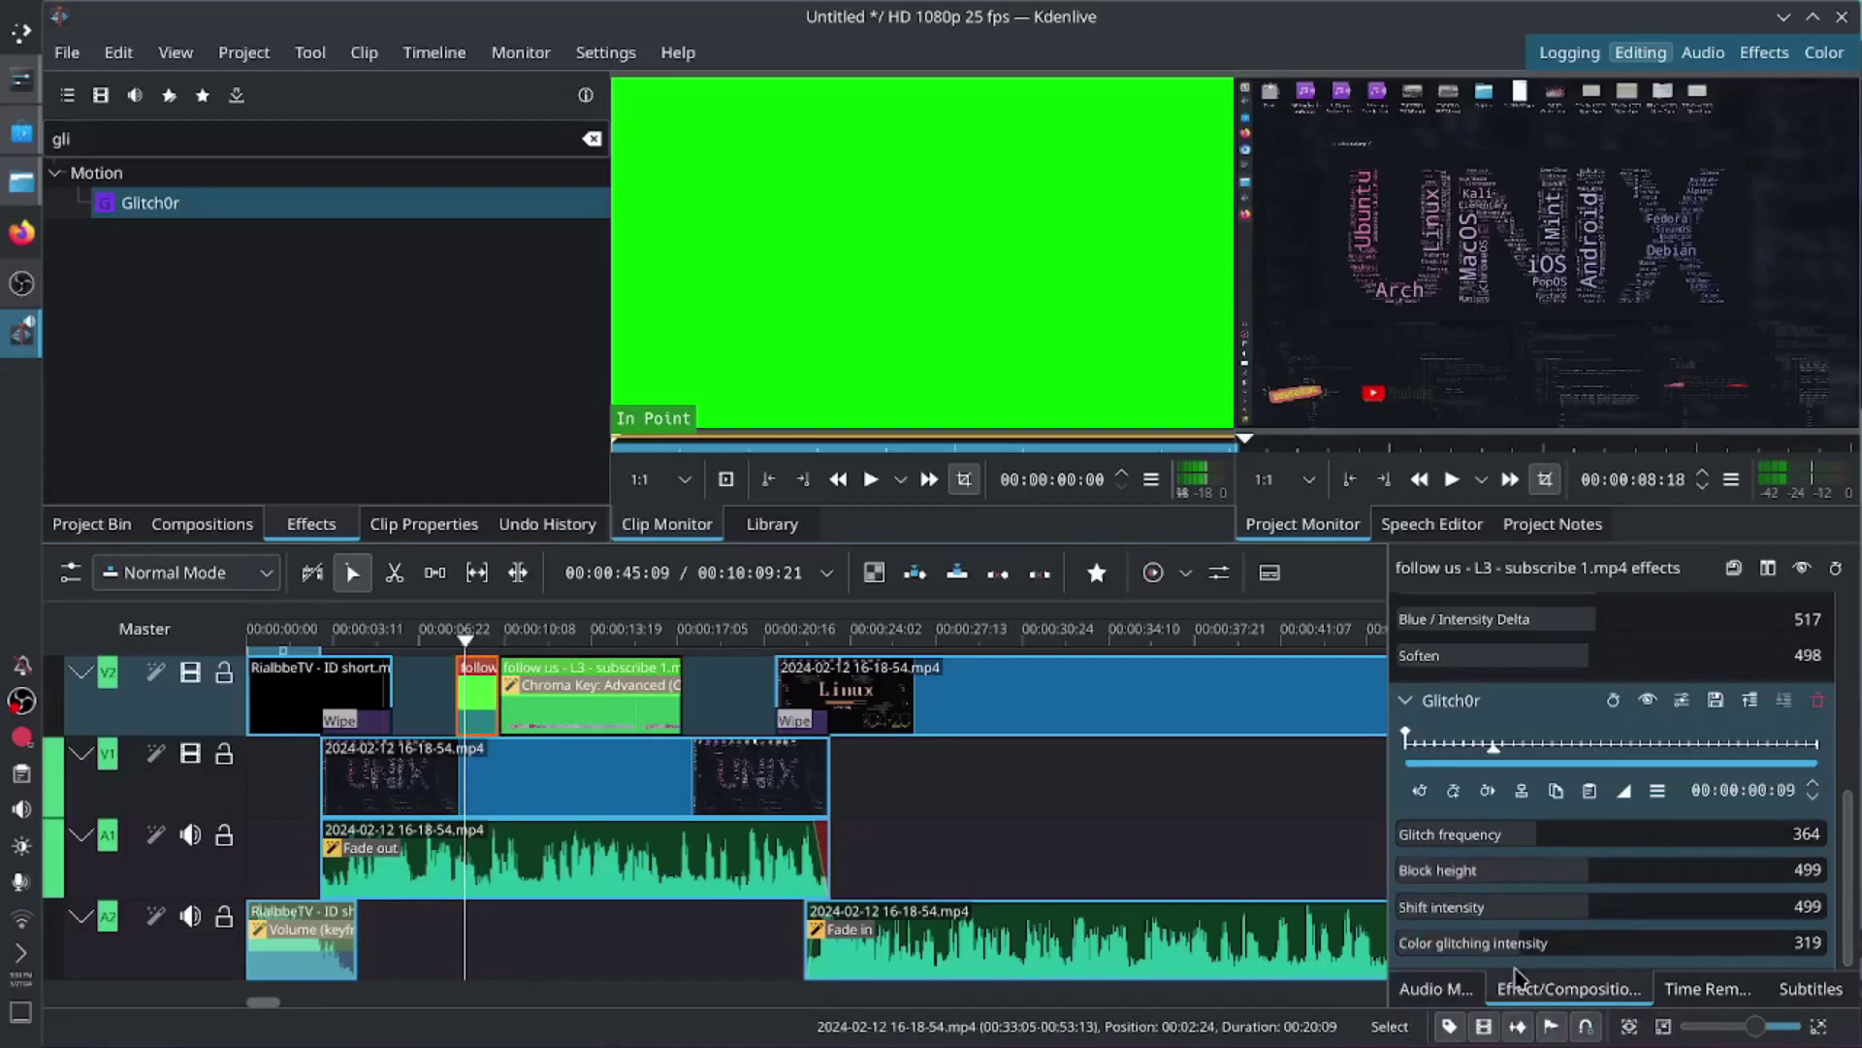
pyautogui.click(1649, 946)
pyautogui.moveTo(1659, 959); pyautogui.dragTo(1693, 958)
pyautogui.moveTo(1537, 836); pyautogui.dragTo(1654, 847)
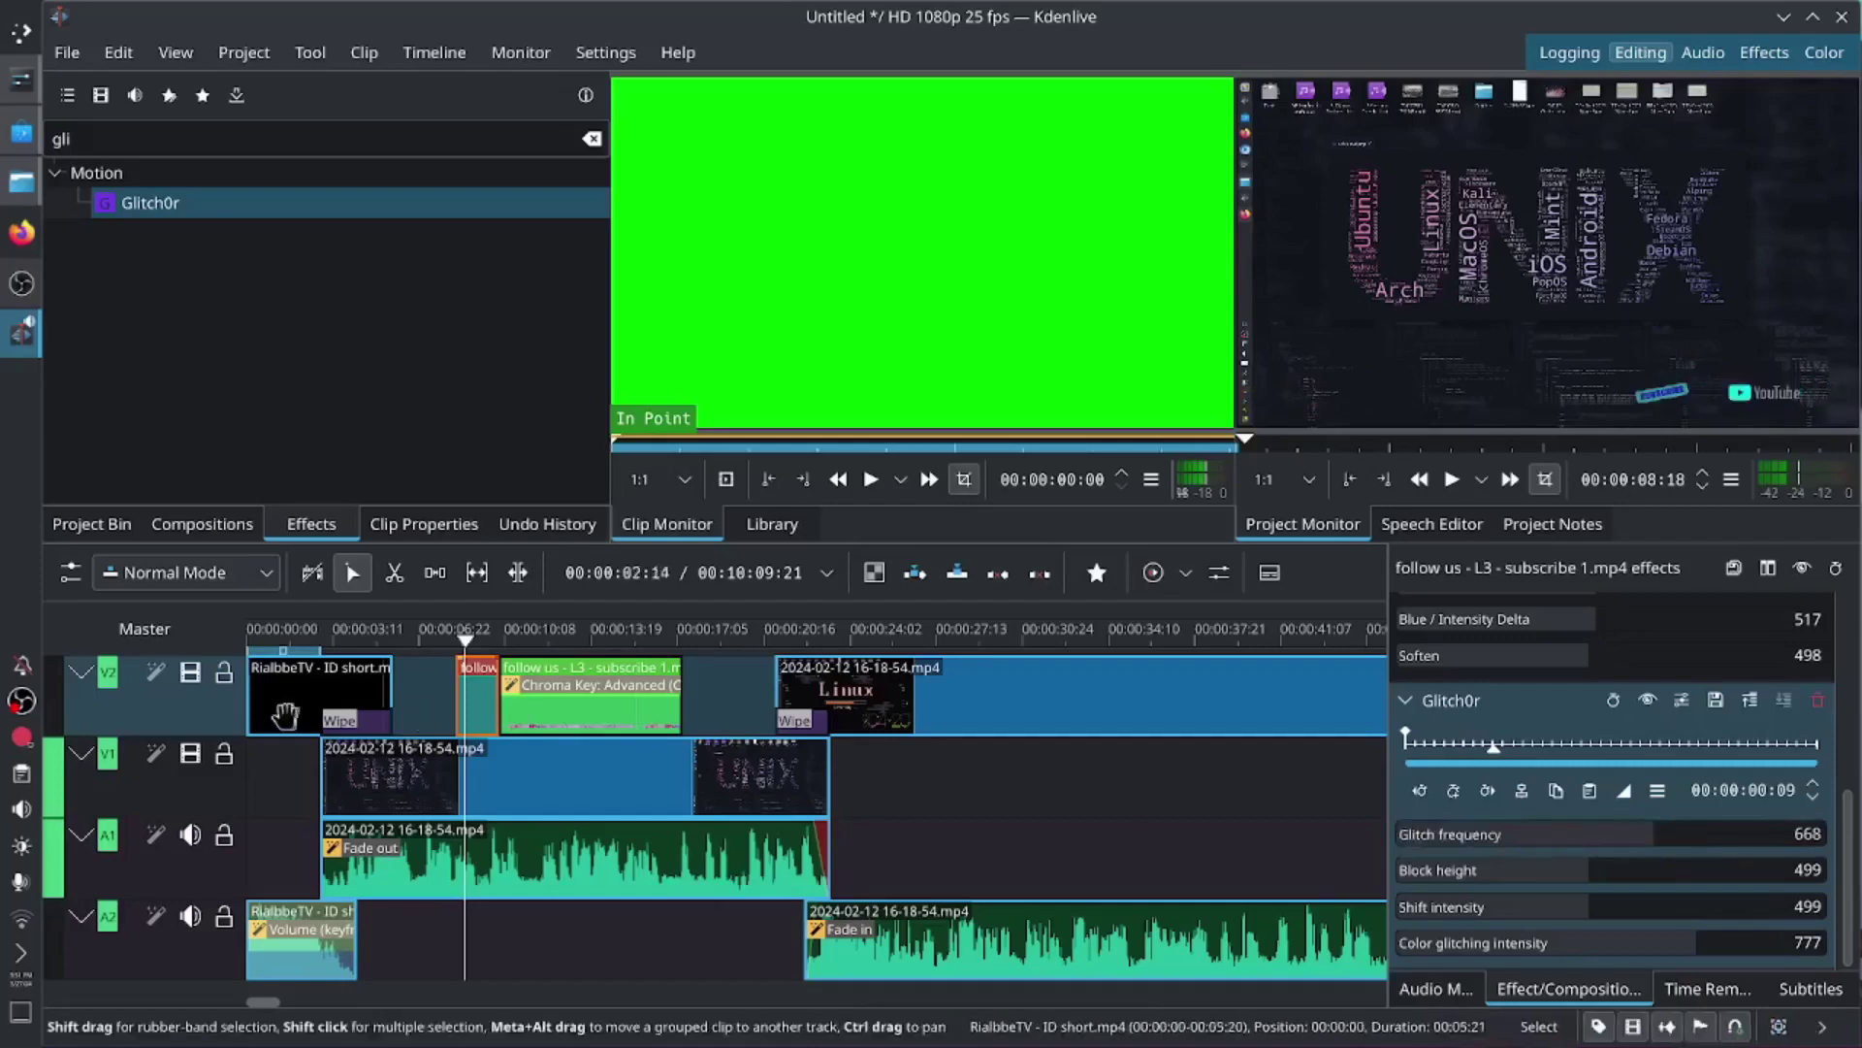
pyautogui.click(434, 709)
pyautogui.press('space')
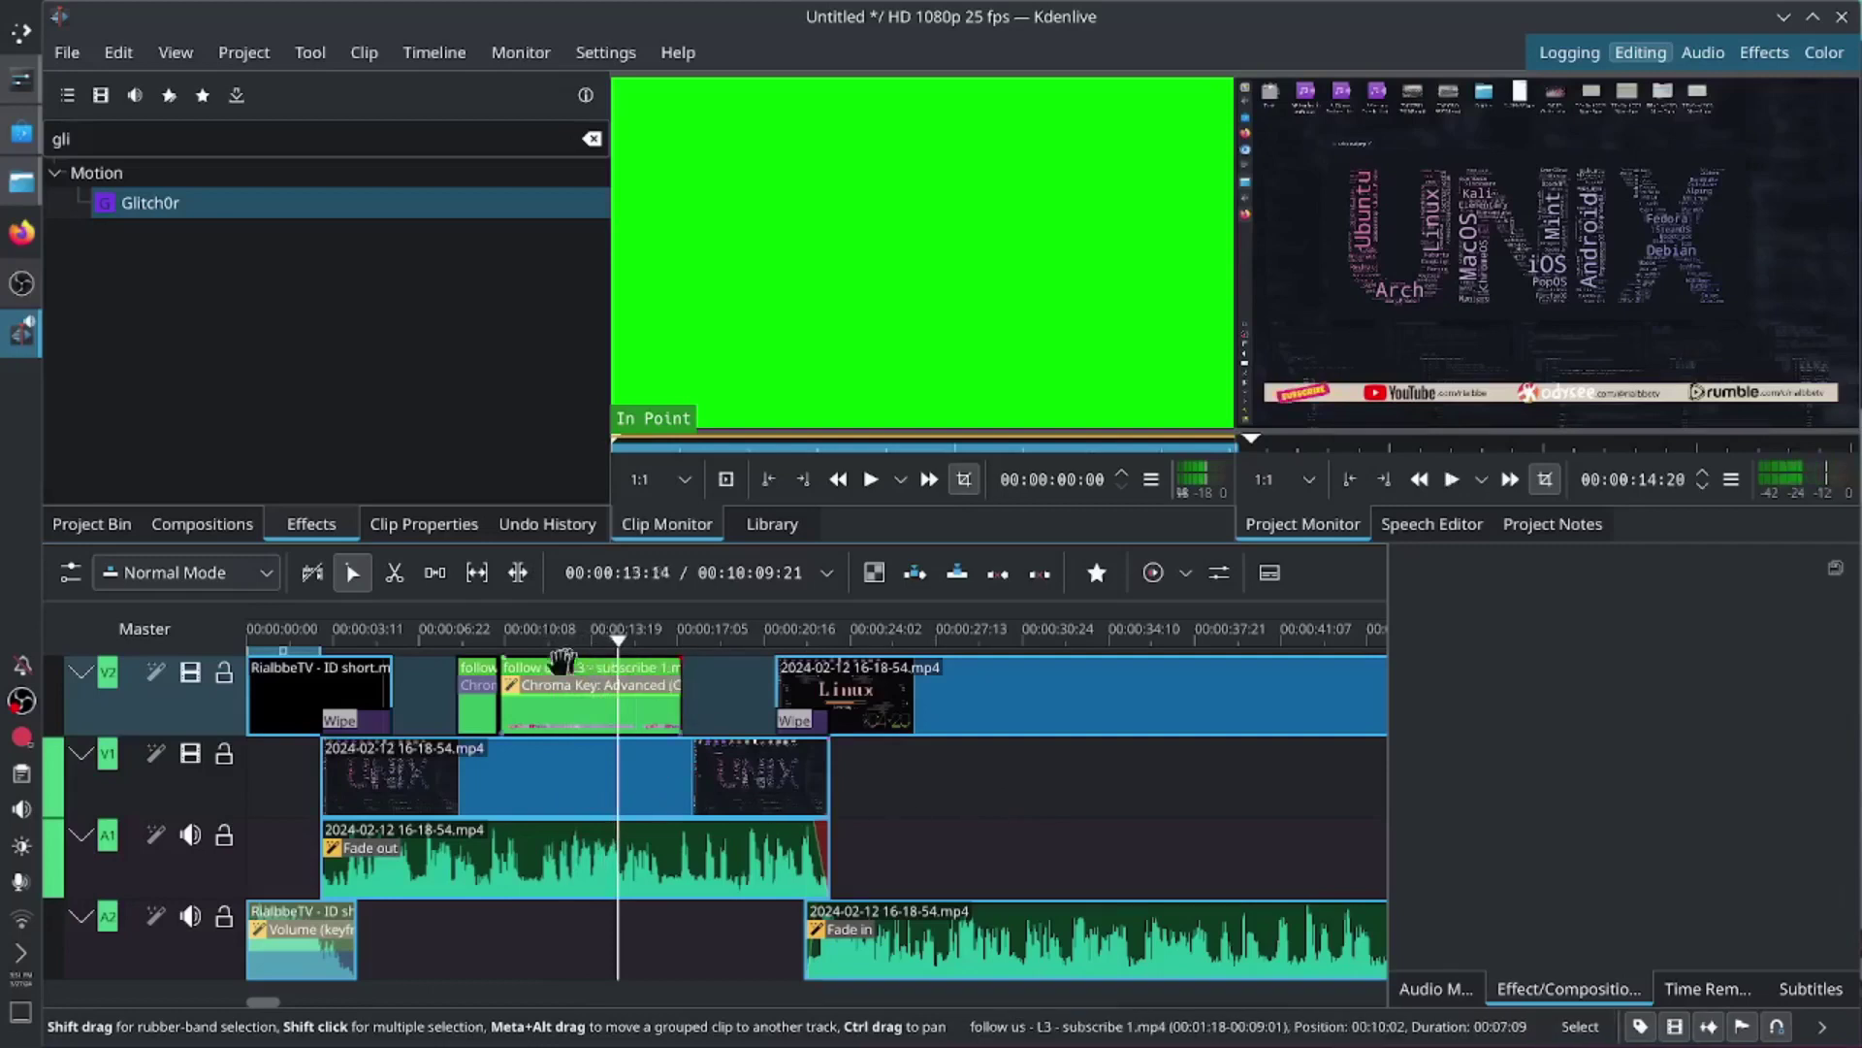
# Step: Add a fade-out to the end of the second part of the subscribe clip on V2 and preview it
pyautogui.moveTo(664, 661); pyautogui.dragTo(600, 673)
pyautogui.press('space')
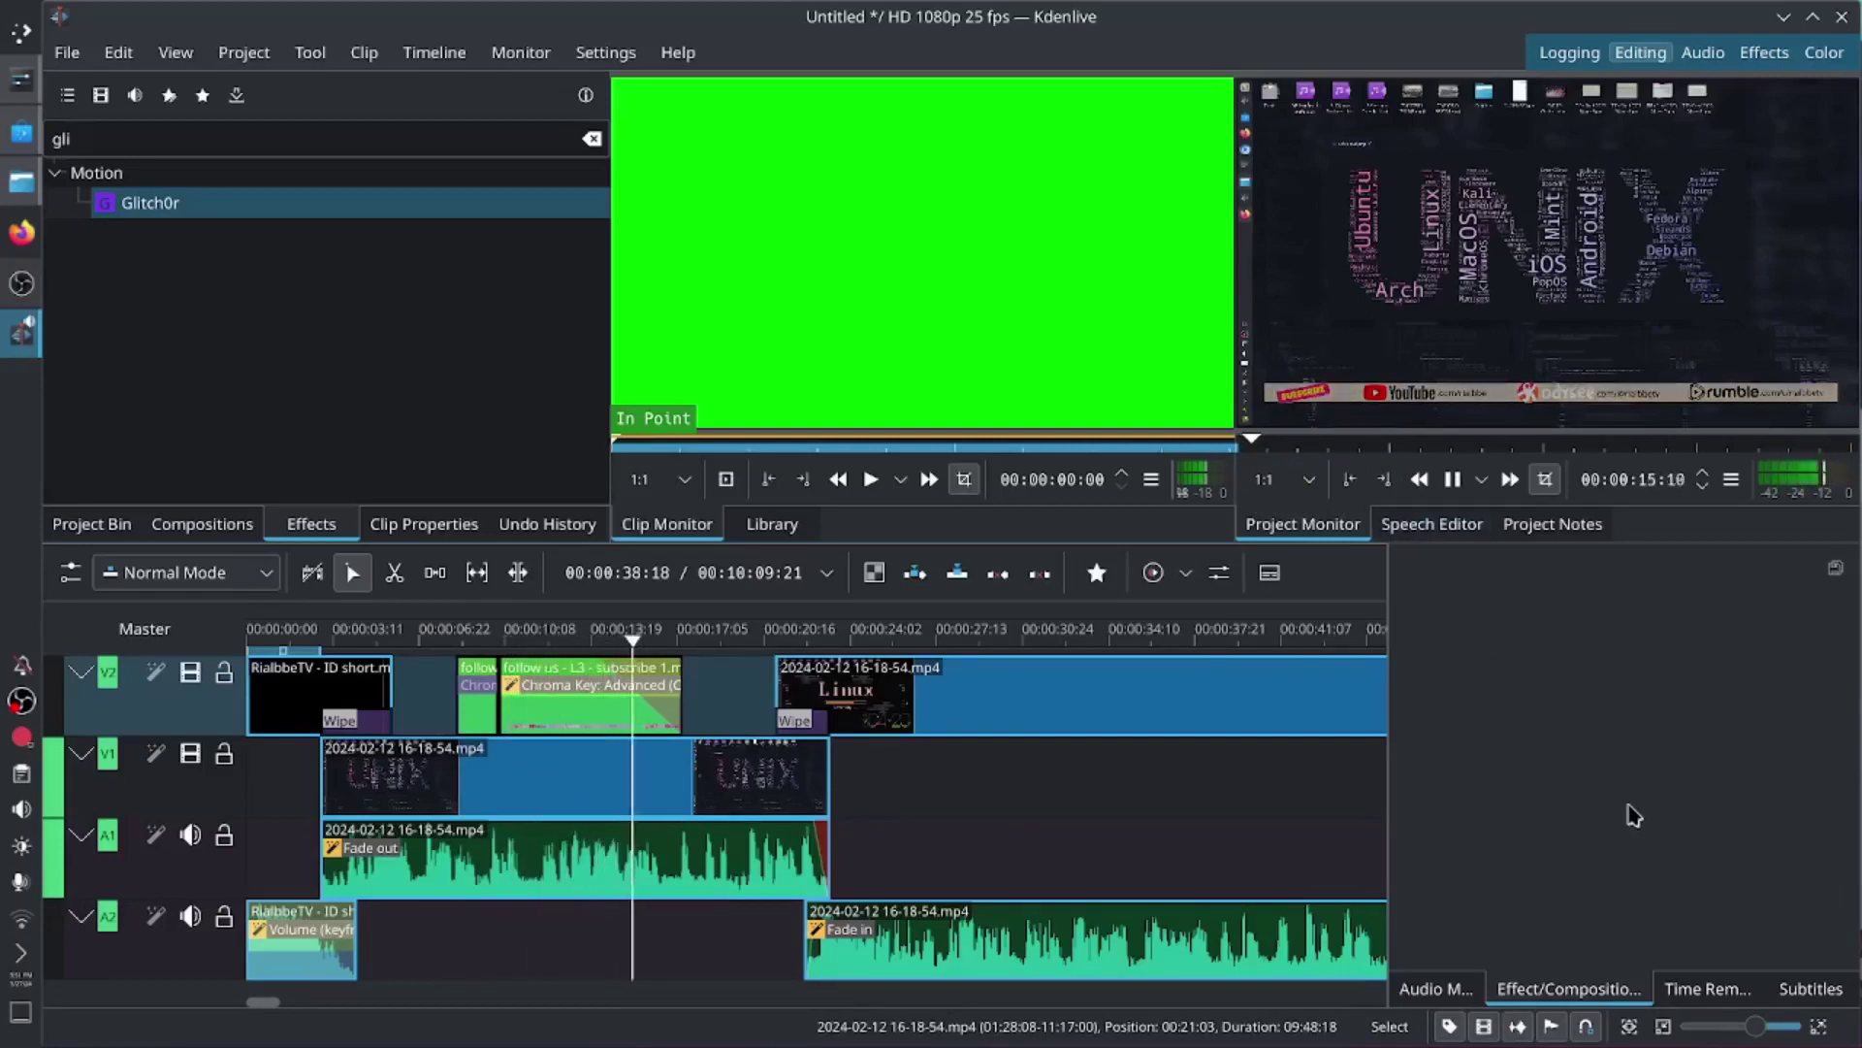
pyautogui.press('space')
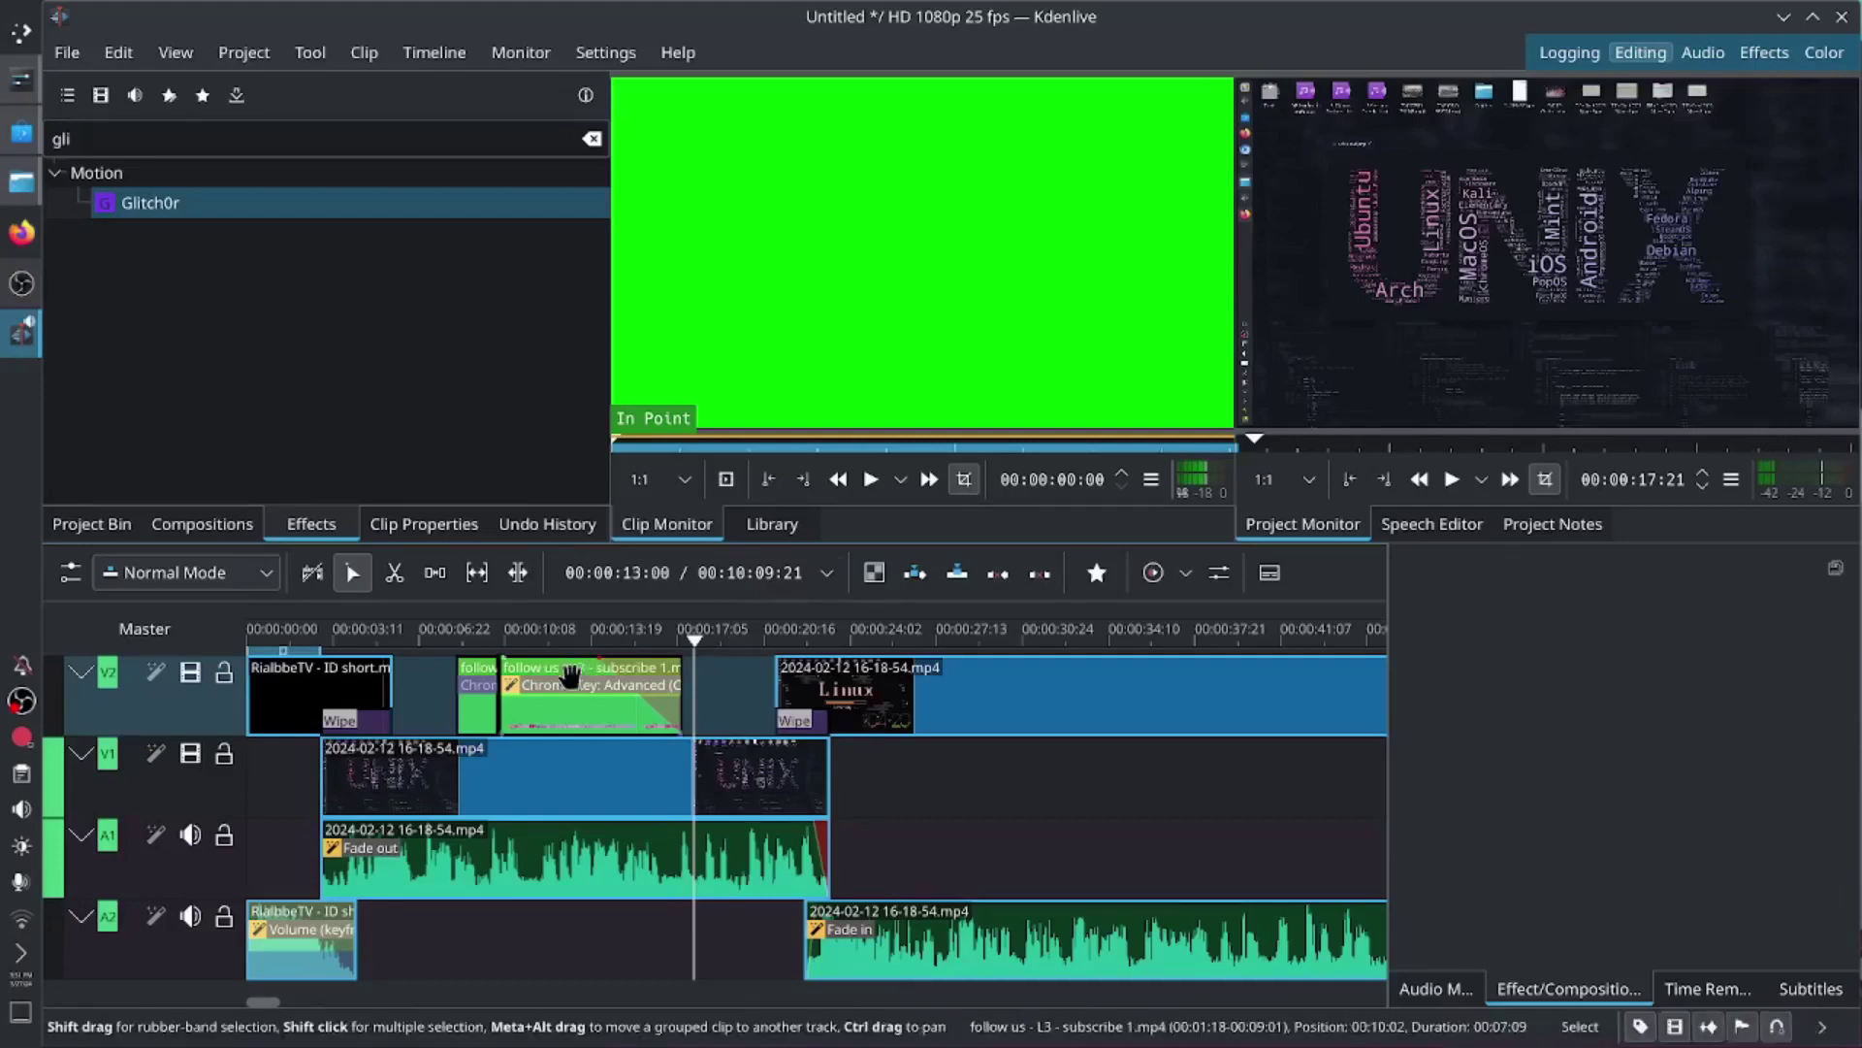
pyautogui.moveTo(601, 667)
pyautogui.mouseDown()
pyautogui.moveTo(619, 670)
pyautogui.moveTo(594, 678)
pyautogui.mouseUp()
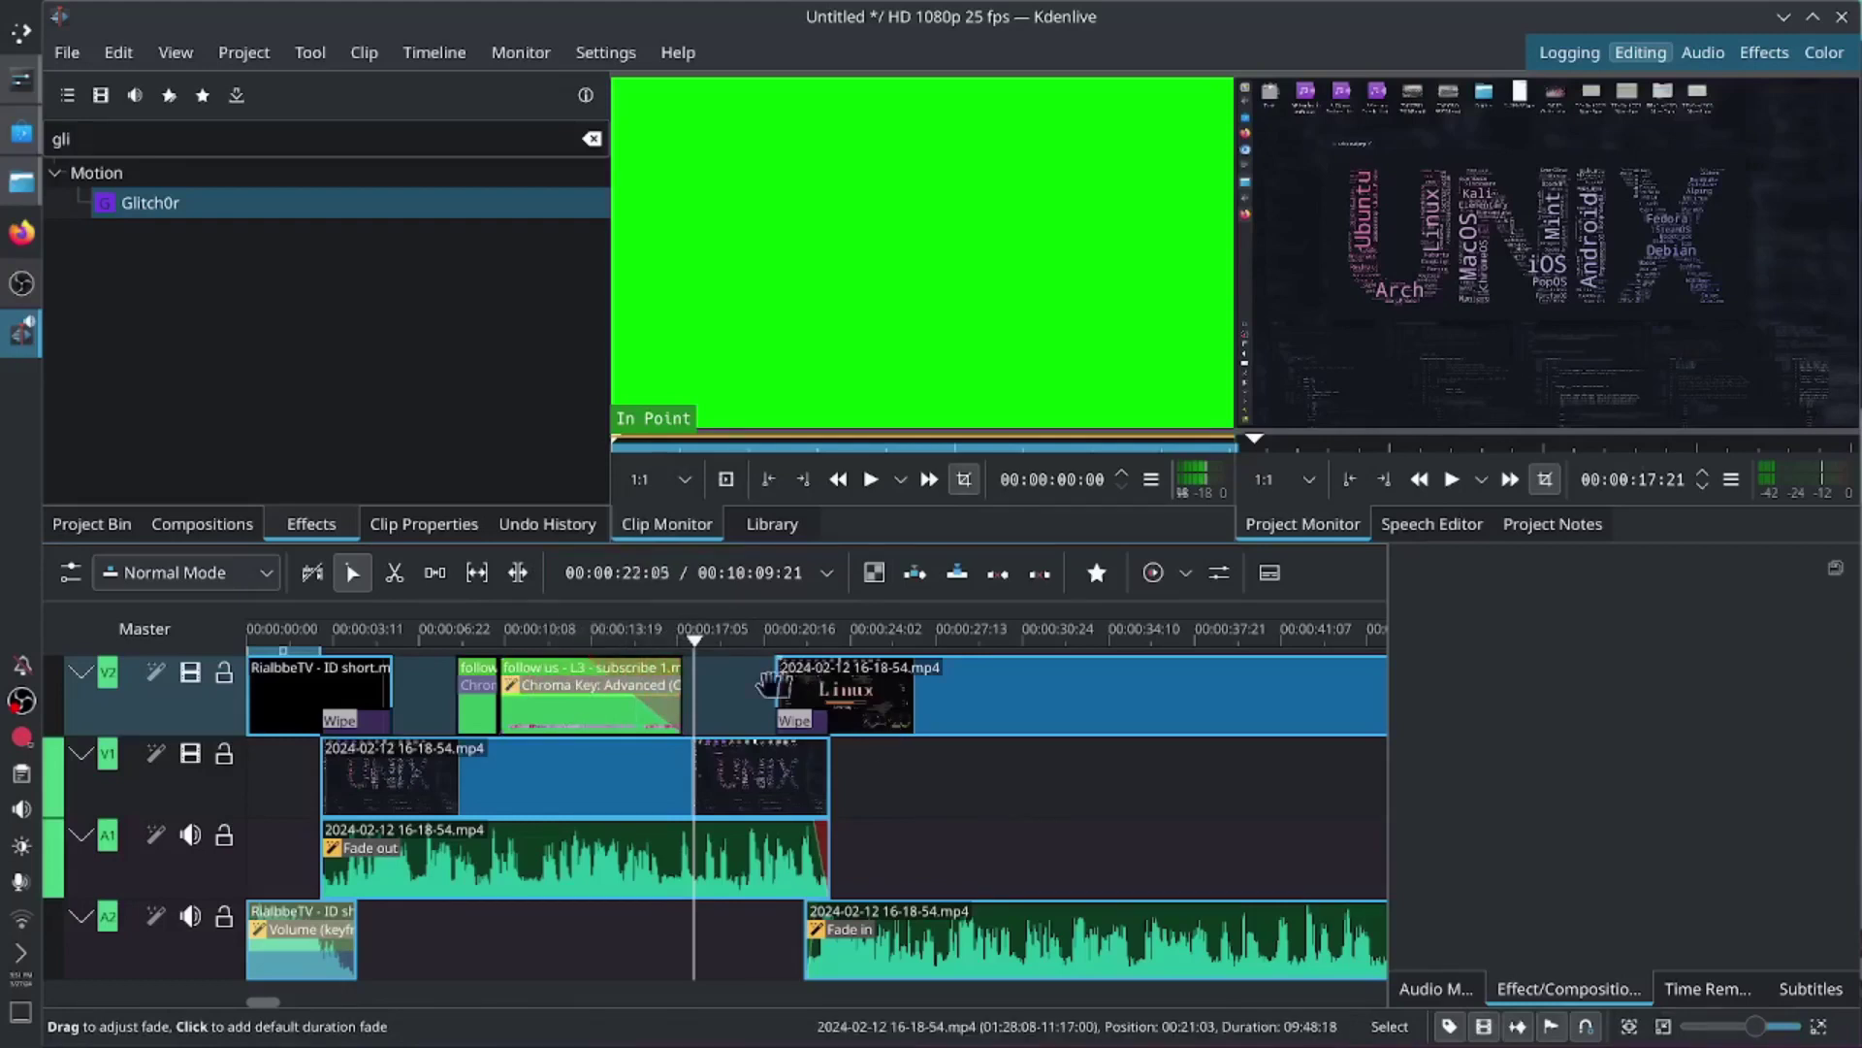
pyautogui.moveTo(787, 677); pyautogui.dragTo(721, 681)
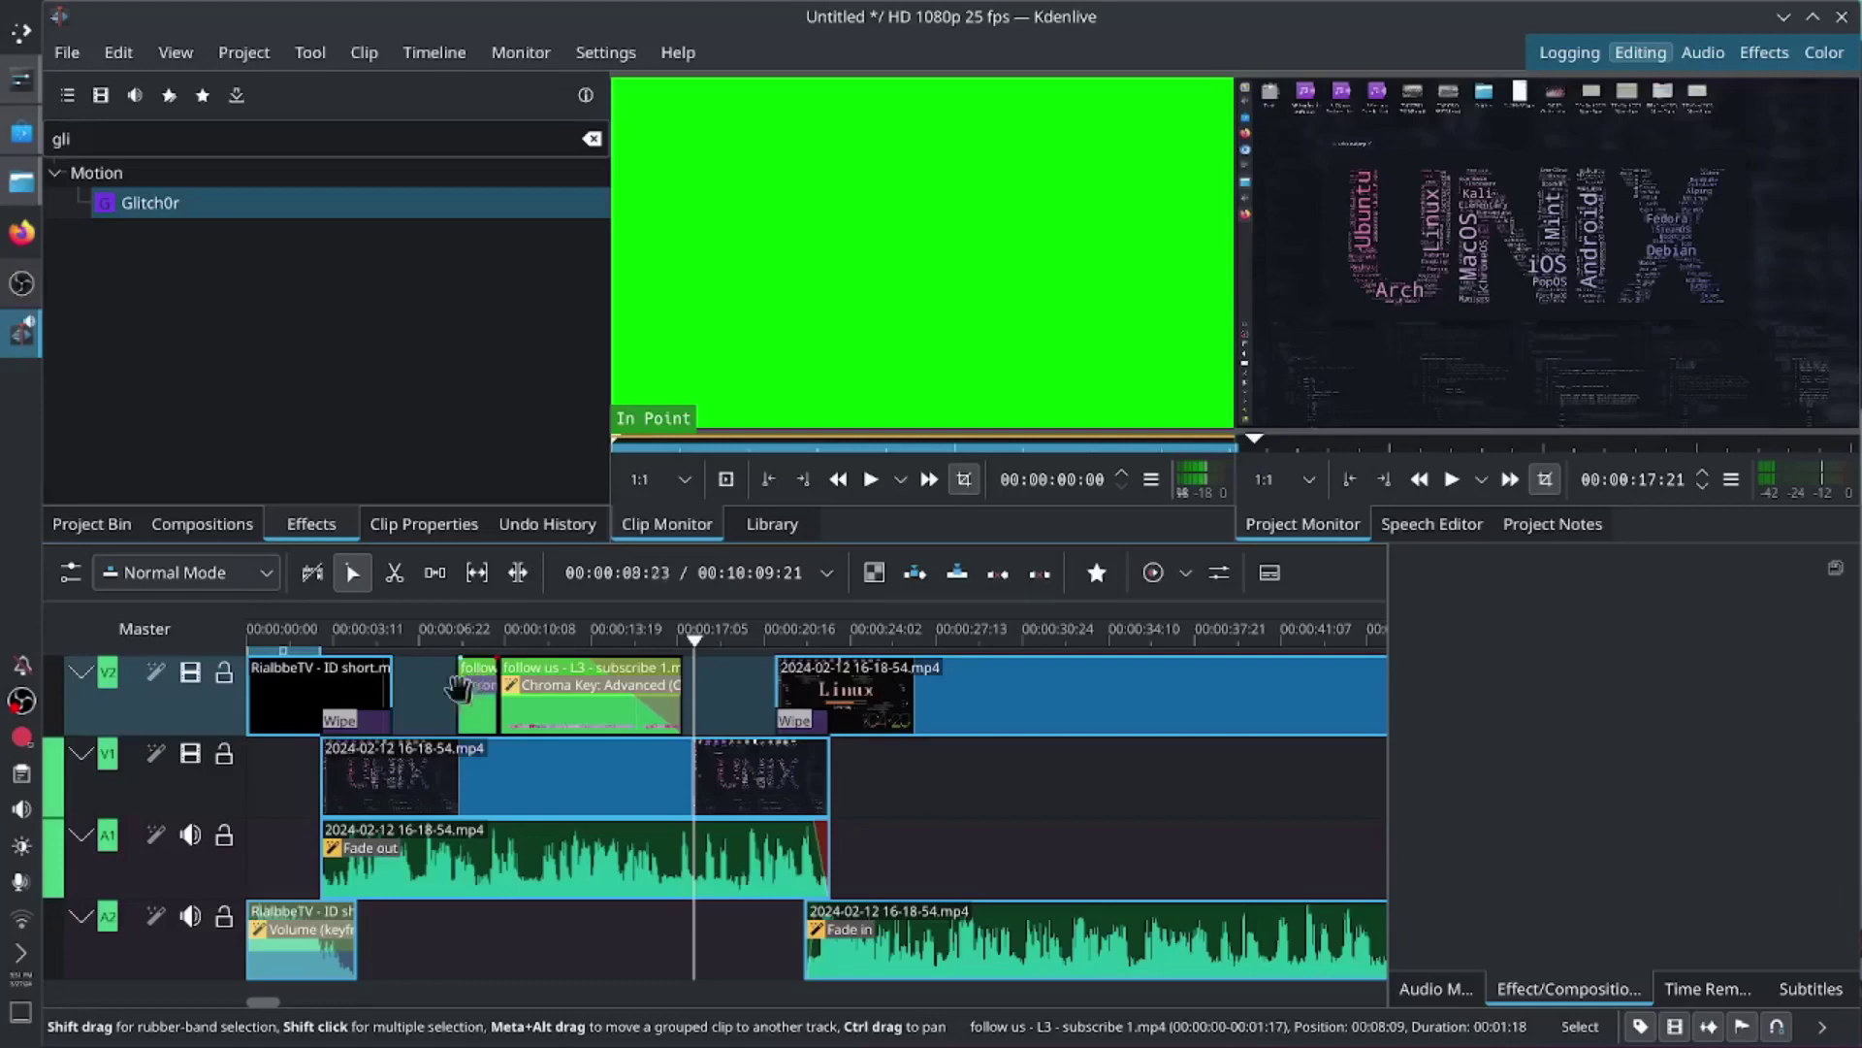
# Step: Preview the timeline from 00:00:07:10, just before the subscribe clip, and play the project from its beginning
pyautogui.click(433, 685)
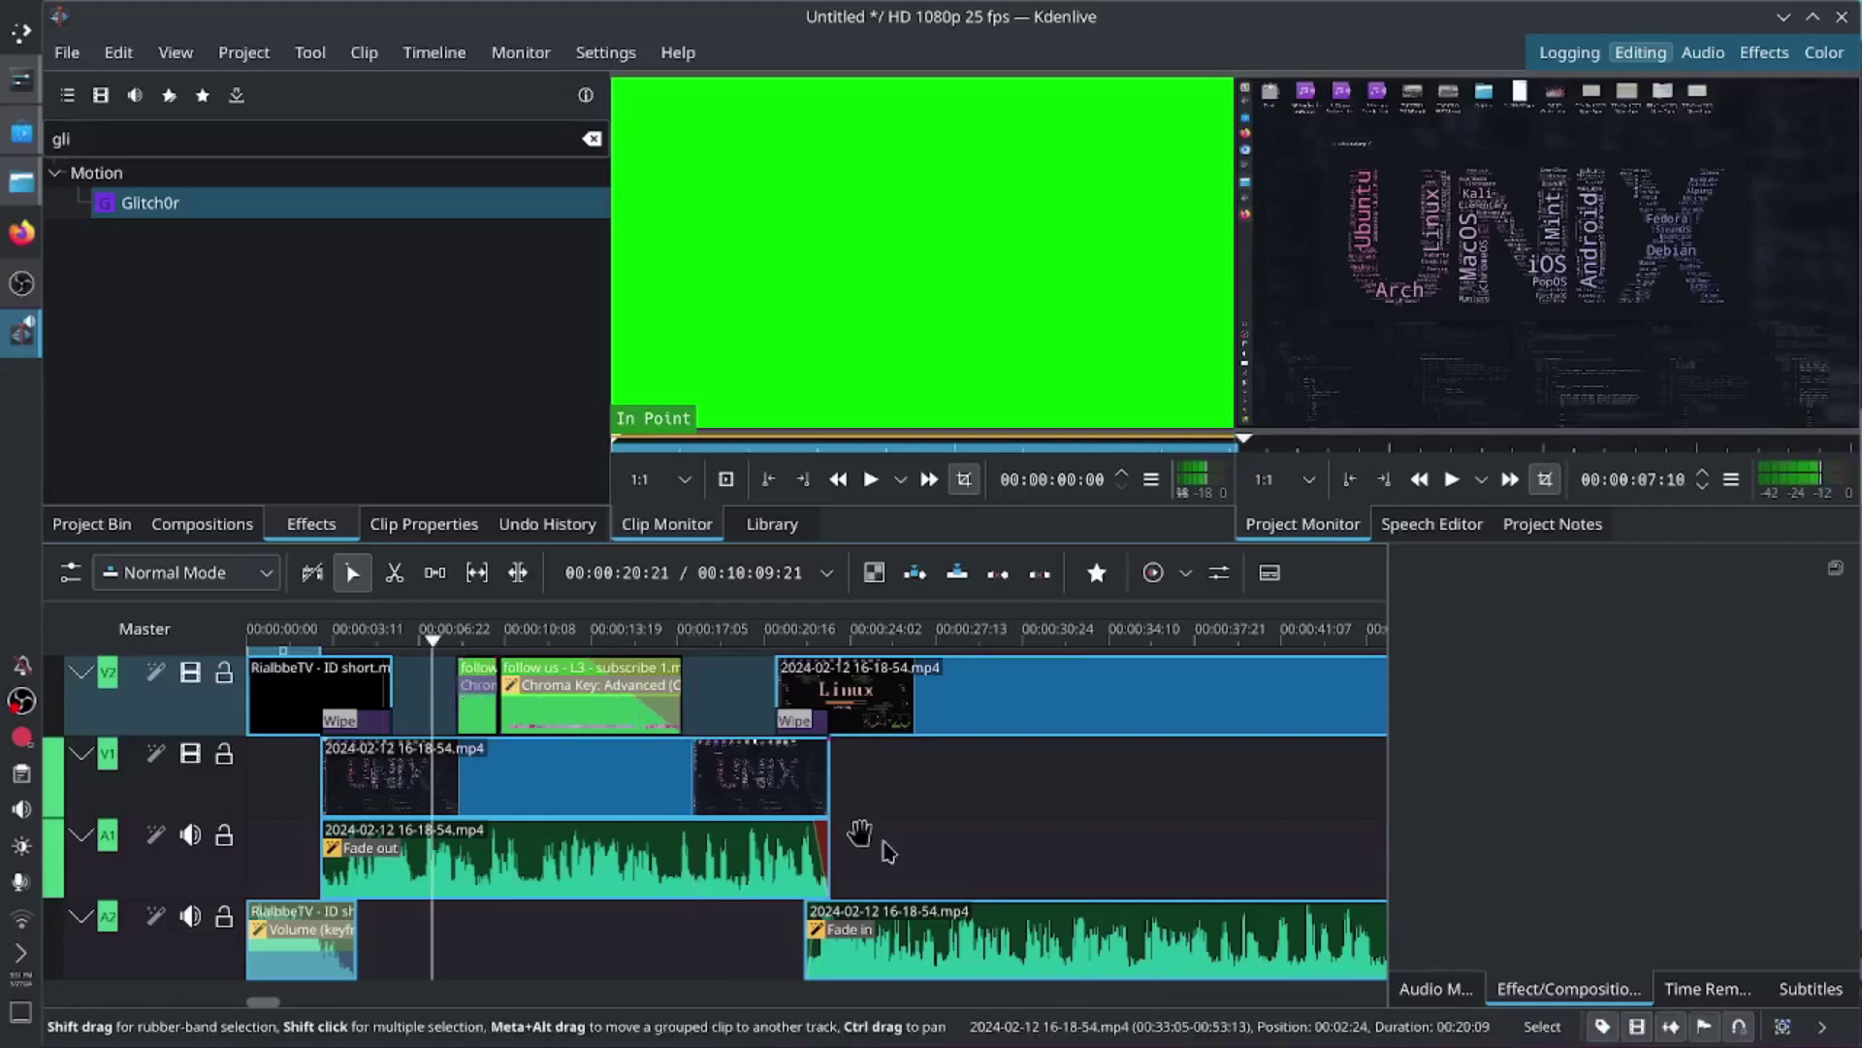
pyautogui.press('space')
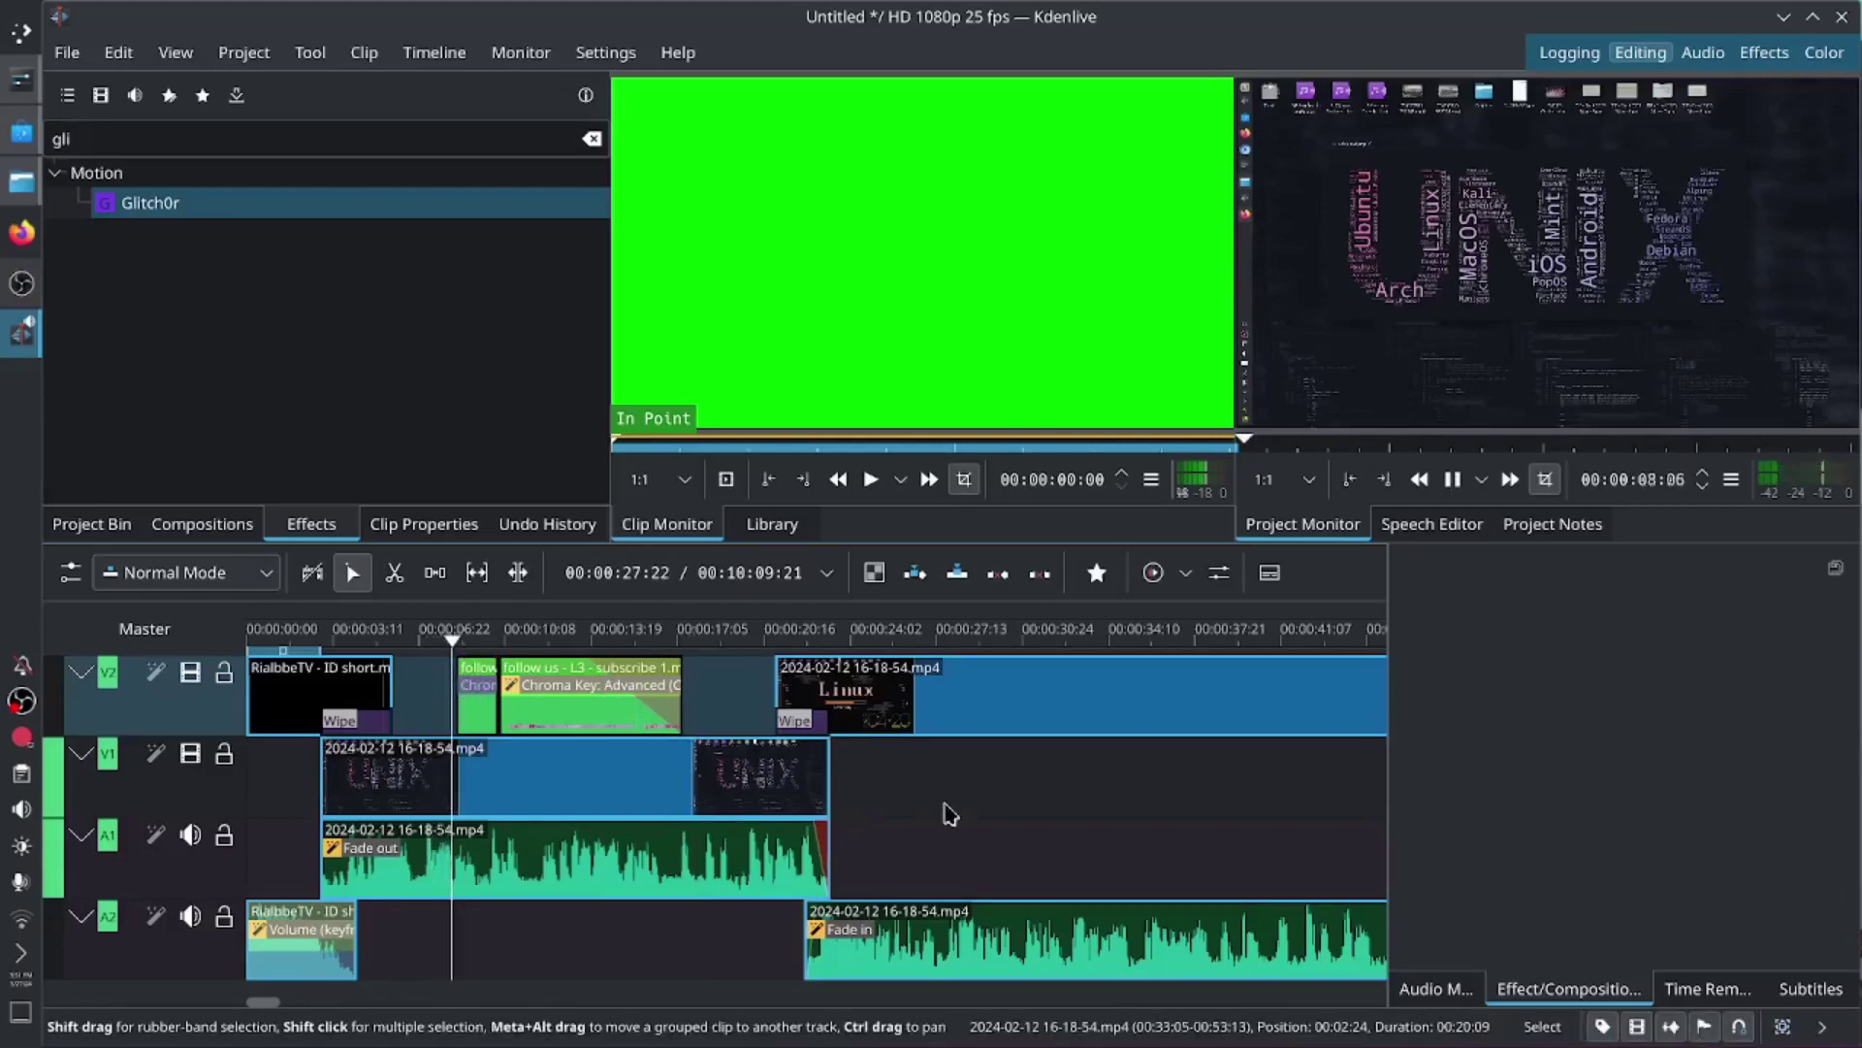
pyautogui.press('space')
pyautogui.press('Home')
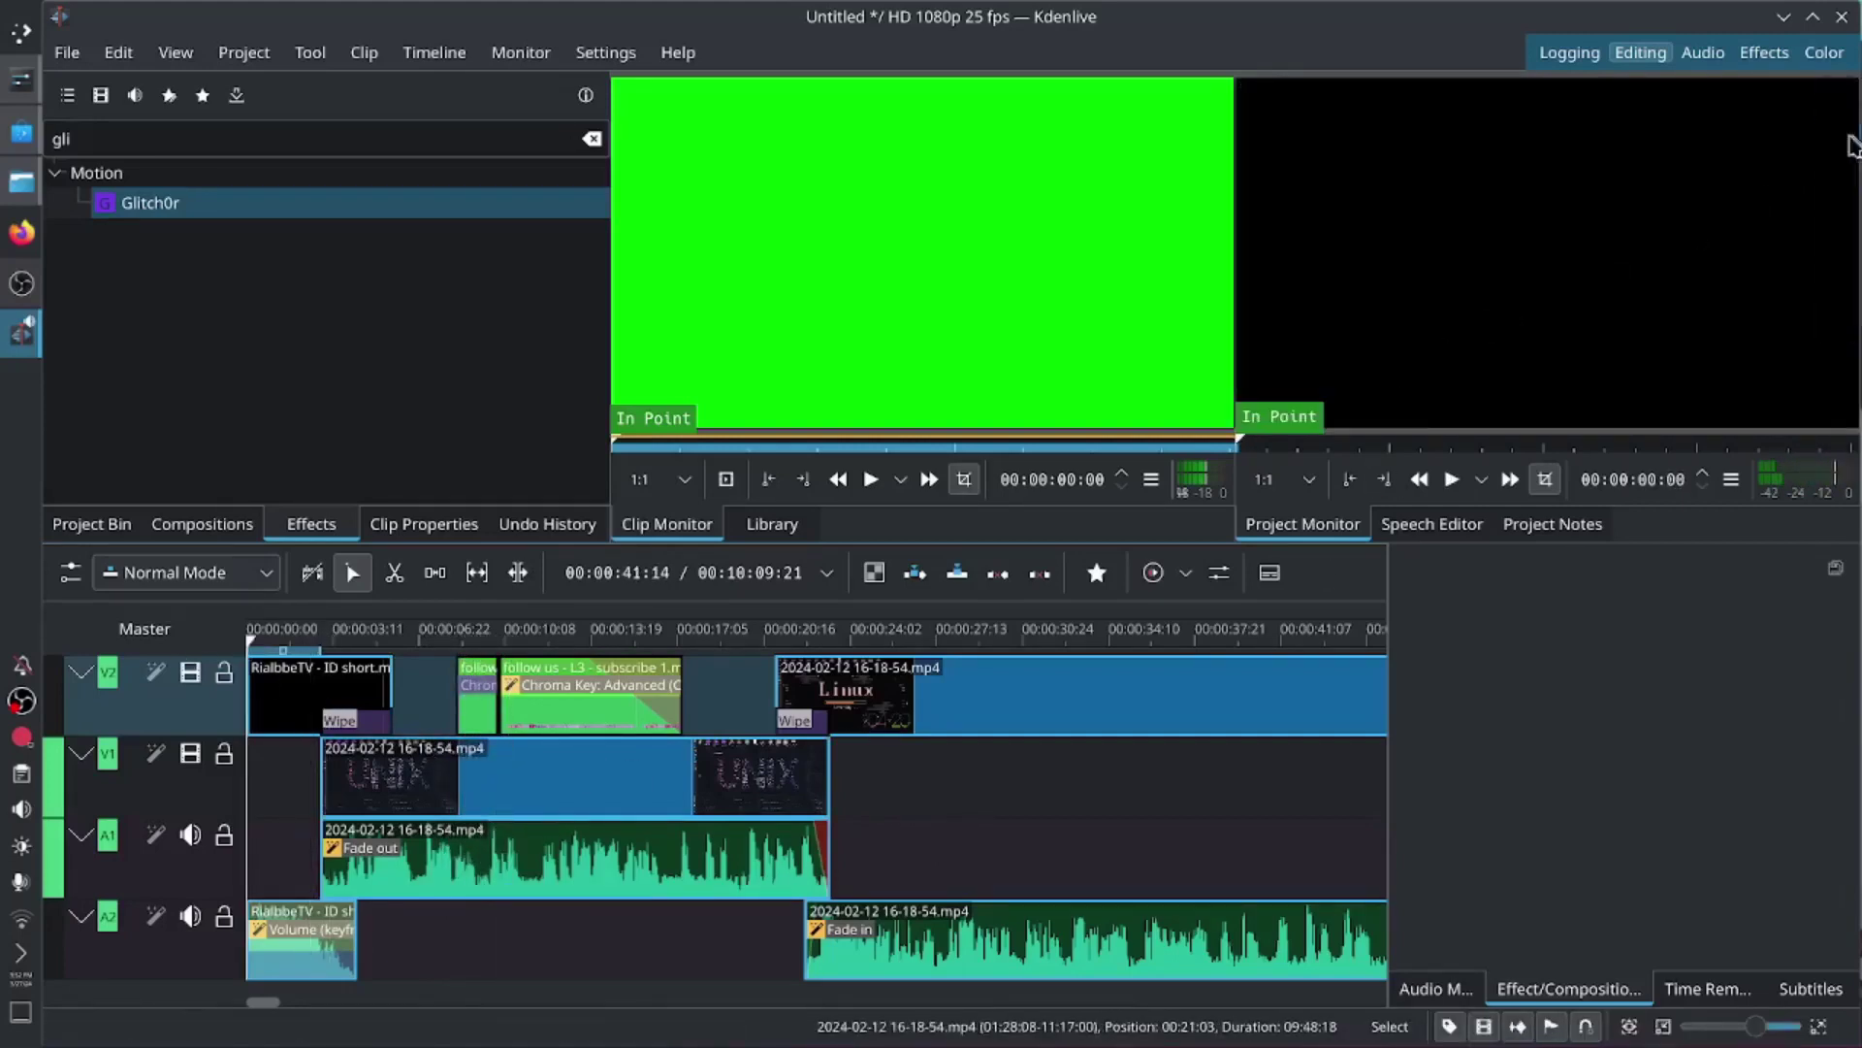
pyautogui.click(1837, 96)
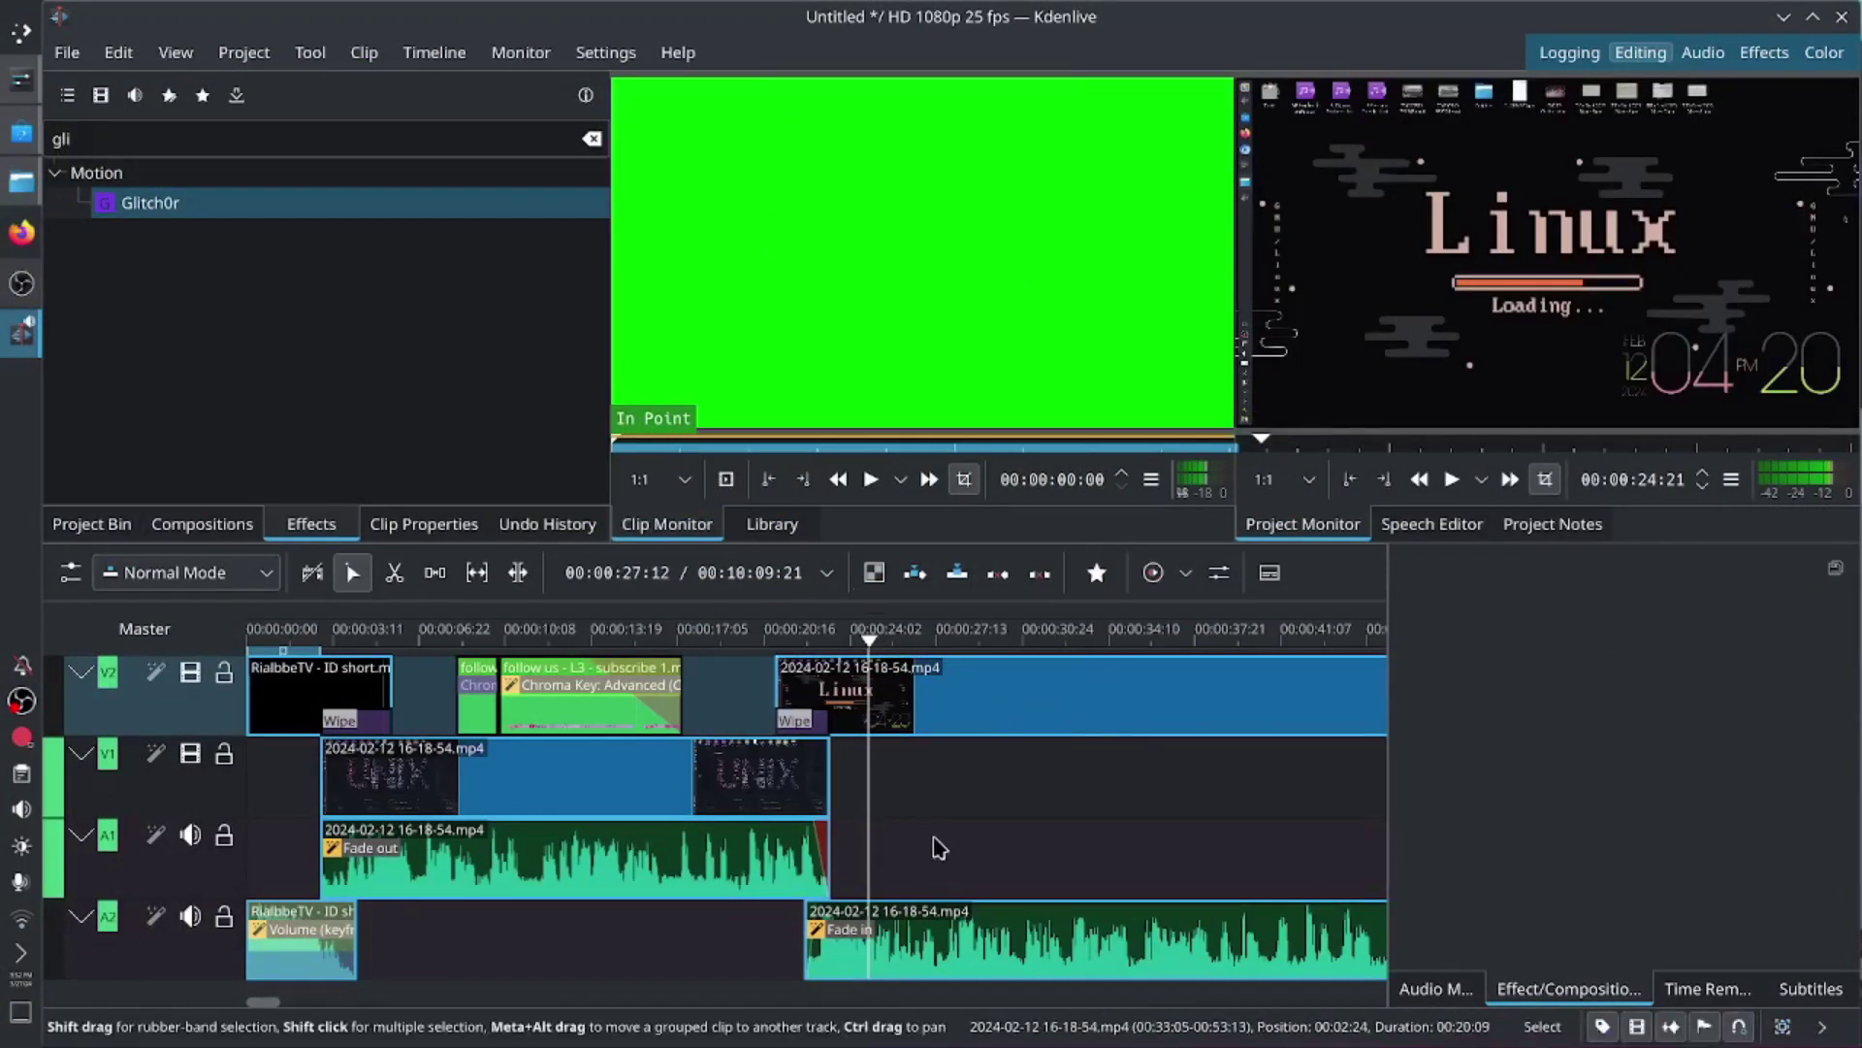
# Step: Examine the wipe method settings of the two Wipe compositions between V2 and V1
pyautogui.click(339, 723)
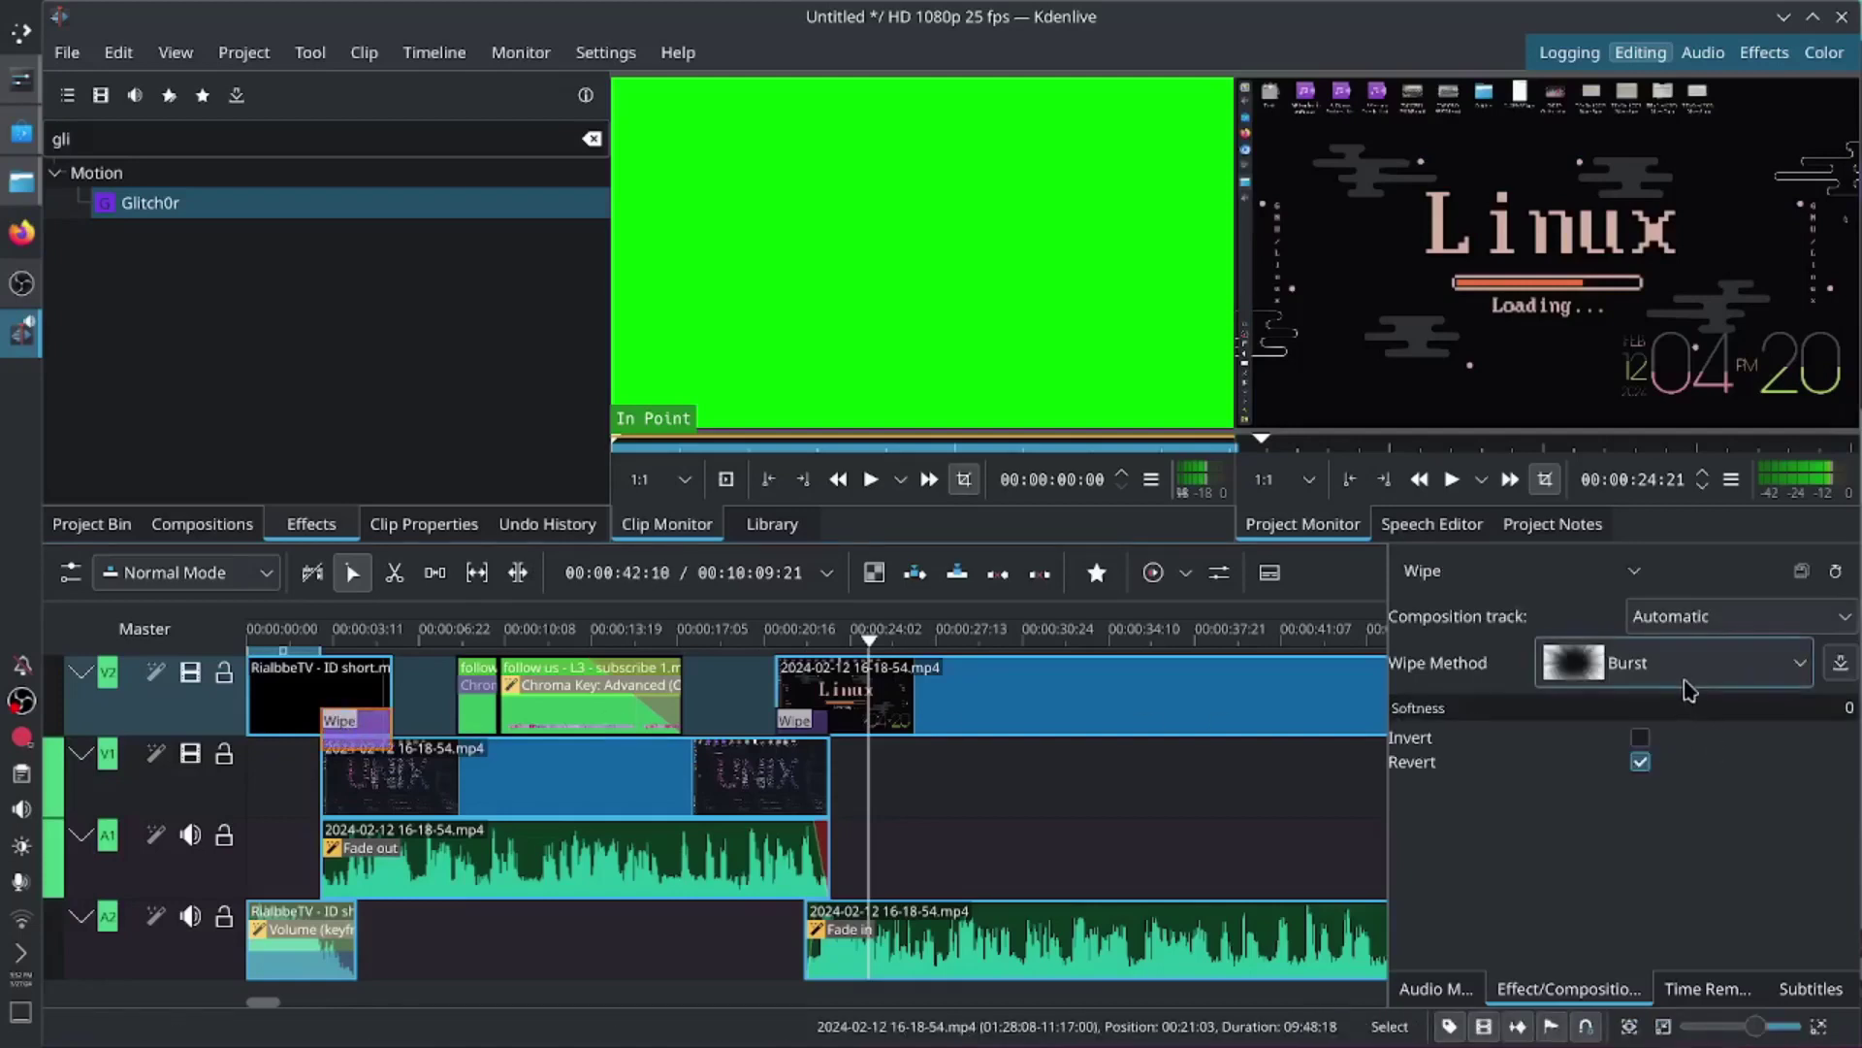
pyautogui.click(1735, 676)
pyautogui.click(1540, 575)
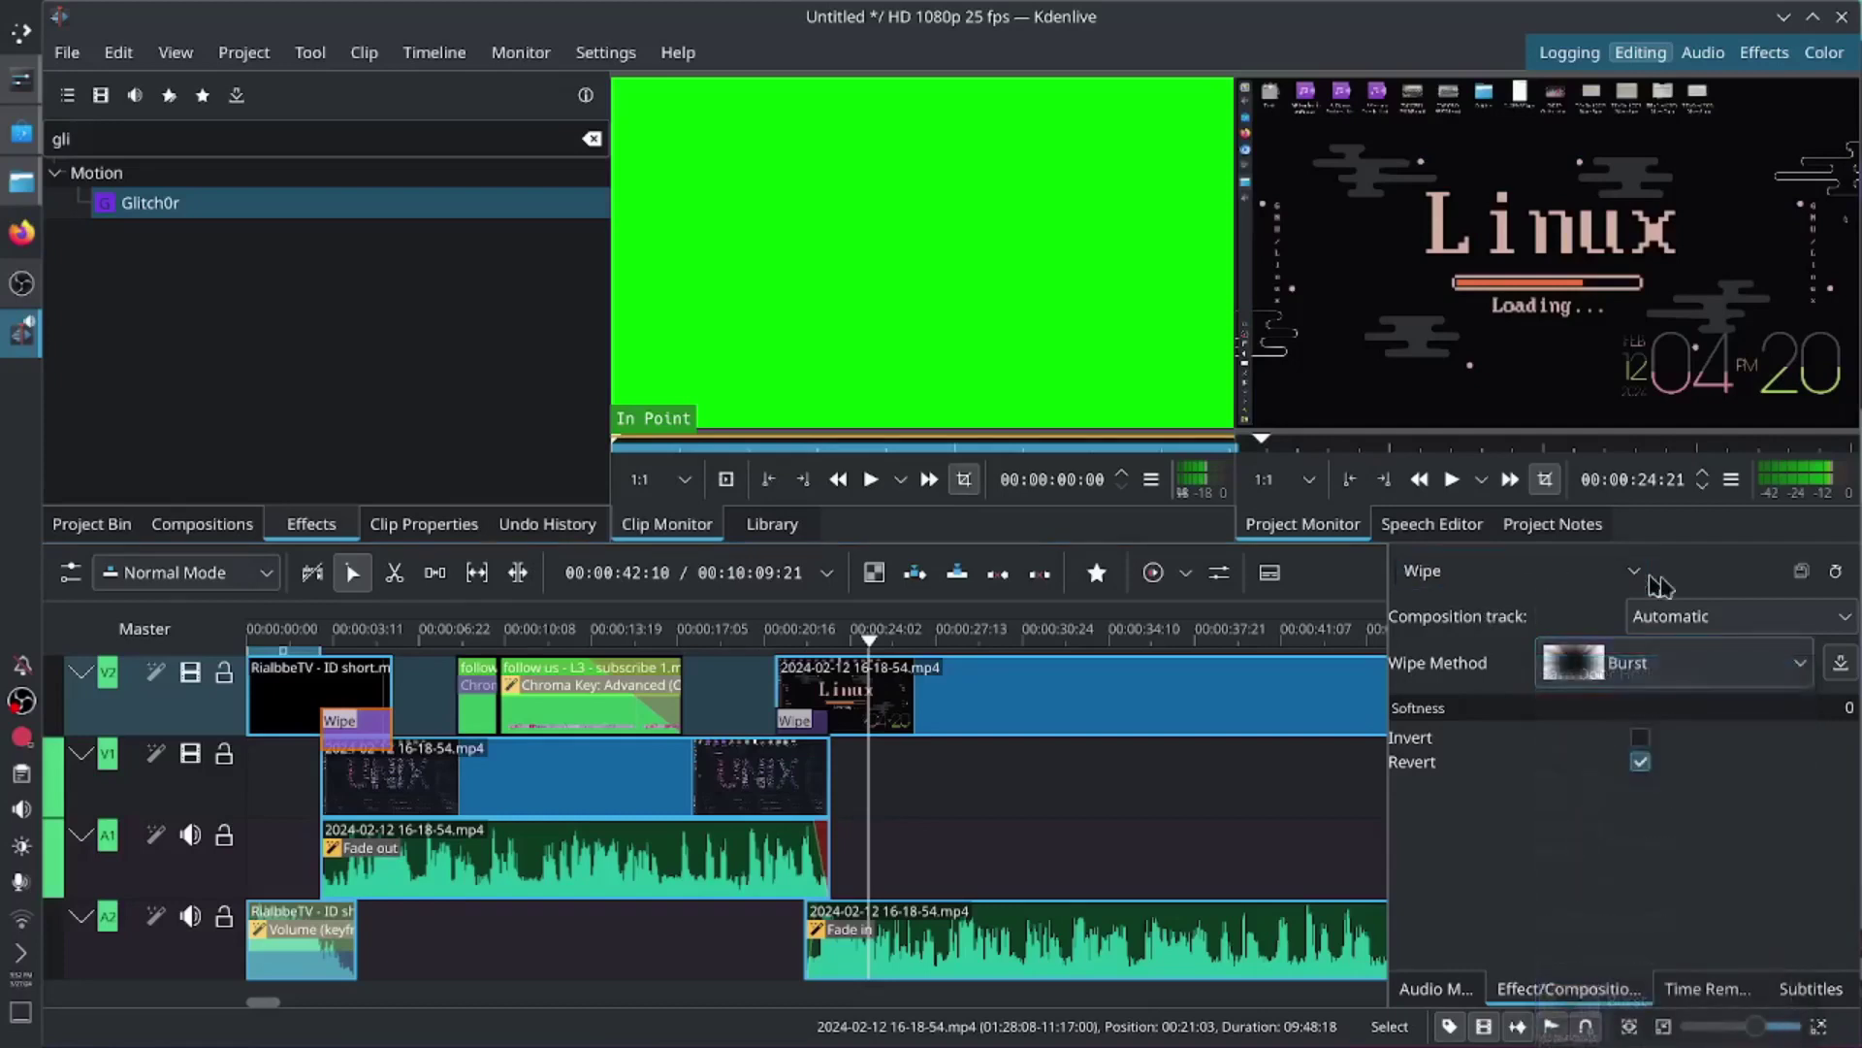
pyautogui.click(805, 730)
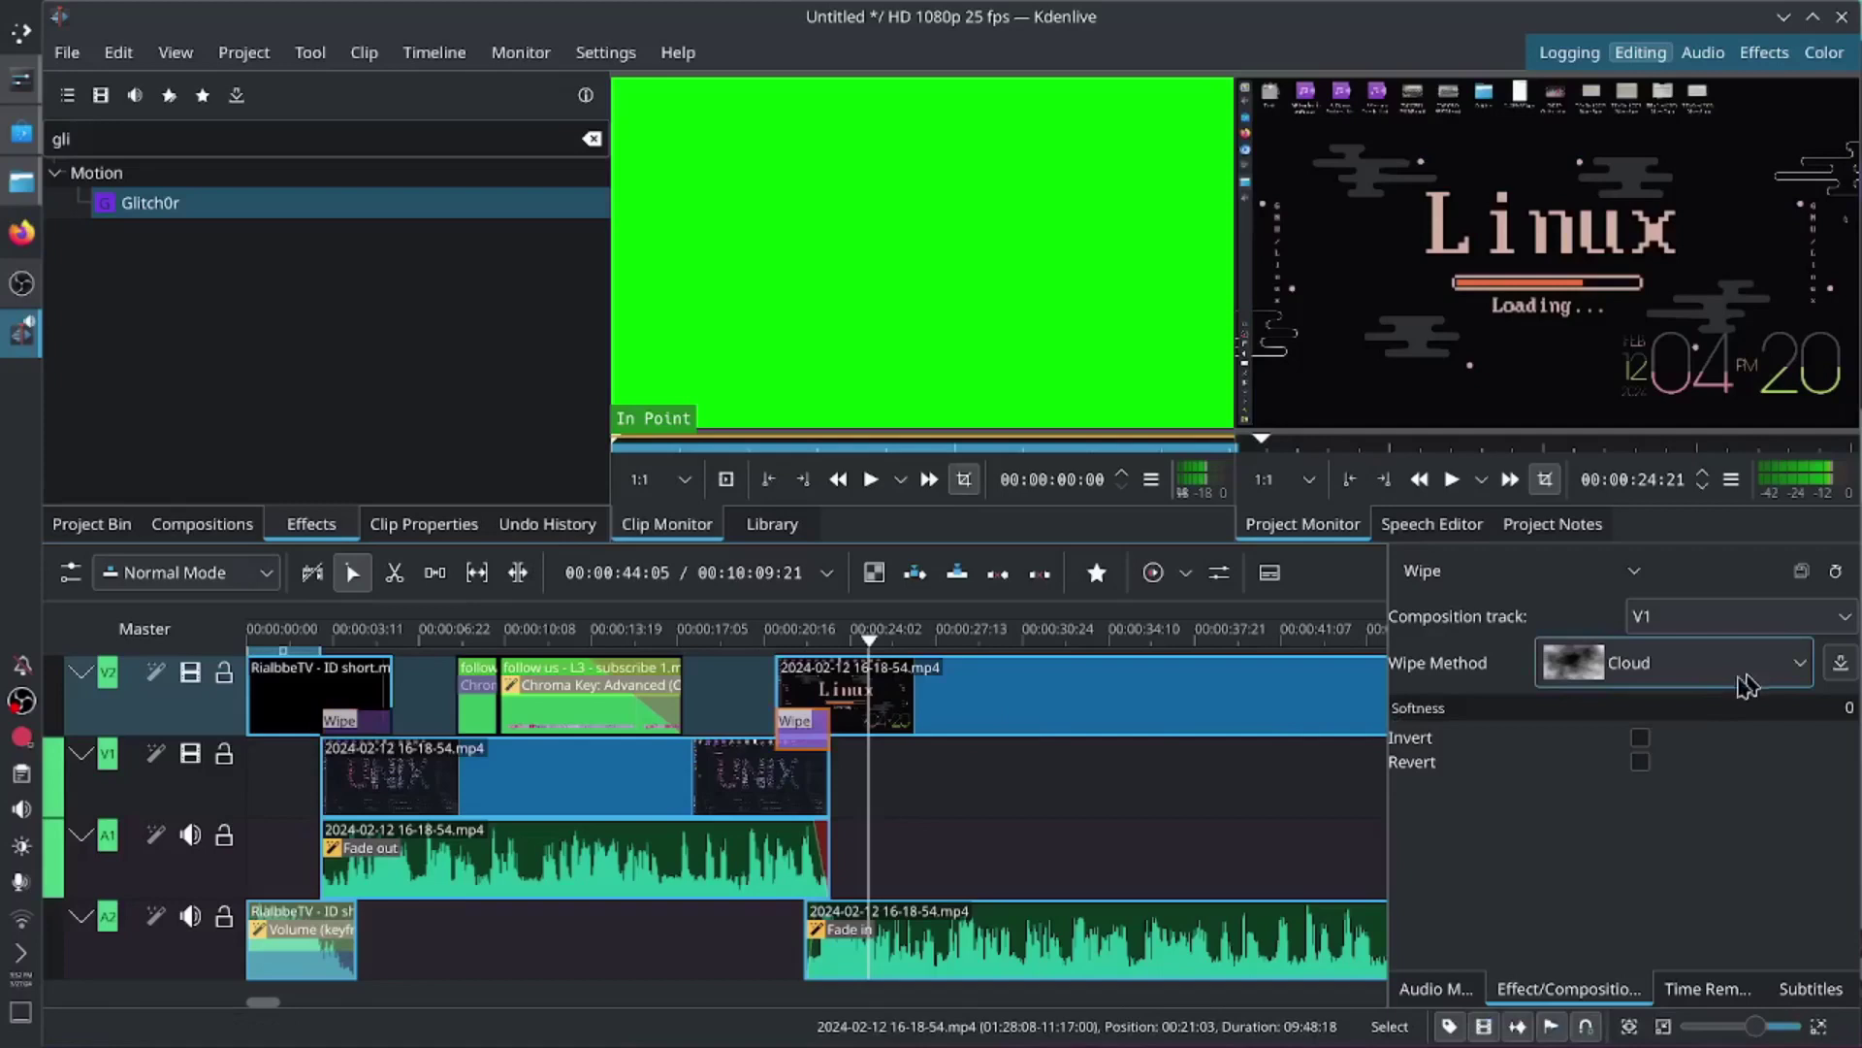
# Step: Save the Glitch0r effect of the short first subscribe clip as a custom effect named "Glitch - 1"
pyautogui.click(482, 713)
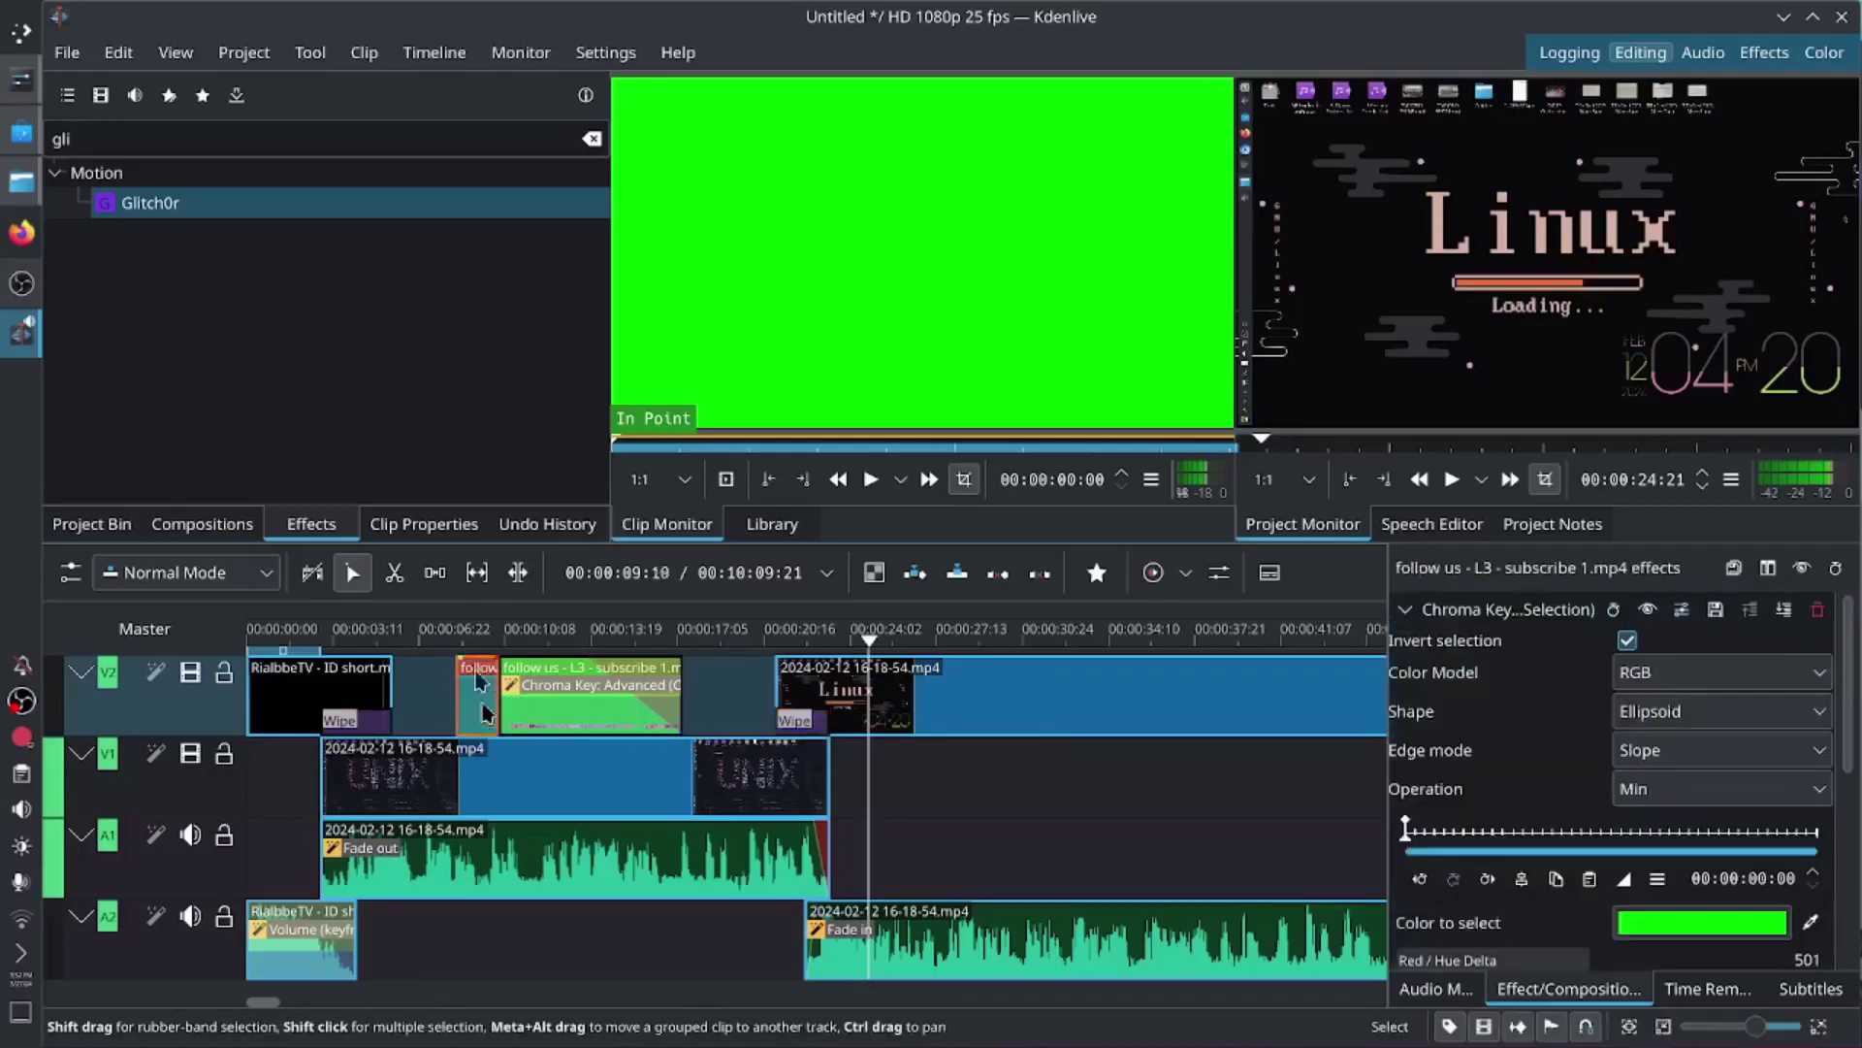
pyautogui.click(590, 143)
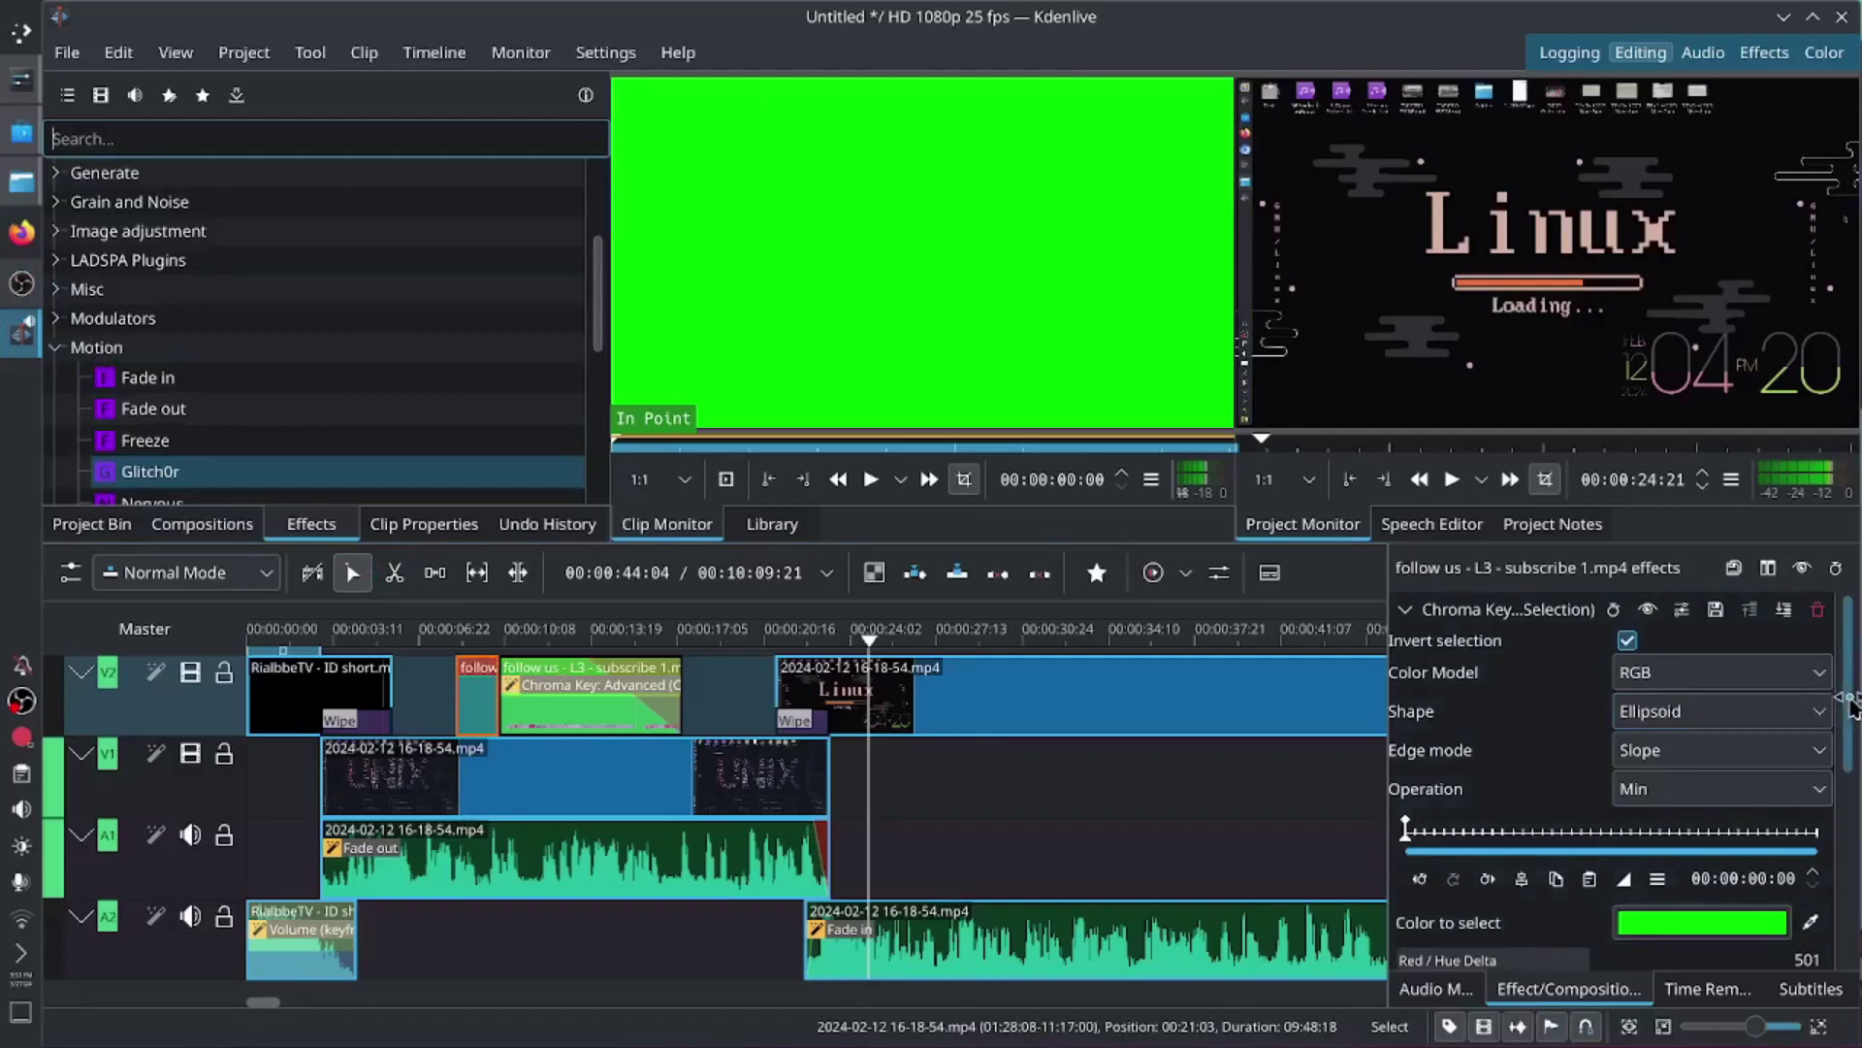
pyautogui.scroll(-5, 1849, 873)
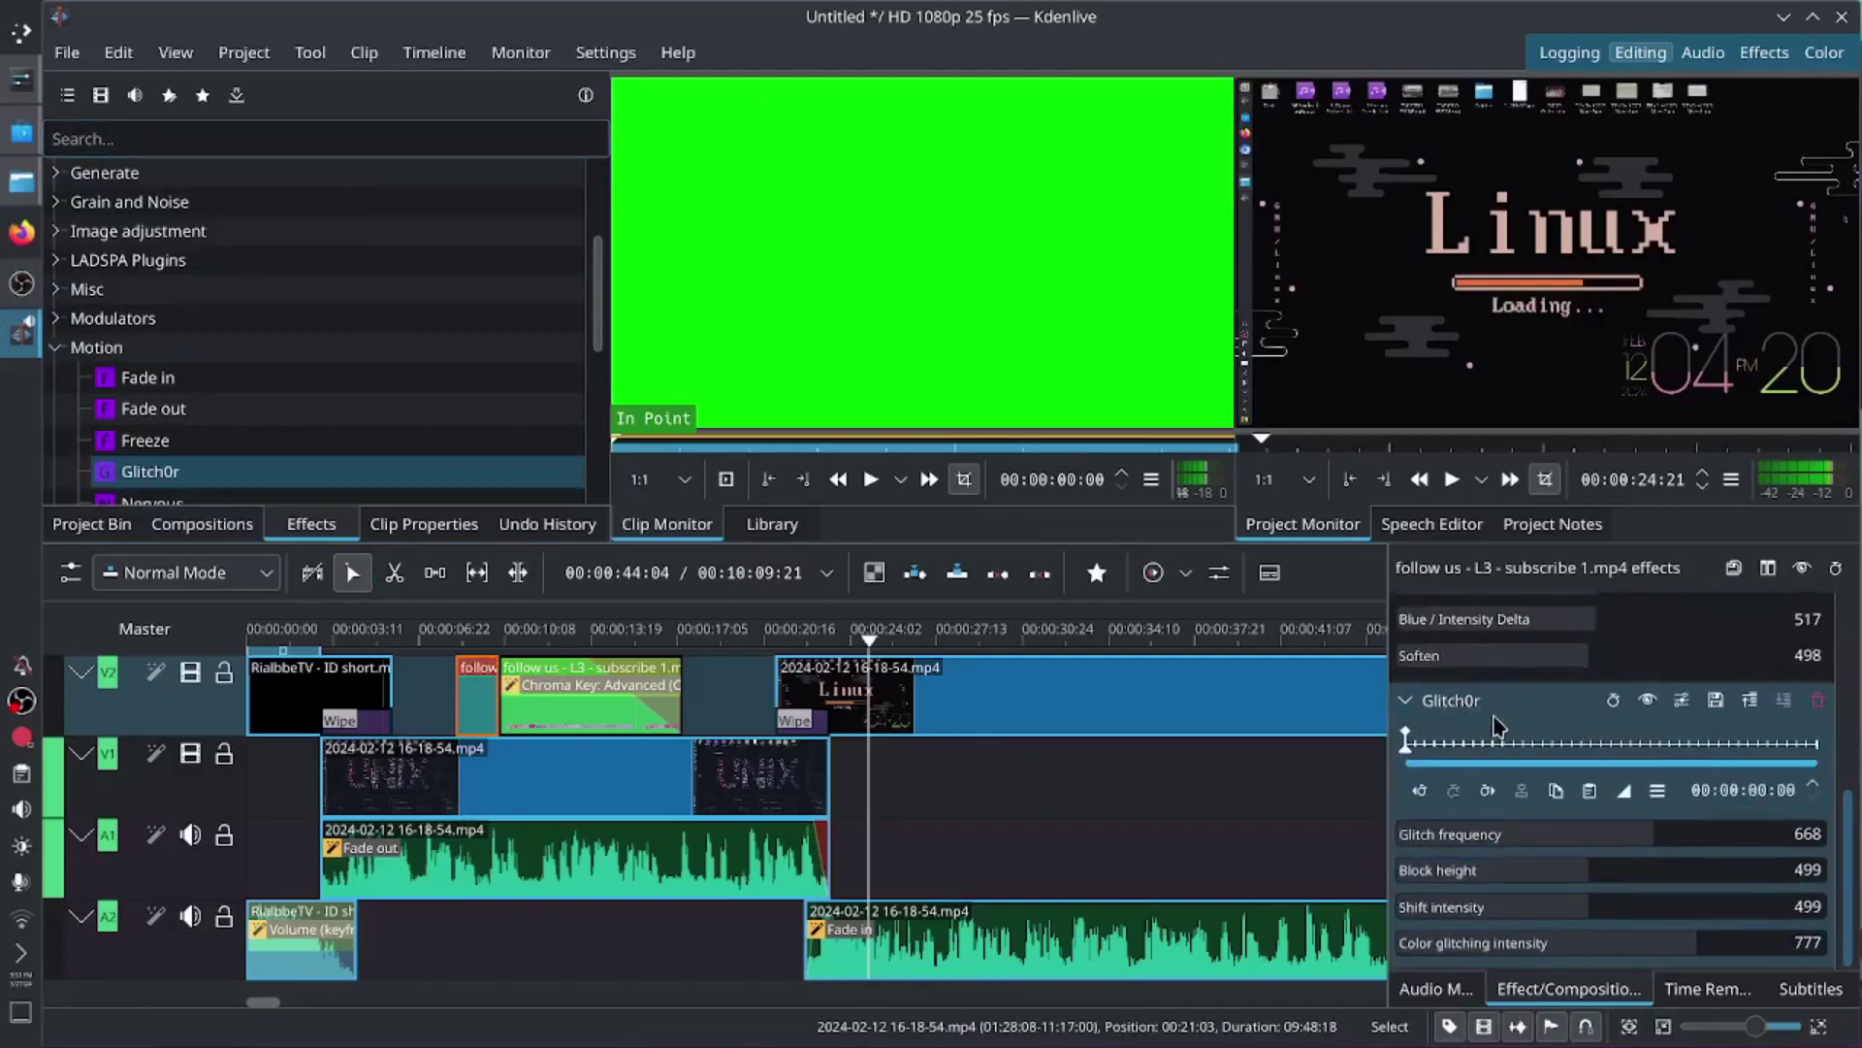
pyautogui.click(1716, 701)
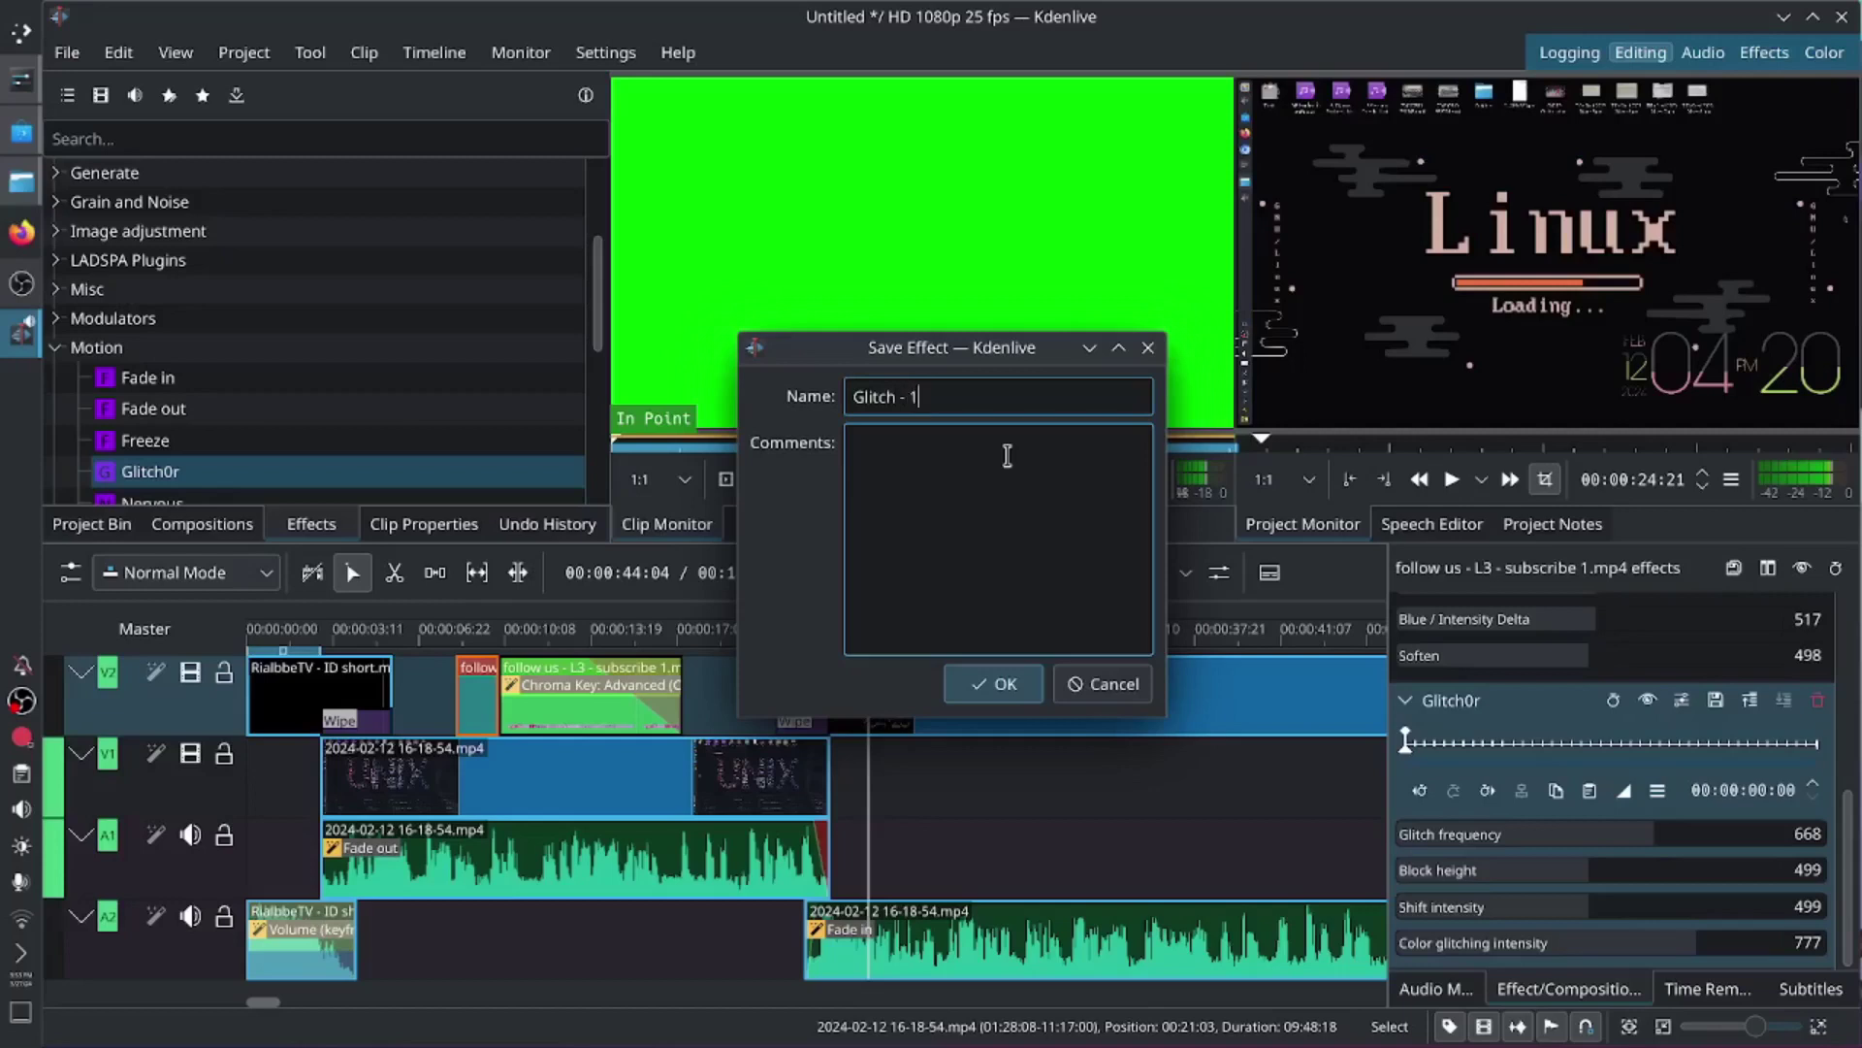
pyautogui.click(1005, 684)
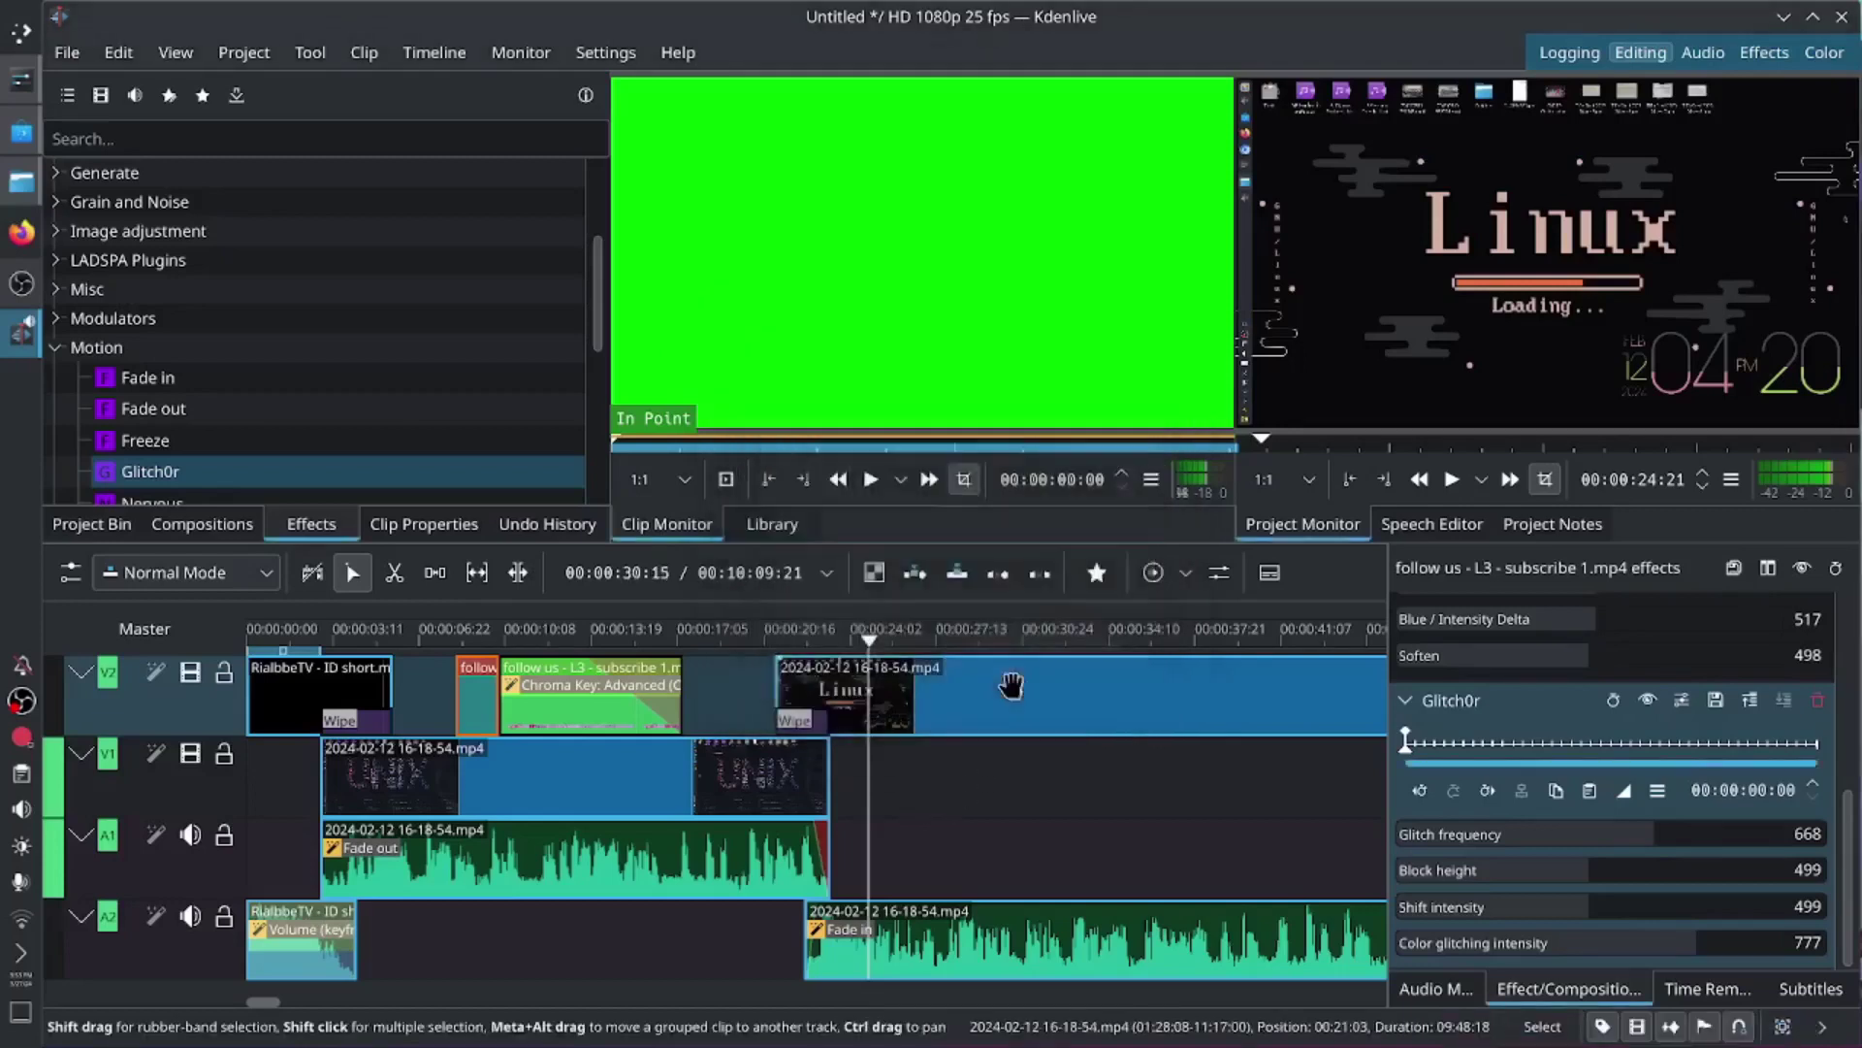
# Step: Search the effects for "gli", clear the search, and locate the saved Glitch - 1 effect in the Custom category
pyautogui.click(255, 131)
pyautogui.write('gli')
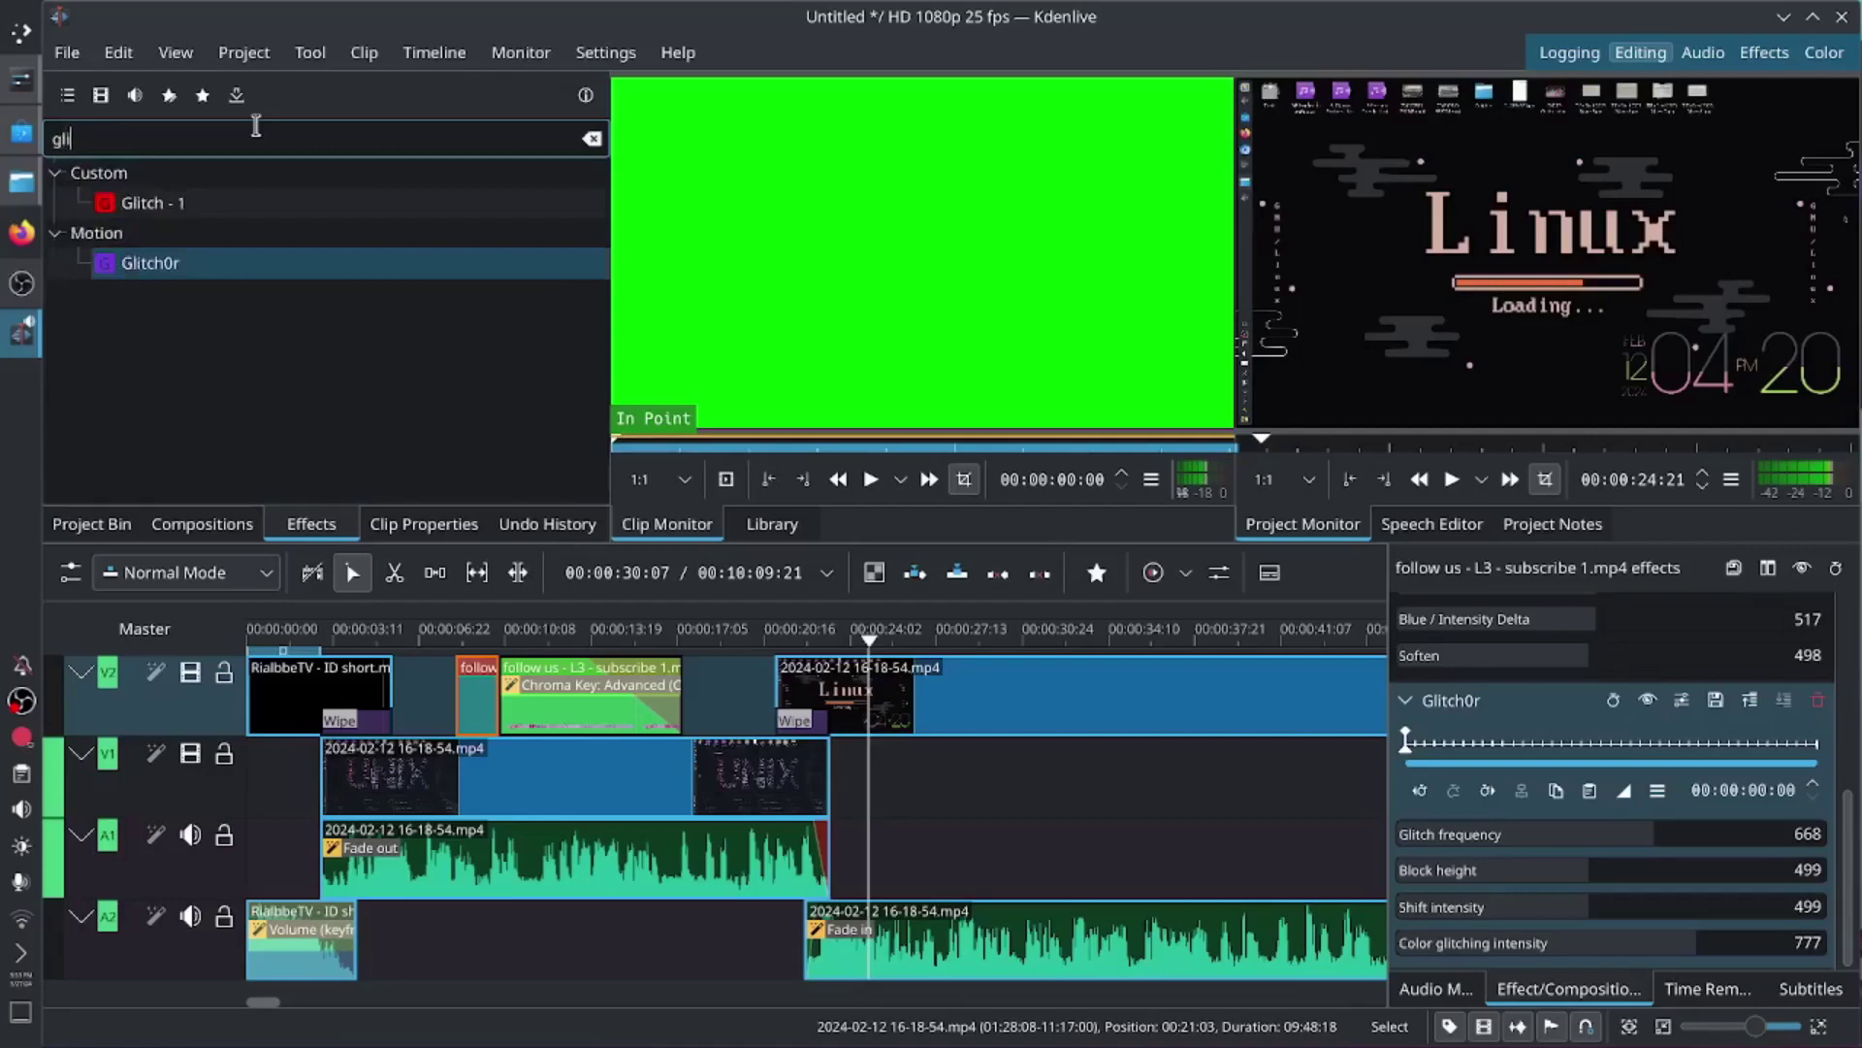
pyautogui.click(154, 179)
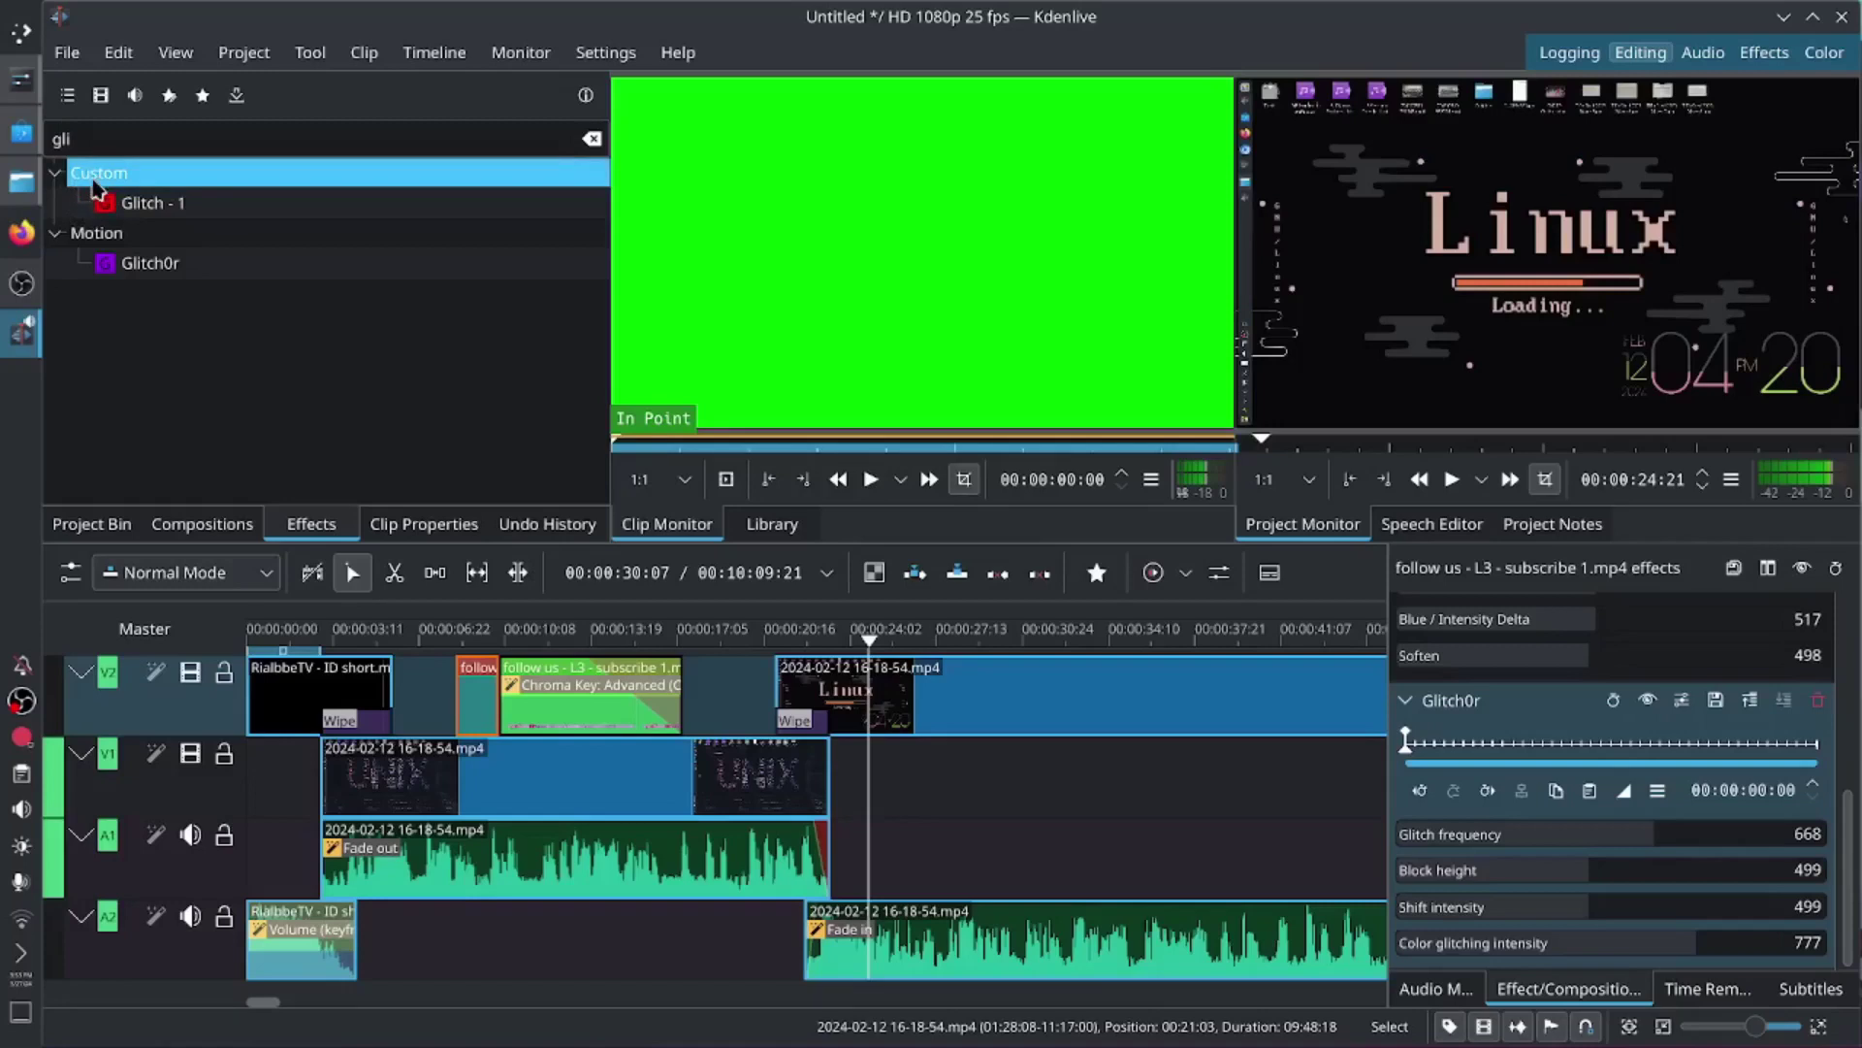
pyautogui.click(591, 138)
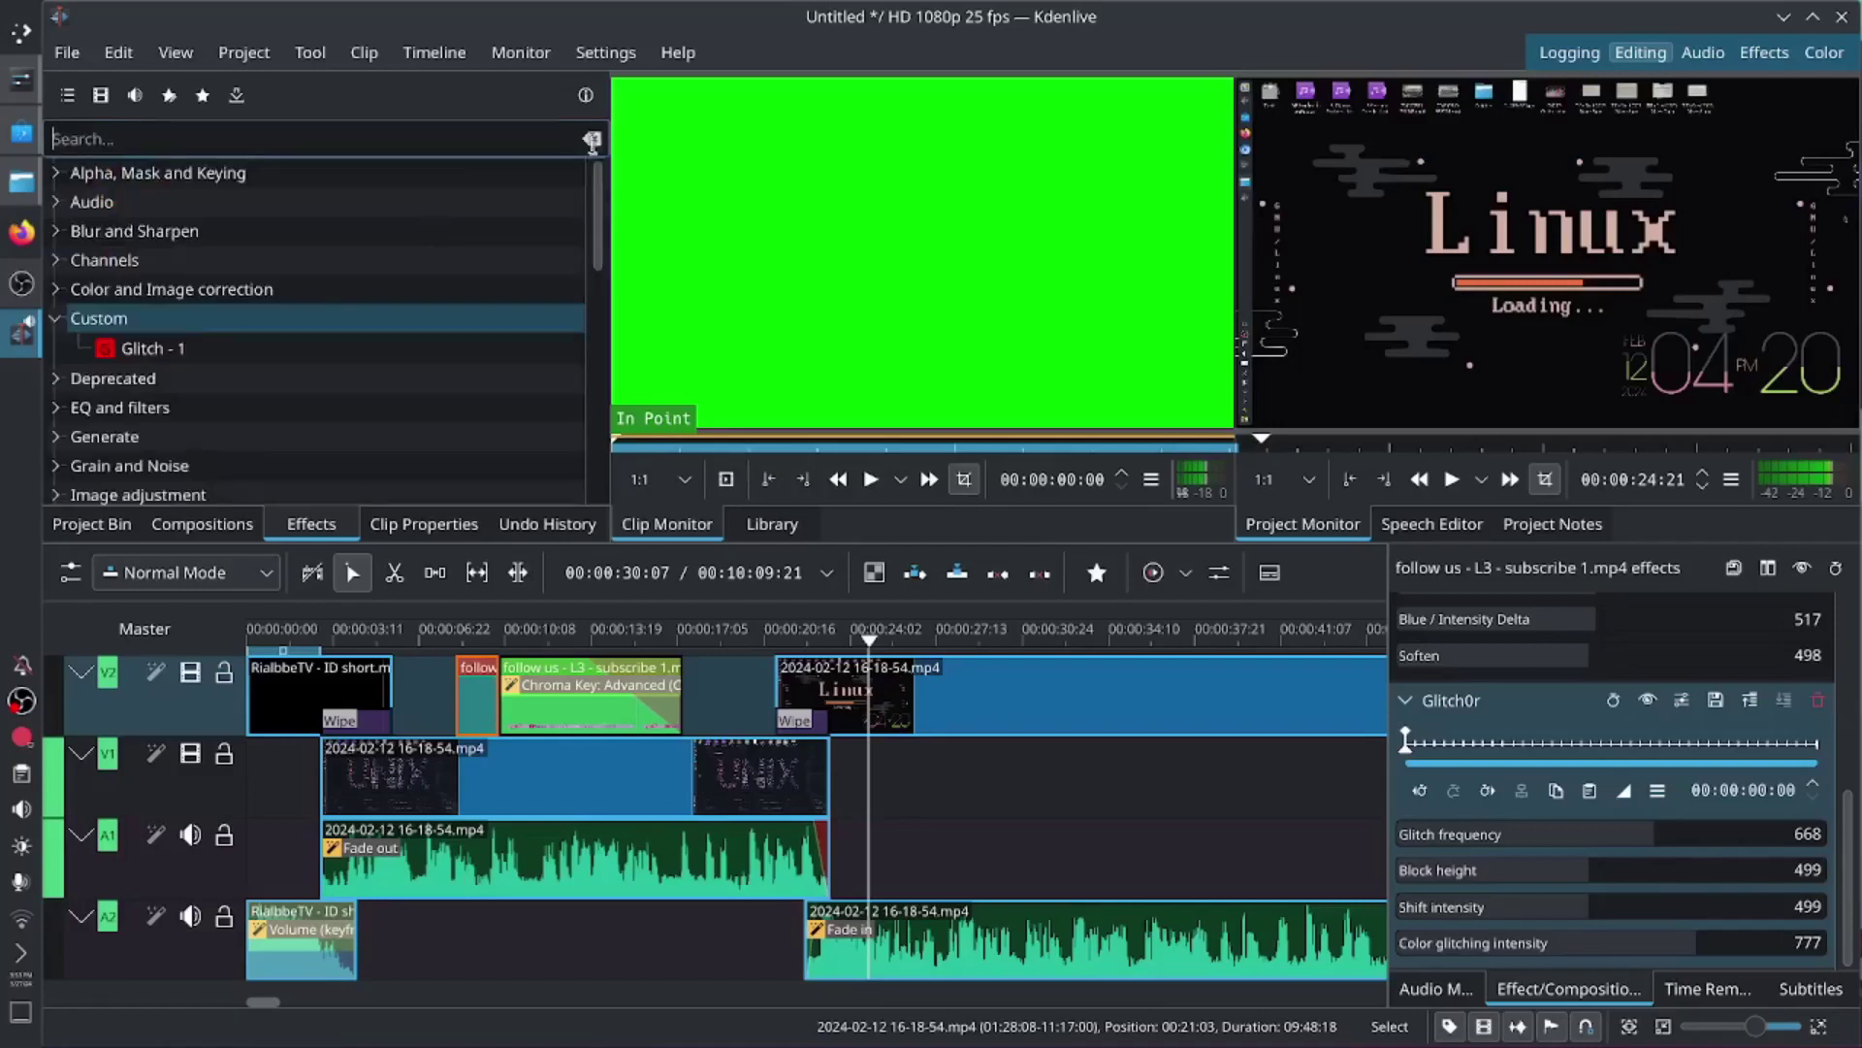
pyautogui.click(57, 323)
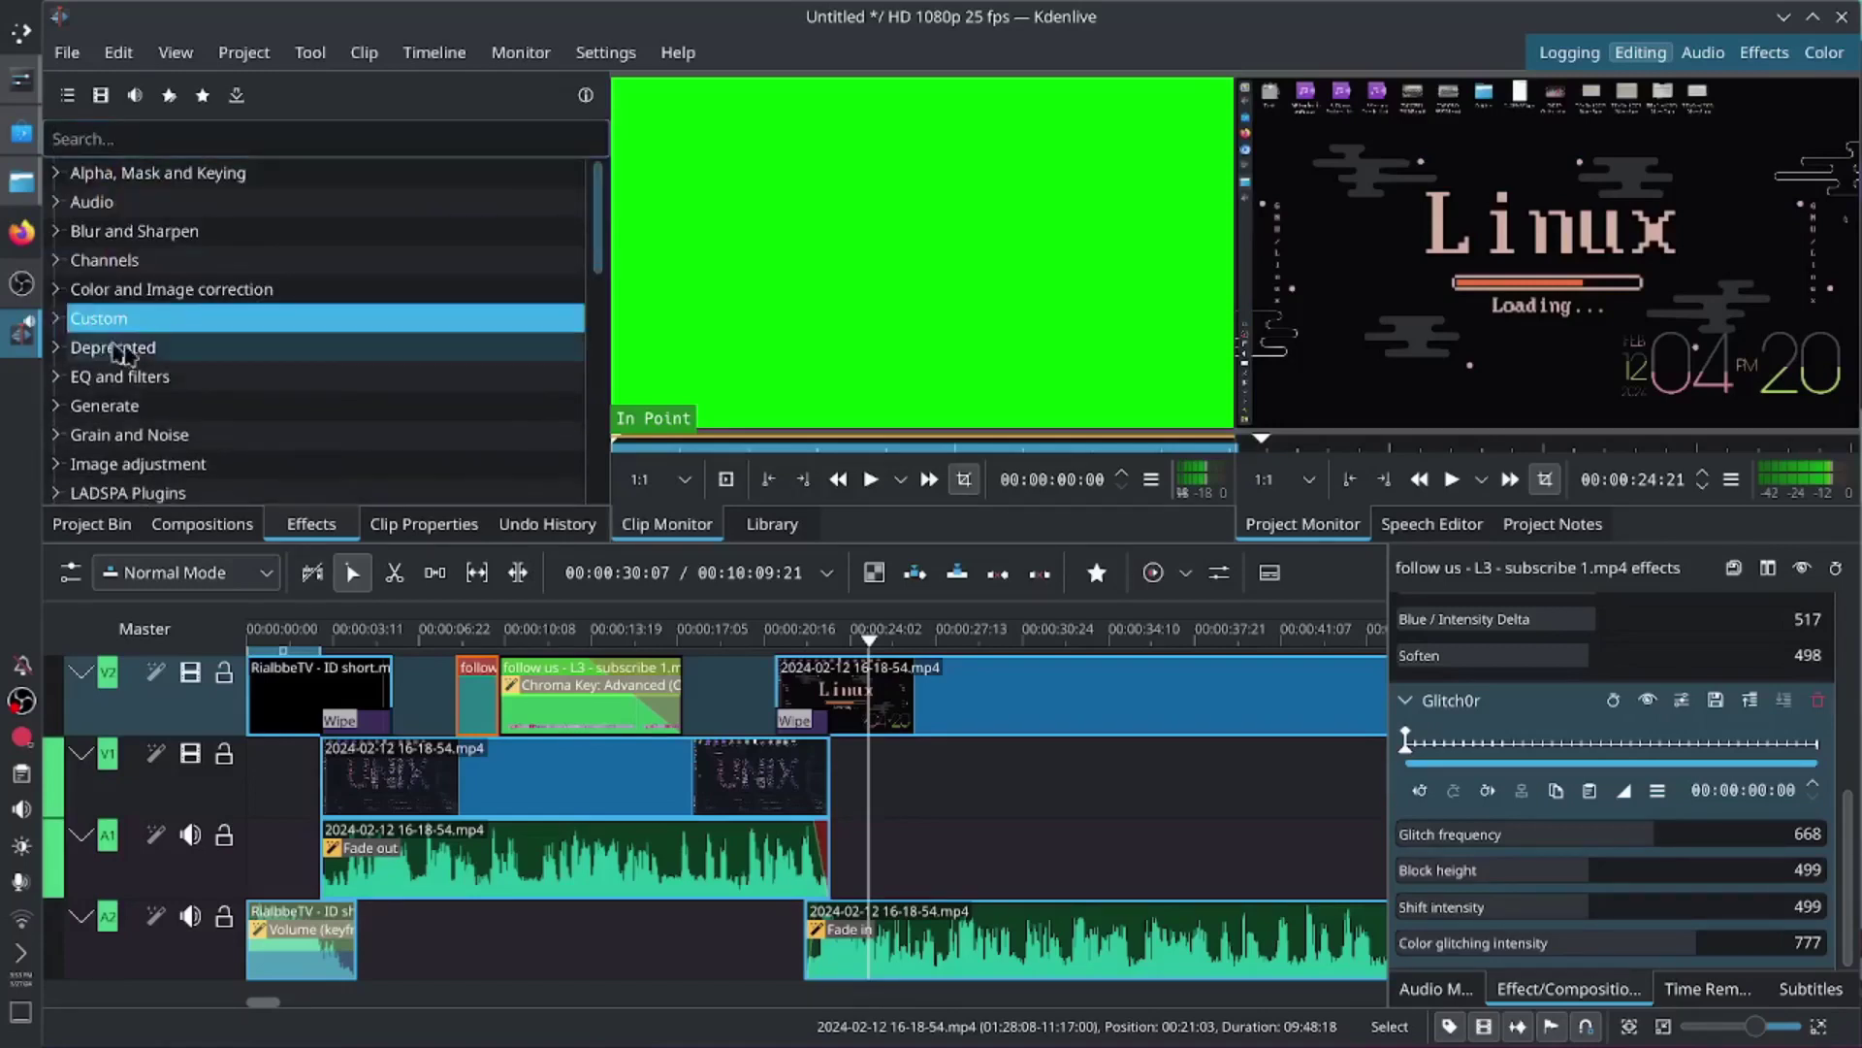
pyautogui.click(56, 320)
pyautogui.click(152, 349)
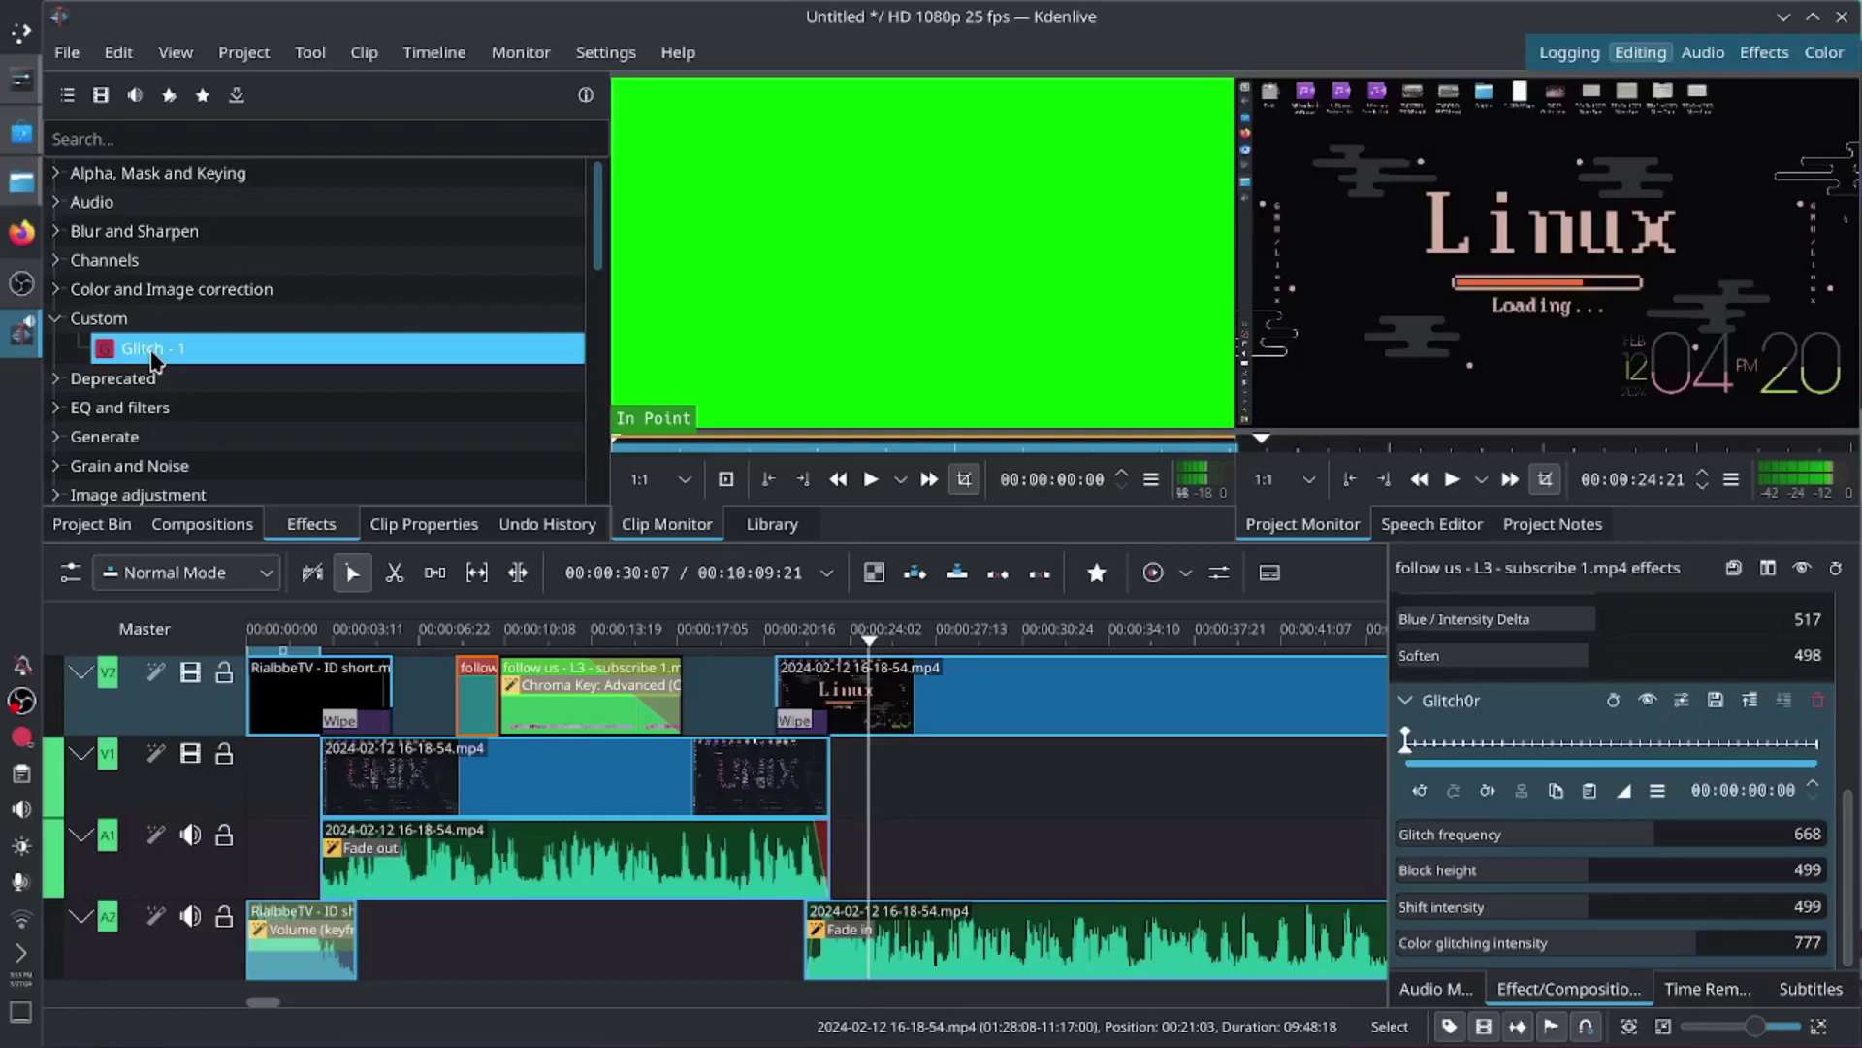
# Step: Cut the last clip on V2 and its audio on A2 at 00:00:40:18 and delete everything after the cut
pyautogui.hscroll(5, 862, 701)
pyautogui.click(862, 700)
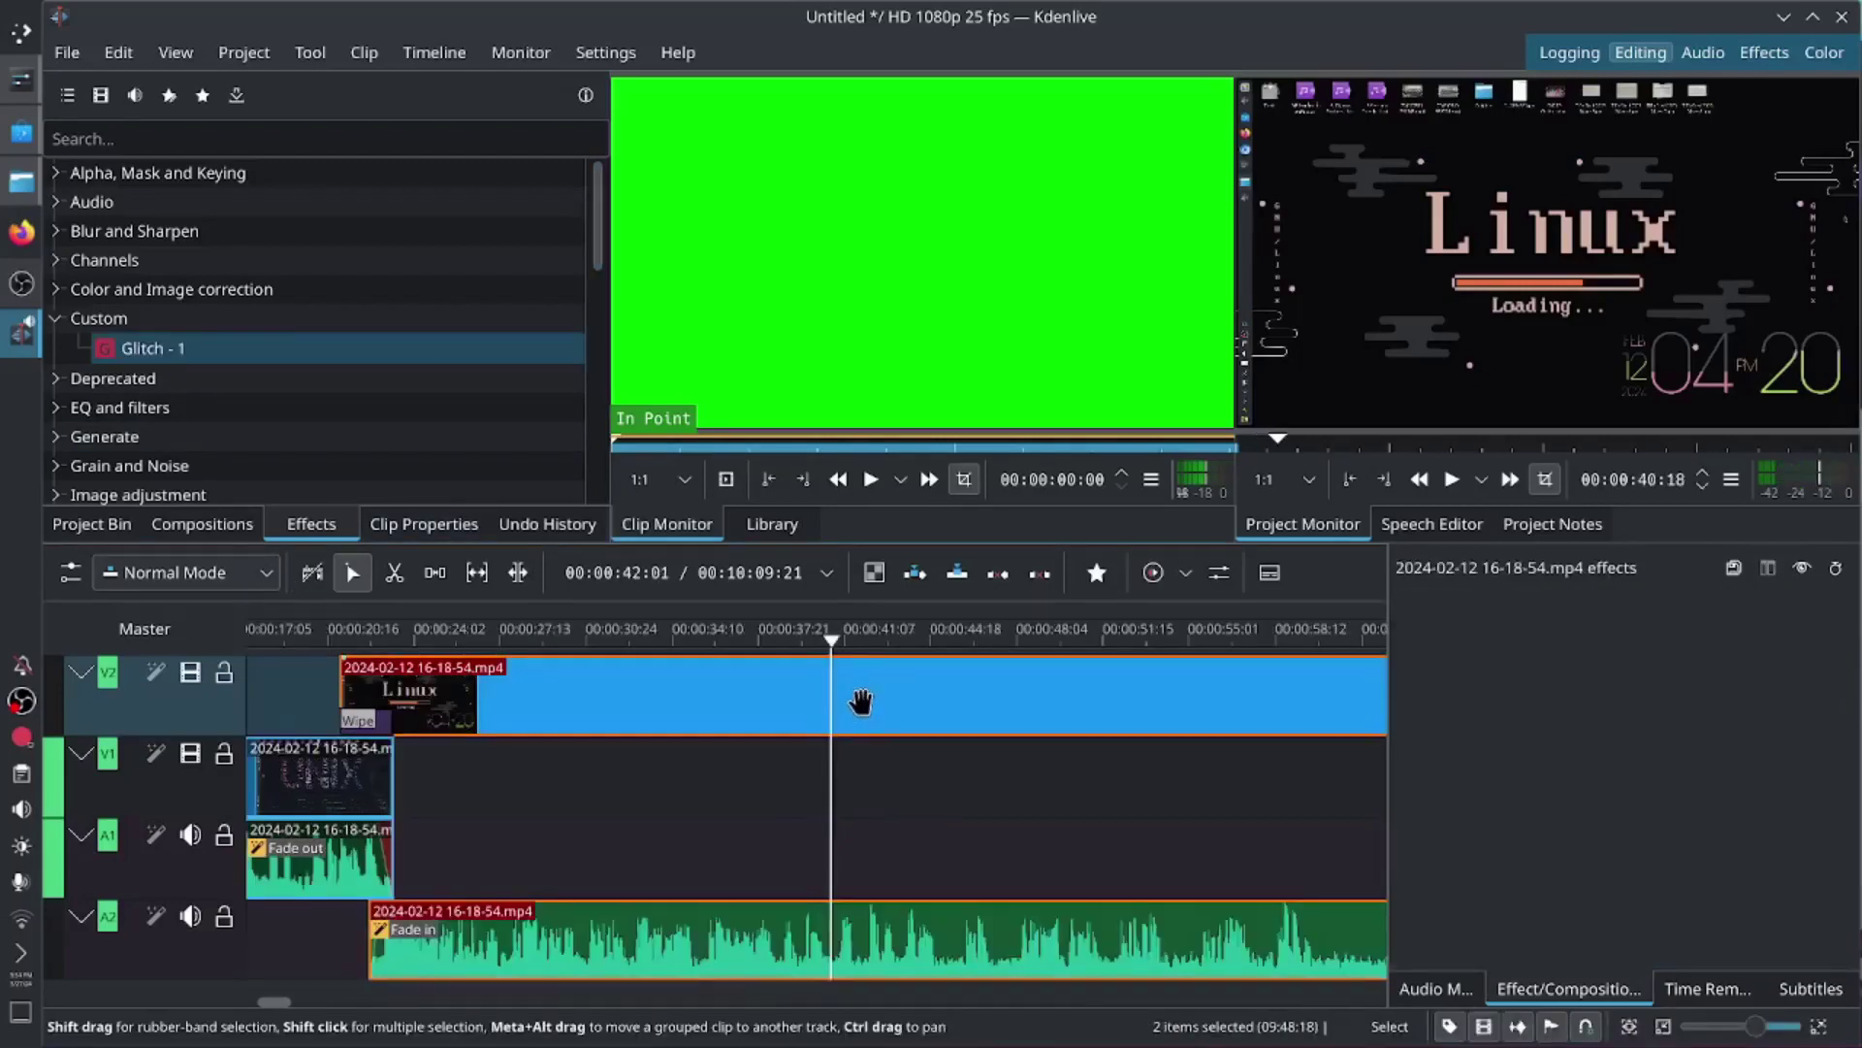
pyautogui.hotkey('shift', 'r')
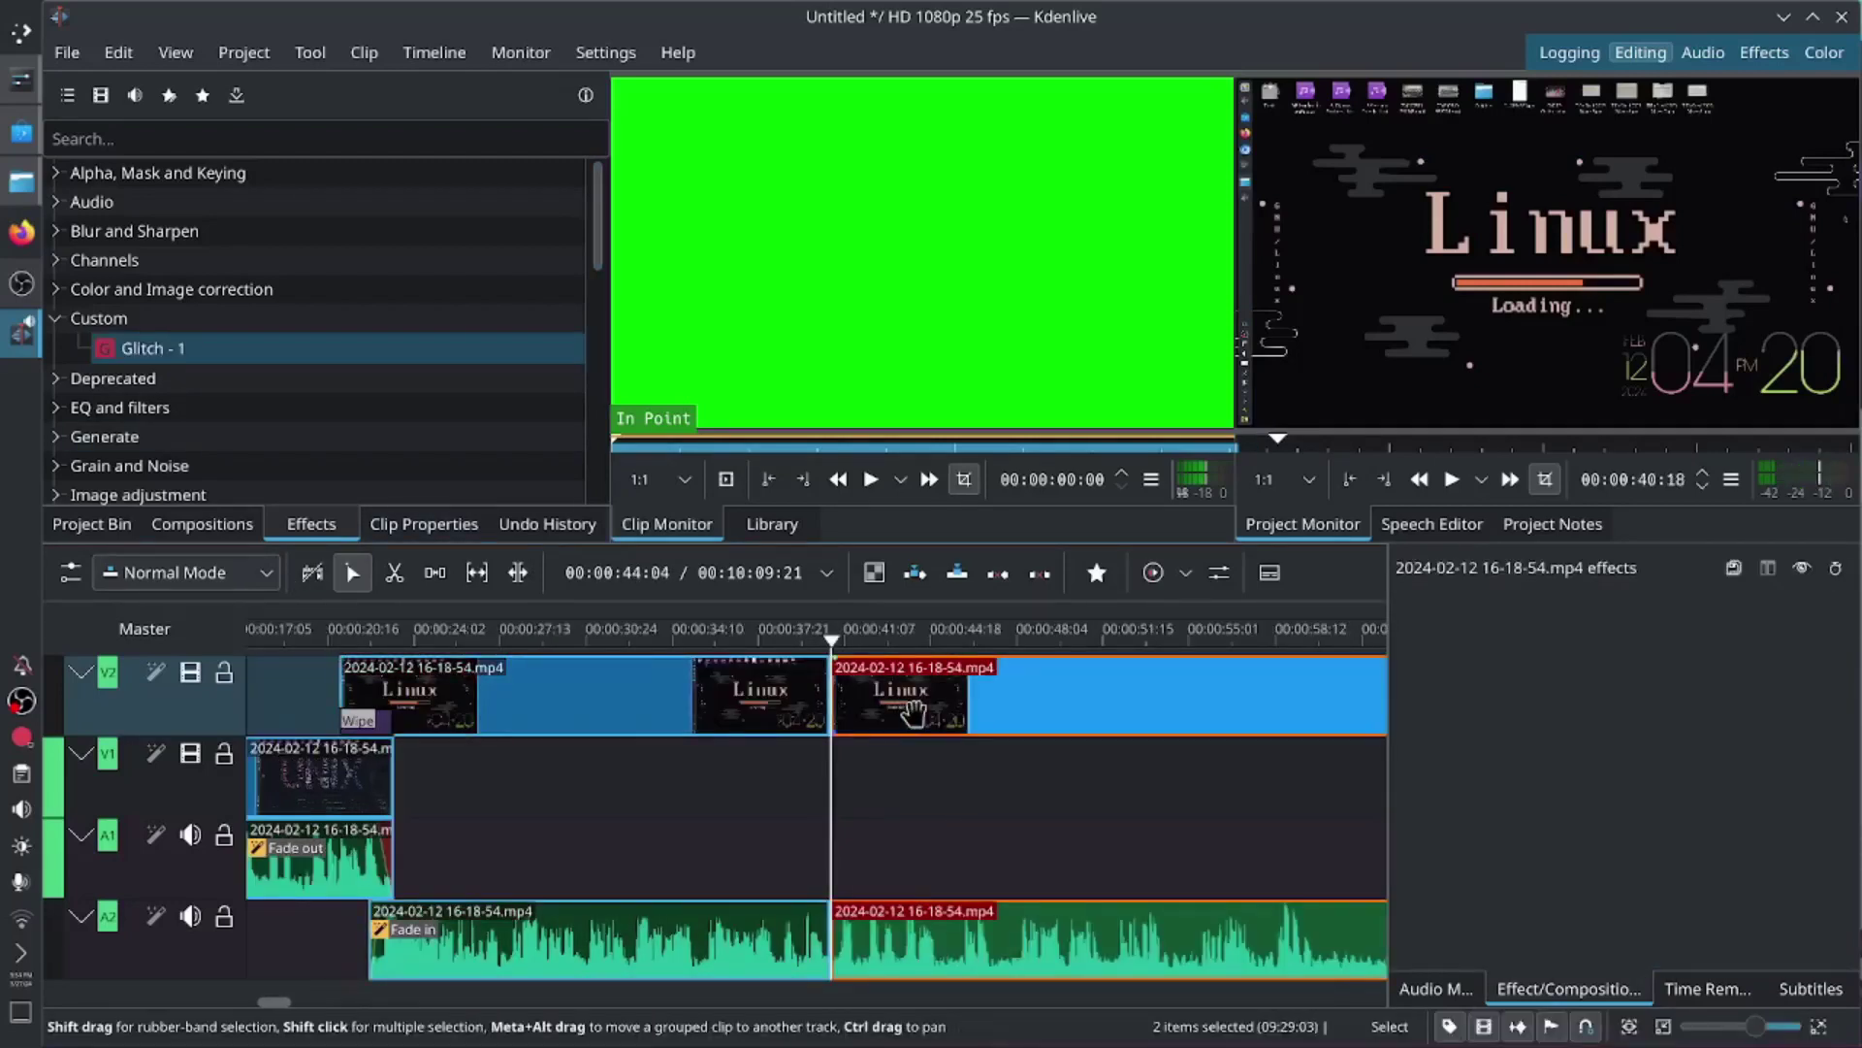
pyautogui.press('Delete')
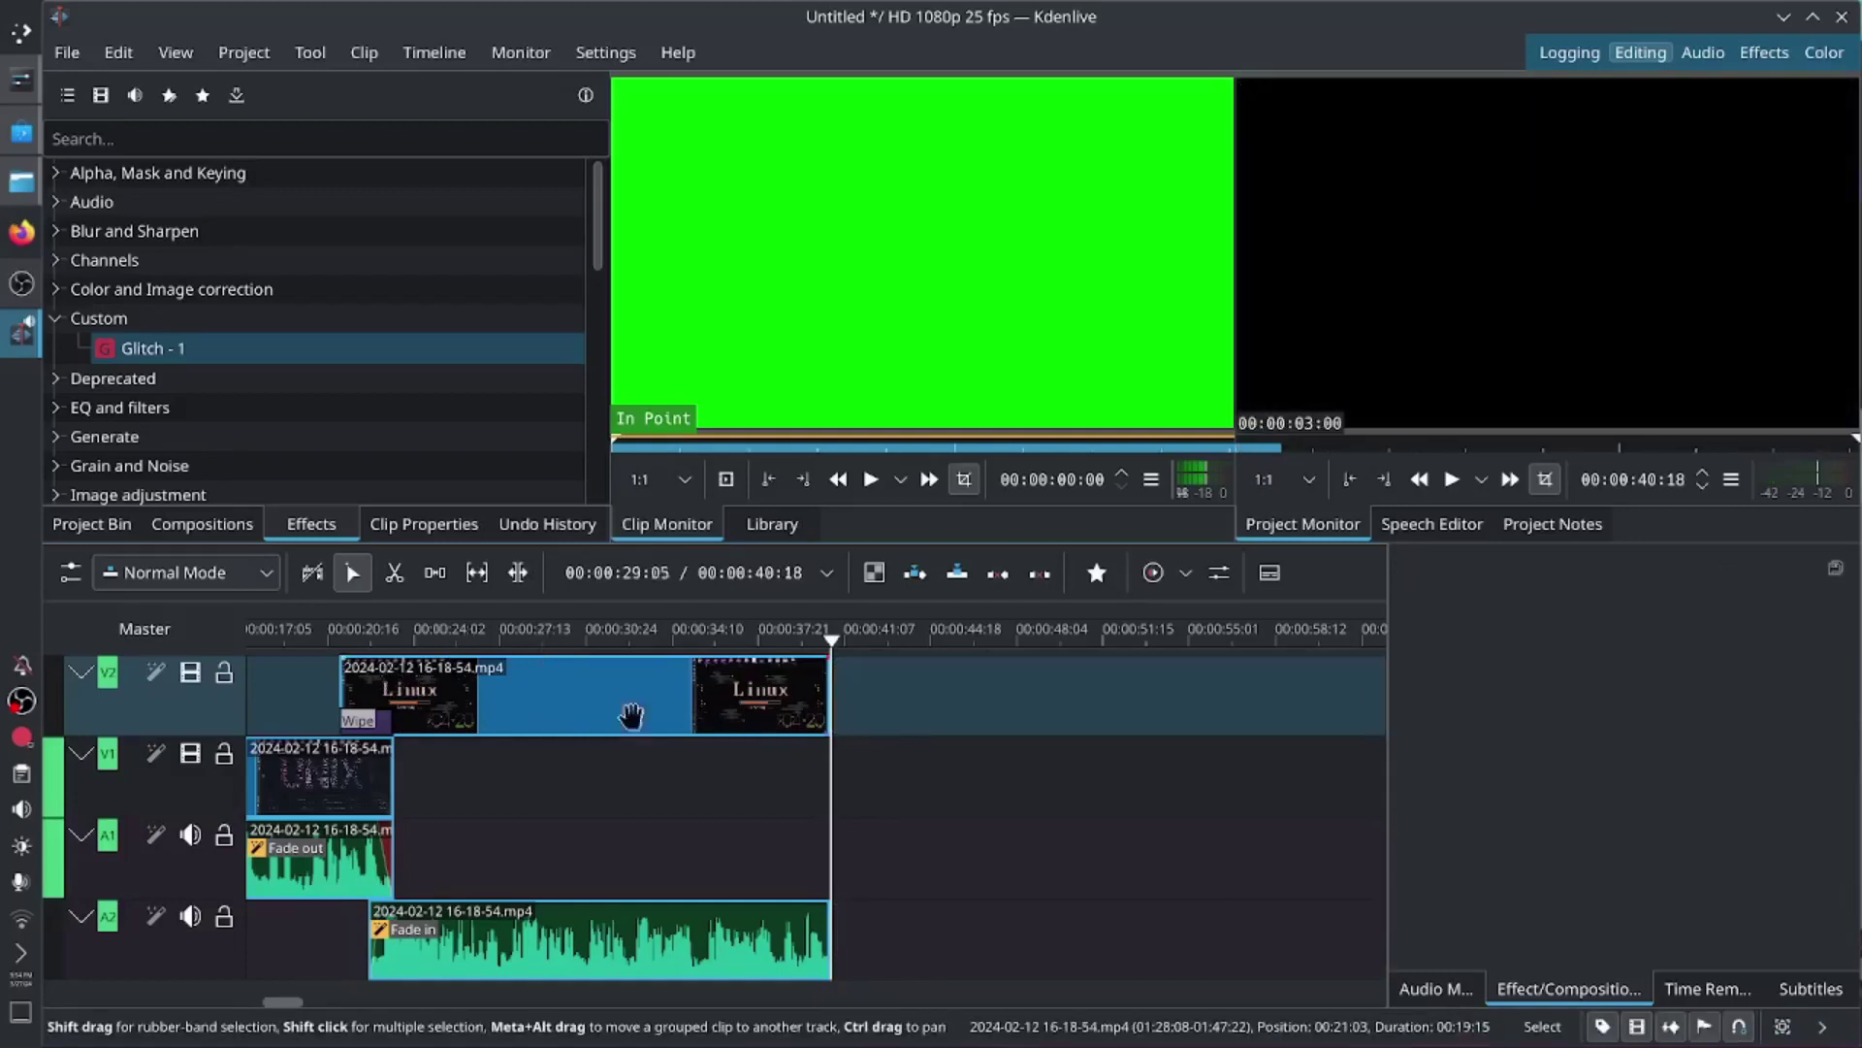
# Step: Insert one AV track above V2
pyautogui.hscroll(-5, 893, 802)
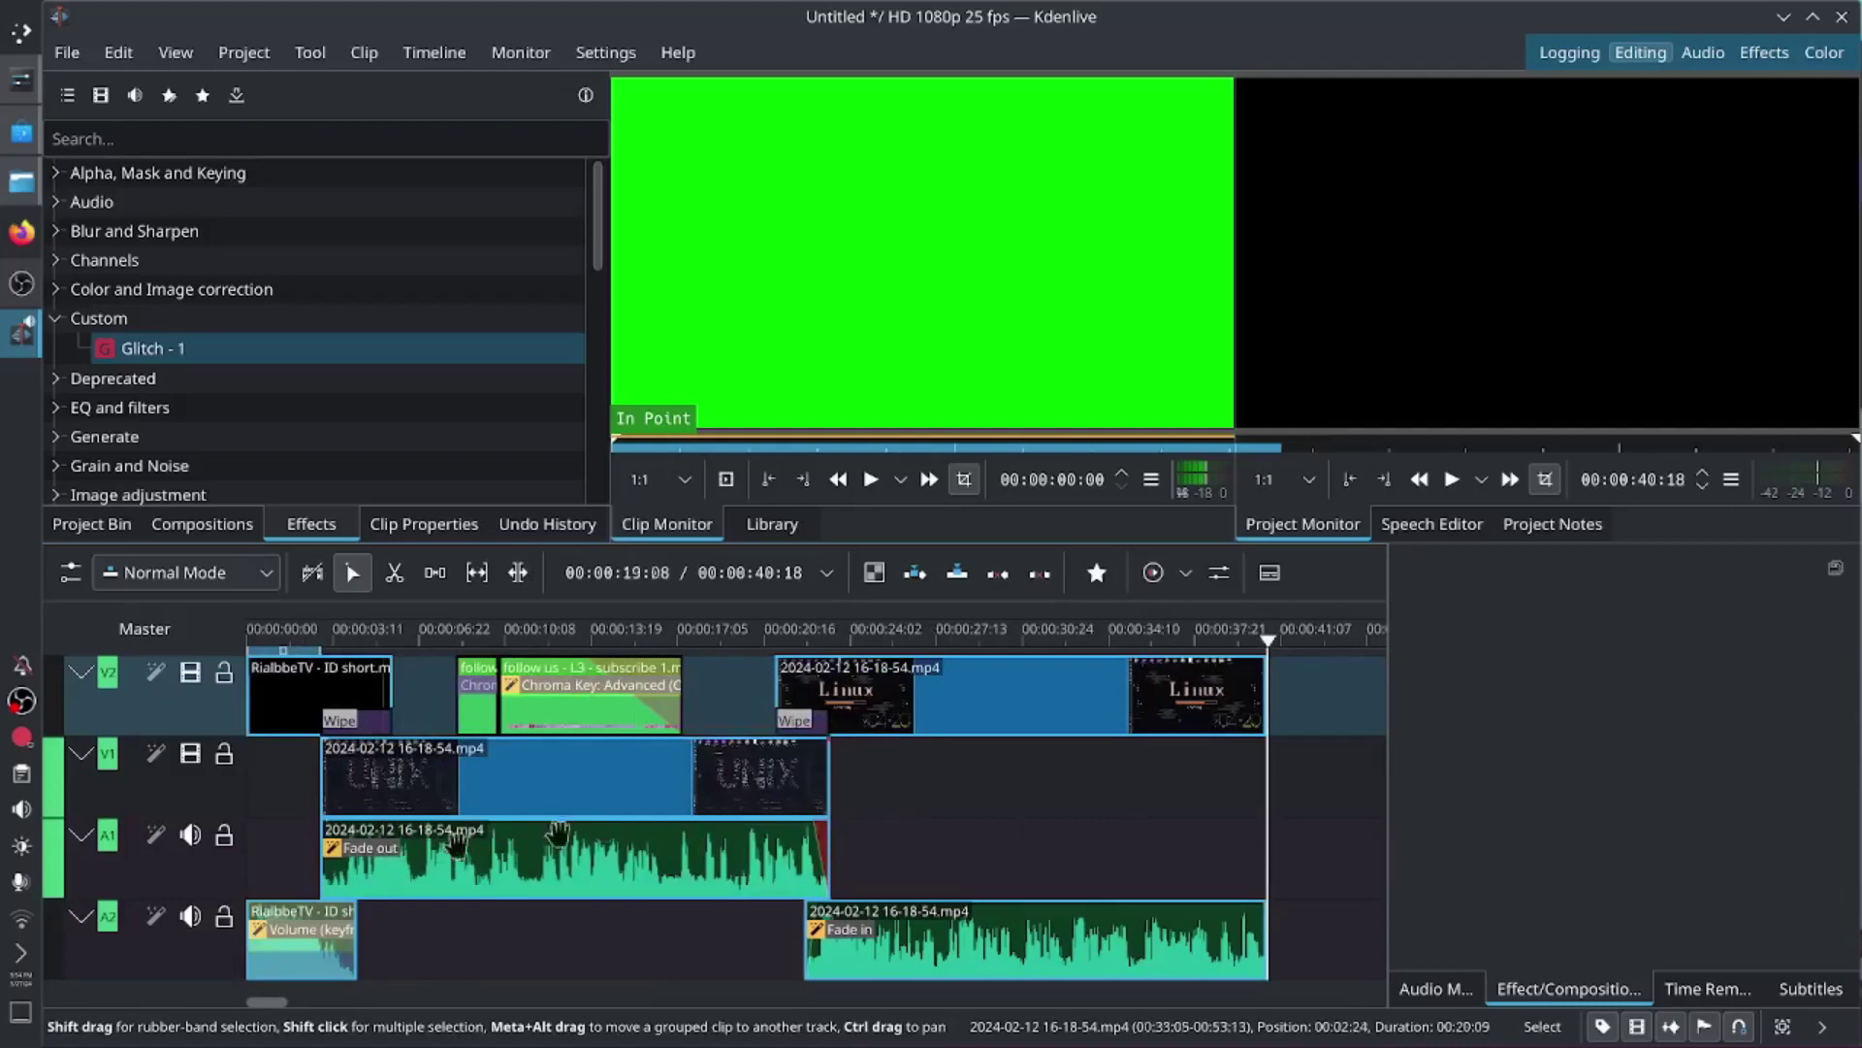
pyautogui.rightClick(50, 700)
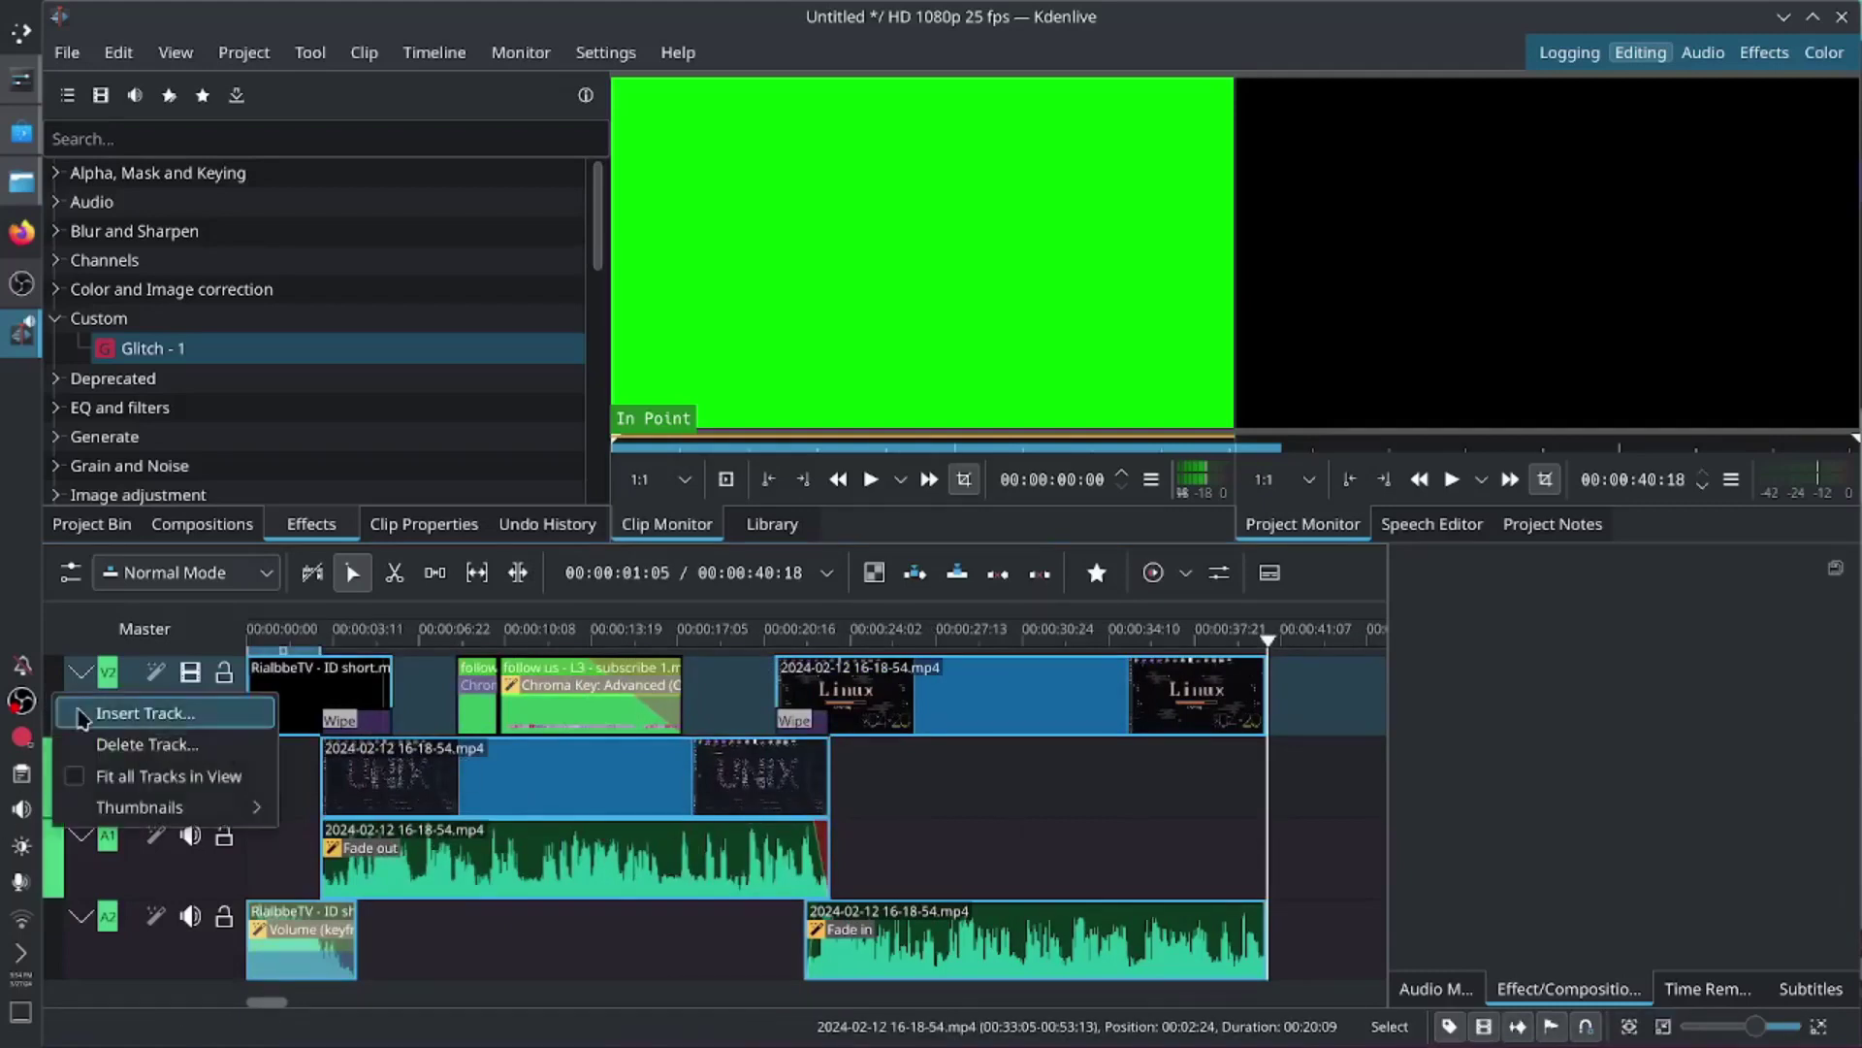
pyautogui.click(146, 711)
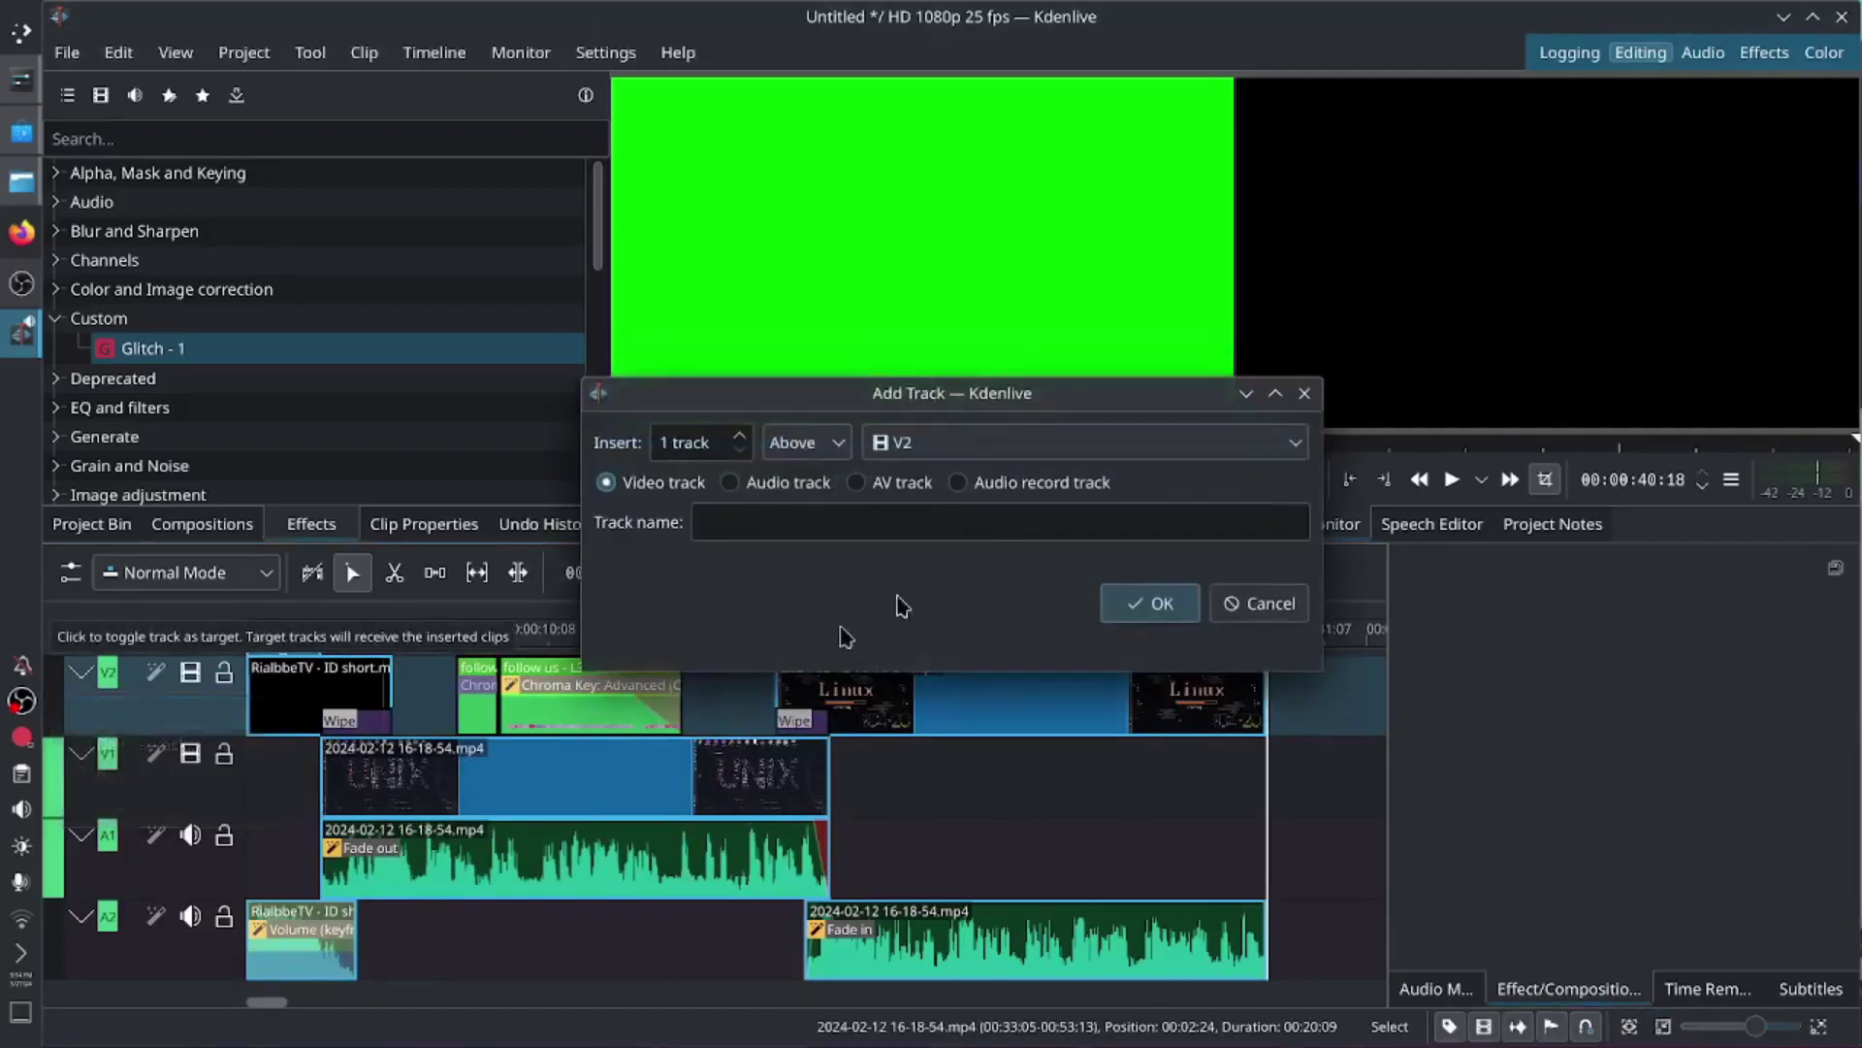
pyautogui.click(939, 452)
pyautogui.click(1027, 437)
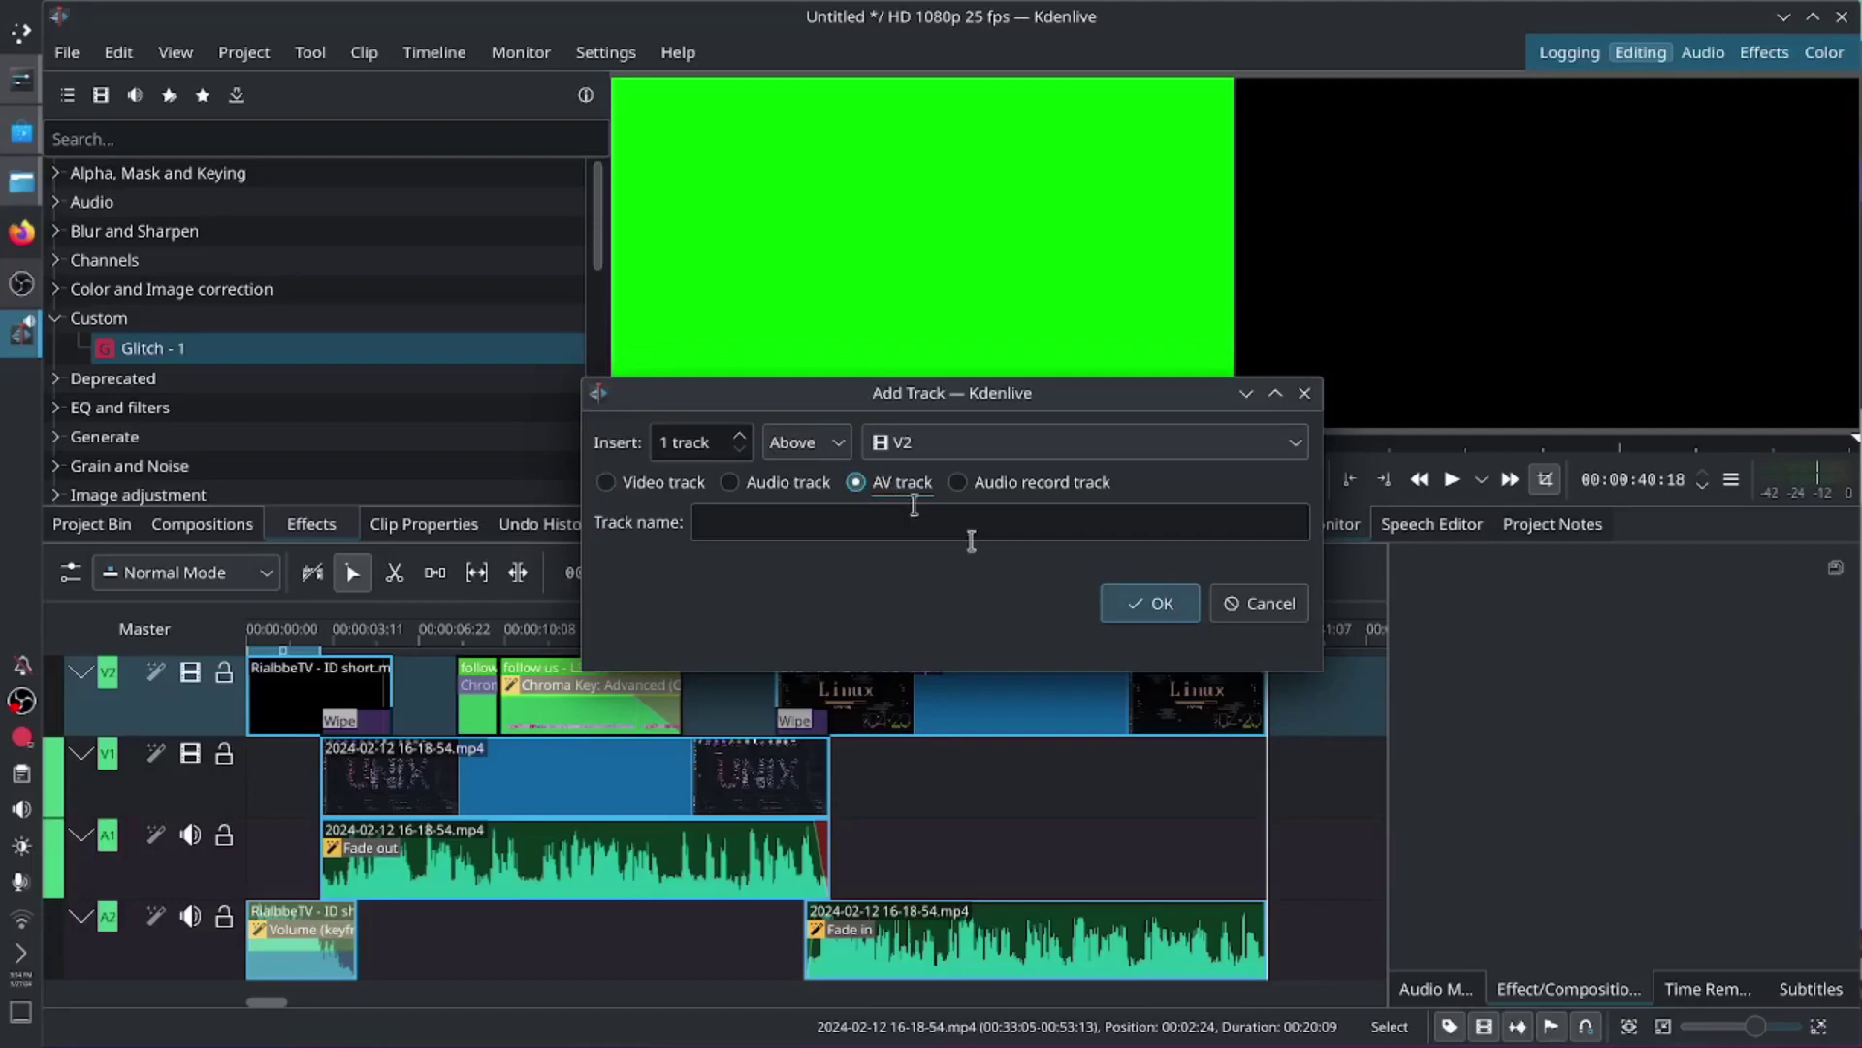
pyautogui.click(1148, 604)
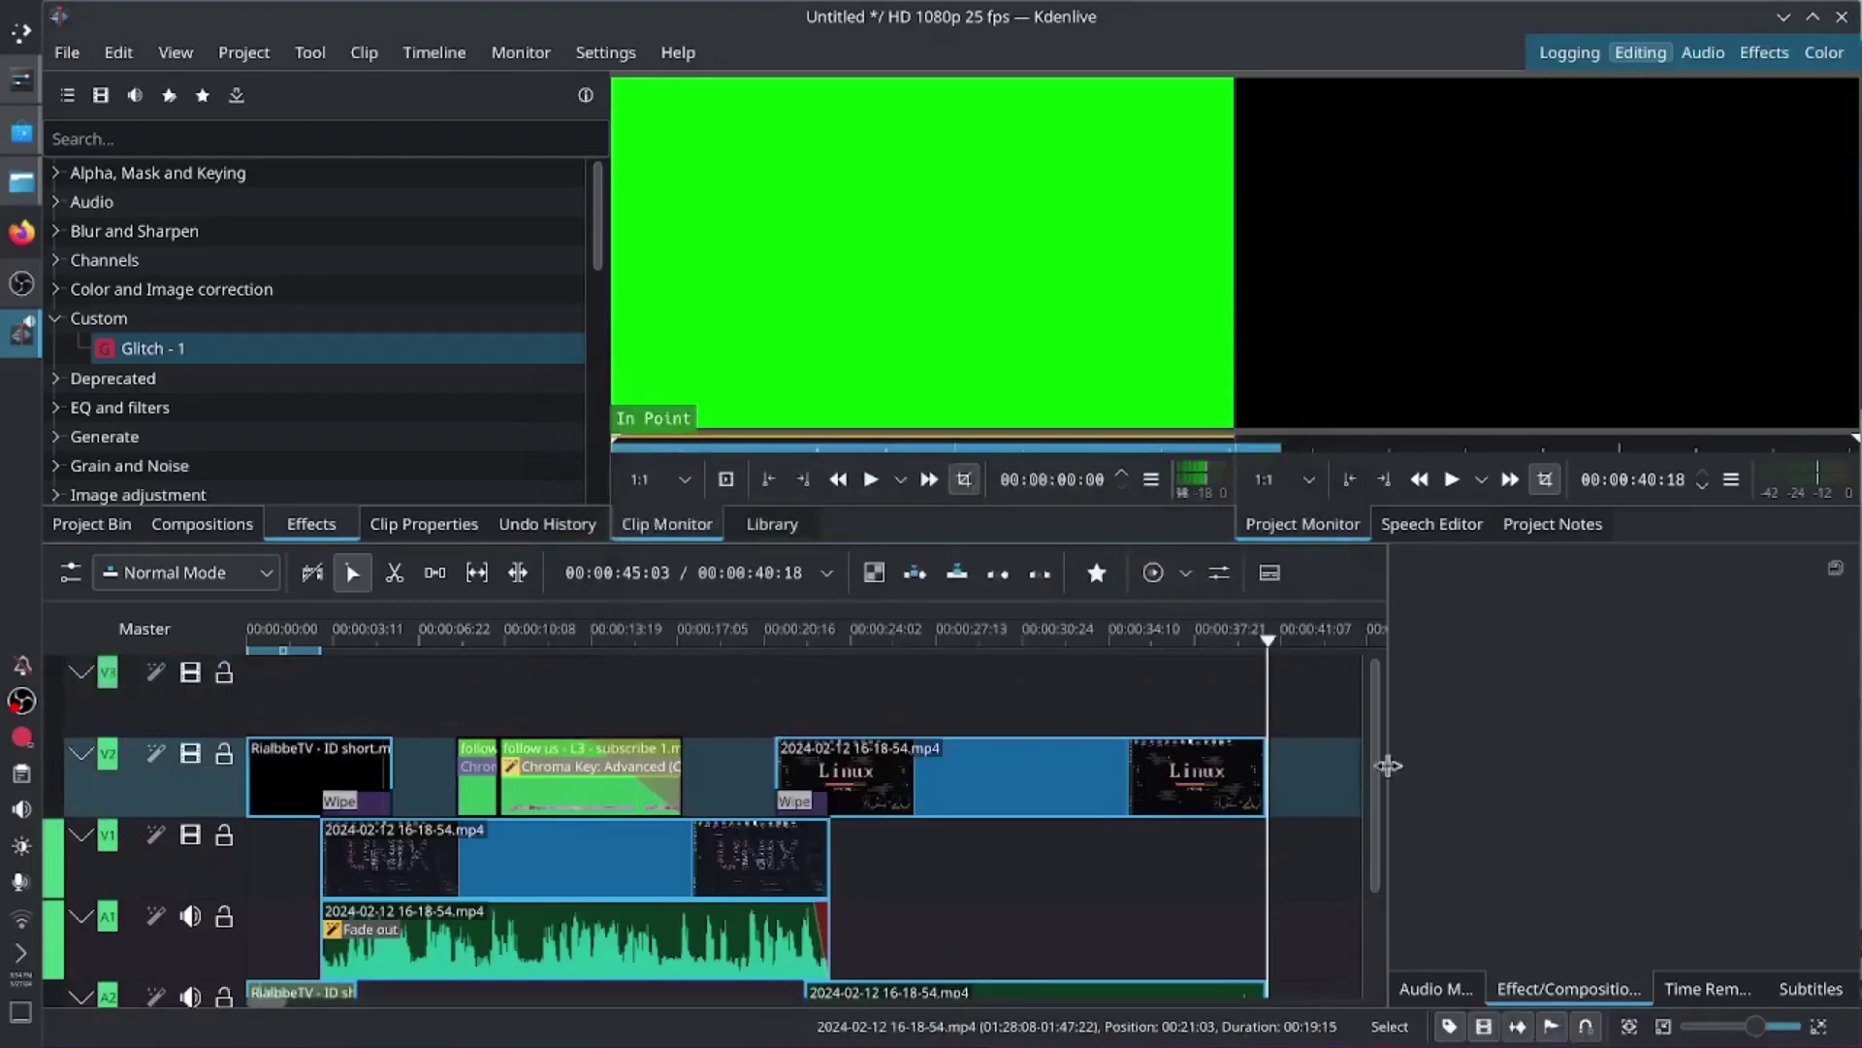
# Step: Widen the timeline area and review the tracks below V3
pyautogui.moveTo(1384, 777); pyautogui.dragTo(1426, 844)
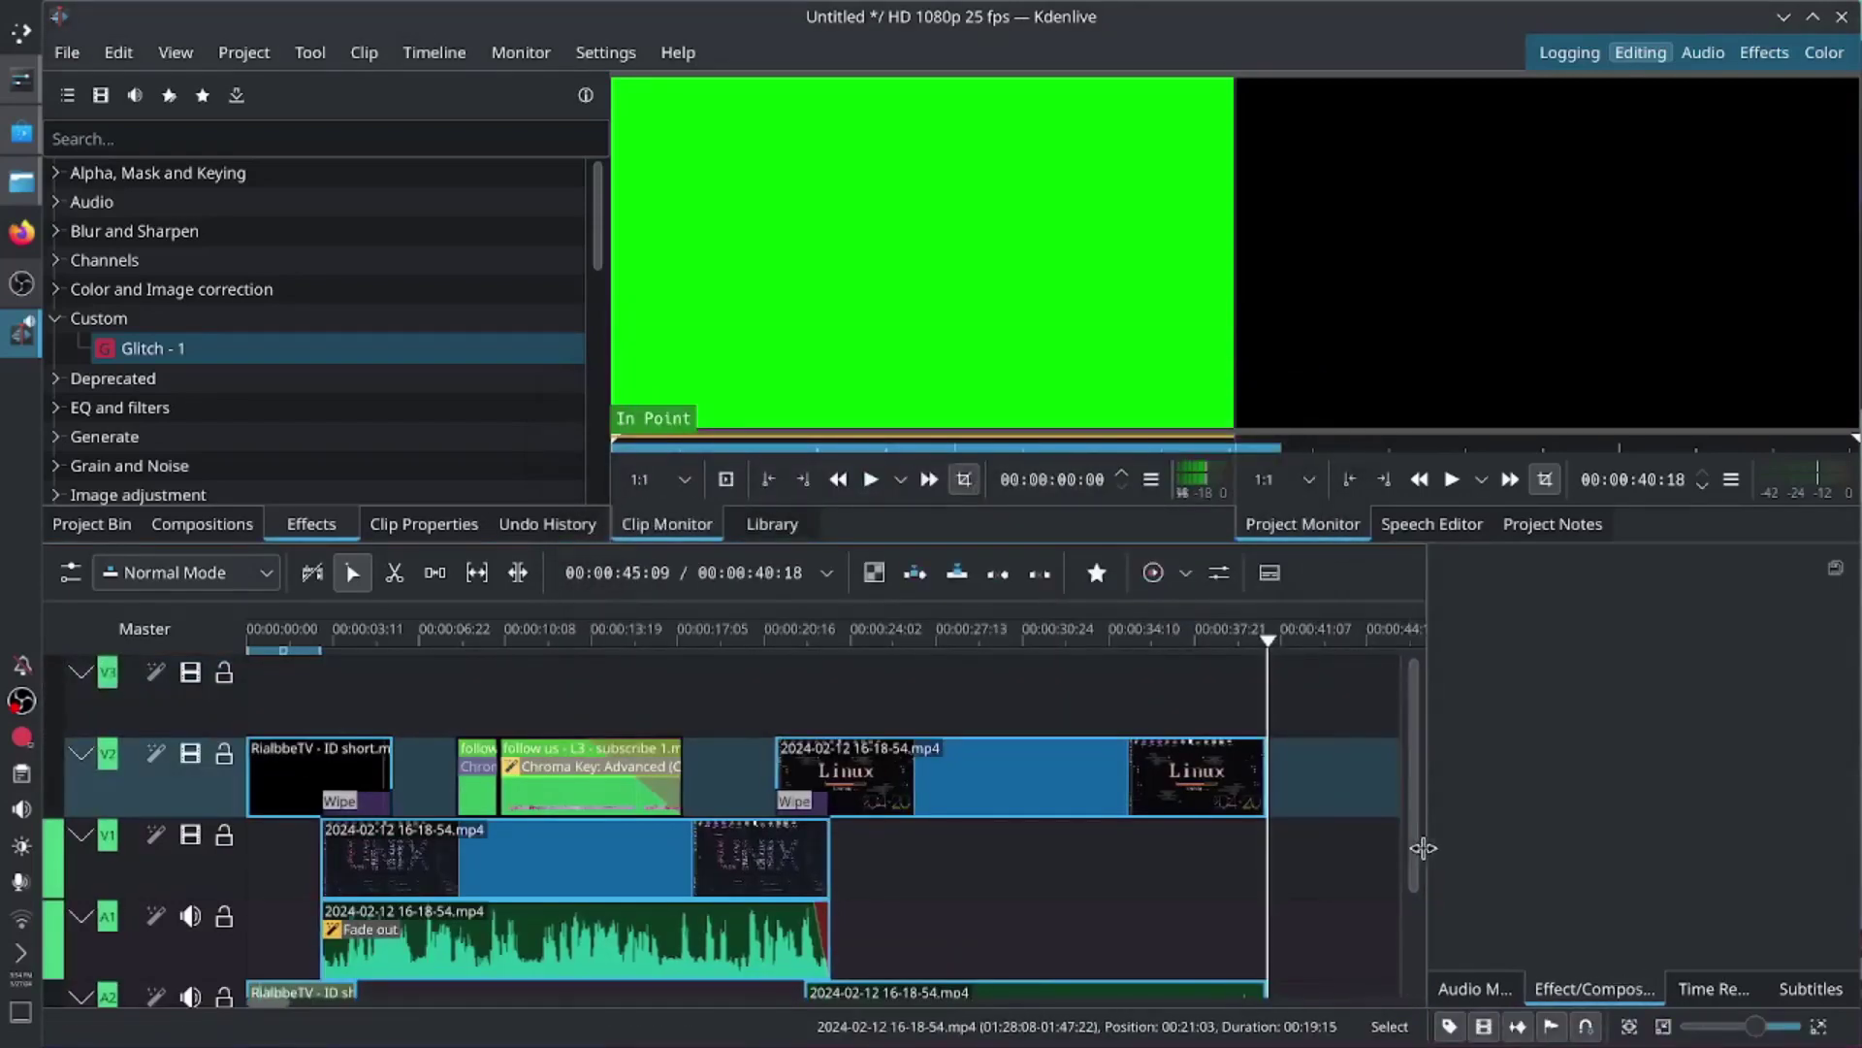
pyautogui.scroll(-1, 1212, 894)
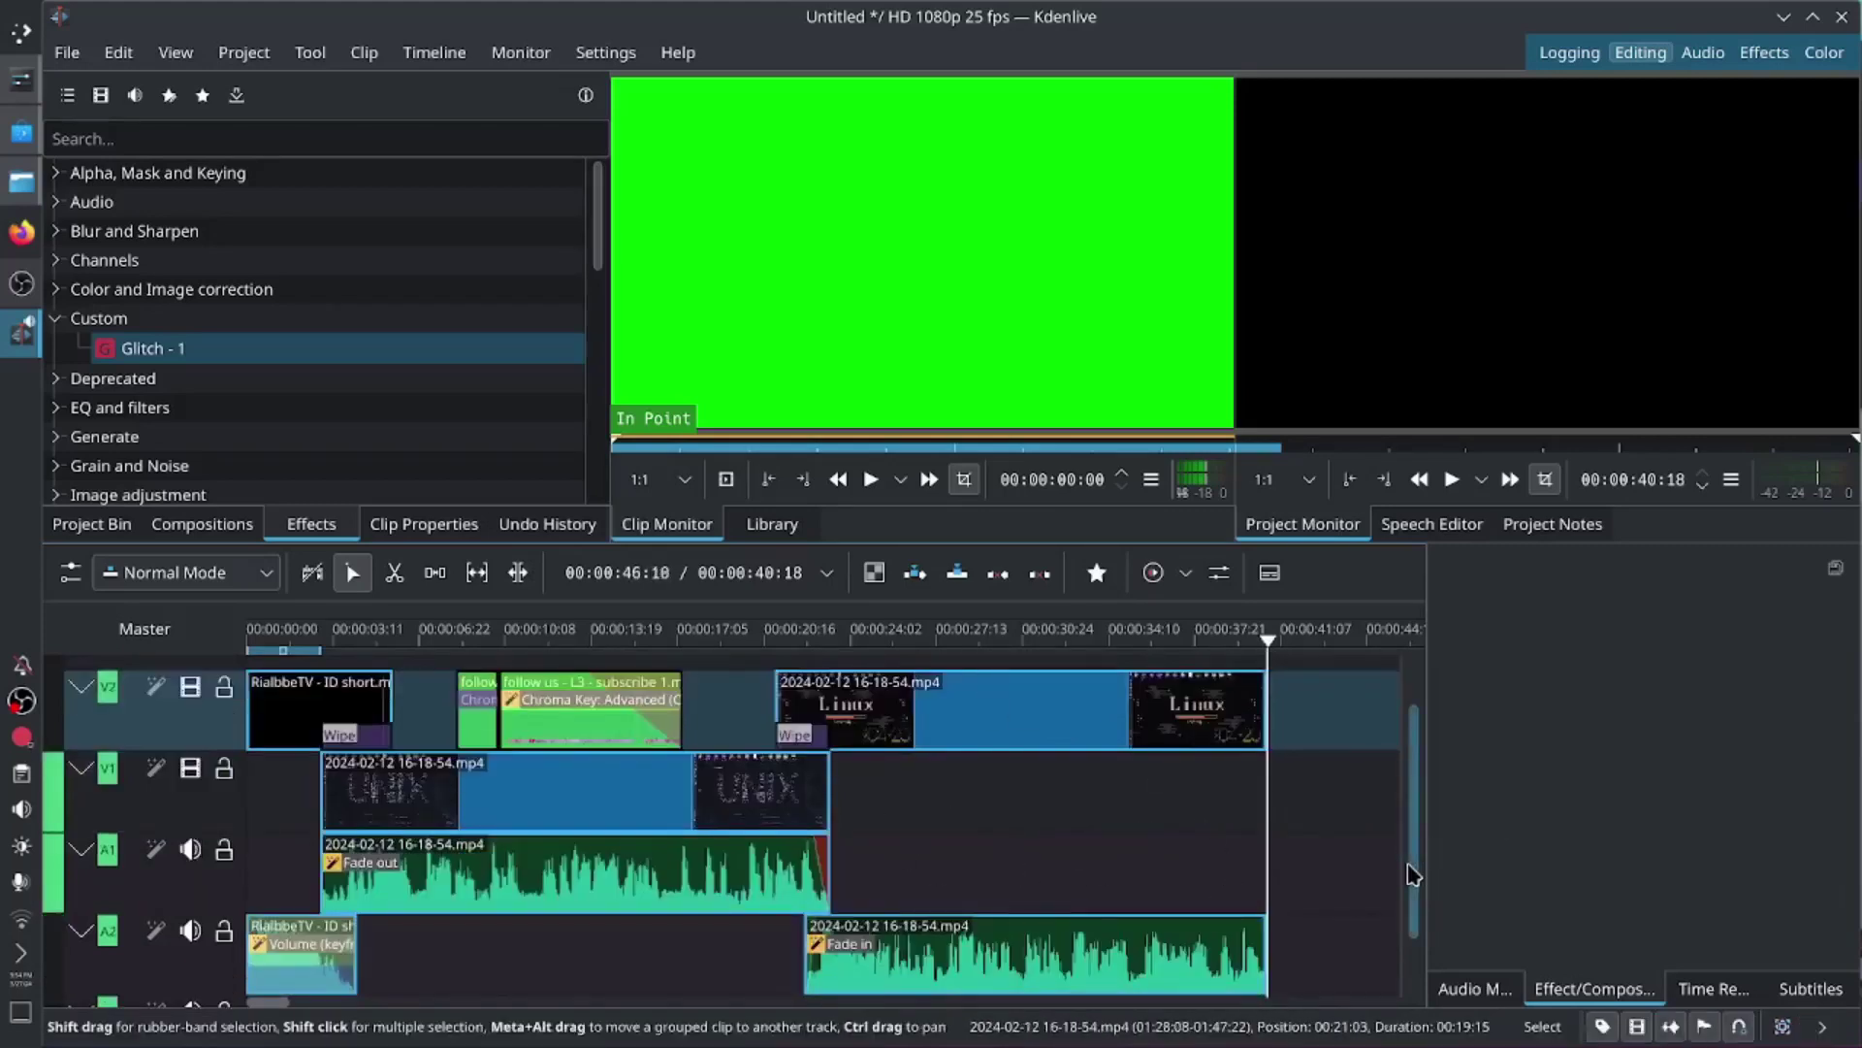
pyautogui.scroll(1, 1416, 839)
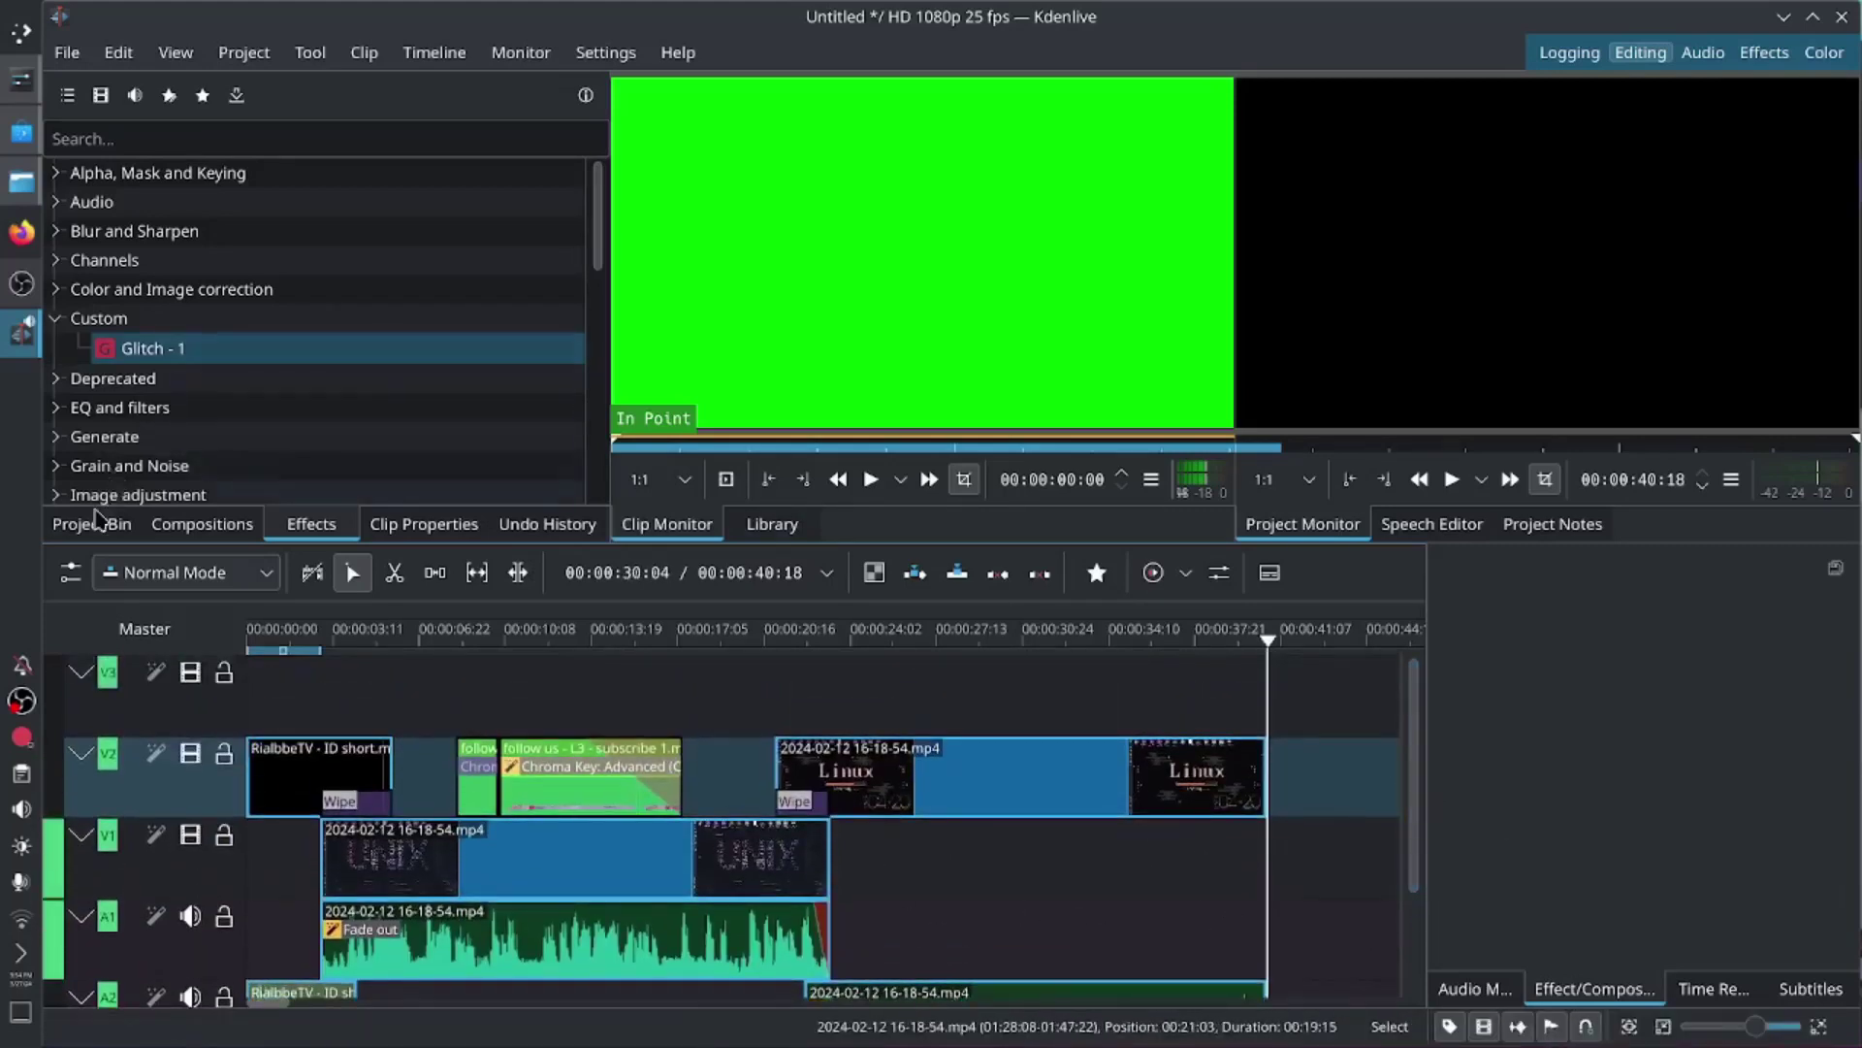
# Step: Add Extro - 2.mp4 from the rialbbe tv folder to the project bin and place it on V3, ending level with the last V2 clip
pyautogui.click(94, 523)
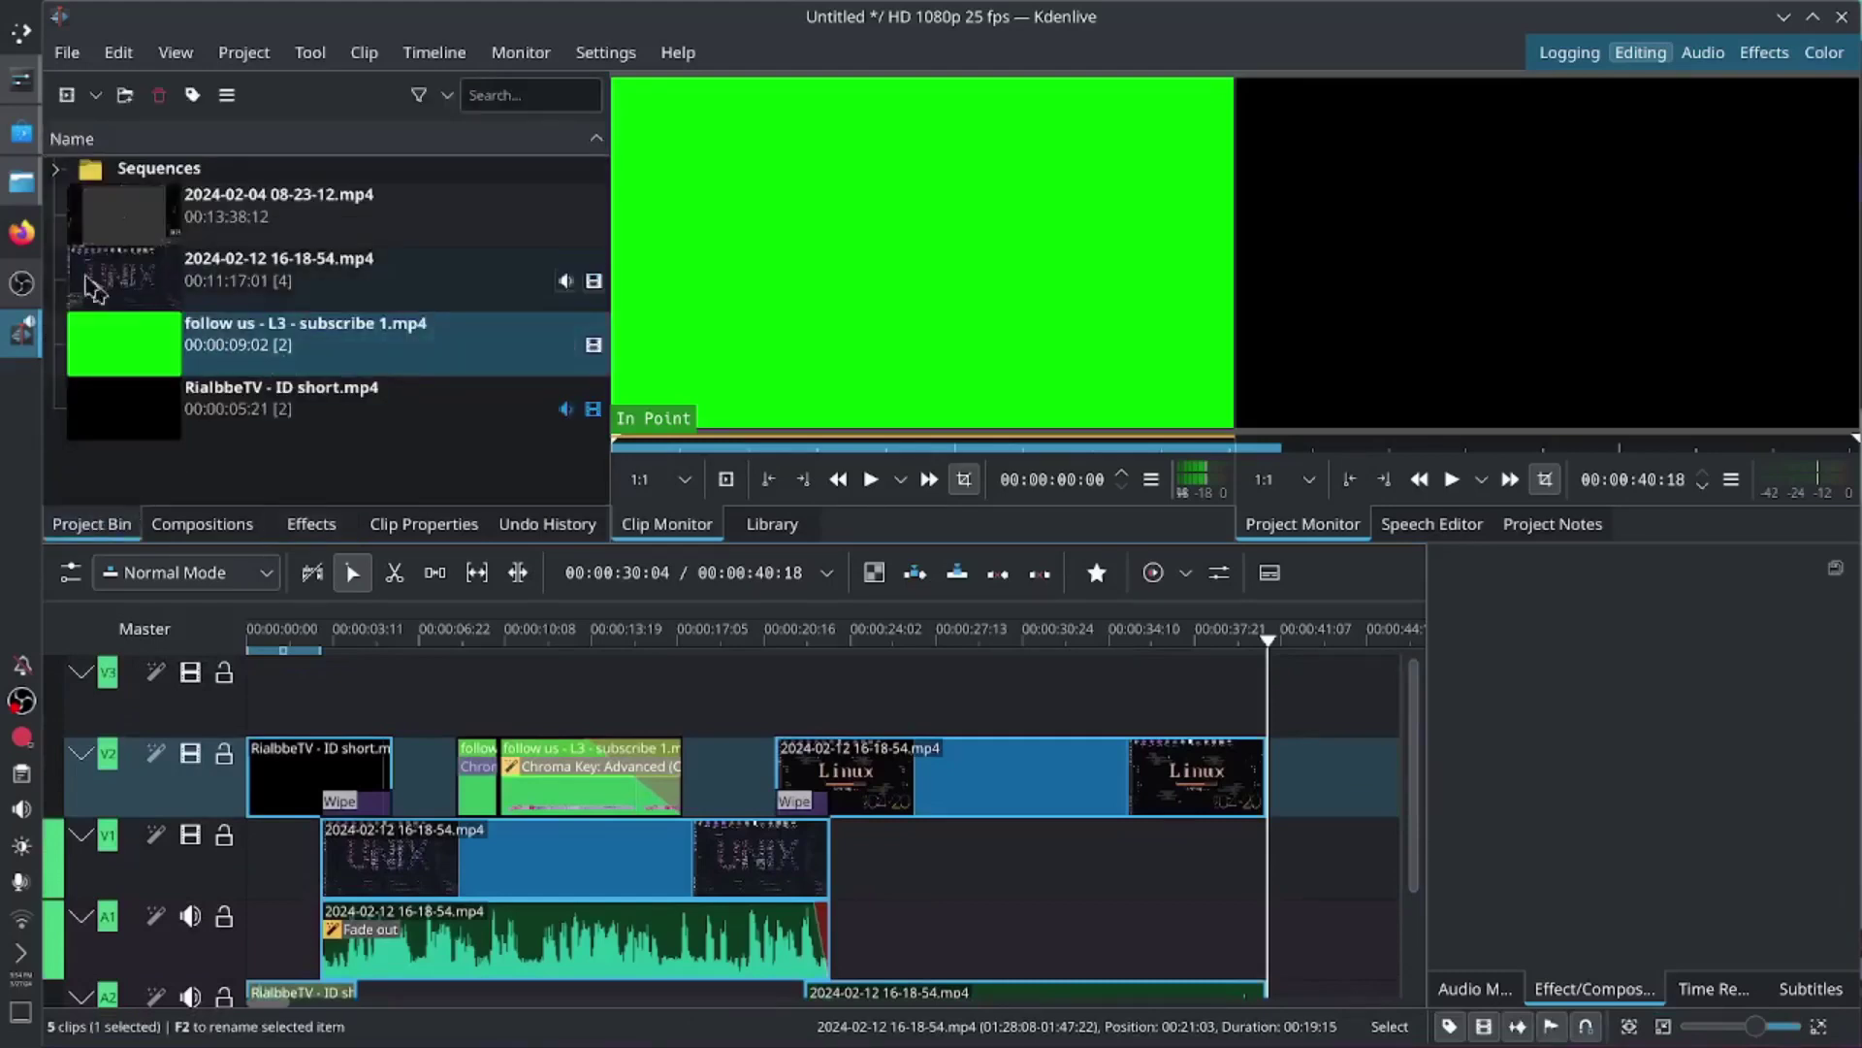
pyautogui.click(21, 181)
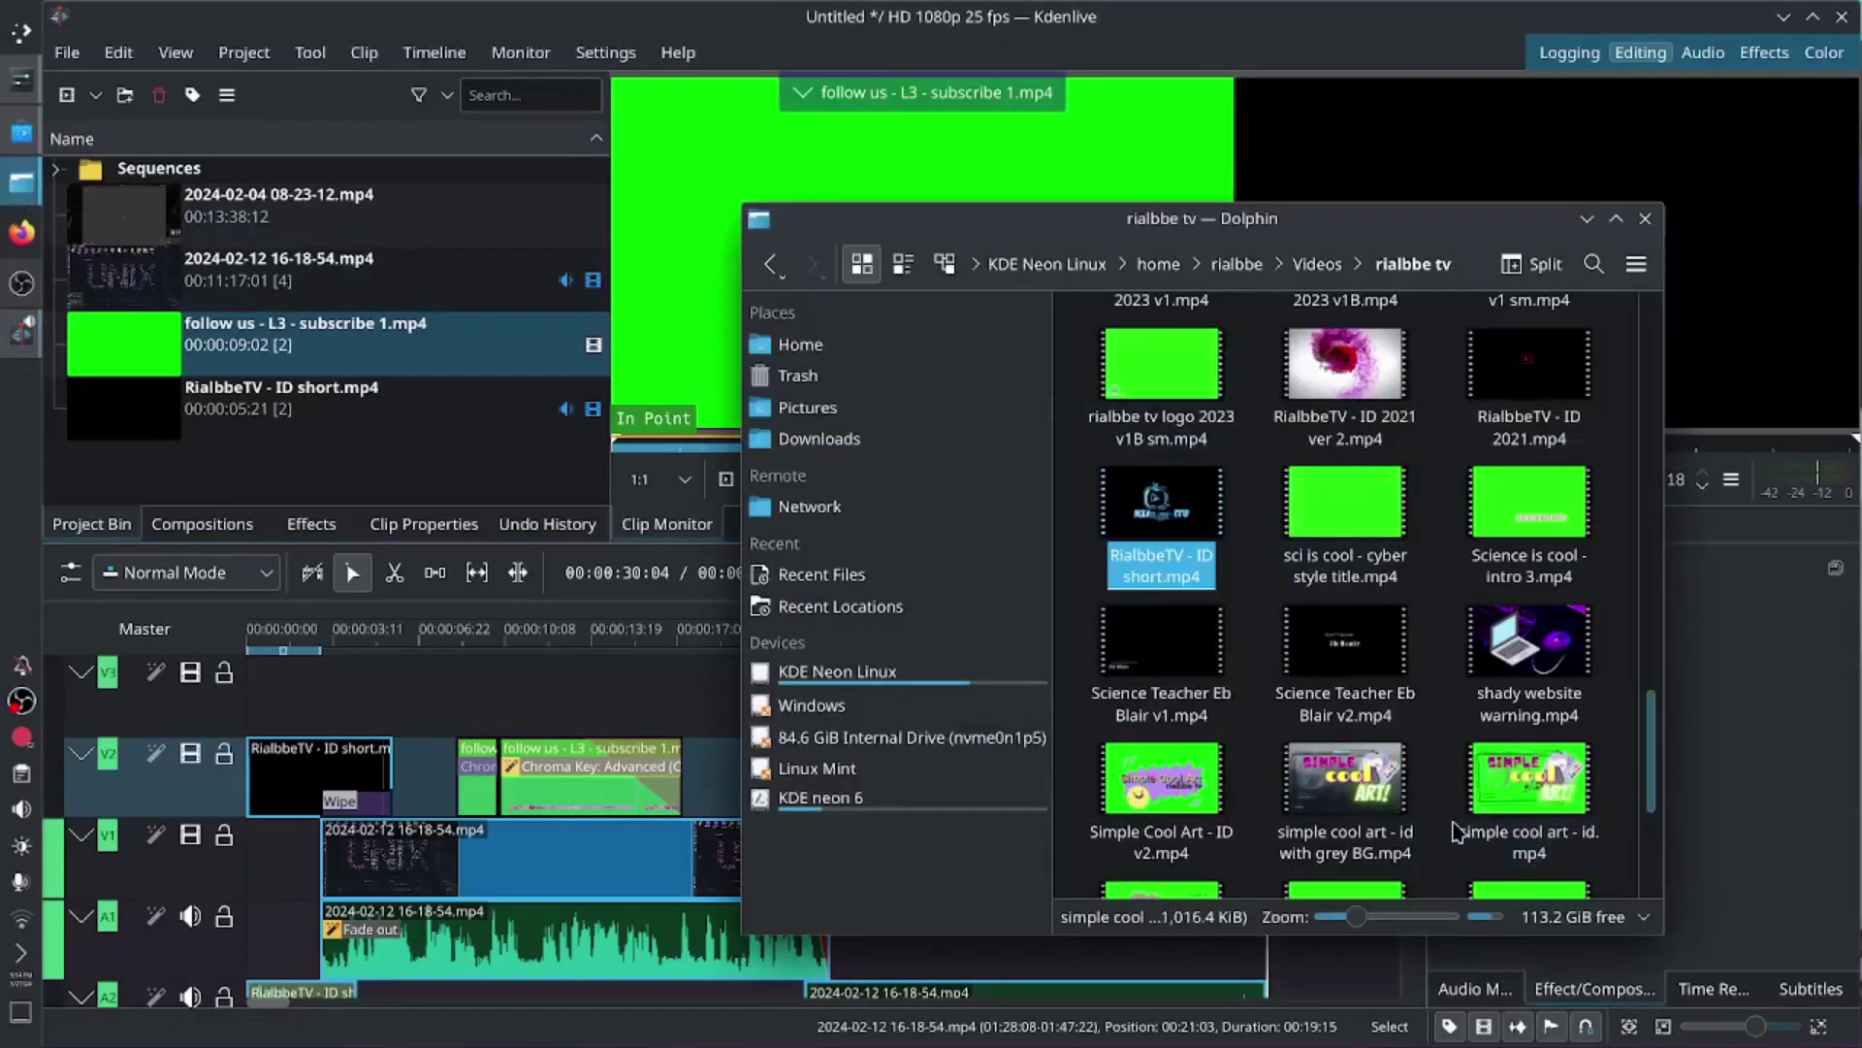
pyautogui.scroll(3, 1431, 786)
pyautogui.scroll(8, 1426, 776)
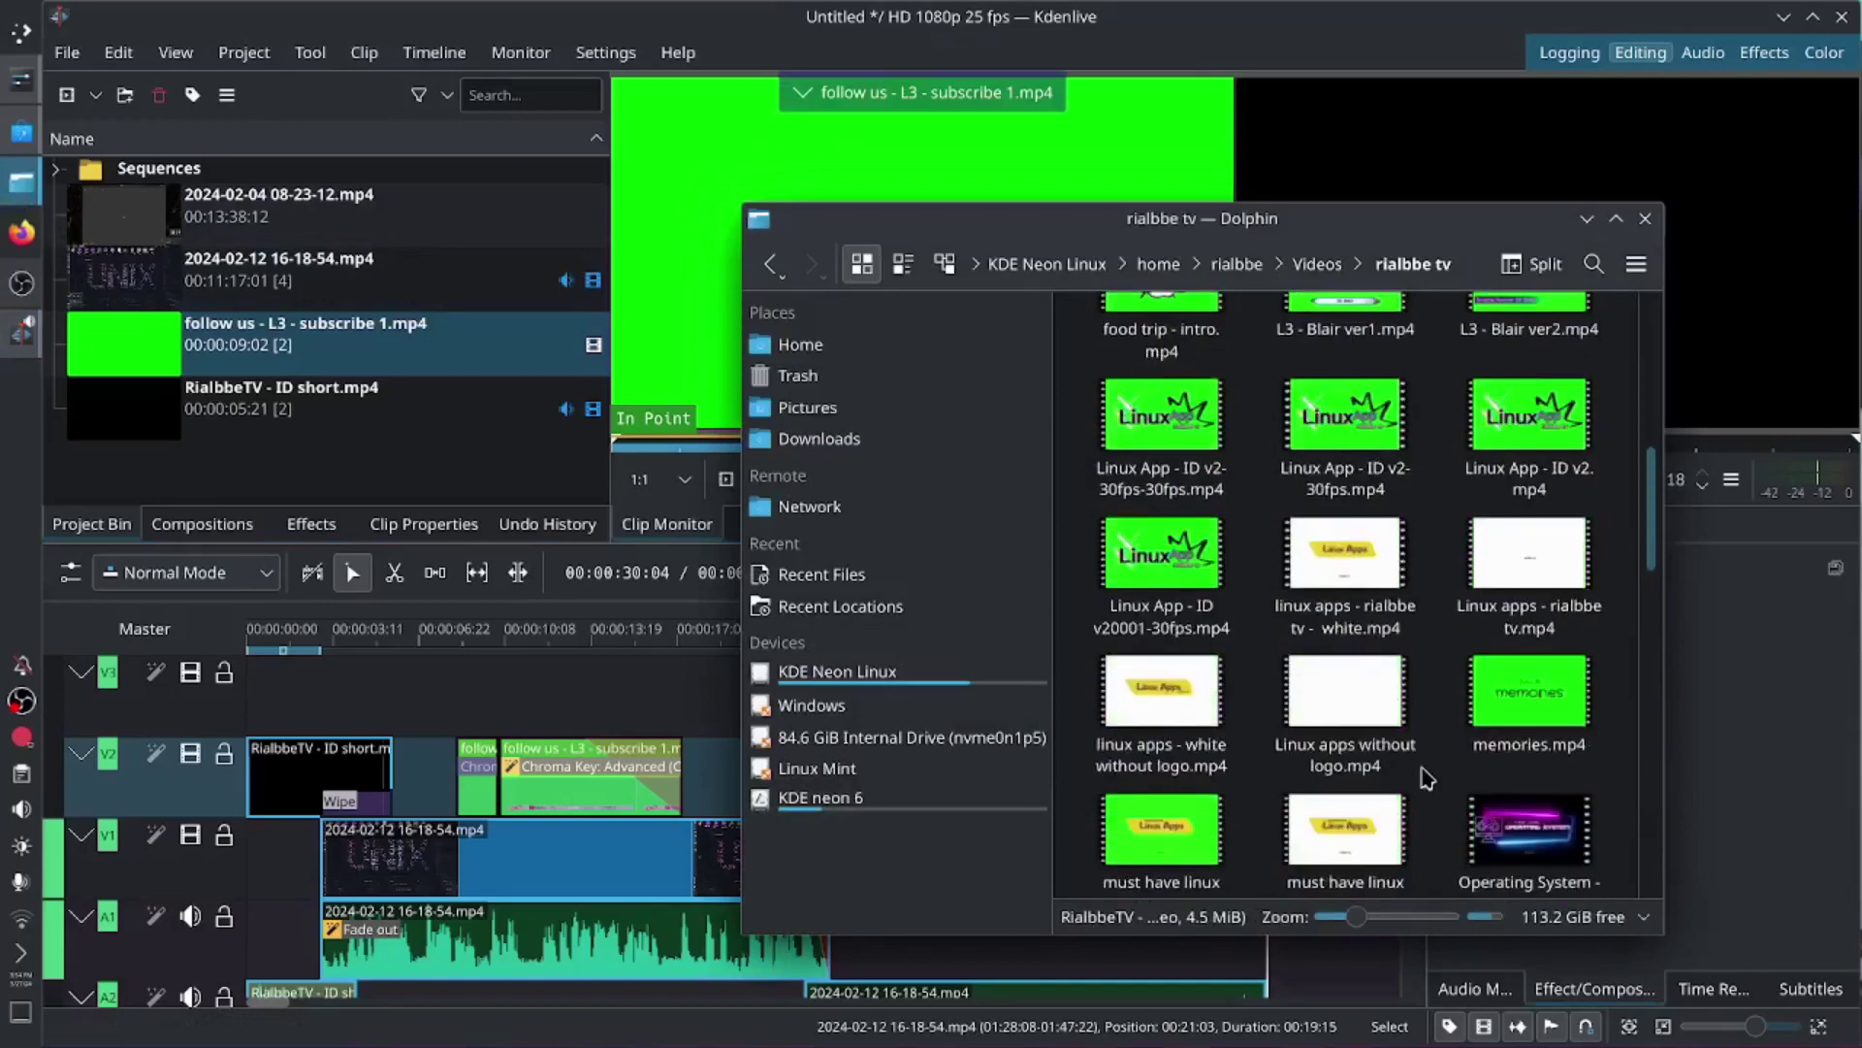
pyautogui.scroll(-3, 1426, 776)
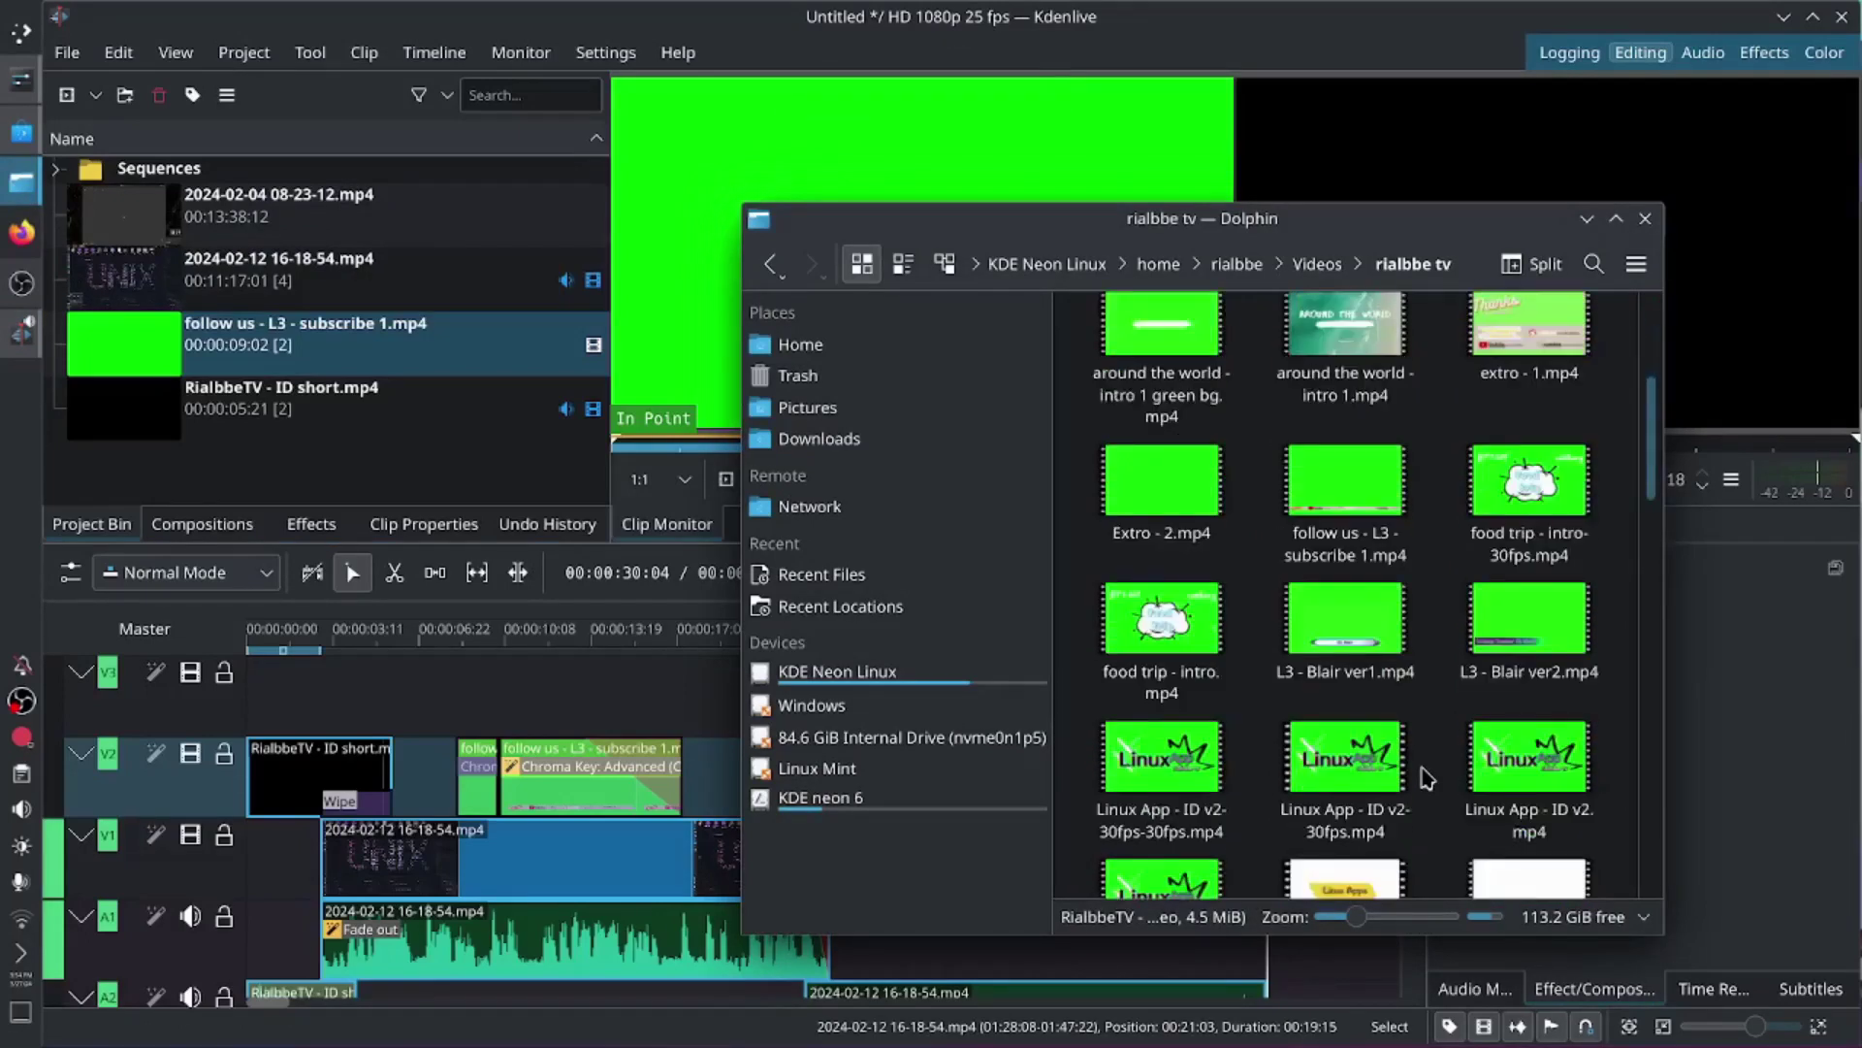
pyautogui.scroll(-10, 1426, 776)
pyautogui.scroll(-4, 1436, 766)
pyautogui.scroll(7, 1440, 761)
pyautogui.scroll(6, 1440, 761)
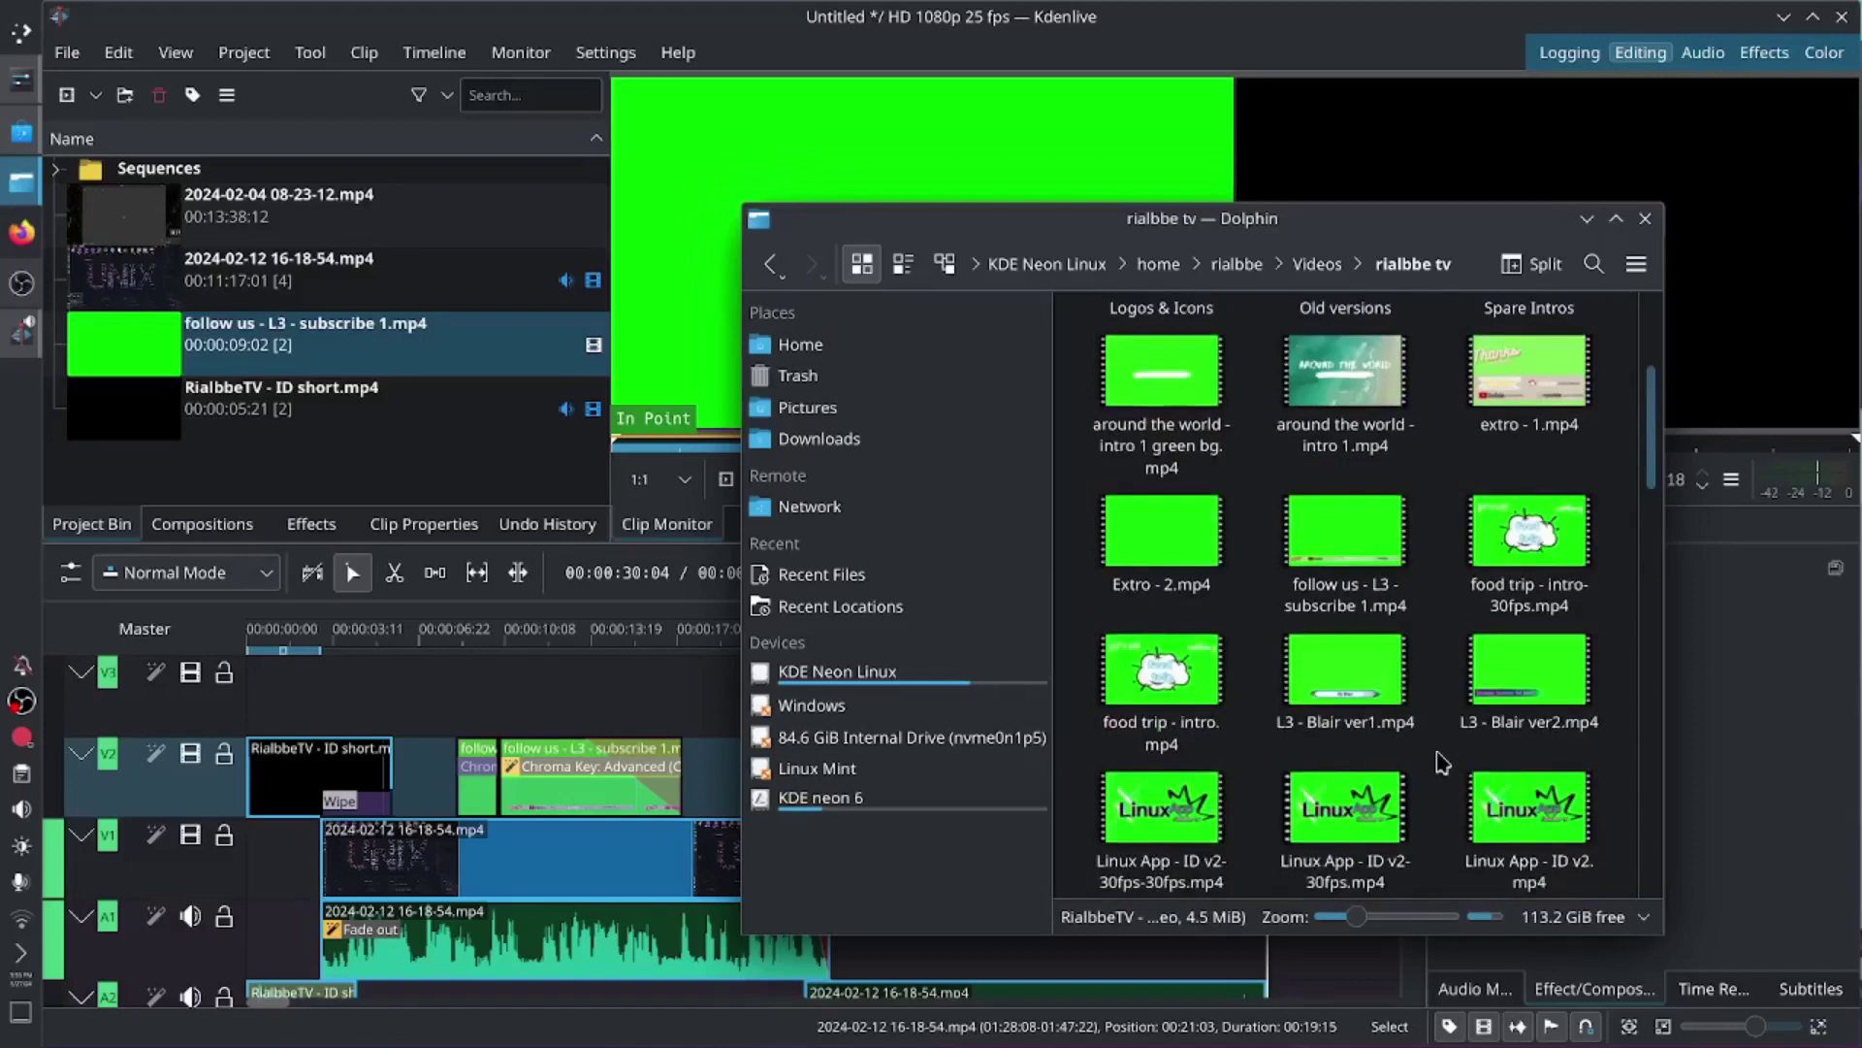
pyautogui.scroll(2, 1442, 764)
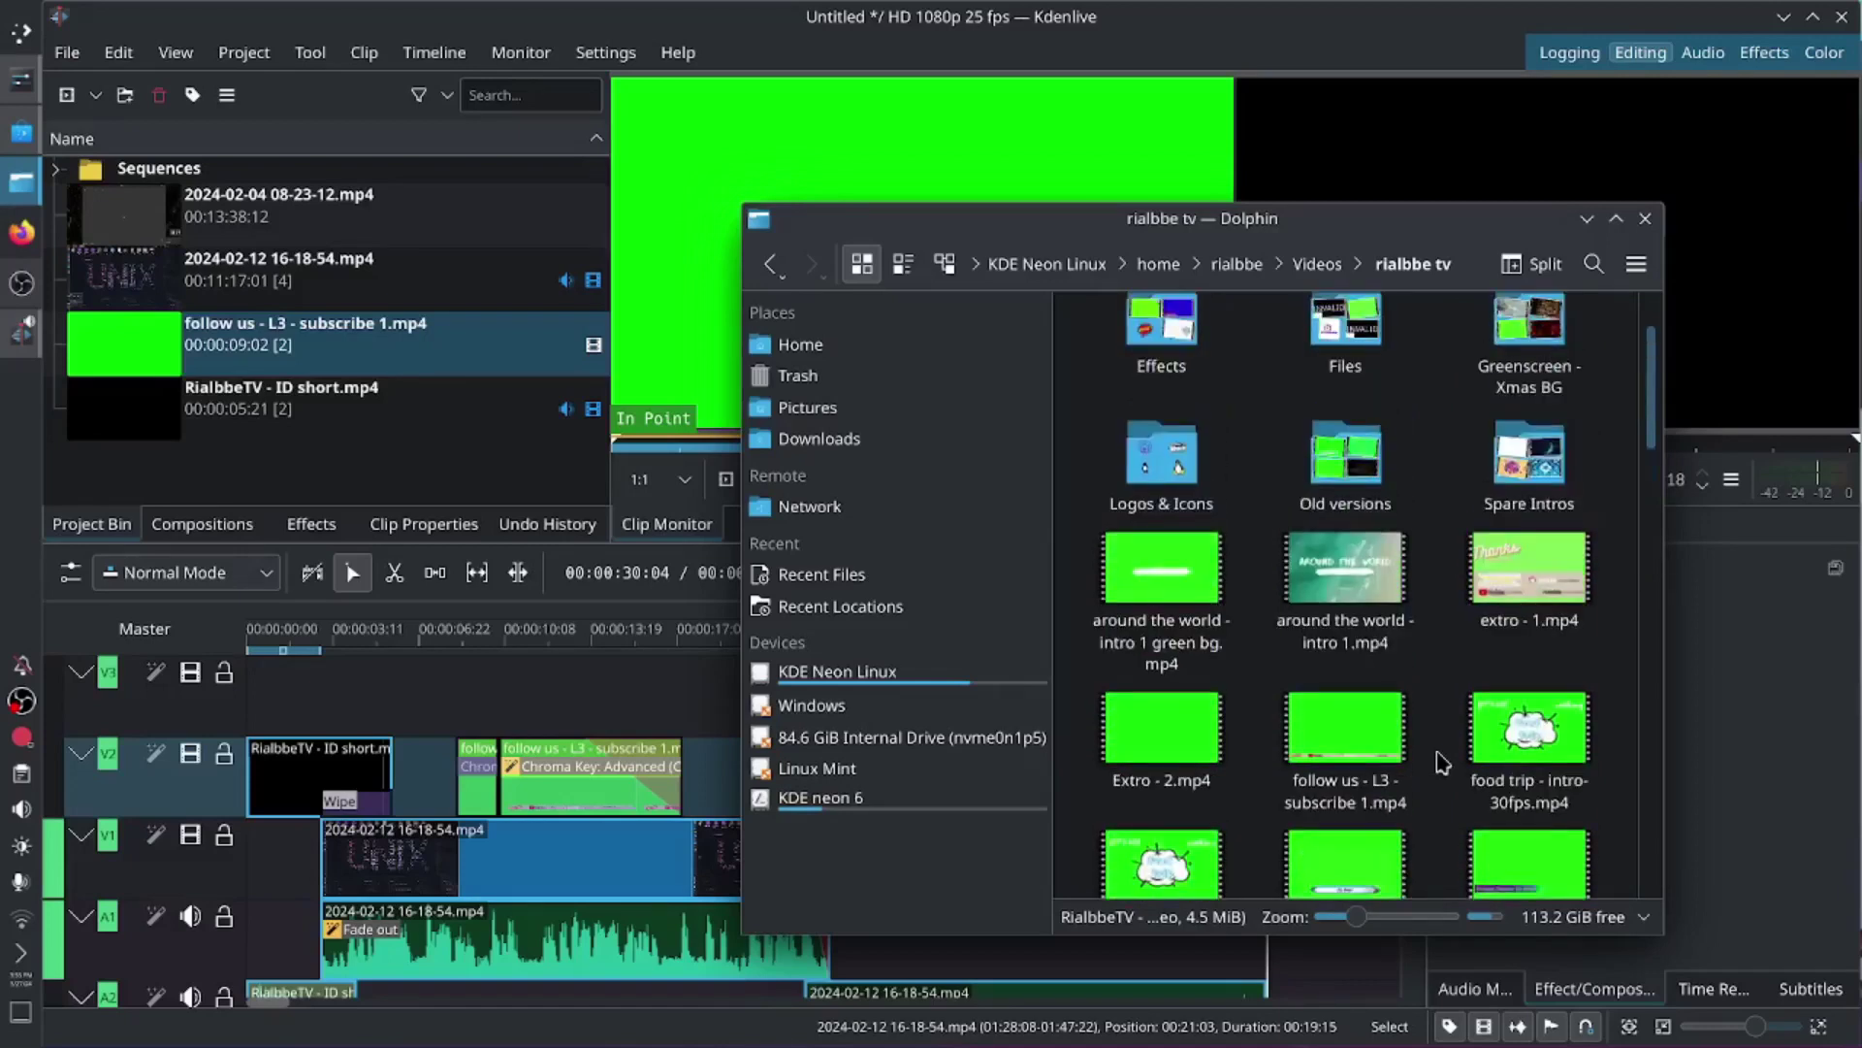
pyautogui.moveTo(1241, 758); pyautogui.dragTo(318, 473)
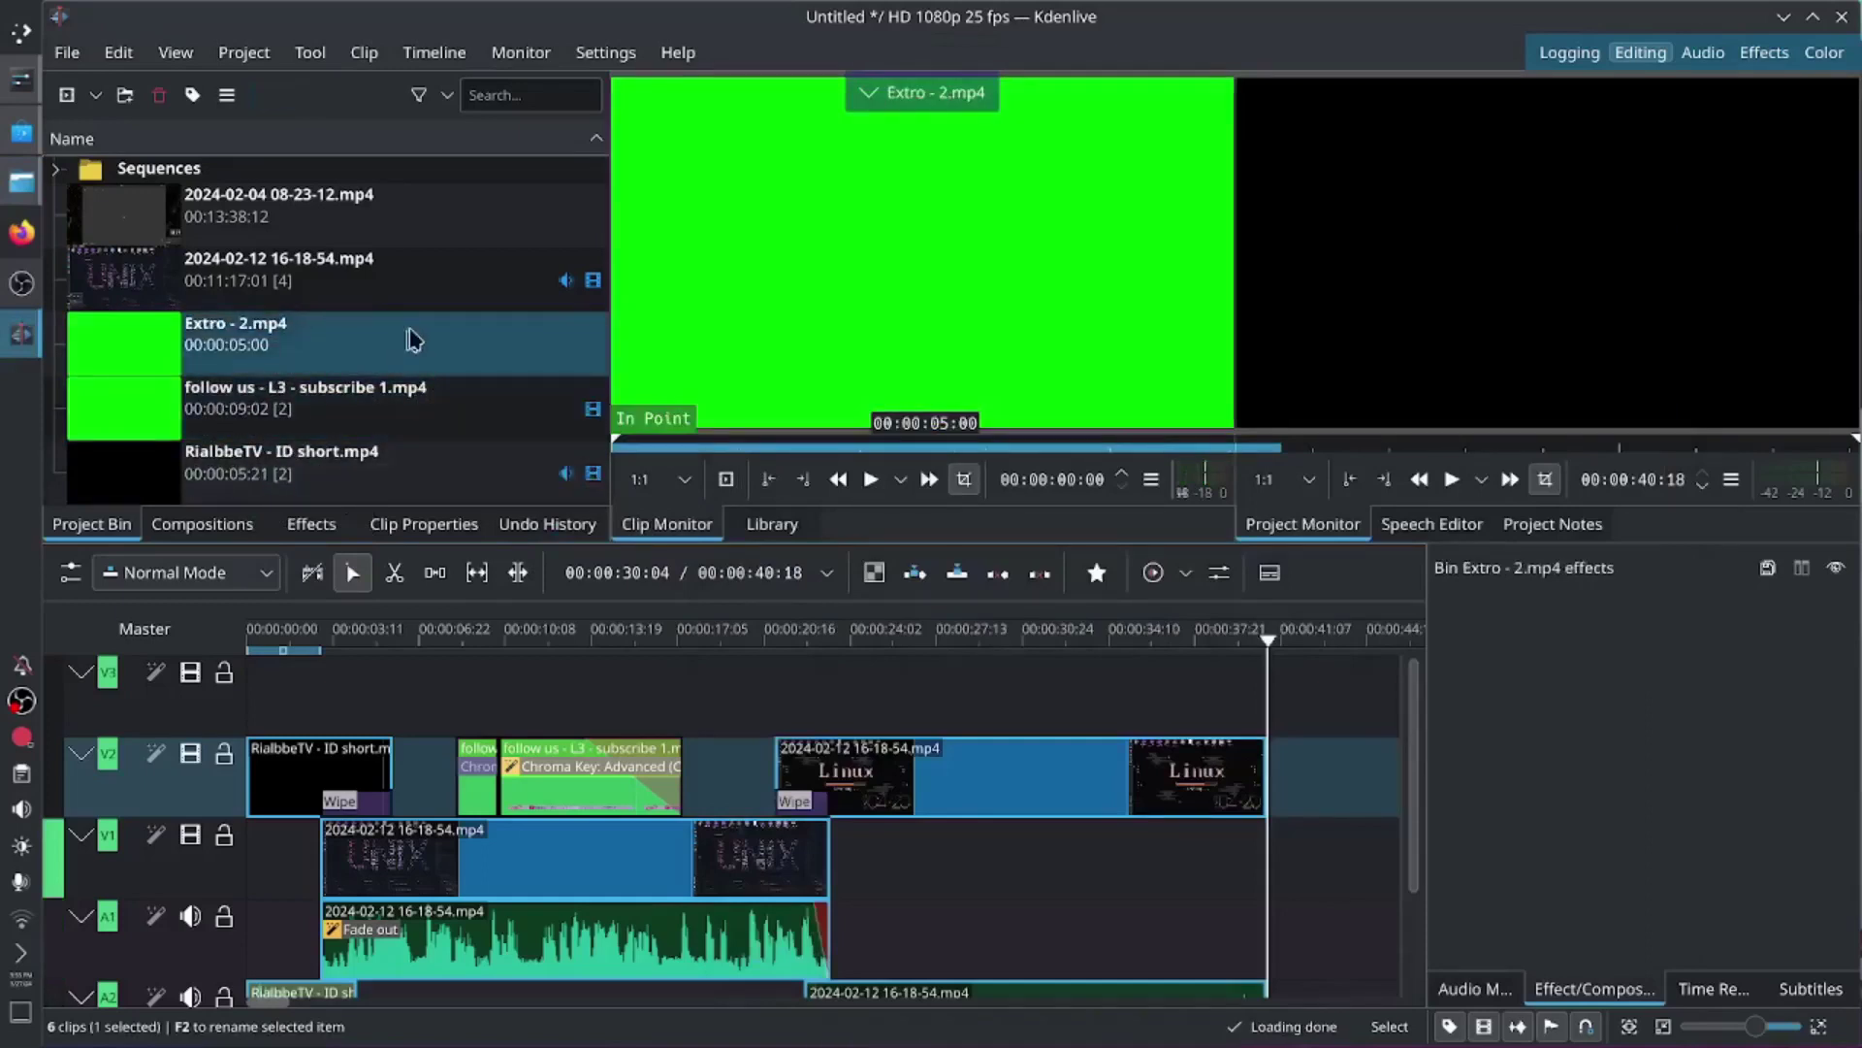
pyautogui.moveTo(395, 362); pyautogui.dragTo(926, 721)
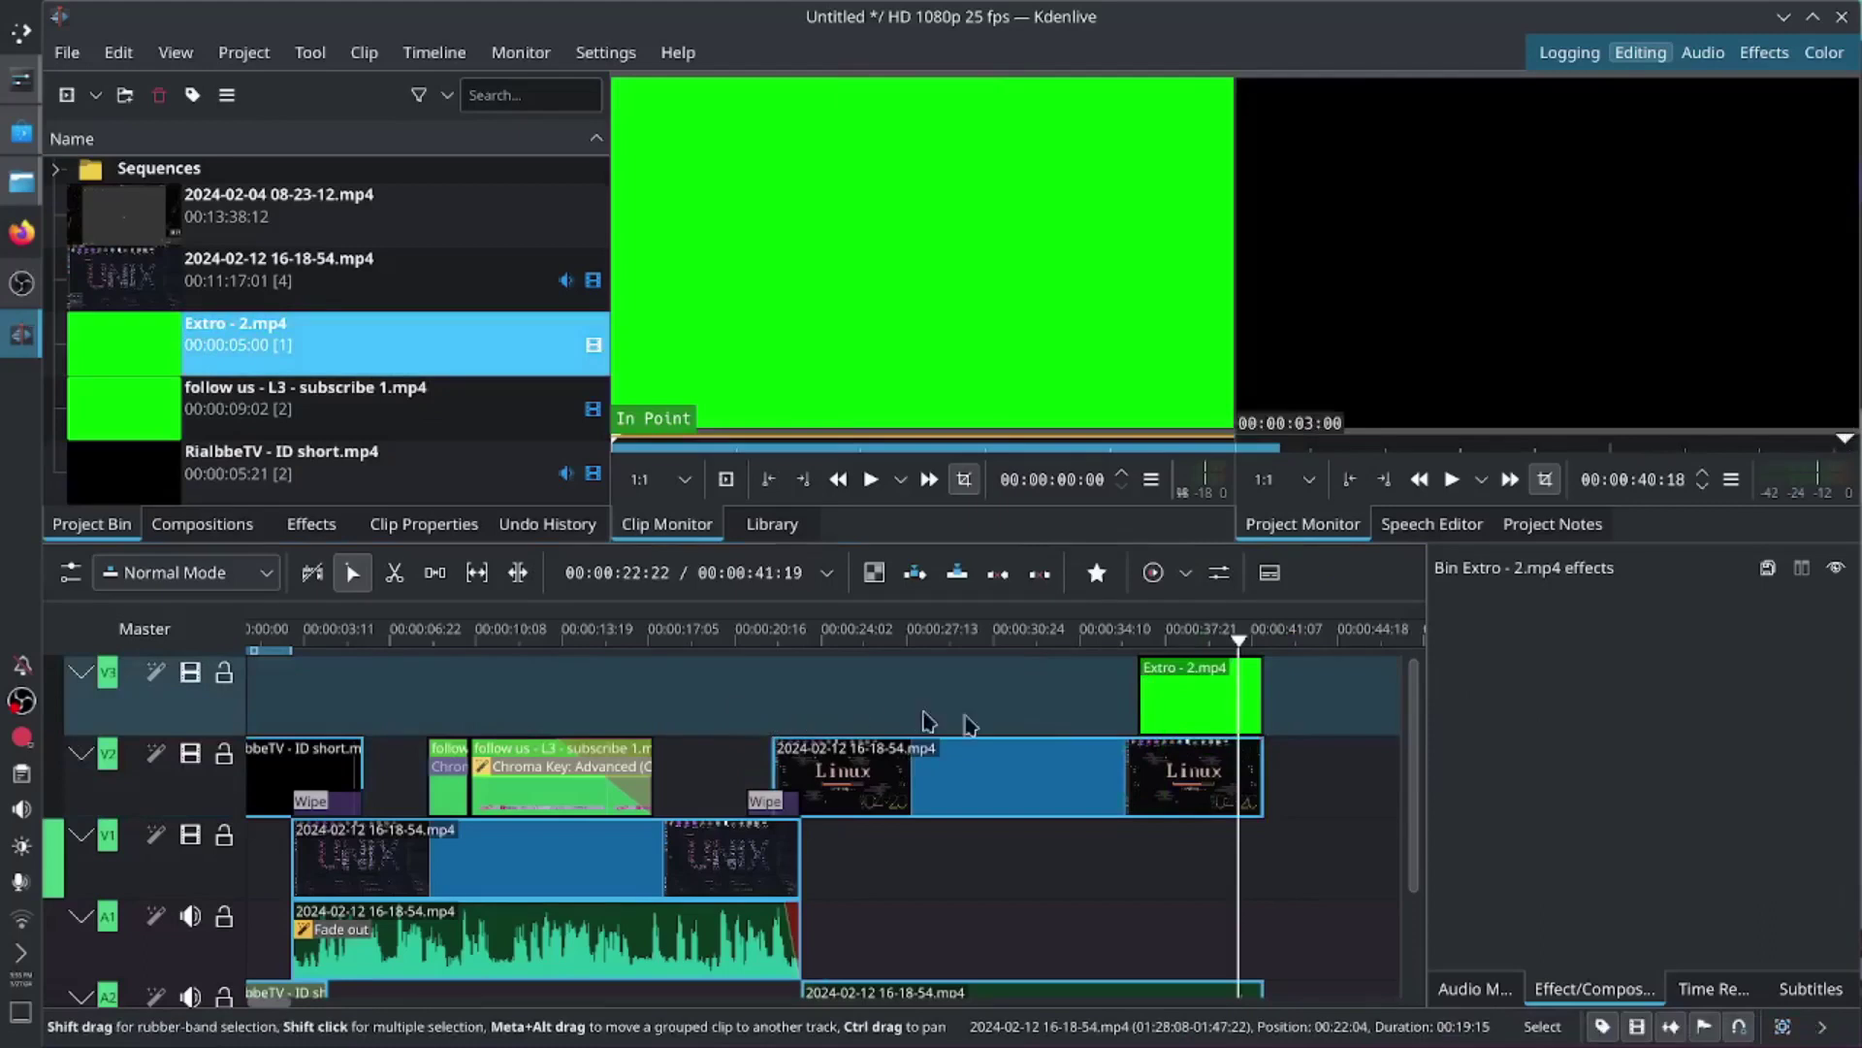
# Step: Cut the last V2 clip and its audio at 00:00:23:08 and move the part after the cut to V1 and A1
pyautogui.moveTo(813, 726); pyautogui.dragTo(801, 730)
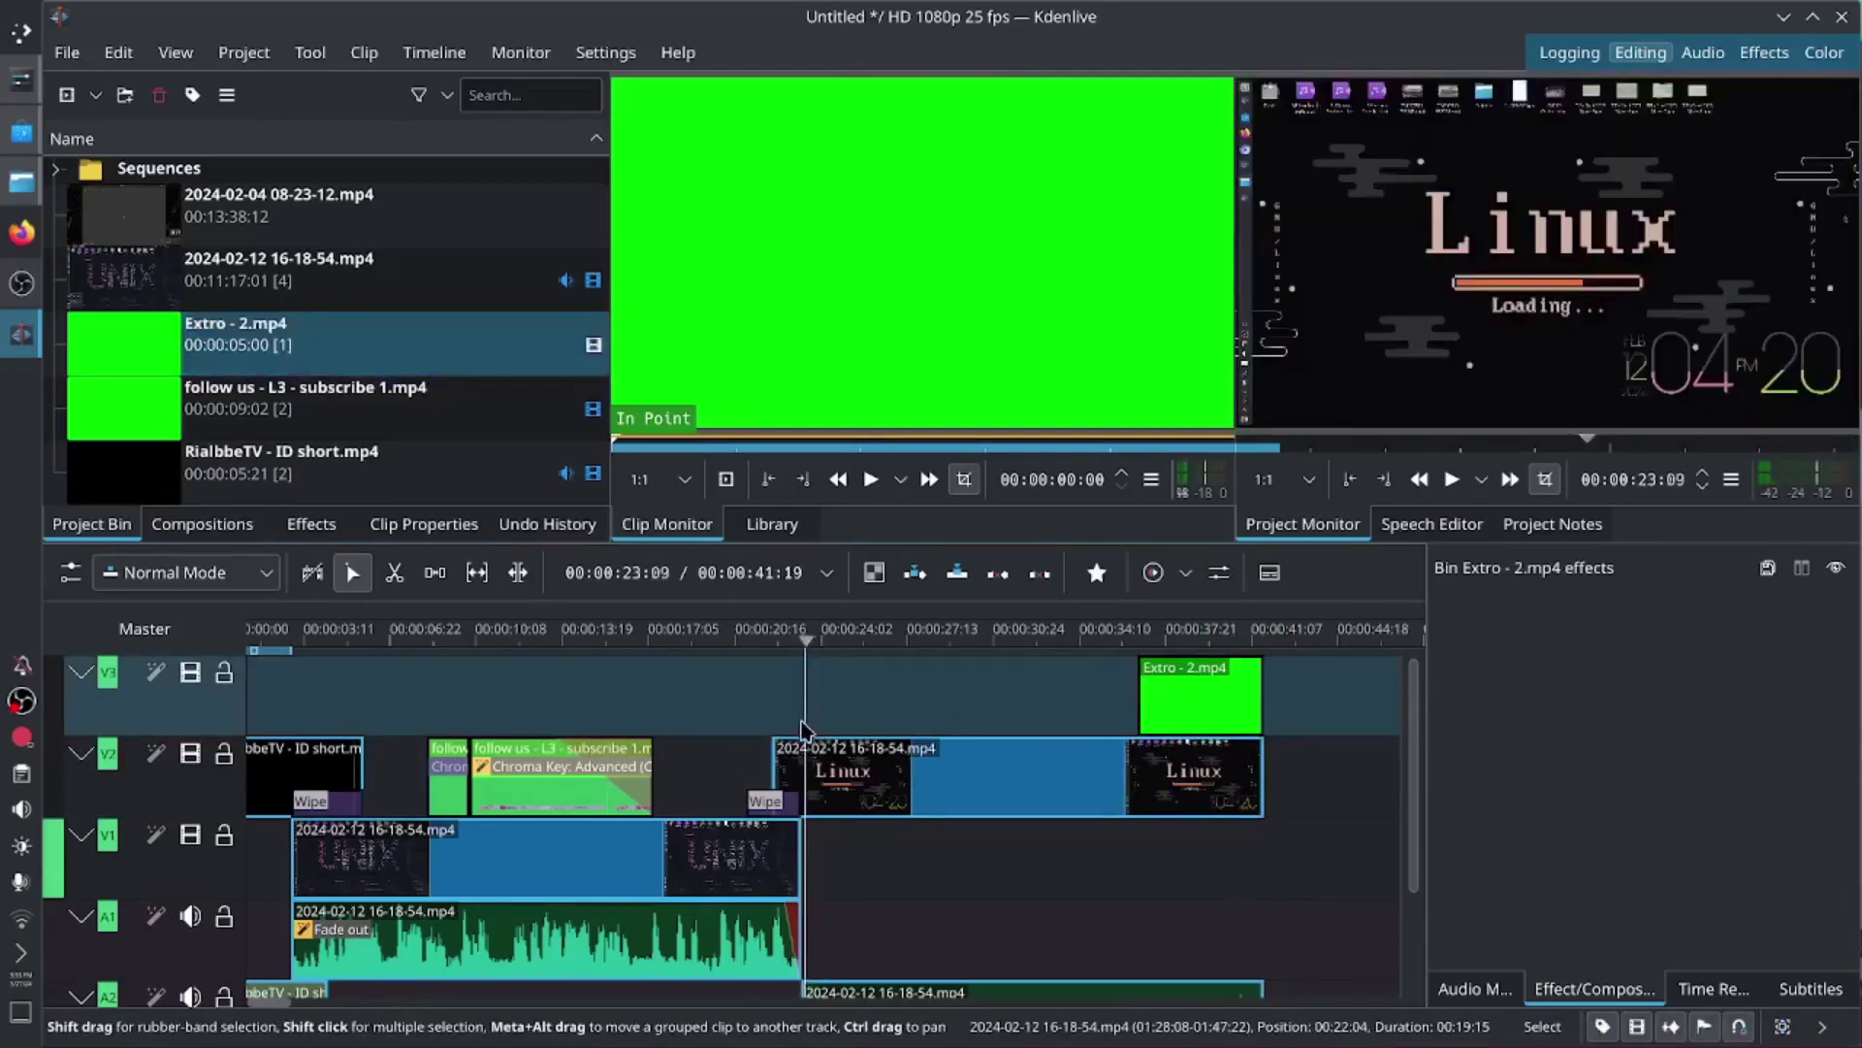
pyautogui.click(878, 785)
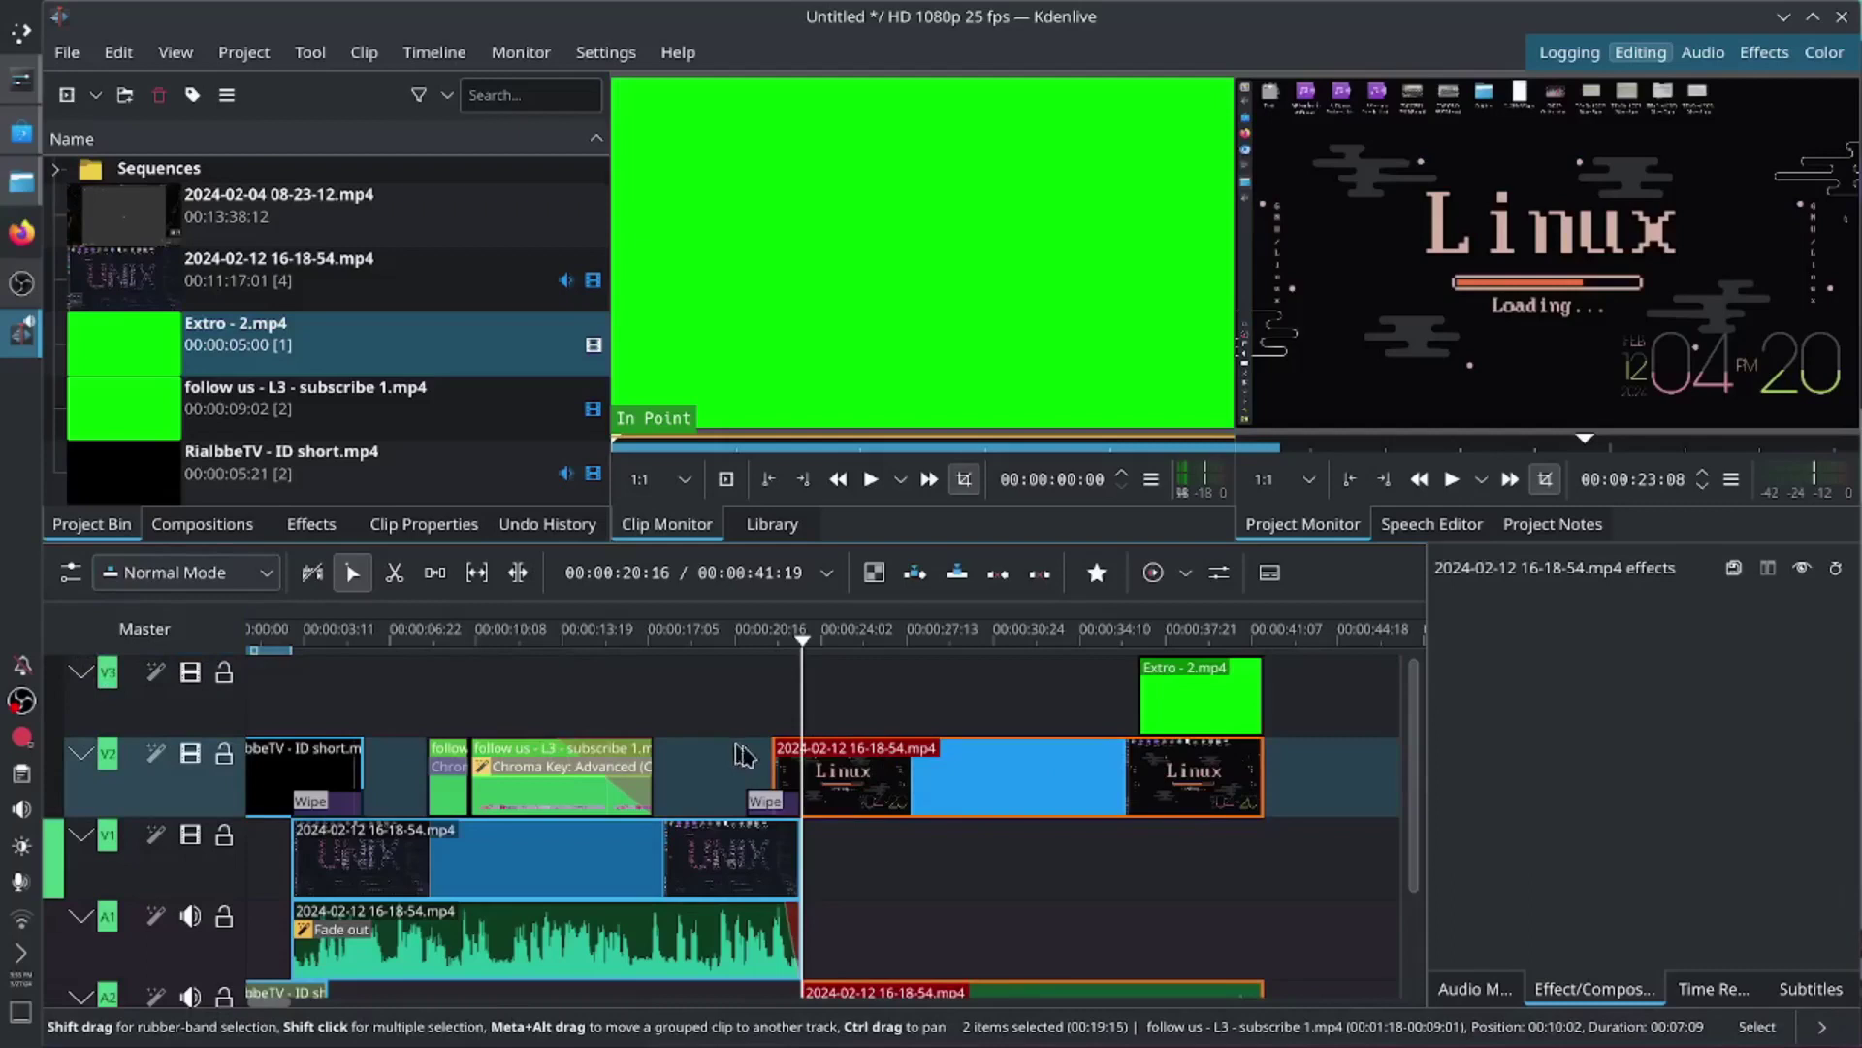
pyautogui.hotkey('shift', 'r')
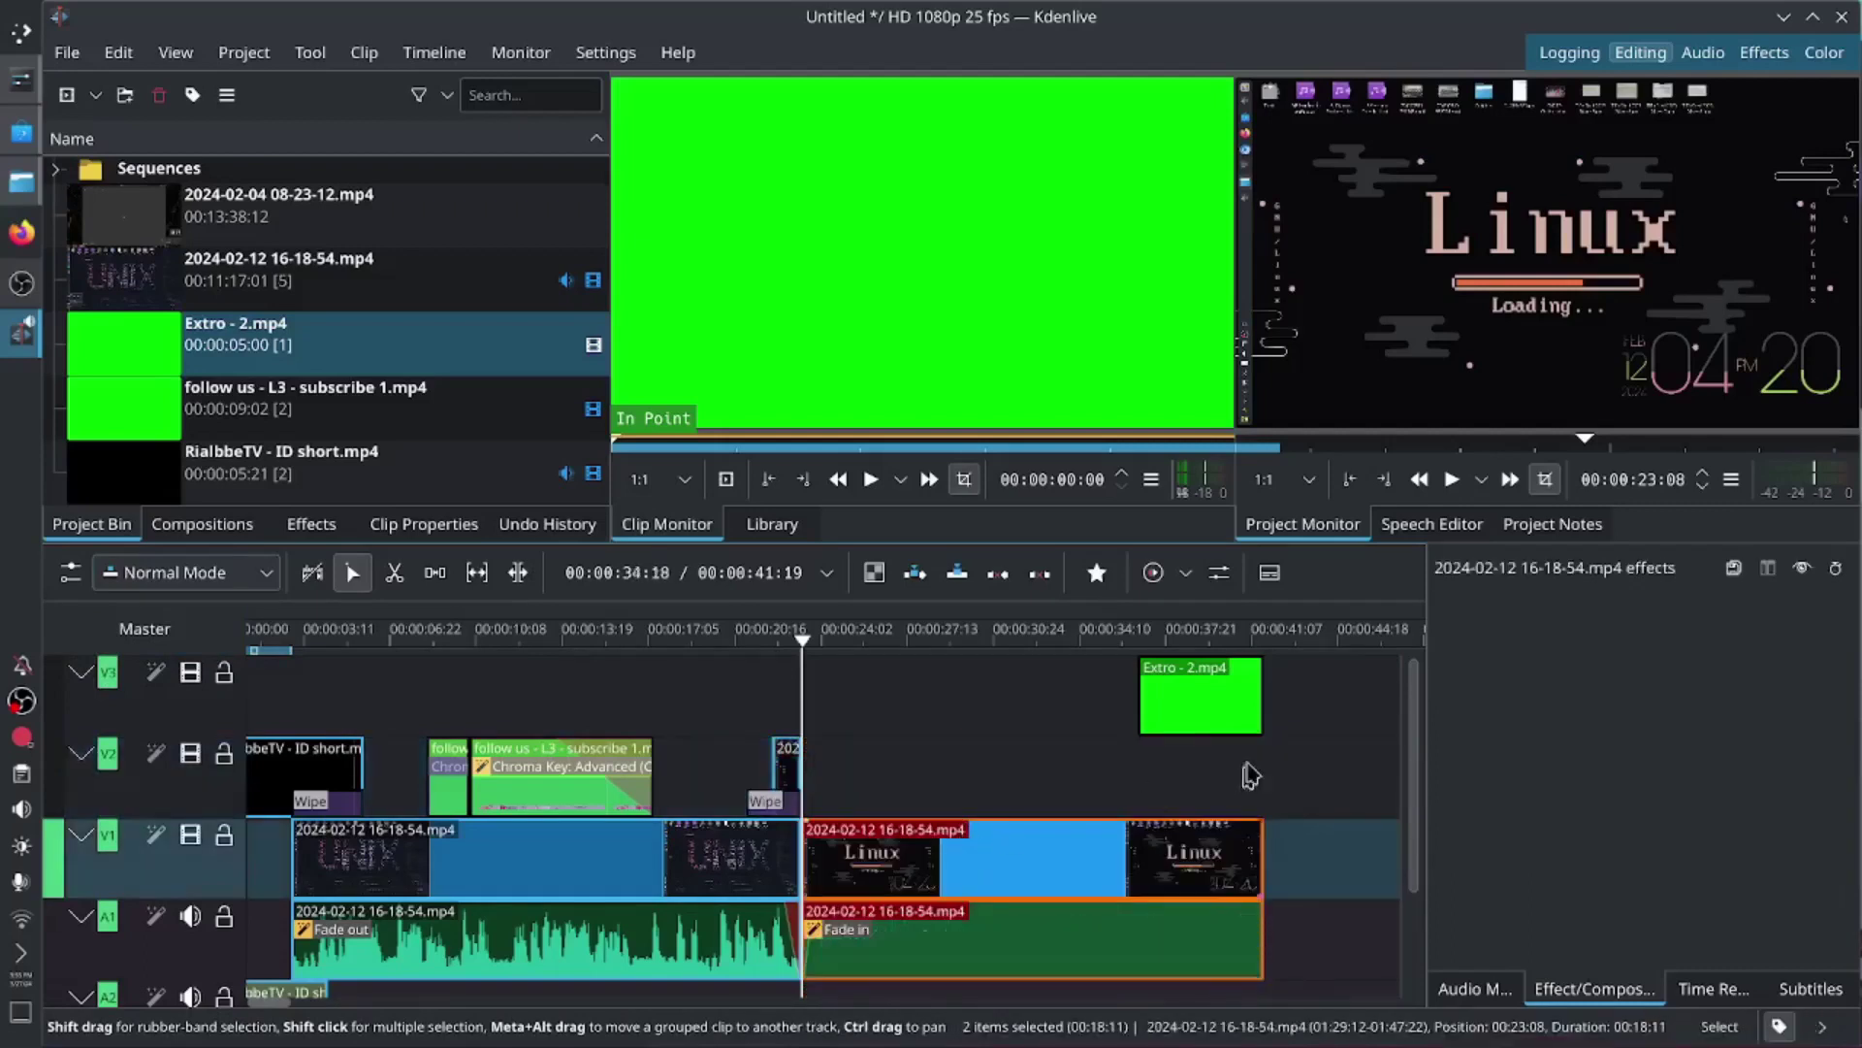
# Step: Move Extro - 2.mp4 down to V2 and extend only the video of the last V1 clip to 00:00:47:04 with a fade out
pyautogui.moveTo(1225, 705); pyautogui.dragTo(1226, 762)
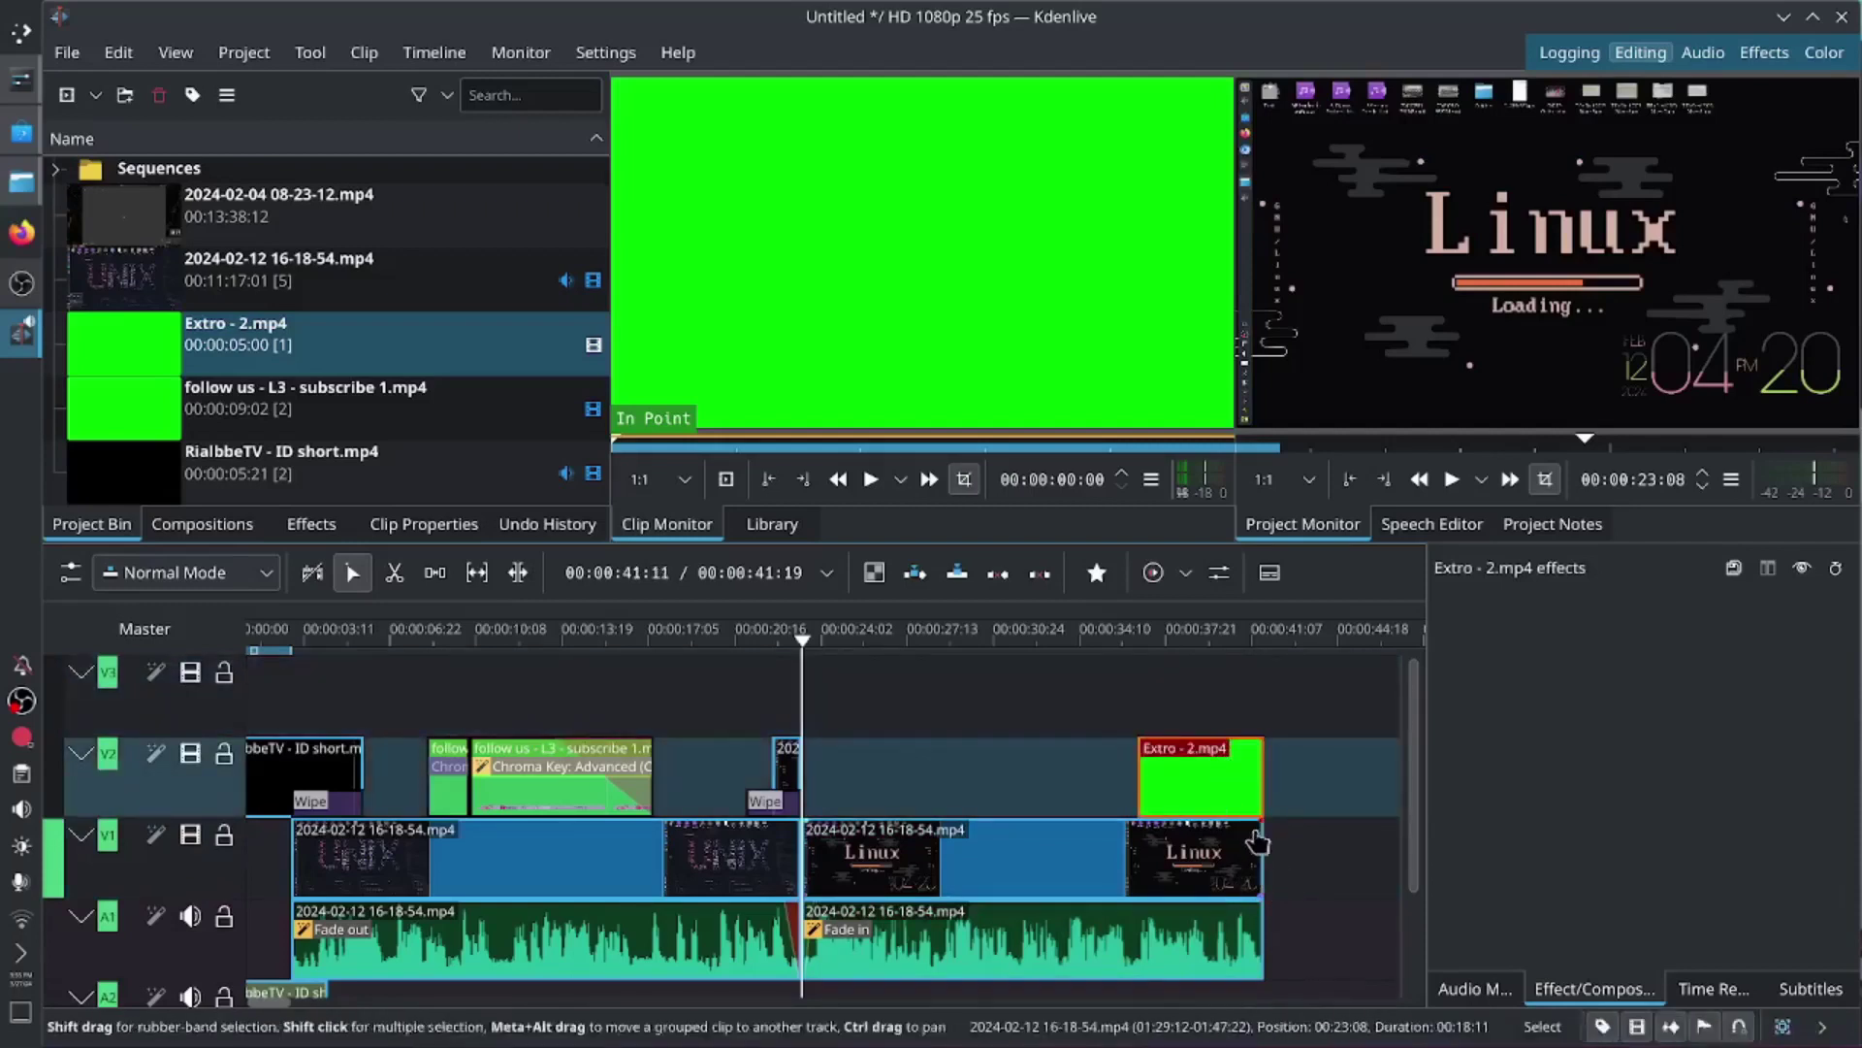
pyautogui.click(1251, 856)
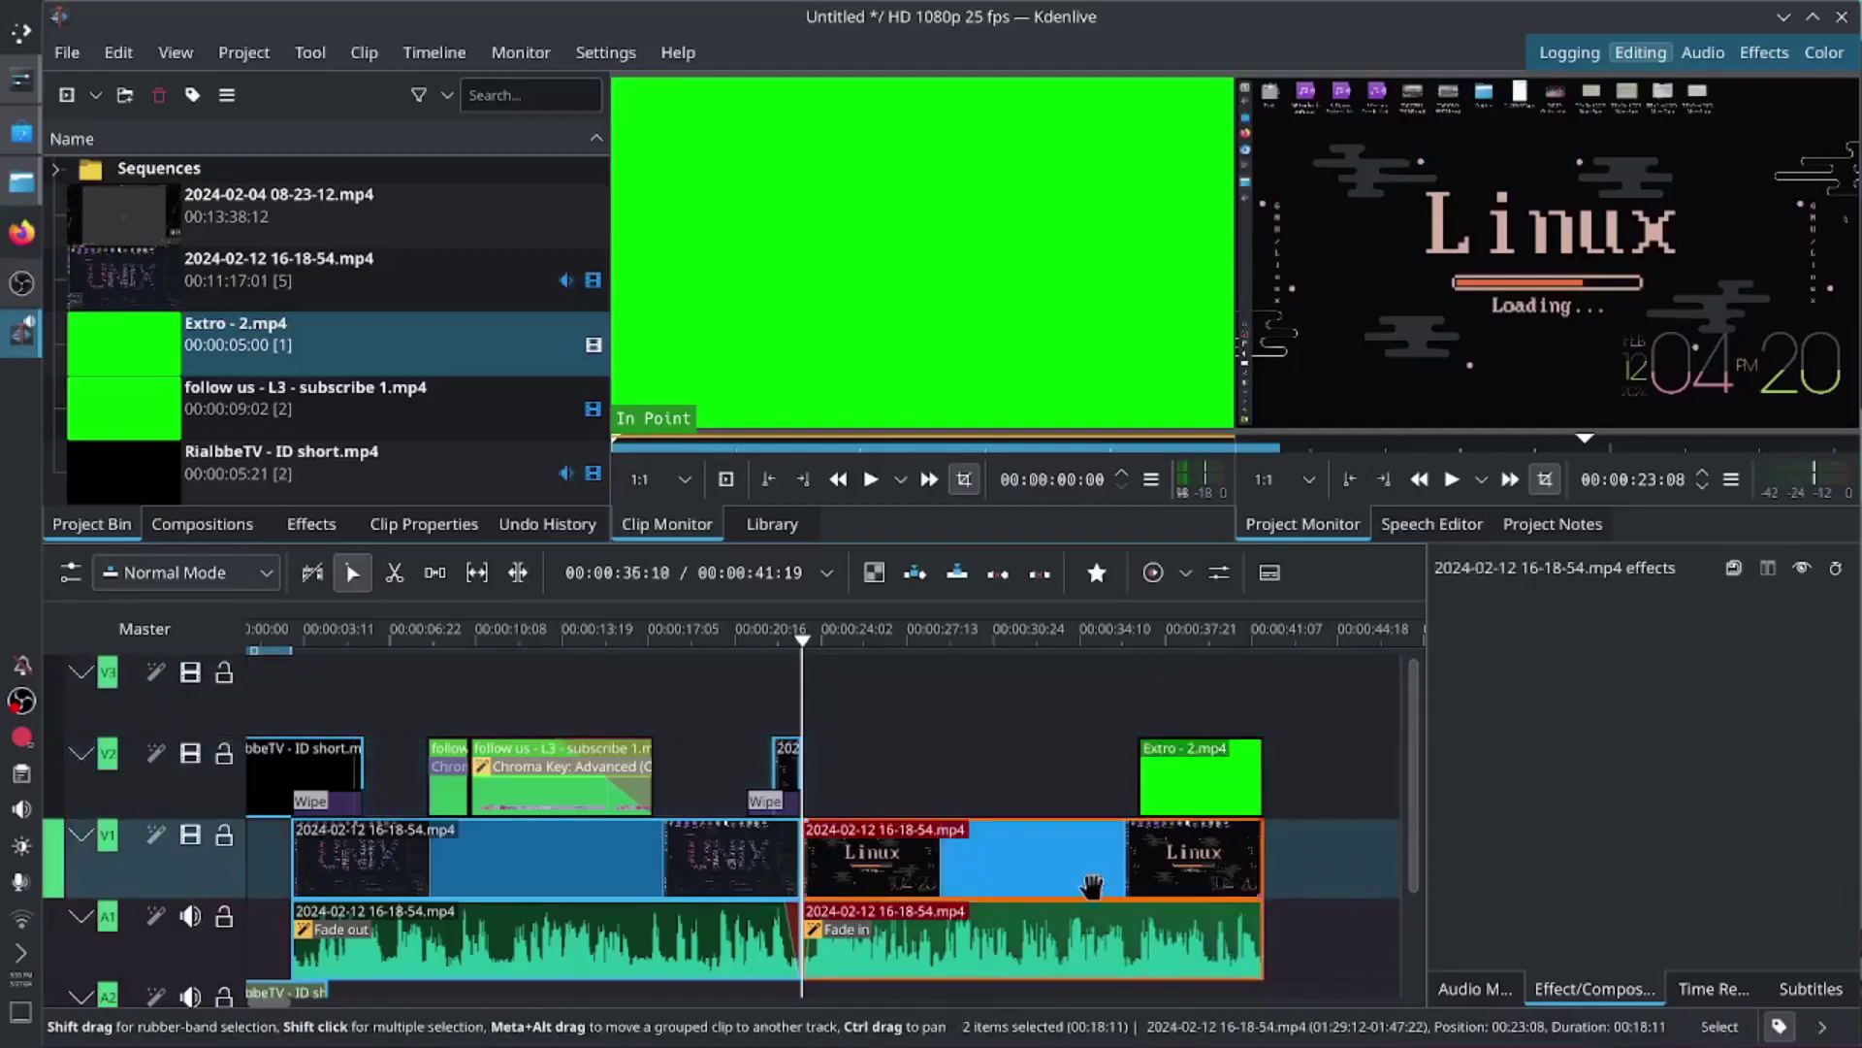
pyautogui.hscroll(3, 1160, 886)
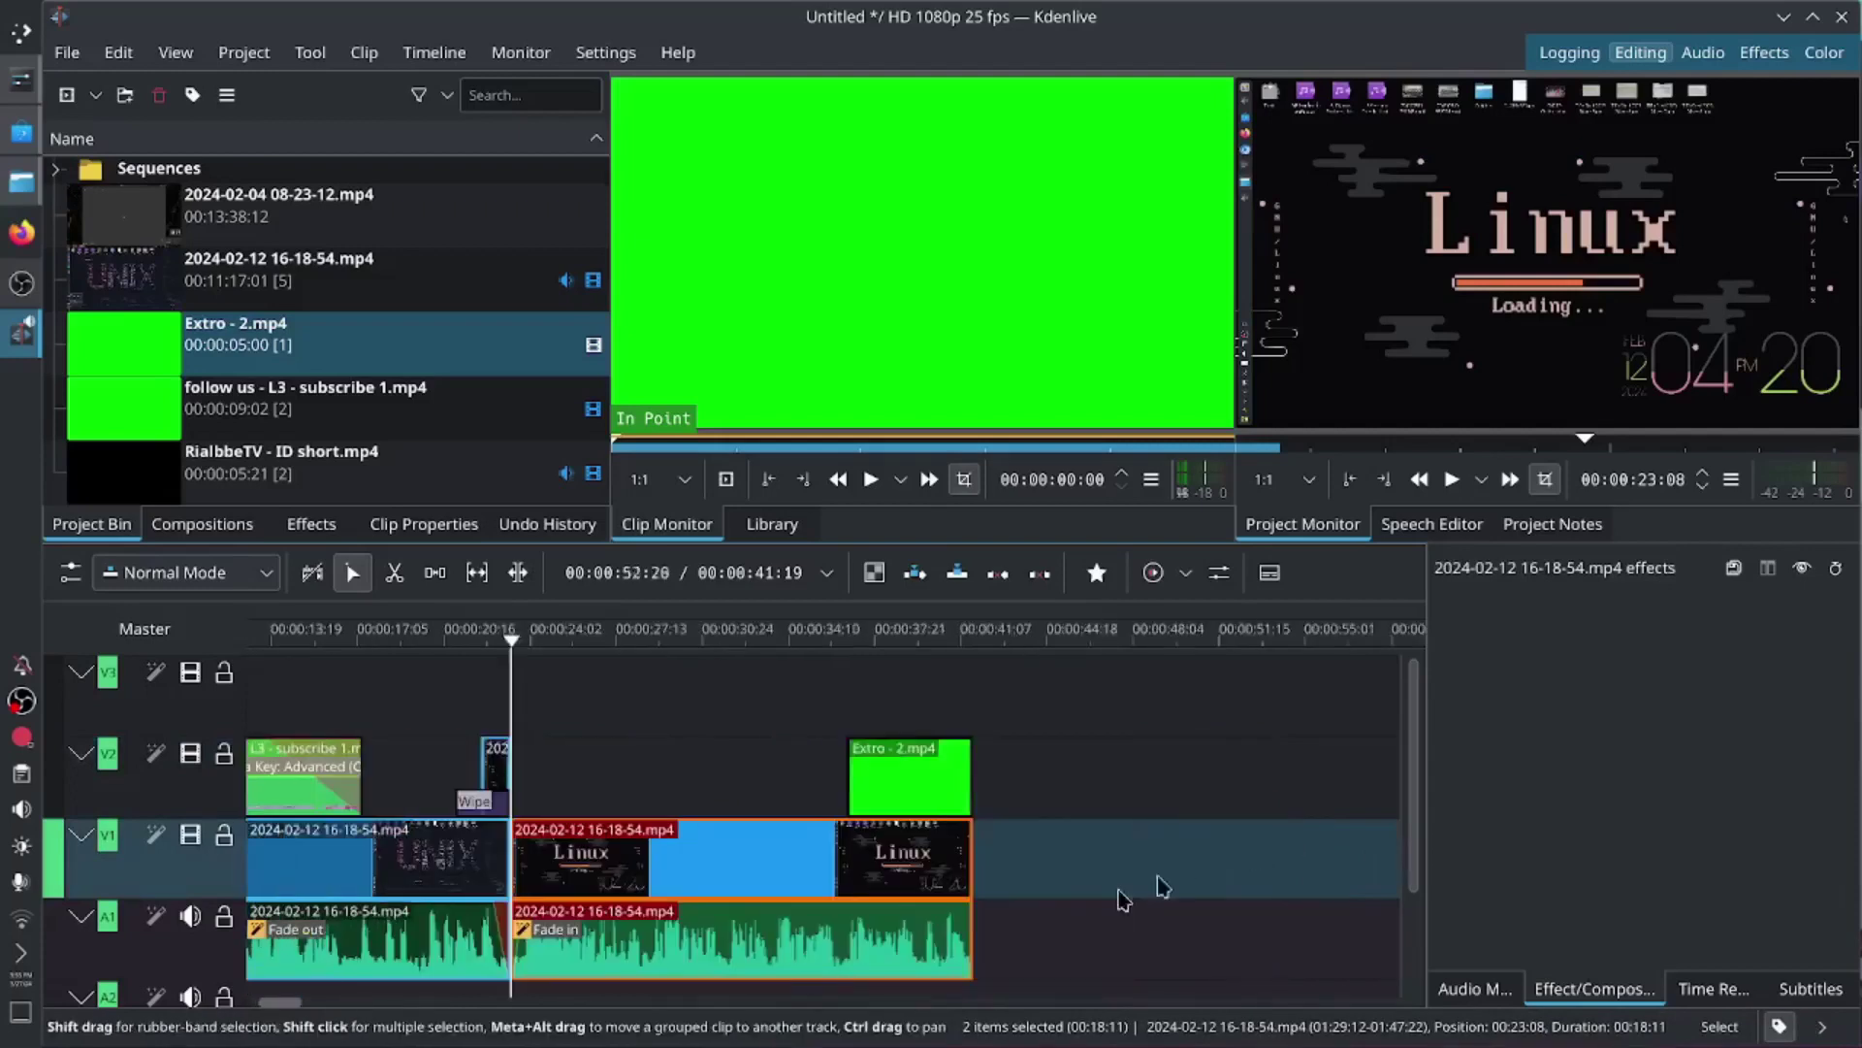
pyautogui.keyDown('alt'); pyautogui.click(798, 867); pyautogui.keyUp('alt')
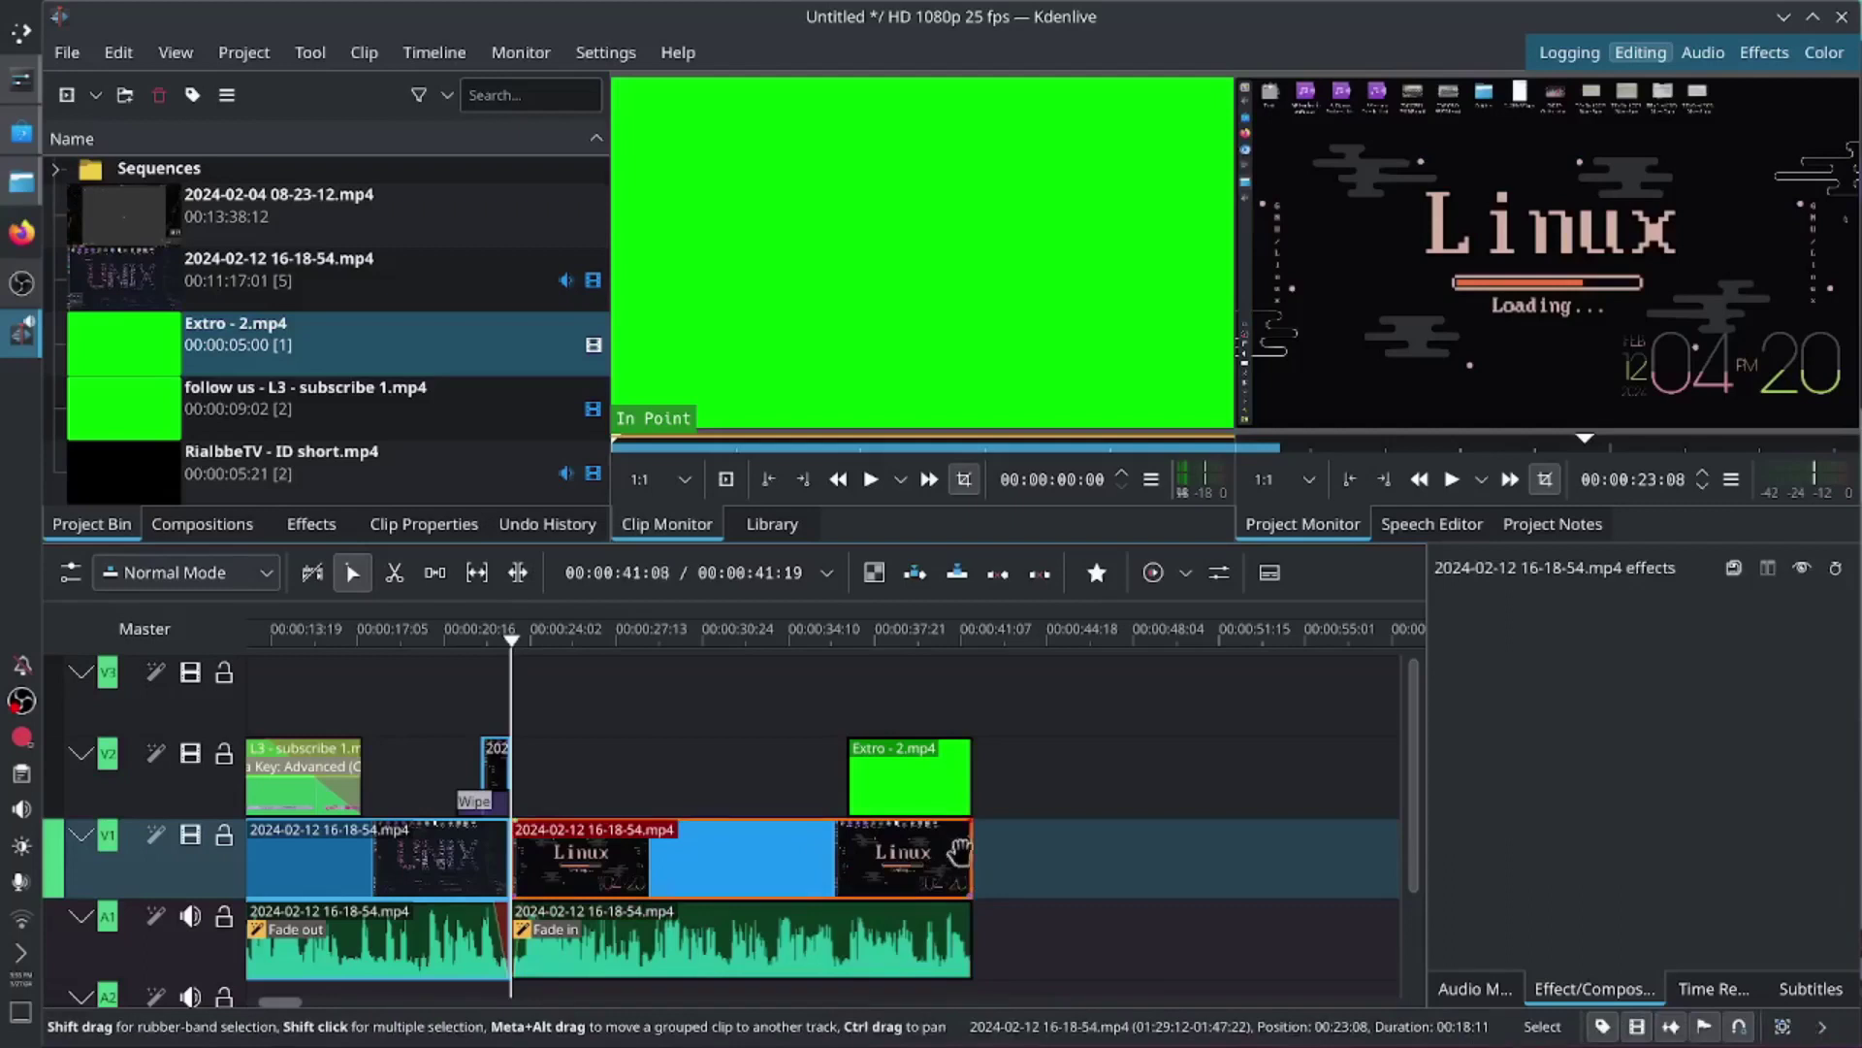
pyautogui.moveTo(961, 851); pyautogui.dragTo(1038, 836)
pyautogui.moveTo(919, 804); pyautogui.dragTo(989, 798)
pyautogui.click(859, 891)
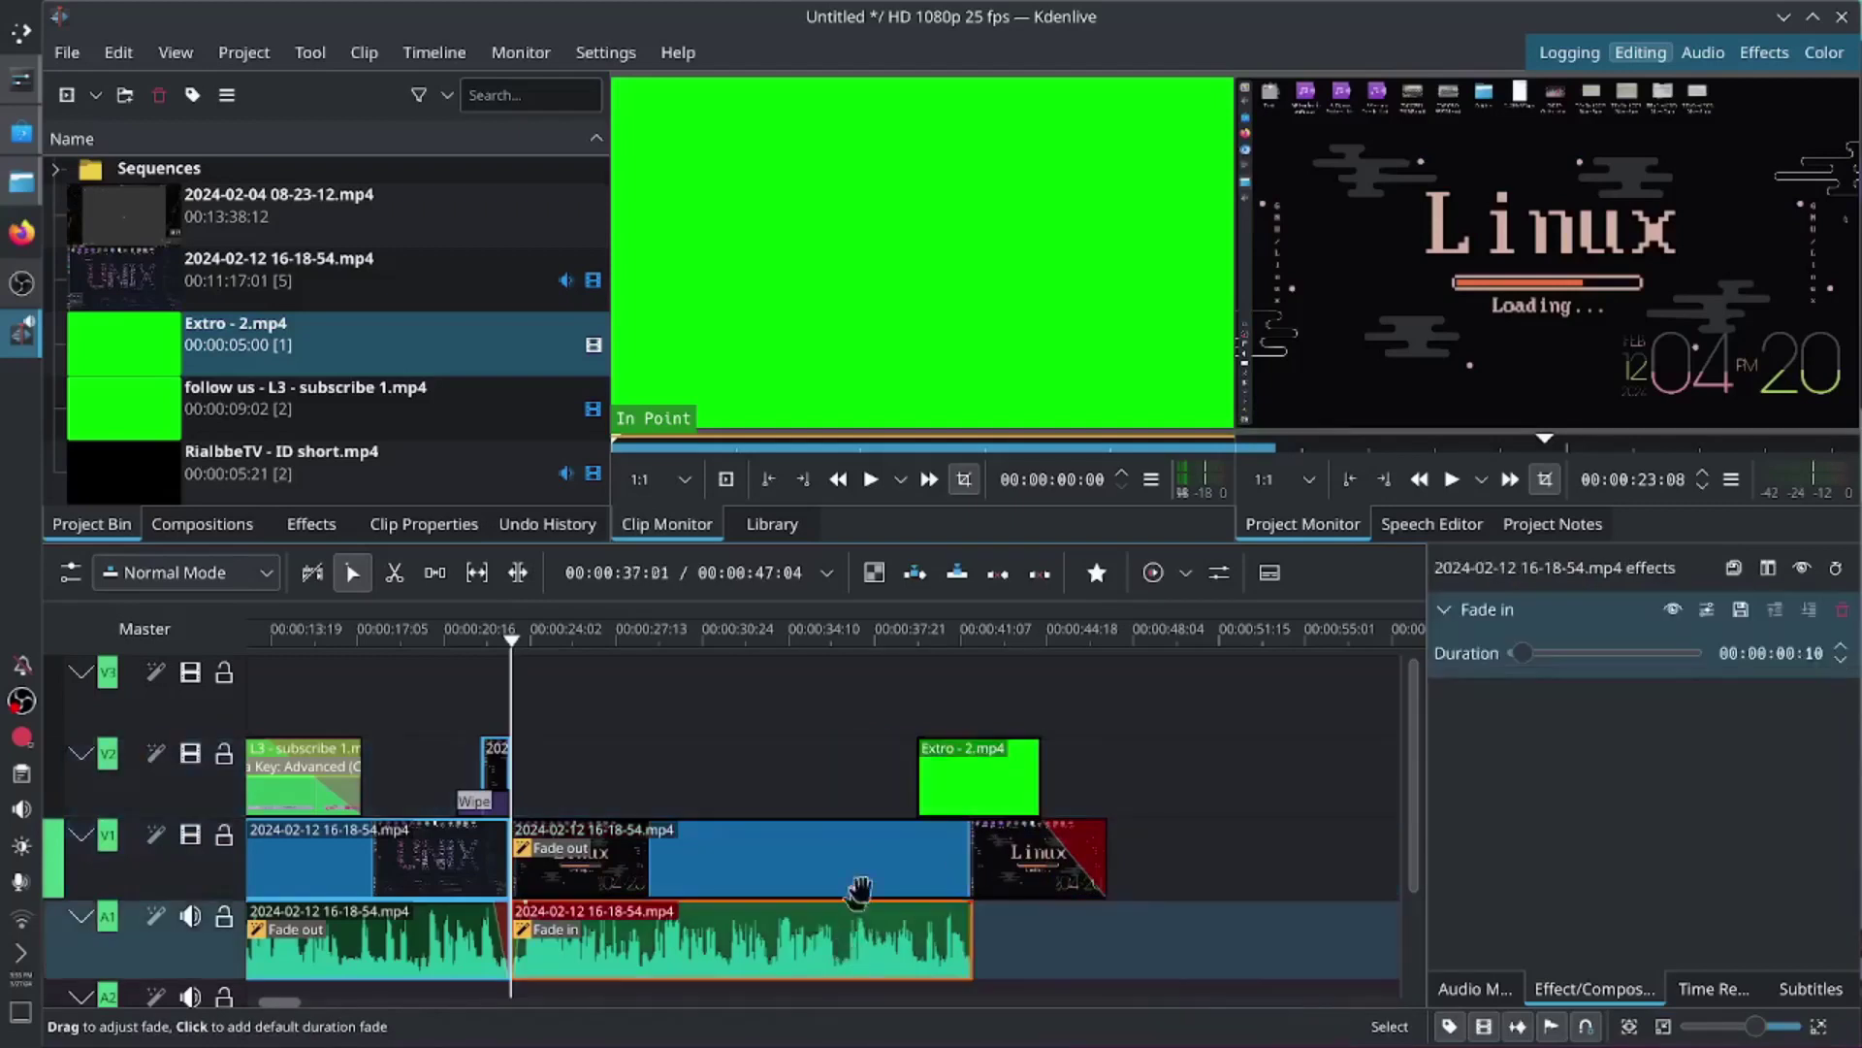
pyautogui.click(869, 861)
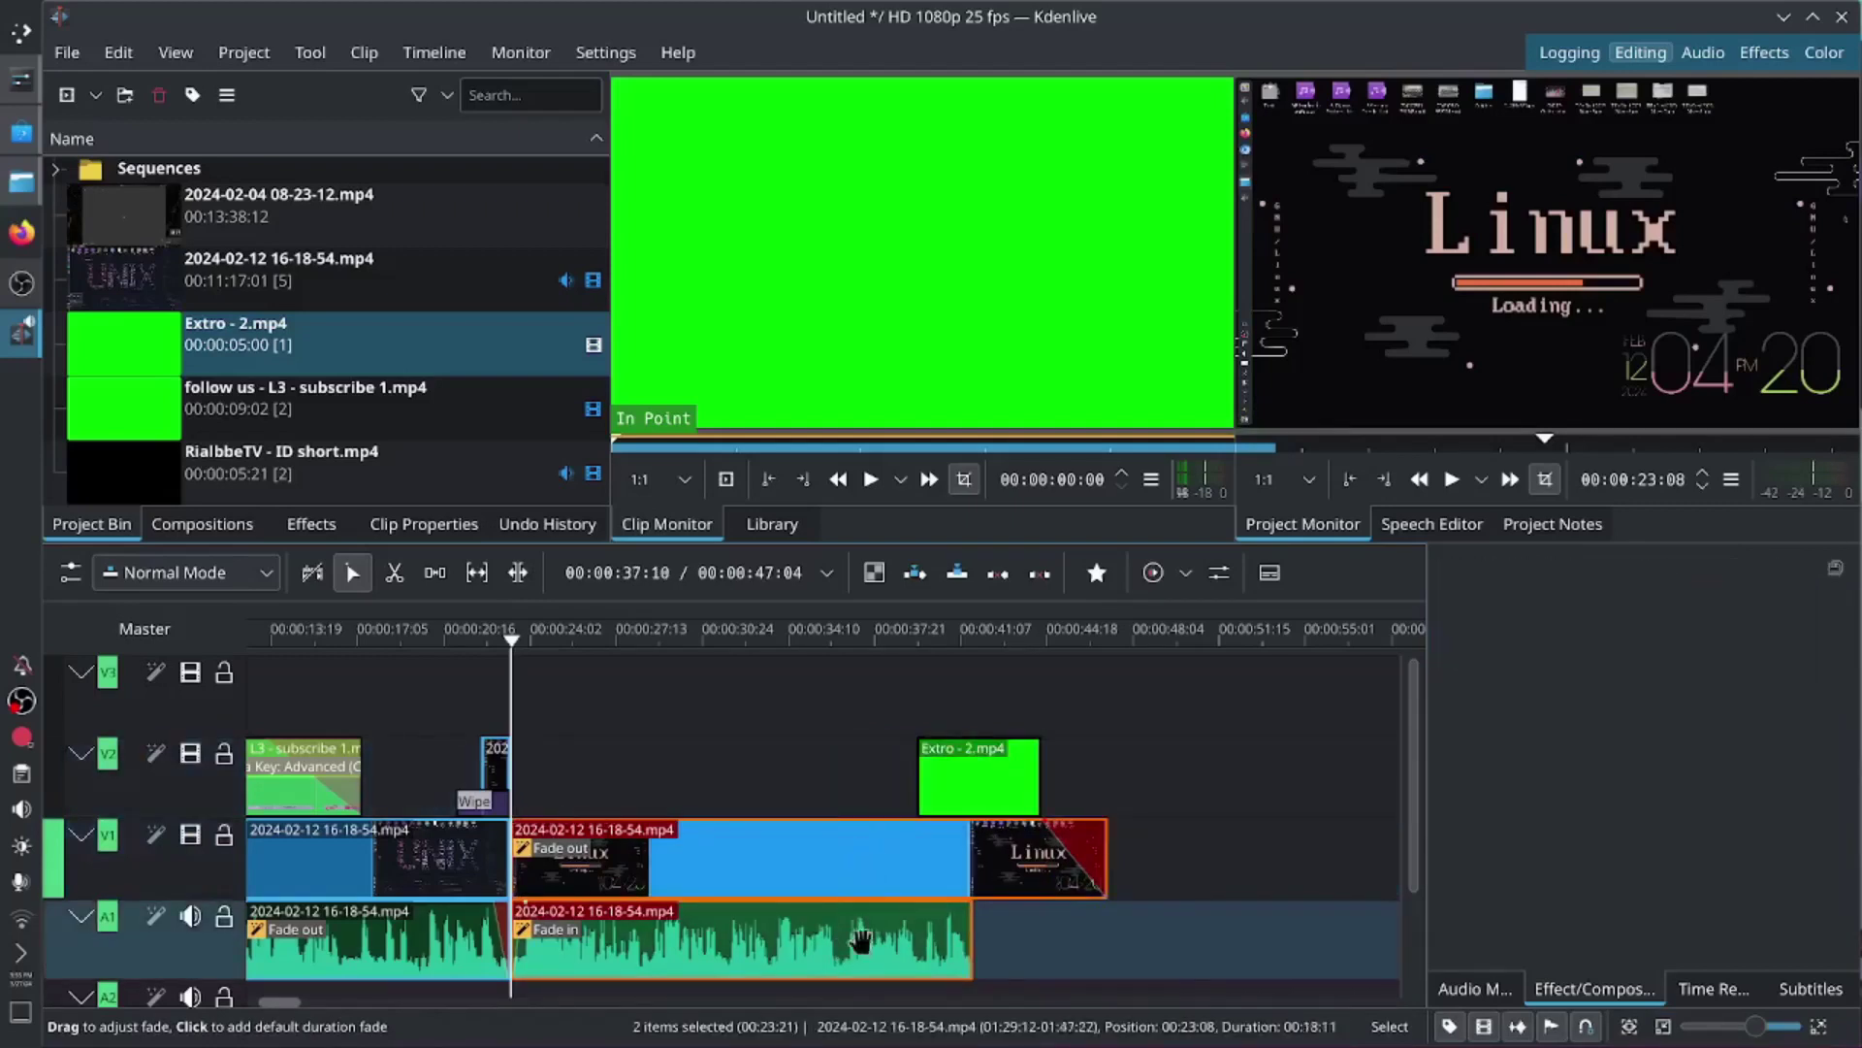
pyautogui.rightClick(861, 949)
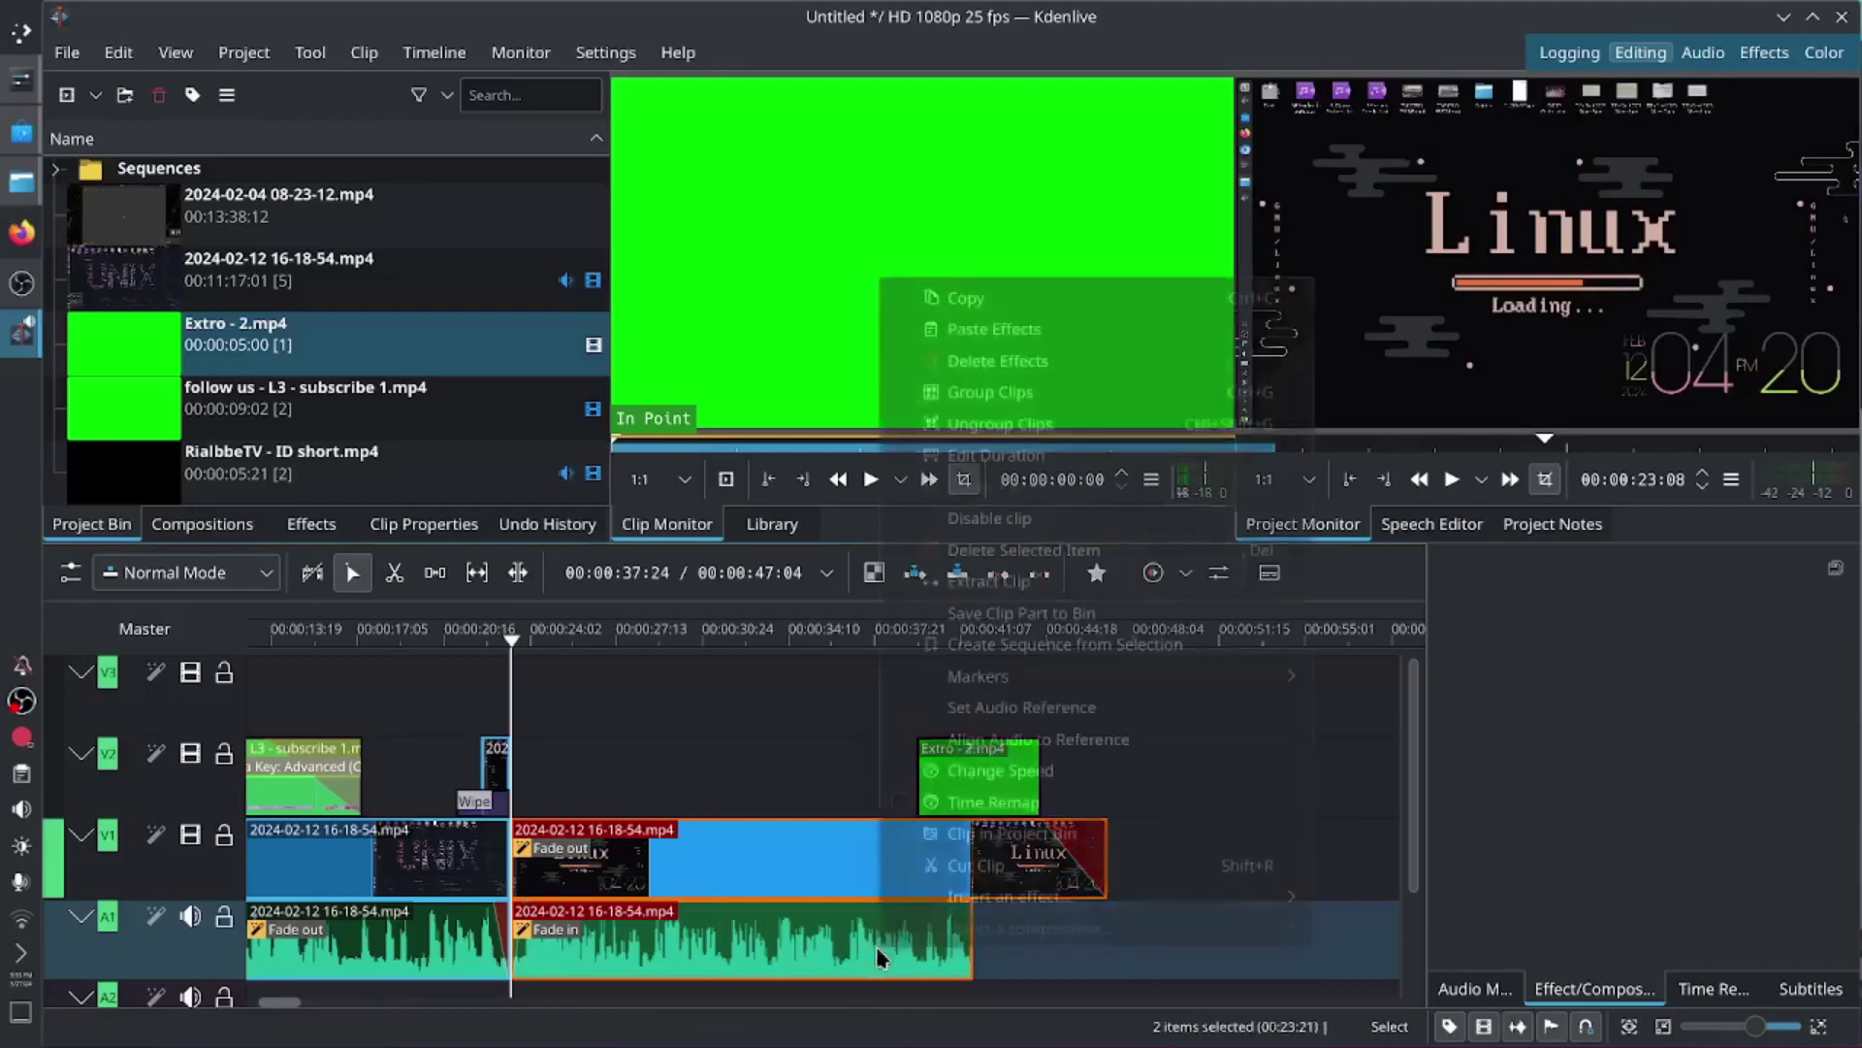
pyautogui.click(726, 861)
pyautogui.click(741, 759)
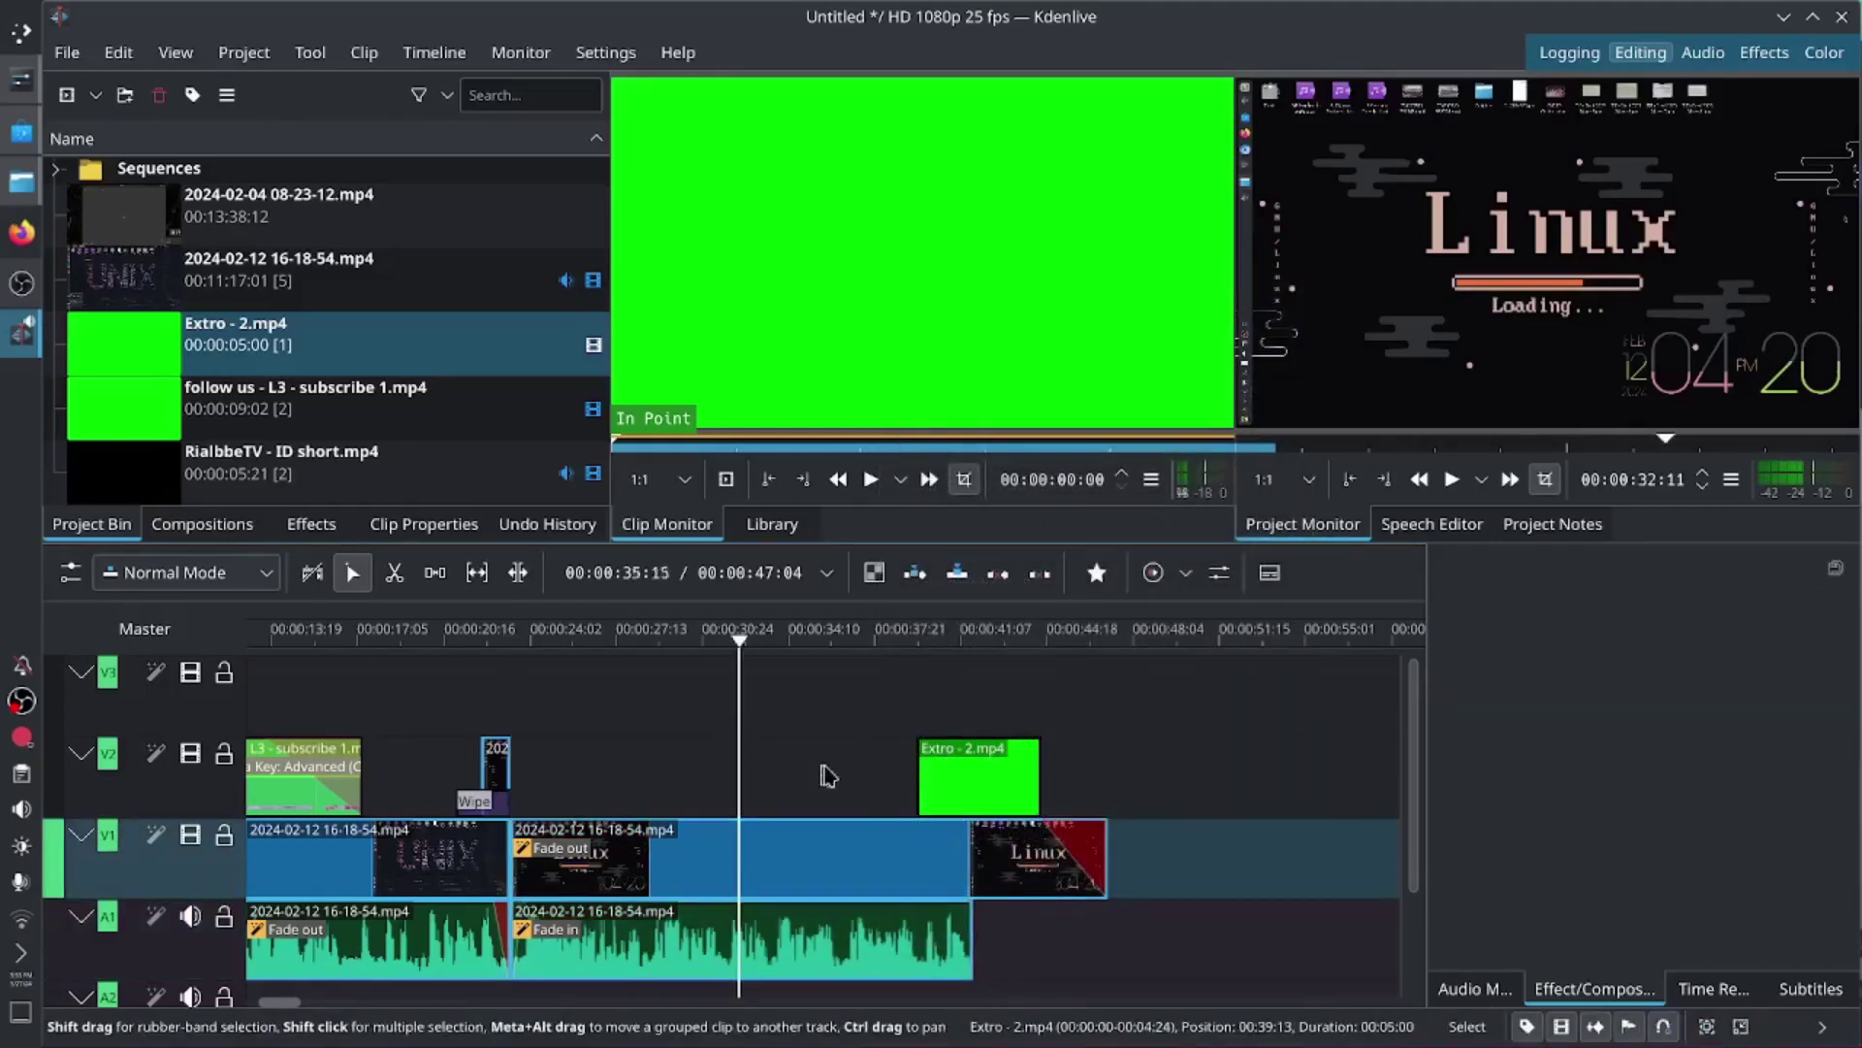
# Step: Place follow us - L3 - subscribe 1.mp4 on V3 at 00:00:39:03 with a 00:00:02:01 fade out and centre Extro - 2.mp4 beneath it
pyautogui.moveTo(989, 780); pyautogui.dragTo(1062, 788)
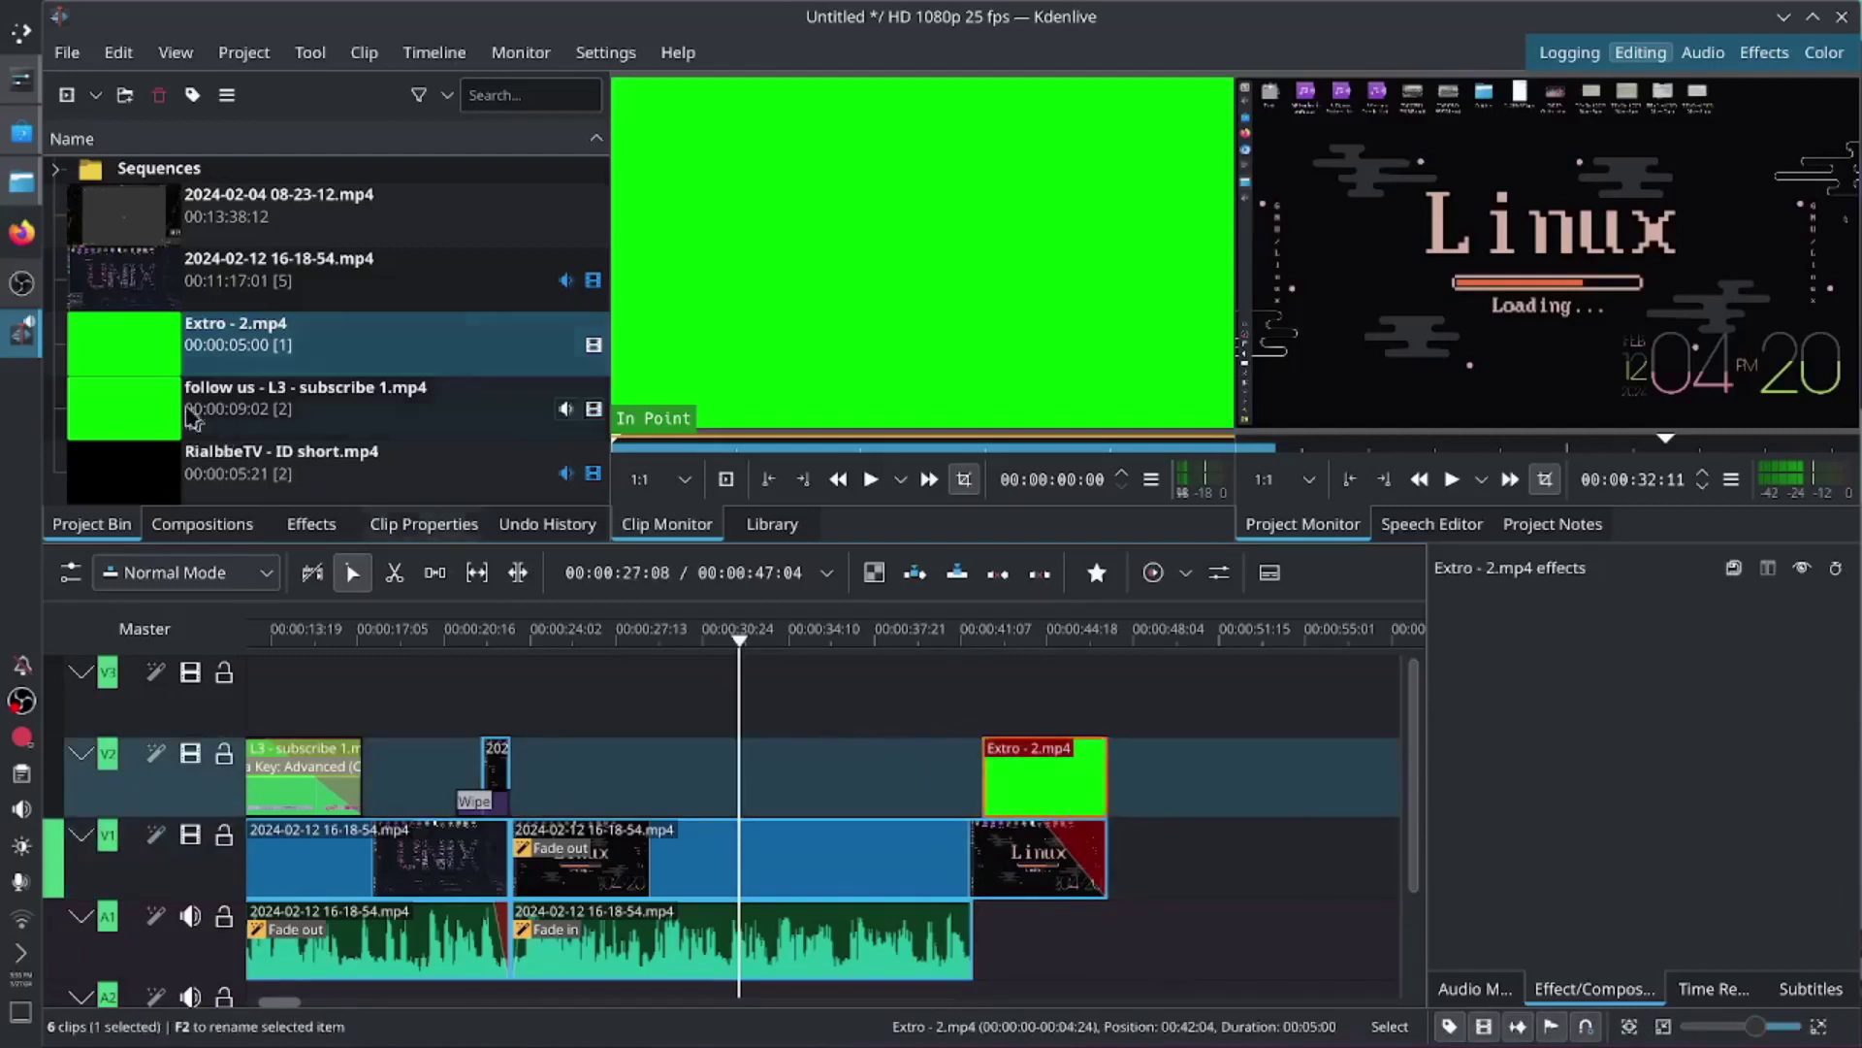
pyautogui.moveTo(145, 407); pyautogui.dragTo(903, 716)
pyautogui.moveTo(1058, 799); pyautogui.dragTo(1031, 799)
pyautogui.moveTo(1130, 664); pyautogui.dragTo(1085, 679)
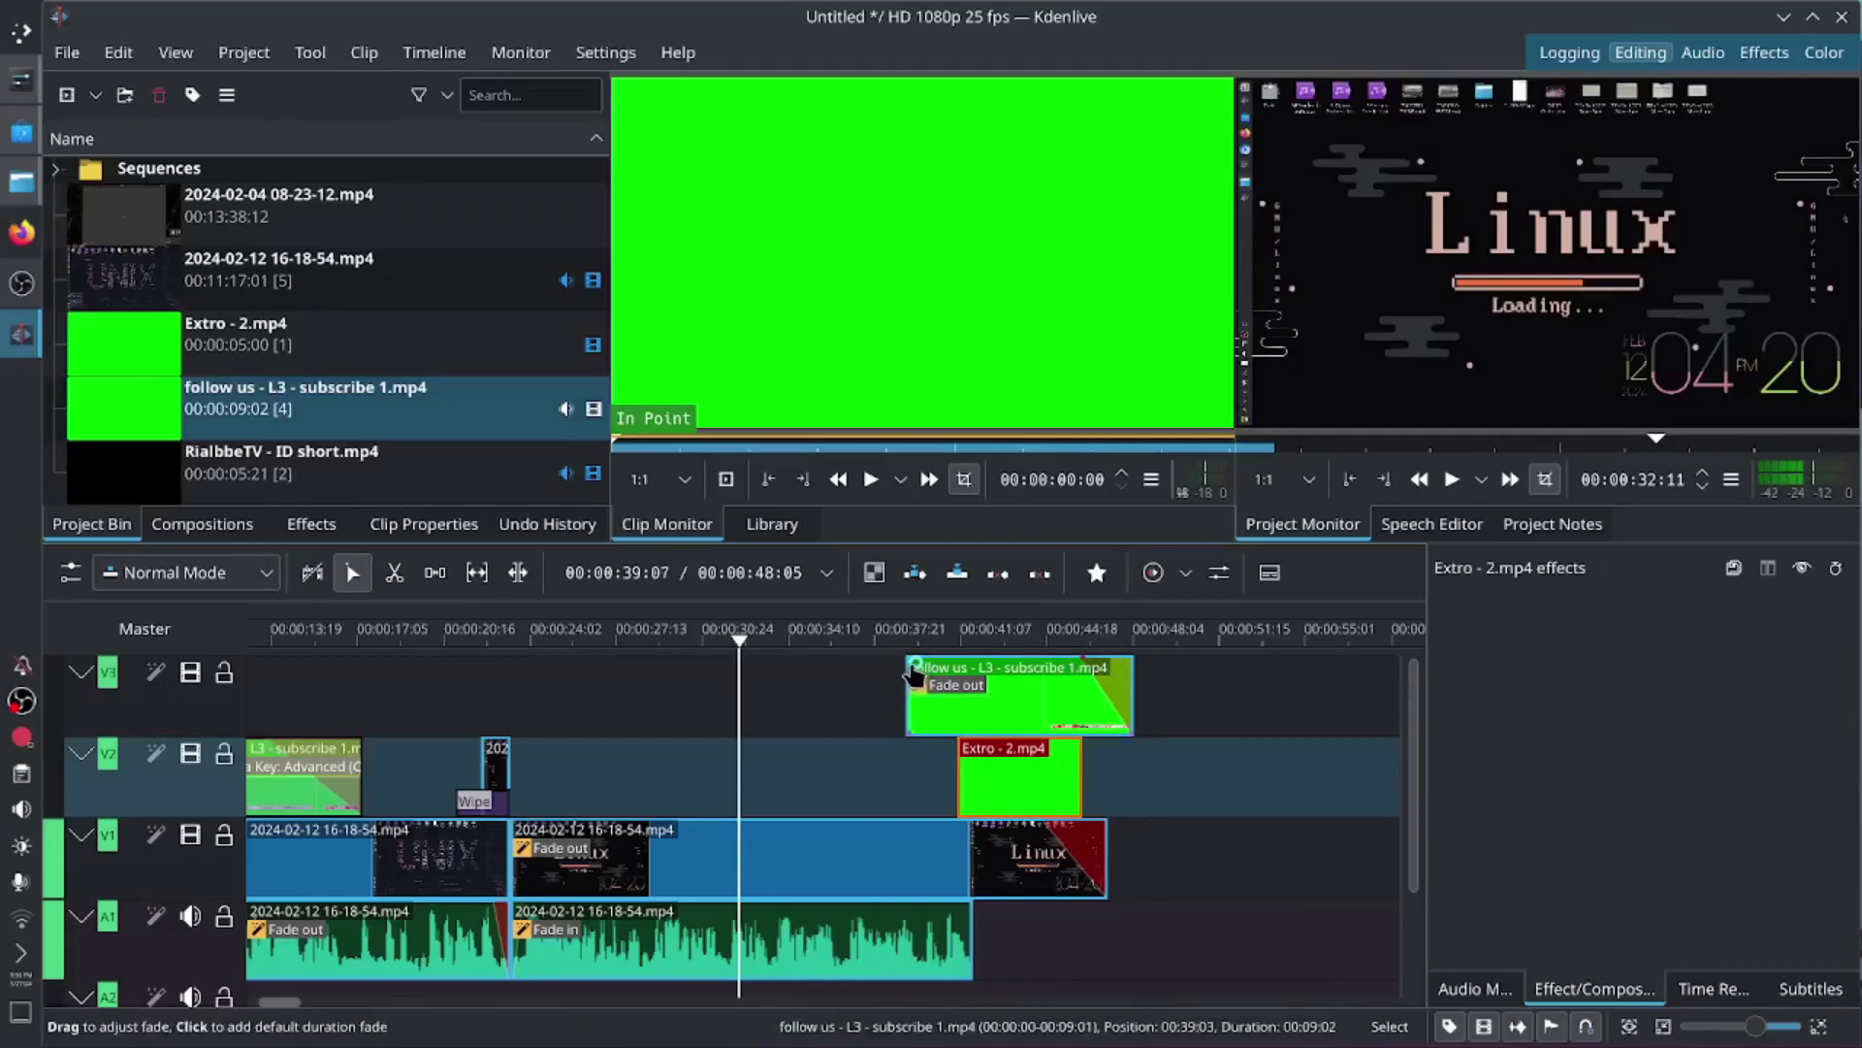
# Step: Apply Chroma Key: Advanced (Color Selection) to Extro - 2.mp4 on V2 and the subscribe clip on V3
pyautogui.click(311, 527)
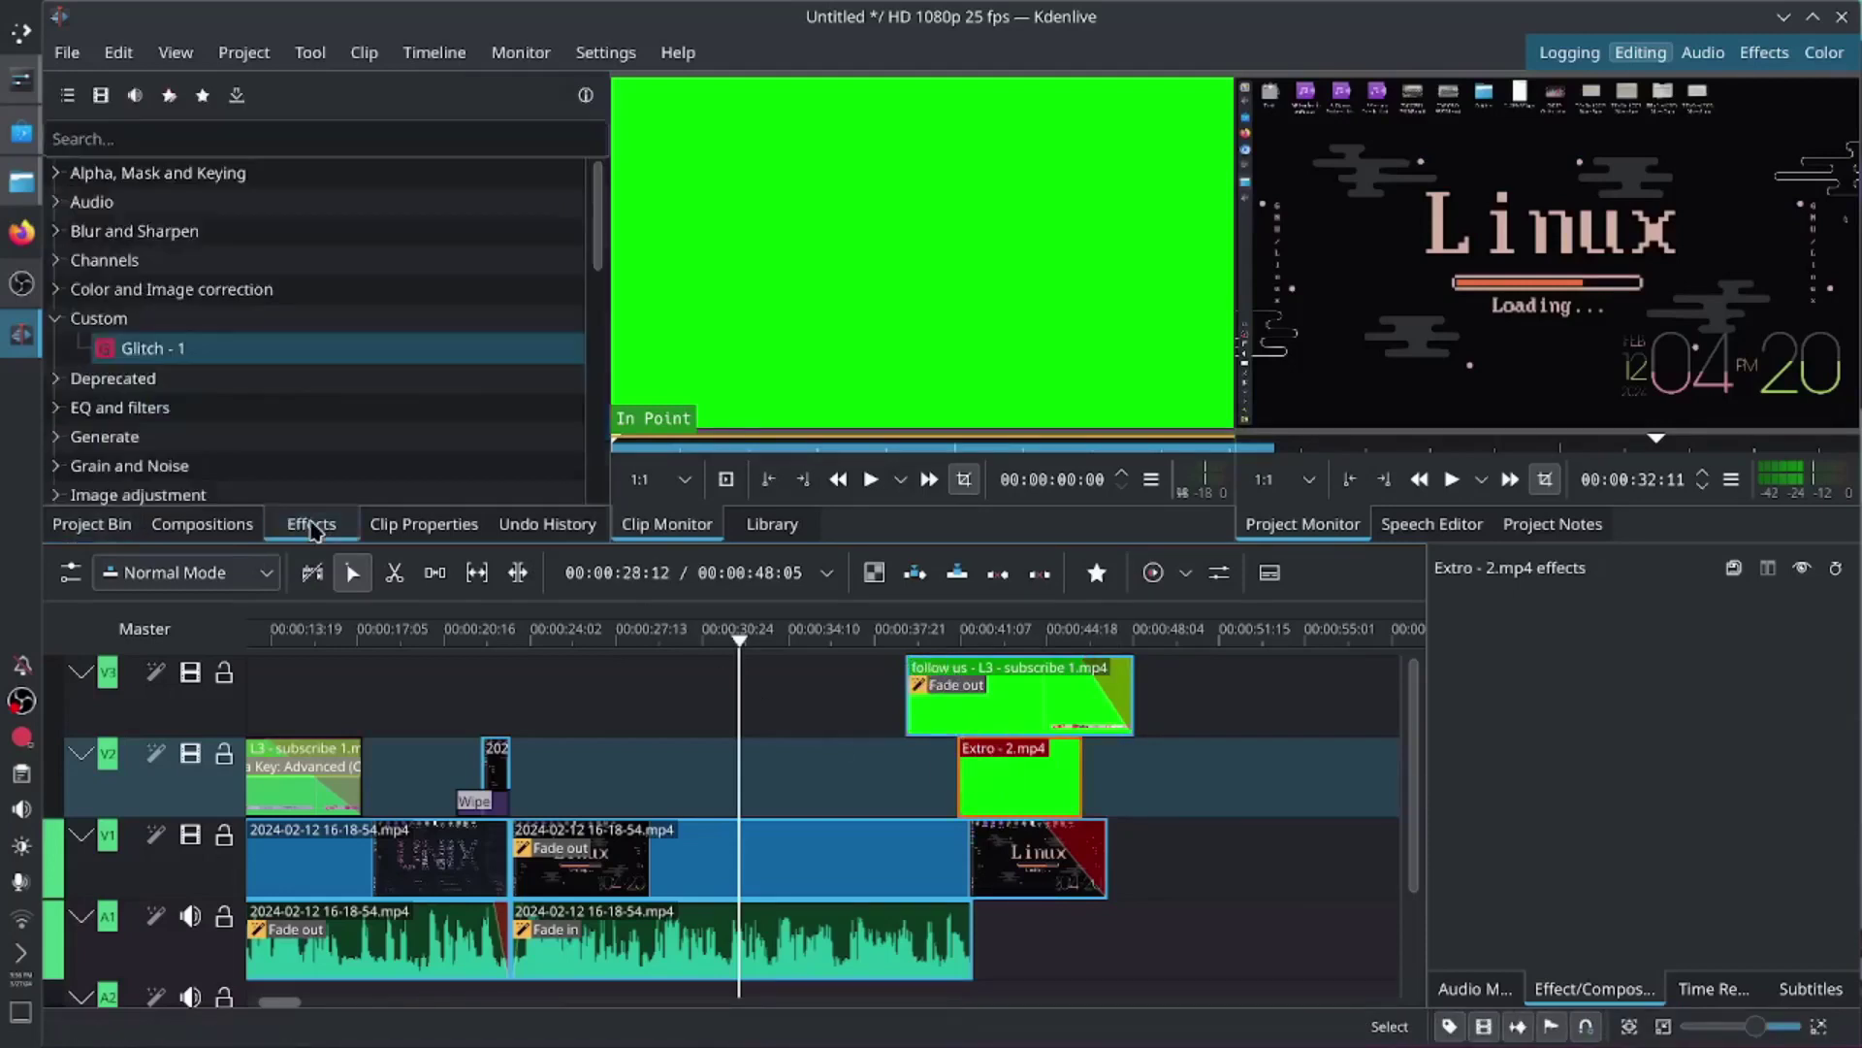
pyautogui.click(56, 174)
pyautogui.moveTo(276, 392); pyautogui.dragTo(1026, 781)
pyautogui.click(1067, 701)
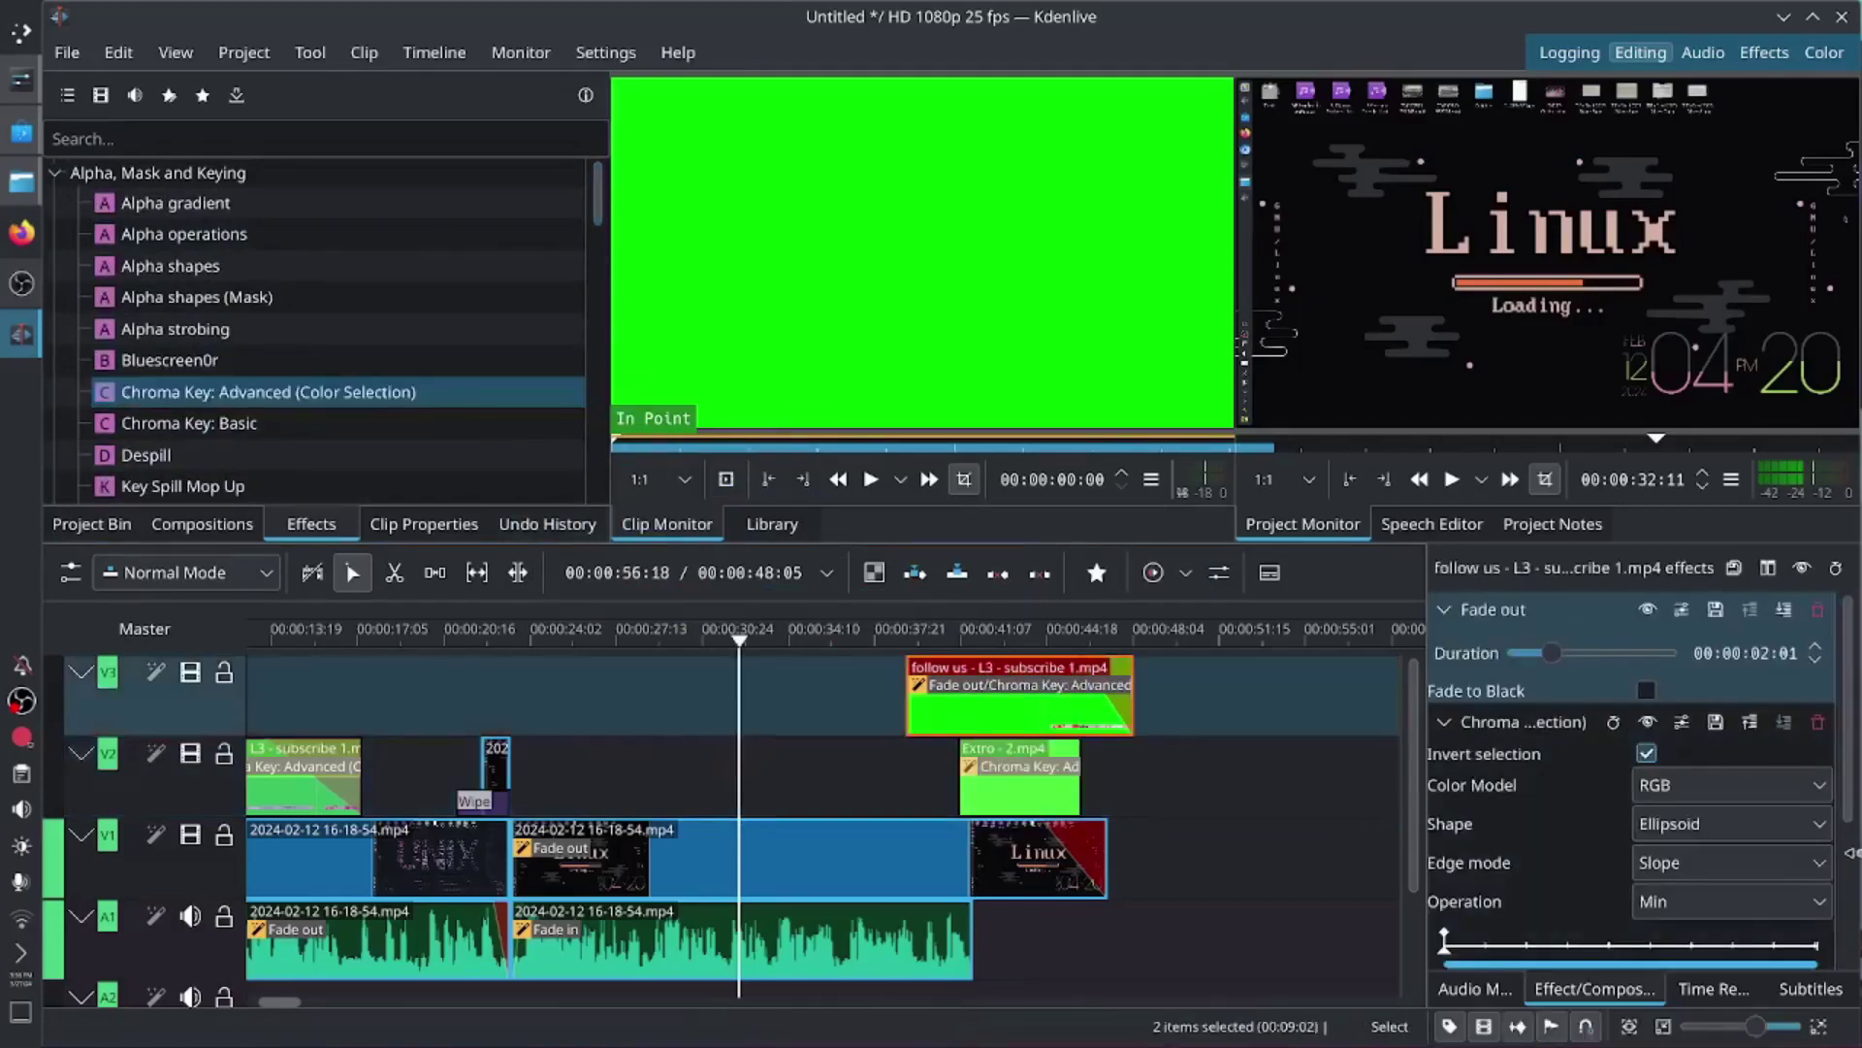
# Step: Preview the keyed overlays and set the V3 subscribe clip's chroma key deltas to red 567, green 560 and blue 543
pyautogui.scroll(-5, 1847, 718)
pyautogui.moveTo(1018, 635); pyautogui.dragTo(885, 635)
pyautogui.press('space')
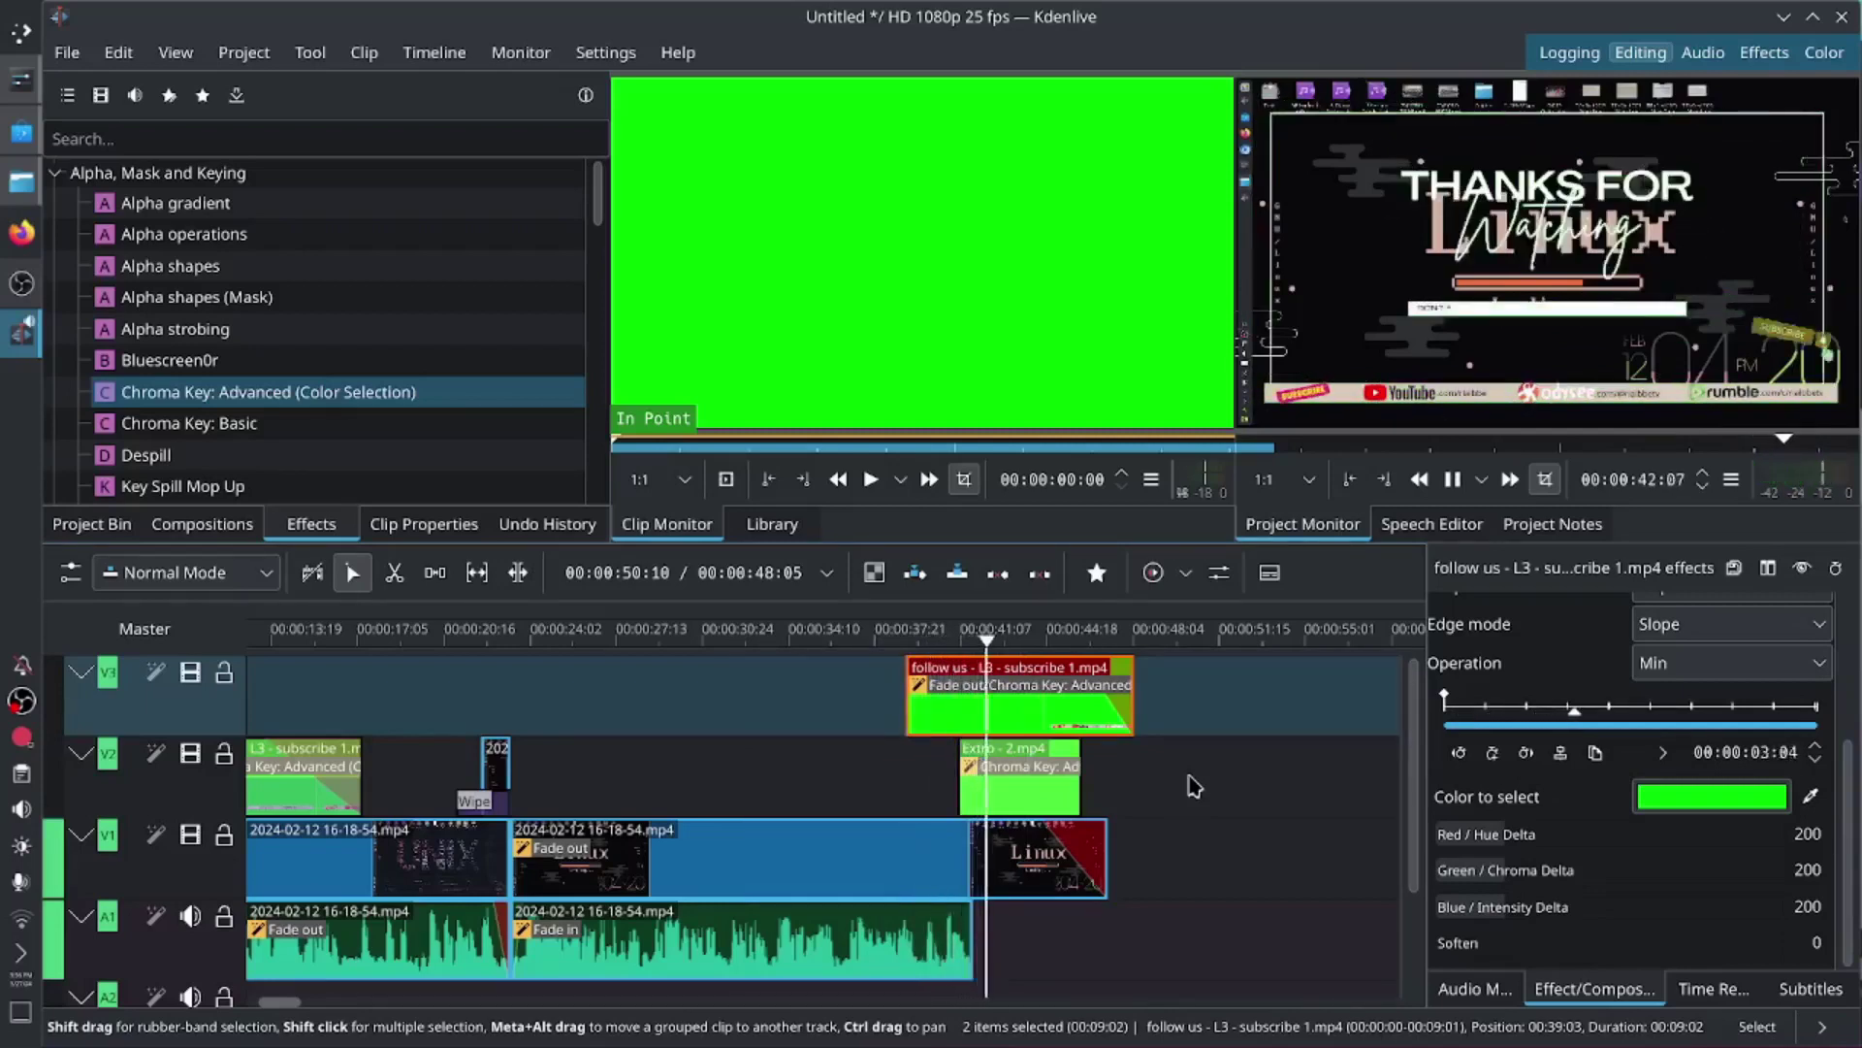
pyautogui.press('space')
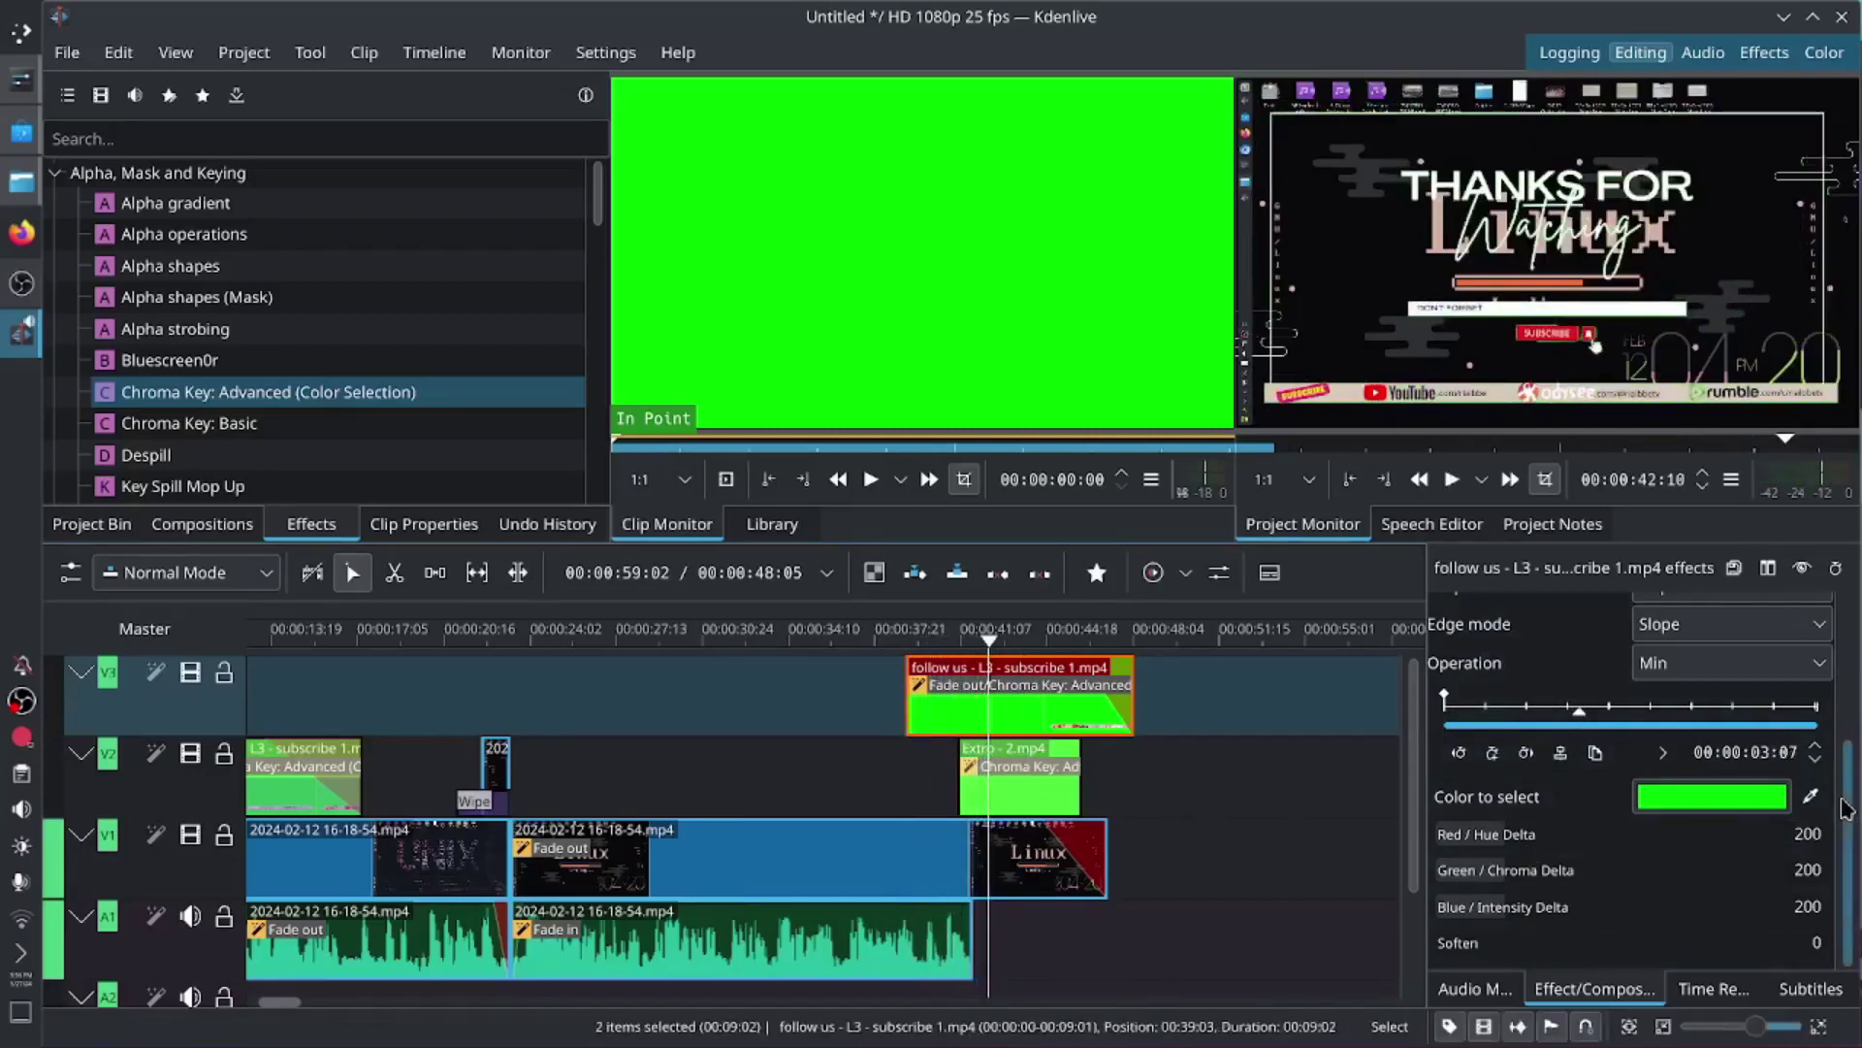
pyautogui.click(1632, 837)
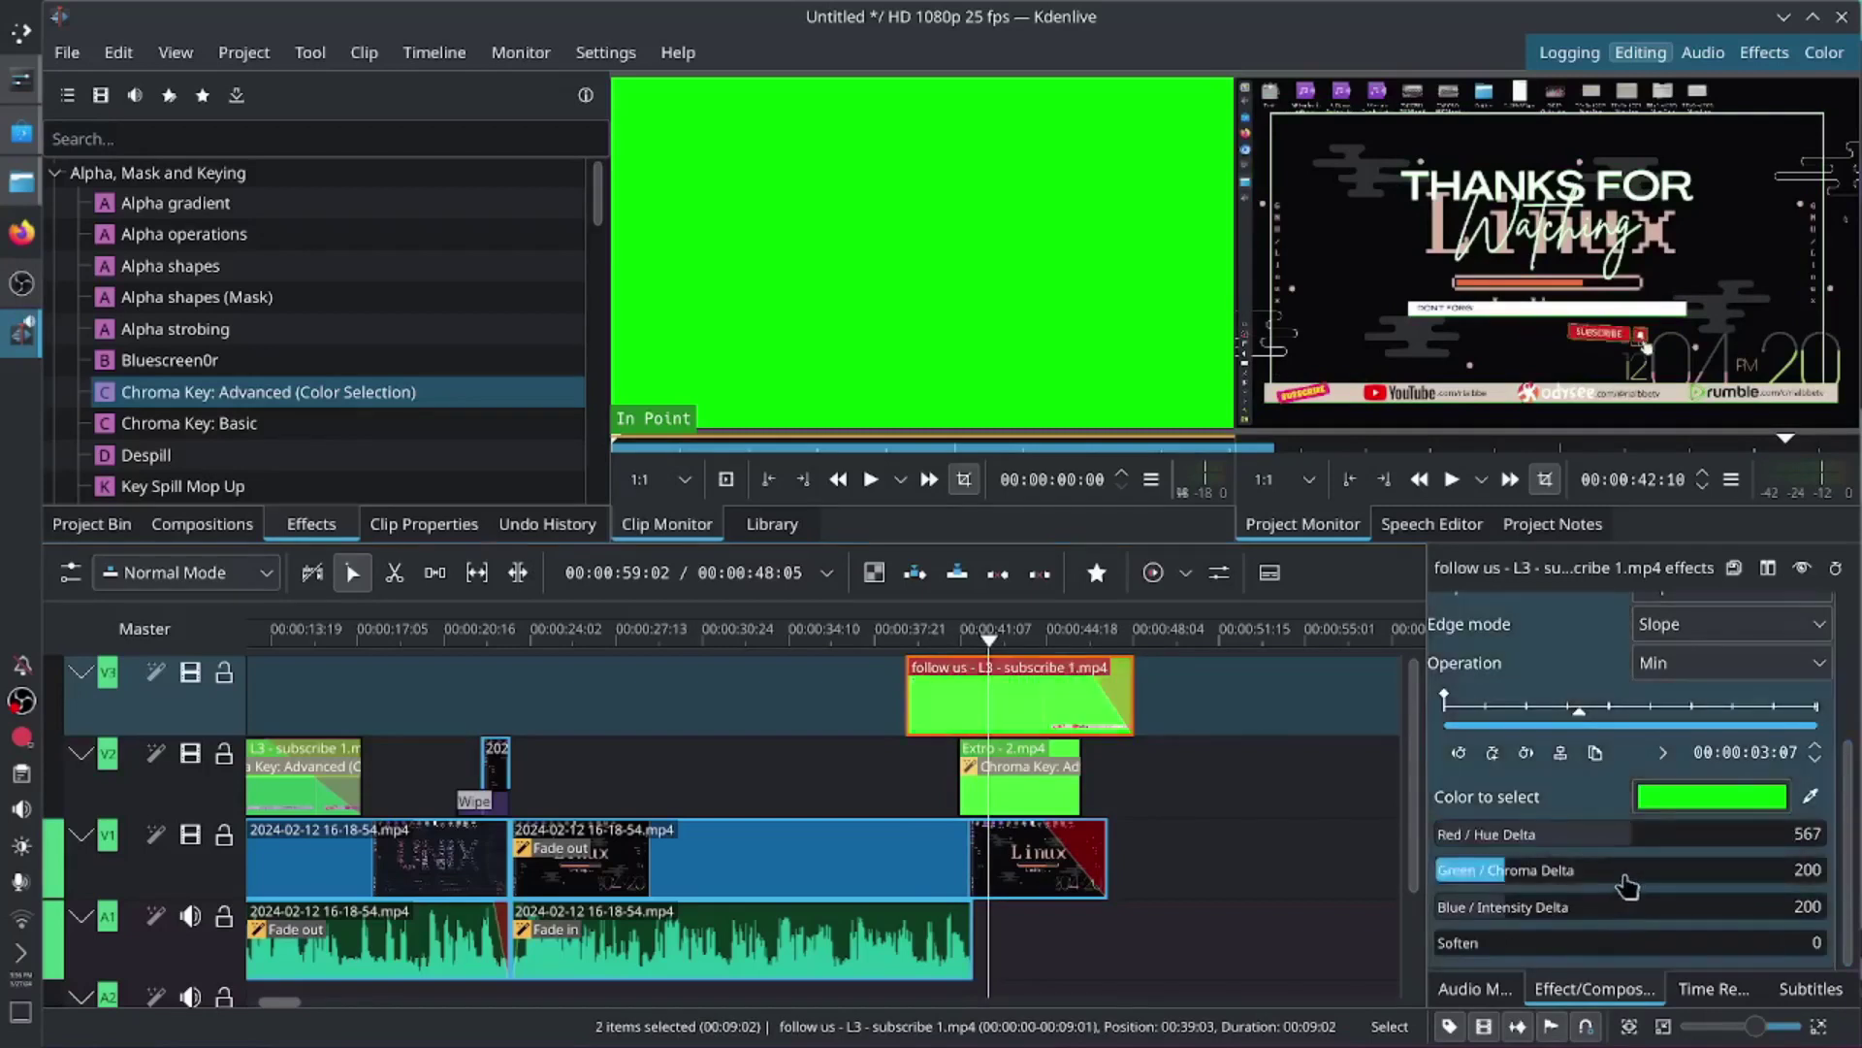
pyautogui.click(1627, 873)
pyautogui.click(1627, 909)
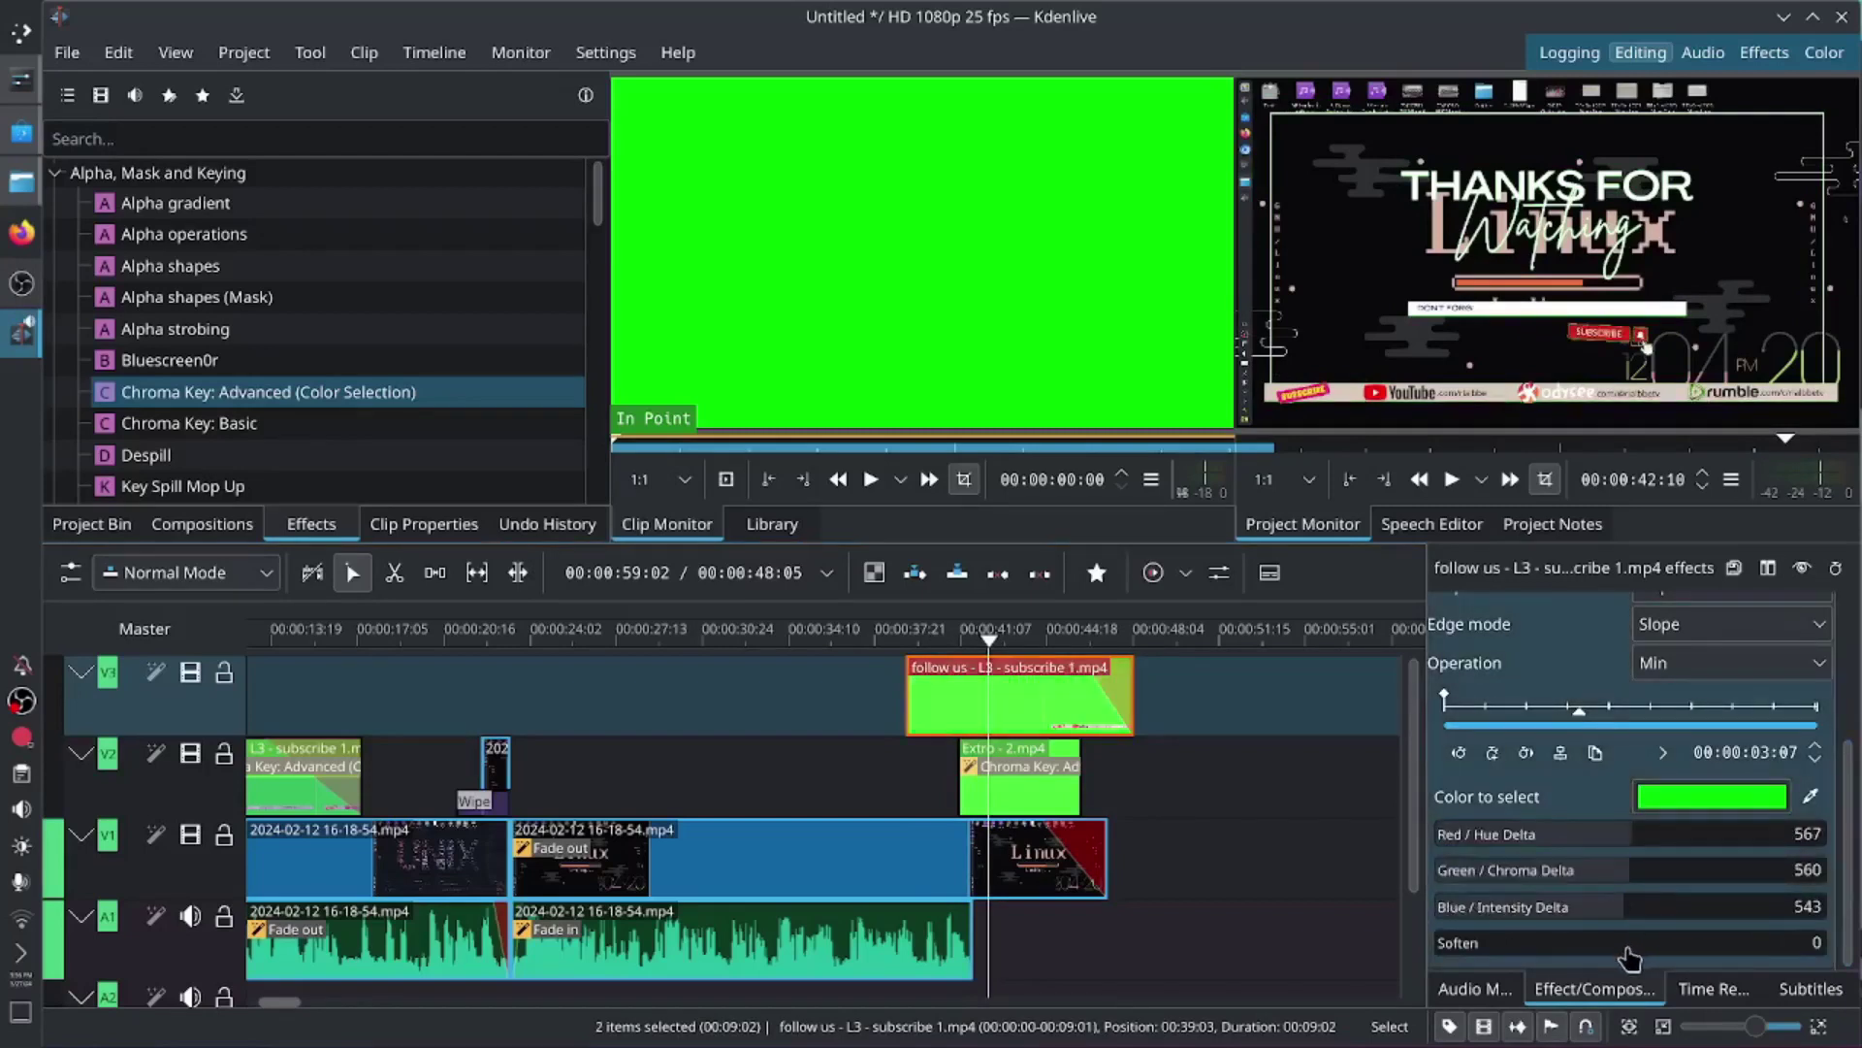
# Step: Set the Extro - 2.mp4 chroma key deltas to red 571, green 571 and blue 567, adjust Soften, and play the ending from 00:00:38:05
pyautogui.click(982, 789)
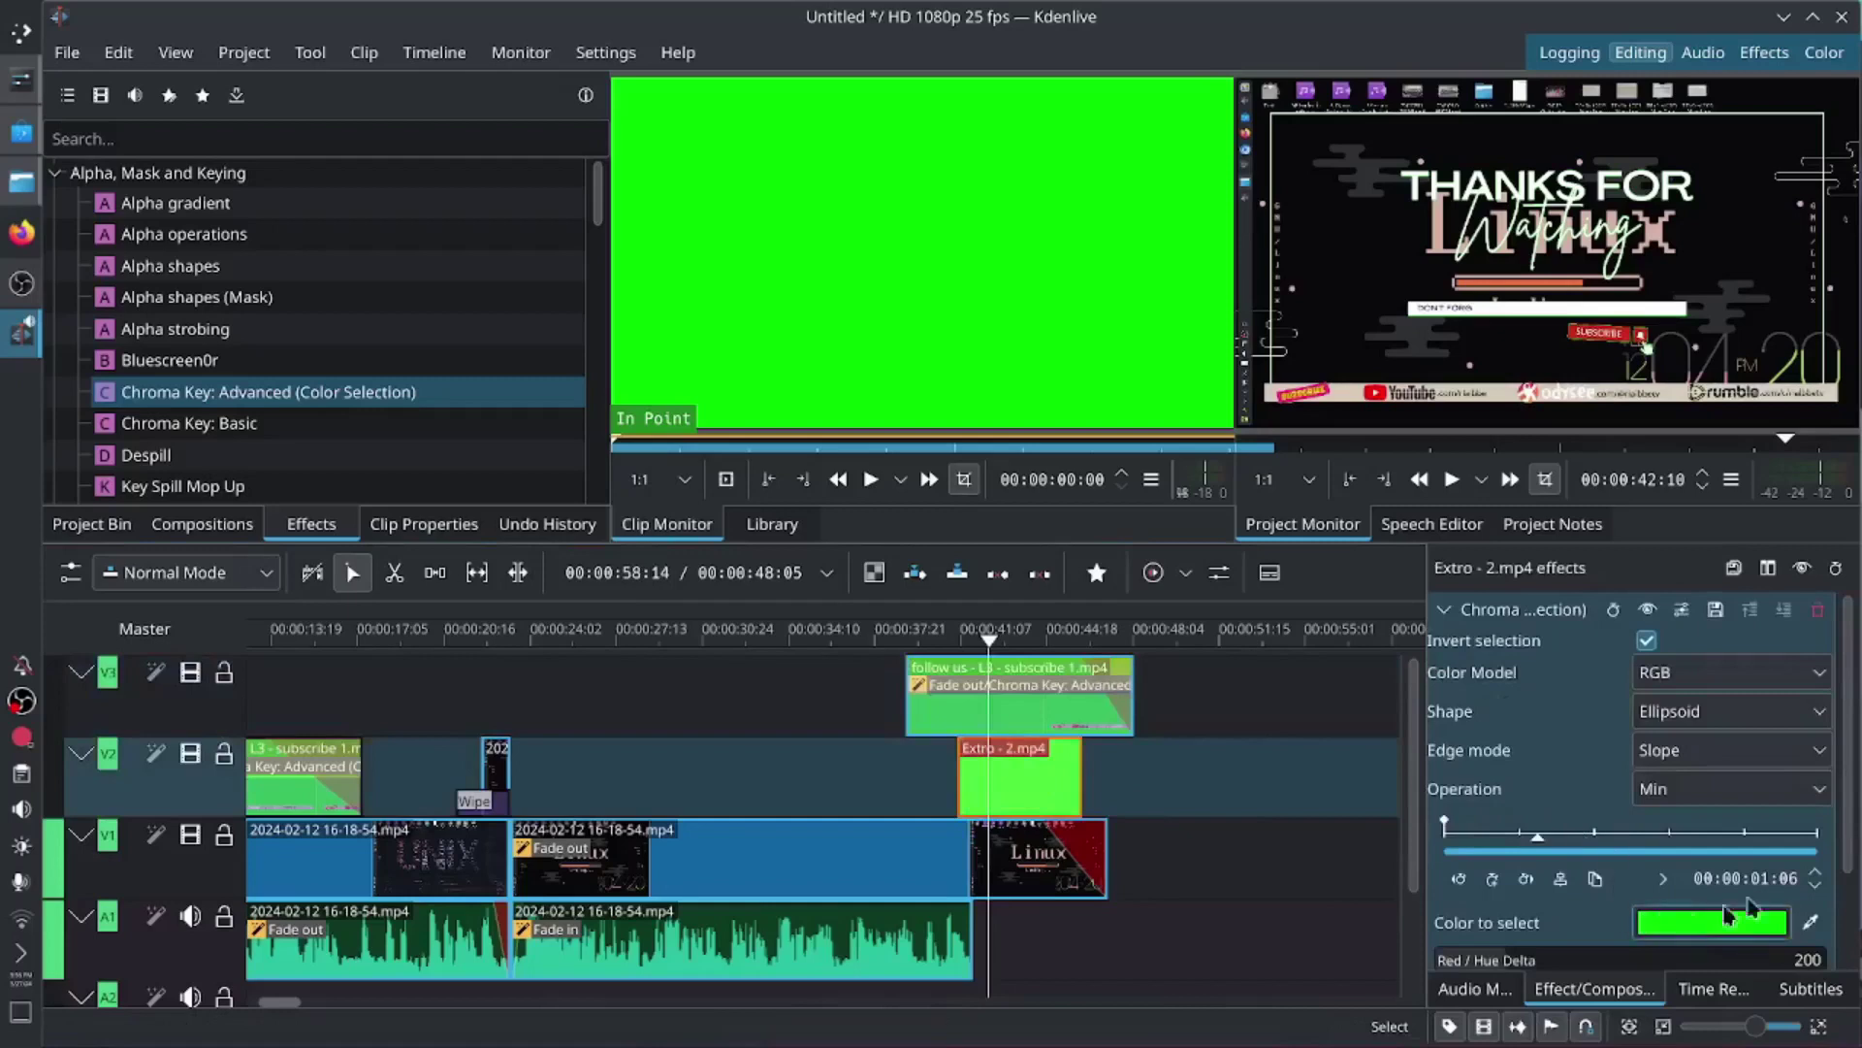
pyautogui.scroll(-2, 1848, 824)
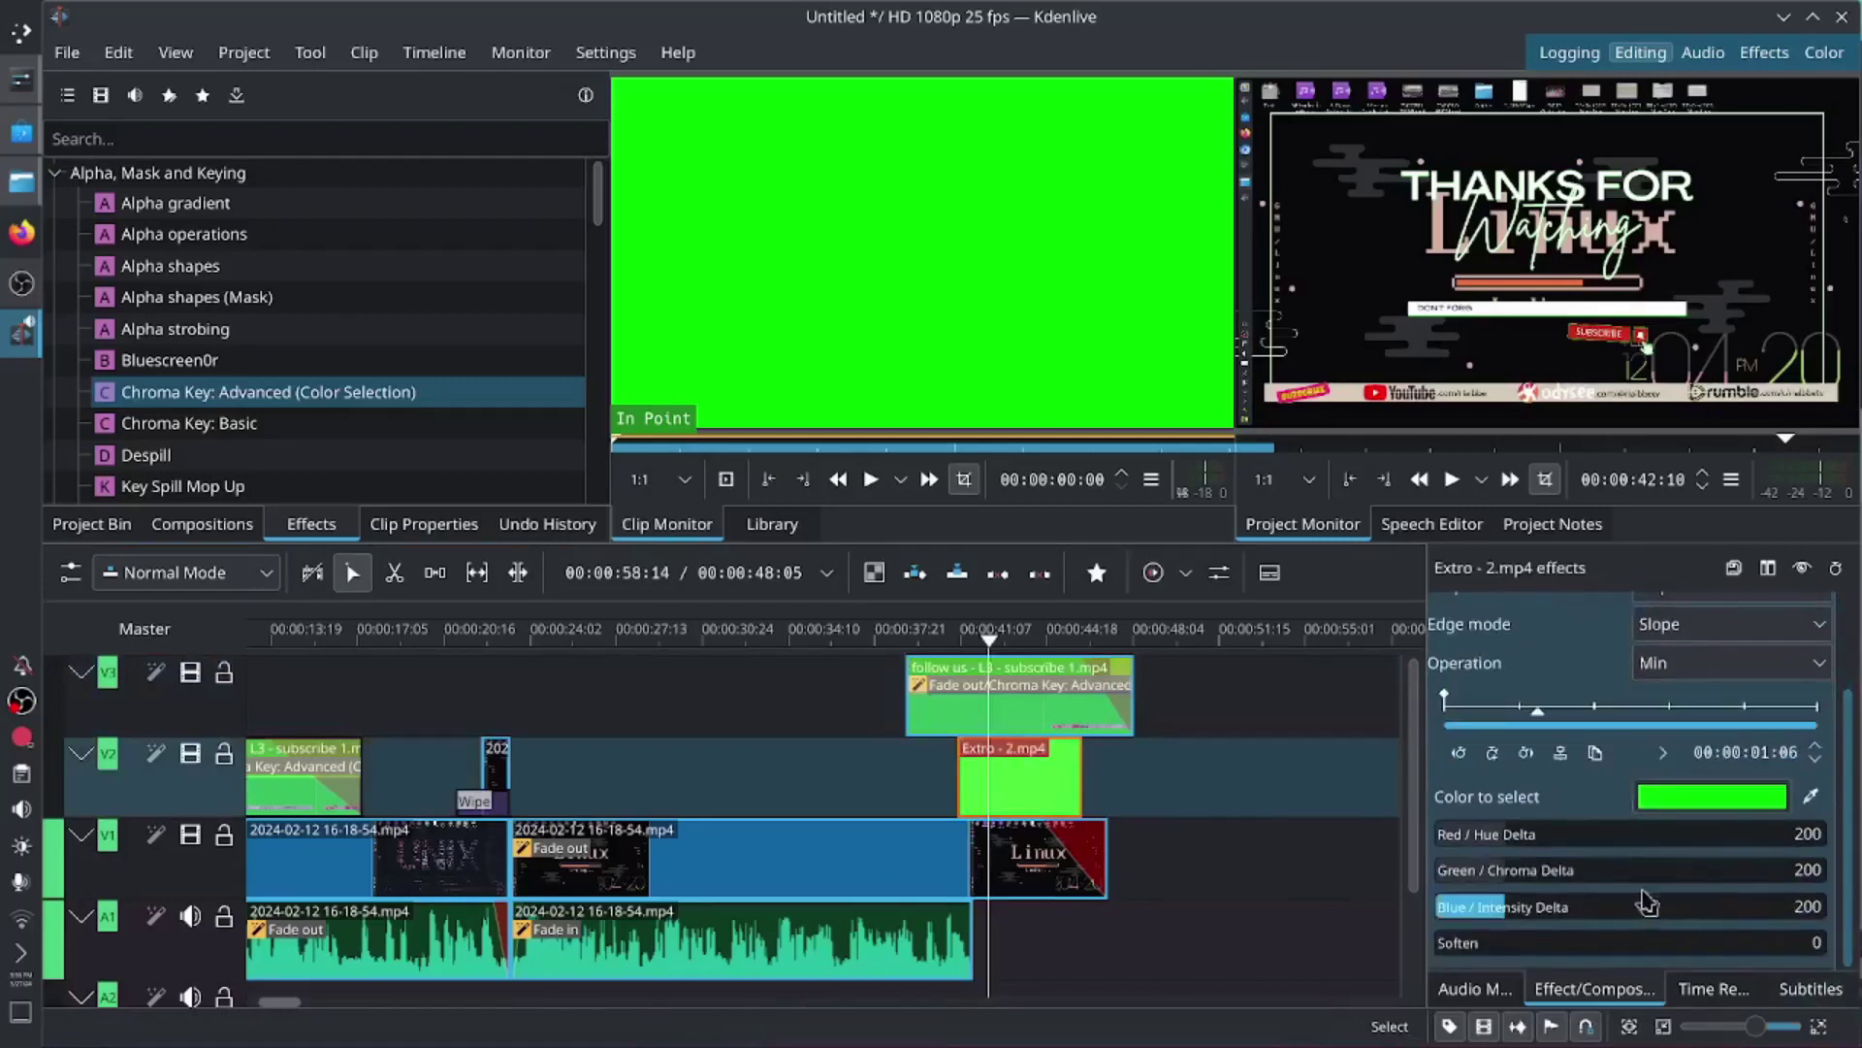
pyautogui.click(1639, 836)
pyautogui.click(1633, 873)
pyautogui.click(1632, 906)
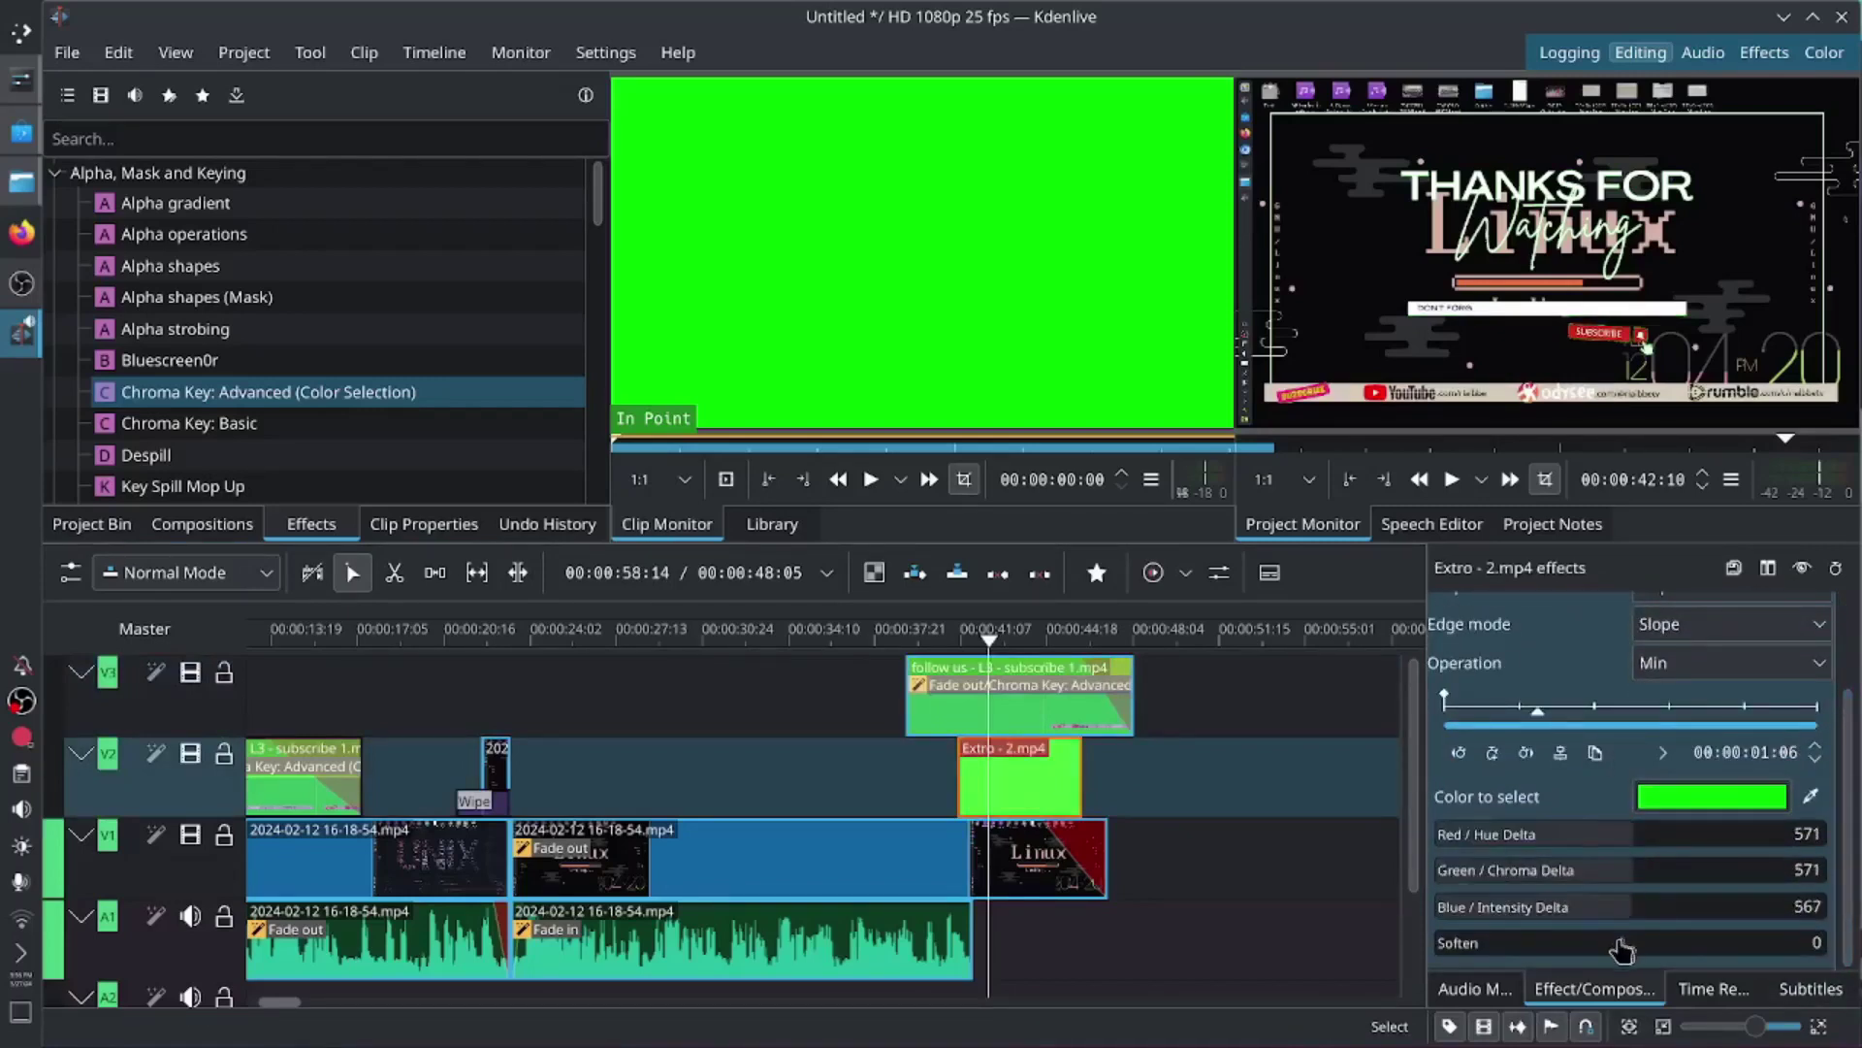
pyautogui.click(1622, 942)
pyautogui.click(900, 786)
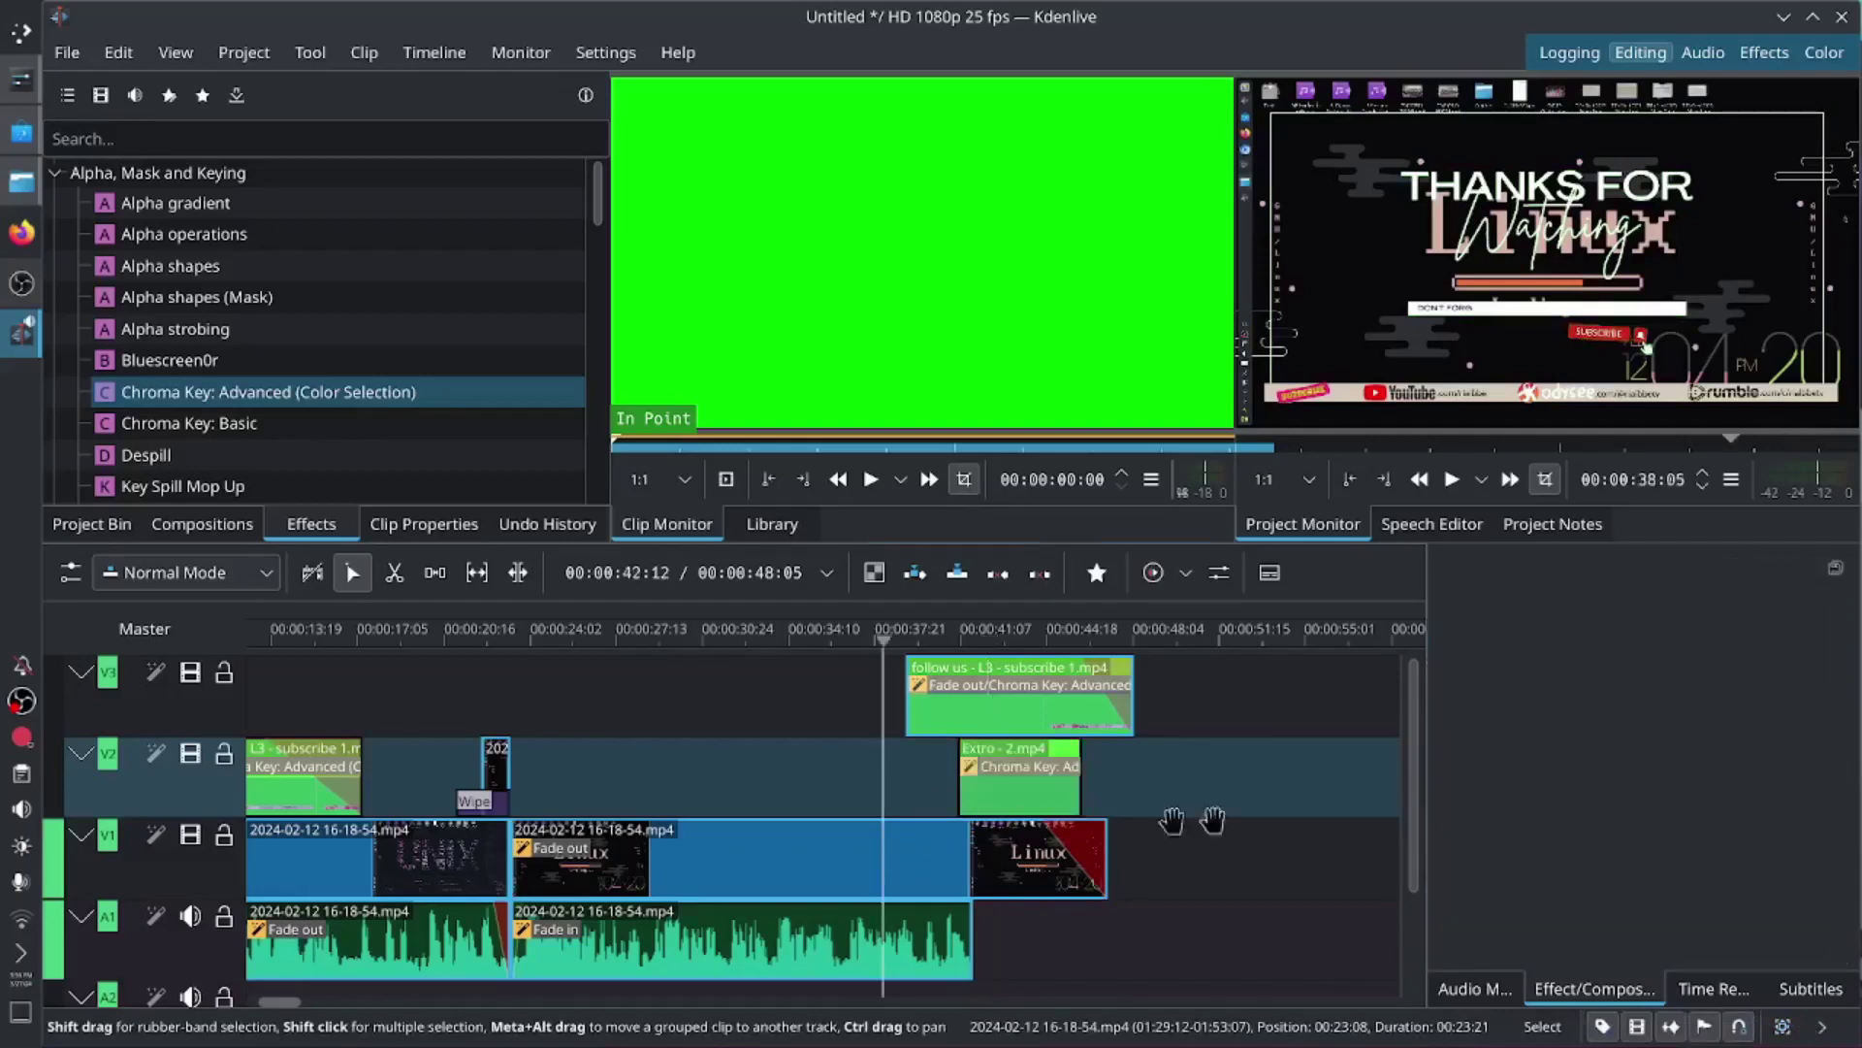
pyautogui.press('space')
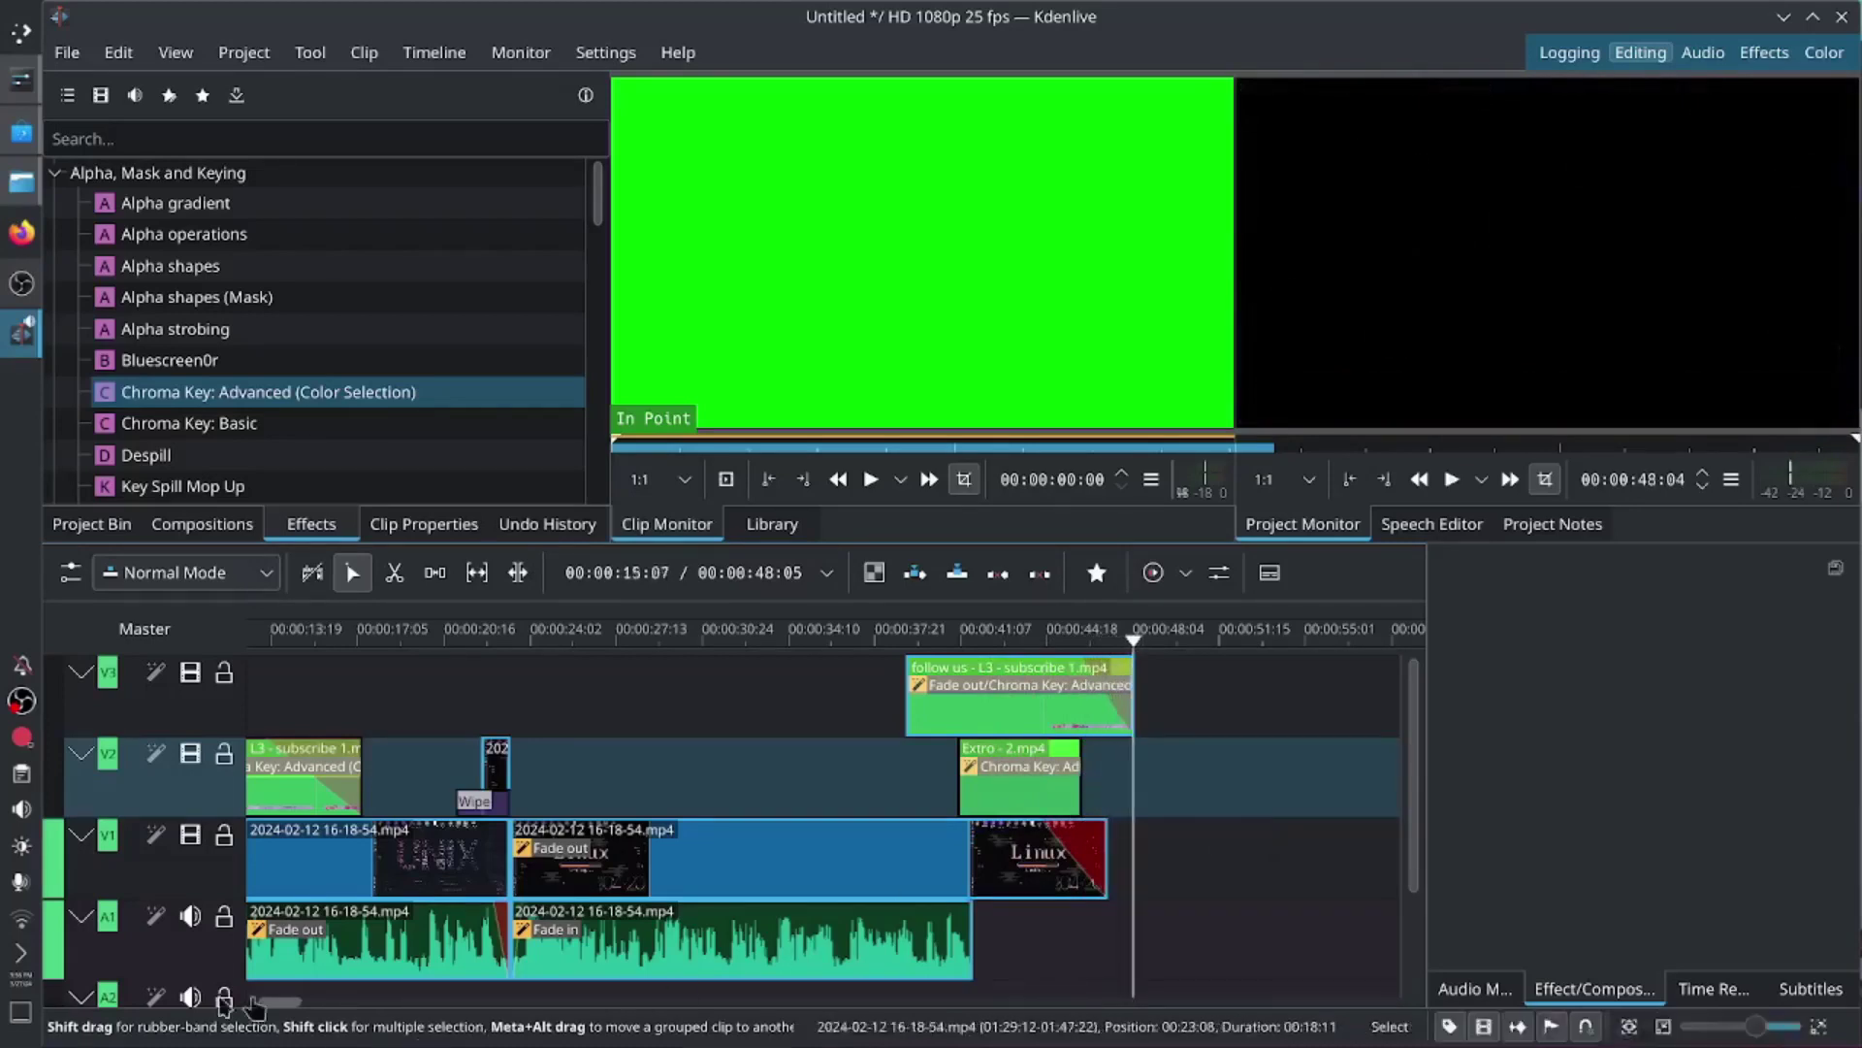
# Step: Set the timeline zone to run from the project start to the end of the subscribe clip on V3
pyautogui.moveTo(262, 1001); pyautogui.dragTo(246, 1000)
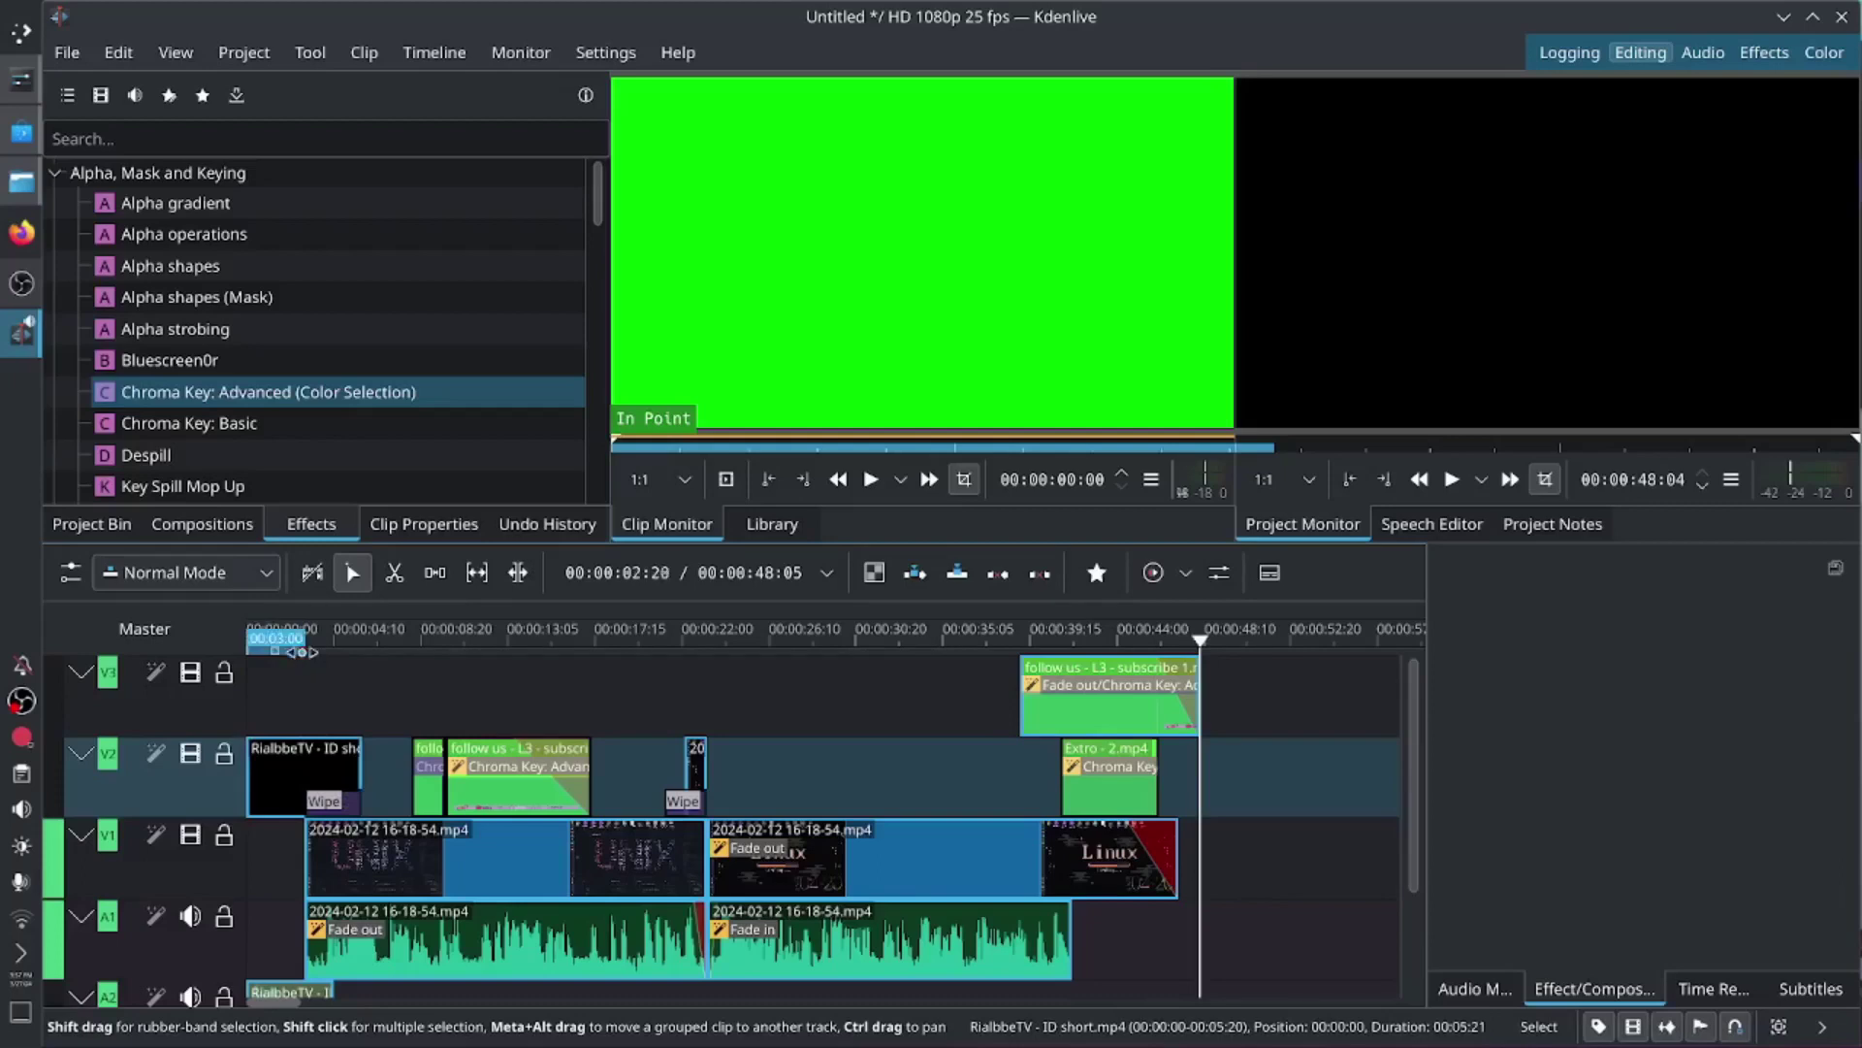
pyautogui.moveTo(304, 641); pyautogui.dragTo(522, 640)
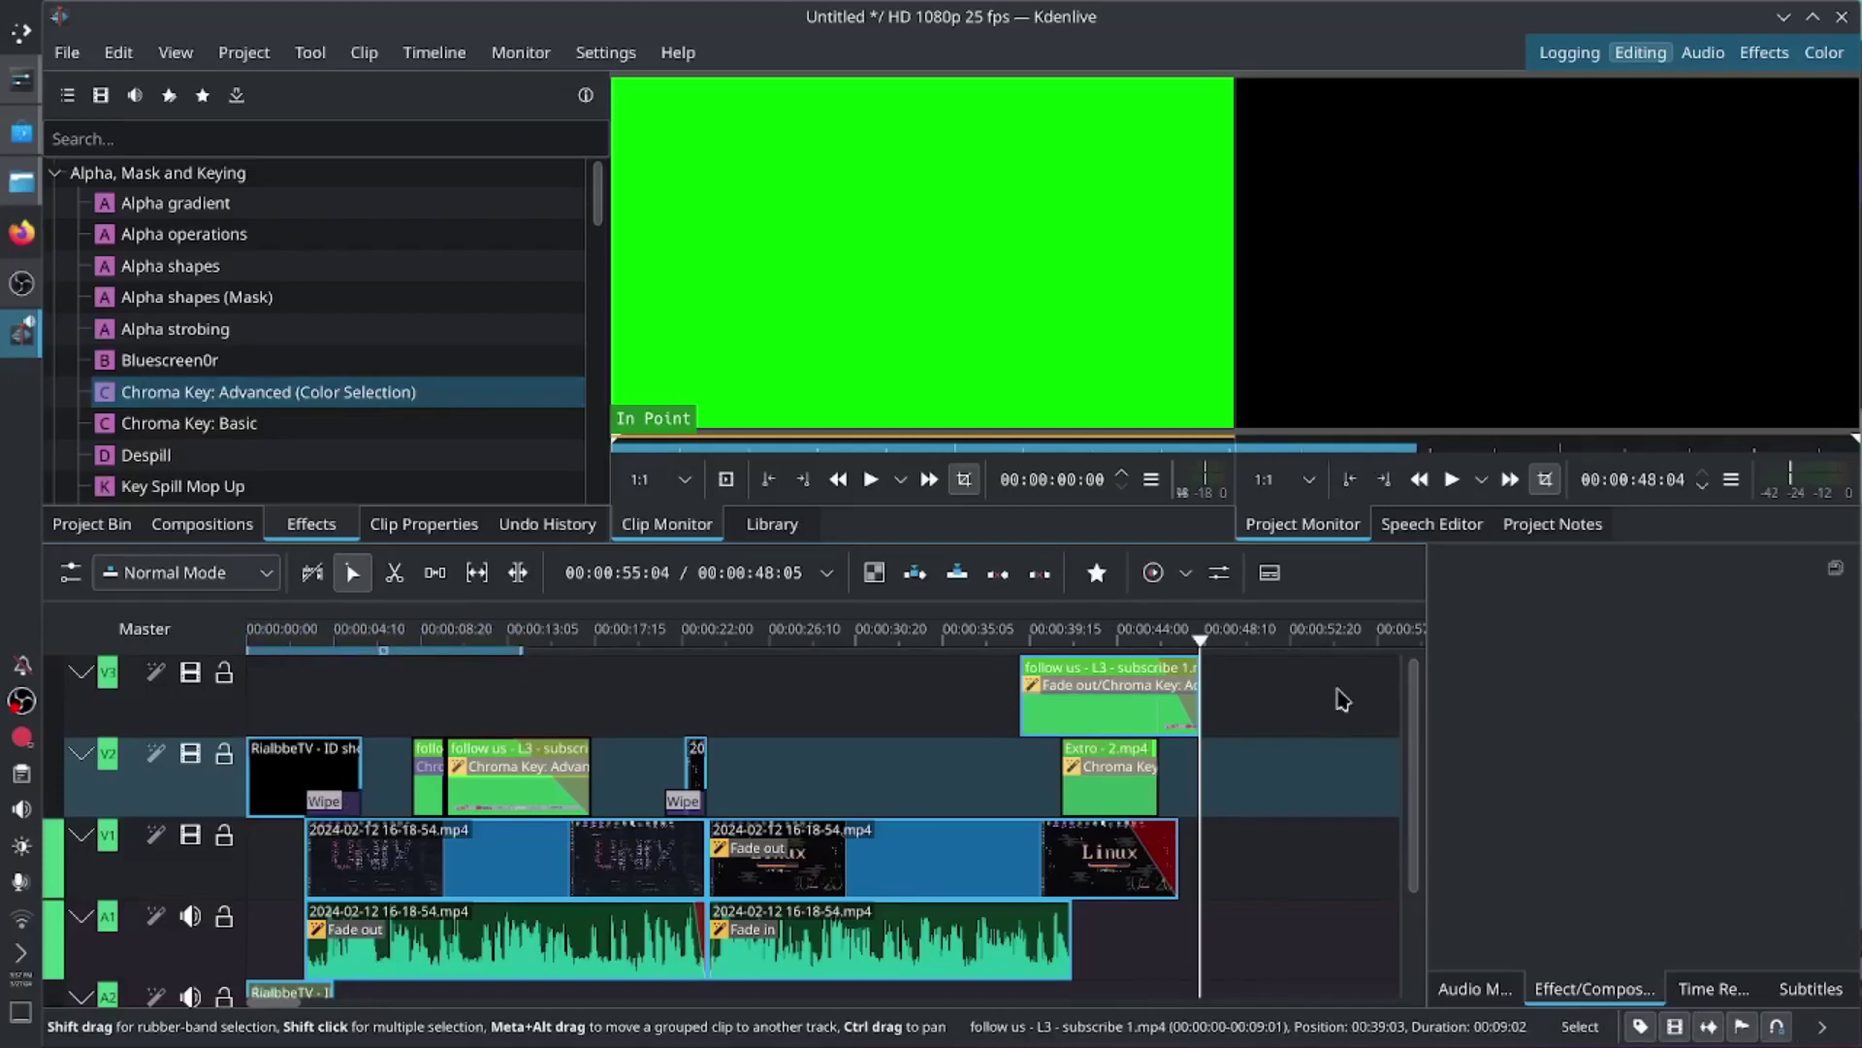
pyautogui.press('o')
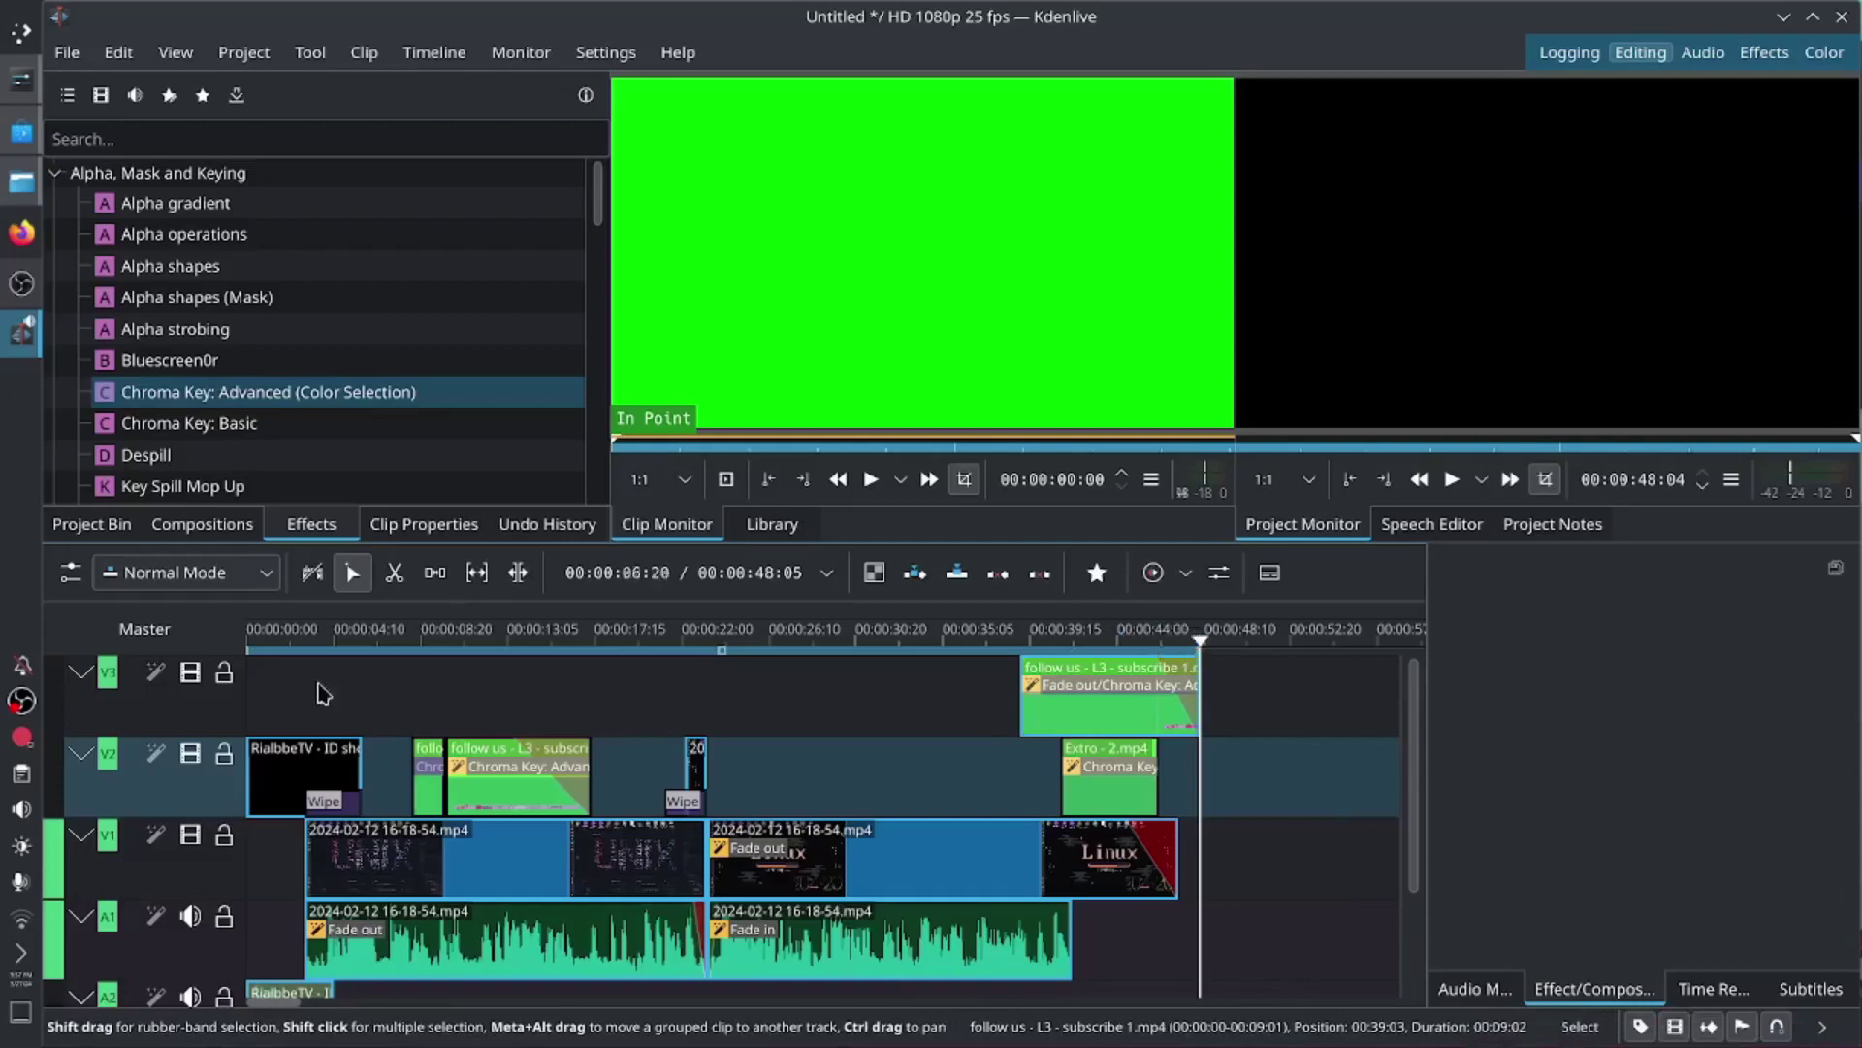
pyautogui.moveTo(250, 650); pyautogui.dragTo(216, 669)
# Step: Preview the edited timeline through its final overlay and return the playhead to 00:00:00:00
pyautogui.click(333, 640)
pyautogui.press('space')
pyautogui.moveTo(621, 643); pyautogui.dragTo(1225, 808)
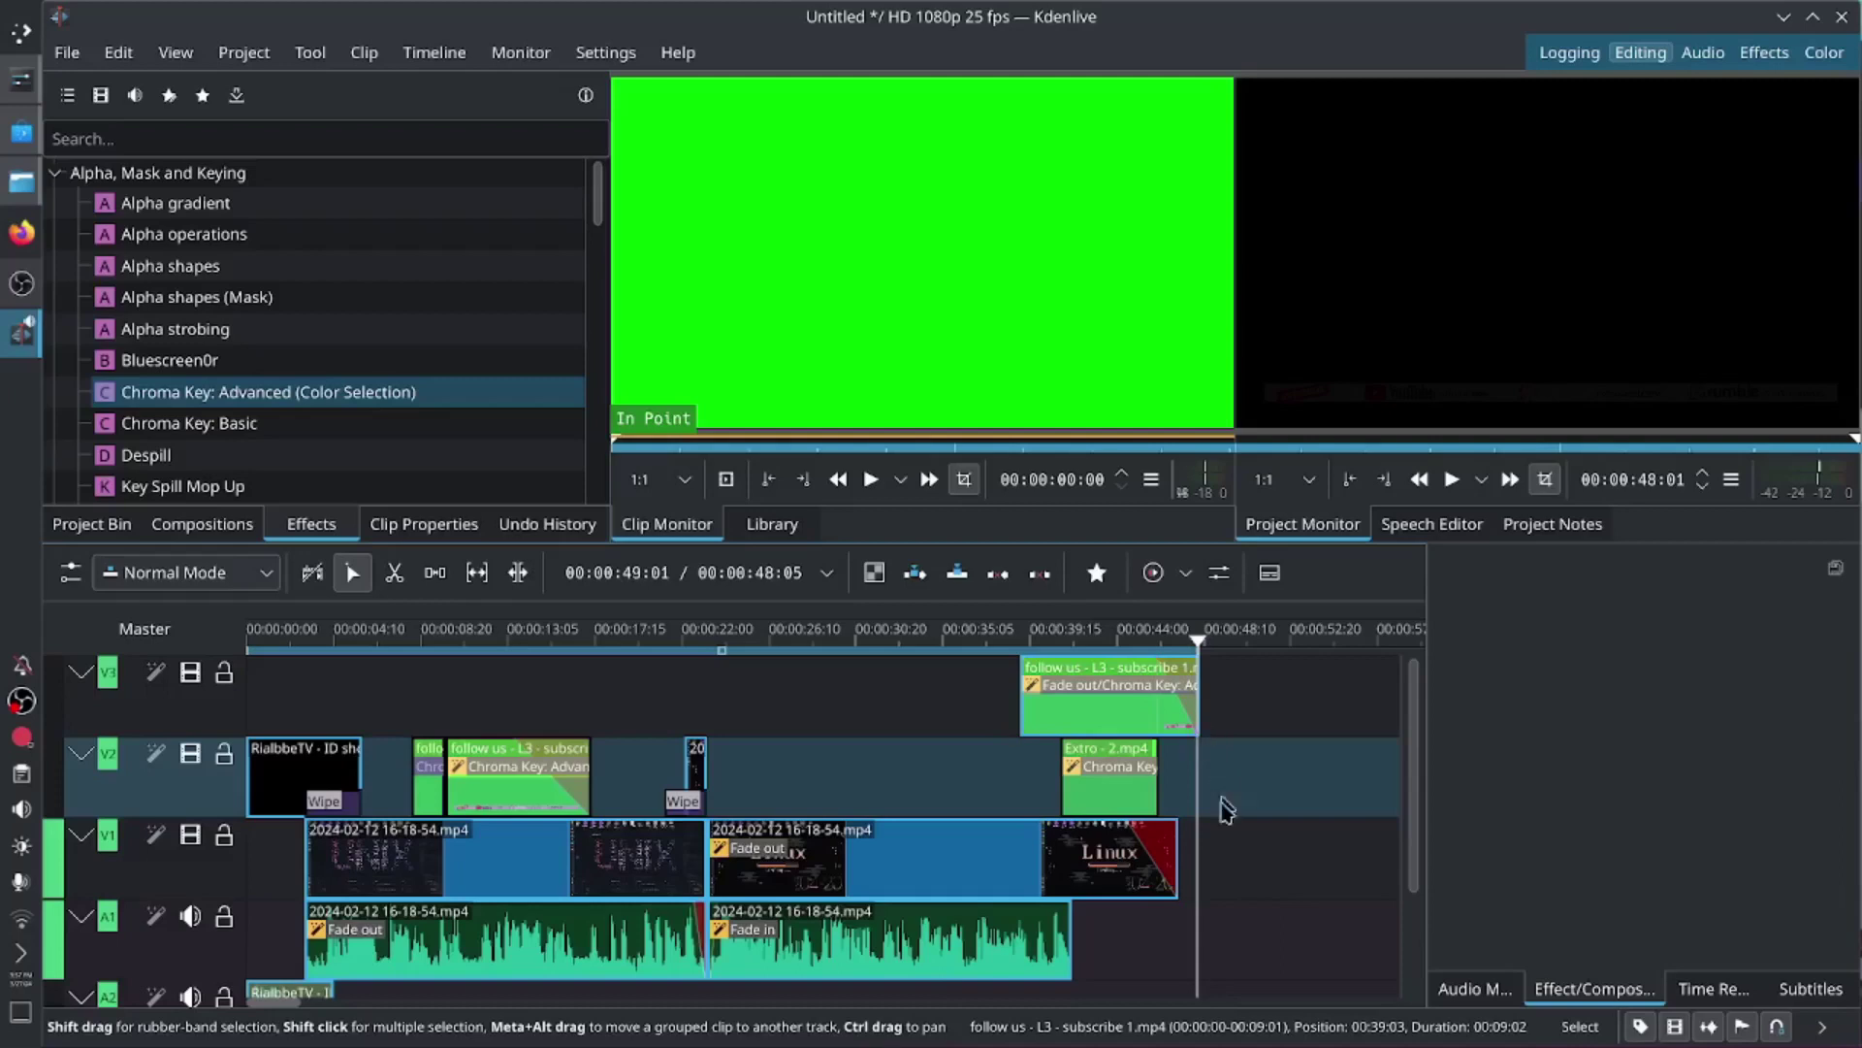
pyautogui.click(704, 734)
pyautogui.press('j')
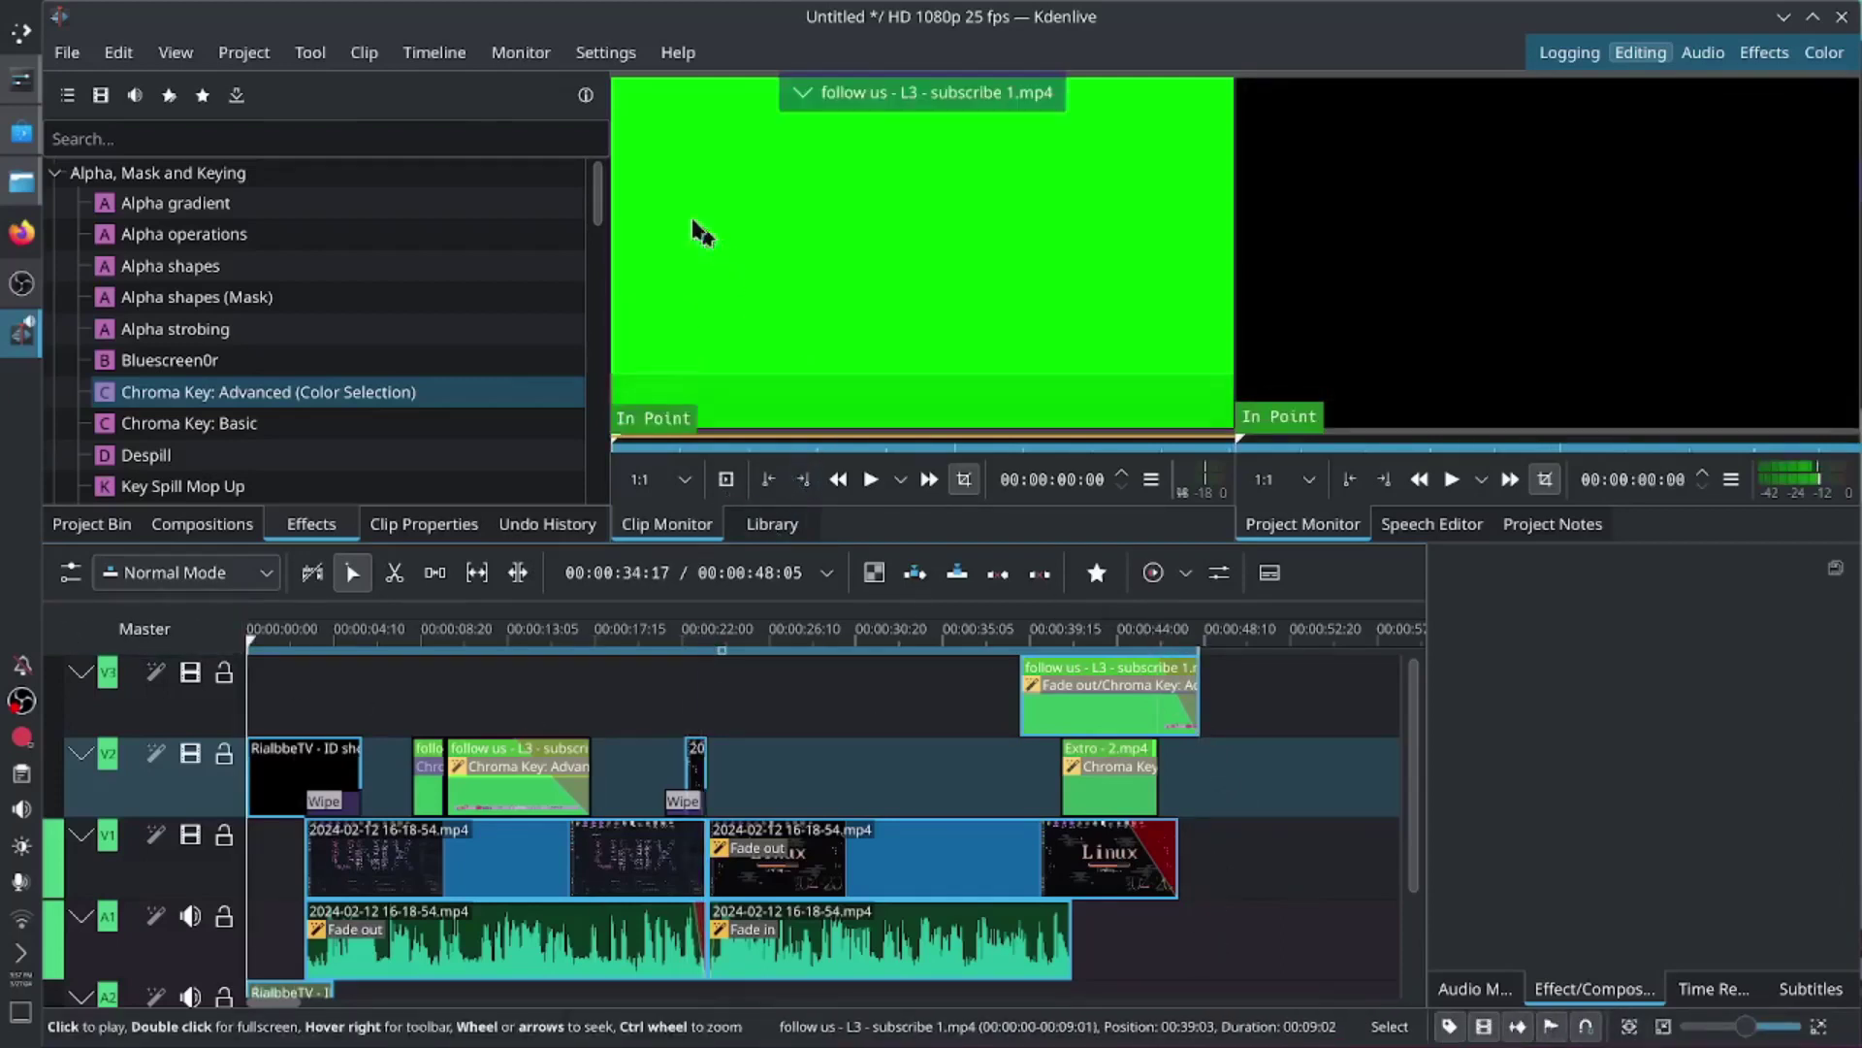
# Step: Save the project in the Videos folder under the name "test video"
pyautogui.click(60, 50)
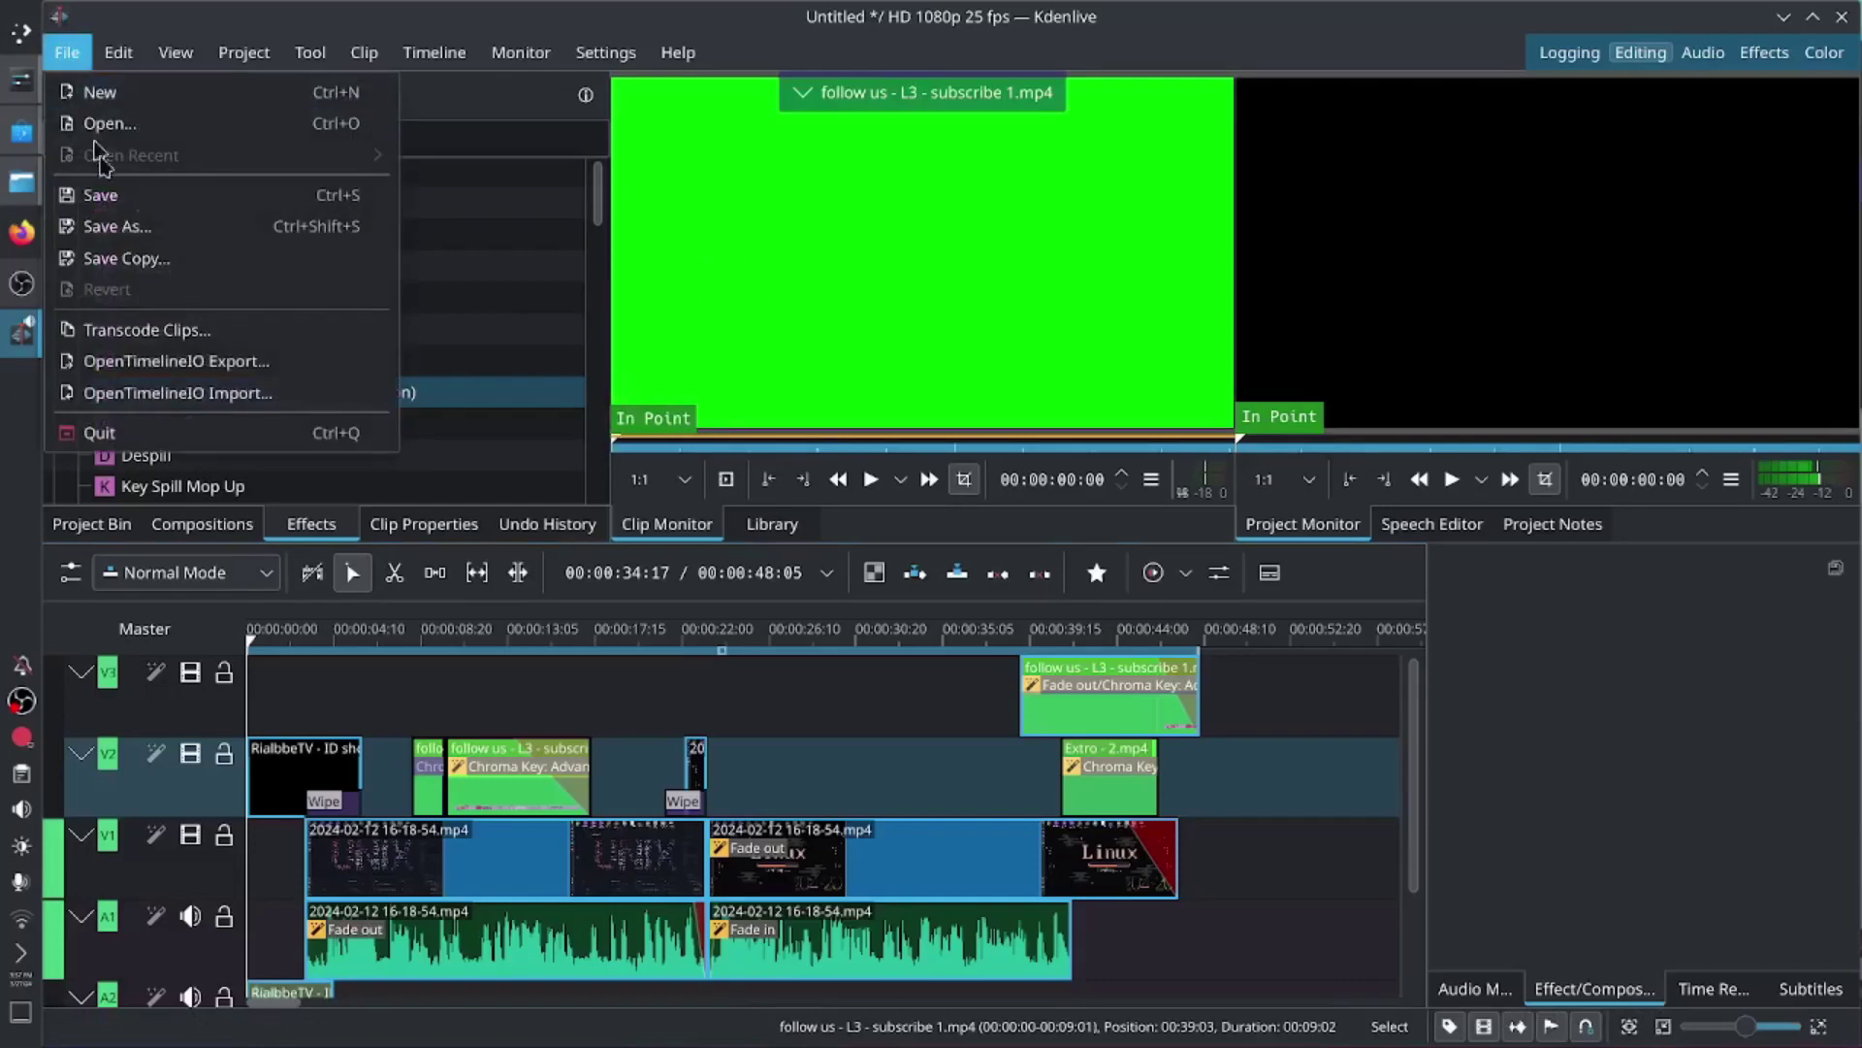
pyautogui.click(145, 229)
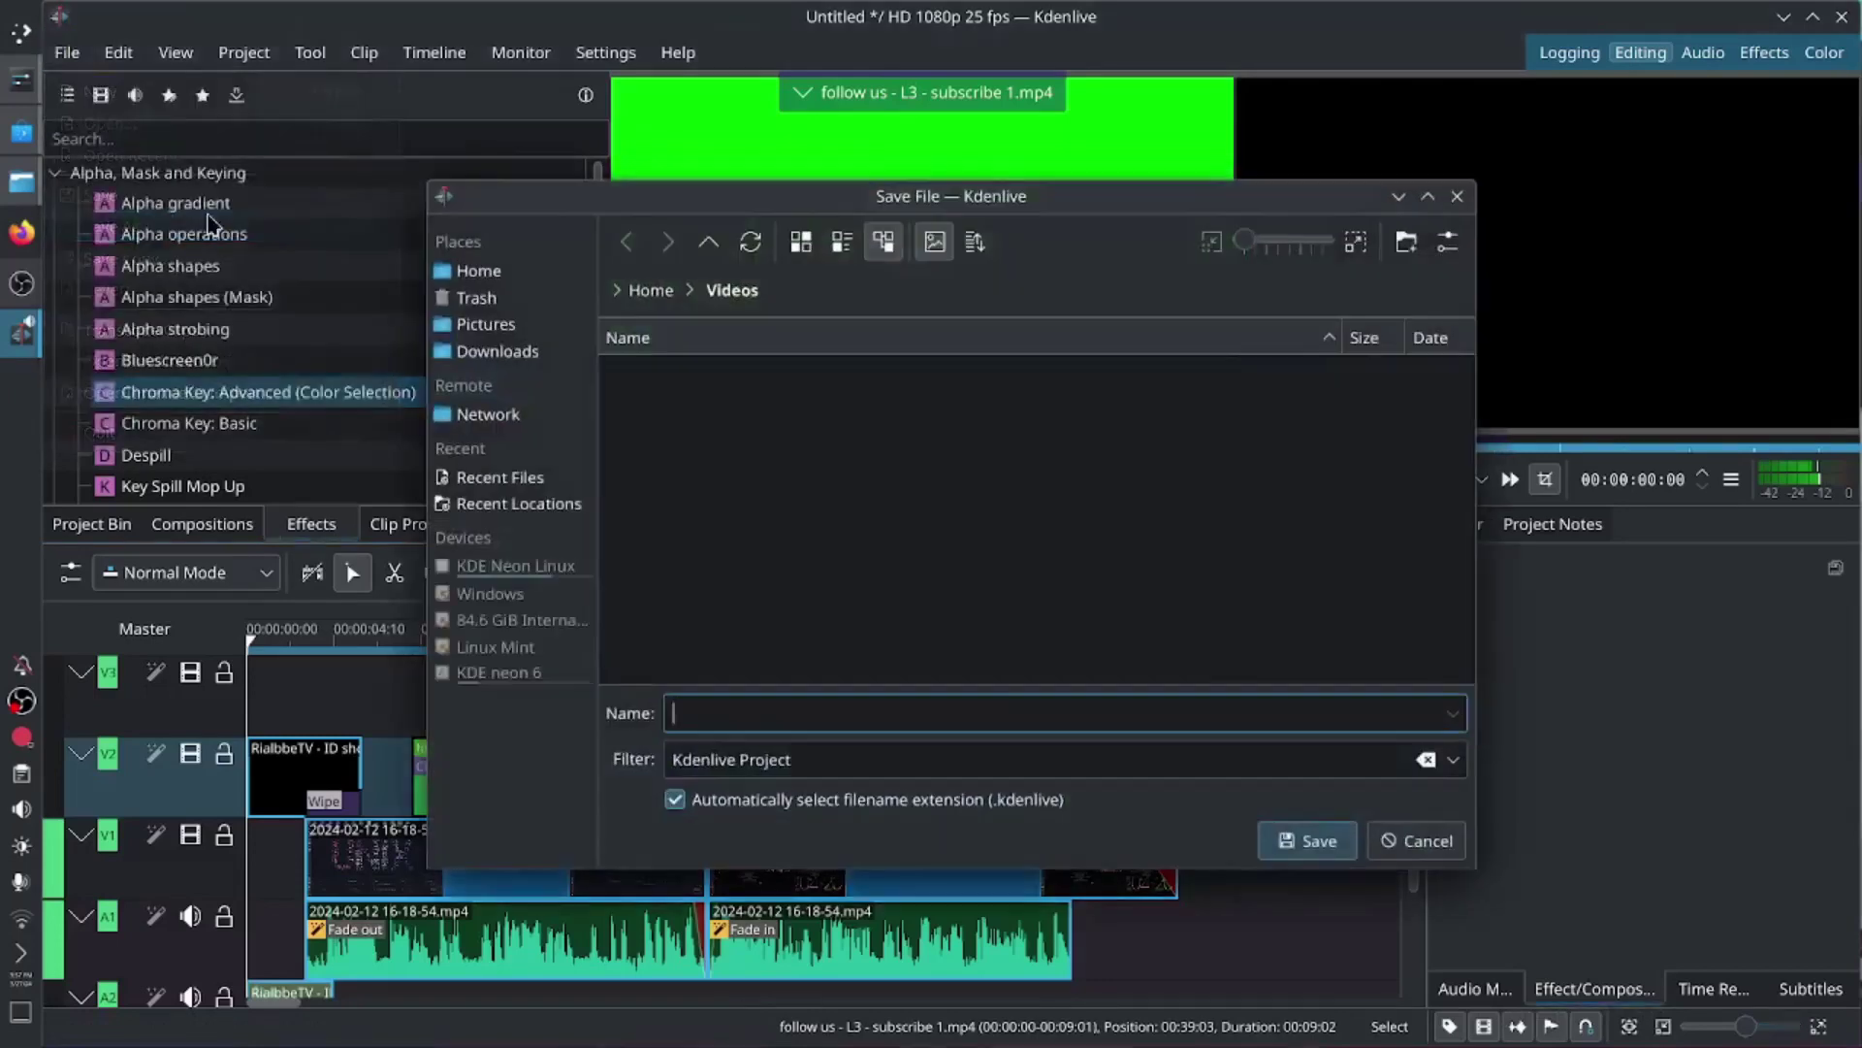
pyautogui.click(522, 279)
pyautogui.doubleClick(748, 477)
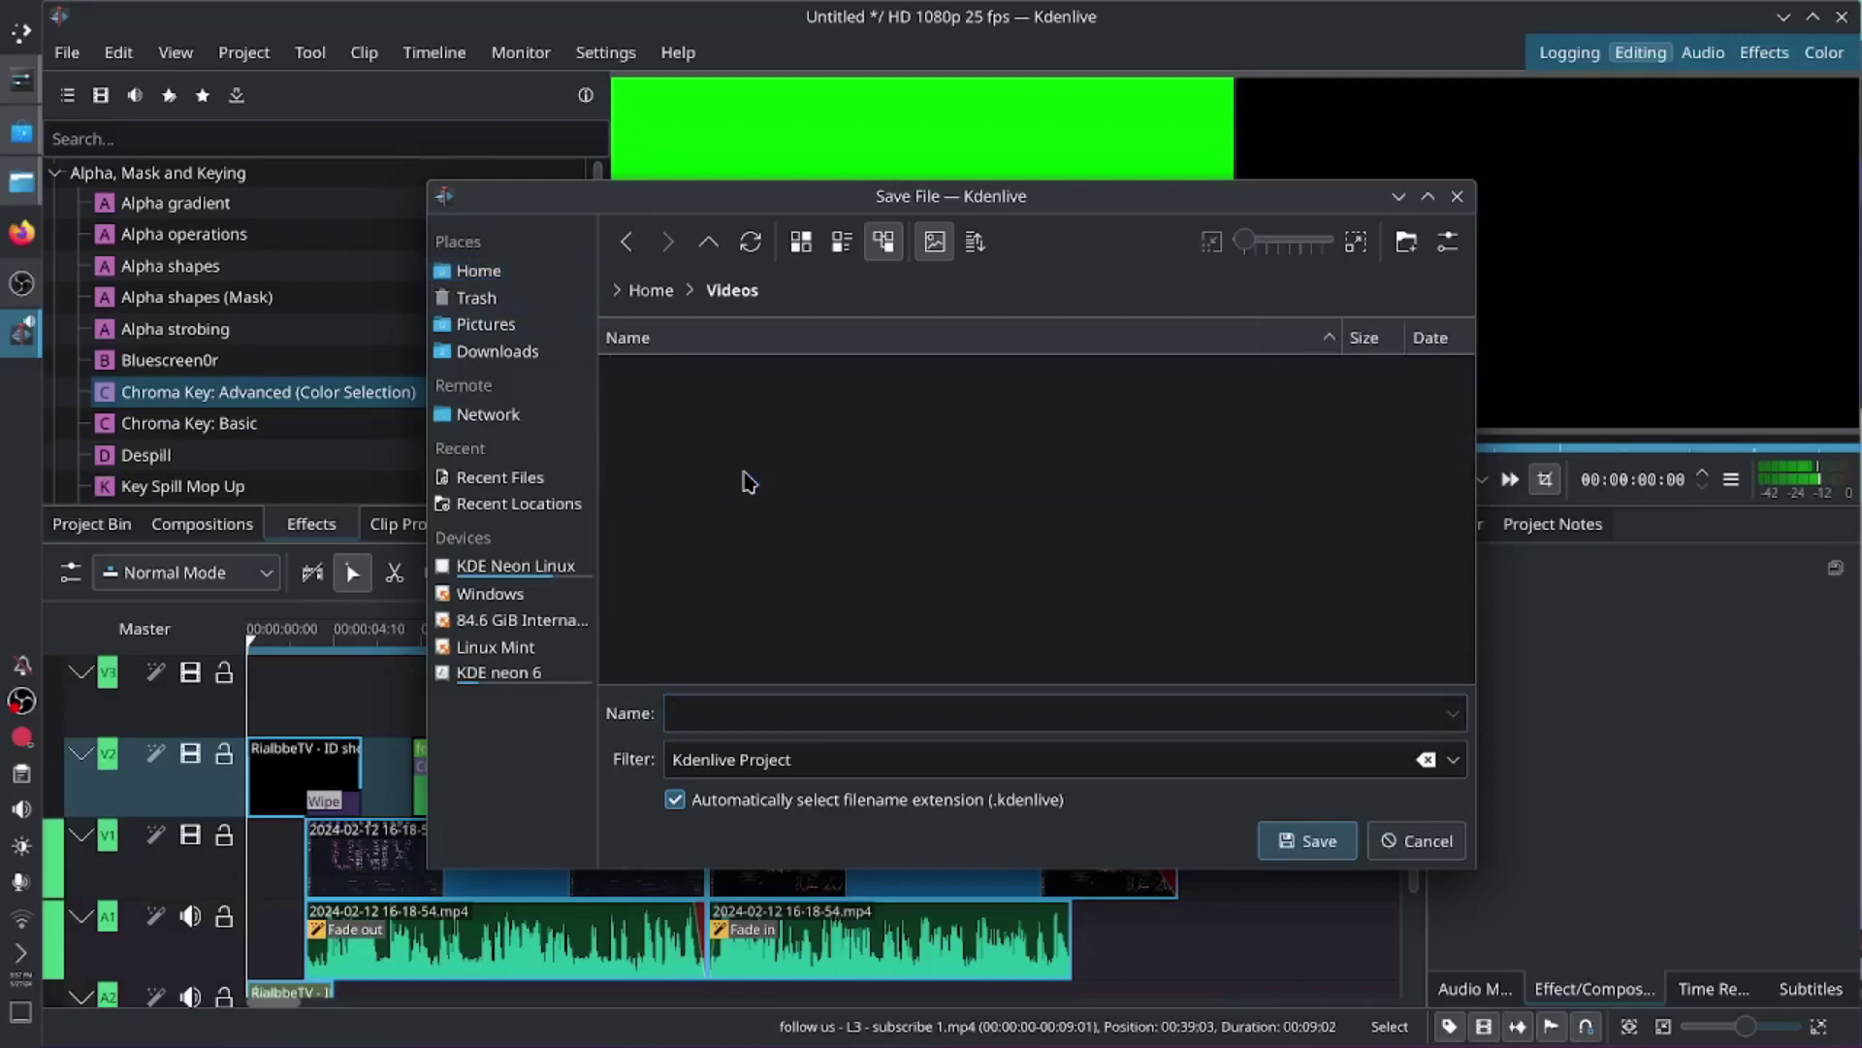
pyautogui.click(957, 713)
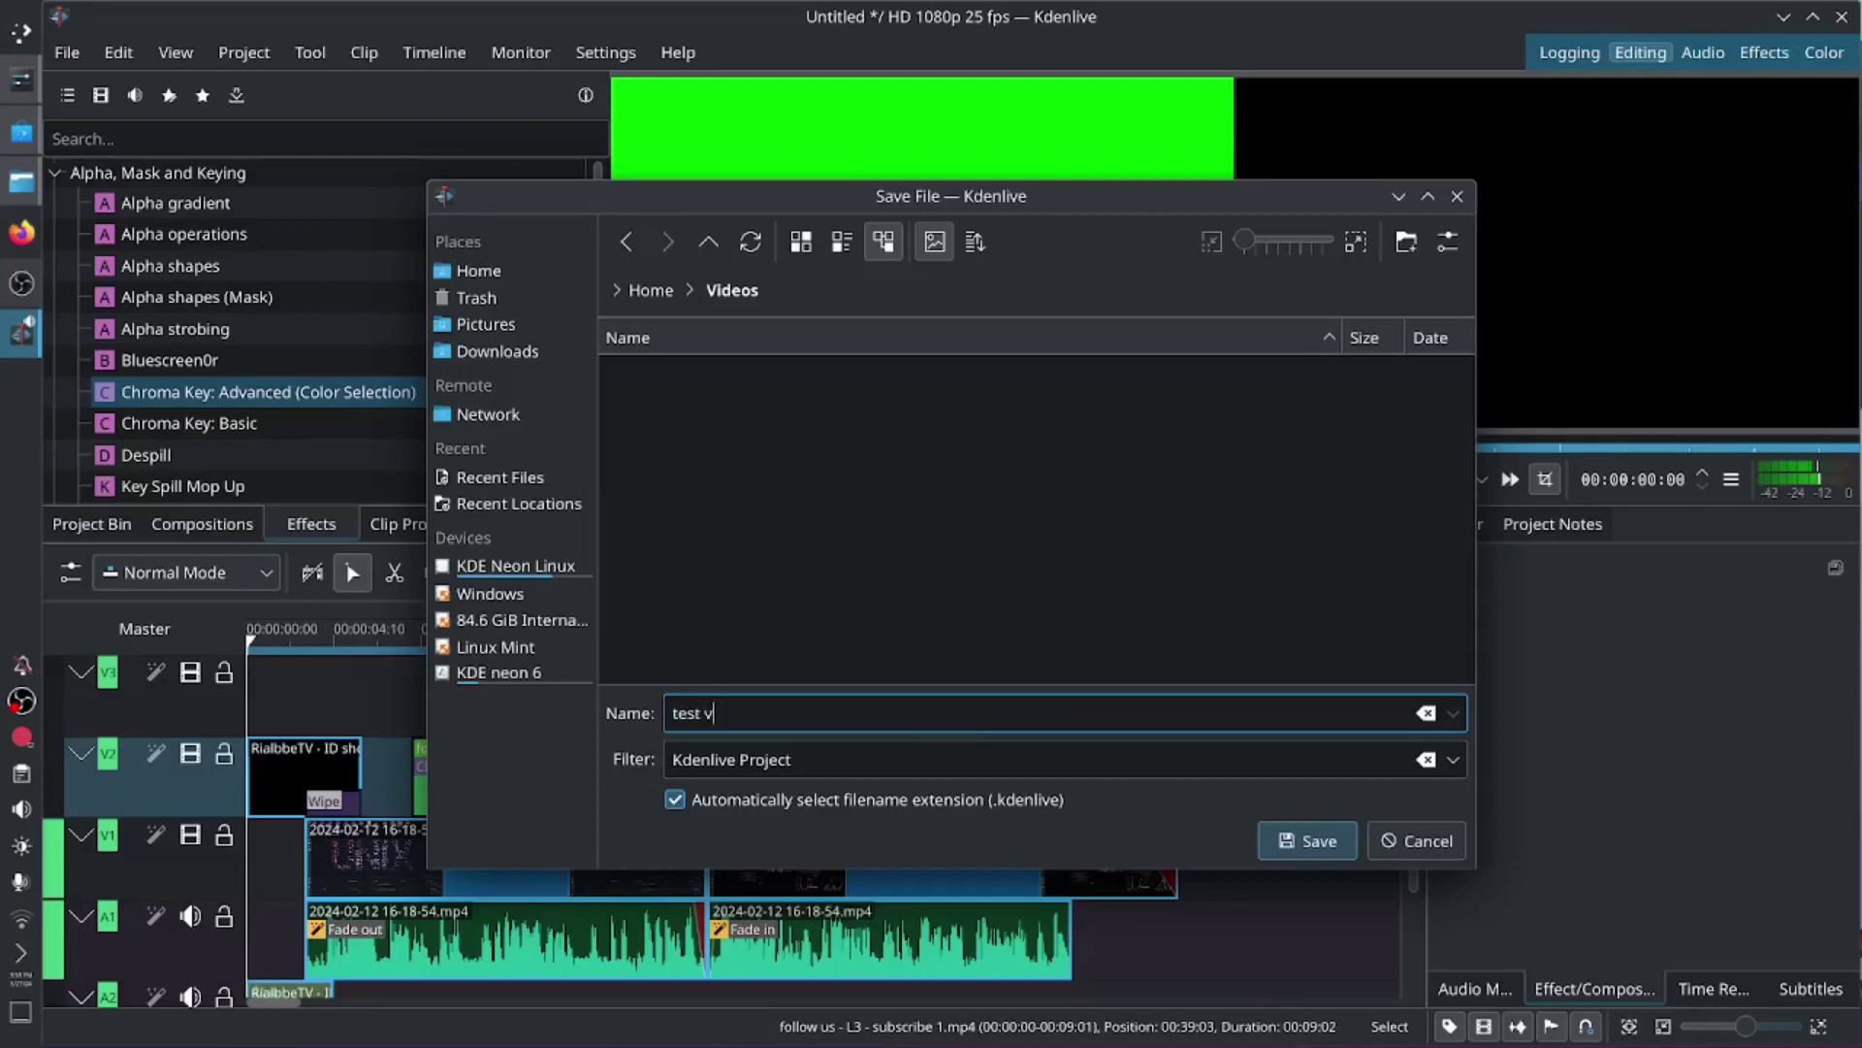
pyautogui.press('Return')
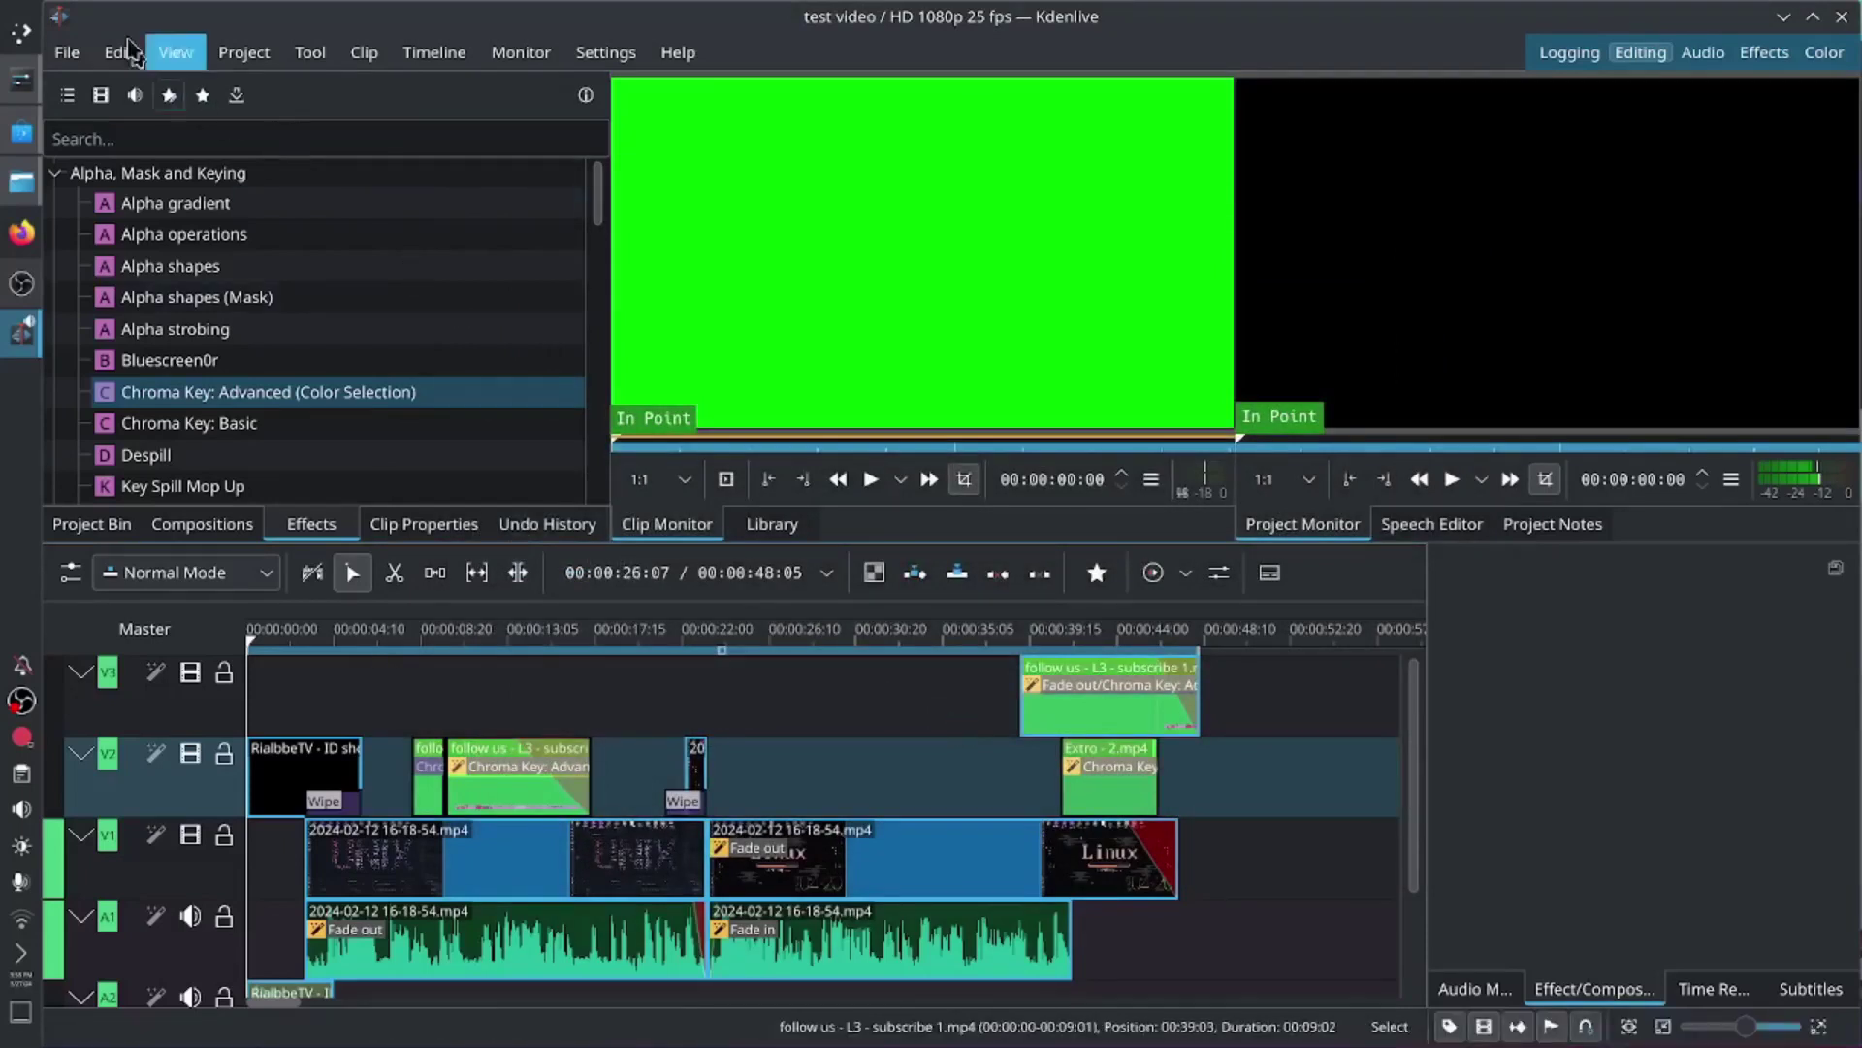
# Step: Render the full project with the MP4-H264/AAC preset to test video.mp4 in Videos, and save the project
pyautogui.click(242, 65)
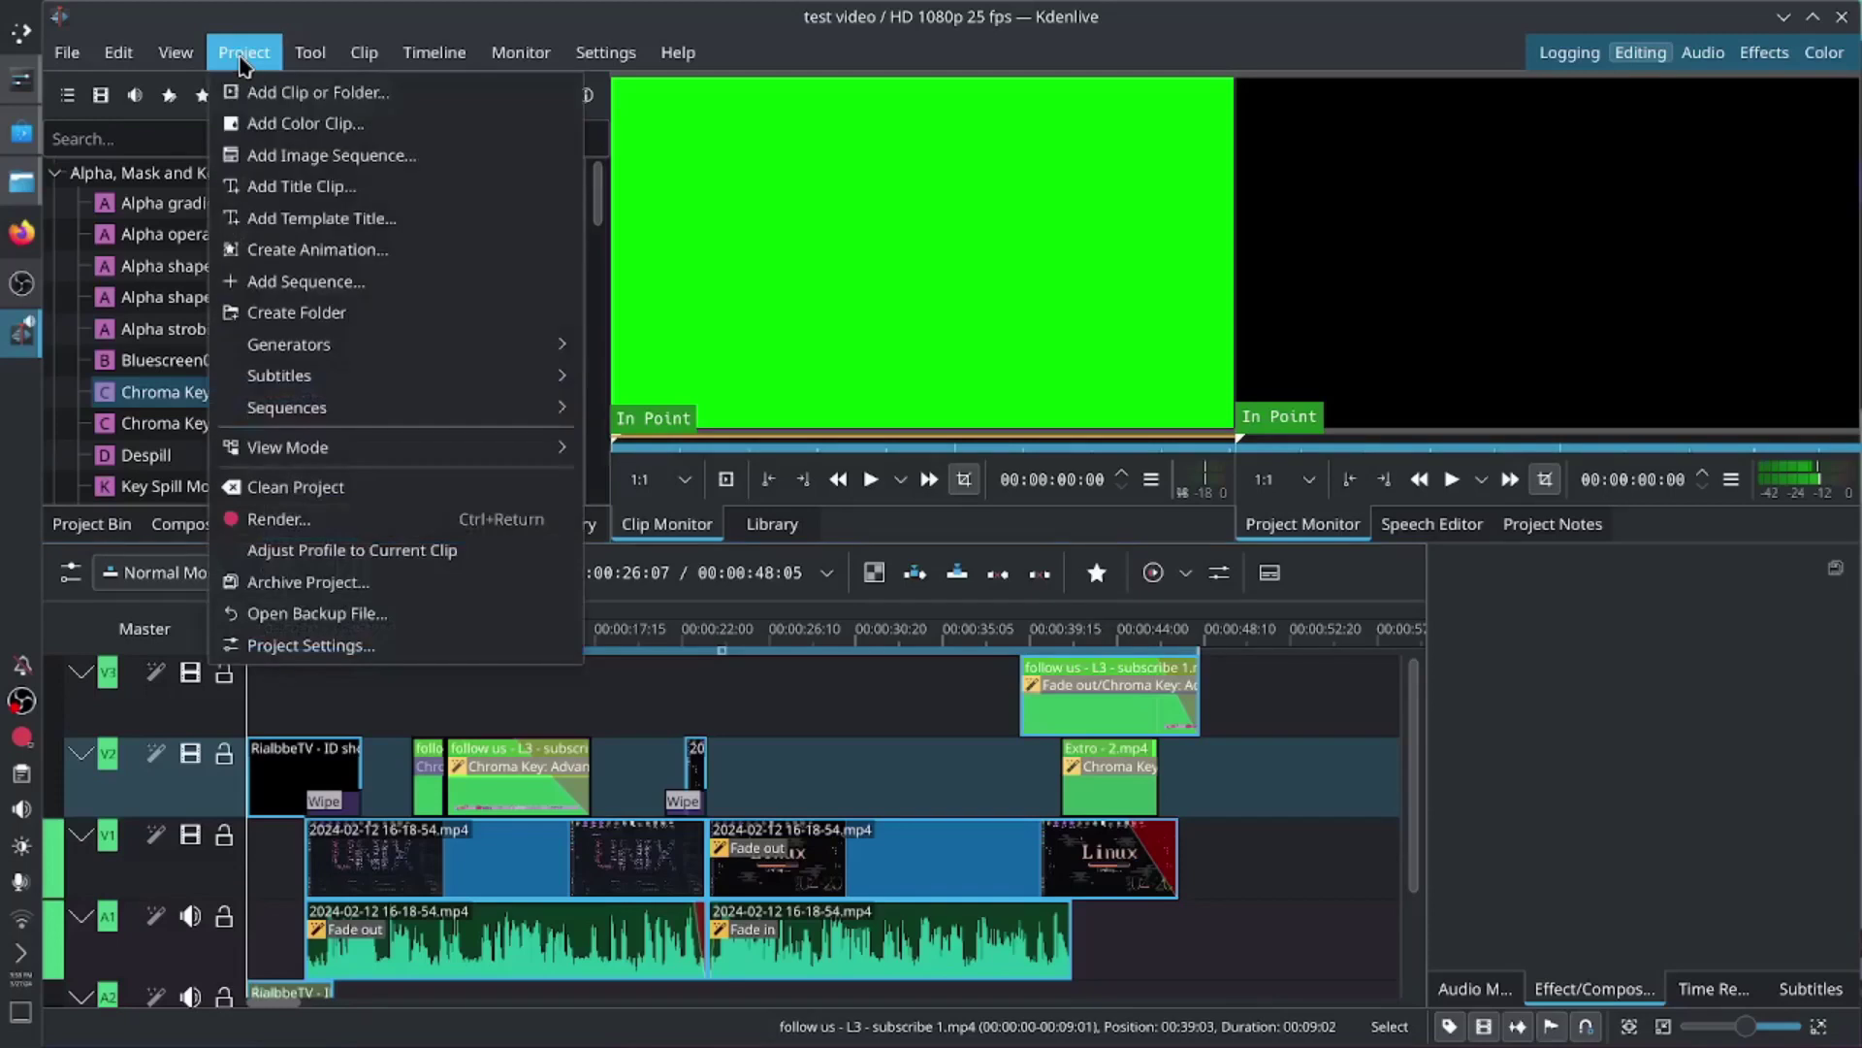
pyautogui.click(558, 532)
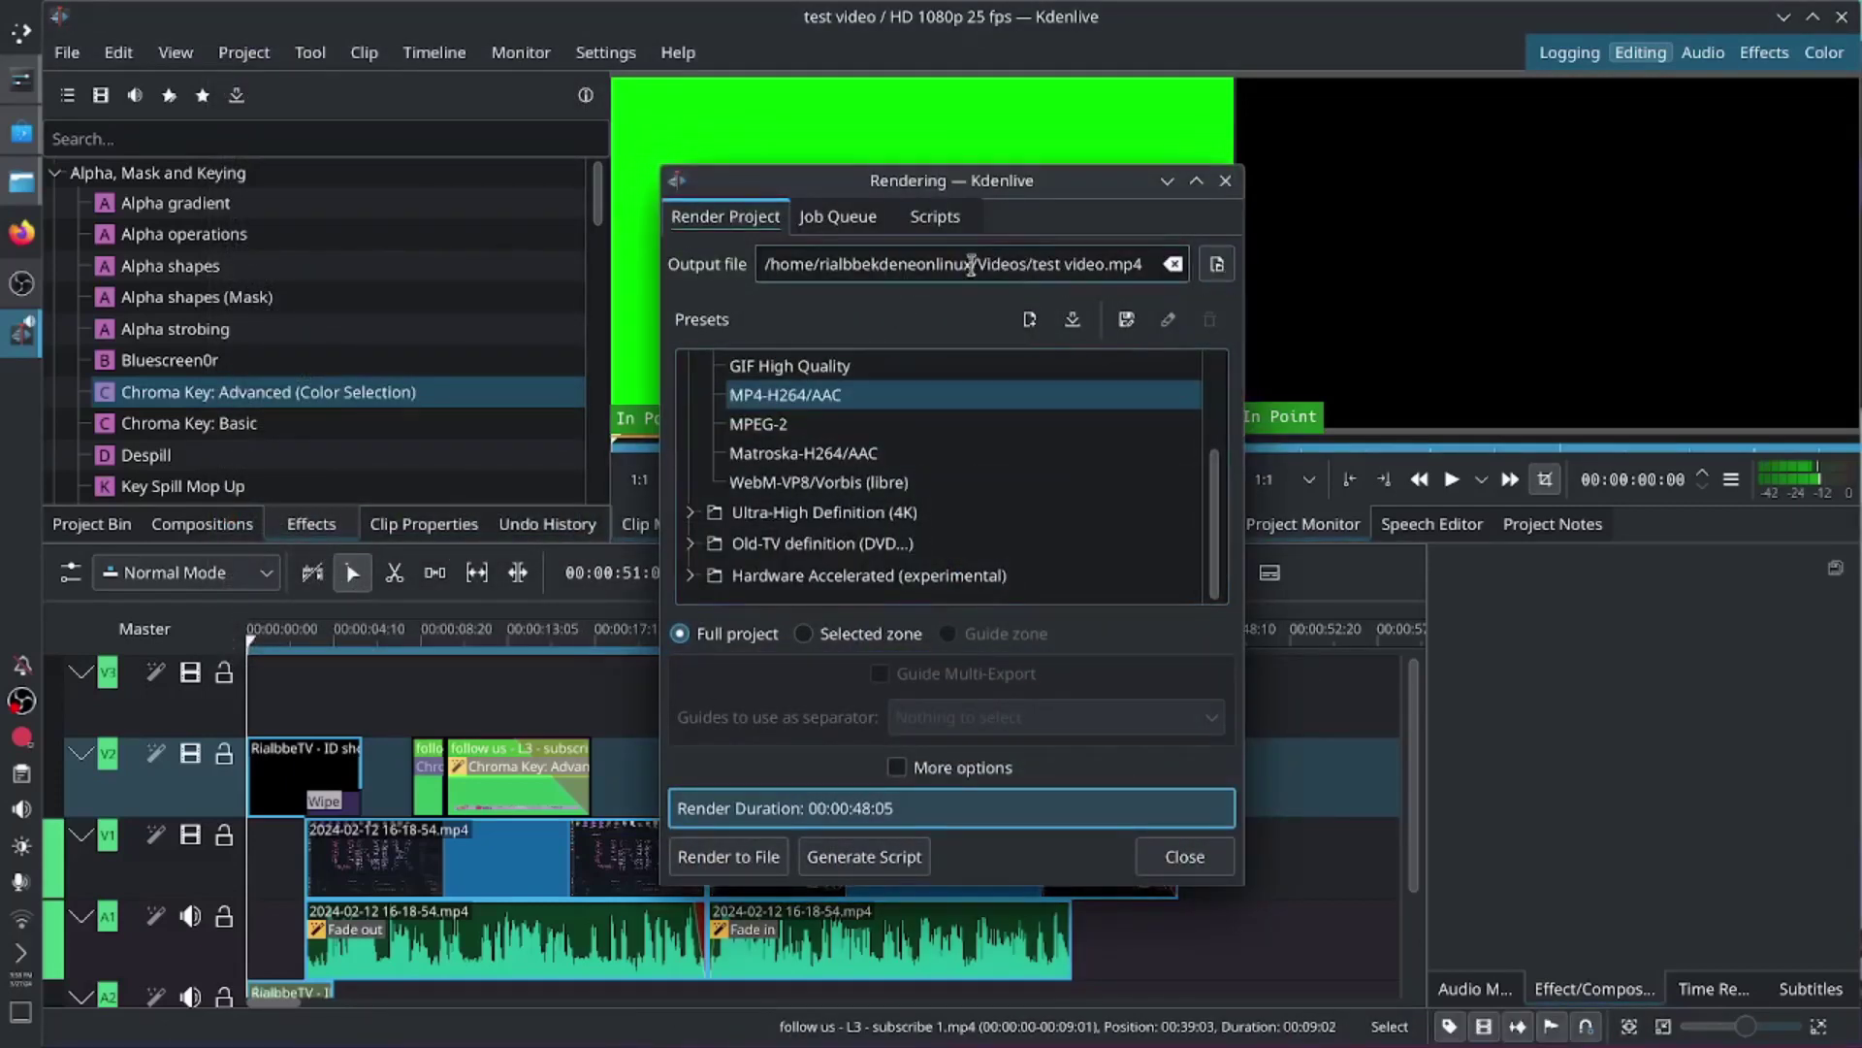
pyautogui.click(1149, 278)
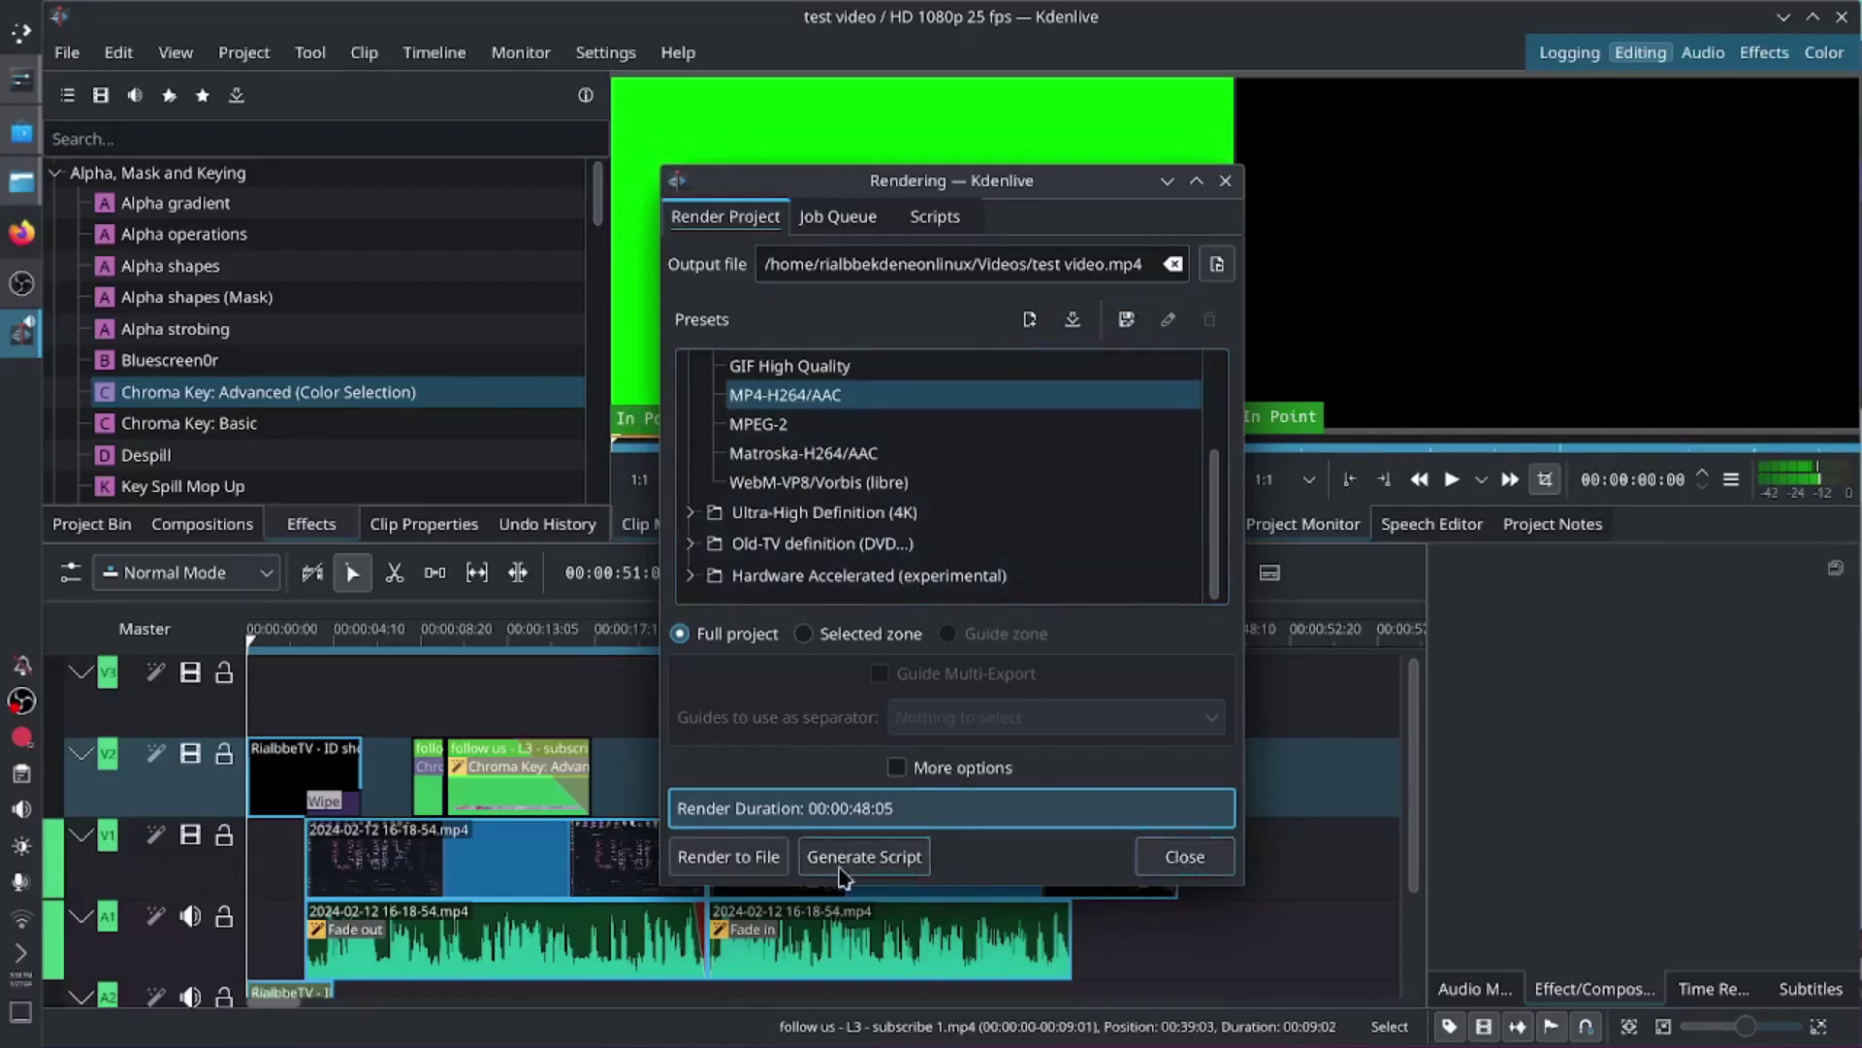
pyautogui.click(767, 856)
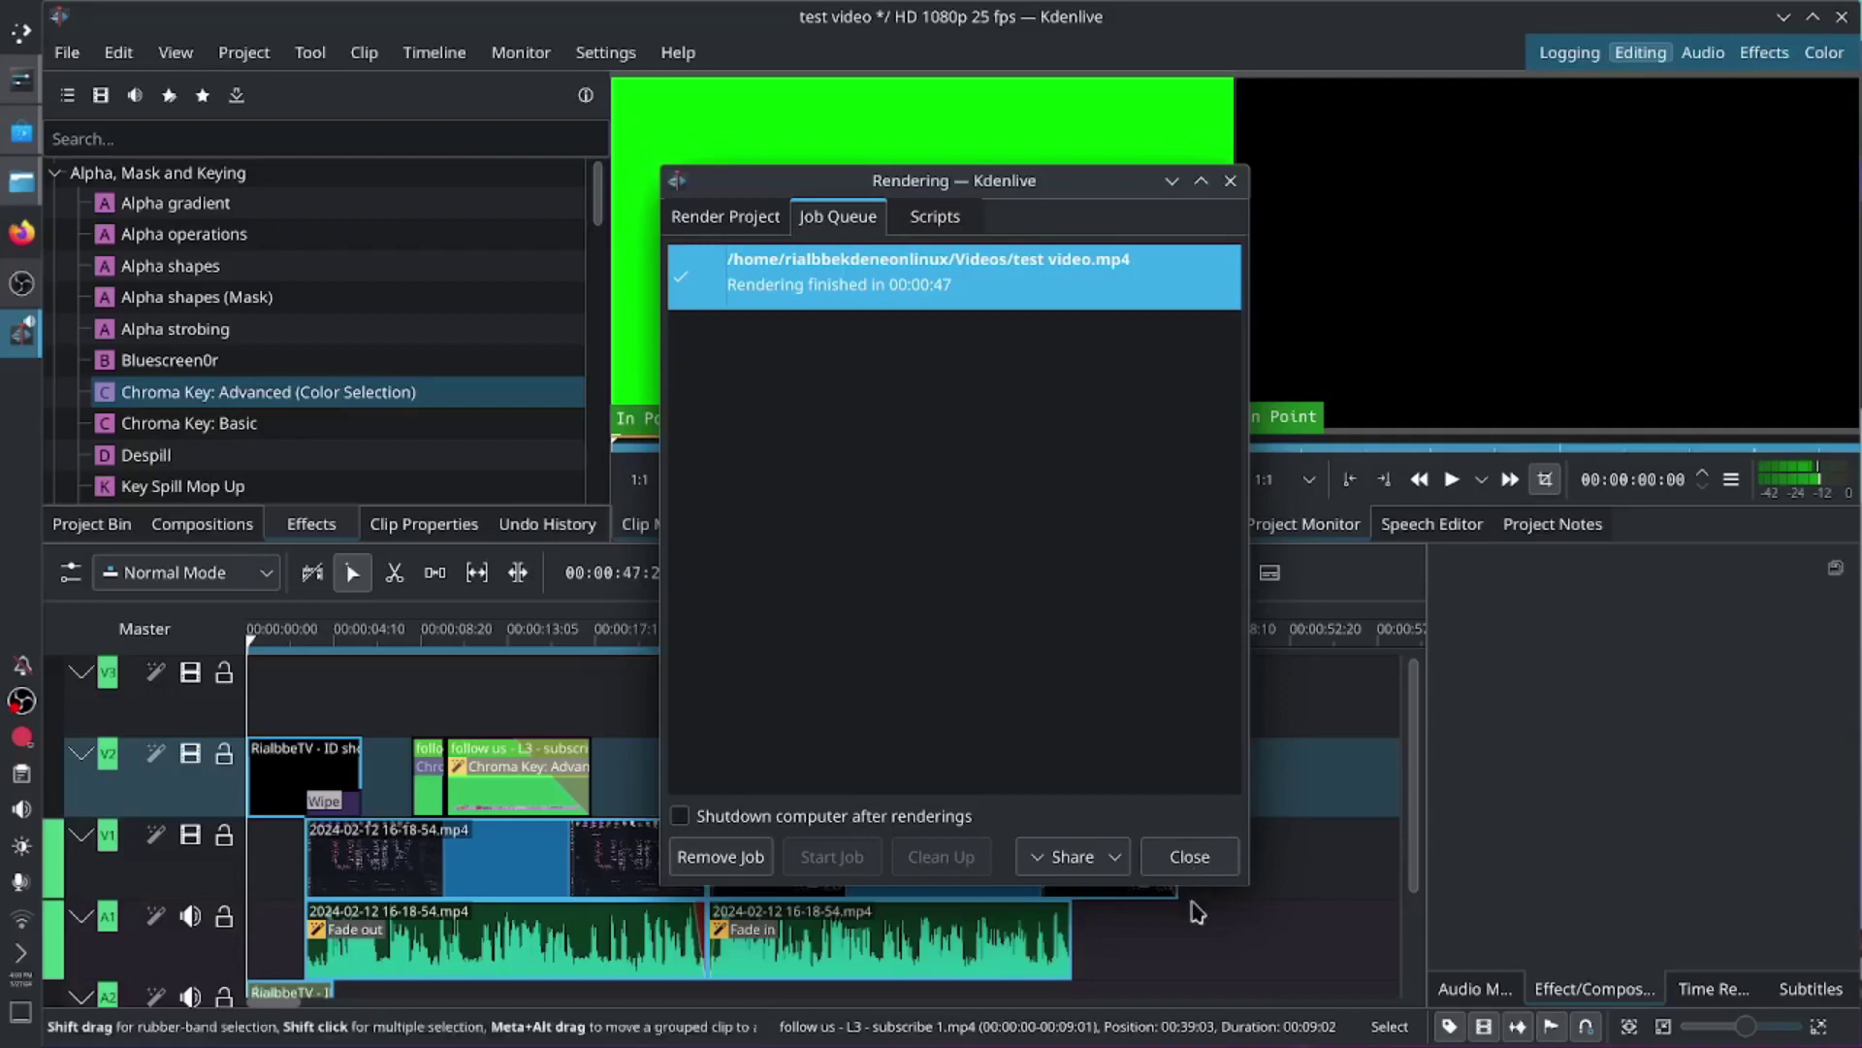
pyautogui.click(1204, 859)
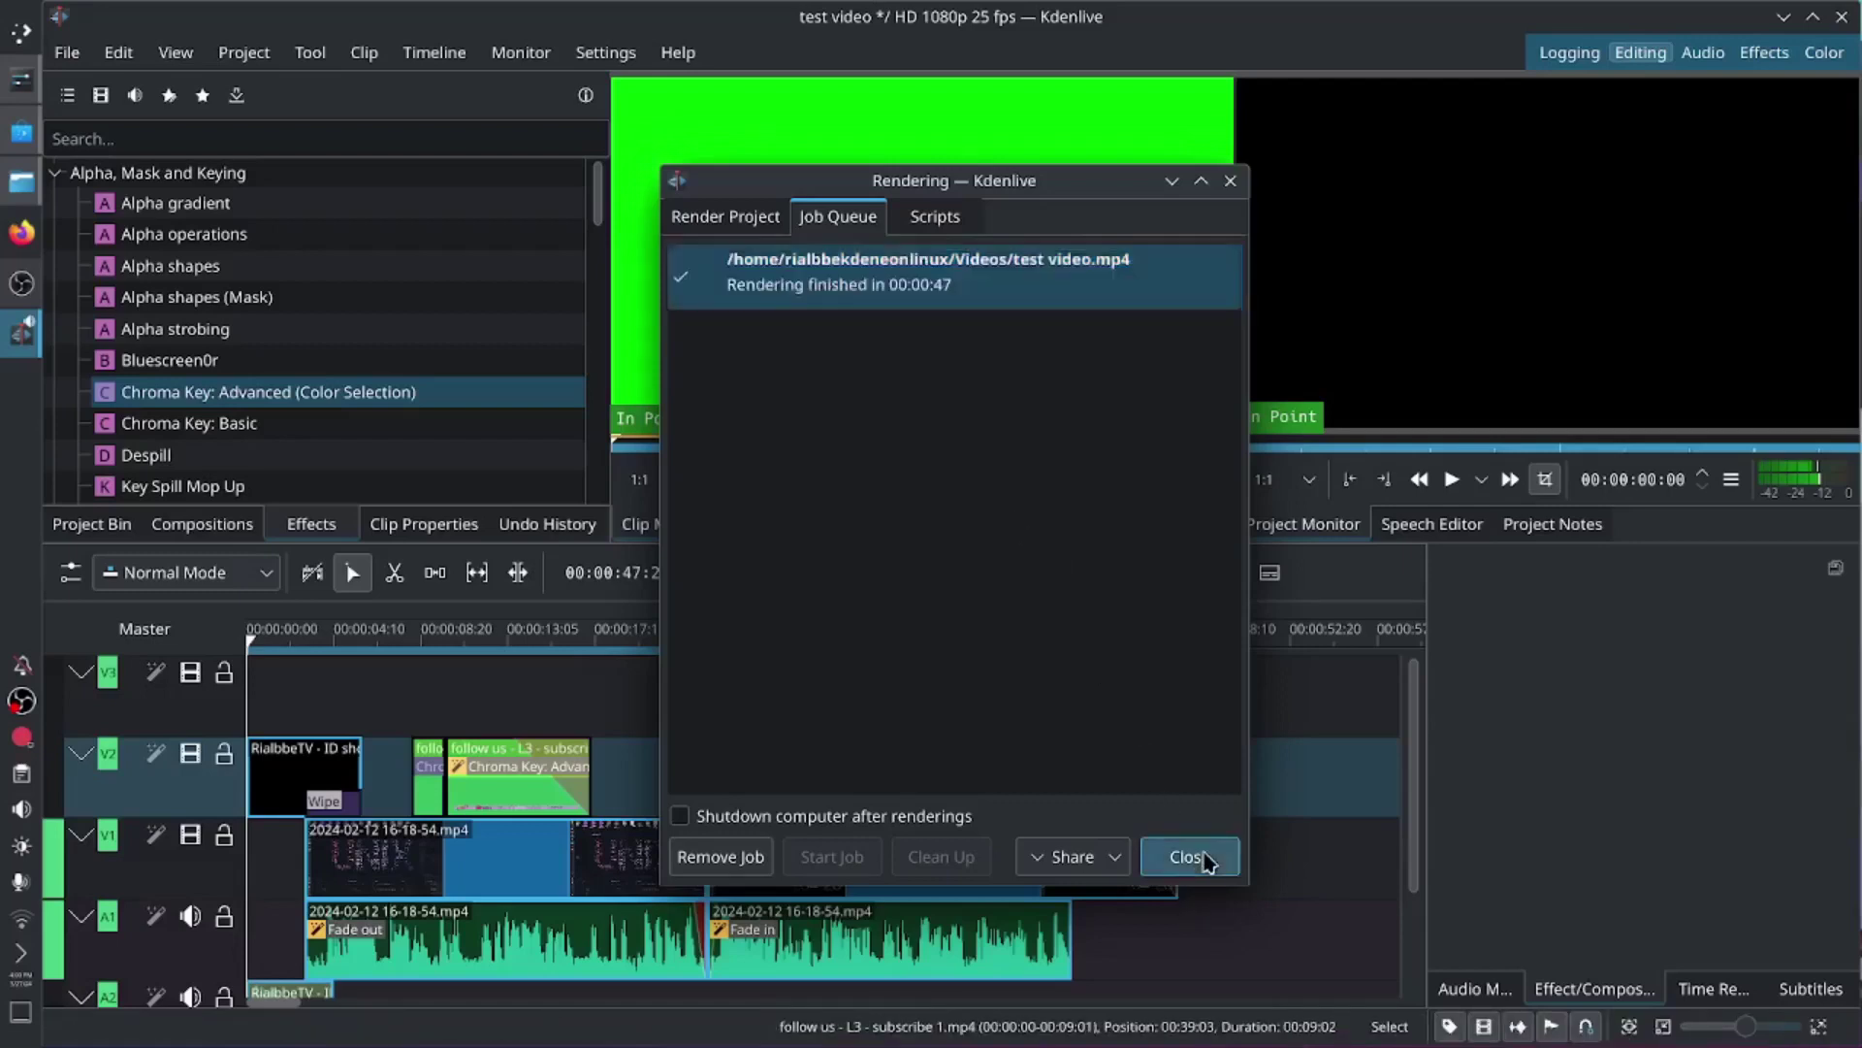
pyautogui.click(67, 53)
pyautogui.click(144, 198)
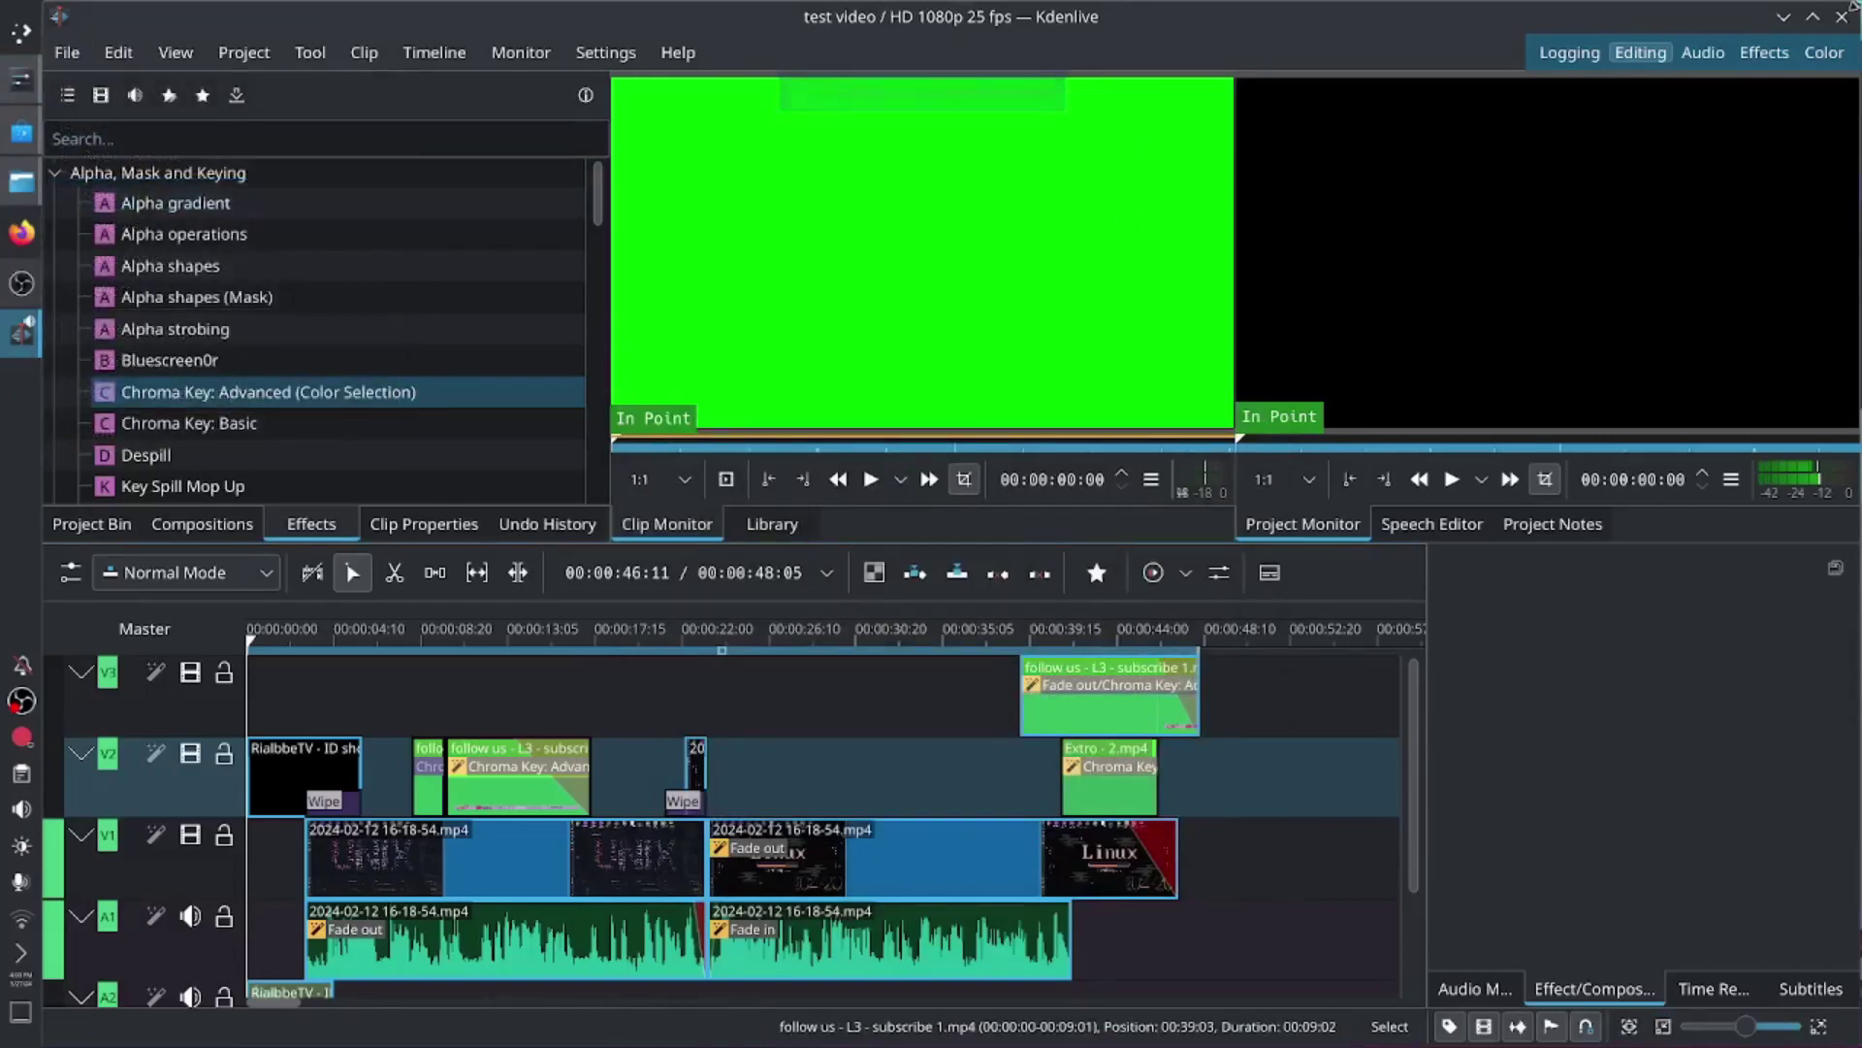
# Step: Switch to the Dolphin file manager, add the Home folder's Videos folder to Places and open it
pyautogui.click(1783, 16)
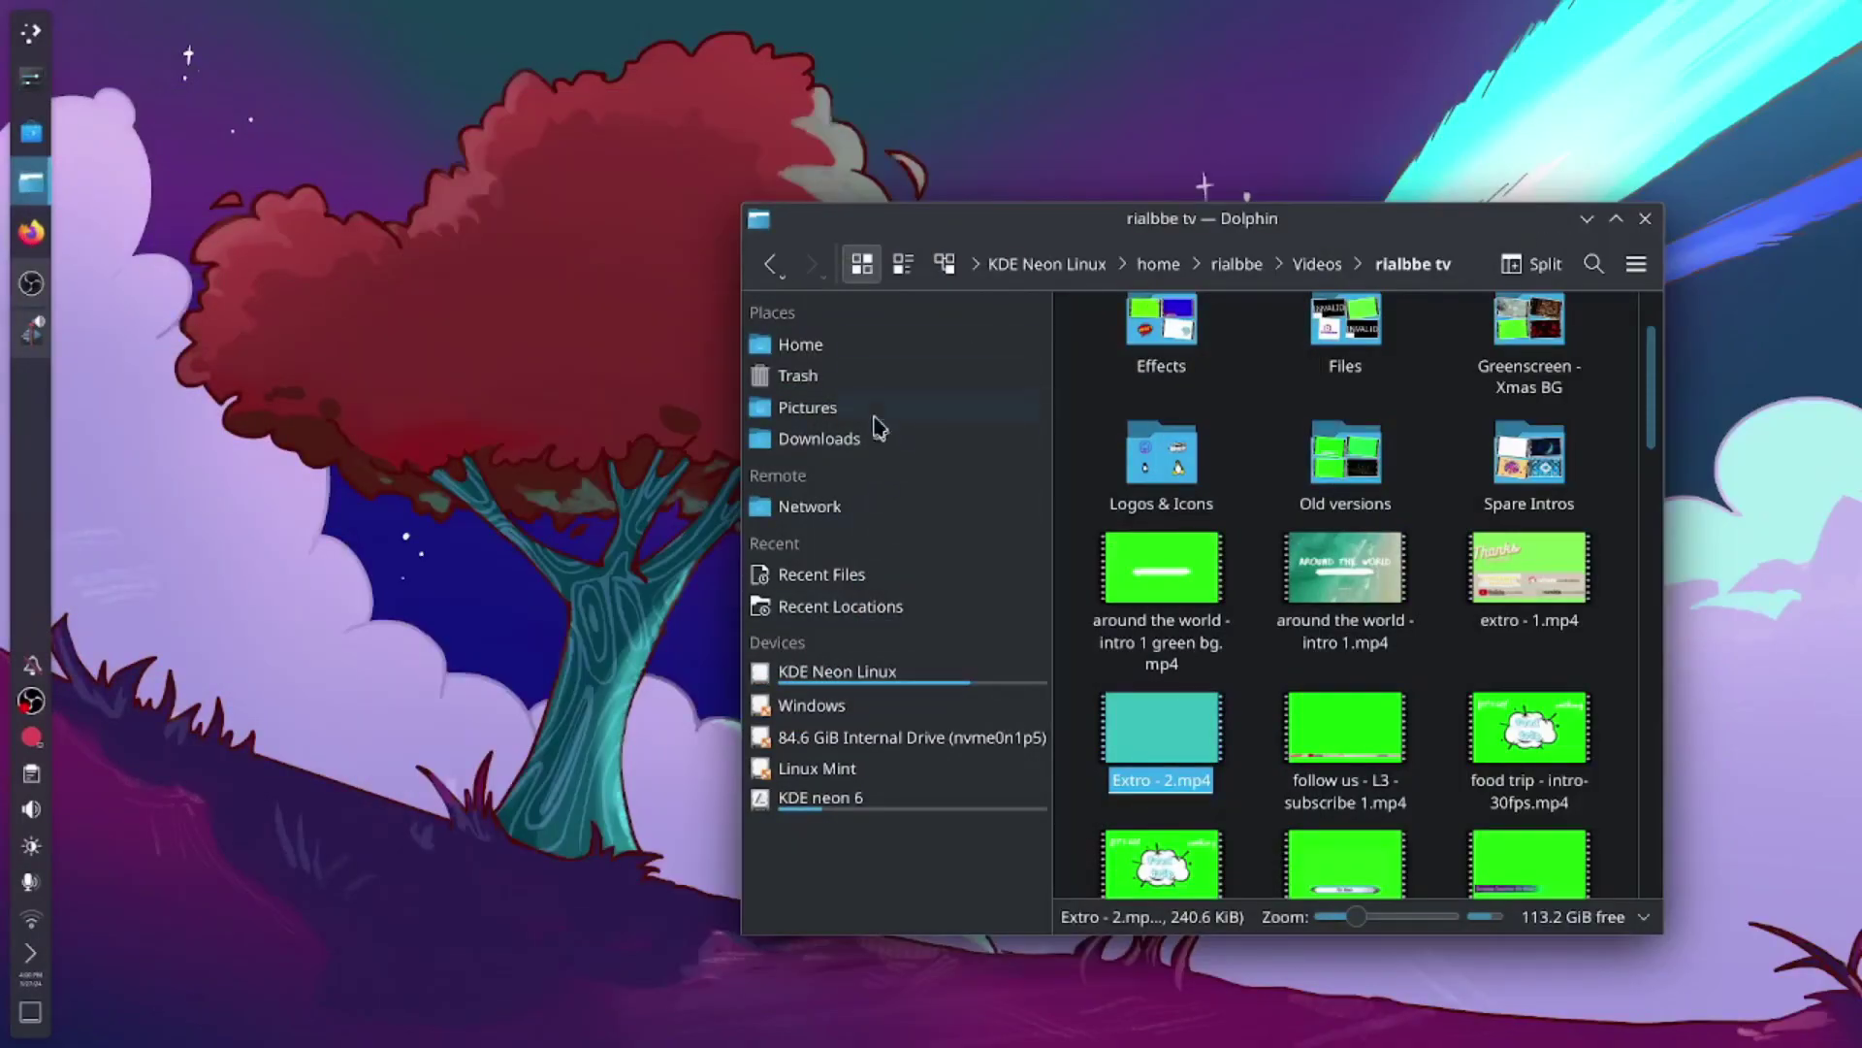
pyautogui.click(860, 351)
pyautogui.moveTo(1356, 456); pyautogui.dragTo(826, 411)
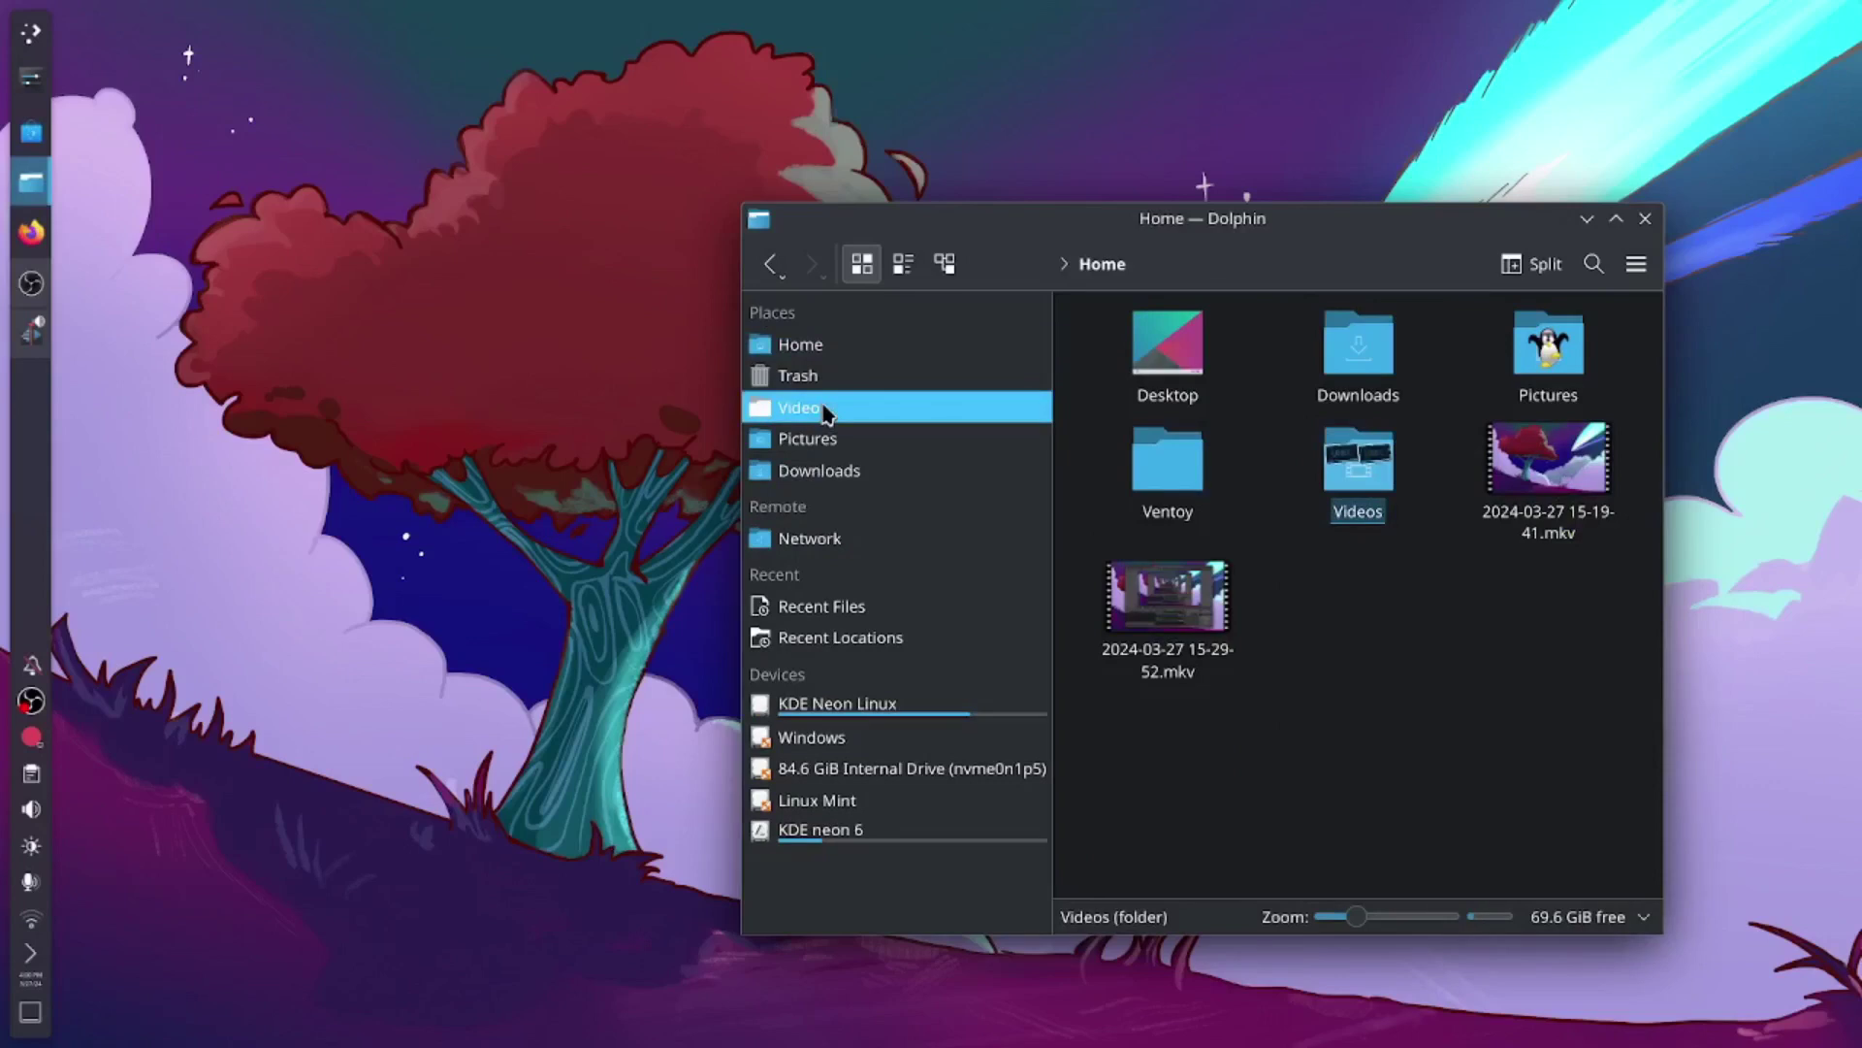
pyautogui.click(825, 409)
# Step: Watch the rendered test video.mp4 in VLC media player, then close the player and the file manager
pyautogui.moveTo(1299, 354)
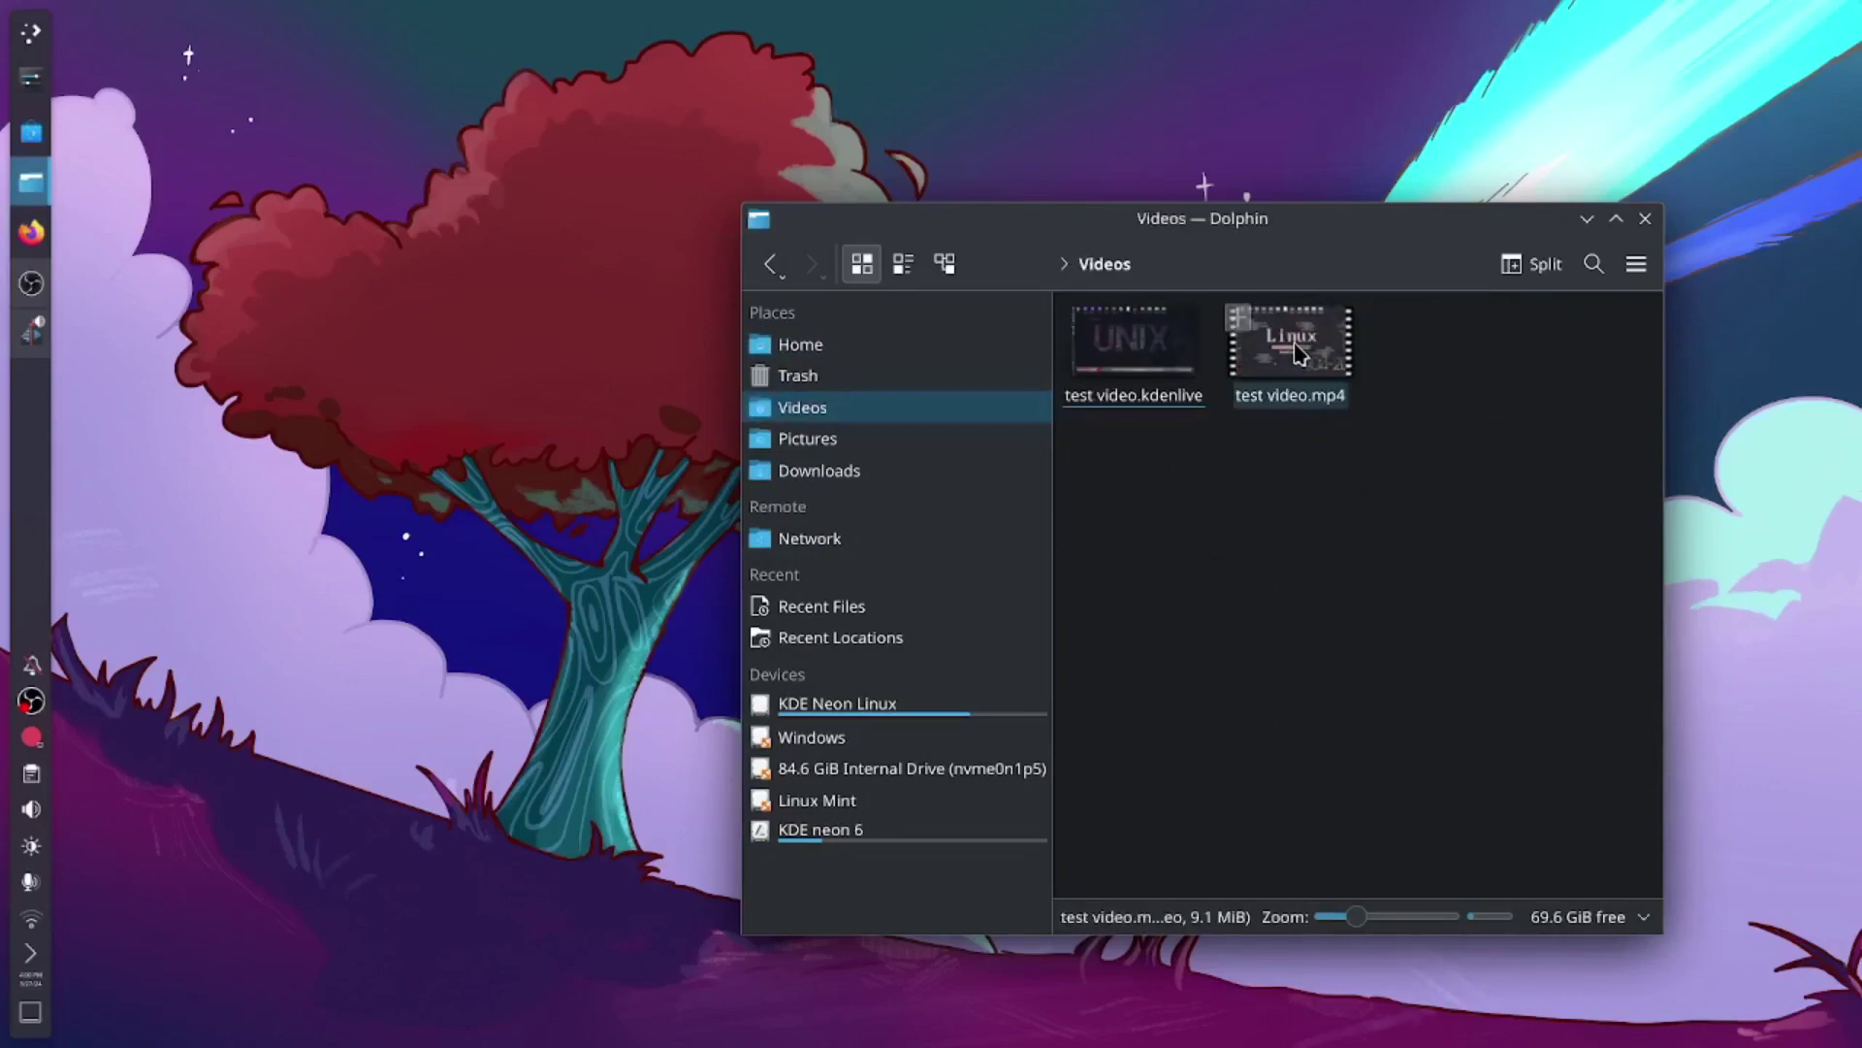
pyautogui.rightClick(1300, 354)
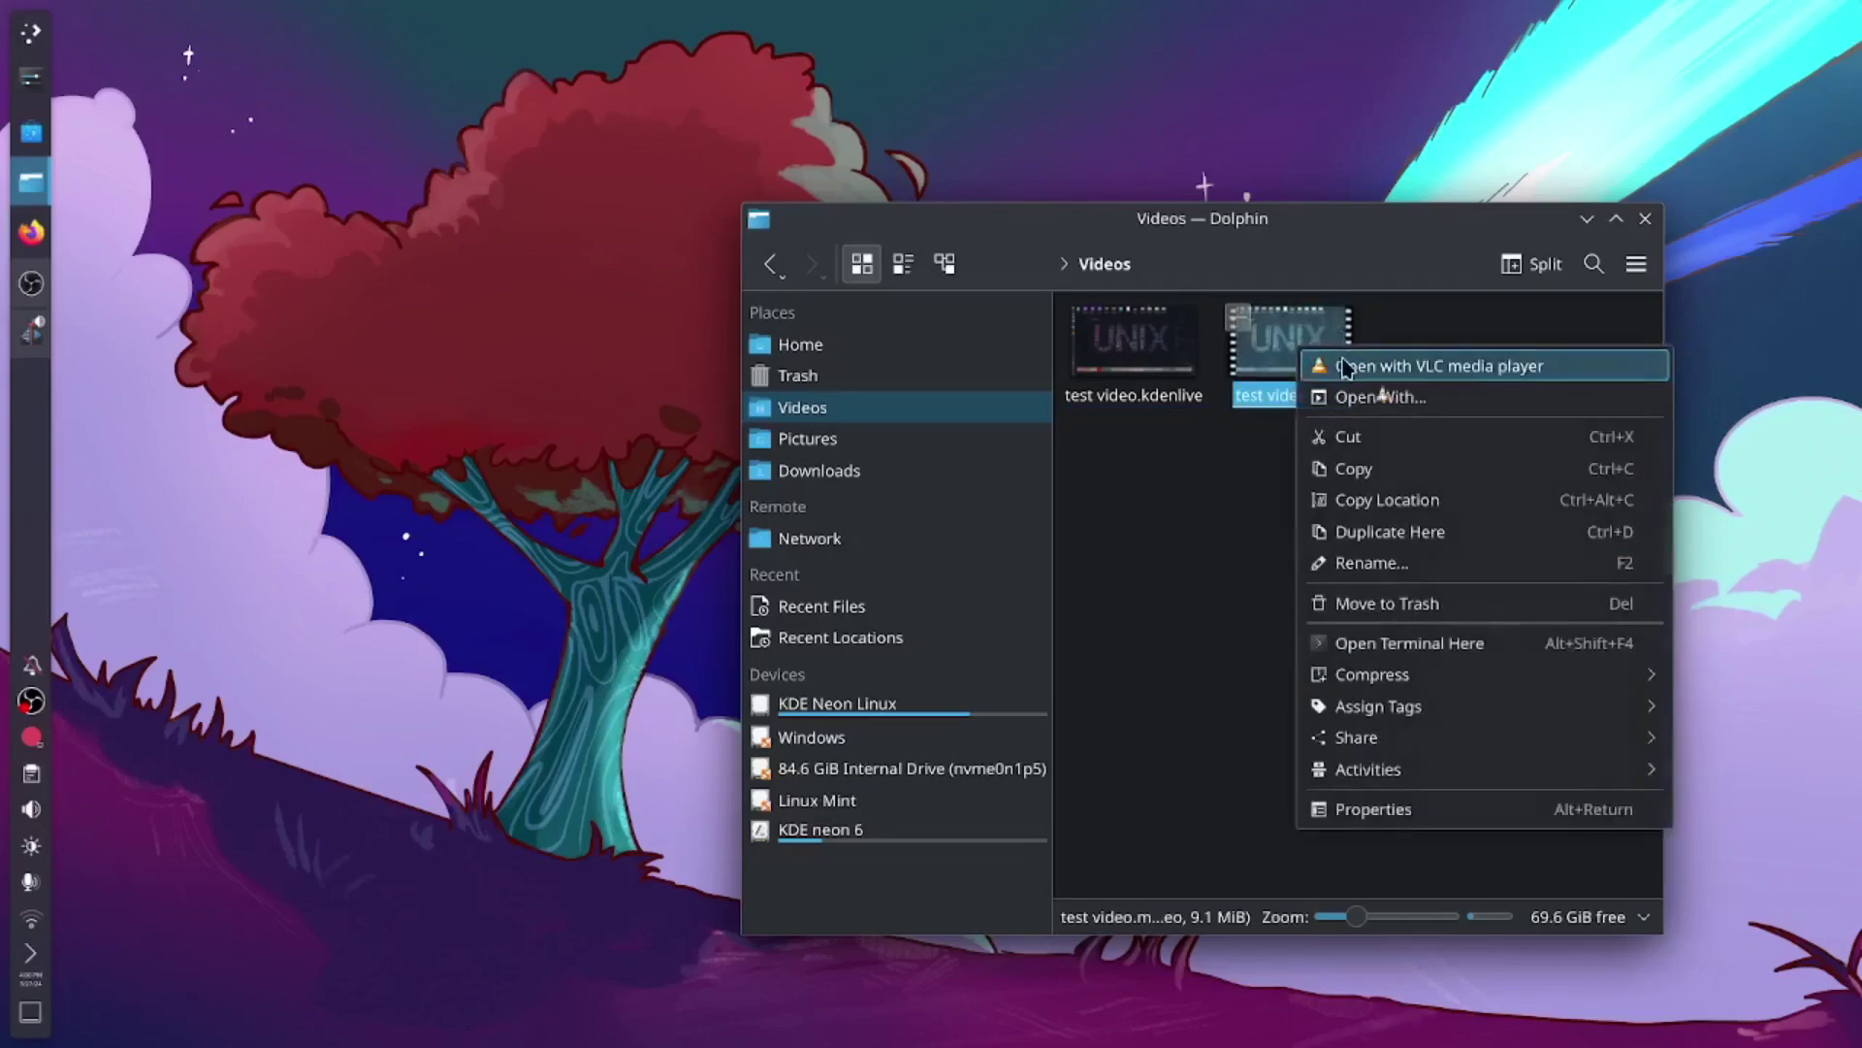
pyautogui.click(1338, 367)
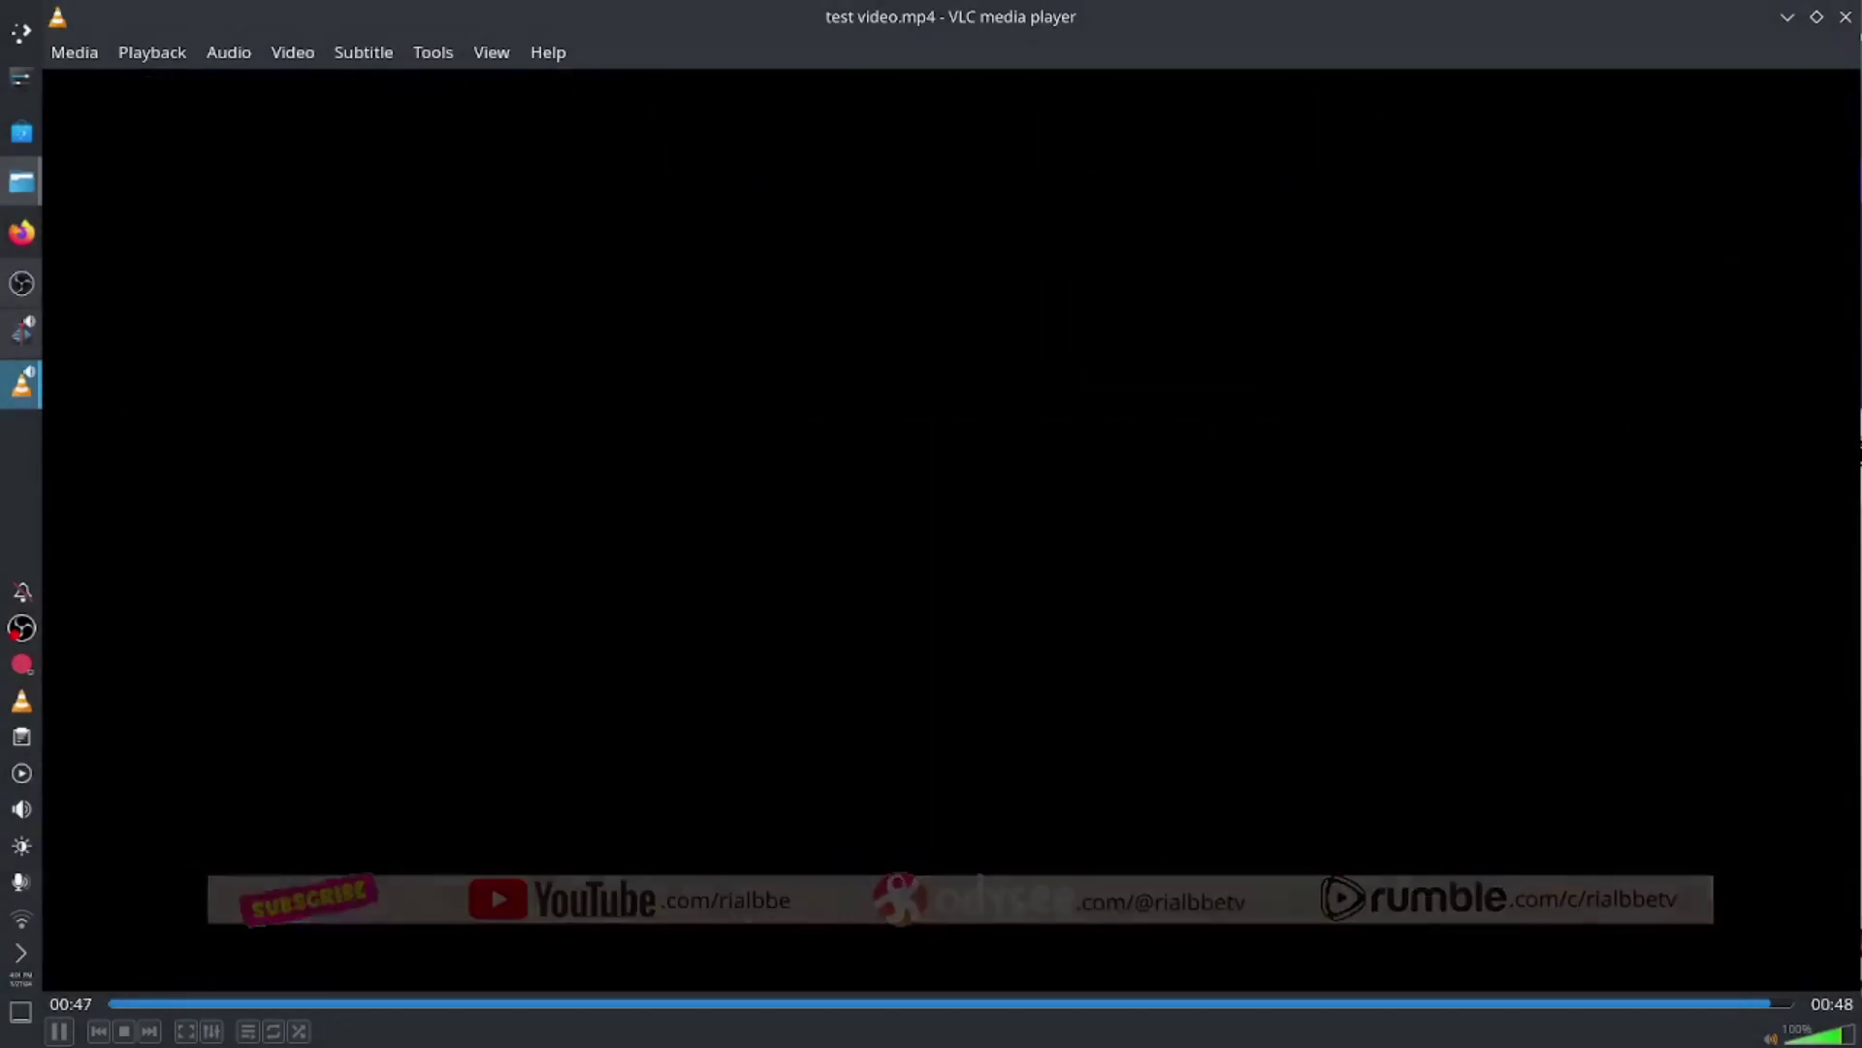
pyautogui.click(1846, 25)
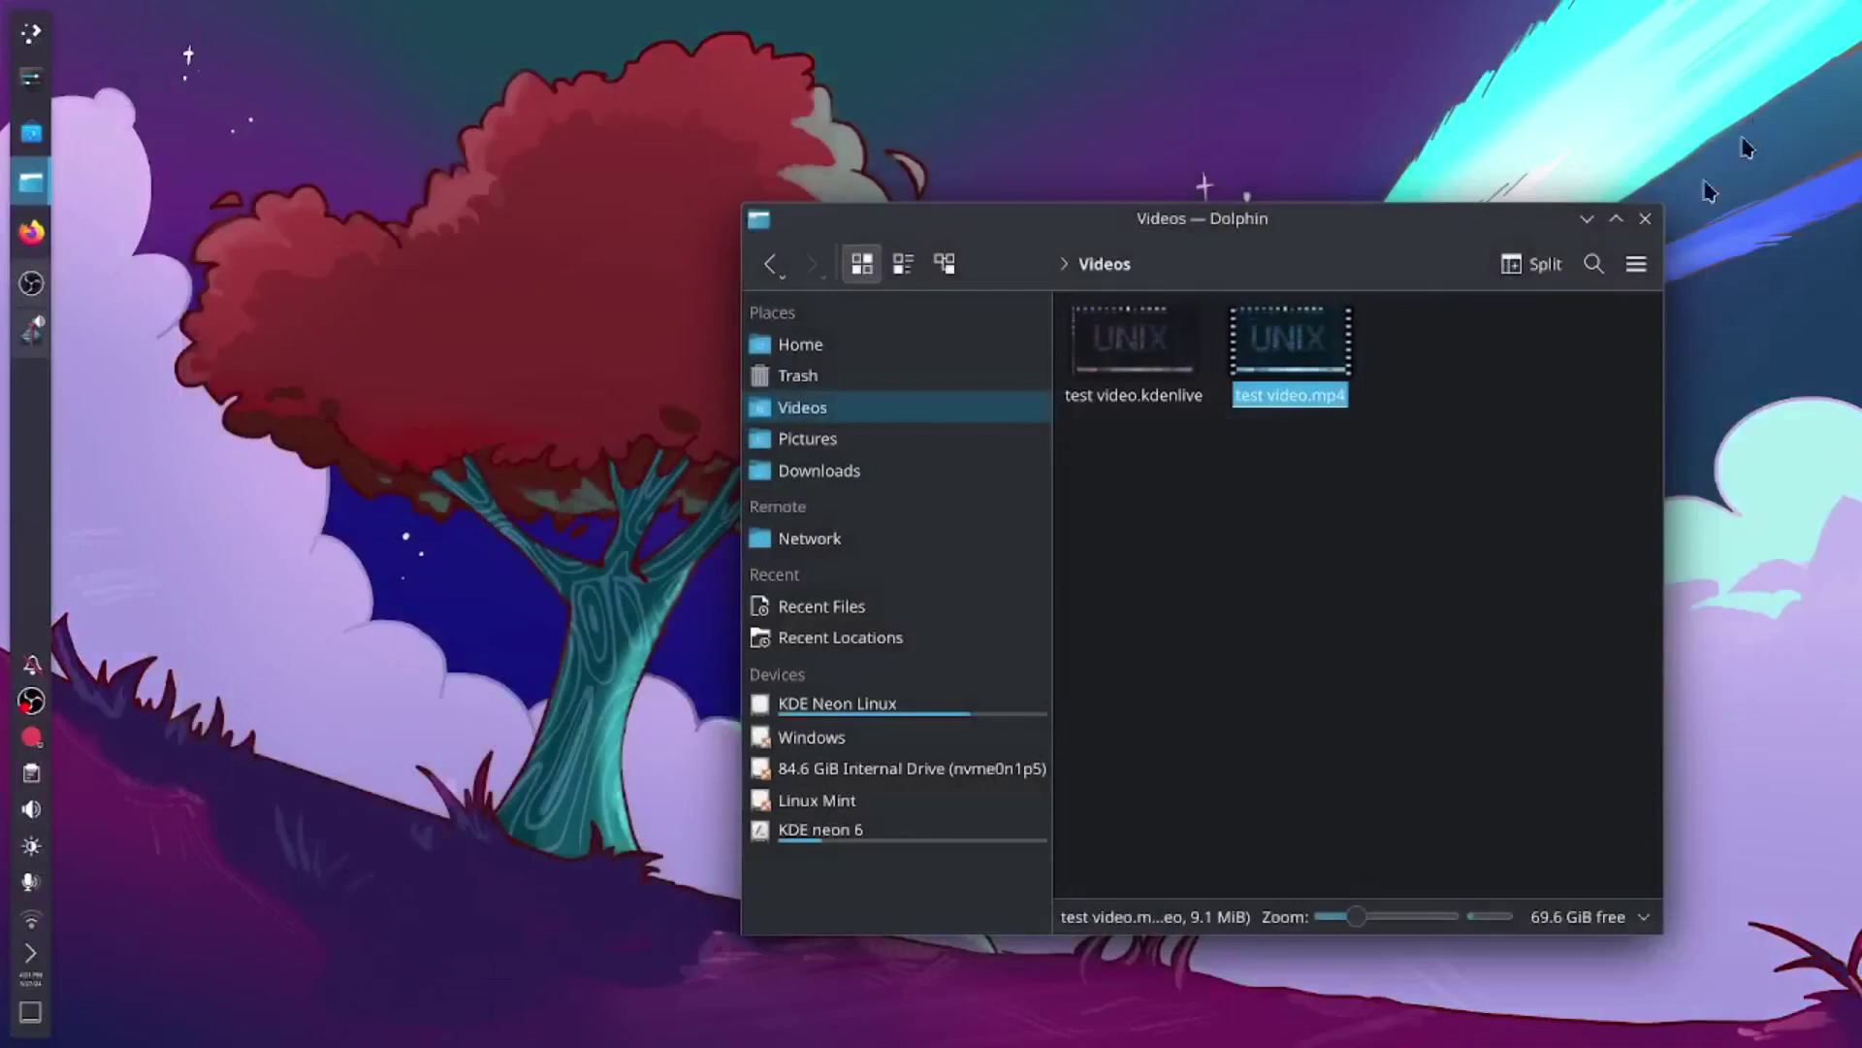
pyautogui.click(1645, 221)
# Step: Switch to Kdenlive and extract the project frame at 00:00:22:07 as a PNG image into the Videos folder
pyautogui.click(33, 351)
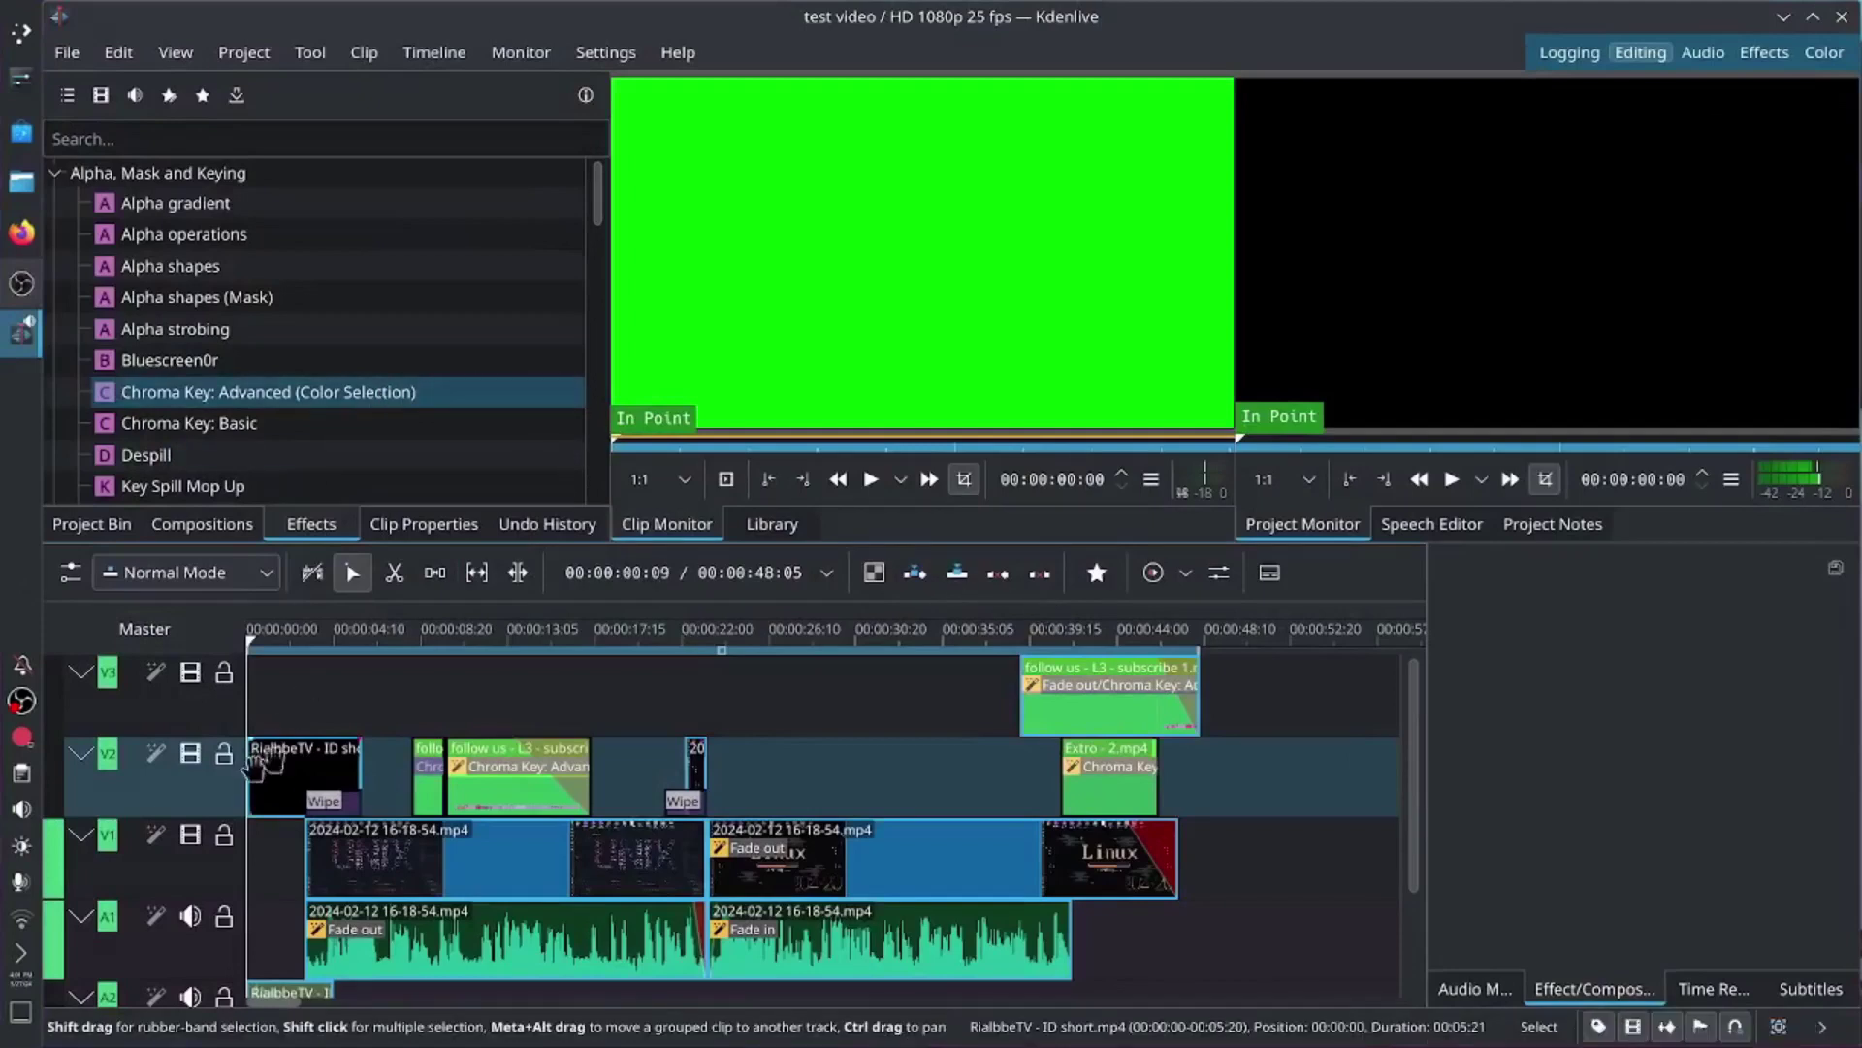
pyautogui.click(1086, 631)
pyautogui.moveTo(1087, 635); pyautogui.dragTo(687, 635)
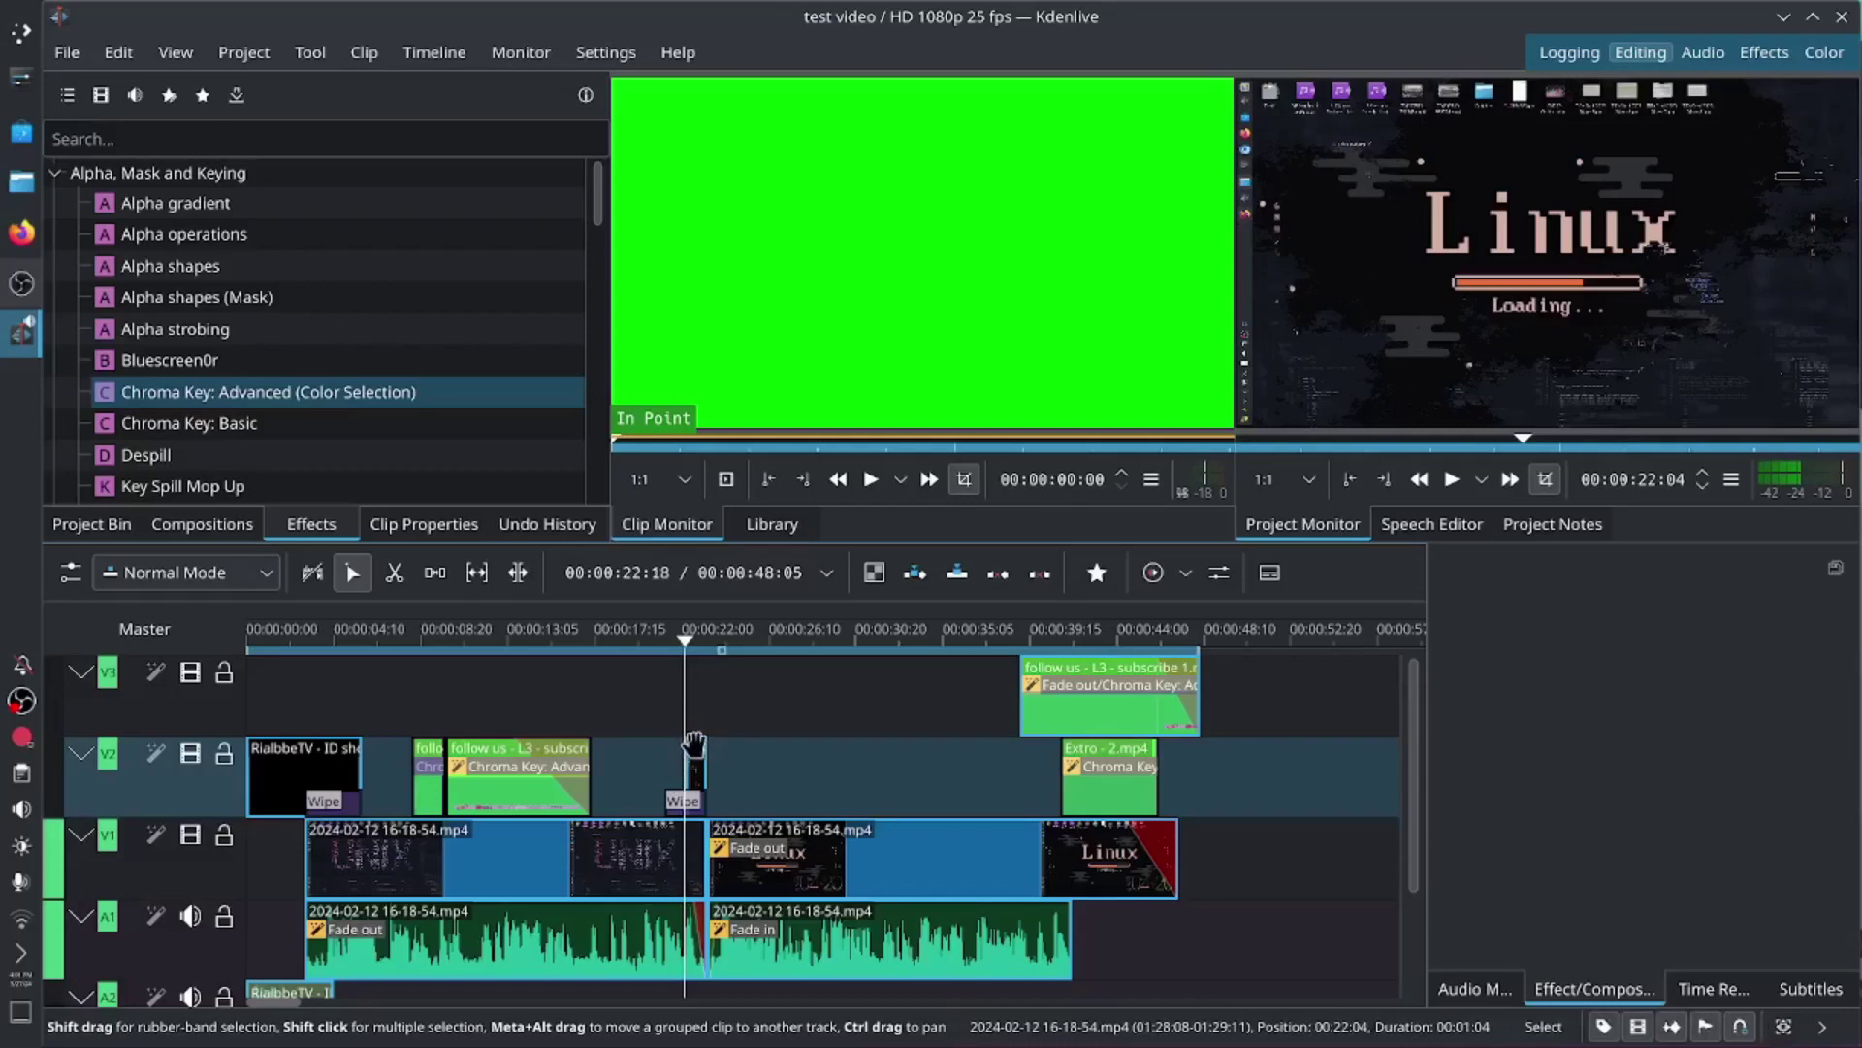
pyautogui.keyDown('ctrl'); pyautogui.scroll(3, 687, 747); pyautogui.keyUp('ctrl')
pyautogui.moveTo(621, 766); pyautogui.dragTo(615, 716)
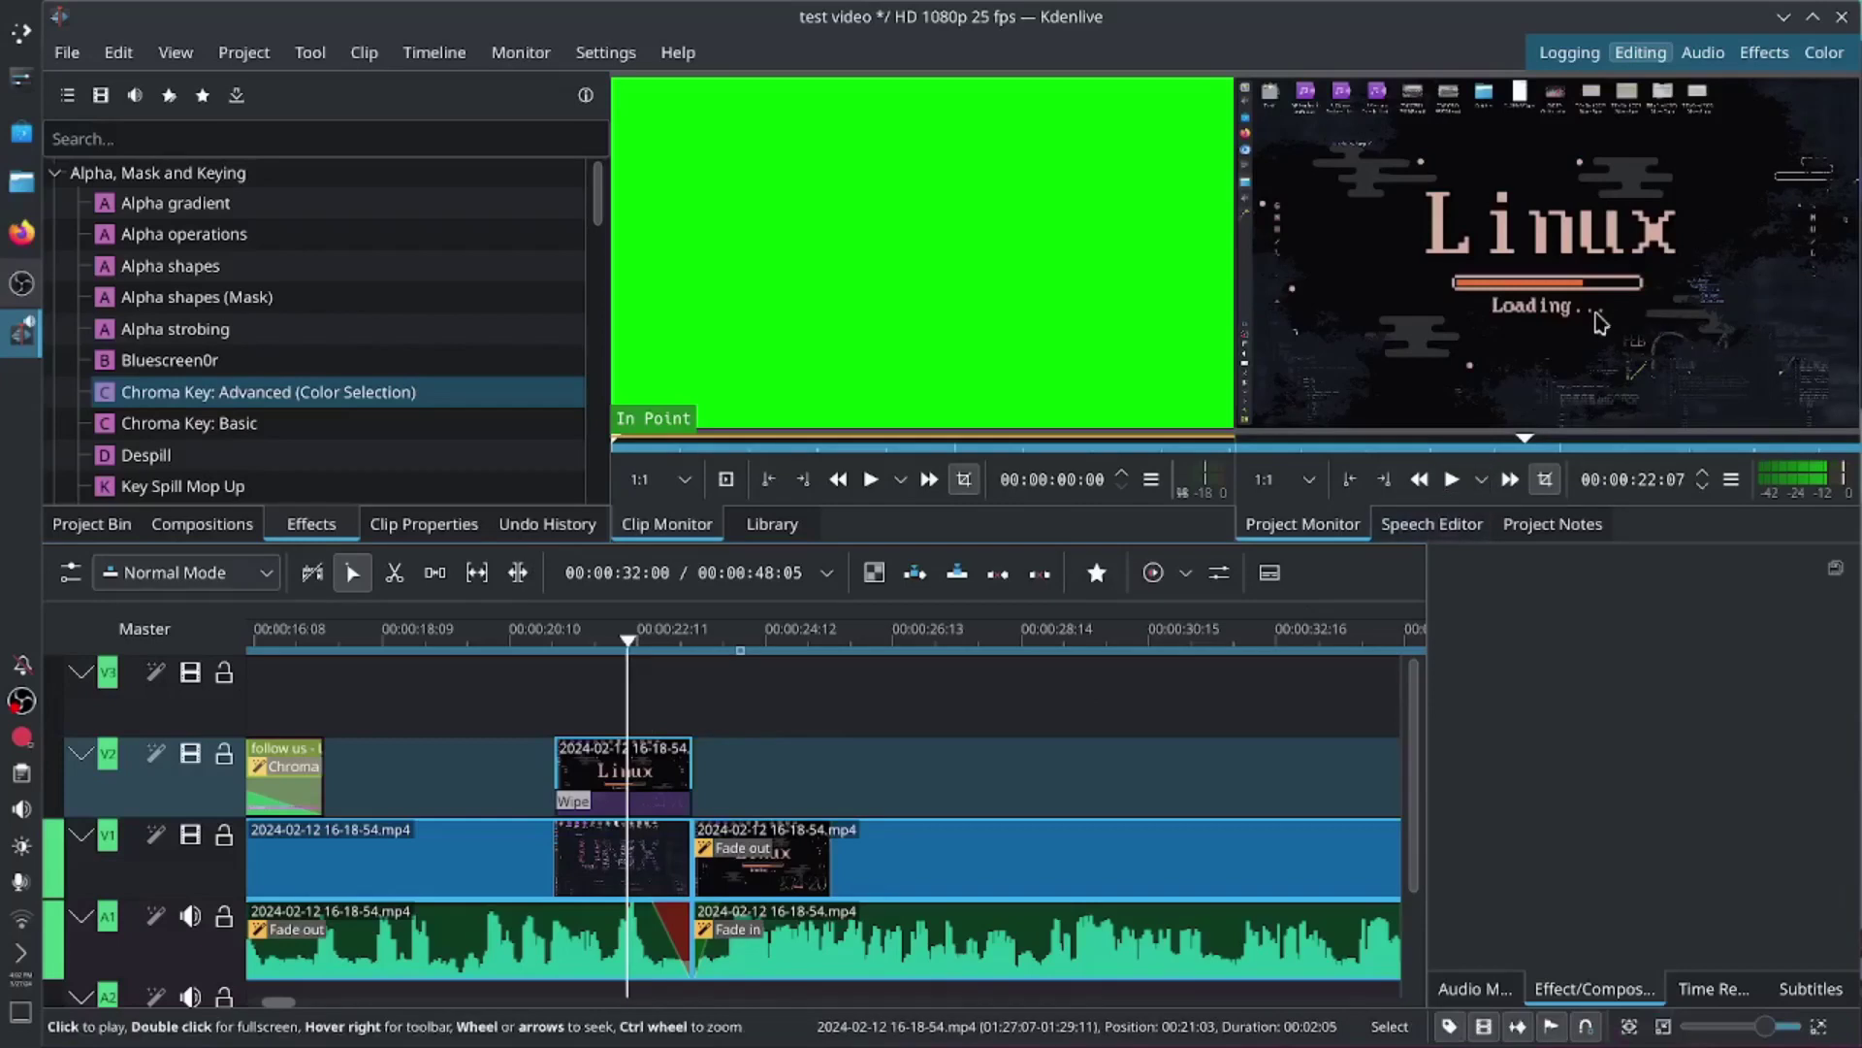
pyautogui.rightClick(1377, 254)
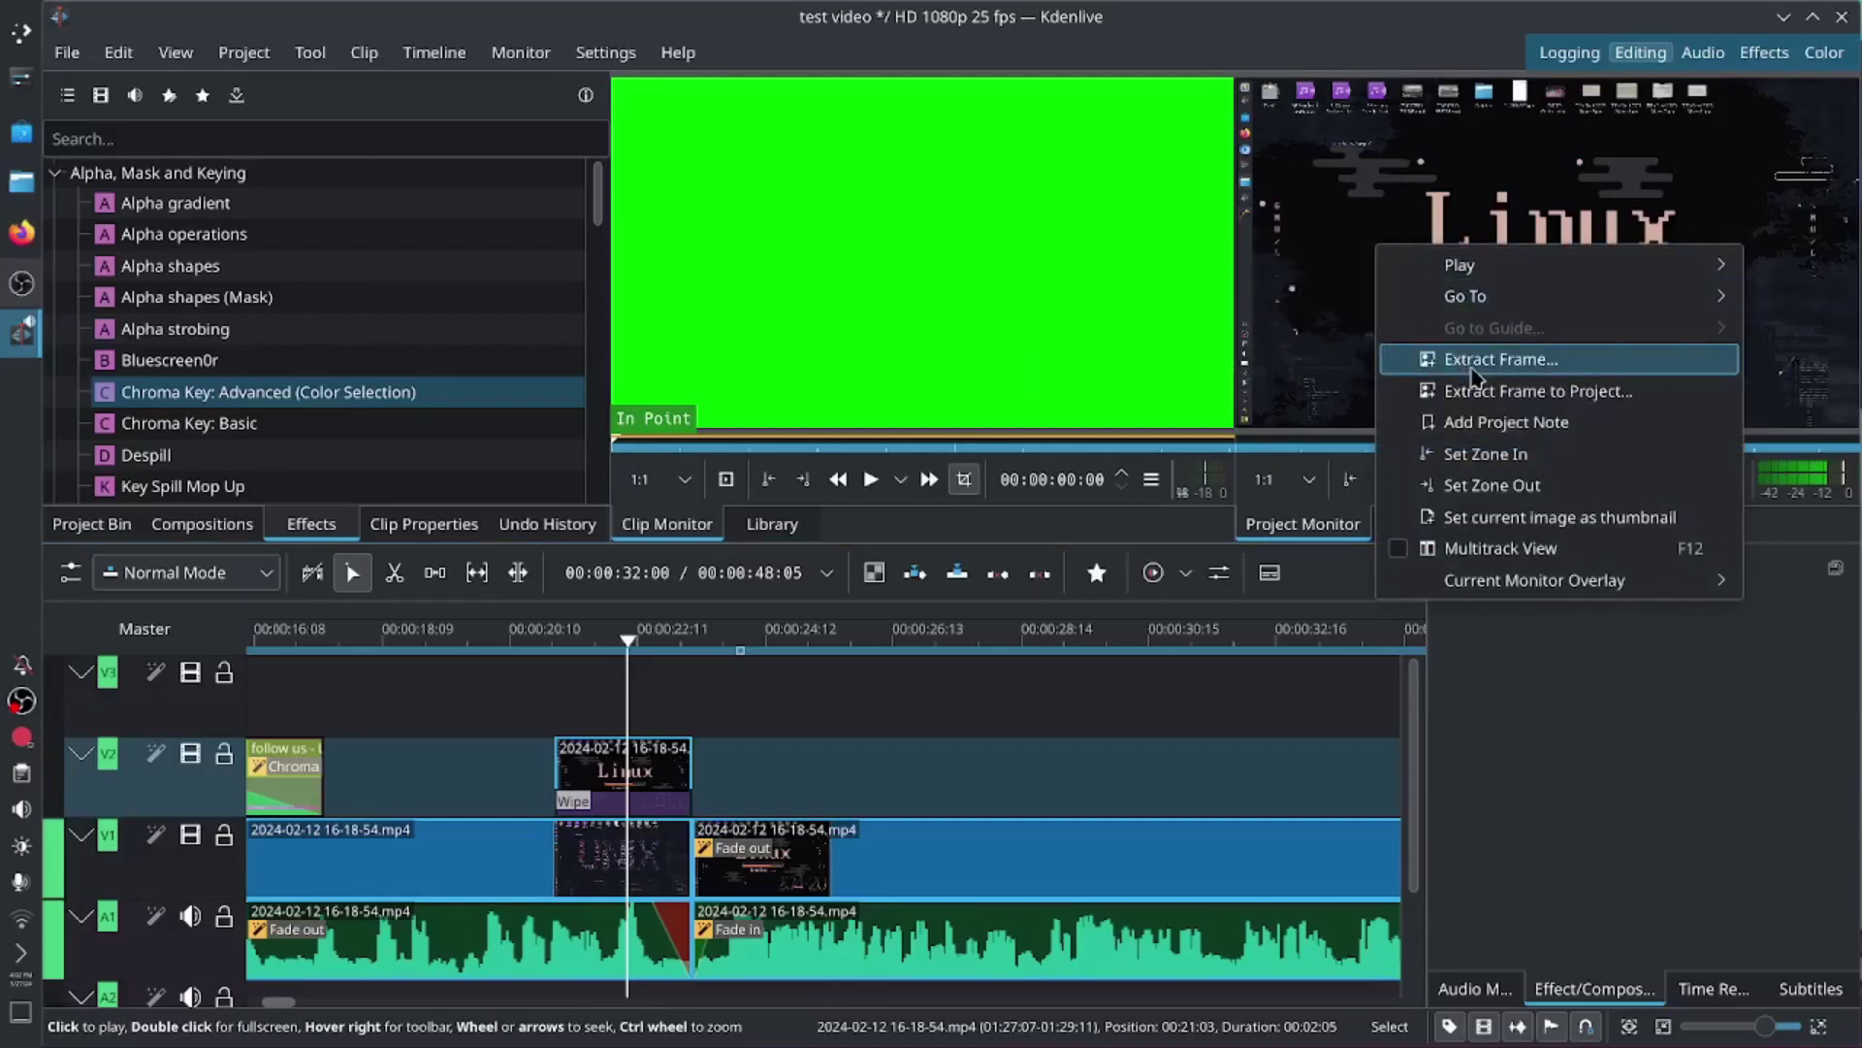
pyautogui.click(1573, 367)
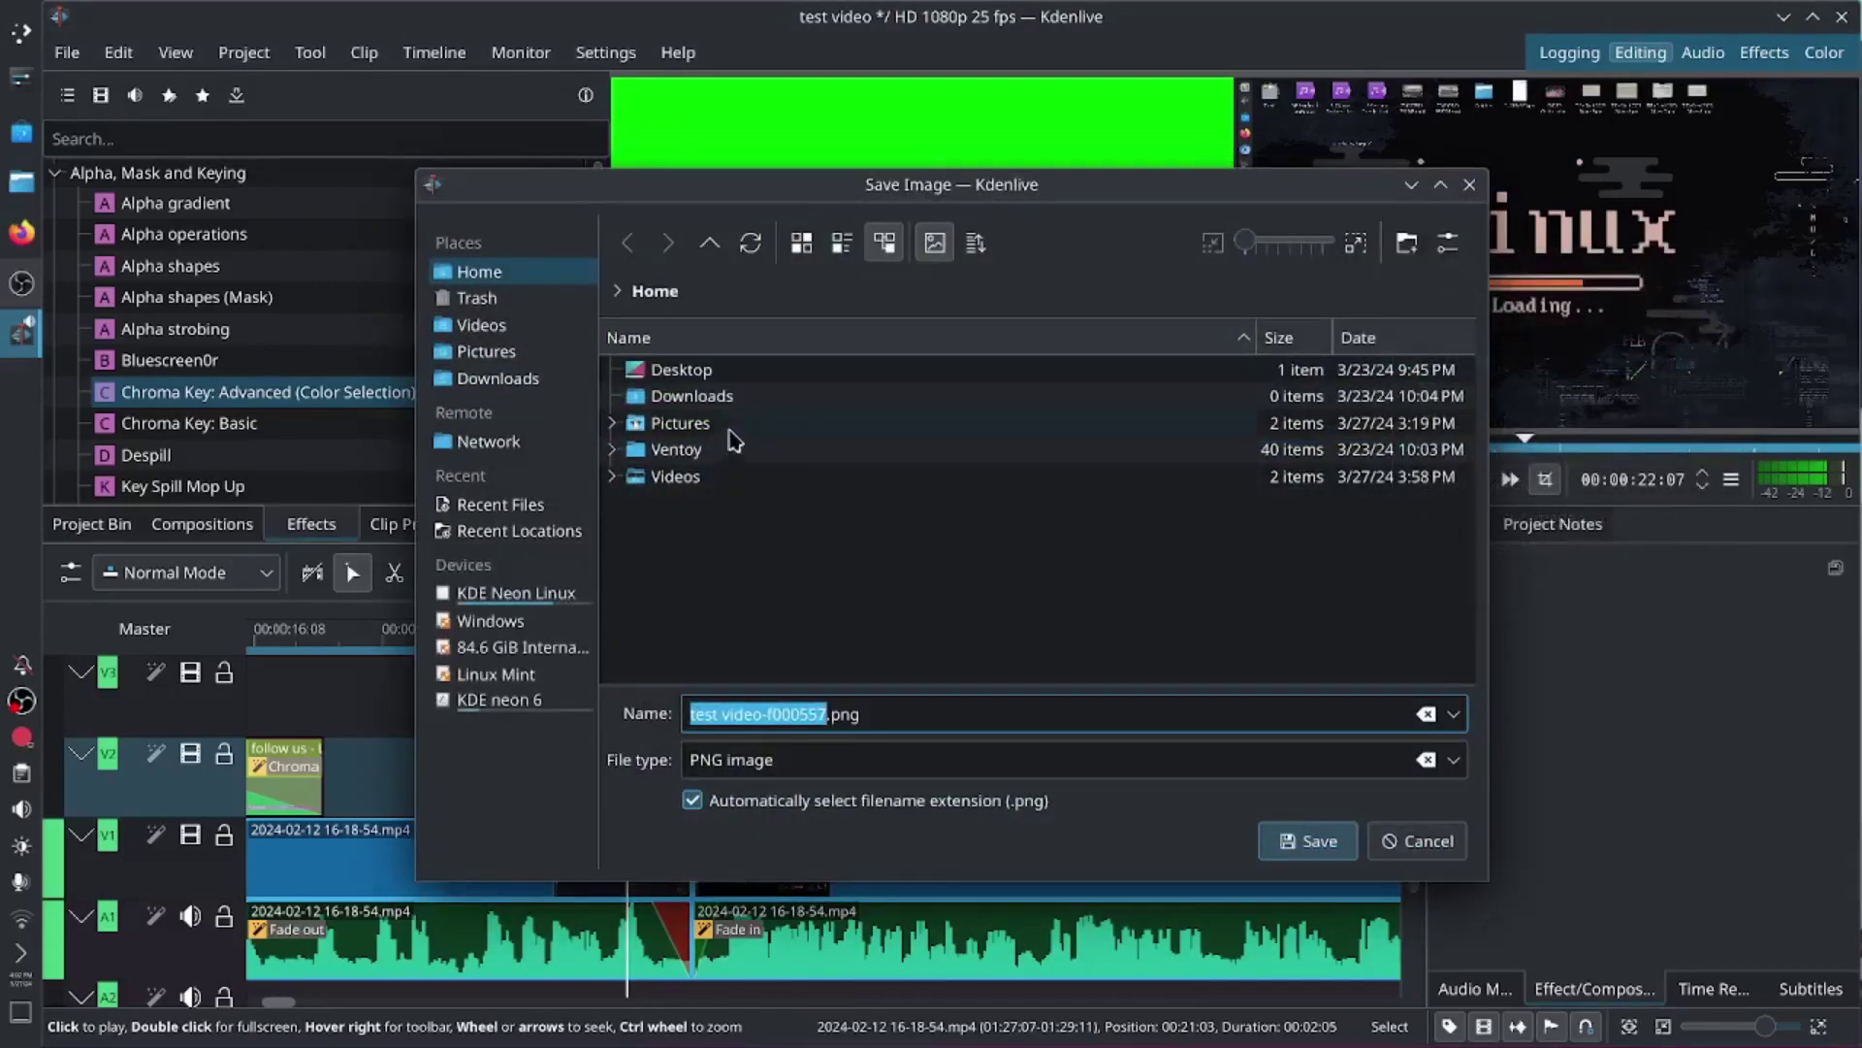
pyautogui.doubleClick(760, 478)
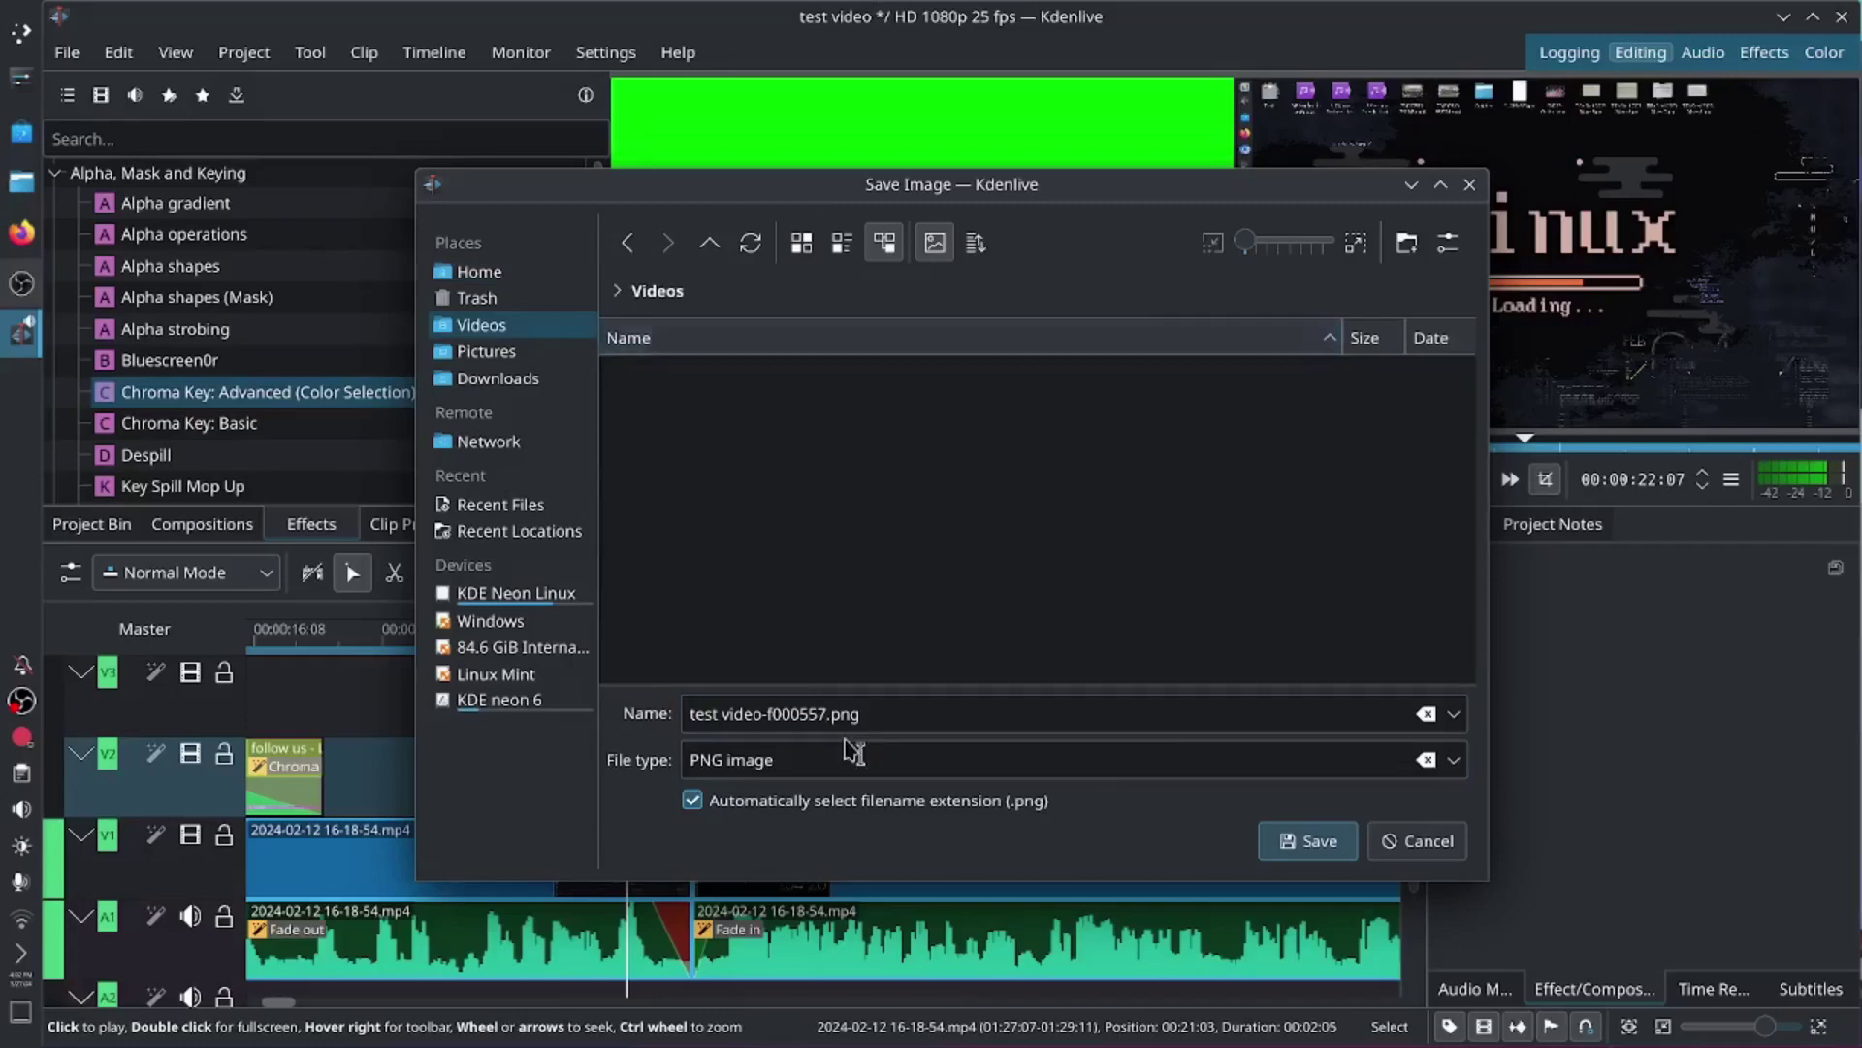
pyautogui.click(1317, 842)
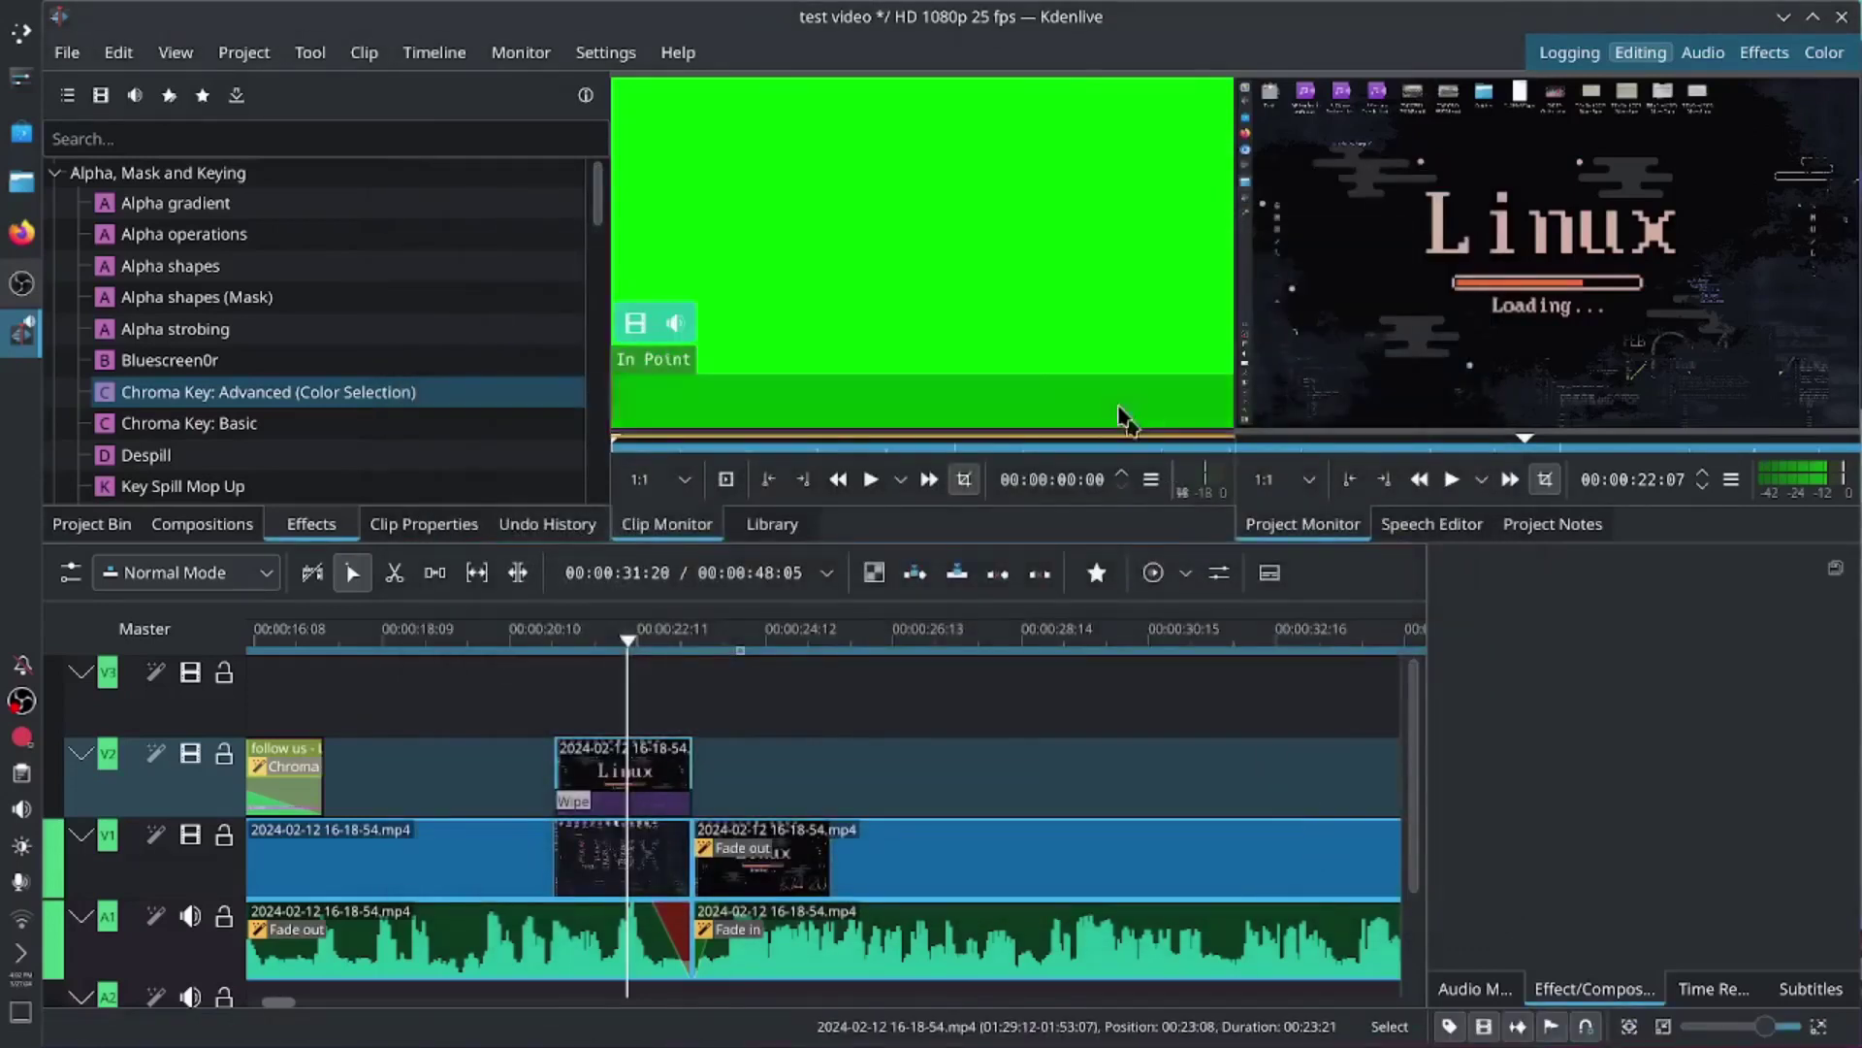
# Step: Show the project's source clips in the Project Bin and save the project
pyautogui.click(87, 527)
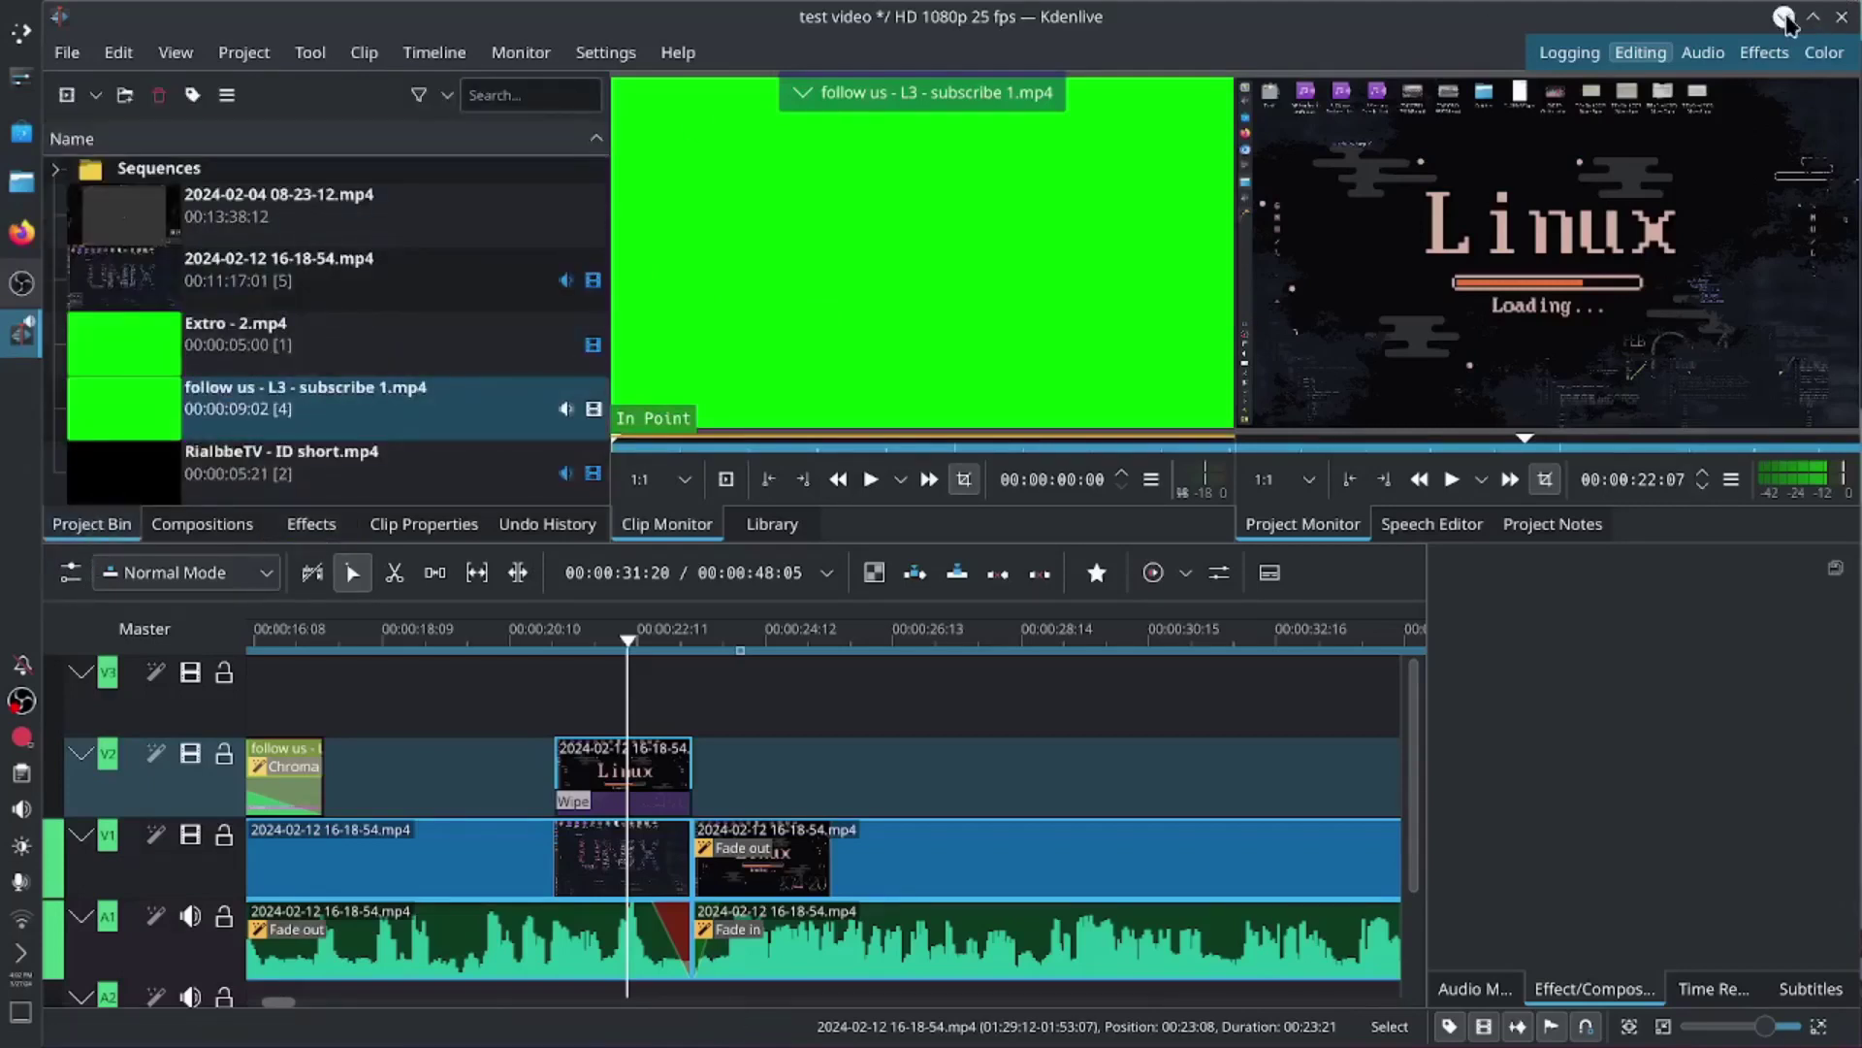
pyautogui.click(66, 52)
pyautogui.click(291, 194)
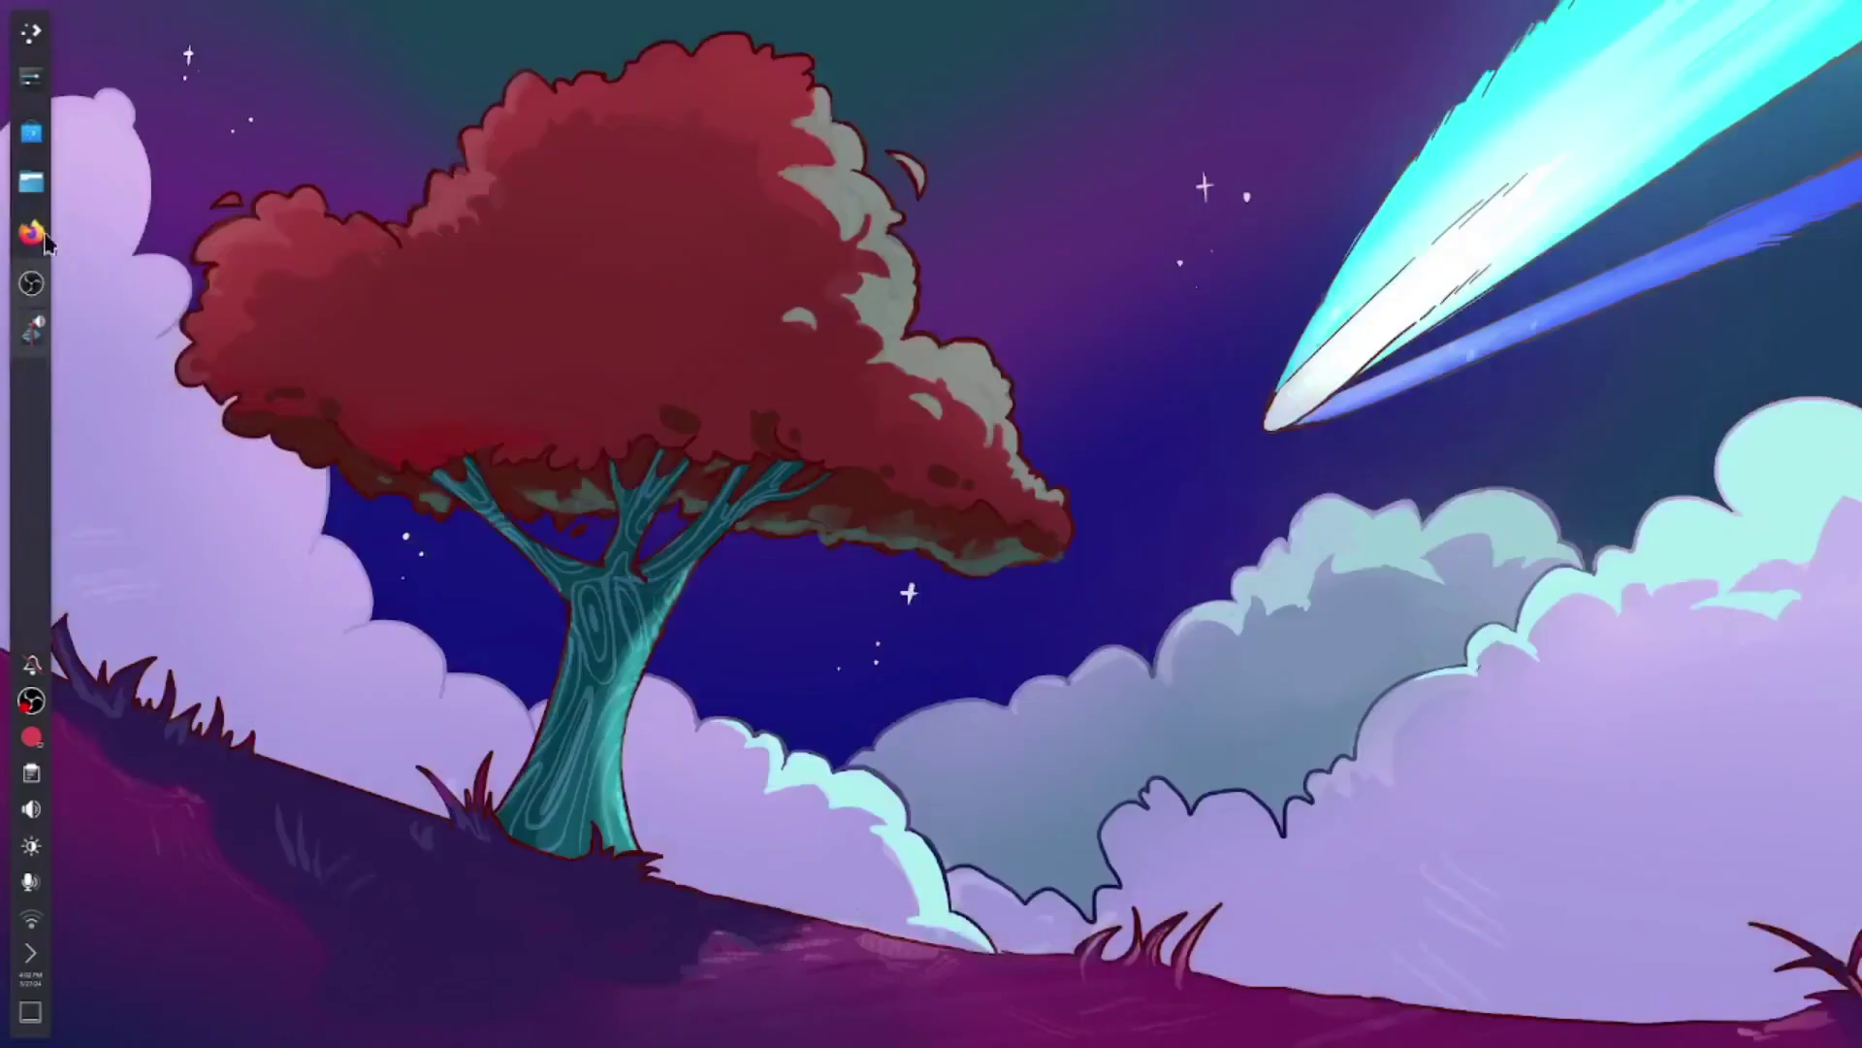
# Step: Switch to Dolphin, view the extracted frame test video-f000557.png in Gwenview, and close the viewer
pyautogui.click(31, 181)
pyautogui.click(1199, 367)
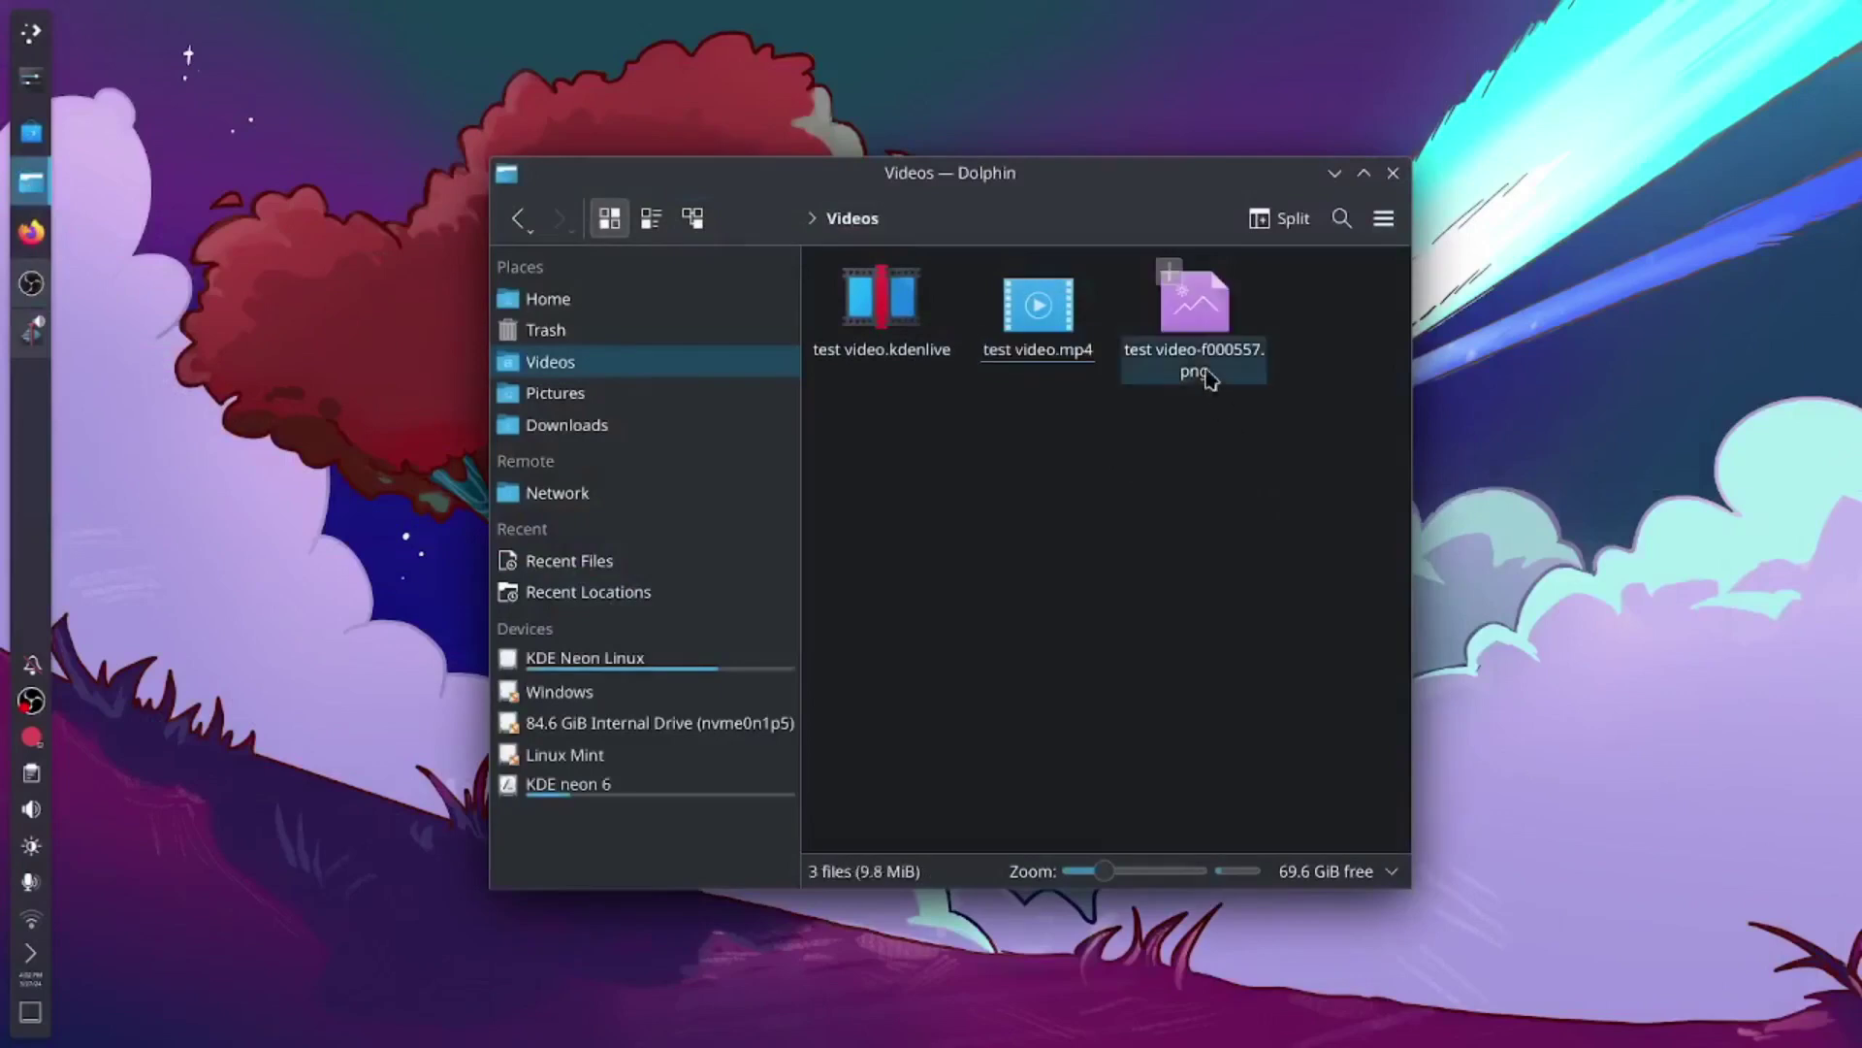
pyautogui.doubleClick(1194, 308)
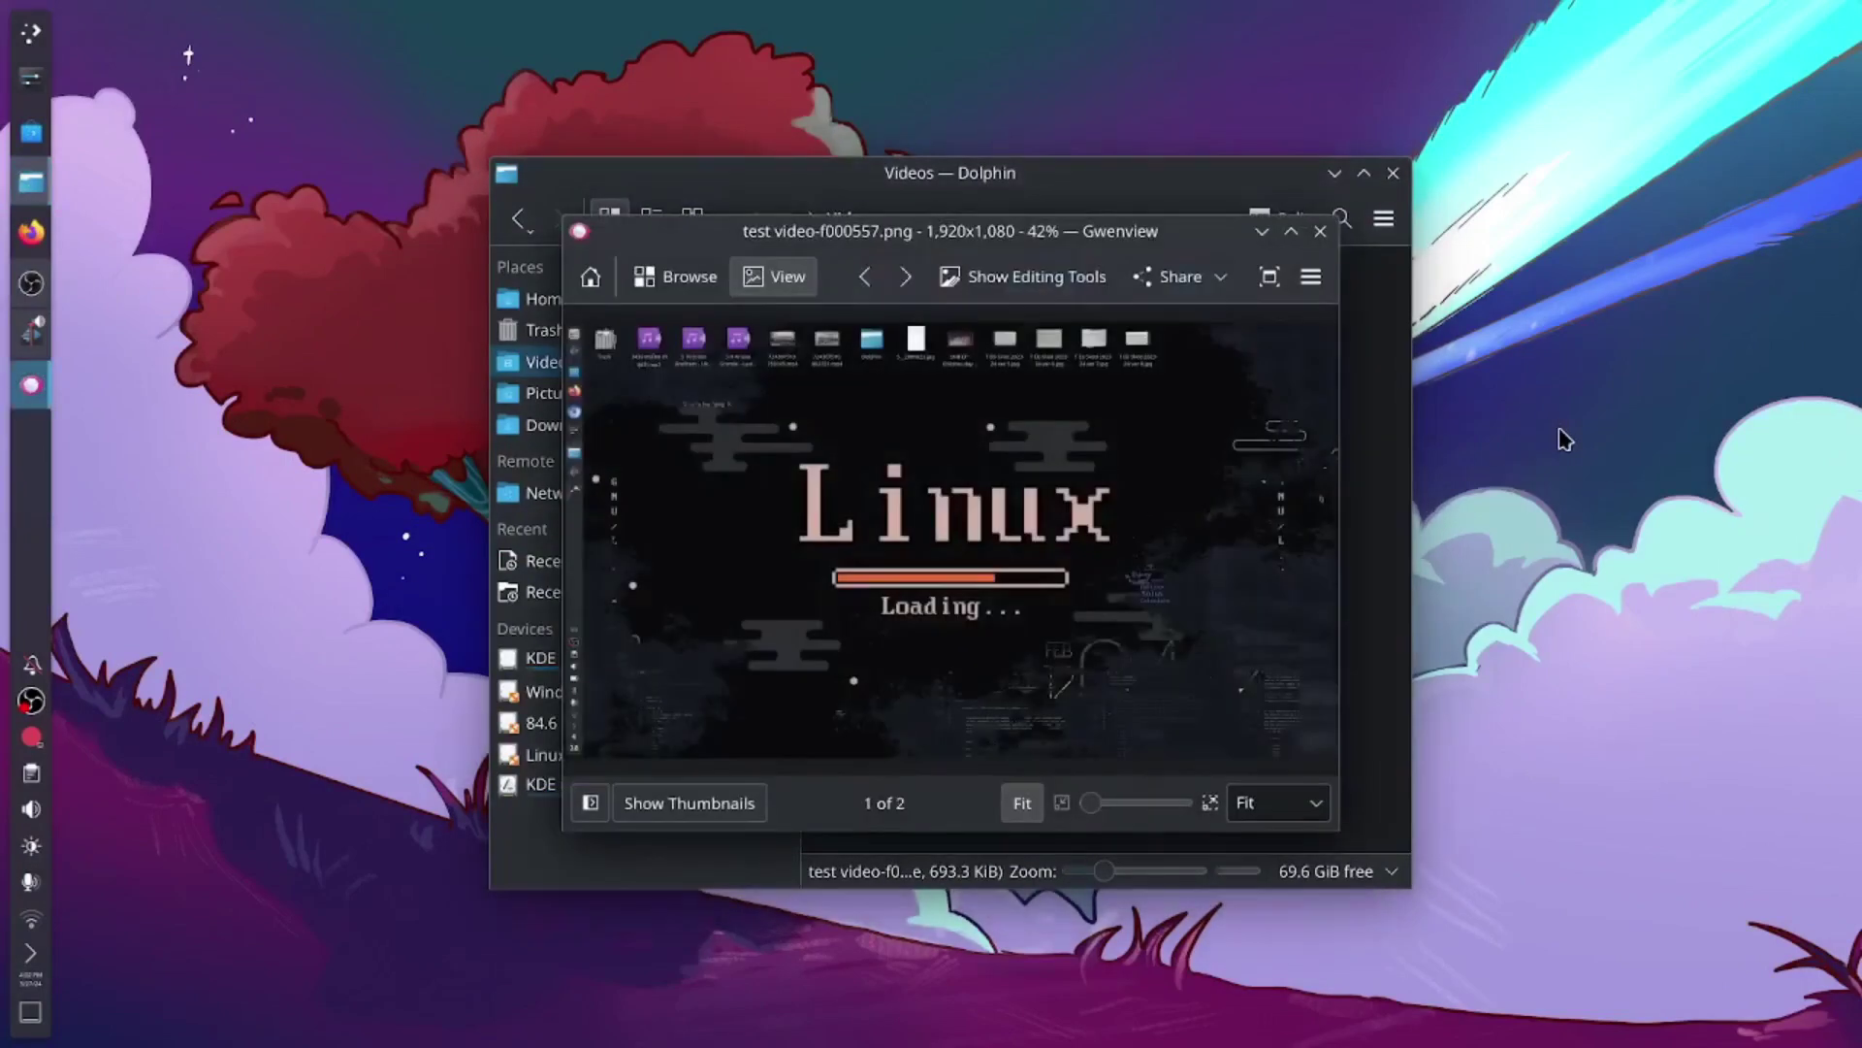
pyautogui.click(1343, 167)
pyautogui.click(1848, 18)
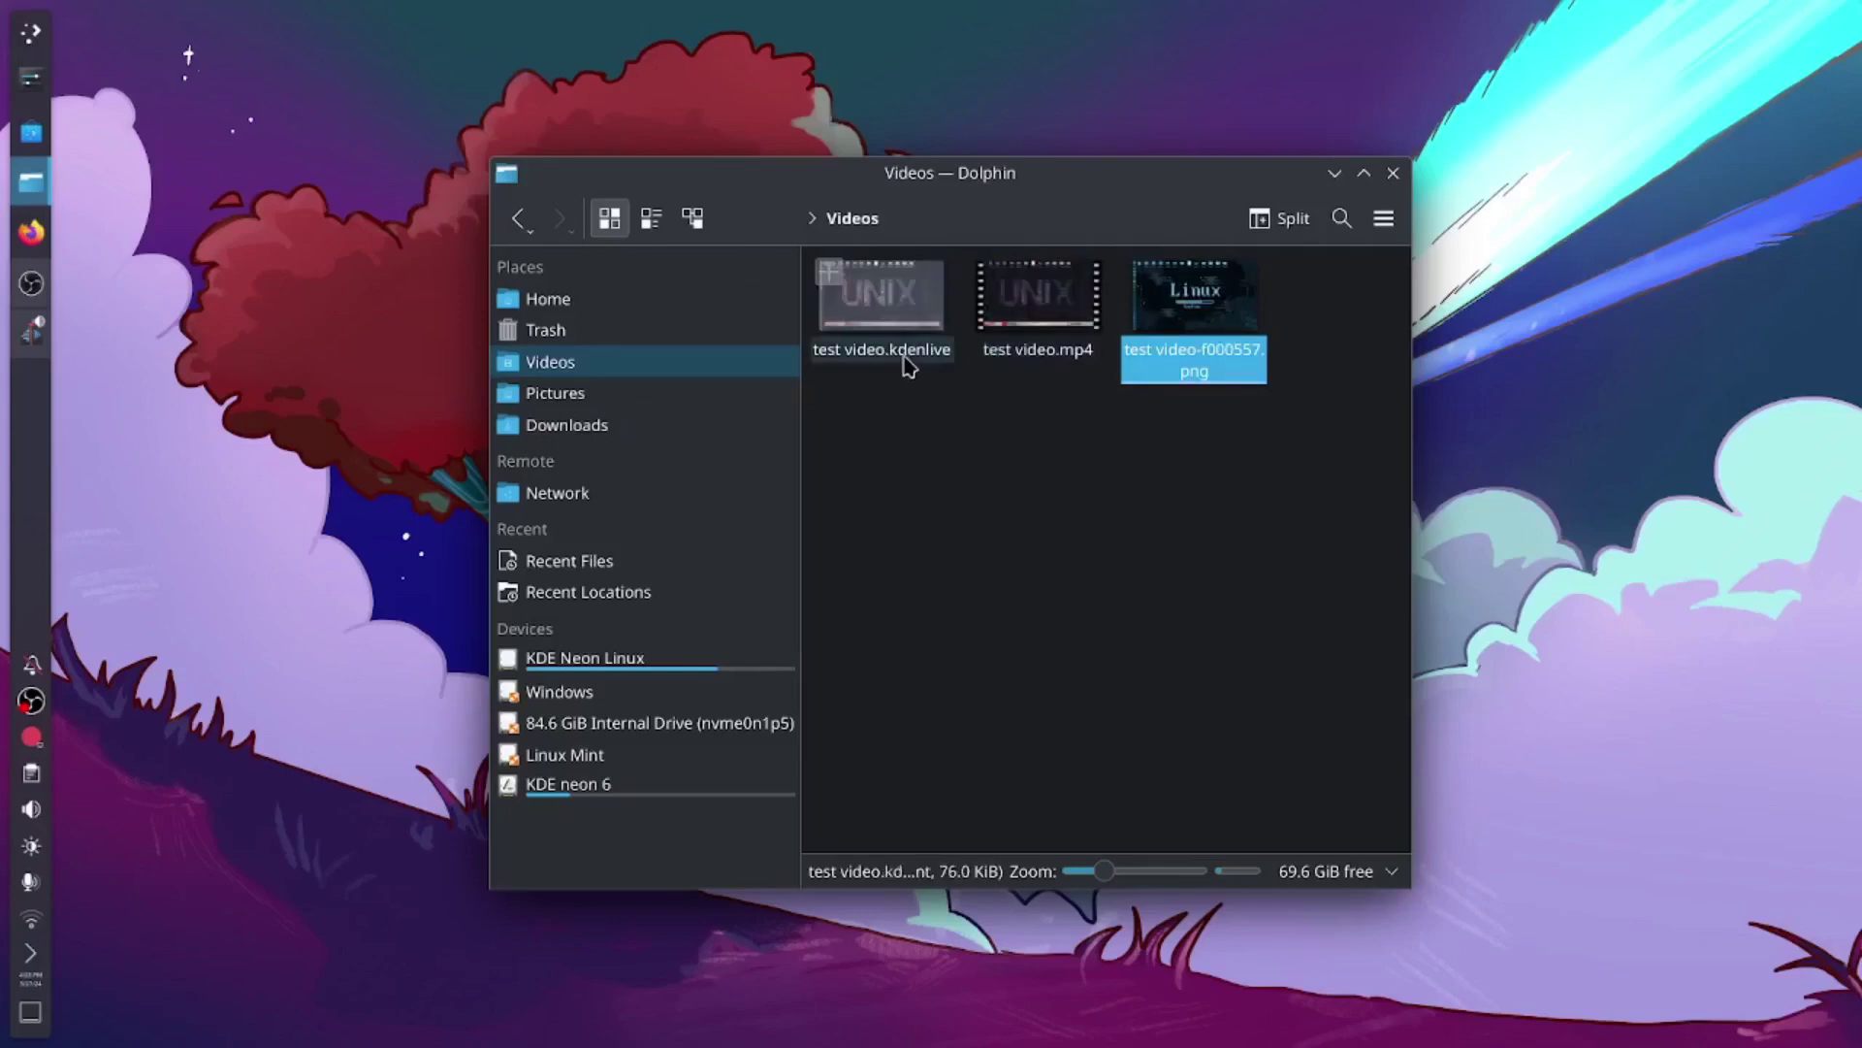
# Step: Return from the saved project file to Kdenlive and view the whole edit on the timeline
pyautogui.click(908, 367)
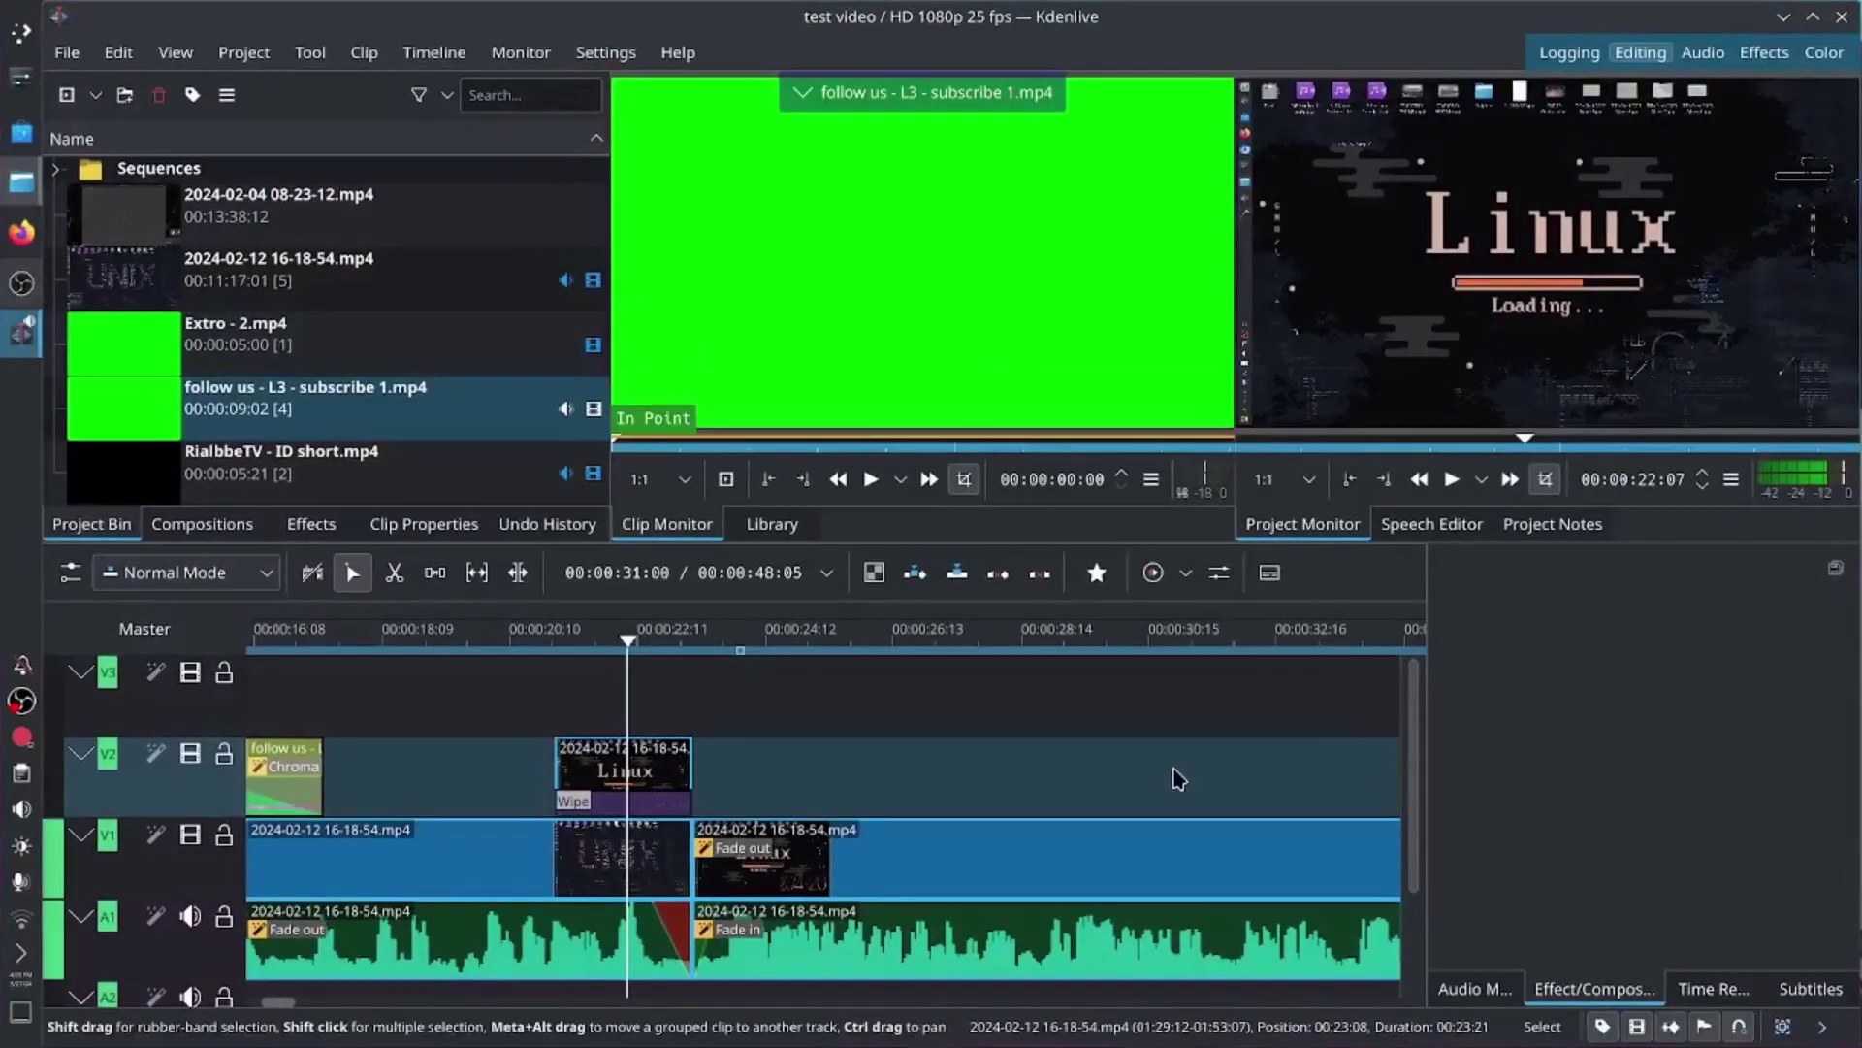
pyautogui.scroll(-3, 1193, 767)
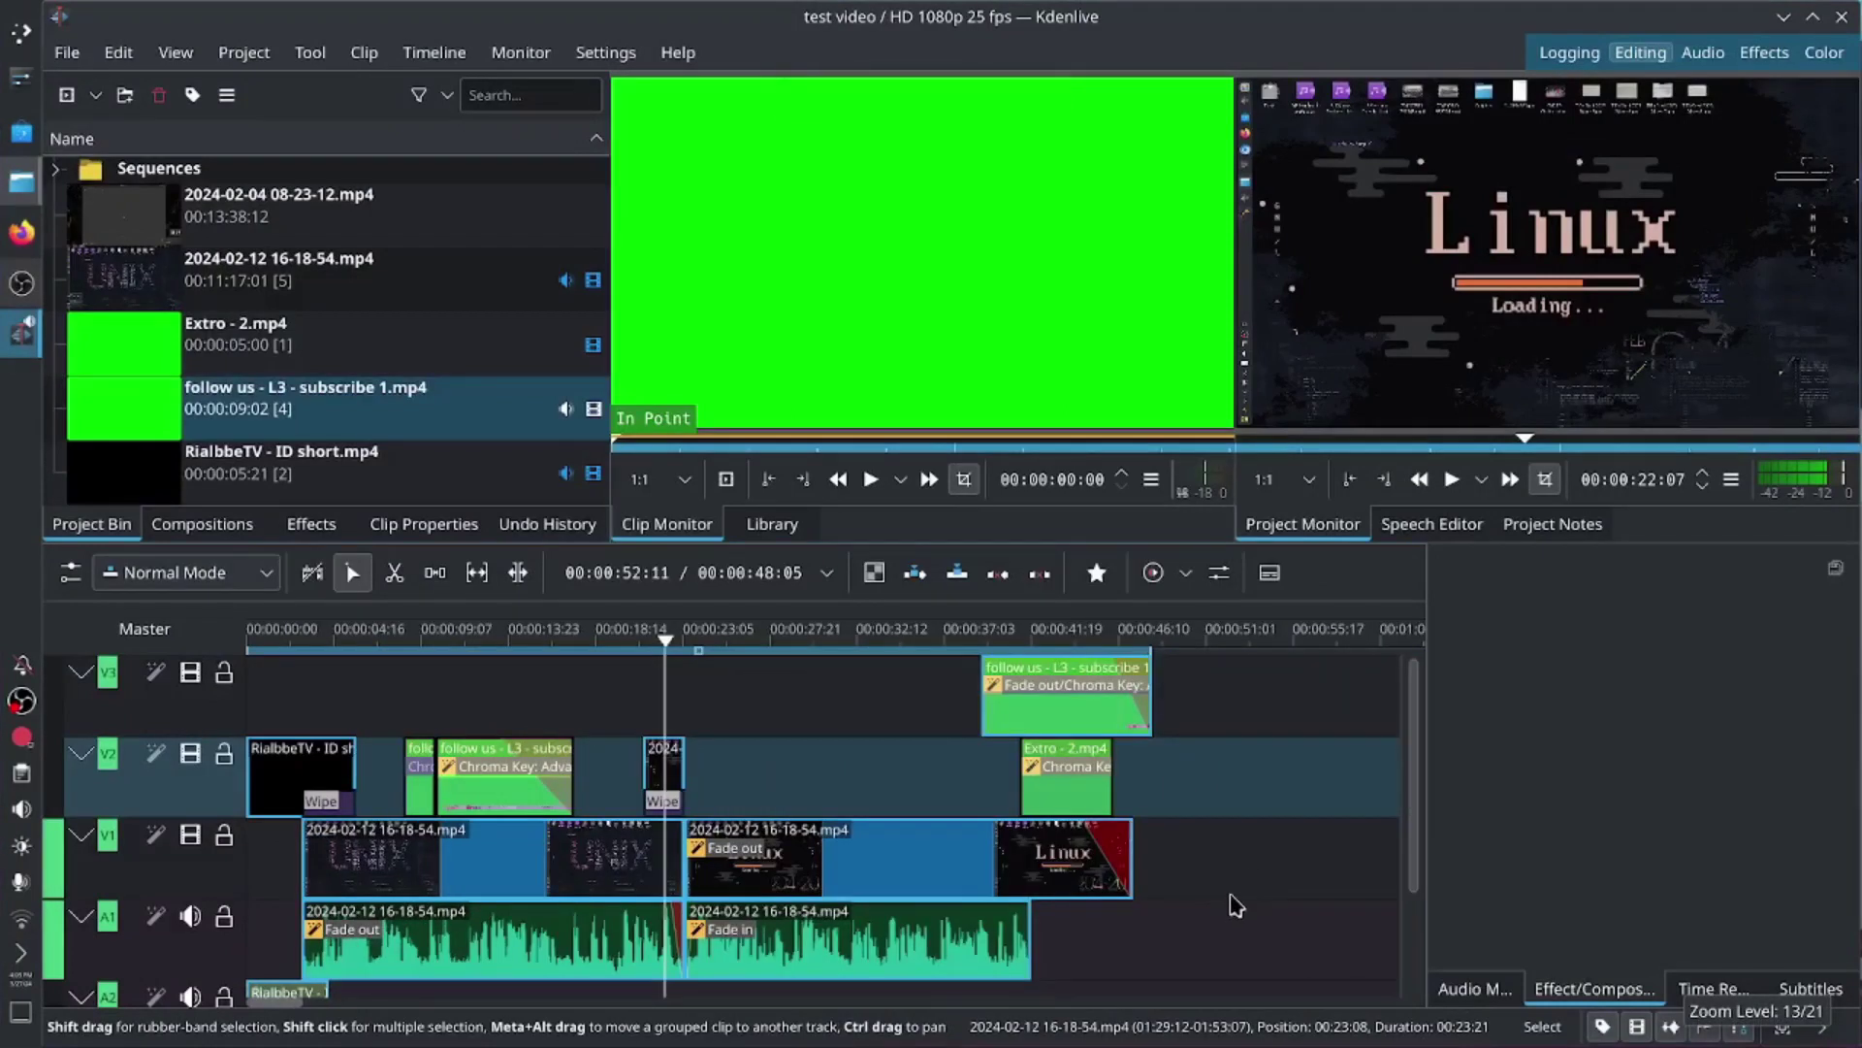
pyautogui.moveTo(1419, 764); pyautogui.dragTo(1455, 713)
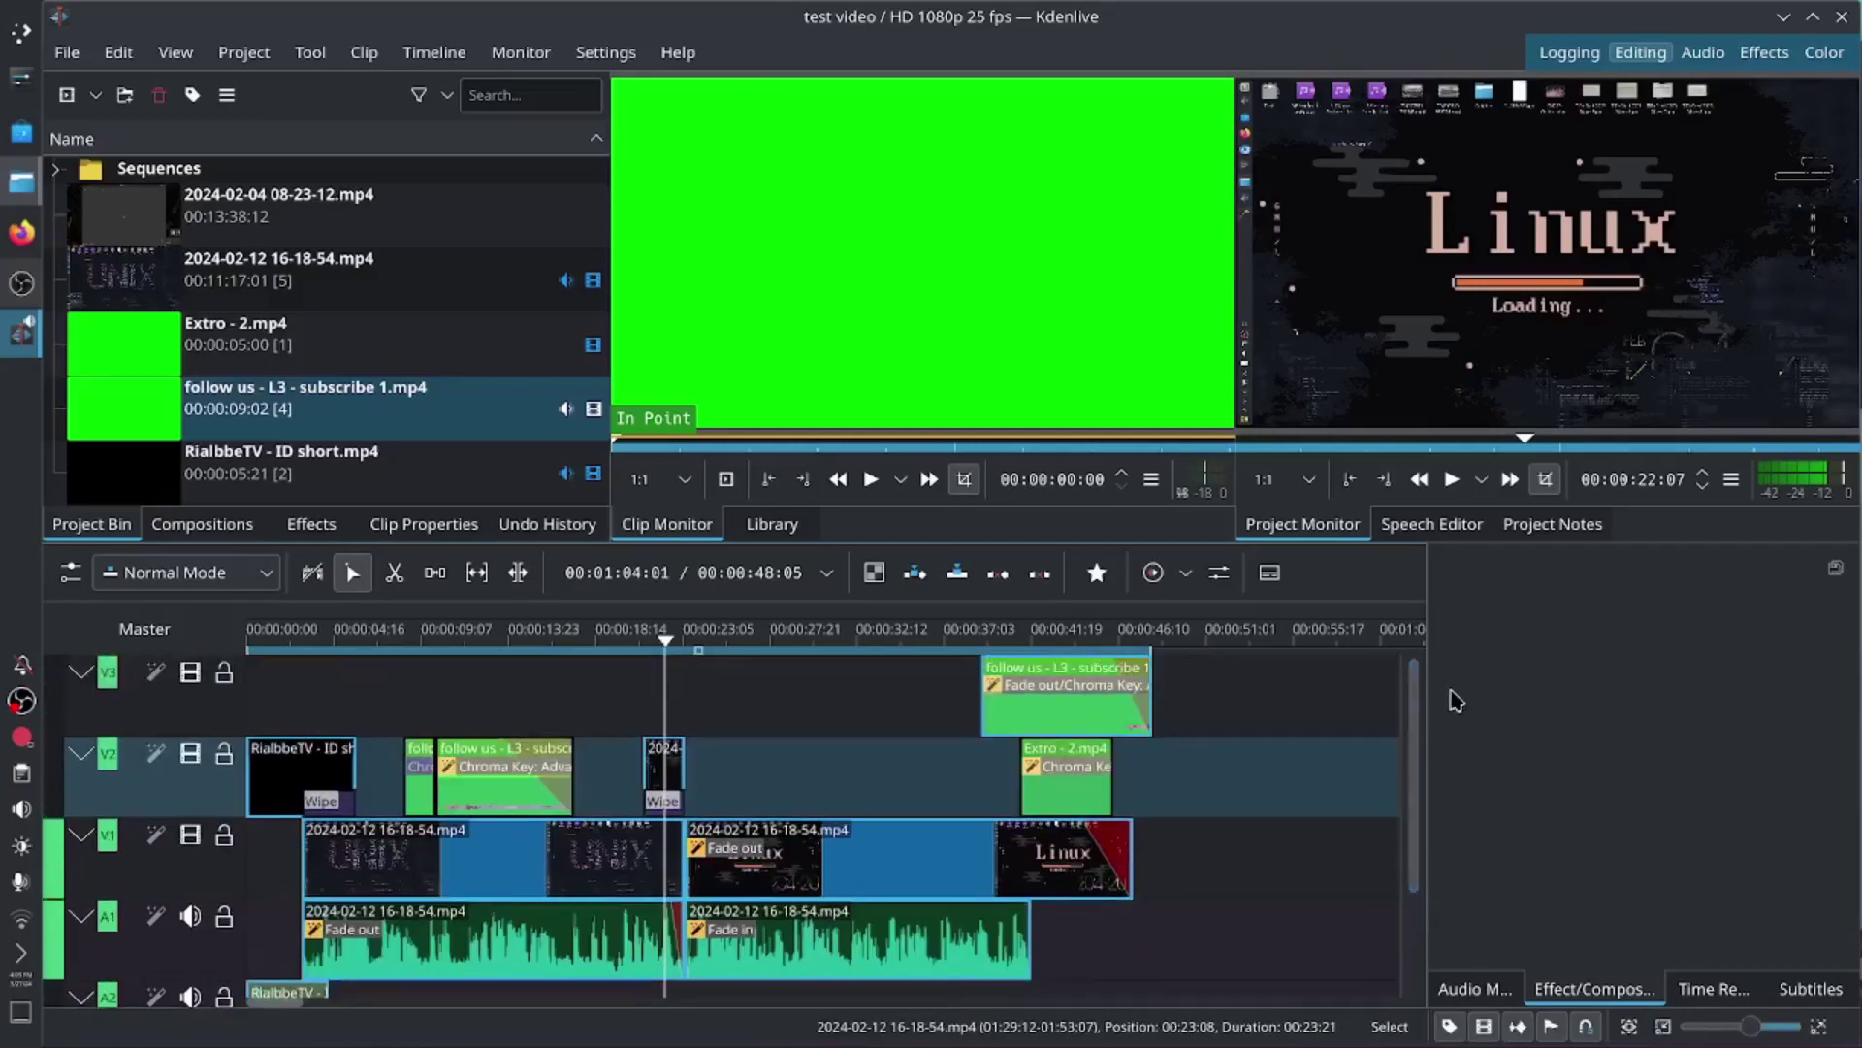